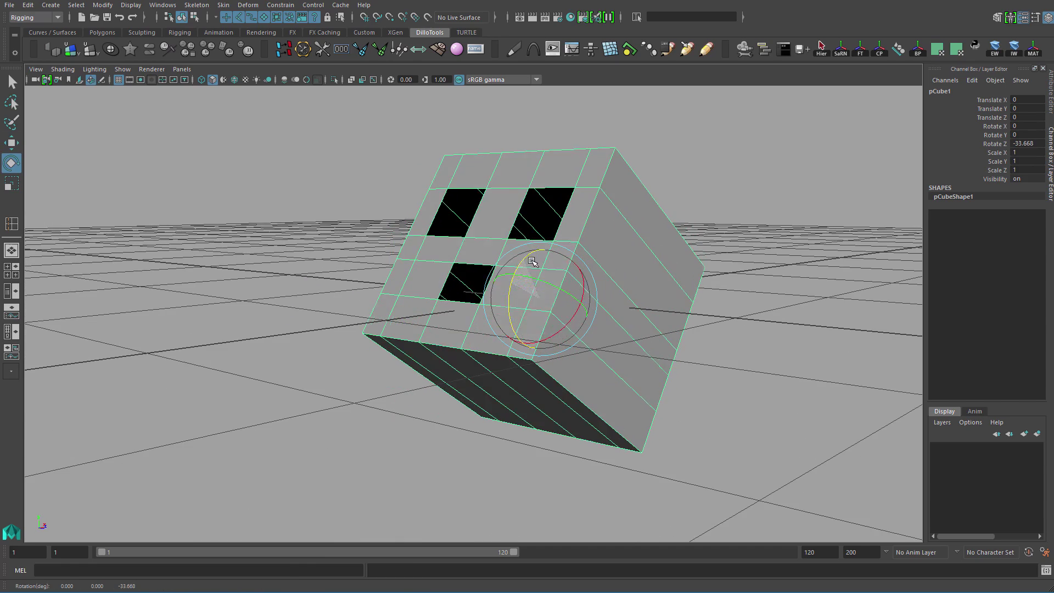
# Try moving the tilted cube along the world Z and X axes, undoing each move.
pyautogui.keyDown('alt'); pyautogui.moveTo(587, 293); pyautogui.dragTo(573, 335); pyautogui.keyUp('alt')
pyautogui.moveTo(578, 339); pyautogui.dragTo(583, 345)
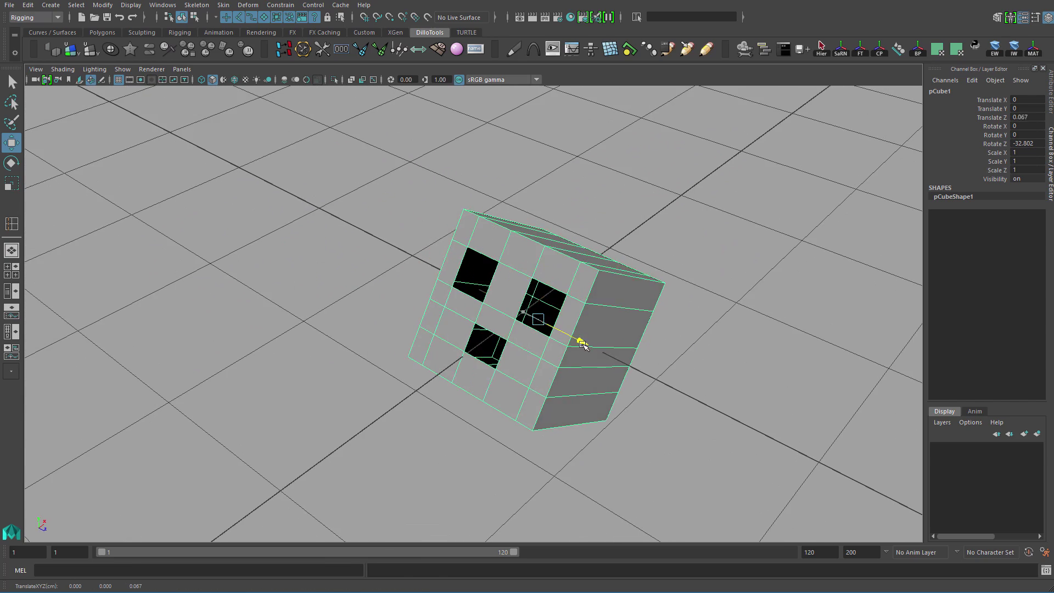
pyautogui.hotkey('ctrl', 'z')
pyautogui.keyDown('alt'); pyautogui.moveTo(587, 272); pyautogui.dragTo(493, 256); pyautogui.keyUp('alt')
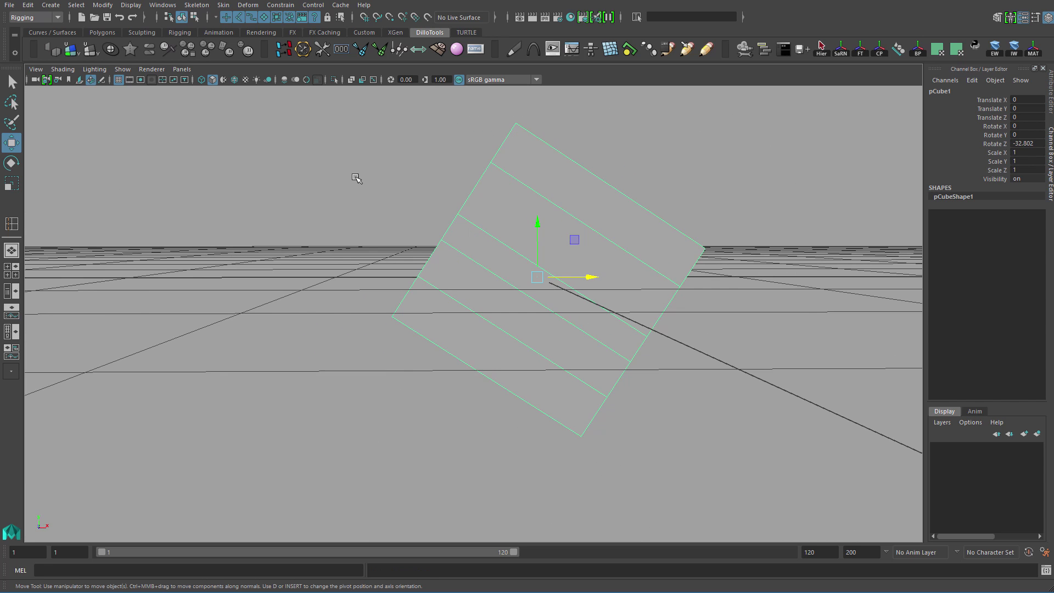
pyautogui.keyDown('alt'); pyautogui.moveTo(356, 178); pyautogui.dragTo(421, 198); pyautogui.keyUp('alt')
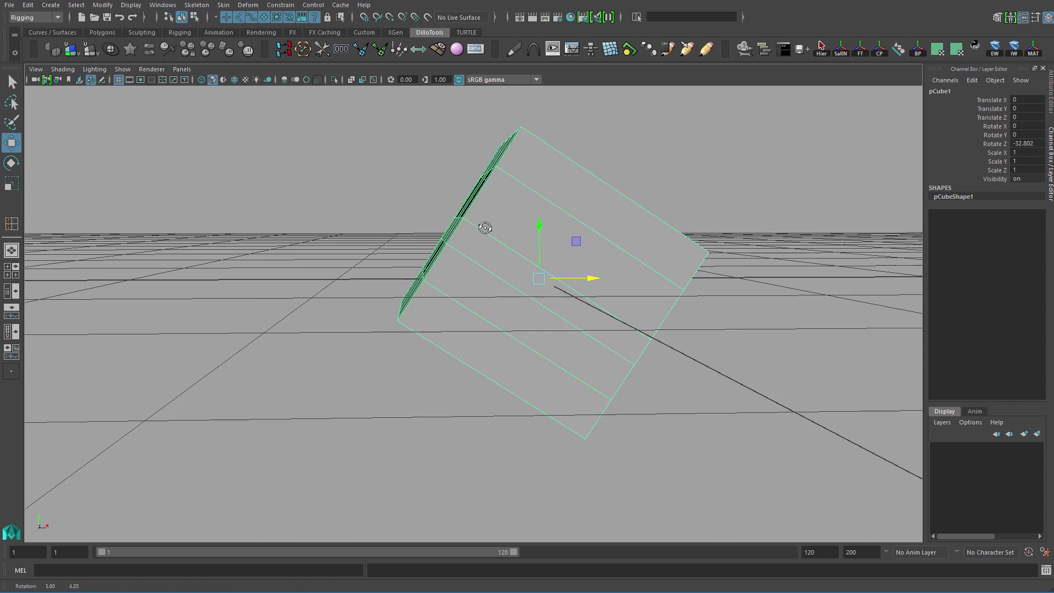
pyautogui.keyDown('alt'); pyautogui.moveTo(485, 227); pyautogui.dragTo(488, 271); pyautogui.keyUp('alt')
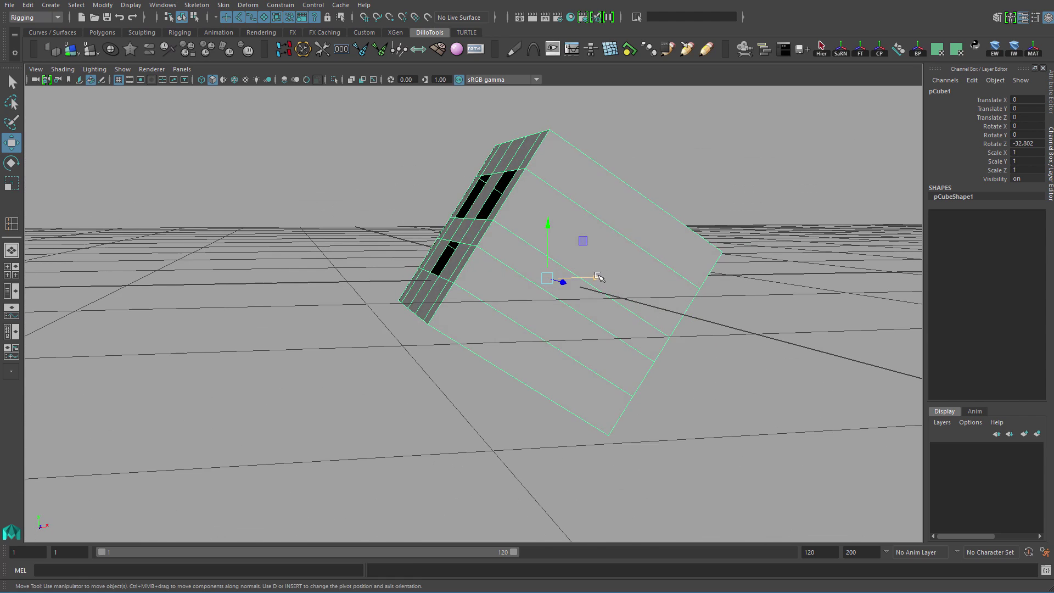
pyautogui.moveTo(597, 279); pyautogui.dragTo(470, 236)
pyautogui.hotkey('ctrl', 'z')
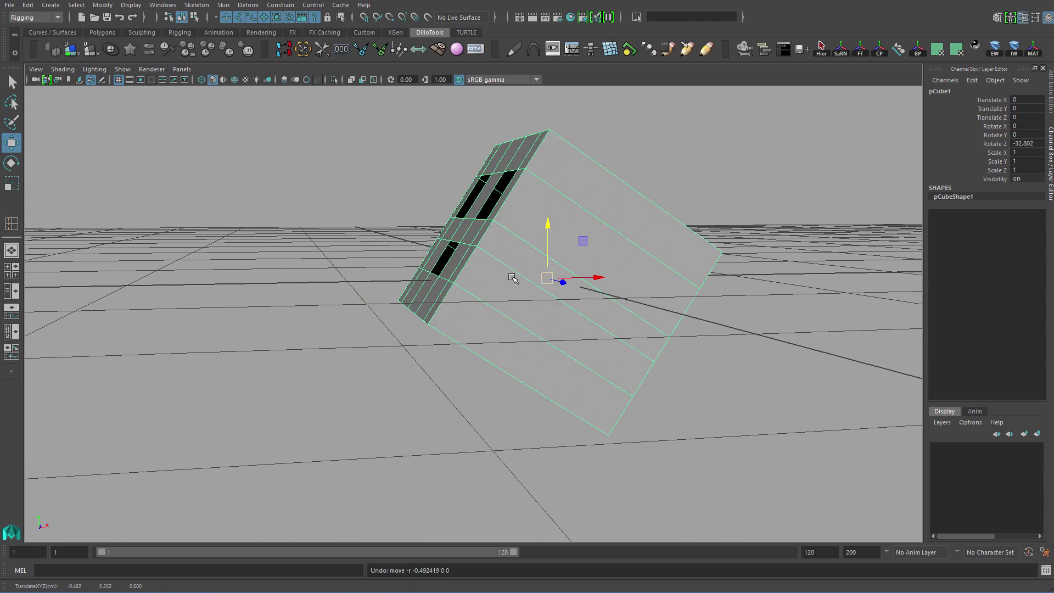
# Set the Move tool to Object axis orientation and slide the cube along its own X axis to Translate X -1.199, Translate Y 0.773.
pyautogui.keyDown('alt'); pyautogui.moveTo(513, 278); pyautogui.dragTo(518, 319); pyautogui.keyUp('alt')
pyautogui.scroll(2, 562, 332)
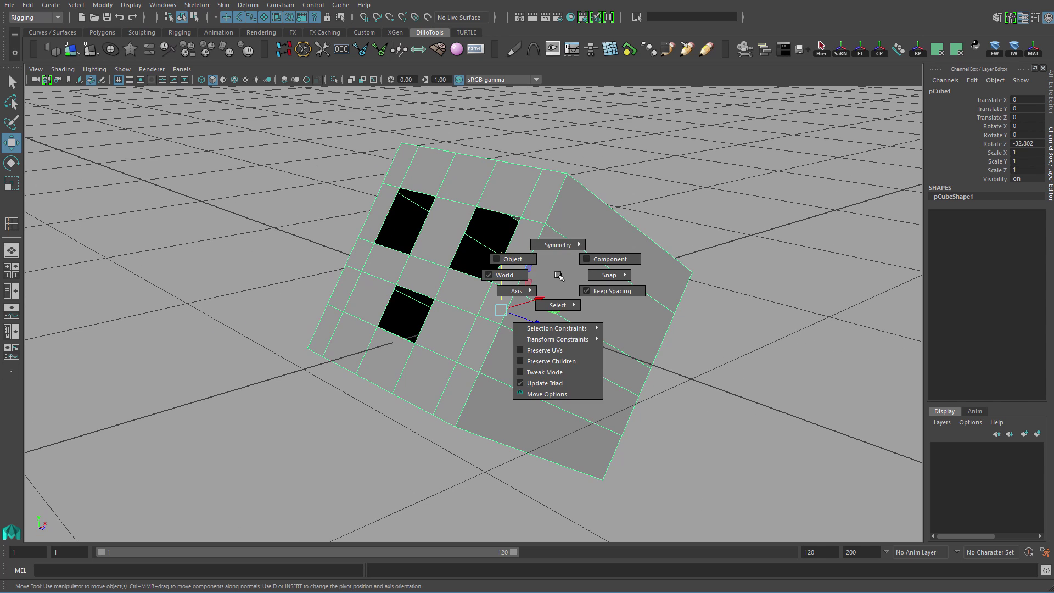
pyautogui.moveTo(510, 274); pyautogui.dragTo(487, 242)
pyautogui.keyDown('alt'); pyautogui.moveTo(601, 321); pyautogui.dragTo(461, 316); pyautogui.keyUp('alt')
pyautogui.keyDown('alt'); pyautogui.moveTo(462, 316); pyautogui.dragTo(460, 313, button='right'); pyautogui.keyUp('alt')
pyautogui.keyDown('alt'); pyautogui.moveTo(459, 313); pyautogui.dragTo(341, 250); pyautogui.keyUp('alt')
pyautogui.keyDown('alt'); pyautogui.moveTo(340, 250); pyautogui.dragTo(604, 351); pyautogui.keyUp('alt')
pyautogui.keyDown('alt'); pyautogui.moveTo(604, 352); pyautogui.dragTo(623, 325, button='right'); pyautogui.keyUp('alt')
pyautogui.keyDown('alt'); pyautogui.moveTo(622, 325); pyautogui.dragTo(513, 310); pyautogui.keyUp('alt')
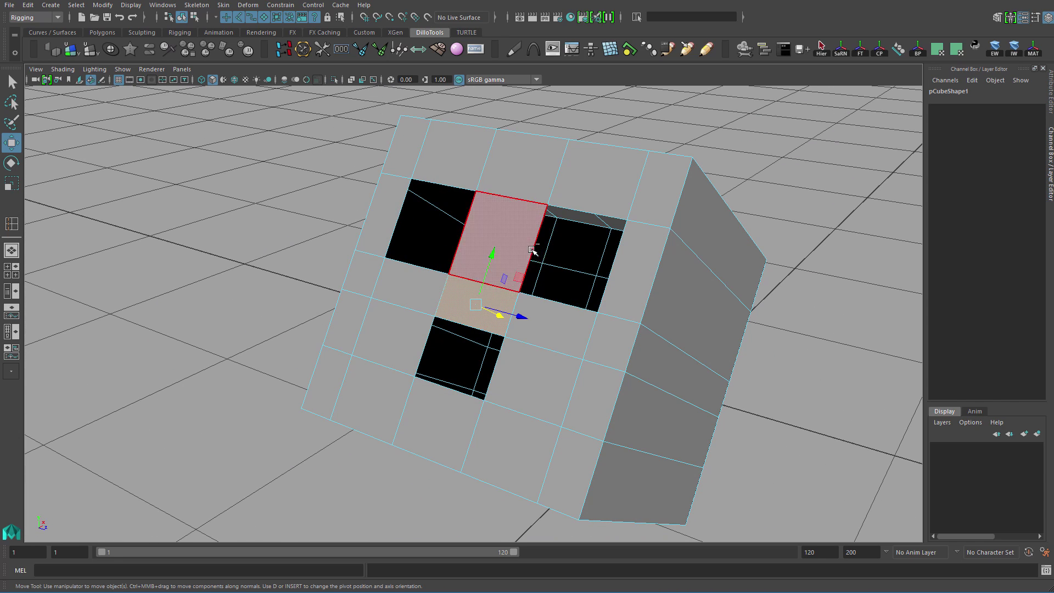
# Extrude the face between the eyes and mouth with a Local Translate Z of 0.351, and rotate its end face upright.
pyautogui.hotkey('ctrl', 'e')
pyautogui.keyDown('alt'); pyautogui.moveTo(532, 249); pyautogui.dragTo(472, 307); pyautogui.keyUp('alt')
pyautogui.moveTo(407, 284); pyautogui.dragTo(388, 273)
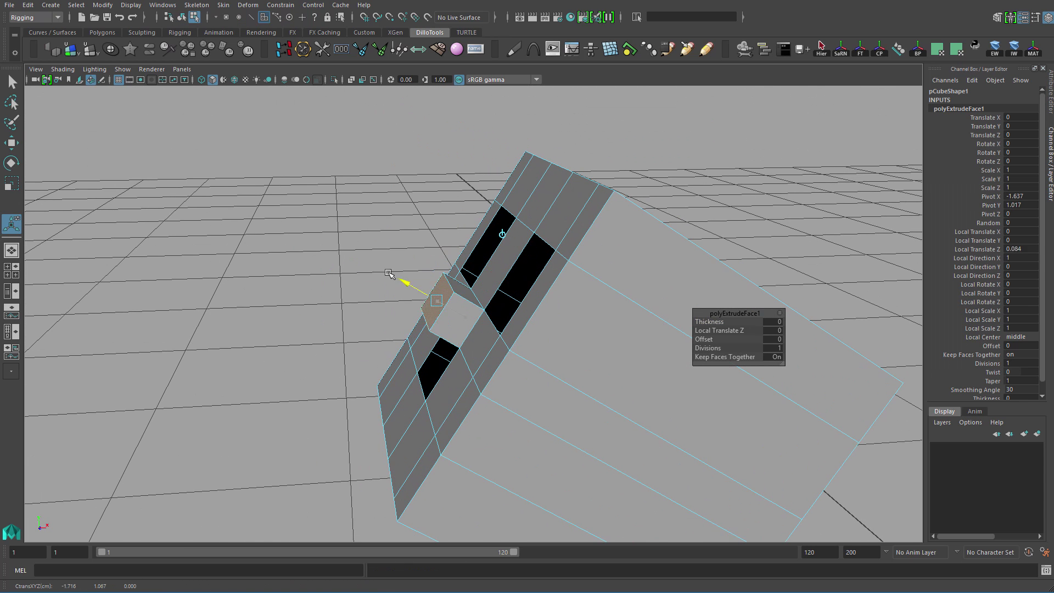
pyautogui.keyDown('alt'); pyautogui.moveTo(378, 270); pyautogui.dragTo(514, 297, button='middle'); pyautogui.keyUp('alt')
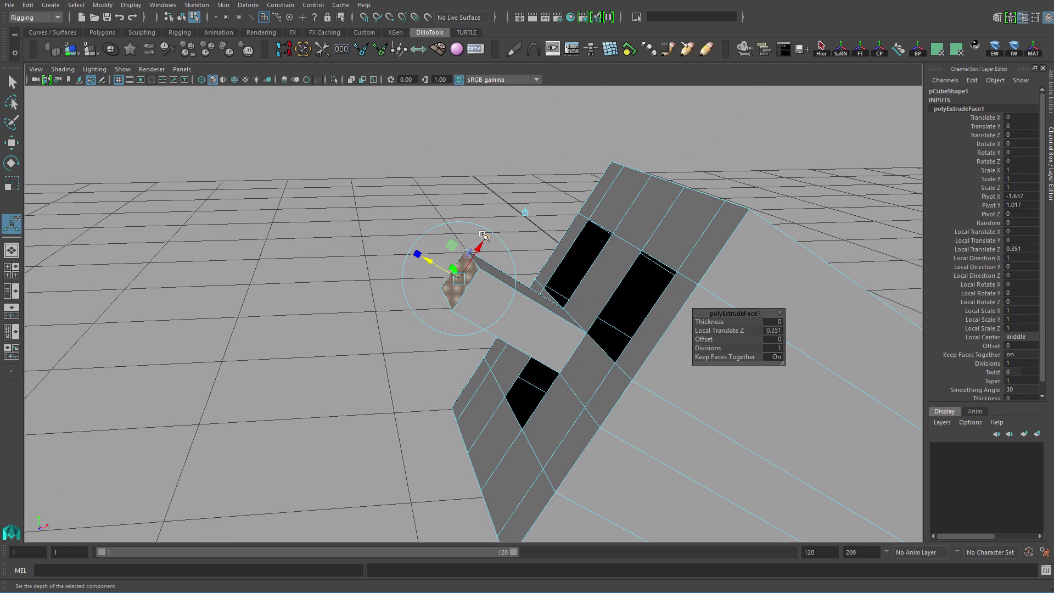
pyautogui.press('e')
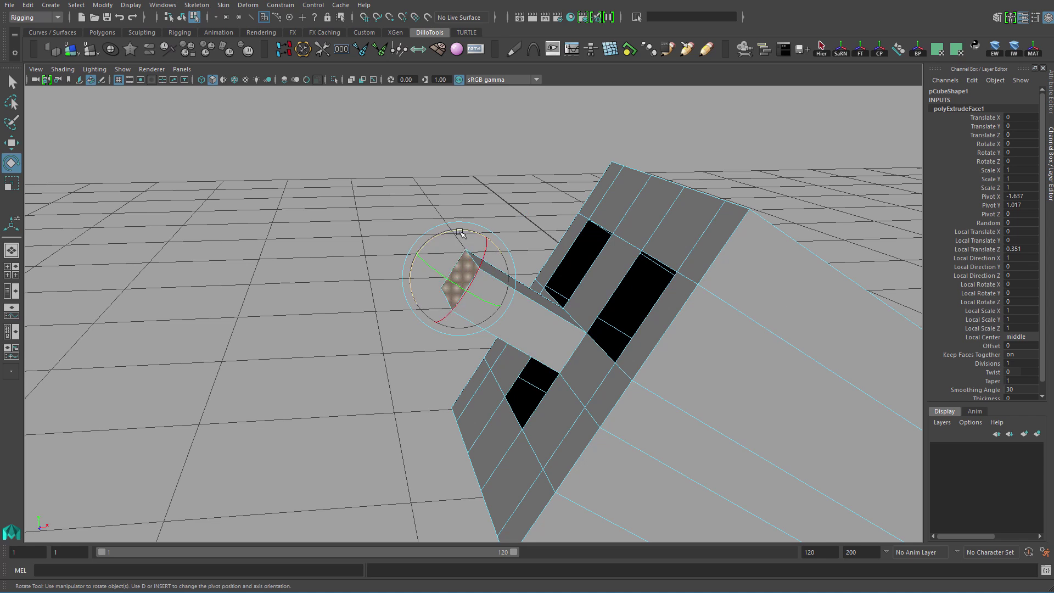
pyautogui.moveTo(435, 247); pyautogui.dragTo(436, 248)
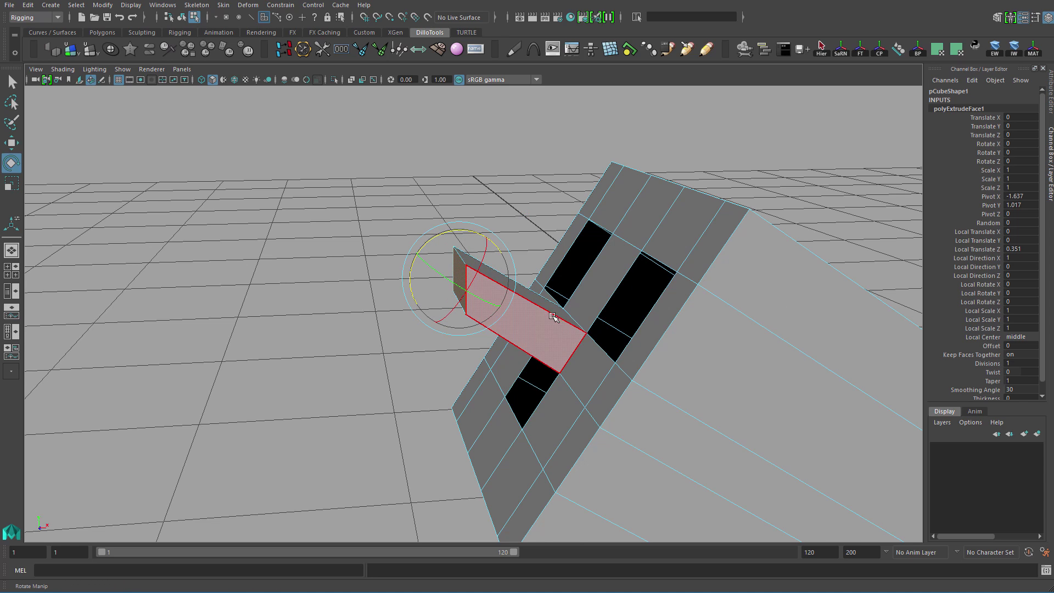
# Select the end face of the extruded nose and set the Move tool's axis orientation to Component.
pyautogui.keyDown('alt'); pyautogui.moveTo(544, 314); pyautogui.dragTo(492, 320); pyautogui.keyUp('alt')
pyautogui.moveTo(492, 320); pyautogui.dragTo(546, 275, button='right')
pyautogui.keyDown('alt'); pyautogui.moveTo(547, 276); pyautogui.dragTo(512, 239); pyautogui.keyUp('alt')
pyautogui.keyDown('alt'); pyautogui.moveTo(412, 224); pyautogui.dragTo(555, 292); pyautogui.keyUp('alt')
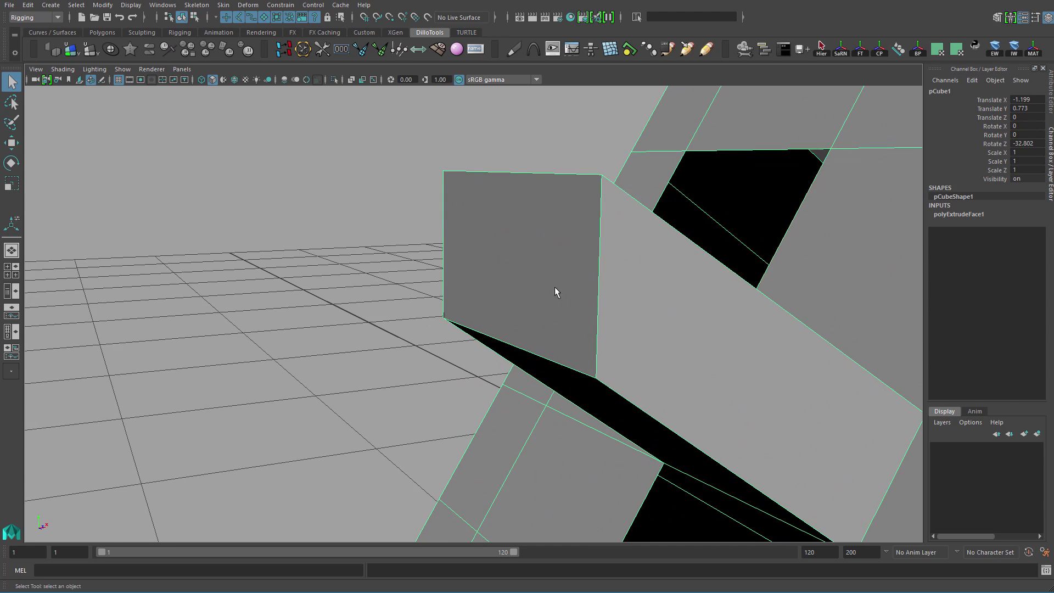
pyautogui.press('F11')
pyautogui.click(535, 264)
pyautogui.scroll(-5, 646, 421)
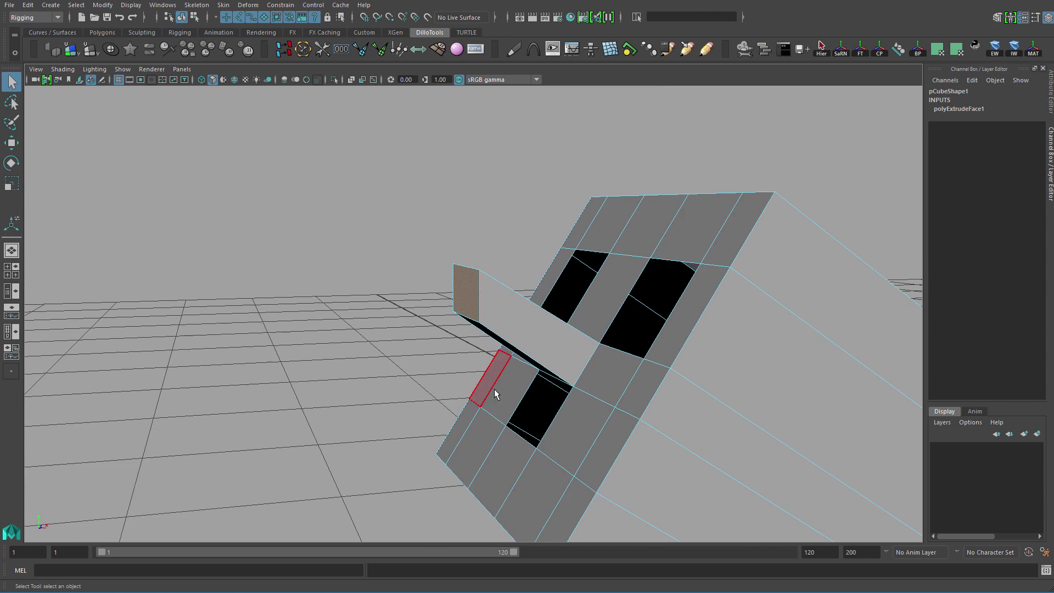
pyautogui.press('w')
pyautogui.keyDown('alt'); pyautogui.moveTo(495, 324); pyautogui.dragTo(490, 300); pyautogui.keyUp('alt')
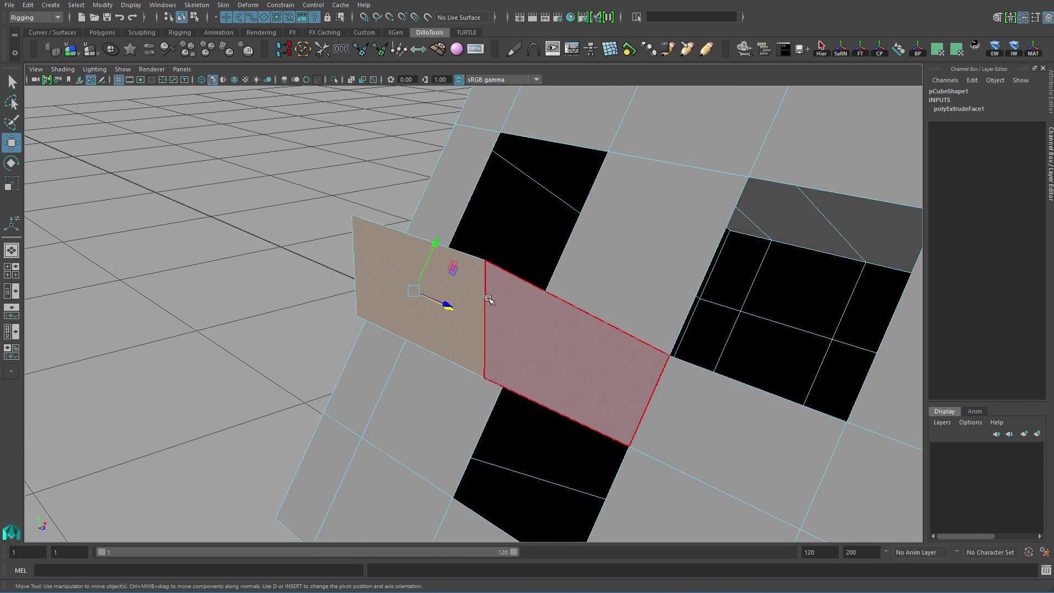
pyautogui.press('w')
pyautogui.click(489, 292)
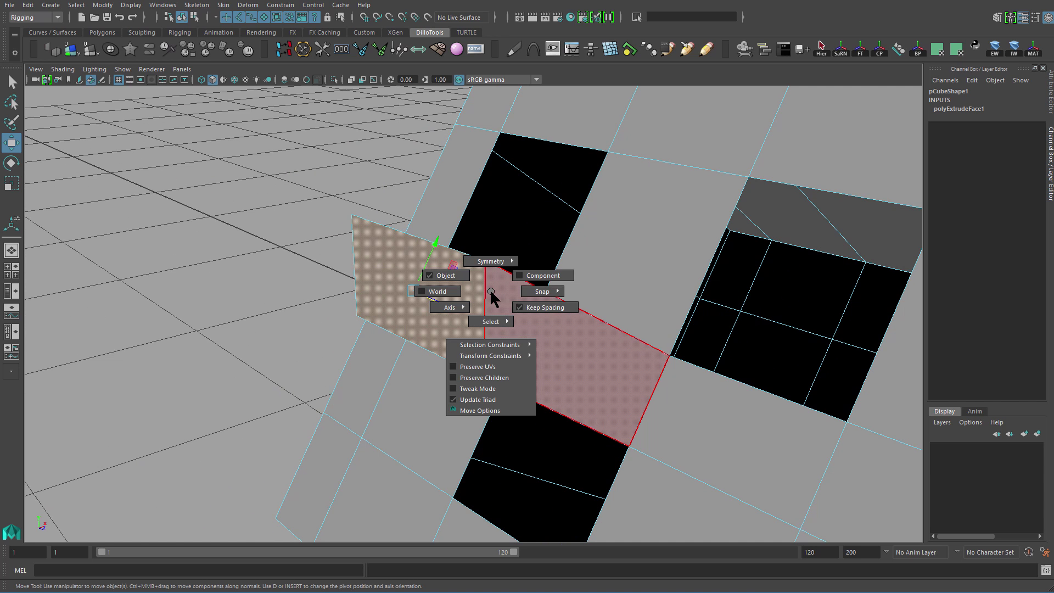
pyautogui.moveTo(559, 261); pyautogui.dragTo(578, 229)
pyautogui.keyDown('alt'); pyautogui.moveTo(578, 230); pyautogui.dragTo(626, 224); pyautogui.keyUp('alt')
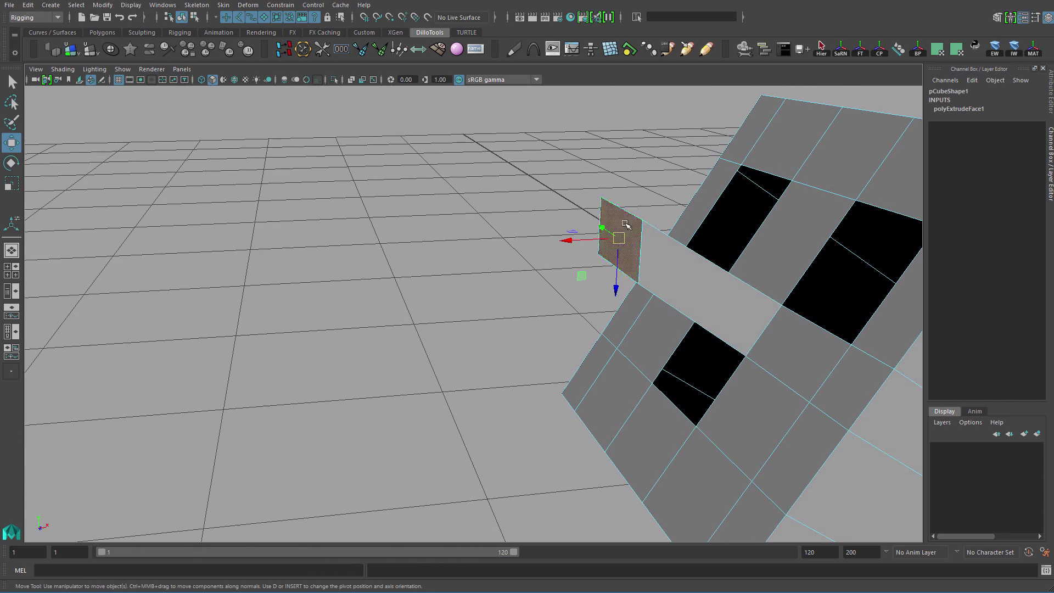
# Try moving the nose's end face outward along its component axis and rotating it, and undo these changes.
pyautogui.keyDown('alt'); pyautogui.moveTo(629, 270); pyautogui.dragTo(498, 232); pyautogui.keyUp('alt')
pyautogui.press('e')
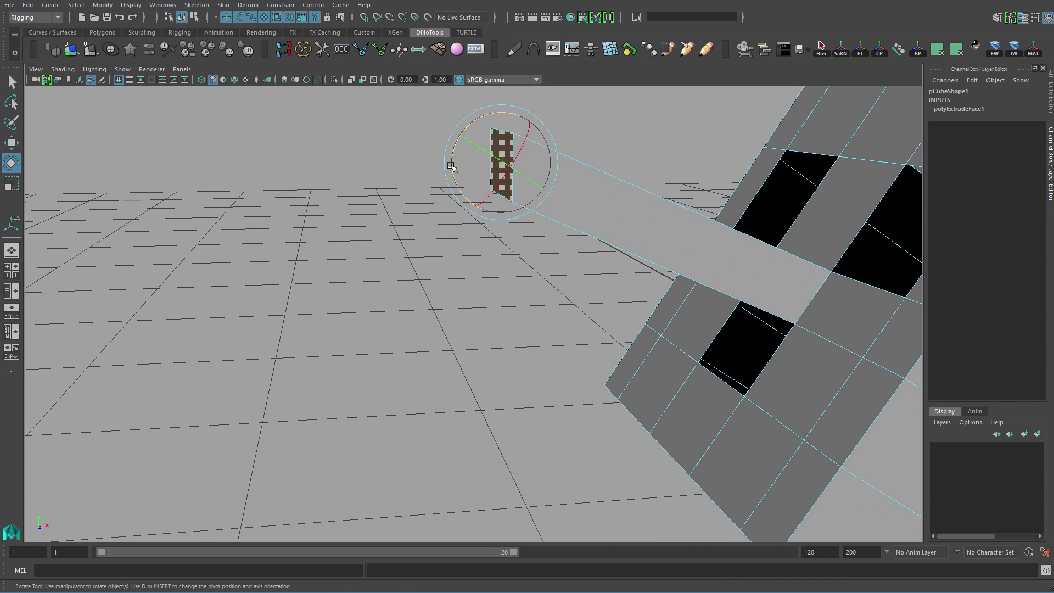
pyautogui.moveTo(465, 190); pyautogui.dragTo(515, 295)
pyautogui.press('w')
pyautogui.hotkey('ctrl', 'z')
pyautogui.hotkey('ctrl', 'z')
pyautogui.hotkey('ctrl', 'z')
# Examine the Move tool's axis options for the whole cube, including Live Object Axis, Normal, Parent and the Custom choices.
pyautogui.click(655, 349)
pyautogui.click(506, 227)
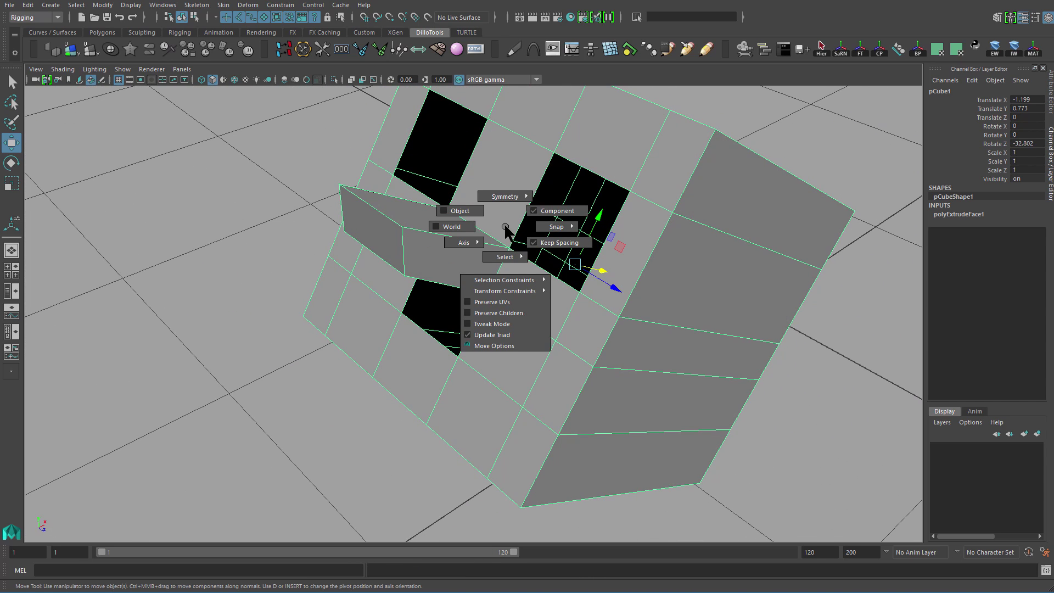
pyautogui.click(478, 239)
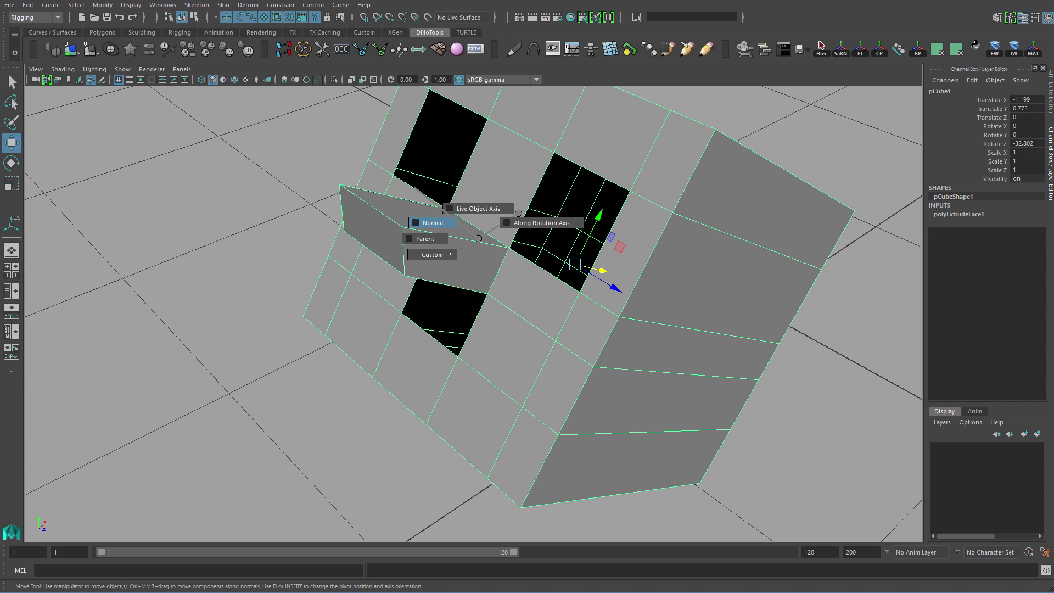
pyautogui.click(431, 254)
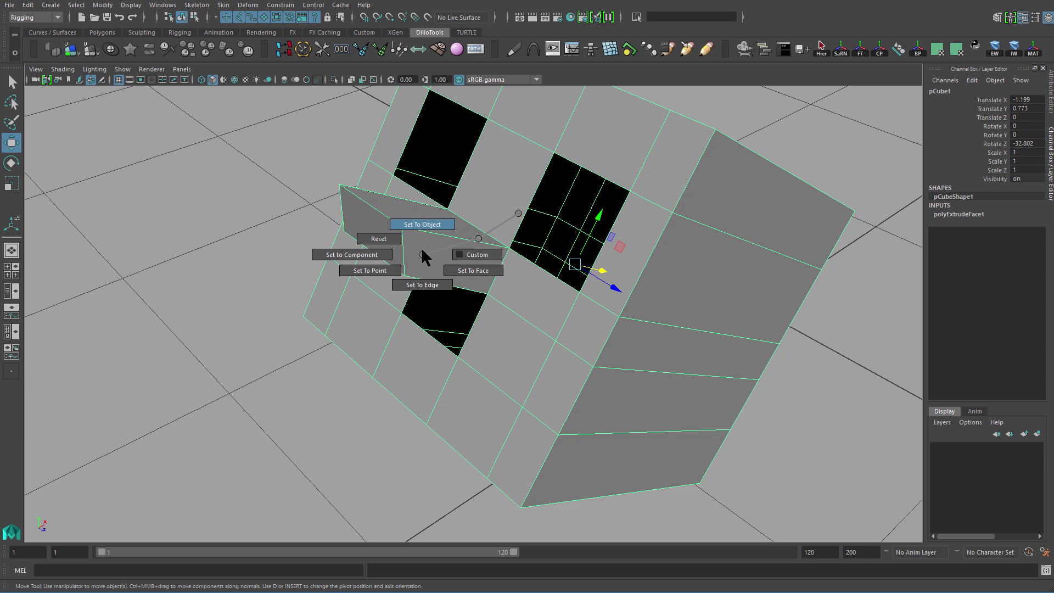
pyautogui.click(473, 236)
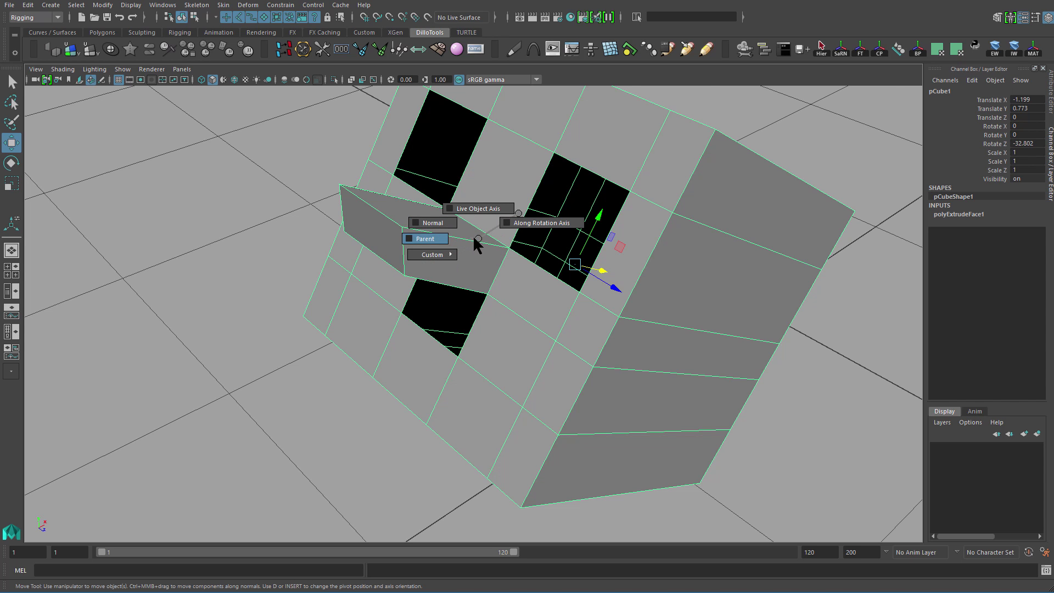
pyautogui.keyDown('alt'); pyautogui.moveTo(480, 240); pyautogui.dragTo(428, 258); pyautogui.keyUp('alt')
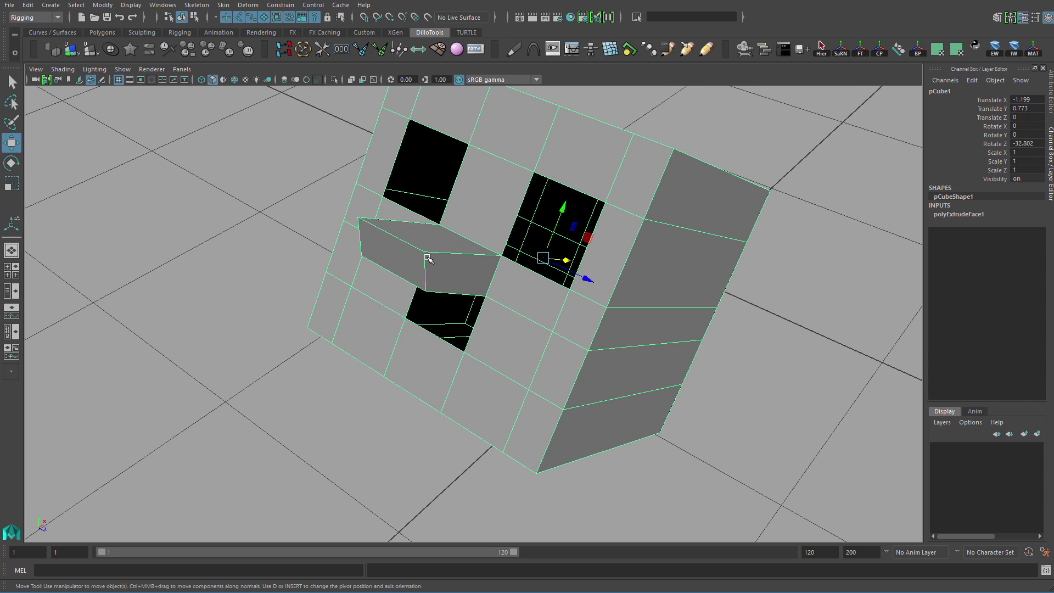
pyautogui.click(511, 231)
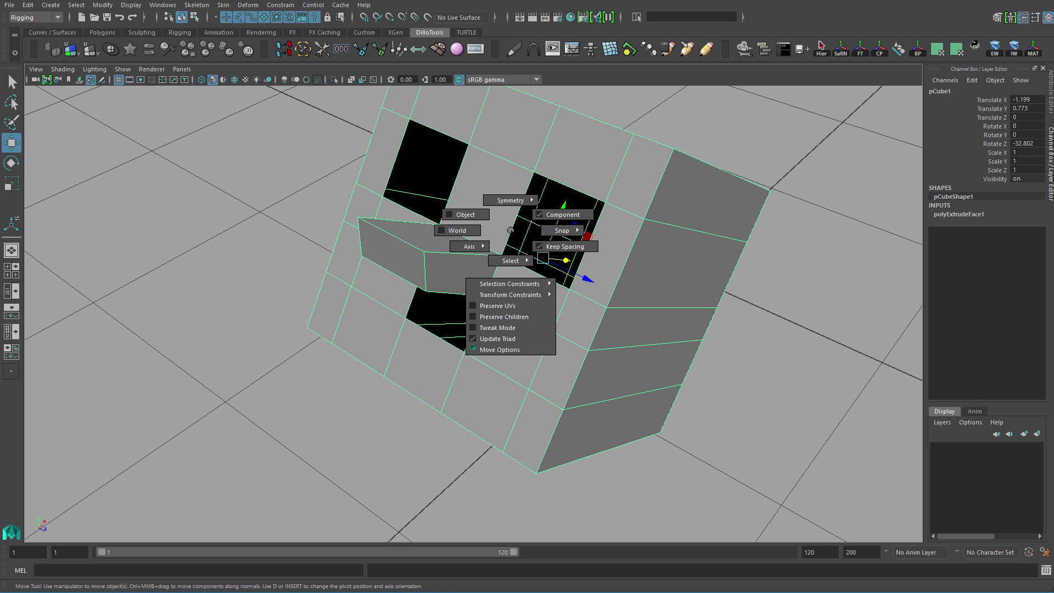
# Turn on modelling symmetry for the cube across its object X axis.
pyautogui.keyDown('alt'); pyautogui.moveTo(521, 243); pyautogui.dragTo(621, 273); pyautogui.keyUp('alt')
pyautogui.keyDown('alt'); pyautogui.moveTo(621, 273); pyautogui.dragTo(629, 352, button='right'); pyautogui.keyUp('alt')
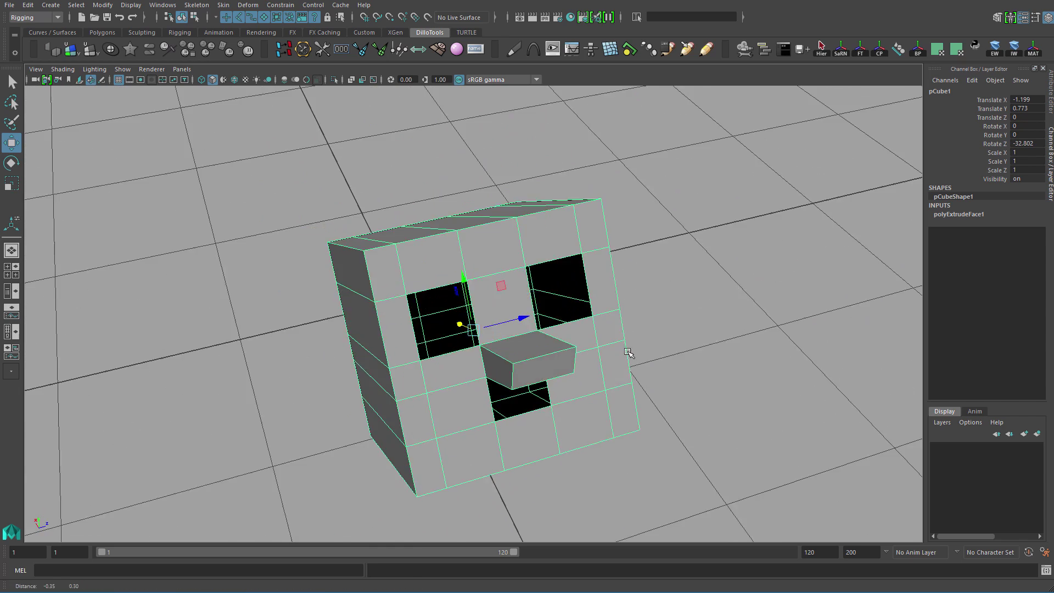
pyautogui.keyDown('alt'); pyautogui.moveTo(628, 352); pyautogui.dragTo(529, 222); pyautogui.keyUp('alt')
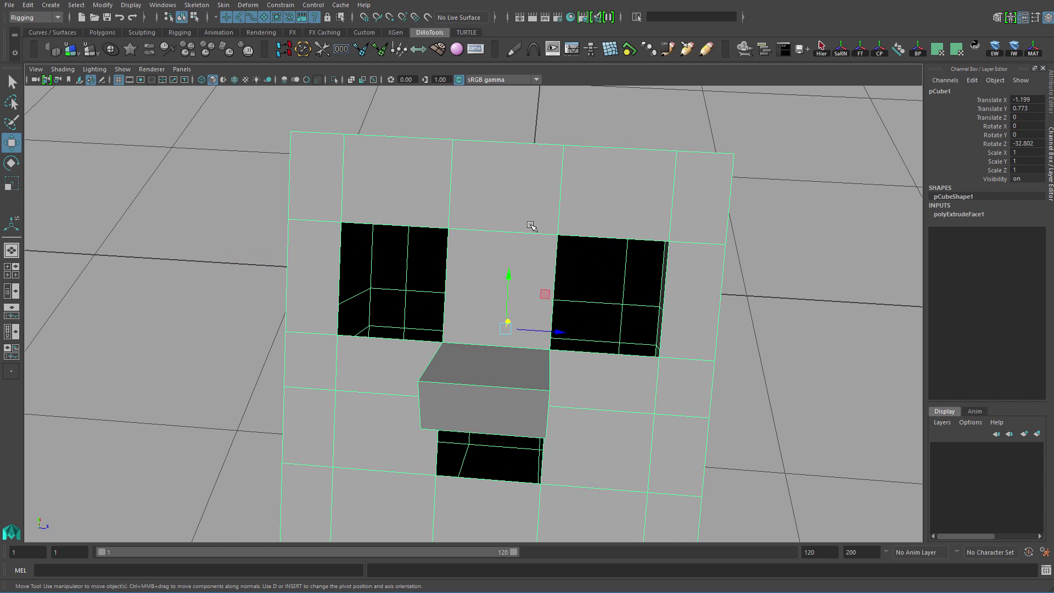
pyautogui.click(531, 225)
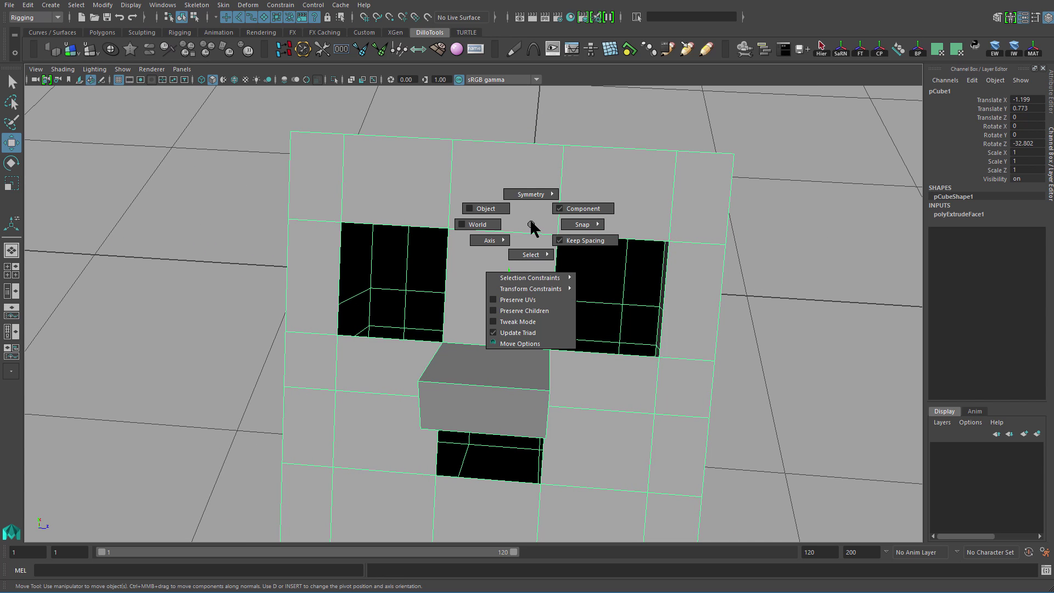
pyautogui.moveTo(531, 222); pyautogui.dragTo(533, 198)
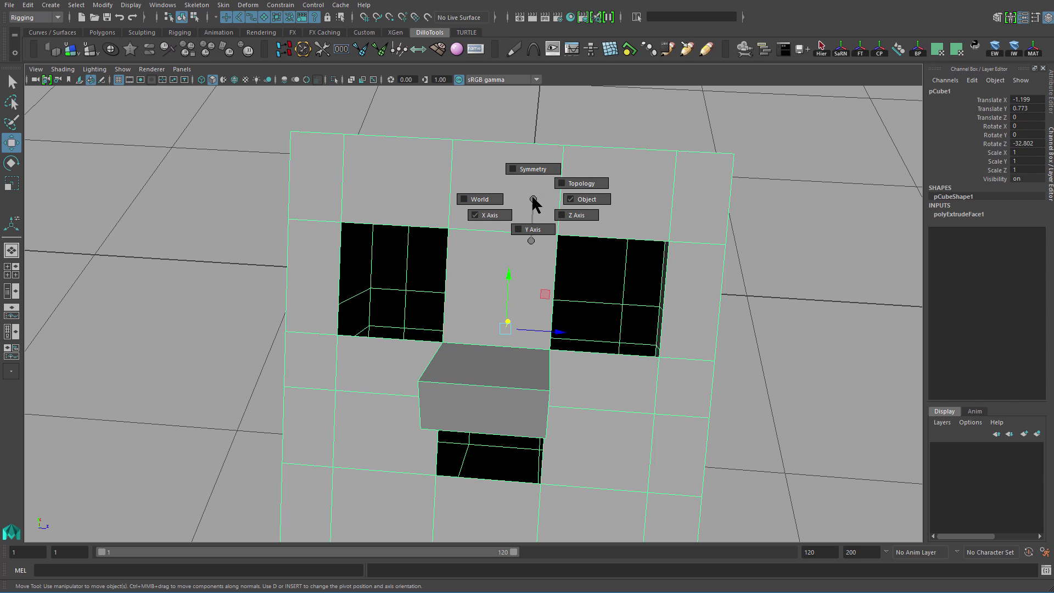
pyautogui.moveTo(514, 165); pyautogui.dragTo(515, 167)
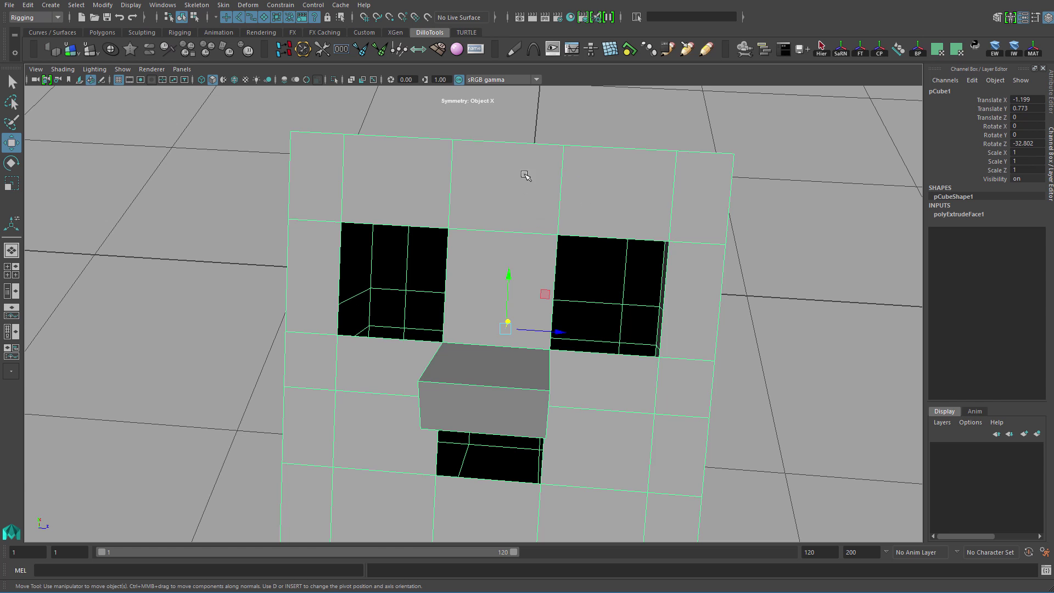
pyautogui.keyDown('alt'); pyautogui.moveTo(597, 181); pyautogui.dragTo(503, 195, button='right'); pyautogui.keyUp('alt')
pyautogui.keyDown('alt'); pyautogui.moveTo(502, 195); pyautogui.dragTo(483, 132); pyautogui.keyUp('alt')
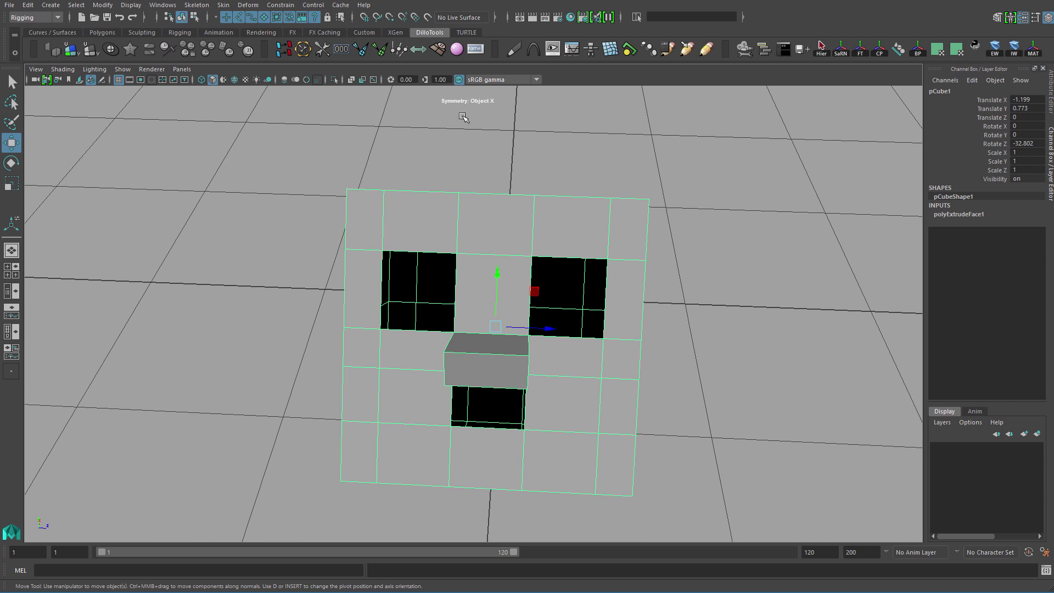
pyautogui.keyDown('alt'); pyautogui.moveTo(428, 93); pyautogui.dragTo(497, 103); pyautogui.keyUp('alt')
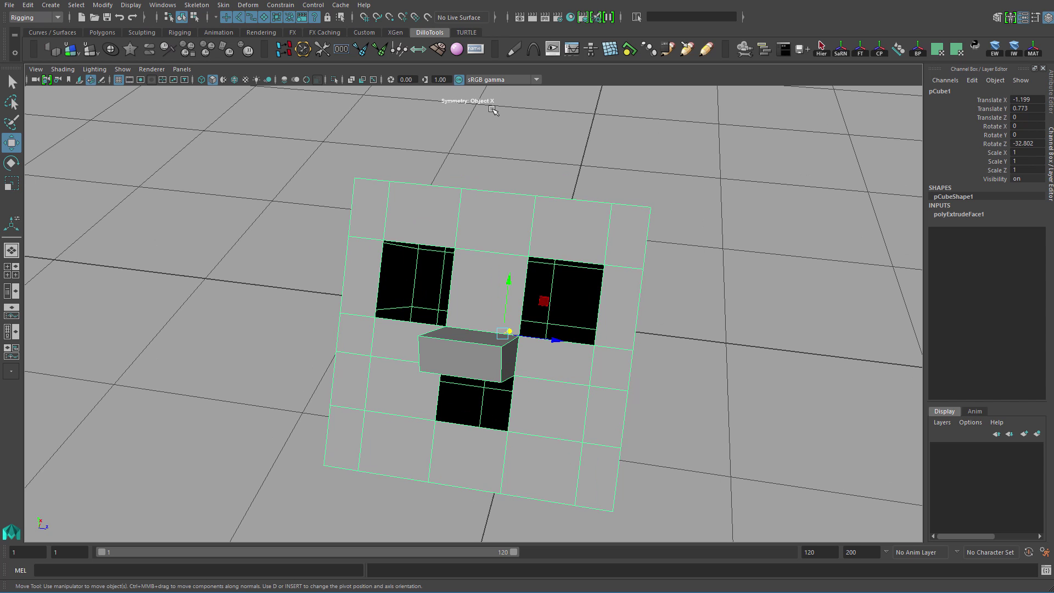
# Try moving the cube's top and bottom edge vertices with symmetry on, and undo the moves.
pyautogui.keyDown('alt'); pyautogui.moveTo(490, 113); pyautogui.dragTo(561, 221); pyautogui.keyUp('alt')
pyautogui.keyDown('alt'); pyautogui.moveTo(556, 377); pyautogui.dragTo(595, 407); pyautogui.keyUp('alt')
pyautogui.keyDown('alt'); pyautogui.moveTo(521, 304); pyautogui.dragTo(567, 347); pyautogui.keyUp('alt')
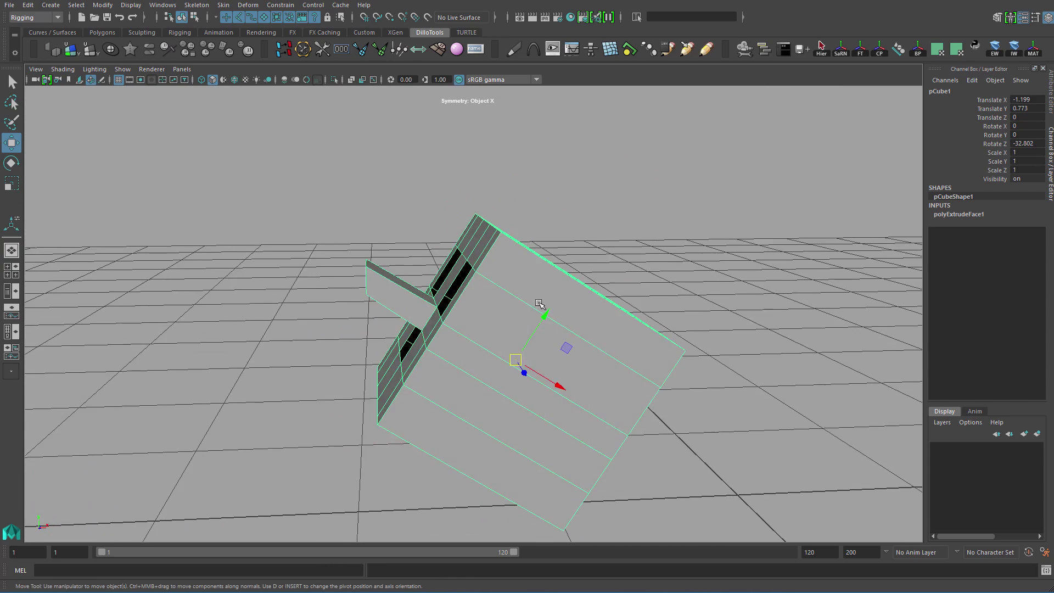
pyautogui.press('F9')
pyautogui.keyDown('alt'); pyautogui.moveTo(492, 237); pyautogui.dragTo(478, 224); pyautogui.keyUp('alt')
pyautogui.moveTo(450, 192); pyautogui.dragTo(517, 234)
pyautogui.keyDown('alt'); pyautogui.moveTo(521, 258); pyautogui.dragTo(501, 240); pyautogui.keyUp('alt')
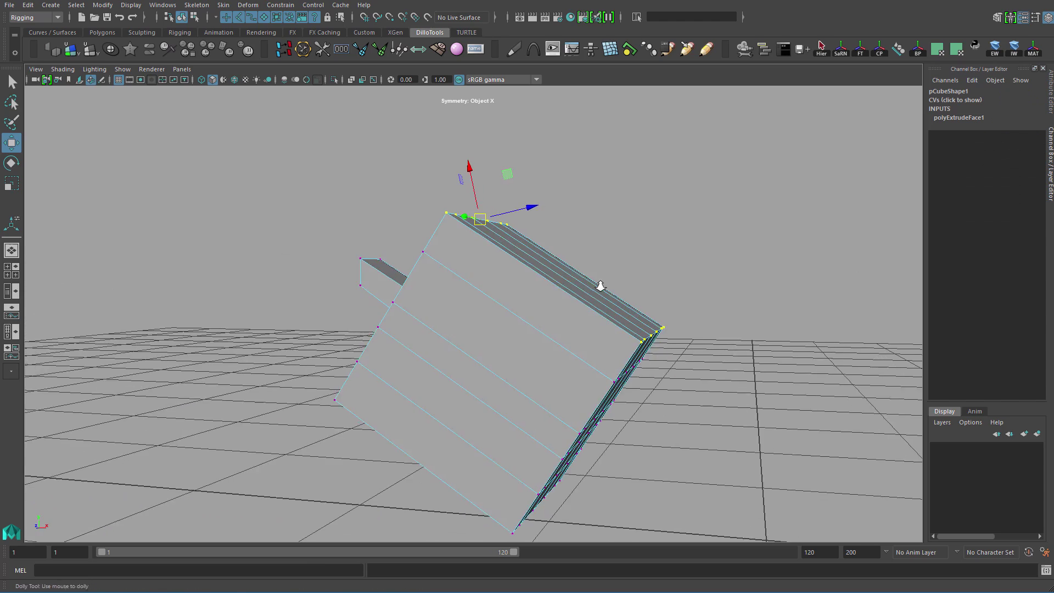
pyautogui.keyDown('alt'); pyautogui.moveTo(609, 286); pyautogui.dragTo(510, 248); pyautogui.keyUp('alt')
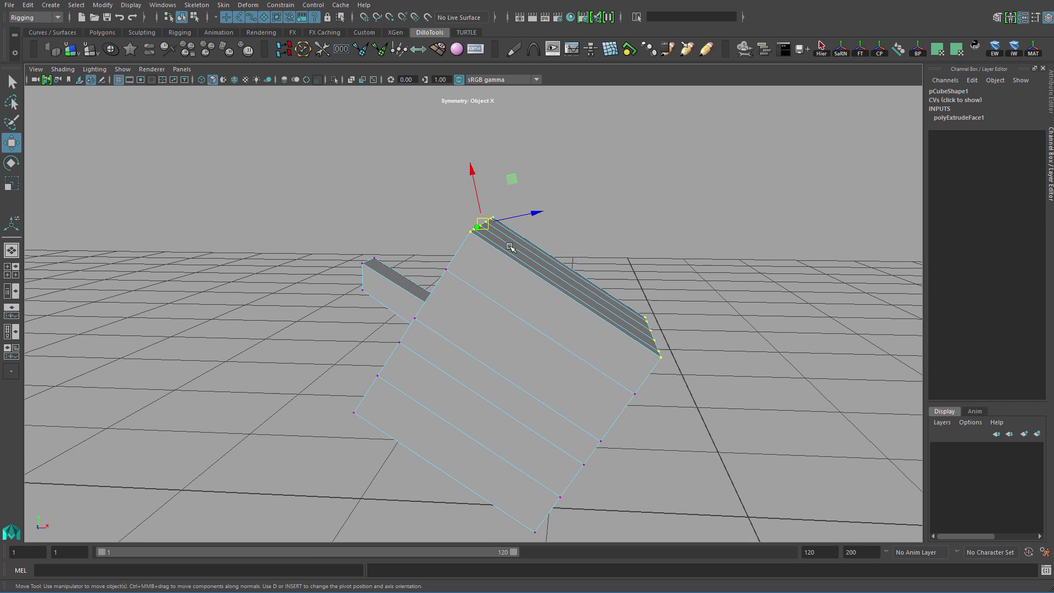
pyautogui.moveTo(470, 172); pyautogui.dragTo(460, 123)
pyautogui.keyDown('alt'); pyautogui.moveTo(665, 308); pyautogui.dragTo(587, 253); pyautogui.keyUp('alt')
pyautogui.keyDown('alt'); pyautogui.moveTo(516, 349); pyautogui.dragTo(446, 302); pyautogui.keyUp('alt')
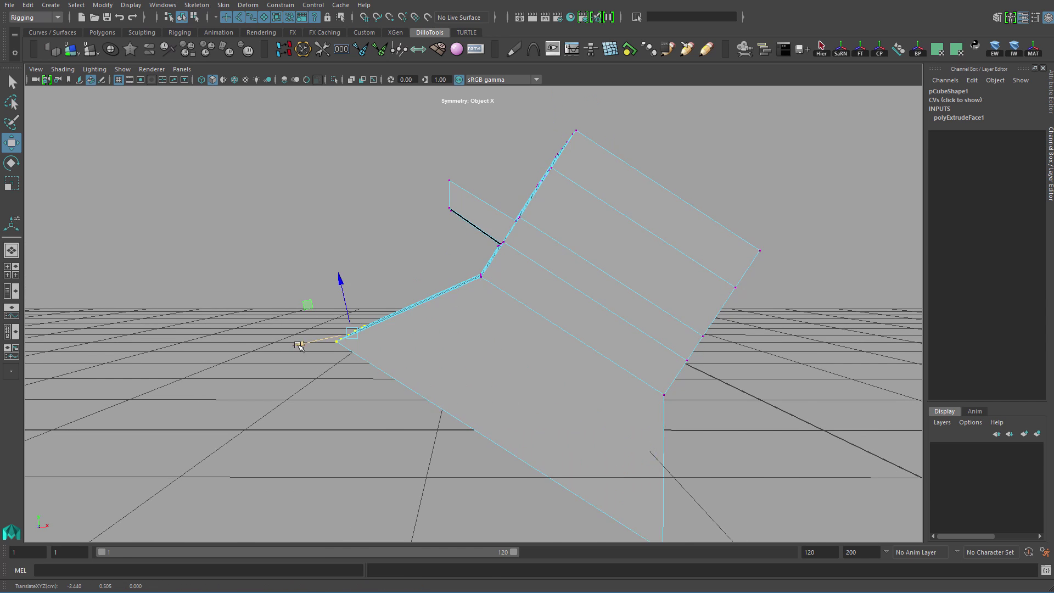
pyautogui.hotkey('ctrl', 'z')
pyautogui.hotkey('ctrl', 'z')
# Try extruding the face below the mouth opening with symmetry on, and undo the extrusion.
pyautogui.keyDown('alt'); pyautogui.moveTo(509, 273); pyautogui.dragTo(588, 299); pyautogui.keyUp('alt')
pyautogui.press('q')
pyautogui.moveTo(587, 296); pyautogui.dragTo(486, 318, button='right')
pyautogui.moveTo(548, 335); pyautogui.dragTo(547, 368, button='right')
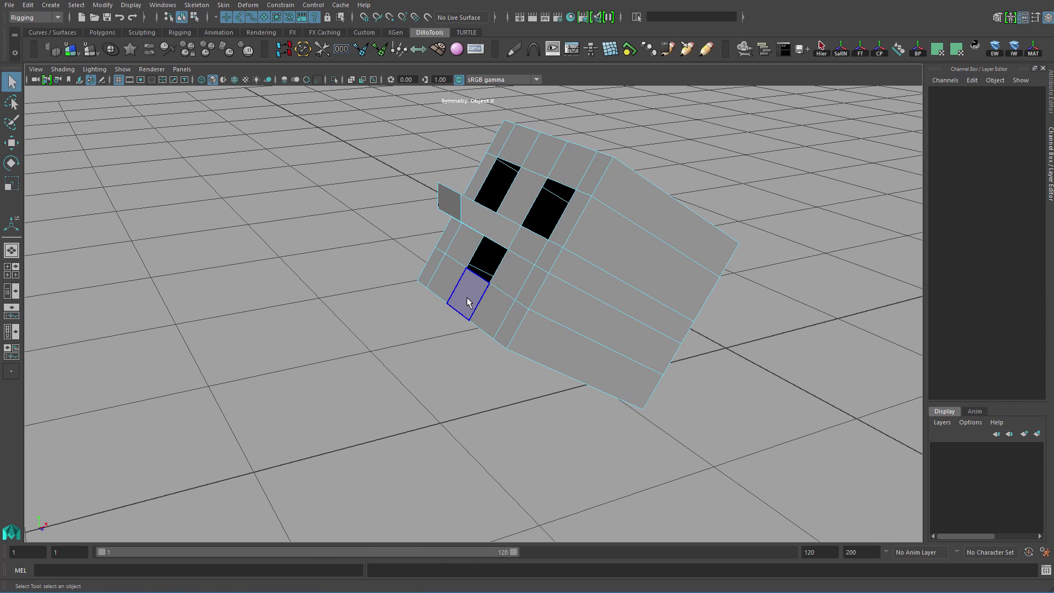
pyautogui.click(467, 297)
pyautogui.keyDown('alt'); pyautogui.moveTo(538, 352); pyautogui.dragTo(471, 242); pyautogui.keyUp('alt')
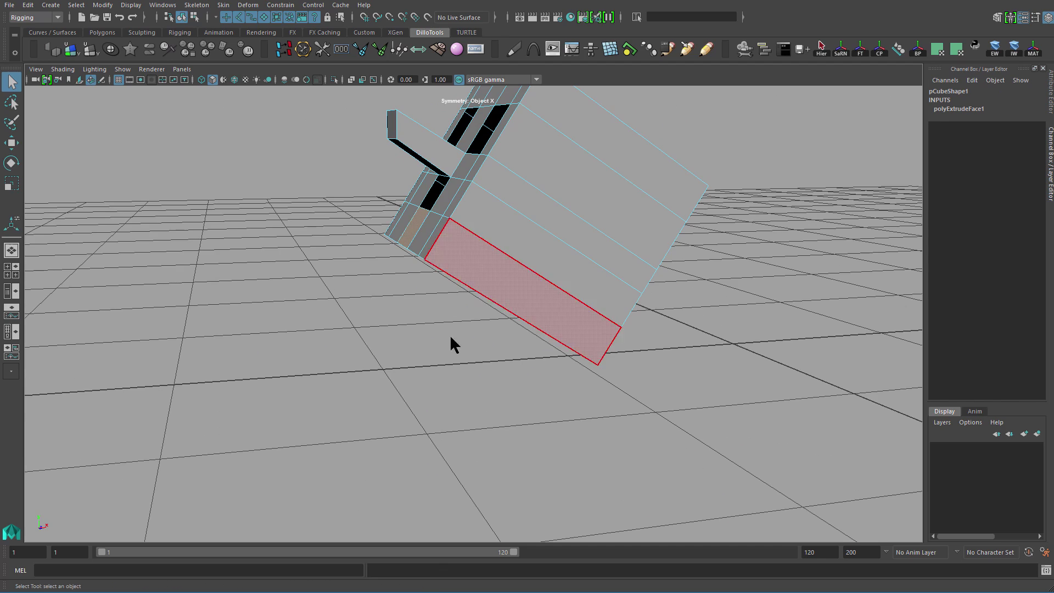
pyautogui.hotkey('ctrl', 'e')
pyautogui.keyDown('alt'); pyautogui.moveTo(451, 344); pyautogui.dragTo(443, 285); pyautogui.keyUp('alt')
pyautogui.moveTo(321, 157); pyautogui.dragTo(322, 157)
pyautogui.keyDown('alt'); pyautogui.moveTo(385, 220); pyautogui.dragTo(477, 294); pyautogui.keyUp('alt')
pyautogui.hotkey('ctrl', 'z')
pyautogui.hotkey('ctrl', 'z')
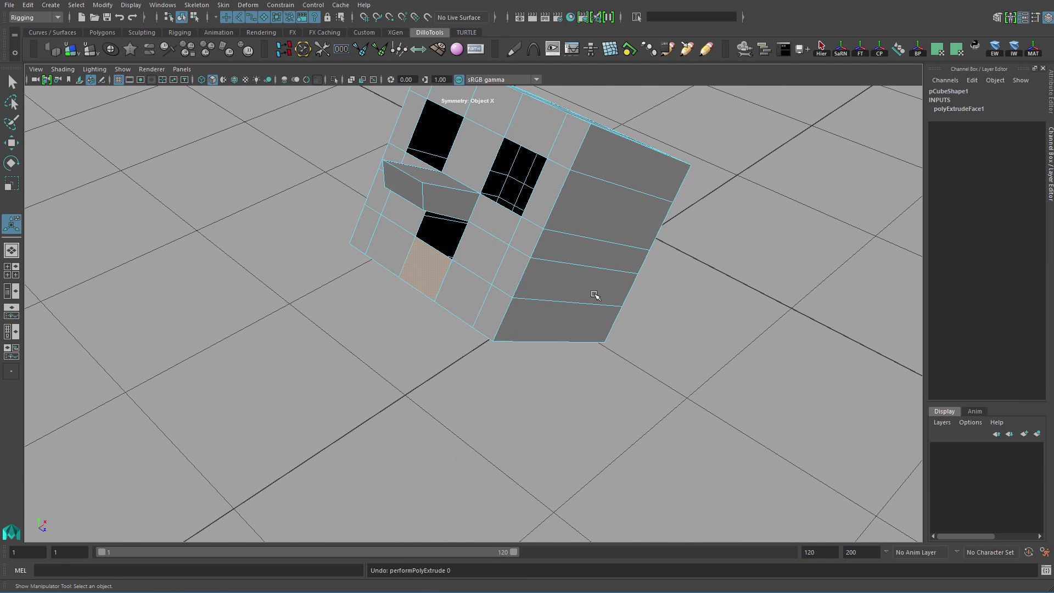
pyautogui.hotkey('ctrl', 'z')
# Select the whole cube and switch its modelling symmetry to the object Z axis.
pyautogui.moveTo(580, 286); pyautogui.dragTo(693, 170, button='right')
pyautogui.click(589, 236)
pyautogui.keyDown('alt'); pyautogui.moveTo(561, 254); pyautogui.dragTo(415, 270); pyautogui.keyUp('alt')
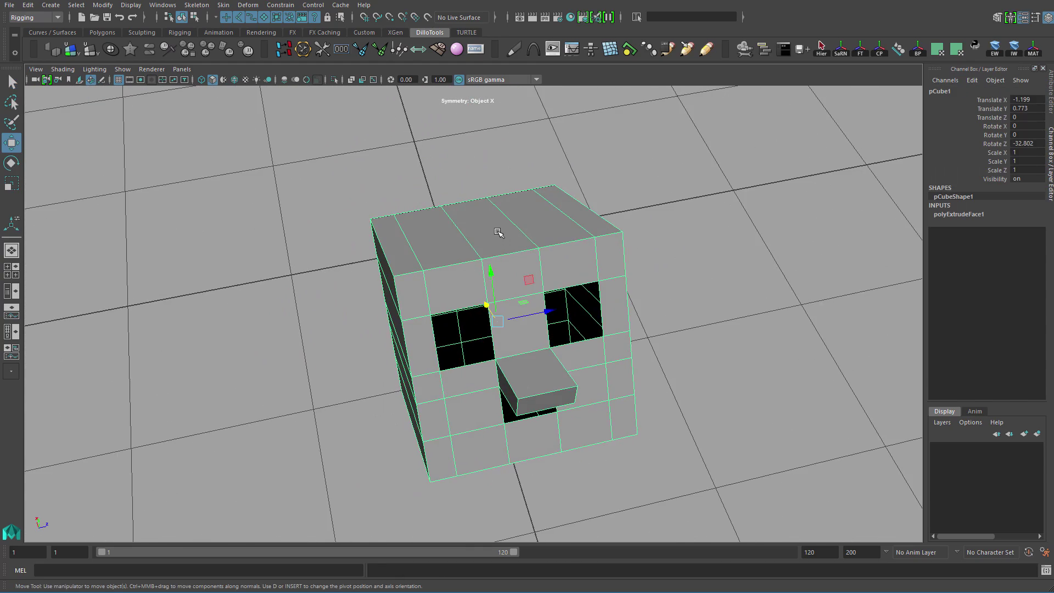
pyautogui.keyDown('alt'); pyautogui.moveTo(511, 242); pyautogui.dragTo(461, 237); pyautogui.keyUp('alt')
pyautogui.keyDown('alt'); pyautogui.moveTo(462, 236); pyautogui.dragTo(520, 253, button='right'); pyautogui.keyUp('alt')
pyautogui.moveTo(520, 252)
pyautogui.keyDown('alt'); pyautogui.mouseDown()
pyautogui.moveTo(562, 273)
pyautogui.moveTo(522, 240)
pyautogui.mouseUp(); pyautogui.keyUp('alt')
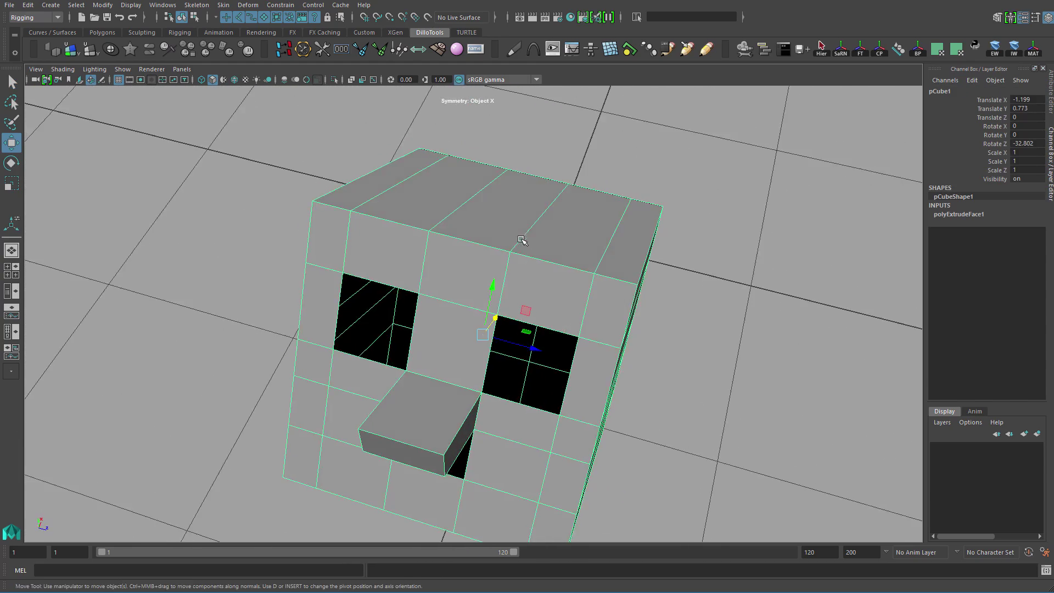
pyautogui.press('w')
pyautogui.click(521, 236)
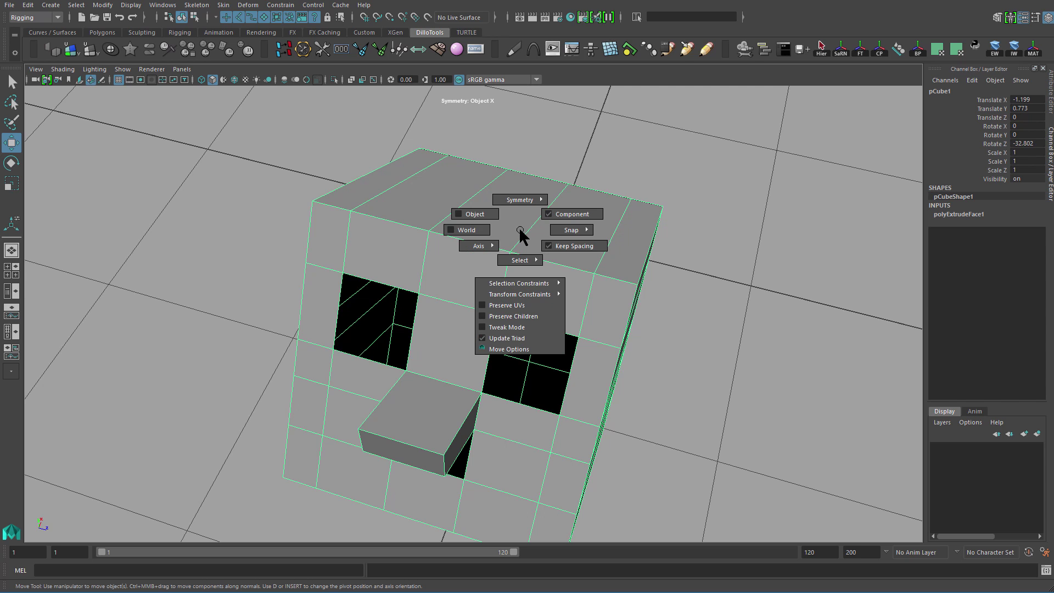
pyautogui.moveTo(521, 236); pyautogui.dragTo(616, 203)
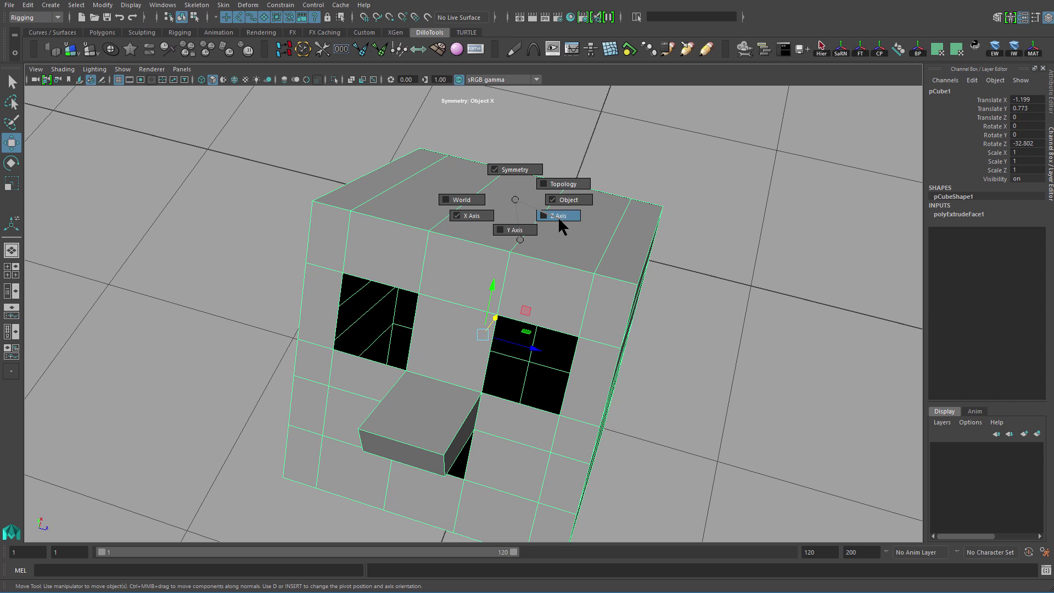
pyautogui.moveTo(558, 217); pyautogui.dragTo(558, 218)
# Try moving the cube's upper corner vertices with object Z symmetry on, and undo the changes.
pyautogui.keyDown('alt'); pyautogui.moveTo(541, 259); pyautogui.dragTo(608, 258); pyautogui.keyUp('alt')
pyautogui.moveTo(568, 239); pyautogui.dragTo(516, 240, button='right')
pyautogui.keyDown('alt'); pyautogui.moveTo(706, 200); pyautogui.dragTo(712, 180); pyautogui.keyUp('alt')
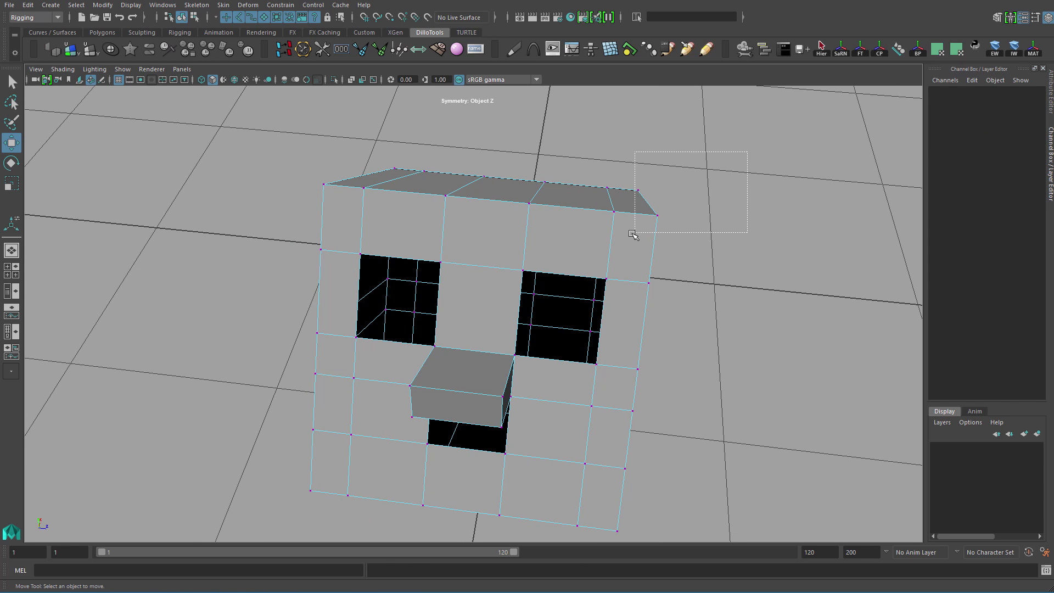
pyautogui.moveTo(632, 233); pyautogui.dragTo(651, 196)
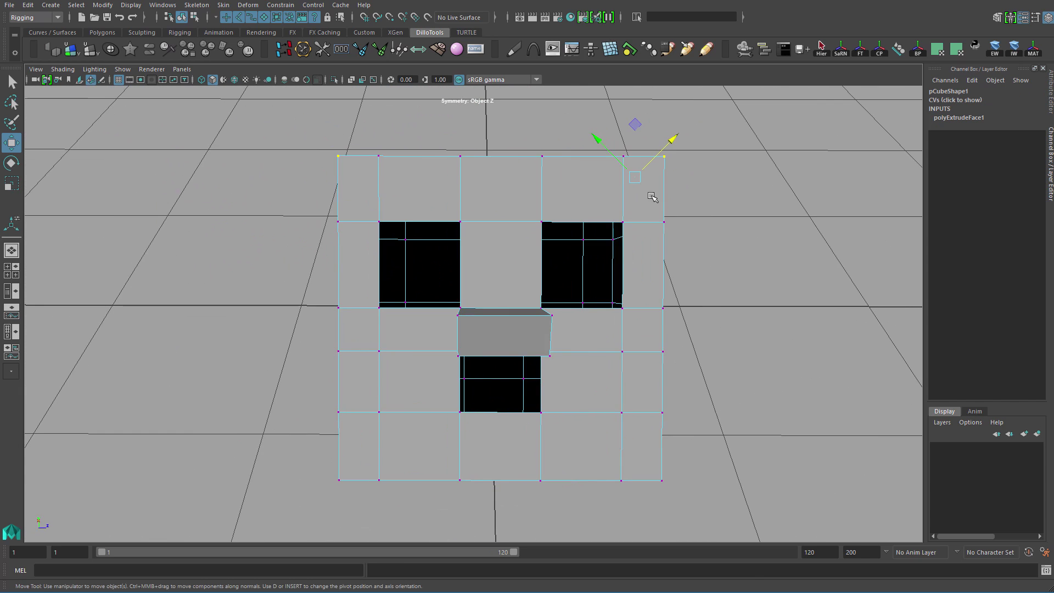
pyautogui.keyDown('alt'); pyautogui.moveTo(653, 197); pyautogui.dragTo(616, 328, button='middle'); pyautogui.keyUp('alt')
pyautogui.moveTo(489, 266)
pyautogui.keyDown('alt'); pyautogui.mouseDown()
pyautogui.moveTo(506, 276)
pyautogui.moveTo(470, 264)
pyautogui.mouseUp(); pyautogui.keyUp('alt')
pyautogui.moveTo(707, 255); pyautogui.dragTo(606, 301)
pyautogui.hotkey('ctrl', 'z')
pyautogui.press('q')
pyautogui.hotkey('ctrl', 'b')
pyautogui.keyDown('alt'); pyautogui.moveTo(752, 269); pyautogui.dragTo(602, 257); pyautogui.keyUp('alt')
pyautogui.hotkey('ctrl', 'z')
# Insert a vertical edge loop down the middle of the cube, running between the eyes and along the nose.
pyautogui.keyDown('alt'); pyautogui.moveTo(460, 278); pyautogui.dragTo(521, 199); pyautogui.keyUp('alt')
pyautogui.press('q')
pyautogui.click(638, 225)
pyautogui.click(539, 302)
pyautogui.scroll(2, 552, 263)
pyautogui.press('F10')
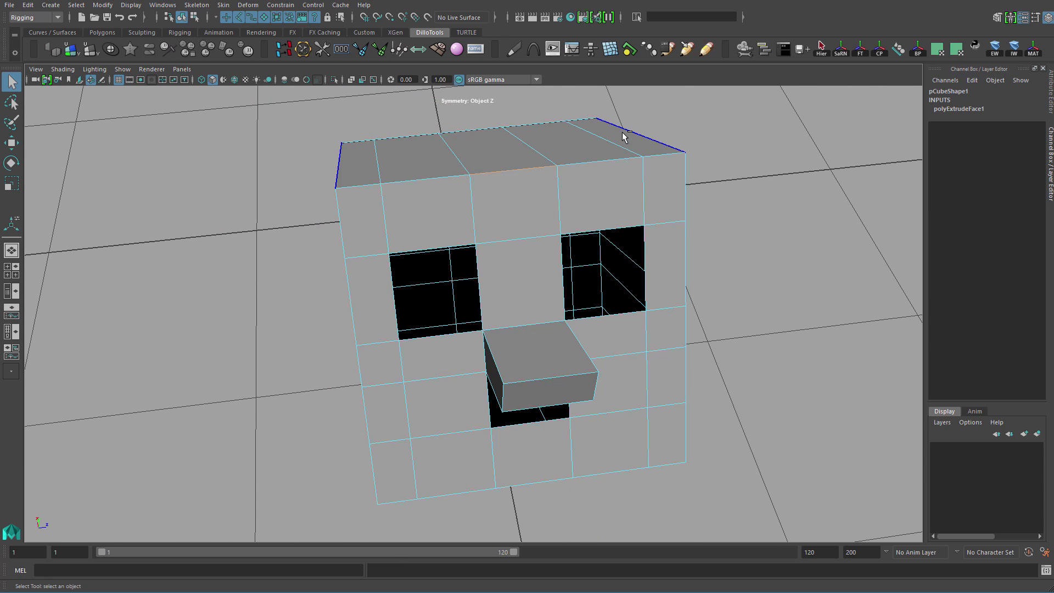
pyautogui.keyDown('shift'); pyautogui.moveTo(625, 137); pyautogui.dragTo(683, 228, button='right'); pyautogui.keyUp('shift')
pyautogui.keyDown('alt'); pyautogui.moveTo(683, 229); pyautogui.dragTo(552, 245); pyautogui.keyUp('alt')
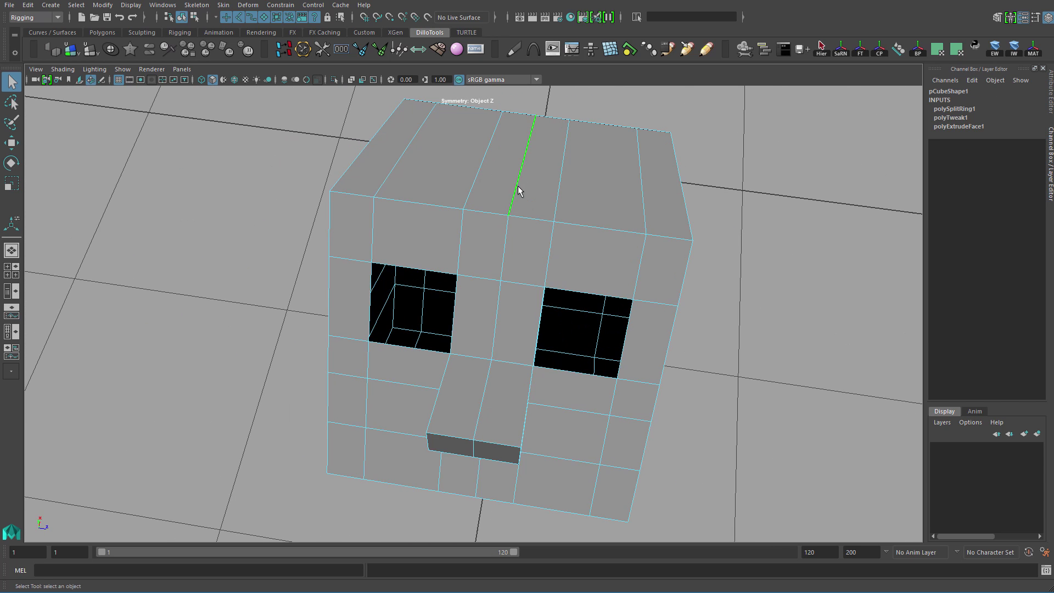
# Turn symmetry off and pull the short upper front edge outward at the face's right corner only.
pyautogui.keyDown('alt'); pyautogui.moveTo(518, 186); pyautogui.dragTo(638, 252); pyautogui.keyUp('alt')
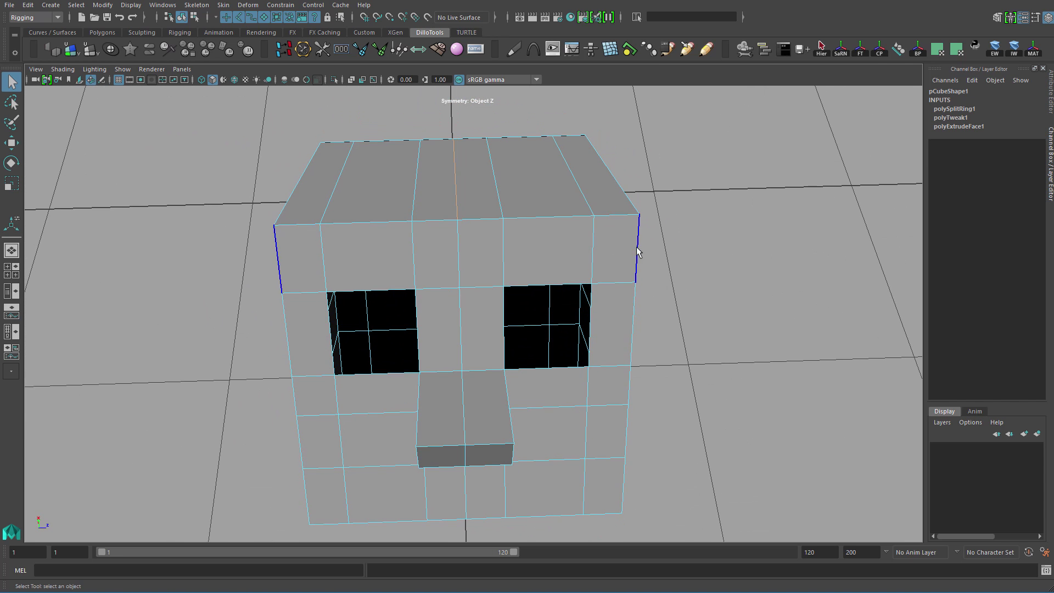
pyautogui.press('w')
pyautogui.keyDown('alt'); pyautogui.moveTo(627, 179); pyautogui.dragTo(639, 196); pyautogui.keyUp('alt')
pyautogui.keyDown('alt'); pyautogui.moveTo(626, 135); pyautogui.dragTo(540, 238); pyautogui.keyUp('alt')
pyautogui.keyDown('alt'); pyautogui.moveTo(540, 237); pyautogui.dragTo(546, 223); pyautogui.keyUp('alt')
pyautogui.keyDown('alt'); pyautogui.moveTo(601, 169); pyautogui.dragTo(499, 273); pyautogui.keyUp('alt')
pyautogui.press('F8')
pyautogui.press('q')
pyautogui.keyDown('alt'); pyautogui.moveTo(600, 195); pyautogui.dragTo(538, 313); pyautogui.keyUp('alt')
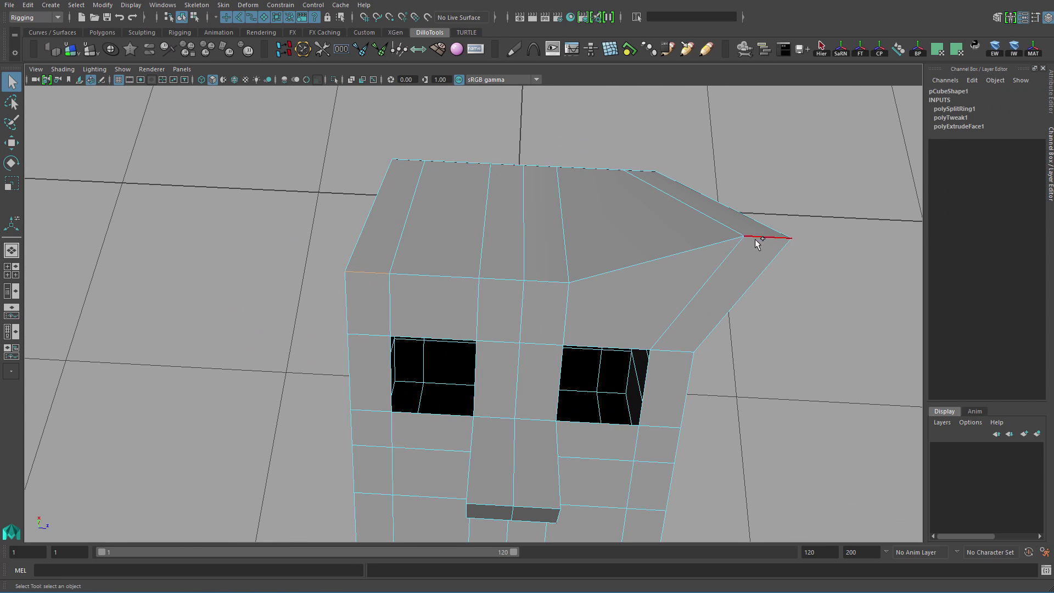
# Examine the one-sided pulled-out corner from several angles and select the whole cube.
pyautogui.keyDown('alt'); pyautogui.moveTo(756, 239); pyautogui.dragTo(598, 304); pyautogui.keyUp('alt')
pyautogui.keyDown('alt'); pyautogui.moveTo(679, 295); pyautogui.dragTo(718, 288); pyautogui.keyUp('alt')
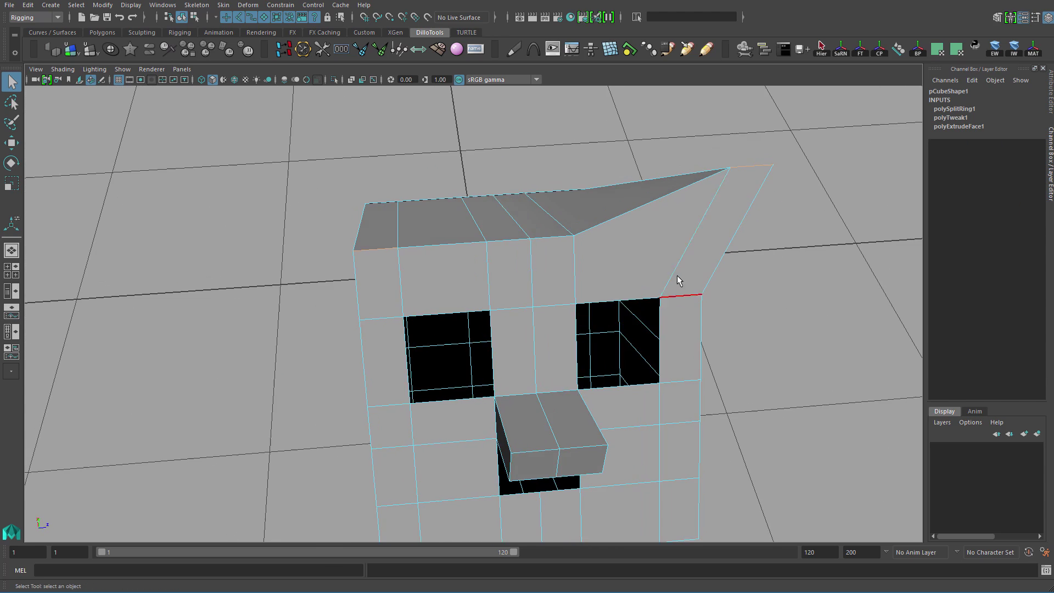
pyautogui.click(807, 135)
pyautogui.click(531, 285)
pyautogui.keyDown('alt'); pyautogui.moveTo(530, 287); pyautogui.dragTo(471, 293); pyautogui.keyUp('alt')
pyautogui.keyDown('alt'); pyautogui.moveTo(472, 293); pyautogui.dragTo(413, 284, button='middle'); pyautogui.keyUp('alt')
pyautogui.keyDown('alt'); pyautogui.moveTo(413, 284); pyautogui.dragTo(529, 273, button='right'); pyautogui.keyUp('alt')
pyautogui.keyDown('alt'); pyautogui.moveTo(529, 272); pyautogui.dragTo(528, 281); pyautogui.keyUp('alt')
# Turn on topological symmetry using the vertical centre edge above the nose as the seam.
pyautogui.moveTo(494, 237); pyautogui.dragTo(477, 147, button='right')
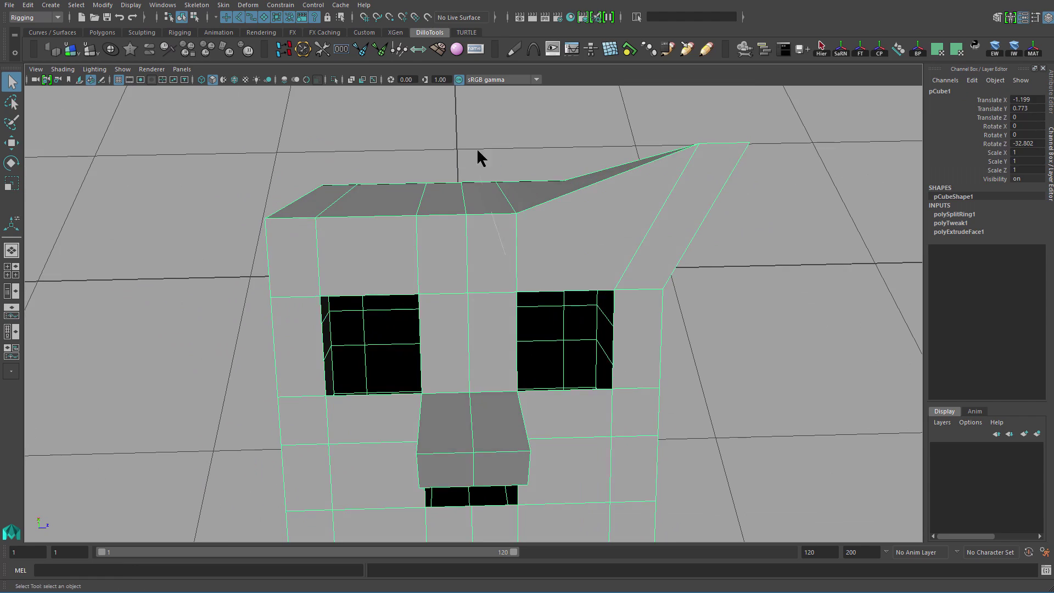
pyautogui.keyDown('alt'); pyautogui.moveTo(495, 217); pyautogui.dragTo(584, 282); pyautogui.keyUp('alt')
pyautogui.scroll(3, 562, 283)
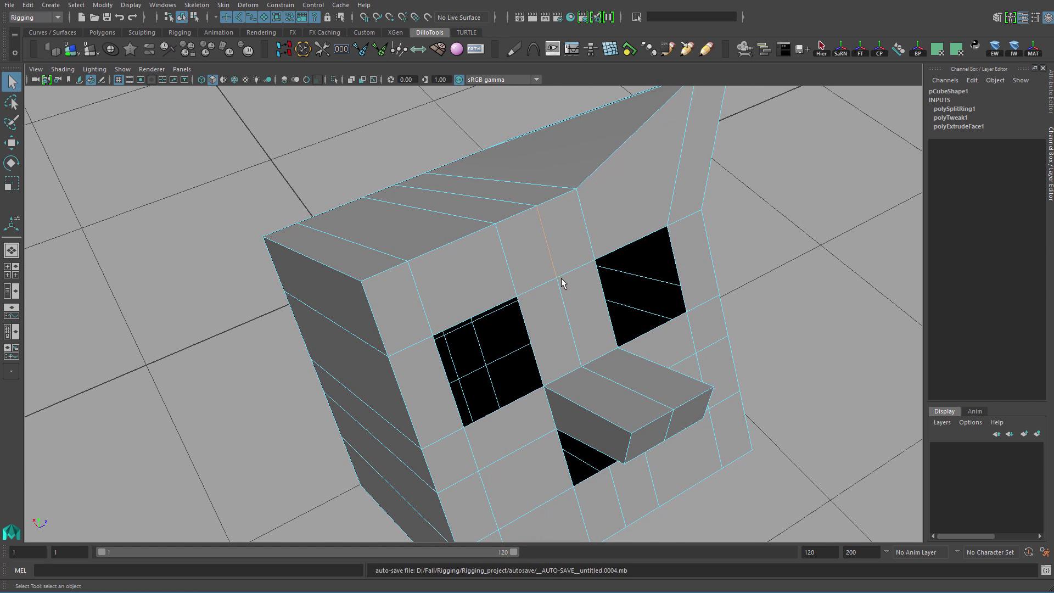
pyautogui.scroll(-4, 551, 255)
pyautogui.moveTo(494, 235)
pyautogui.keyDown('alt'); pyautogui.mouseDown()
pyautogui.moveTo(558, 286)
pyautogui.moveTo(506, 291)
pyautogui.moveTo(541, 294)
pyautogui.moveTo(506, 264)
pyautogui.moveTo(467, 265)
pyautogui.moveTo(496, 256)
pyautogui.mouseUp(); pyautogui.keyUp('alt')
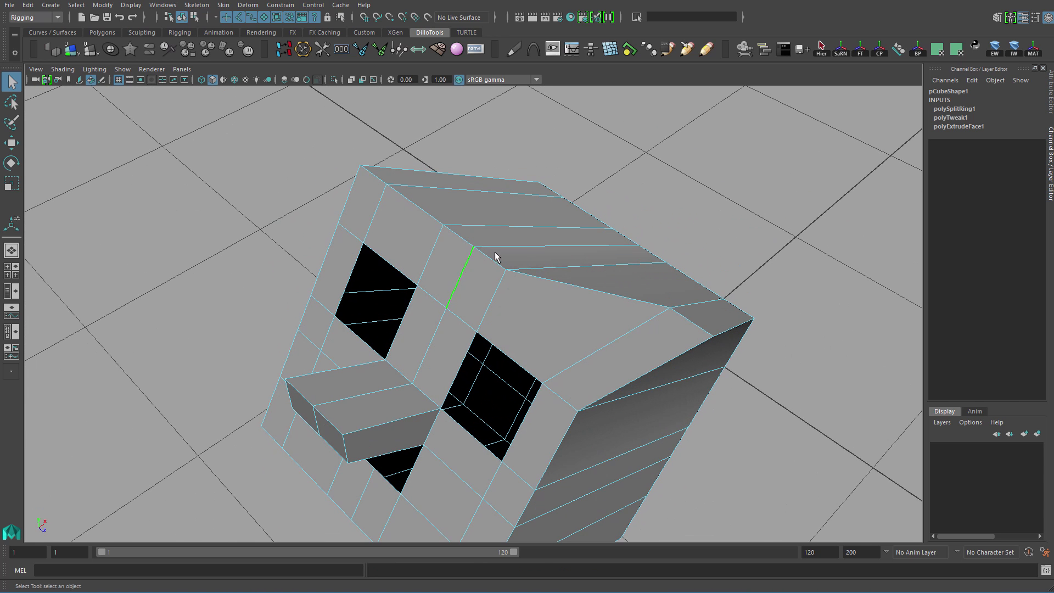
pyautogui.keyDown('alt'); pyautogui.moveTo(424, 325); pyautogui.dragTo(557, 269); pyautogui.keyUp('alt')
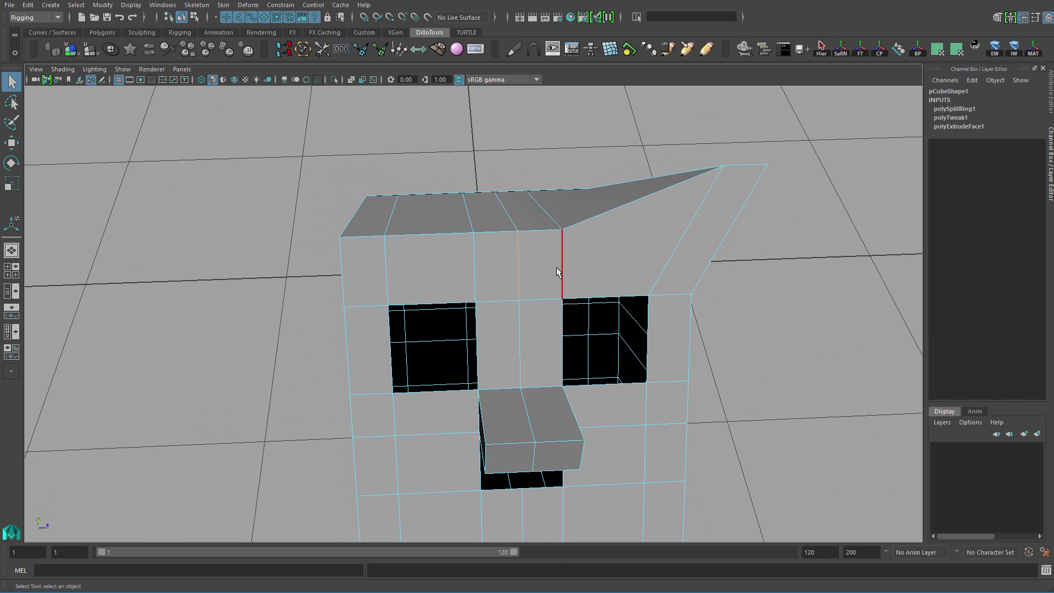
pyautogui.press('w')
pyautogui.click(542, 265)
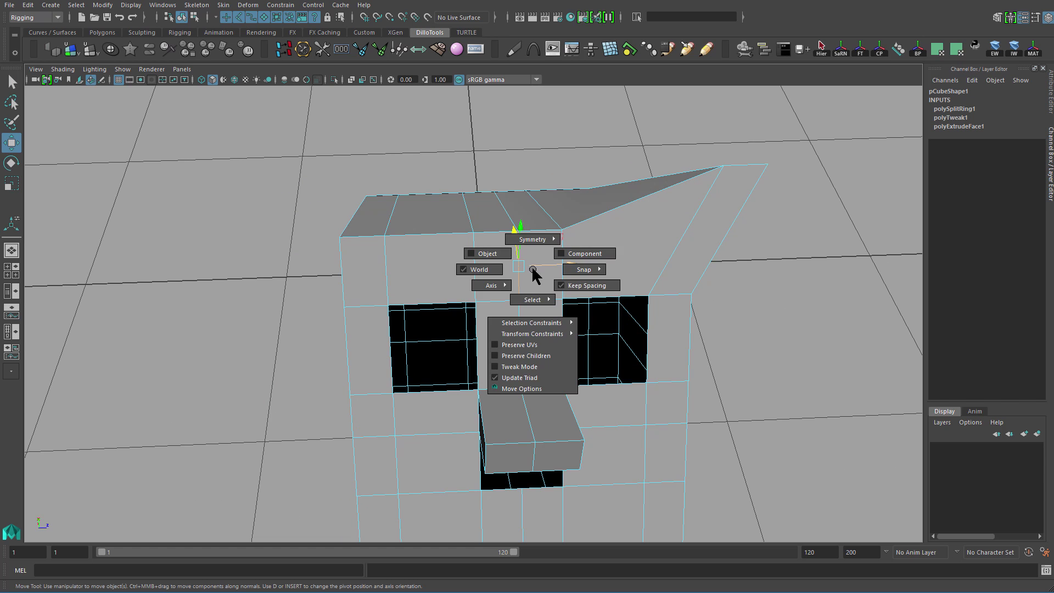
pyautogui.click(540, 224)
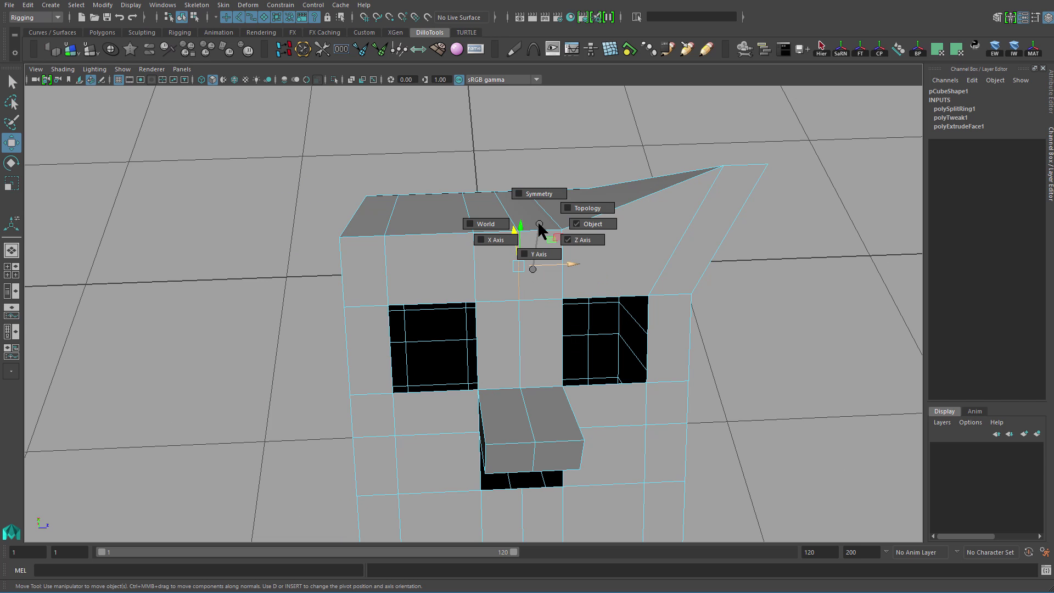
pyautogui.click(568, 208)
# Try pulling the upper corner vertices outward on both sides with topological symmetry on.
pyautogui.keyDown('alt'); pyautogui.moveTo(568, 214); pyautogui.dragTo(681, 125); pyautogui.keyUp('alt')
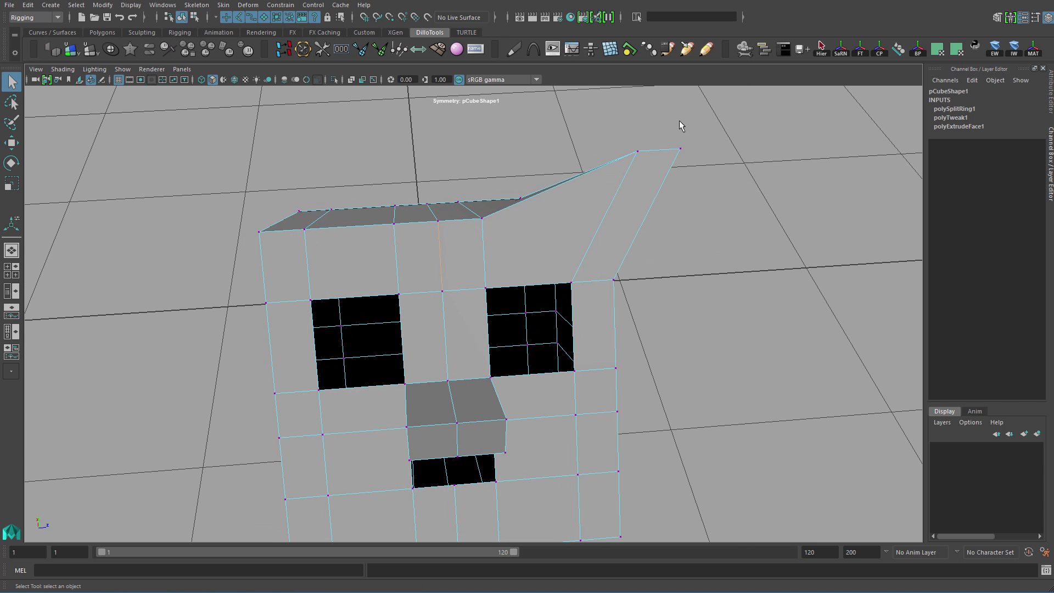
pyautogui.keyDown('alt'); pyautogui.moveTo(714, 192); pyautogui.dragTo(626, 193); pyautogui.keyUp('alt')
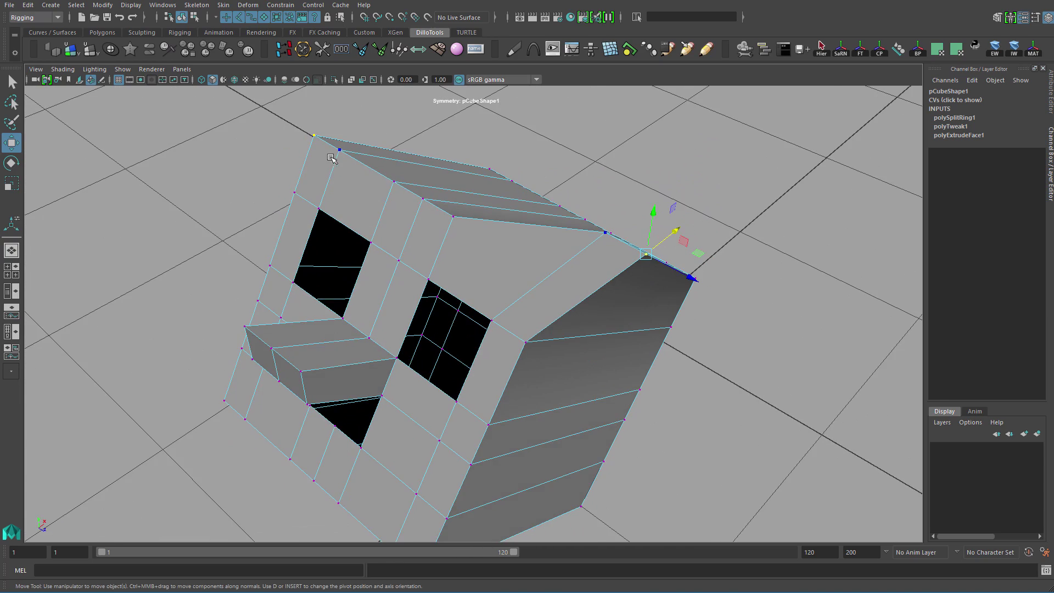
pyautogui.keyDown('alt'); pyautogui.moveTo(517, 223); pyautogui.dragTo(598, 183); pyautogui.keyUp('alt')
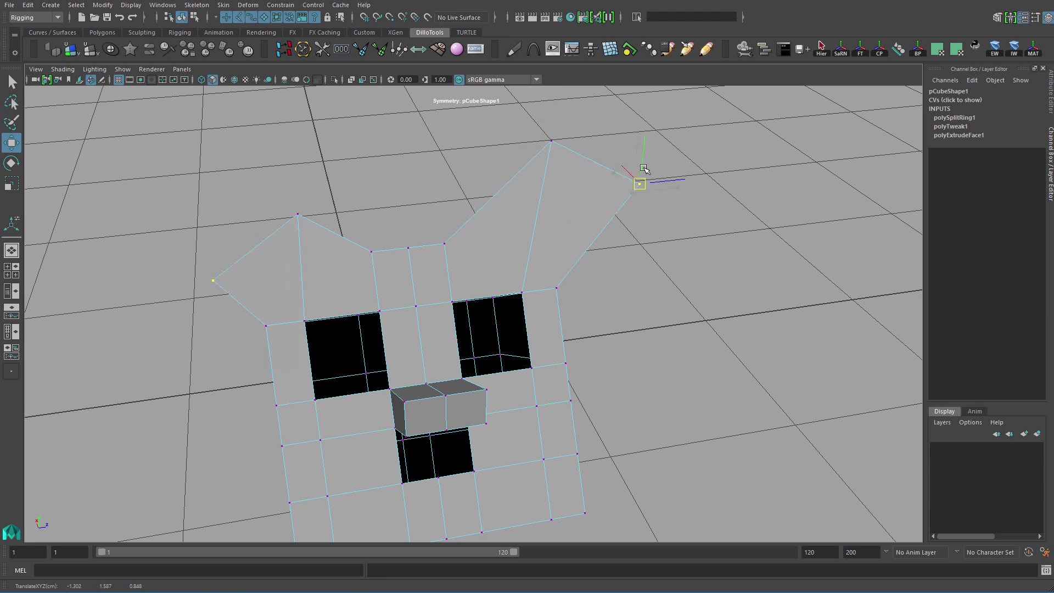
pyautogui.keyDown('alt'); pyautogui.moveTo(643, 214); pyautogui.dragTo(588, 246); pyautogui.keyUp('alt')
pyautogui.press('F8')
pyautogui.press('q')
pyautogui.click(607, 174)
# Undo the vertex moves, the topological symmetry and the one-sided corner pull, keeping the centre edge loop.
pyautogui.hotkey('ctrl', 'z')
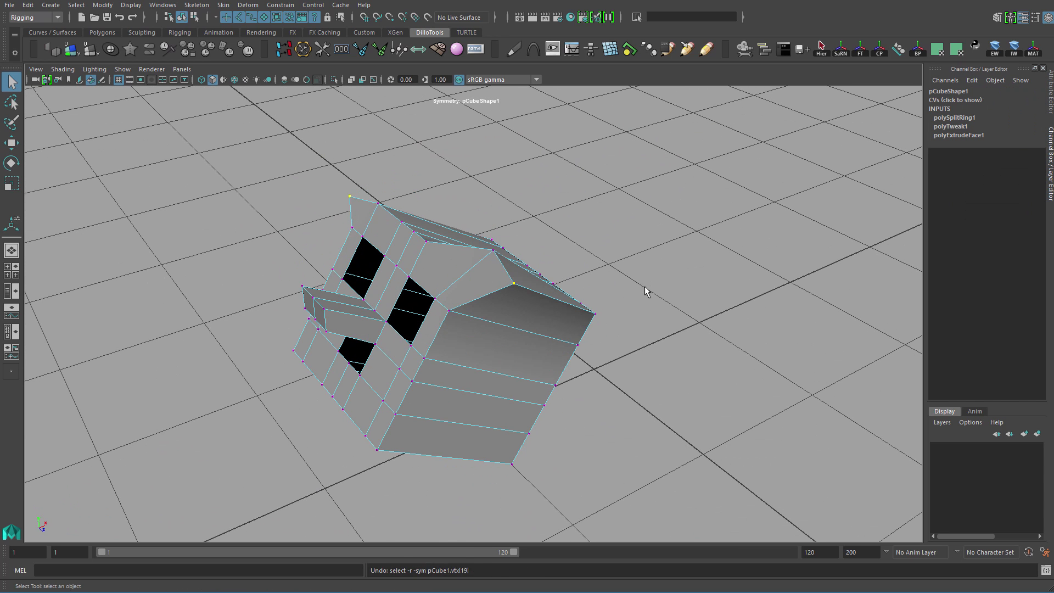
pyautogui.hotkey('ctrl', 'z')
pyautogui.hotkey('ctrl', 'z')
pyautogui.hotkey('ctrl', 'z')
pyautogui.hotkey('ctrl', 'z')
pyautogui.hotkey('ctrl', 'z')
pyautogui.hotkey('ctrl', 'z')
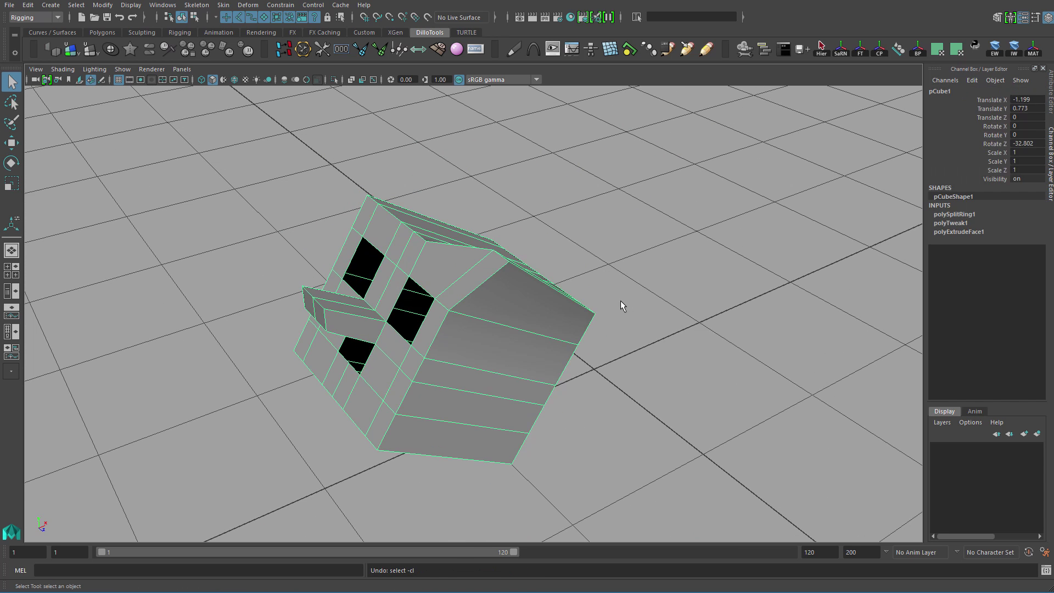
pyautogui.hotkey('ctrl', 'z')
pyautogui.hotkey('ctrl', 'z')
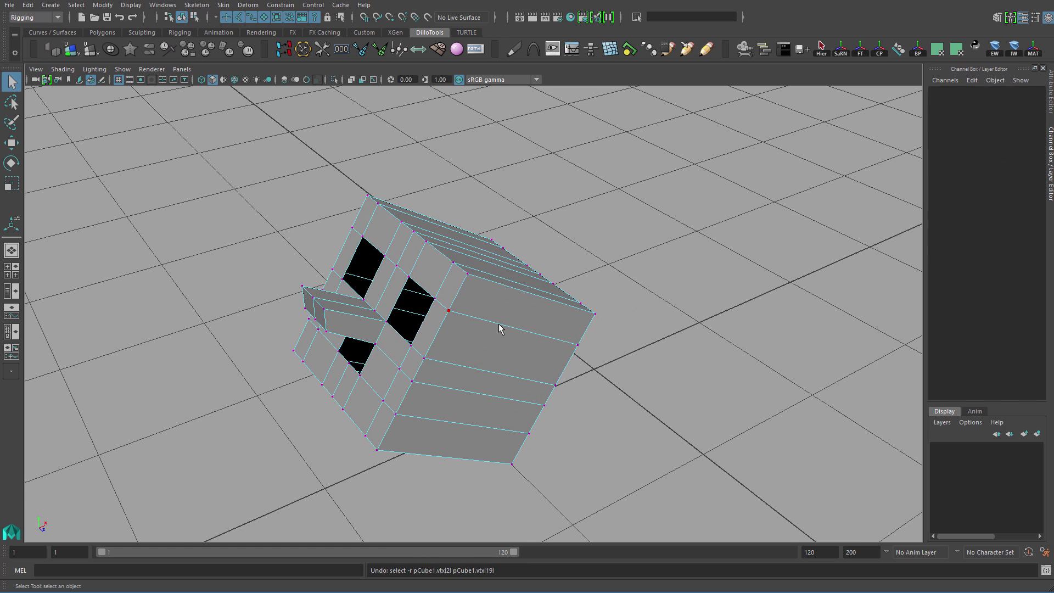
pyautogui.hotkey('ctrl', 'z')
pyautogui.hotkey('ctrl', 'z')
pyautogui.hotkey('ctrl', 'z')
pyautogui.hotkey('ctrl', 'z')
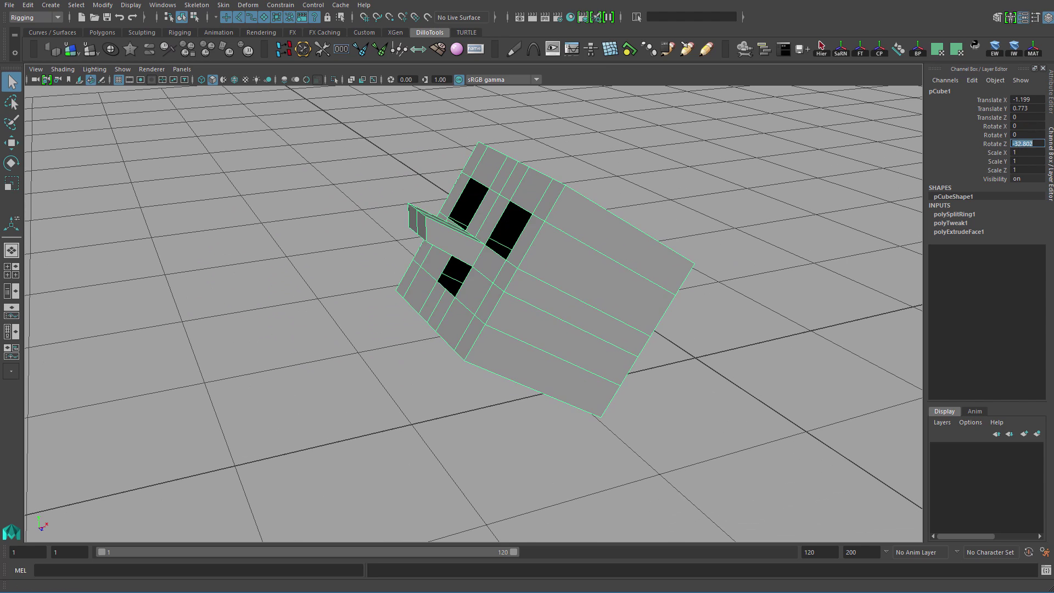
# Set the cube's Rotate Z to 2 and frame the reselected cube in the view.
pyautogui.press('Return')
pyautogui.click(581, 219)
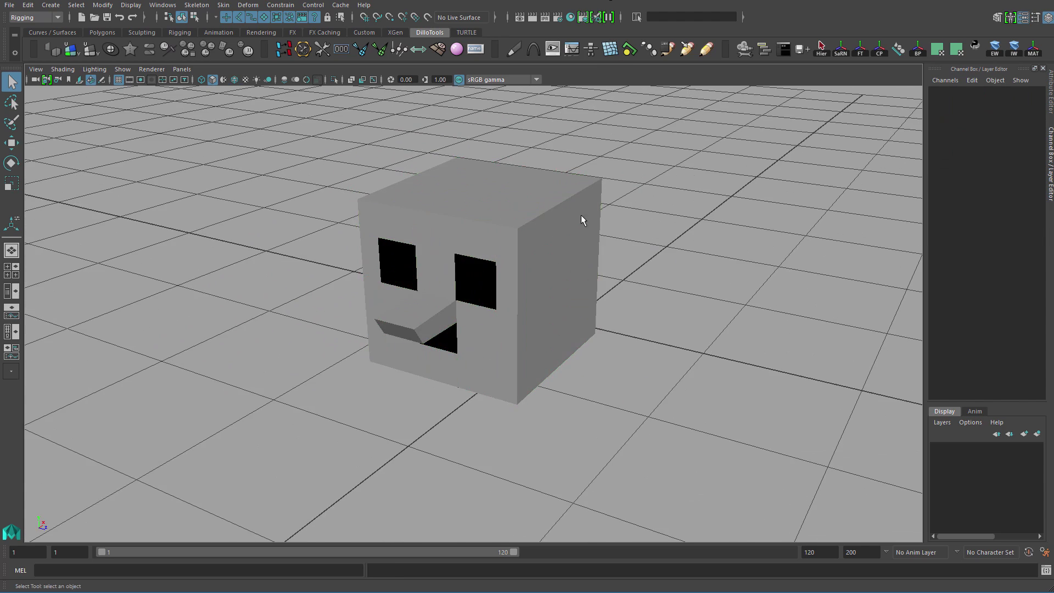
pyautogui.click(670, 336)
pyautogui.press('f')
pyautogui.keyDown('alt'); pyautogui.moveTo(670, 336); pyautogui.dragTo(628, 318); pyautogui.keyUp('alt')
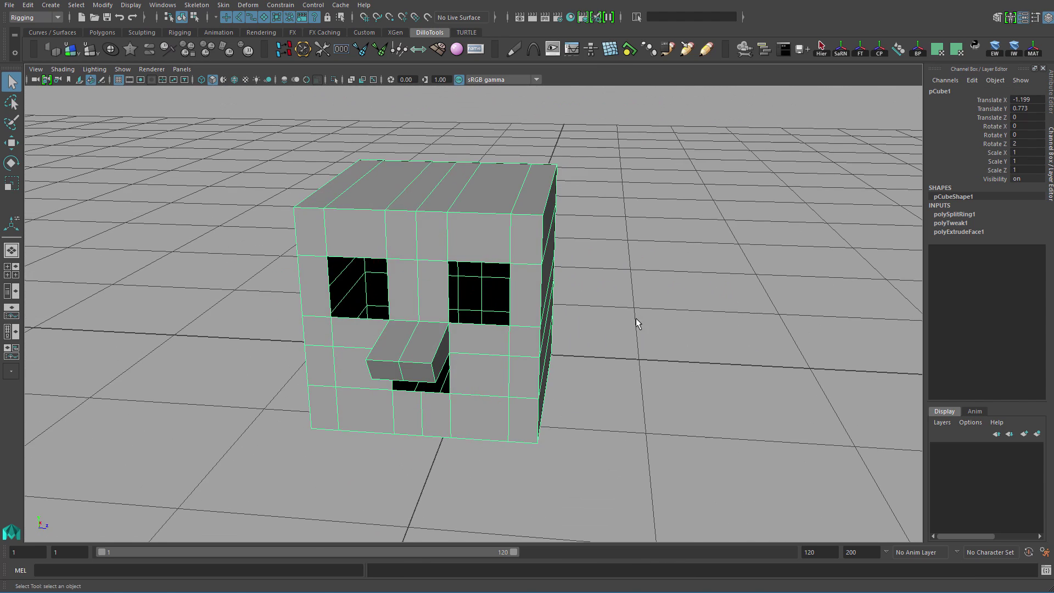
pyautogui.keyDown('alt'); pyautogui.moveTo(686, 303); pyautogui.dragTo(595, 278); pyautogui.keyUp('alt')
# Try freely rotating the cube about X by about 32 degrees and moving it, and undo both changes.
pyautogui.press('e')
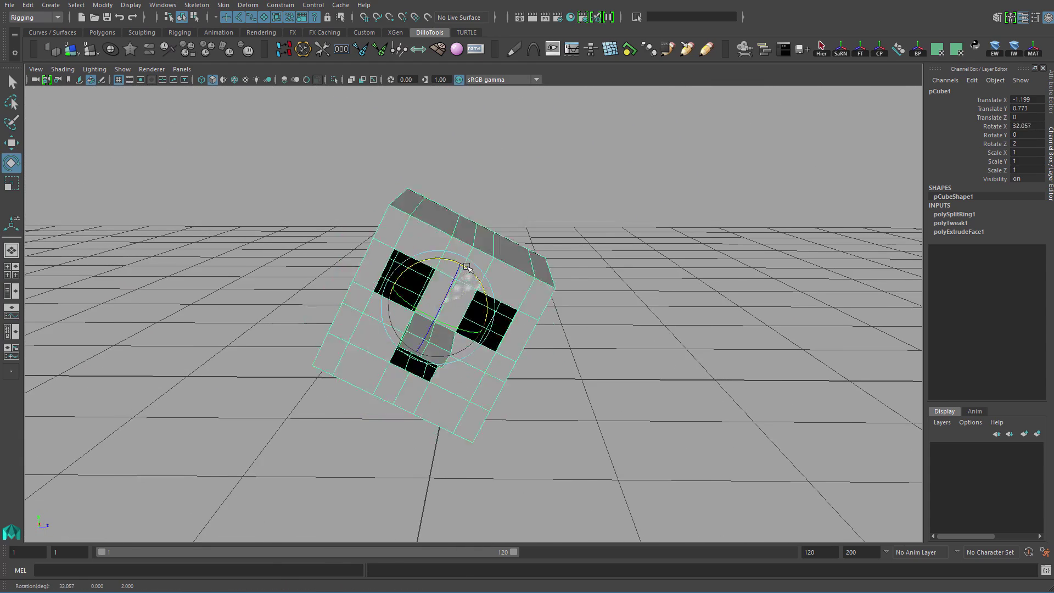
pyautogui.hotkey('ctrl', 'z')
pyautogui.hotkey('ctrl', 'z')
pyautogui.hotkey('ctrl', 'z')
pyautogui.hotkey('ctrl', 'z')
pyautogui.hotkey('ctrl', 'z')
pyautogui.hotkey('ctrl', 'z')
pyautogui.hotkey('ctrl', 'z')
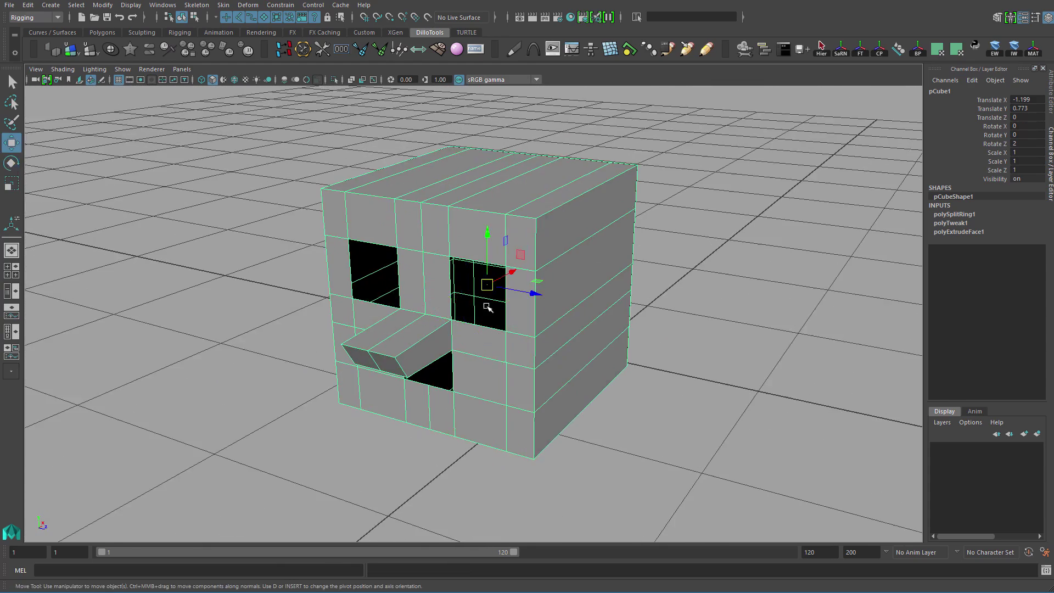
pyautogui.moveTo(539, 251); pyautogui.dragTo(558, 240)
pyautogui.hotkey('ctrl', 'z')
# Rotate the cube about its X axis to exactly 90 degrees using stepped rotation.
pyautogui.keyDown('alt'); pyautogui.moveTo(482, 304); pyautogui.dragTo(550, 295); pyautogui.keyUp('alt')
pyautogui.keyDown('alt'); pyautogui.moveTo(550, 295); pyautogui.dragTo(640, 322, button='right'); pyautogui.keyUp('alt')
pyautogui.keyDown('alt'); pyautogui.moveTo(641, 322); pyautogui.dragTo(584, 333); pyautogui.keyUp('alt')
pyautogui.keyDown('alt'); pyautogui.moveTo(584, 333); pyautogui.dragTo(582, 337, button='middle'); pyautogui.keyUp('alt')
pyautogui.press('e')
pyautogui.keyDown('alt'); pyautogui.moveTo(605, 337); pyautogui.dragTo(575, 301); pyautogui.keyUp('alt')
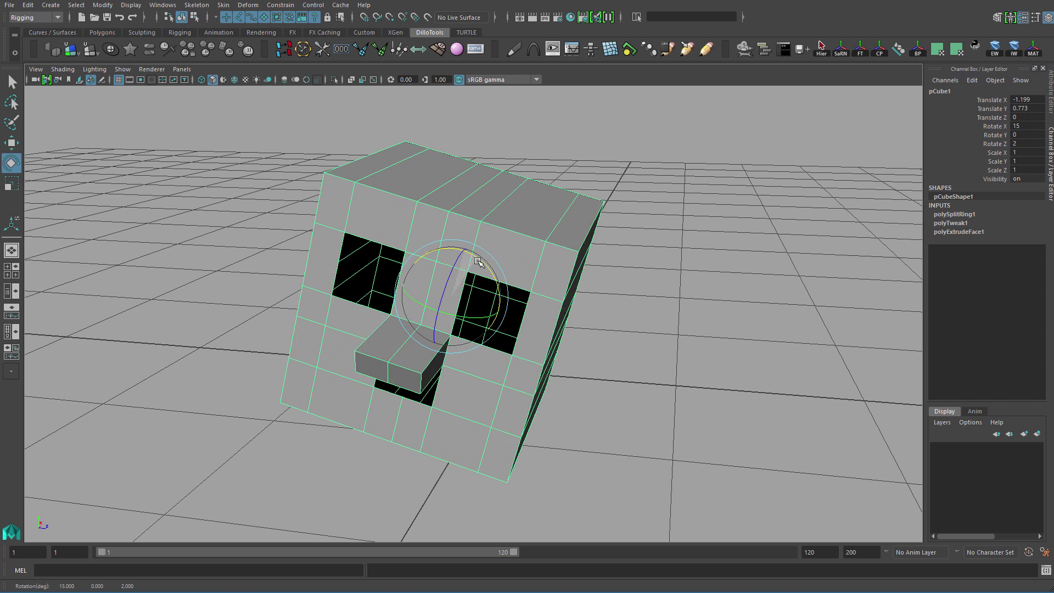
pyautogui.moveTo(494, 271); pyautogui.dragTo(503, 305)
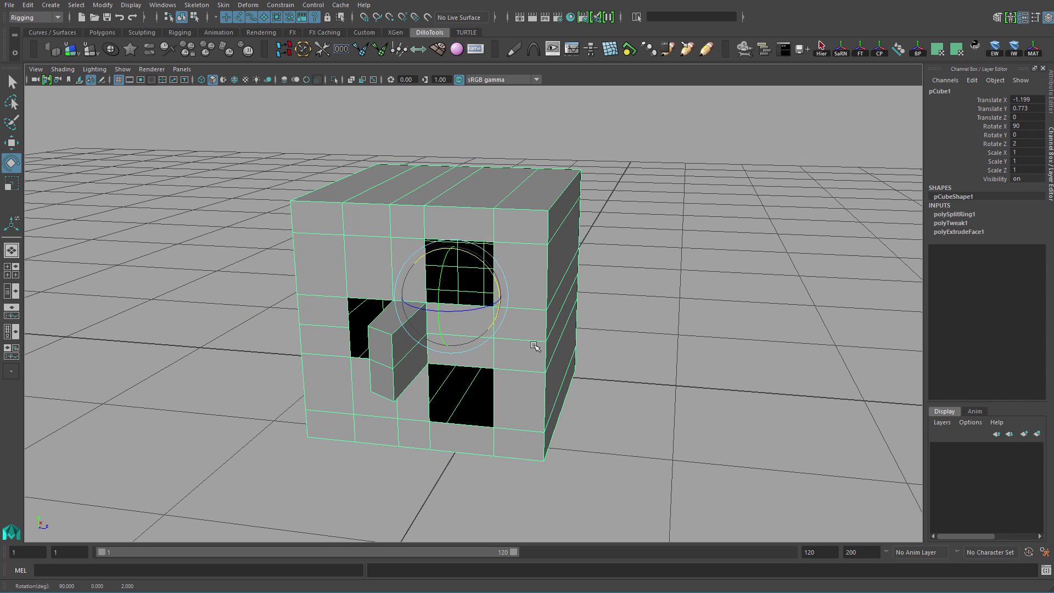
# Set the cube's Rotate Z to 0.
pyautogui.keyDown('alt'); pyautogui.moveTo(607, 349); pyautogui.dragTo(541, 321); pyautogui.keyUp('alt')
pyautogui.click(998, 126)
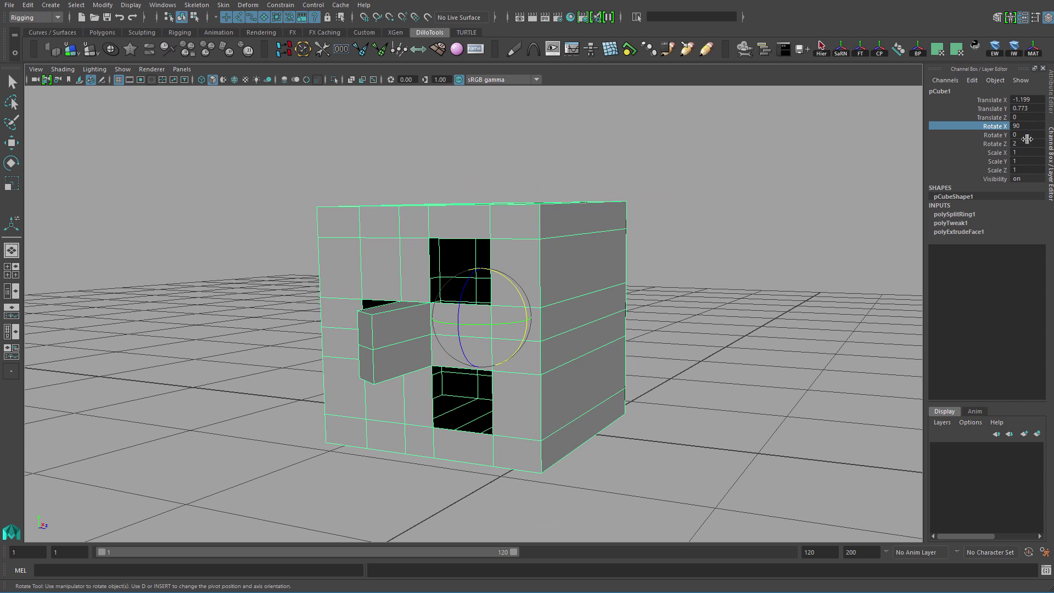
pyautogui.write('0')
pyautogui.press('Return')
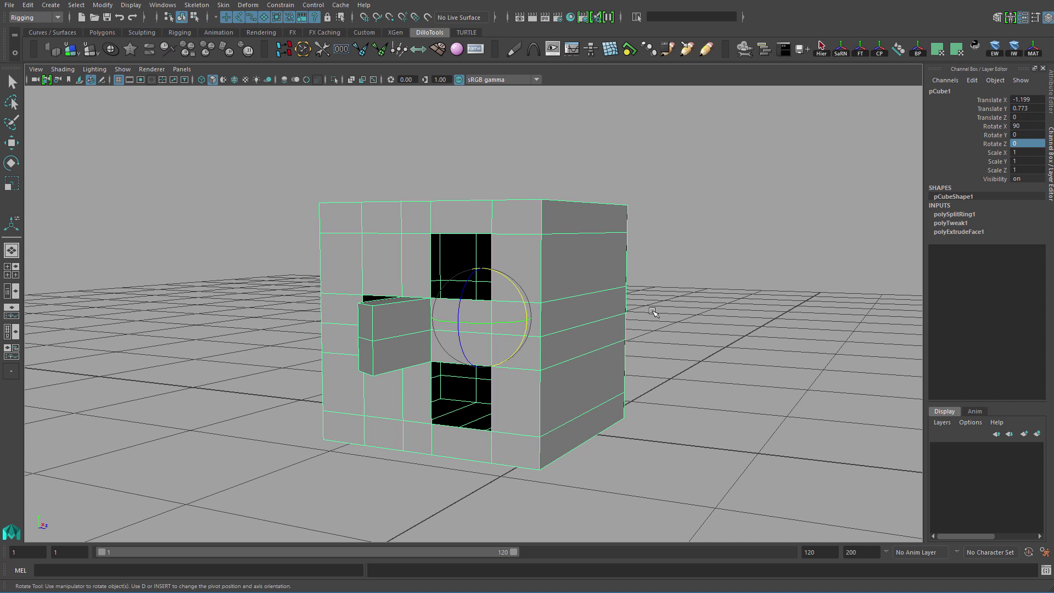
# Reset the cube's Rotate X to 0.
pyautogui.keyDown('alt'); pyautogui.moveTo(582, 302); pyautogui.dragTo(624, 315); pyautogui.keyUp('alt')
pyautogui.keyDown('alt'); pyautogui.moveTo(624, 315); pyautogui.dragTo(693, 293, button='middle'); pyautogui.keyUp('alt')
pyautogui.click(744, 200)
pyautogui.click(542, 280)
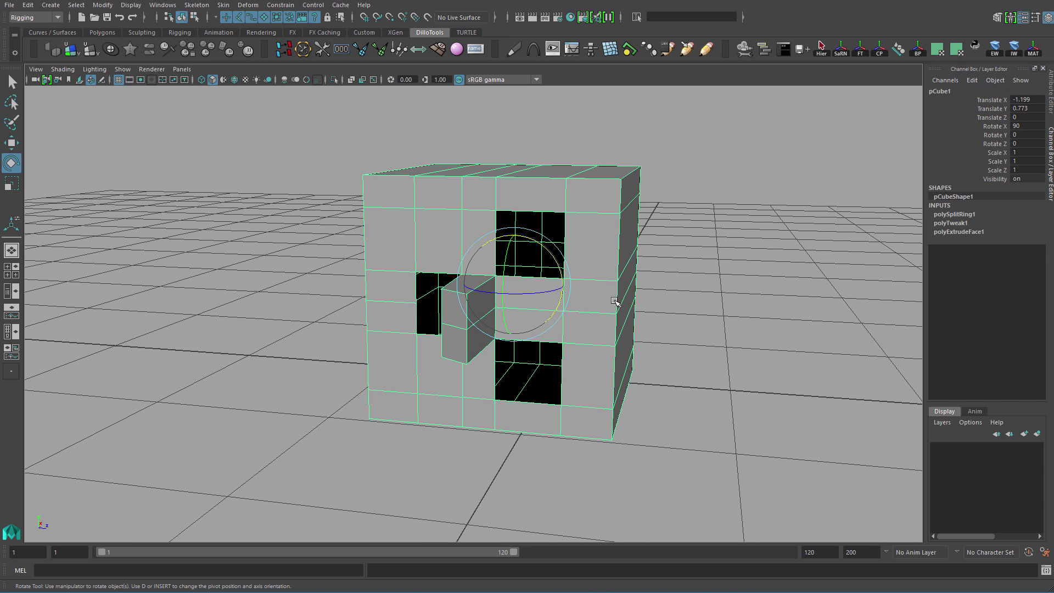
pyautogui.write('0')
pyautogui.press('Return')
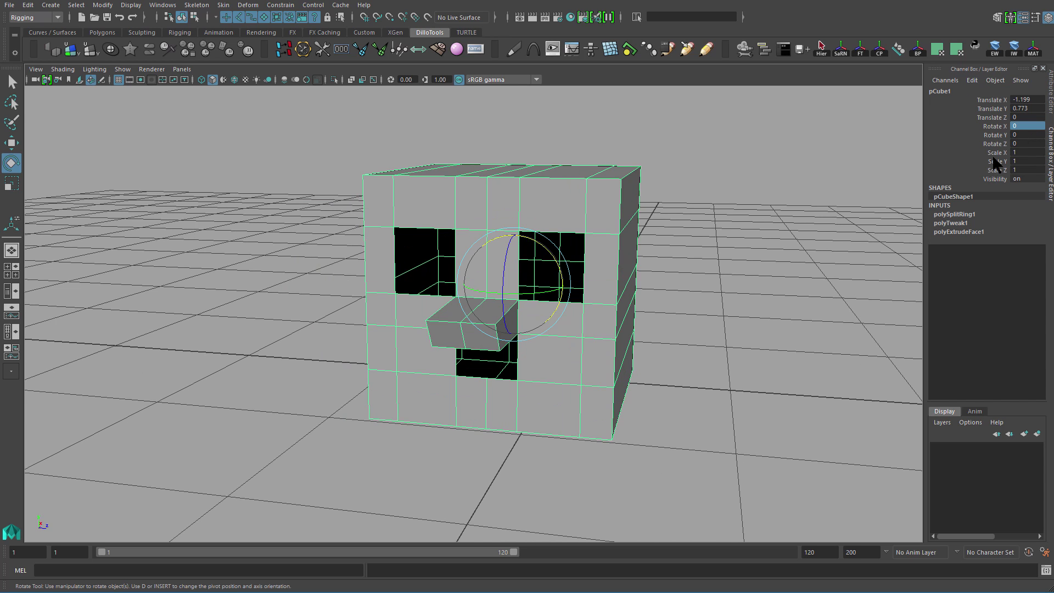
# Try moving the cube along the X axis to a Translate X of -2, and undo the move.
pyautogui.press('w')
pyautogui.keyDown('alt'); pyautogui.moveTo(671, 313); pyautogui.dragTo(664, 270); pyautogui.keyUp('alt')
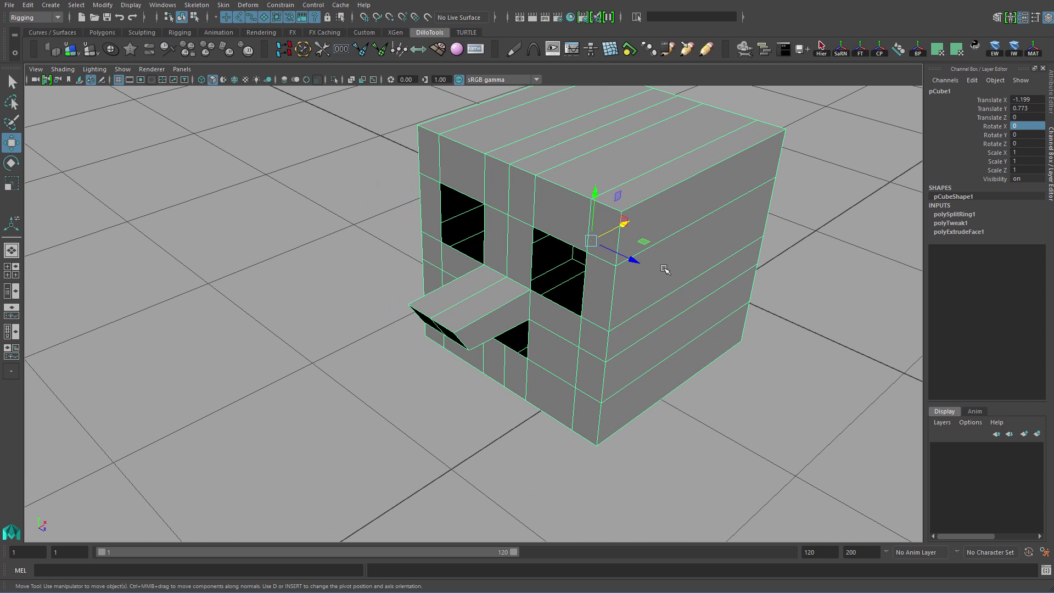
pyautogui.moveTo(626, 228); pyautogui.dragTo(418, 400)
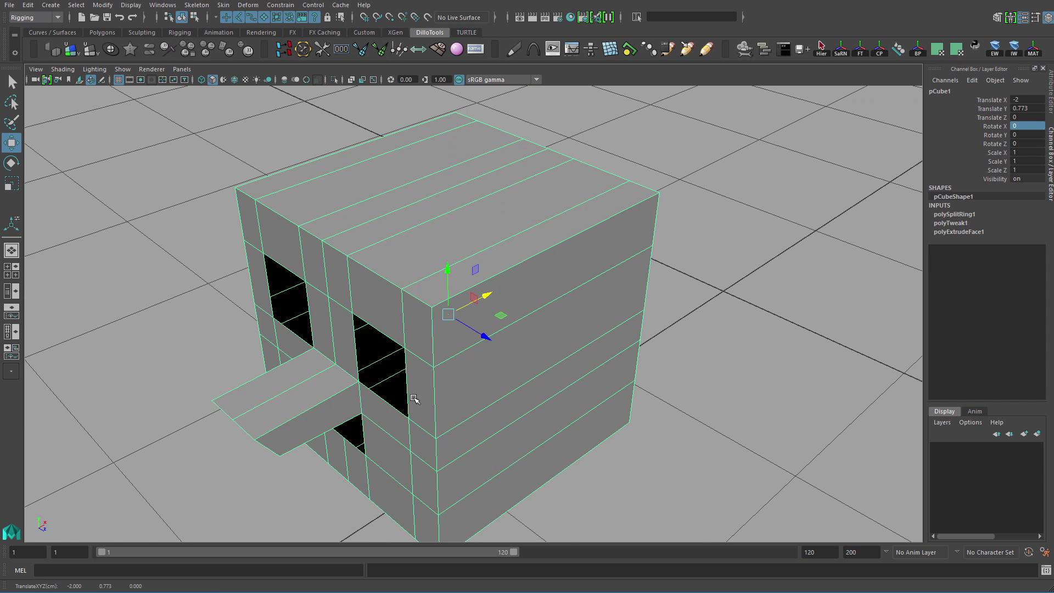
pyautogui.hotkey('ctrl', 'z')
pyautogui.keyDown('alt'); pyautogui.moveTo(555, 339); pyautogui.dragTo(571, 315); pyautogui.keyUp('alt')
pyautogui.press('q')
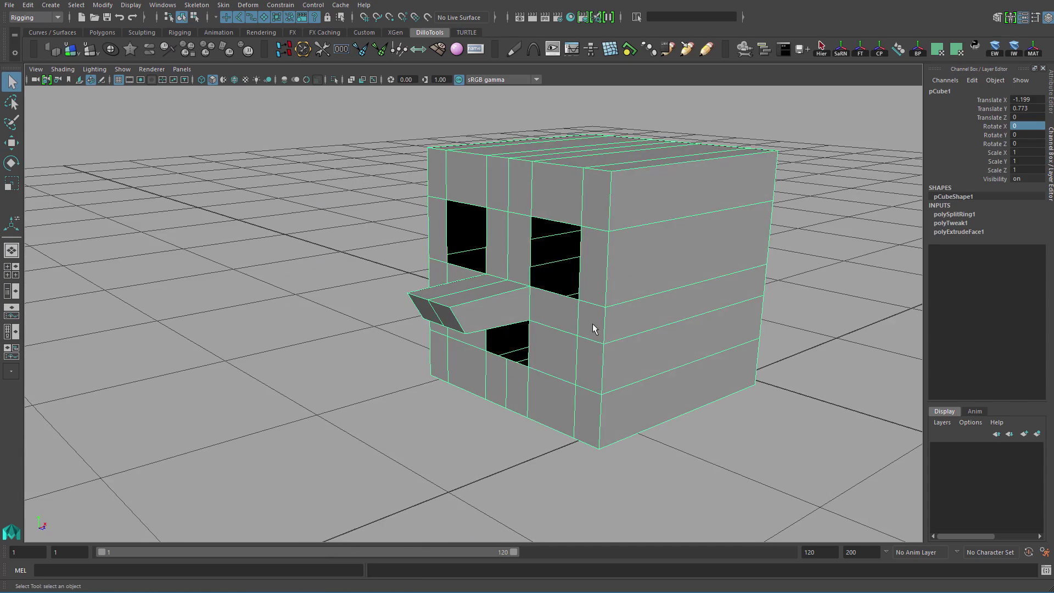
# Reselect the cube head and delete its construction history.
pyautogui.keyDown('alt'); pyautogui.moveTo(507, 356); pyautogui.dragTo(555, 316); pyautogui.keyUp('alt')
pyautogui.click(762, 146)
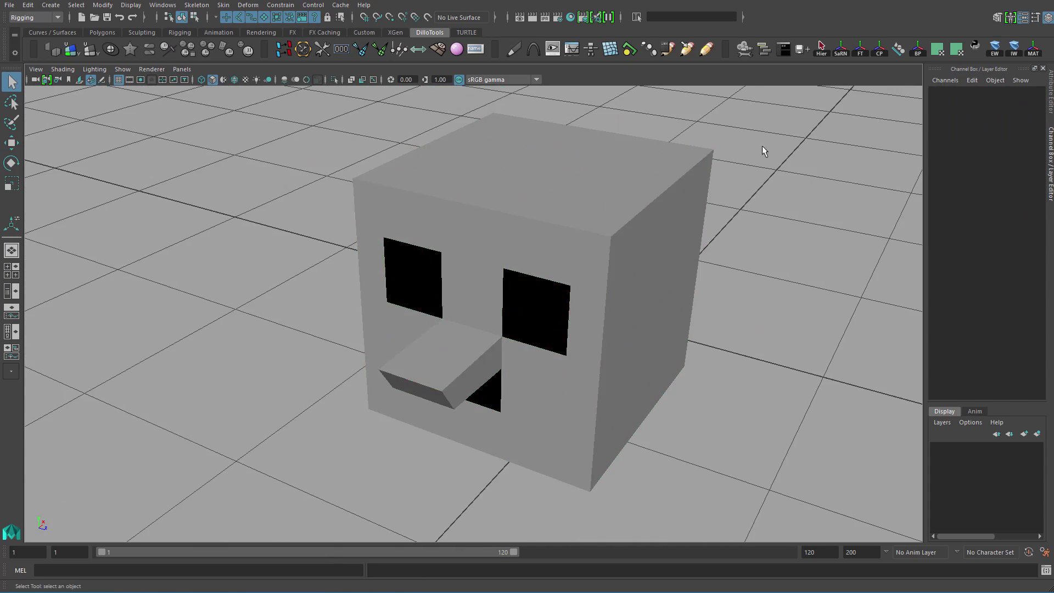
pyautogui.moveTo(711, 256); pyautogui.dragTo(633, 211)
pyautogui.keyDown('alt'); pyautogui.moveTo(579, 270); pyautogui.dragTo(523, 210); pyautogui.keyUp('alt')
pyautogui.press('r')
pyautogui.moveTo(523, 269); pyautogui.dragTo(518, 309)
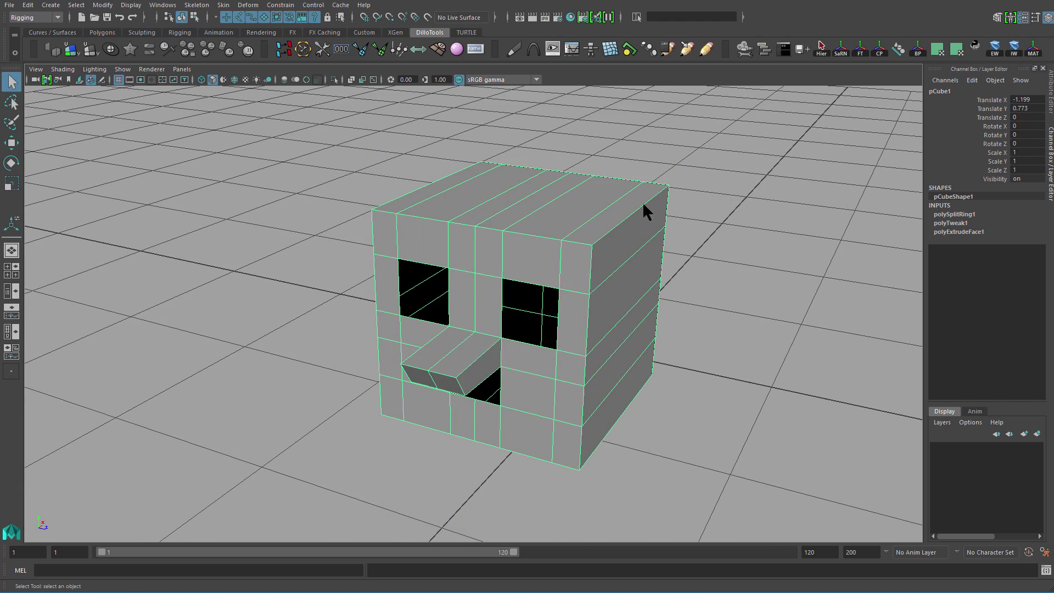
pyautogui.click(681, 200)
pyautogui.click(584, 266)
pyautogui.hotkey('alt', 'shift', 'd')
# Move the cube head along the X axis to a Translate X of about 4.96 and deselect it.
pyautogui.keyDown('alt'); pyautogui.moveTo(583, 266); pyautogui.dragTo(440, 229); pyautogui.keyUp('alt')
pyautogui.press('w')
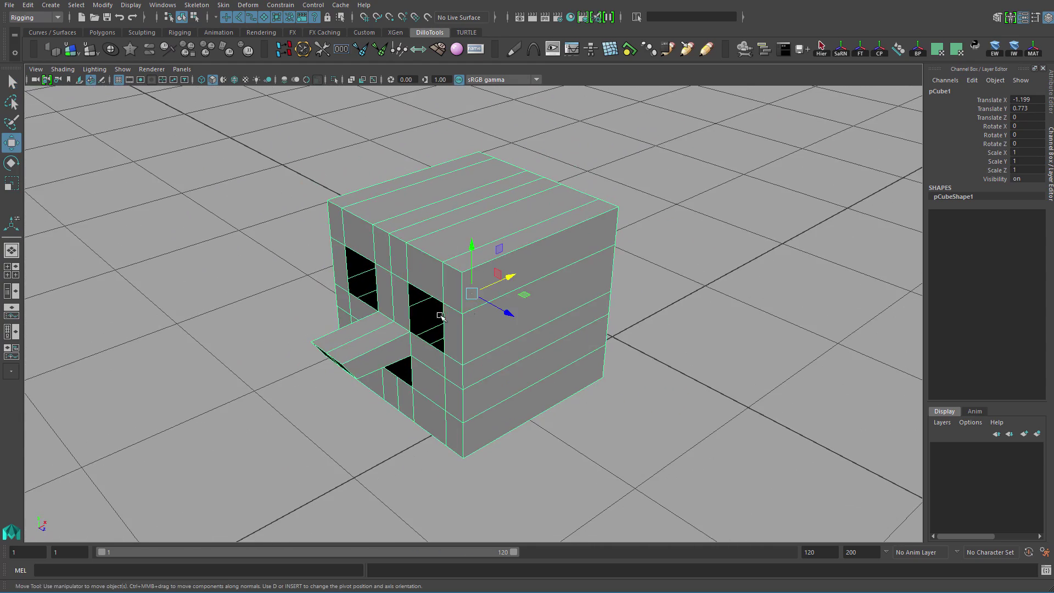
pyautogui.moveTo(573, 253); pyautogui.dragTo(989, 77)
pyautogui.click(558, 272)
# Create a polygon plane at the origin and scale it uniformly to about 5.93.
pyautogui.keyDown('shift'); pyautogui.moveTo(541, 259); pyautogui.dragTo(522, 253, button='right'); pyautogui.keyUp('shift')
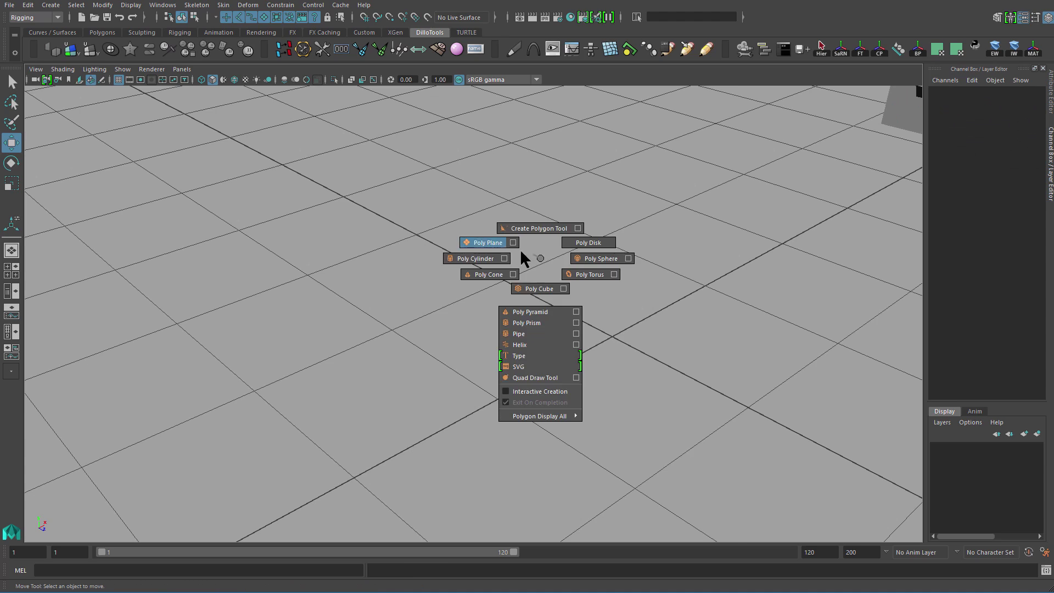
pyautogui.keyDown('shift'); pyautogui.moveTo(465, 230); pyautogui.dragTo(464, 230, button='right'); pyautogui.keyUp('shift')
pyautogui.keyDown('alt'); pyautogui.moveTo(494, 258); pyautogui.dragTo(508, 280); pyautogui.keyUp('alt')
pyautogui.press('r')
pyautogui.moveTo(600, 312); pyautogui.dragTo(857, 291)
pyautogui.keyDown('alt'); pyautogui.moveTo(769, 291); pyautogui.dragTo(593, 299, button='right'); pyautogui.keyUp('alt')
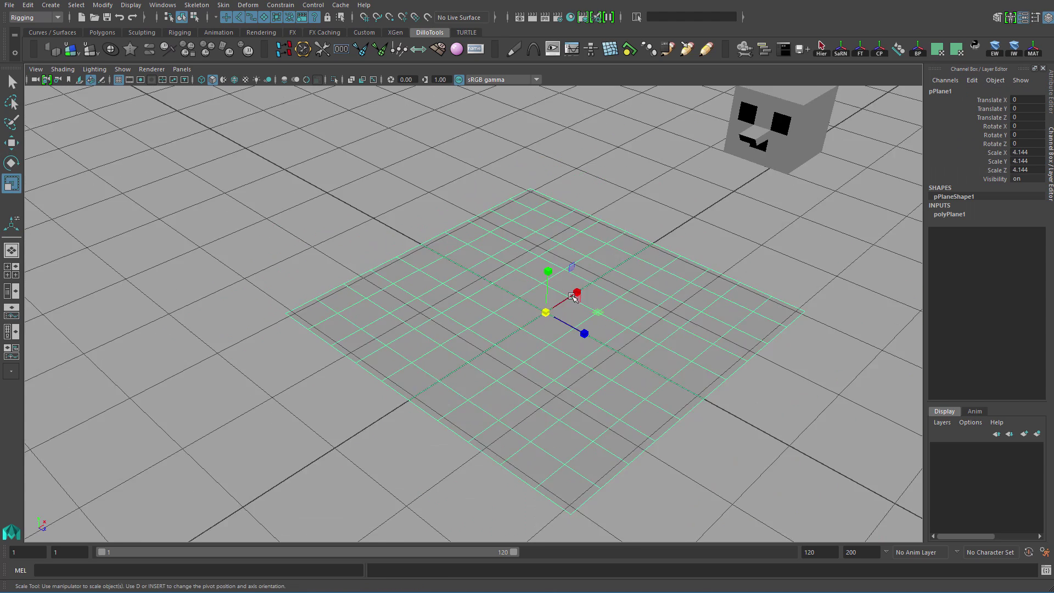
pyautogui.keyDown('alt'); pyautogui.moveTo(577, 300); pyautogui.dragTo(566, 305); pyautogui.keyUp('alt')
pyautogui.moveTo(543, 307); pyautogui.dragTo(618, 299)
pyautogui.keyDown('alt'); pyautogui.moveTo(572, 272); pyautogui.dragTo(596, 266); pyautogui.keyUp('alt')
# Reselect the plane, switch it to vertex editing and select its centre vertex.
pyautogui.press('q')
pyautogui.click(662, 211)
pyautogui.click(681, 140)
pyautogui.keyDown('shift'); pyautogui.click(530, 301); pyautogui.keyUp('shift')
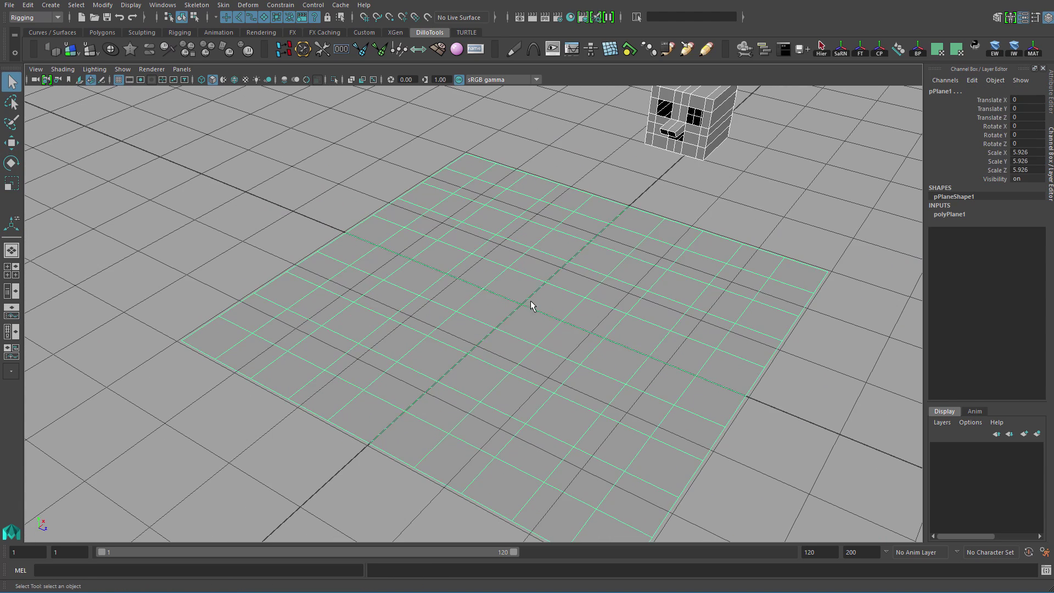
pyautogui.moveTo(491, 291); pyautogui.dragTo(483, 292, button='right')
pyautogui.click(521, 305)
# Try raising the plane's centre vertex by about 1.79 in Y, and undo the move.
pyautogui.keyDown('alt'); pyautogui.moveTo(533, 327); pyautogui.dragTo(522, 274); pyautogui.keyUp('alt')
pyautogui.press('w')
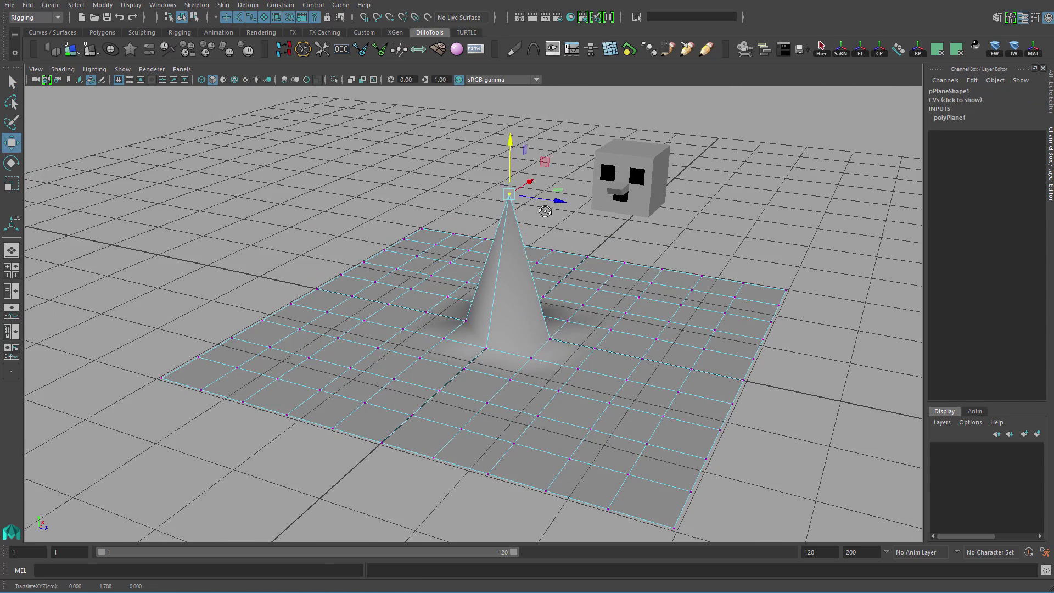
pyautogui.keyDown('alt'); pyautogui.moveTo(544, 212); pyautogui.dragTo(489, 241); pyautogui.keyUp('alt')
pyautogui.hotkey('ctrl', 'z')
pyautogui.keyDown('alt'); pyautogui.moveTo(379, 289); pyautogui.dragTo(407, 294); pyautogui.keyUp('alt')
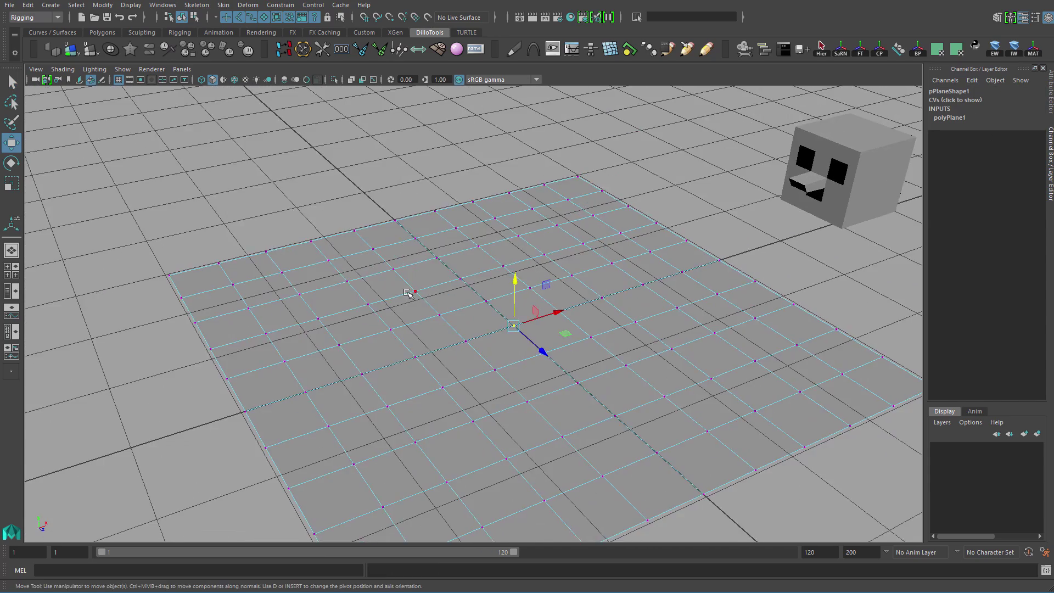
pyautogui.keyDown('alt'); pyautogui.moveTo(506, 402); pyautogui.dragTo(638, 403); pyautogui.keyUp('alt')
pyautogui.keyDown('alt'); pyautogui.moveTo(479, 329); pyautogui.dragTo(480, 371); pyautogui.keyUp('alt')
pyautogui.keyDown('alt'); pyautogui.moveTo(480, 371); pyautogui.dragTo(527, 334, button='middle'); pyautogui.keyUp('alt')
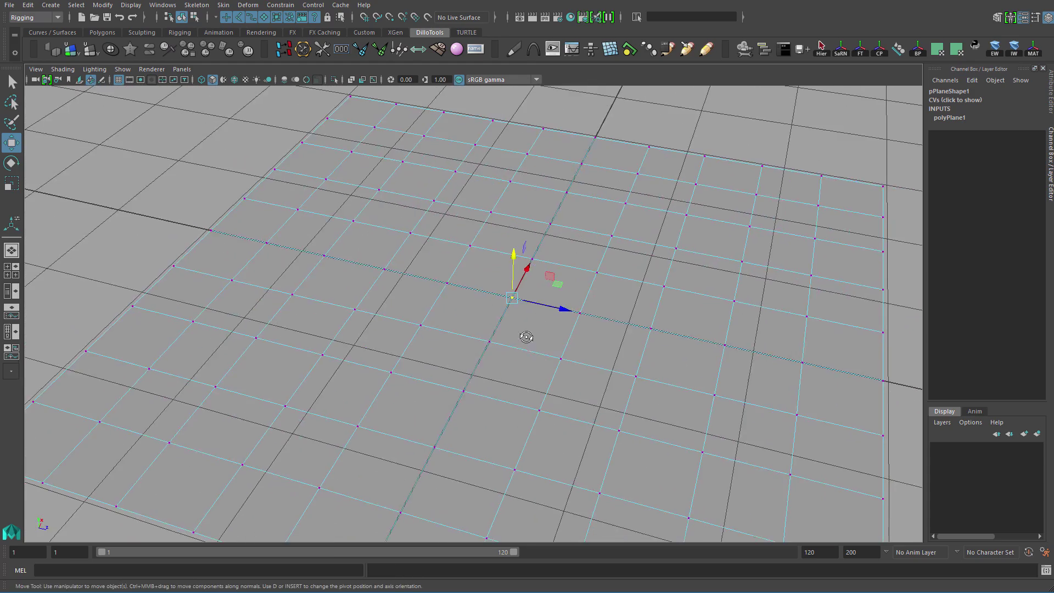
pyautogui.keyDown('alt'); pyautogui.moveTo(527, 334); pyautogui.dragTo(594, 317); pyautogui.keyUp('alt')
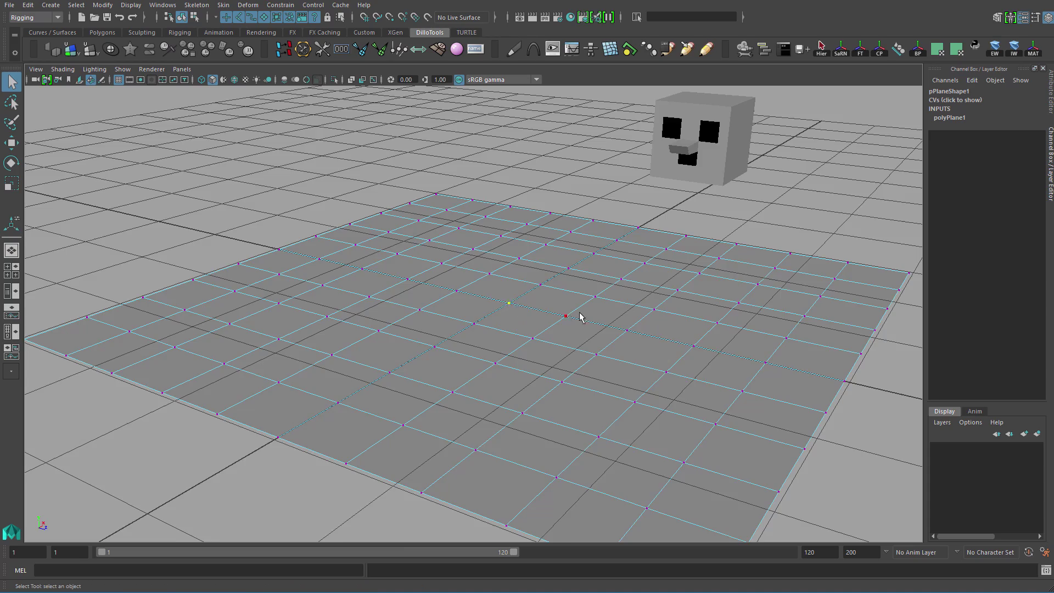
pyautogui.keyDown('alt'); pyautogui.moveTo(579, 313); pyautogui.dragTo(505, 282); pyautogui.keyUp('alt')
pyautogui.keyDown('alt'); pyautogui.moveTo(623, 322); pyautogui.dragTo(518, 332); pyautogui.keyUp('alt')
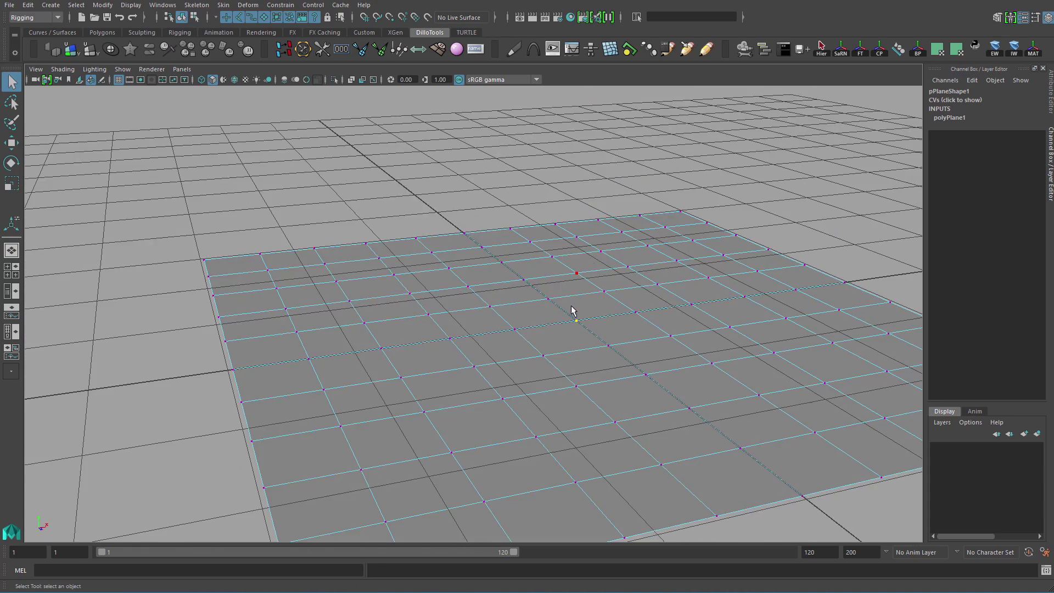
pyautogui.keyDown('alt'); pyautogui.moveTo(571, 311); pyautogui.dragTo(511, 283); pyautogui.keyUp('alt')
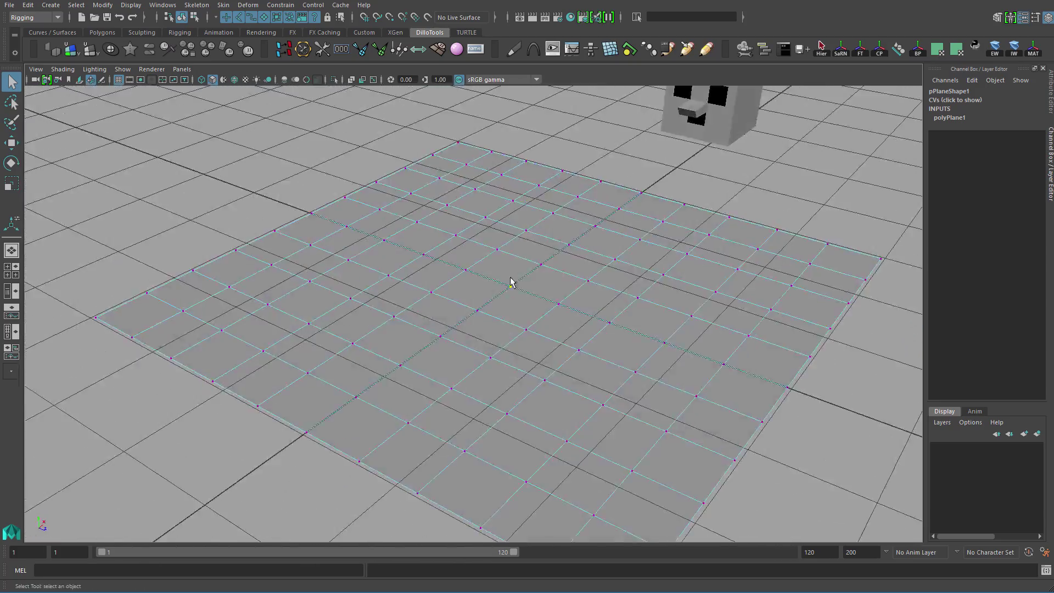
# Turn on soft selection for the plane's centre vertex and reduce the falloff radius to about 3.37.
pyautogui.keyDown('alt'); pyautogui.moveTo(510, 283); pyautogui.dragTo(546, 289, button='right'); pyautogui.keyUp('alt')
pyautogui.keyDown('alt'); pyautogui.moveTo(546, 289); pyautogui.dragTo(487, 275); pyautogui.keyUp('alt')
pyautogui.keyDown('alt'); pyautogui.moveTo(482, 293); pyautogui.dragTo(613, 358, button='right'); pyautogui.keyUp('alt')
pyautogui.keyDown('alt'); pyautogui.moveTo(558, 292); pyautogui.dragTo(509, 303); pyautogui.keyUp('alt')
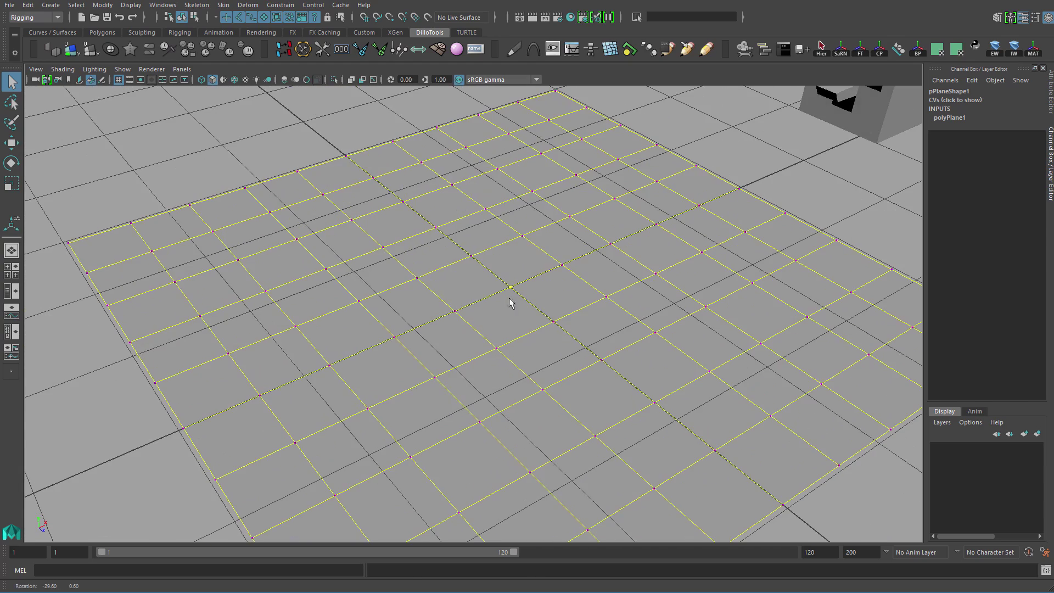
pyautogui.keyDown('alt'); pyautogui.moveTo(598, 397); pyautogui.dragTo(416, 315, button='right'); pyautogui.keyUp('alt')
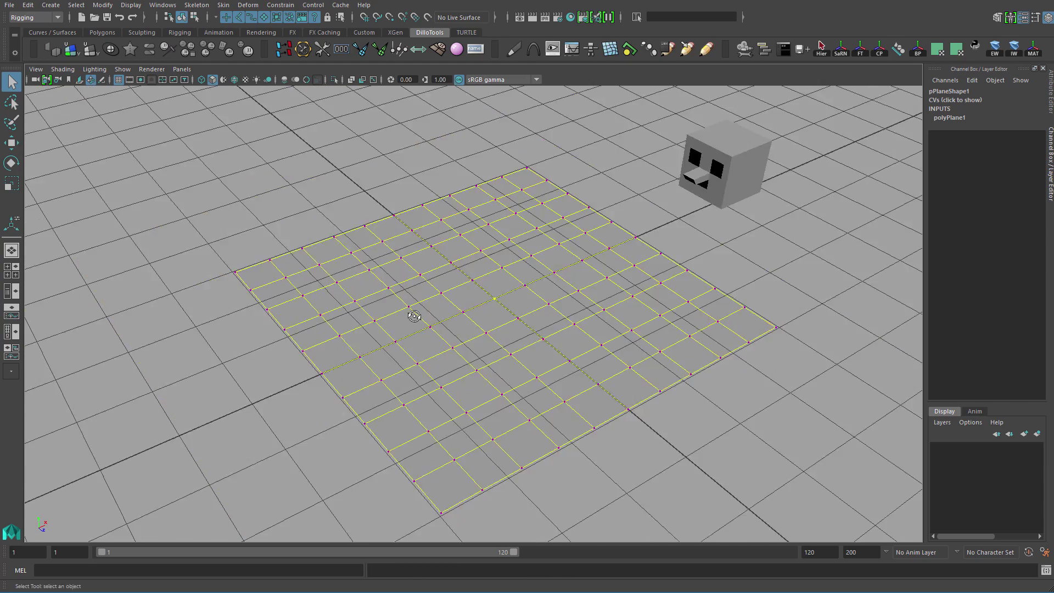
pyautogui.keyDown('alt'); pyautogui.moveTo(416, 315); pyautogui.dragTo(480, 304); pyautogui.keyUp('alt')
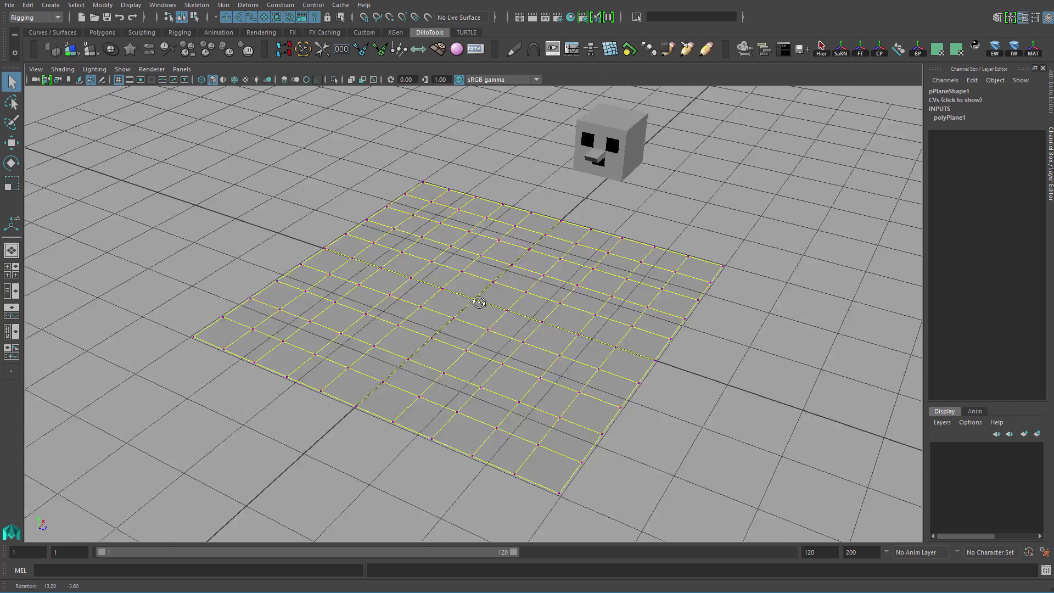
pyautogui.keyDown('alt'); pyautogui.moveTo(480, 304); pyautogui.dragTo(447, 275, button='right'); pyautogui.keyUp('alt')
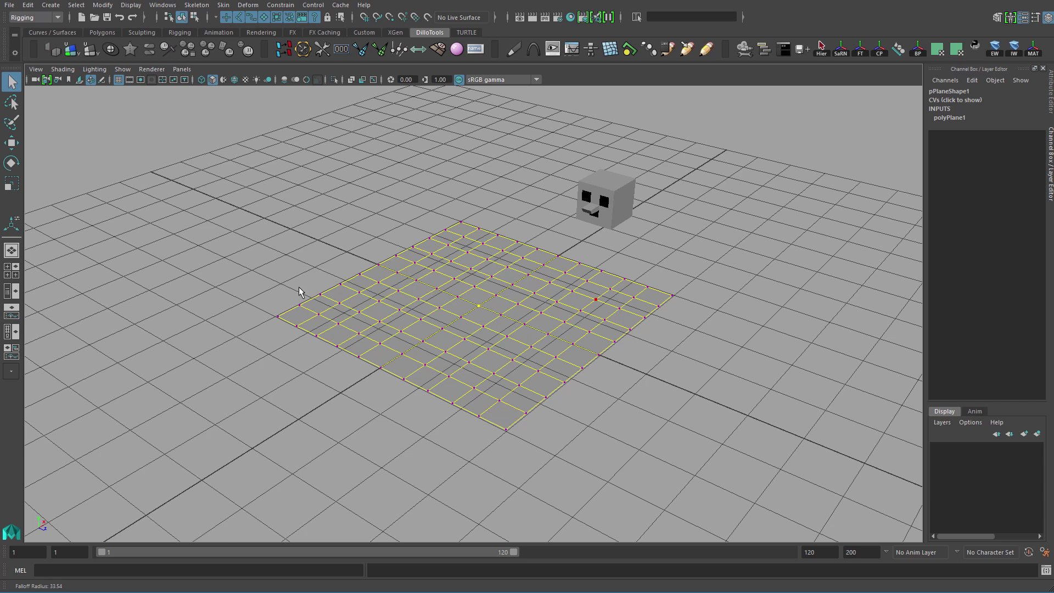
pyautogui.keyDown('alt'); pyautogui.moveTo(636, 304); pyautogui.dragTo(380, 248, button='right'); pyautogui.keyUp('alt')
pyautogui.keyDown('alt'); pyautogui.moveTo(380, 249); pyautogui.dragTo(443, 322); pyautogui.keyUp('alt')
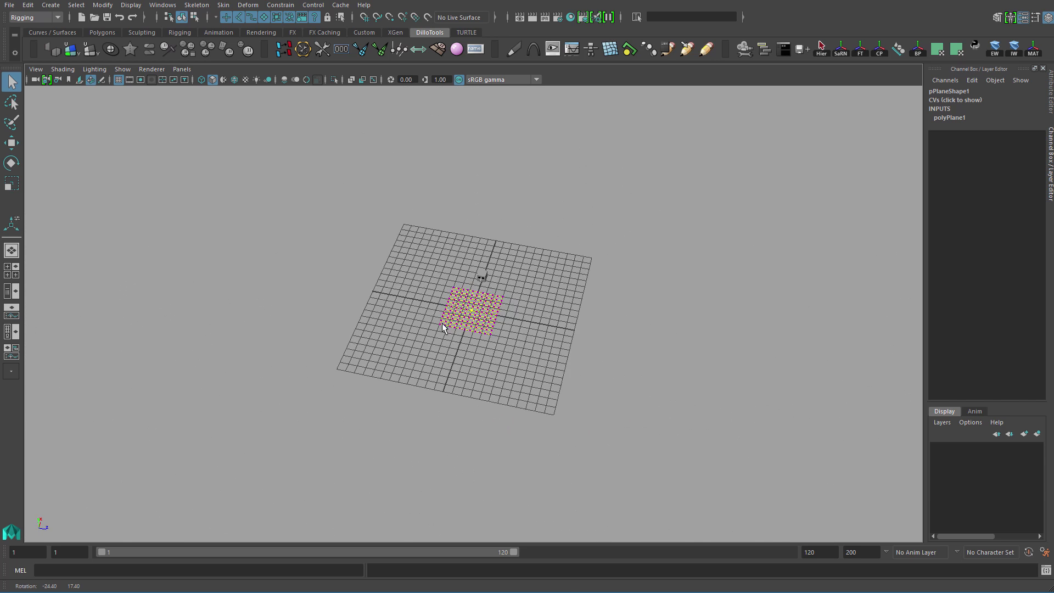
pyautogui.keyDown('alt'); pyautogui.moveTo(442, 323); pyautogui.dragTo(510, 340, button='right'); pyautogui.keyUp('alt')
pyautogui.keyDown('alt'); pyautogui.moveTo(510, 340); pyautogui.dragTo(342, 308); pyautogui.keyUp('alt')
pyautogui.press('b')
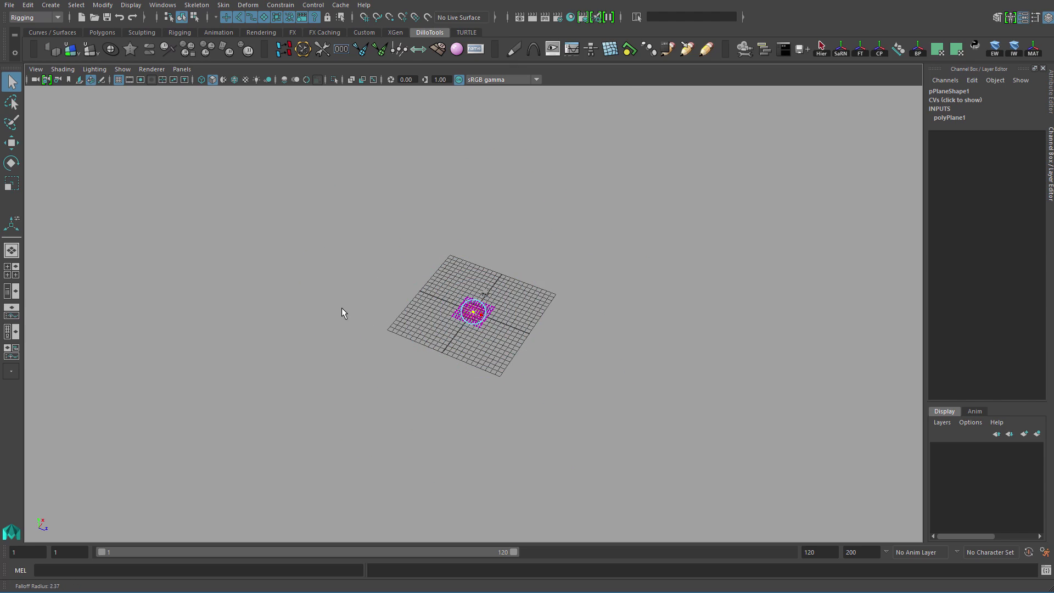
# Shrink the soft selection falloff radius around the centre vertex to about 1.8.
pyautogui.scroll(14, 690, 441)
pyautogui.keyDown('alt'); pyautogui.moveTo(517, 324); pyautogui.dragTo(529, 324); pyautogui.keyUp('alt')
pyautogui.press('b')
pyautogui.moveTo(465, 284); pyautogui.dragTo(415, 279)
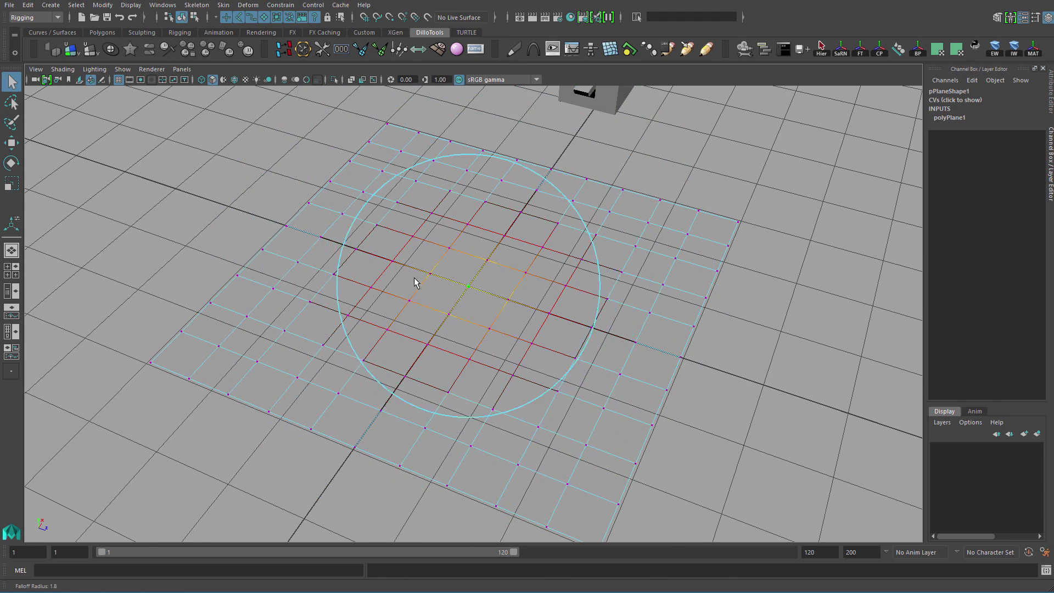
# Raise the soft-selected centre vertex along Y to pull the plane up into a steep hill.
pyautogui.scroll(-10, 414, 281)
pyautogui.press('w')
pyautogui.keyDown('alt'); pyautogui.moveTo(478, 283); pyautogui.dragTo(479, 158); pyautogui.keyUp('alt')
pyautogui.scroll(6, 522, 202)
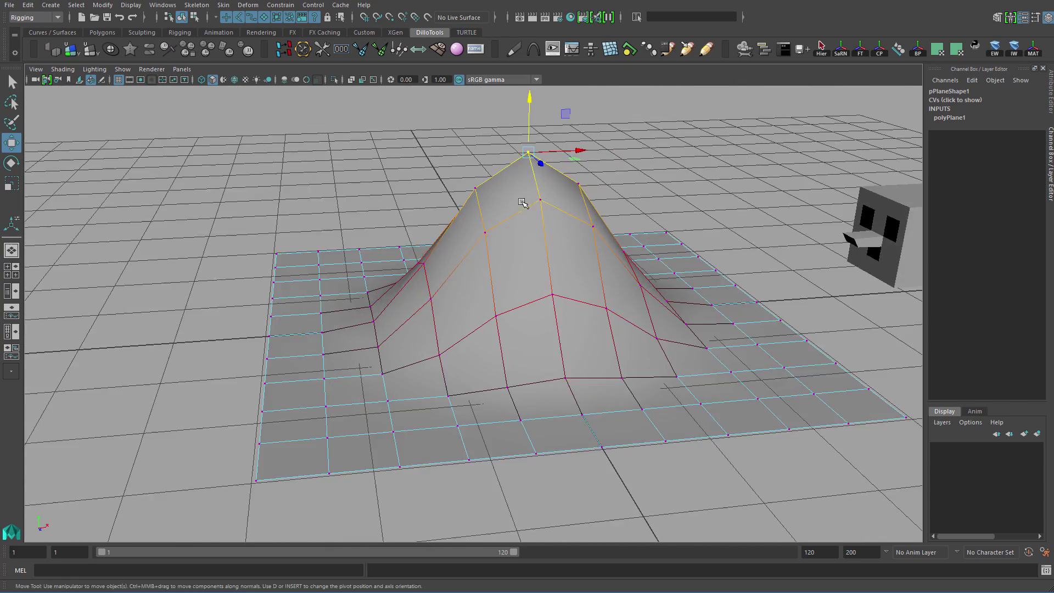
pyautogui.moveTo(522, 203)
pyautogui.keyDown('alt'); pyautogui.mouseDown()
pyautogui.moveTo(384, 219)
pyautogui.moveTo(464, 186)
pyautogui.moveTo(269, 234)
pyautogui.moveTo(478, 226)
pyautogui.moveTo(528, 214)
pyautogui.moveTo(474, 202)
pyautogui.moveTo(569, 204)
pyautogui.moveTo(415, 207)
pyautogui.moveTo(409, 181)
pyautogui.moveTo(531, 187)
pyautogui.moveTo(536, 149)
pyautogui.moveTo(533, 202)
pyautogui.mouseUp(); pyautogui.keyUp('alt')
# Reshape the plane into a lower, broader hill using a wider falloff, and adjust the falloff radius to about 4.36.
pyautogui.press('space')
pyautogui.moveTo(467, 209); pyautogui.dragTo(728, 225)
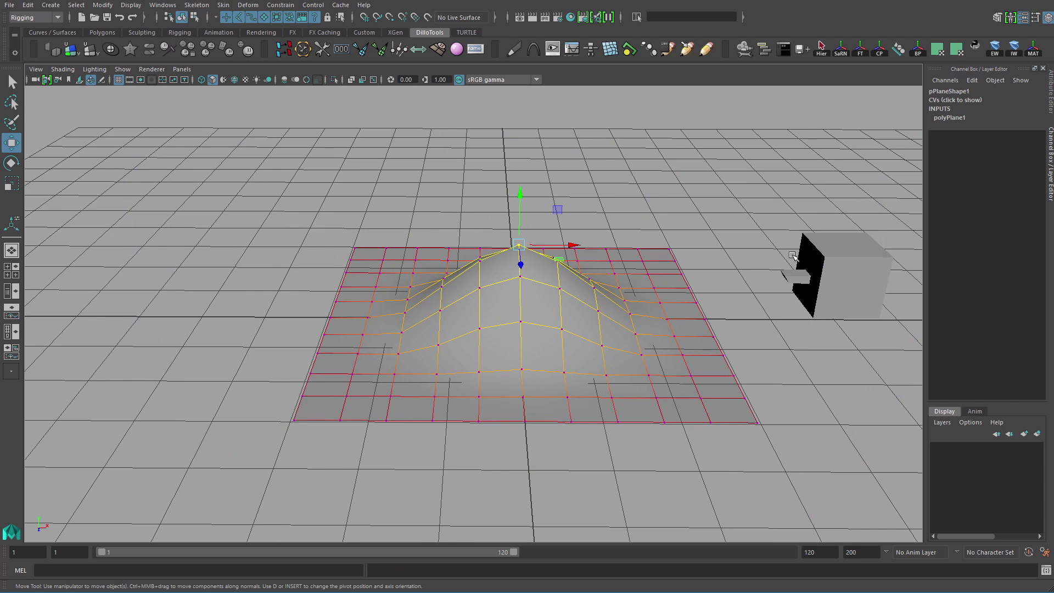
pyautogui.keyDown('alt'); pyautogui.moveTo(727, 226); pyautogui.dragTo(548, 215, button='right'); pyautogui.keyUp('alt')
pyautogui.moveTo(501, 225)
pyautogui.mouseDown()
pyautogui.moveTo(501, 83)
pyautogui.moveTo(501, 285)
pyautogui.moveTo(501, 220)
pyautogui.moveTo(514, 337)
pyautogui.moveTo(513, 231)
pyautogui.mouseUp()
pyautogui.keyDown('alt'); pyautogui.moveTo(514, 231); pyautogui.dragTo(538, 273, button='right'); pyautogui.keyUp('alt')
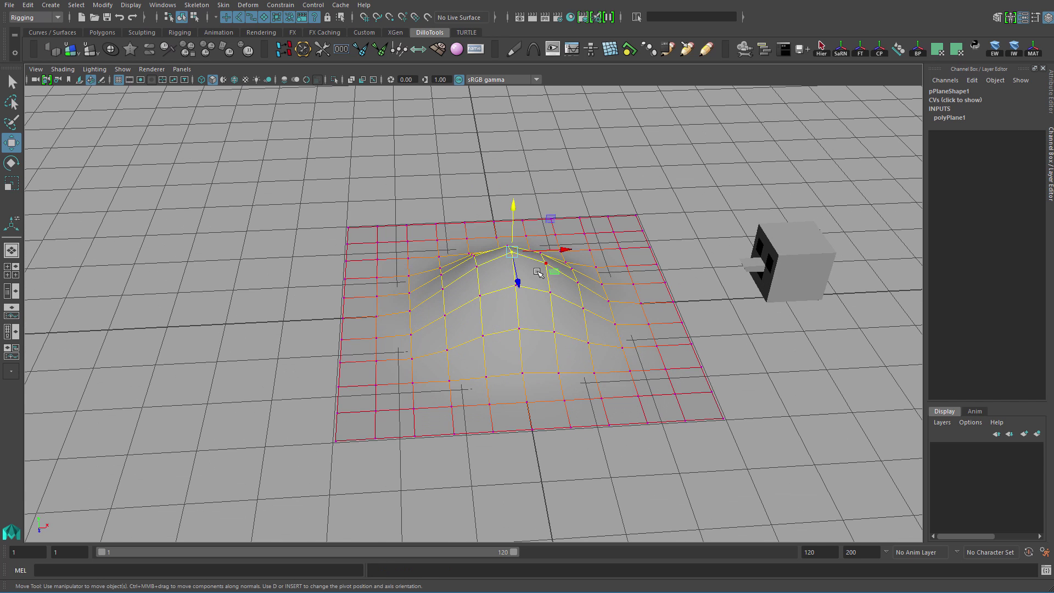
pyautogui.moveTo(552, 236); pyautogui.dragTo(363, 249)
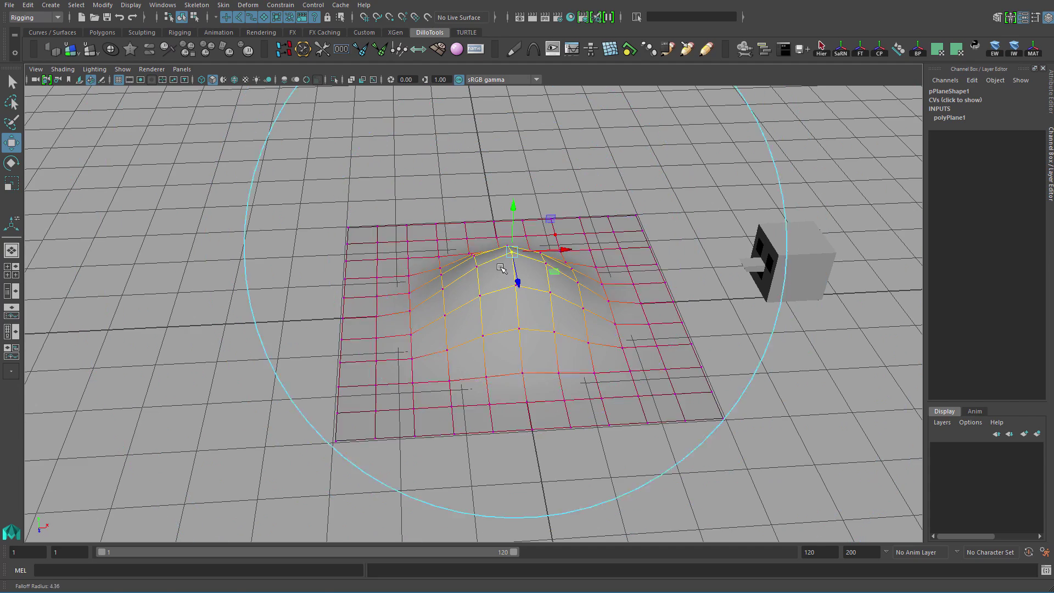
# Return to object selection and delete the deformed plane.
pyautogui.keyDown('alt'); pyautogui.moveTo(577, 294); pyautogui.dragTo(542, 310); pyautogui.keyUp('alt')
pyautogui.press('F8')
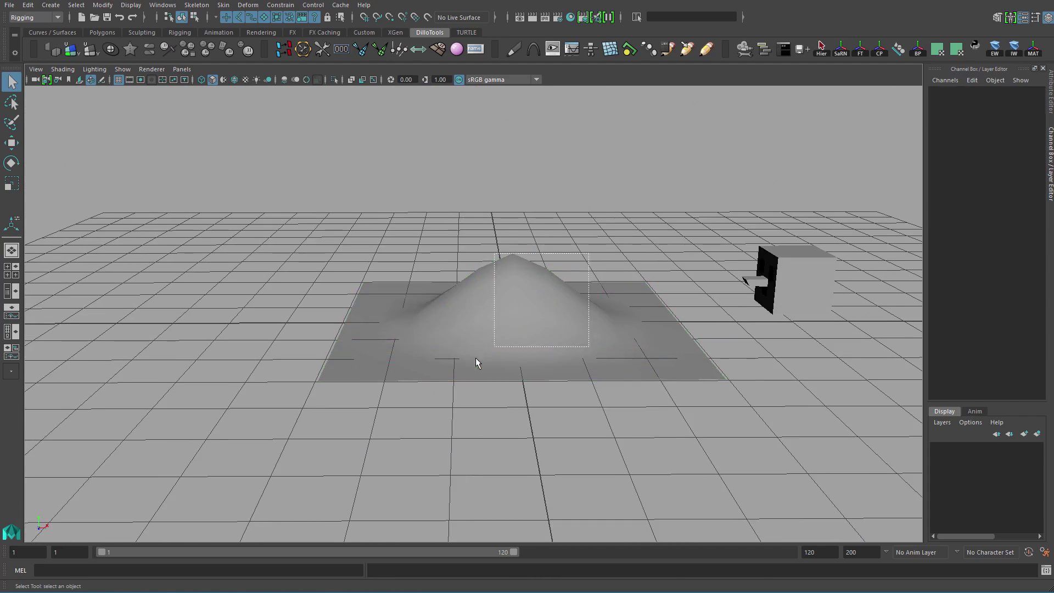
pyautogui.click(478, 365)
pyautogui.keyDown('alt'); pyautogui.moveTo(478, 365); pyautogui.dragTo(420, 277); pyautogui.keyUp('alt')
pyautogui.keyDown('shift'); pyautogui.click(579, 194); pyautogui.keyUp('shift')
pyautogui.keyDown('alt'); pyautogui.moveTo(678, 399); pyautogui.dragTo(624, 407); pyautogui.keyUp('alt')
pyautogui.click(582, 357)
pyautogui.click(400, 238)
pyautogui.press('Delete')
# Select the cube head, set its Translate X and Translate Y to 0 and frame it in the view.
pyautogui.click(668, 225)
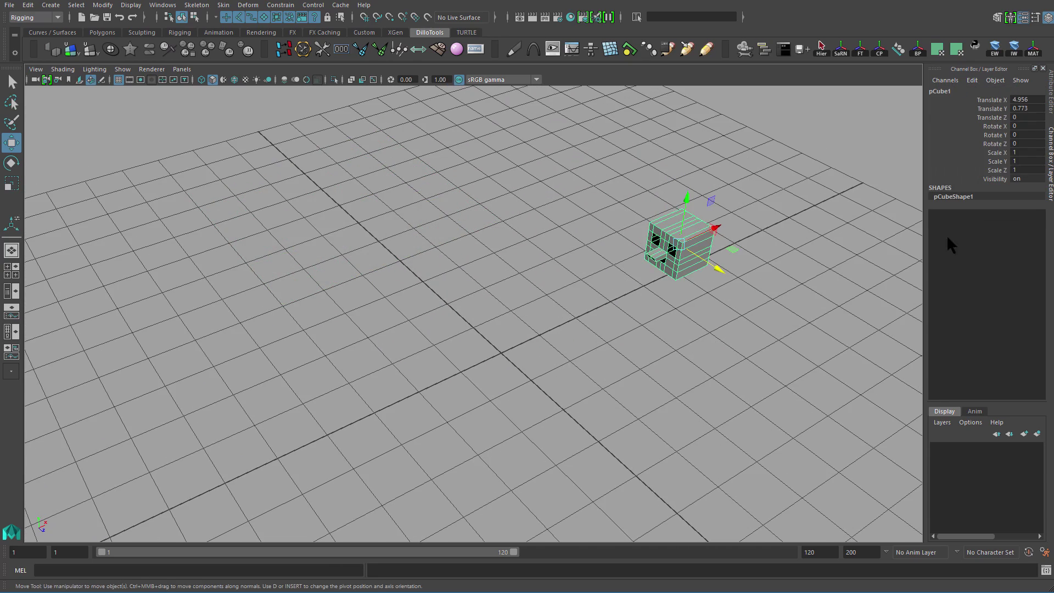
pyautogui.write('0')
pyautogui.press('Return')
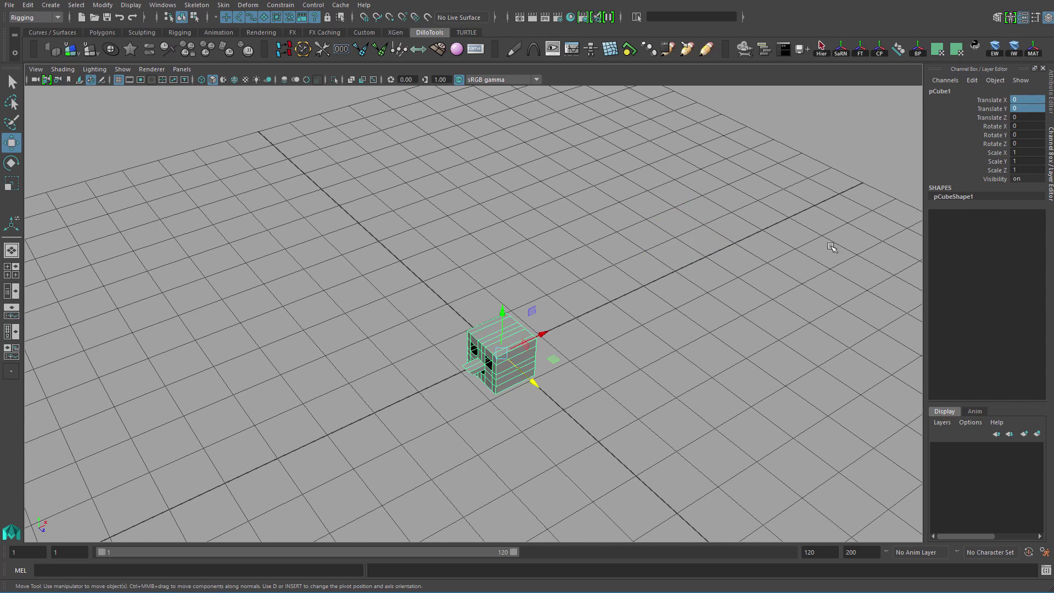
pyautogui.press('f')
# Select the cube head and delete it to leave the scene empty.
pyautogui.click(574, 357)
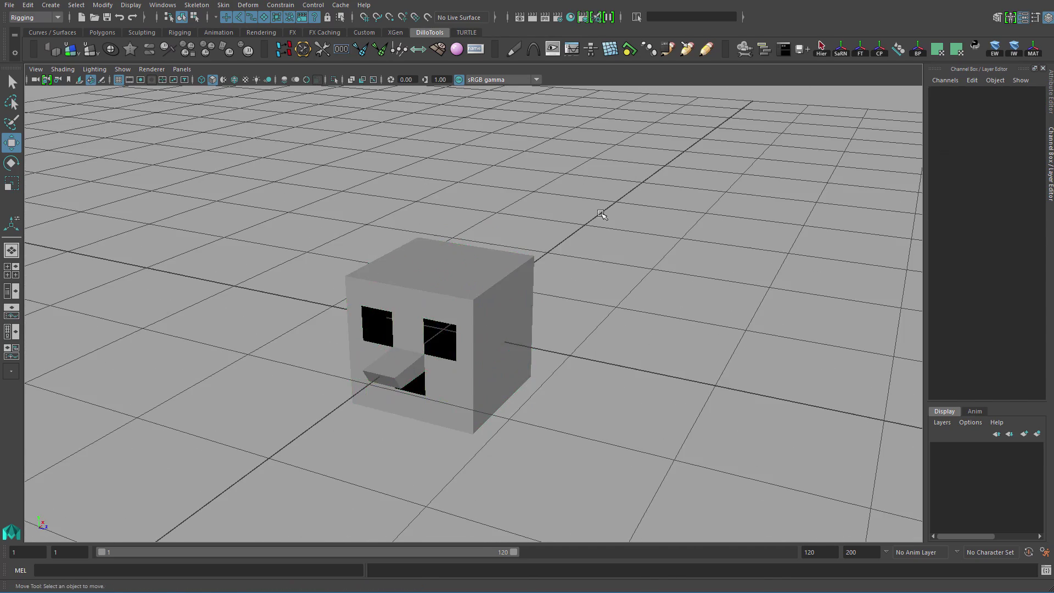
pyautogui.click(538, 351)
pyautogui.keyDown('alt'); pyautogui.moveTo(706, 376); pyautogui.dragTo(537, 266); pyautogui.keyUp('alt')
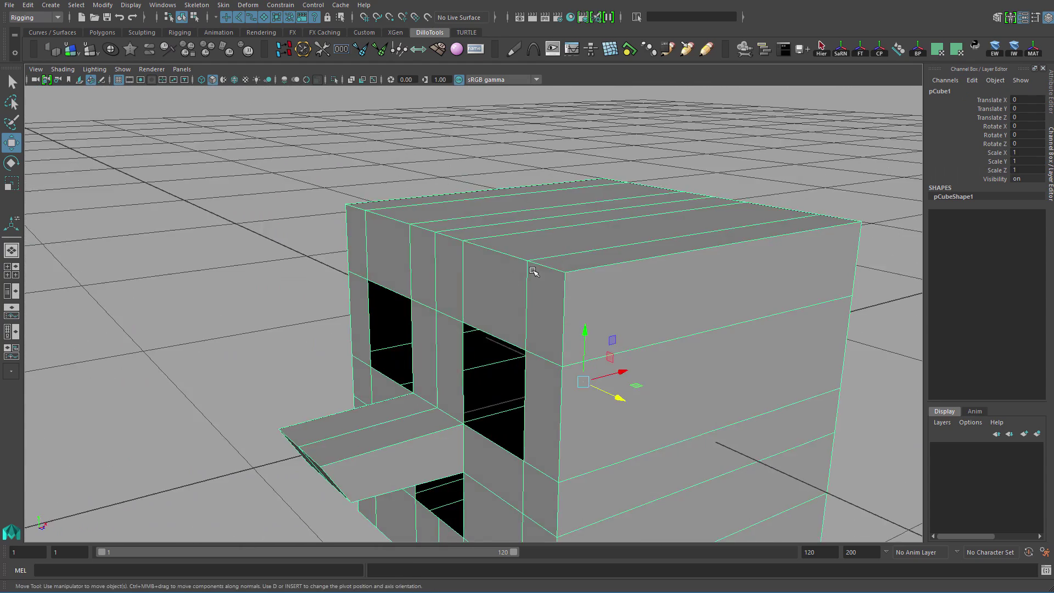
pyautogui.scroll(-3, 536, 266)
pyautogui.keyDown('alt'); pyautogui.moveTo(610, 200); pyautogui.dragTo(631, 247); pyautogui.keyUp('alt')
pyautogui.moveTo(666, 212); pyautogui.dragTo(555, 334)
pyautogui.press('Delete')
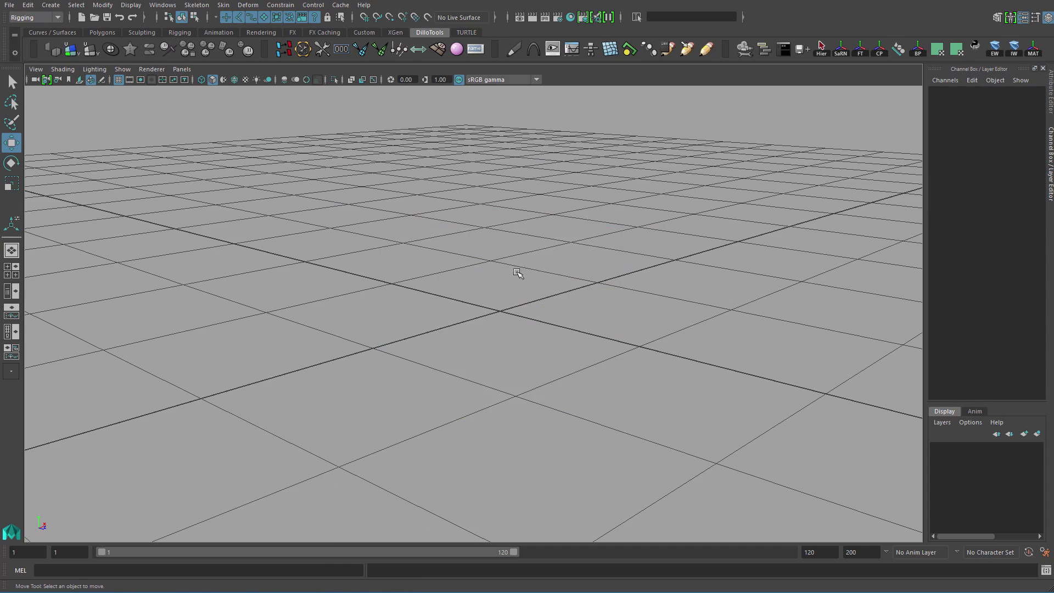
pyautogui.keyDown('alt'); pyautogui.moveTo(521, 265); pyautogui.dragTo(420, 311); pyautogui.keyUp('alt')
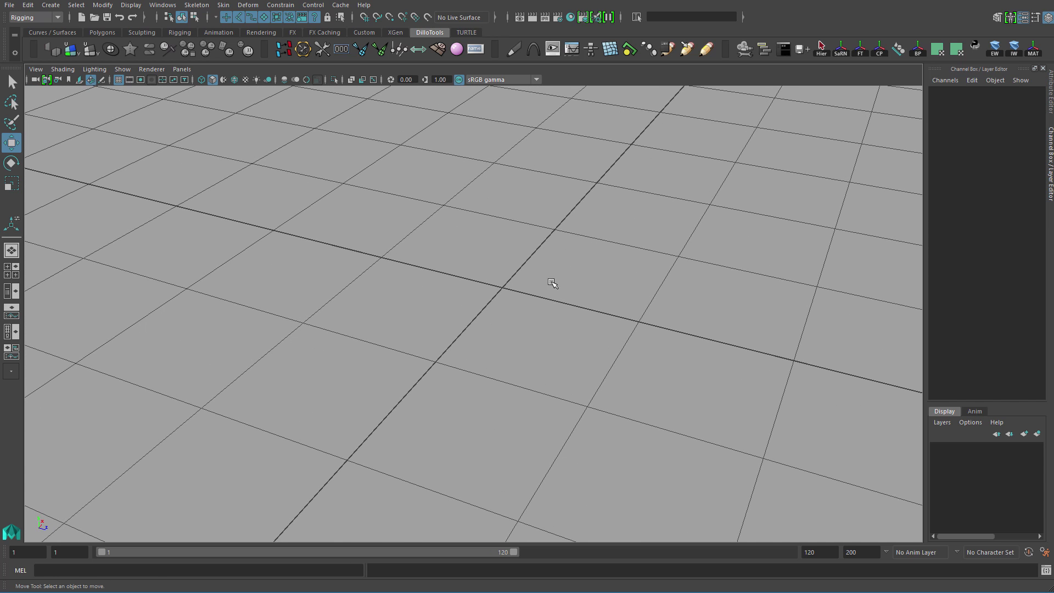
# Examine the polygon primitives offered for quick creation with nothing selected.
pyautogui.keyDown('alt'); pyautogui.moveTo(551, 285); pyautogui.dragTo(529, 272); pyautogui.keyUp('alt')
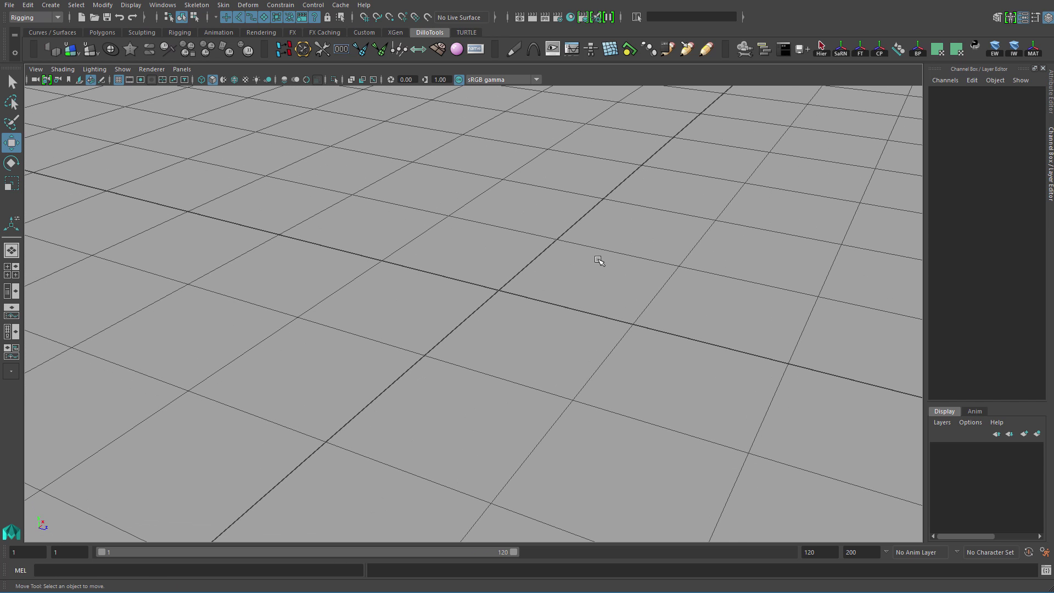
pyautogui.keyDown('alt'); pyautogui.moveTo(597, 259); pyautogui.dragTo(612, 205); pyautogui.keyUp('alt')
pyautogui.keyDown('alt'); pyautogui.moveTo(624, 285); pyautogui.dragTo(561, 258); pyautogui.keyUp('alt')
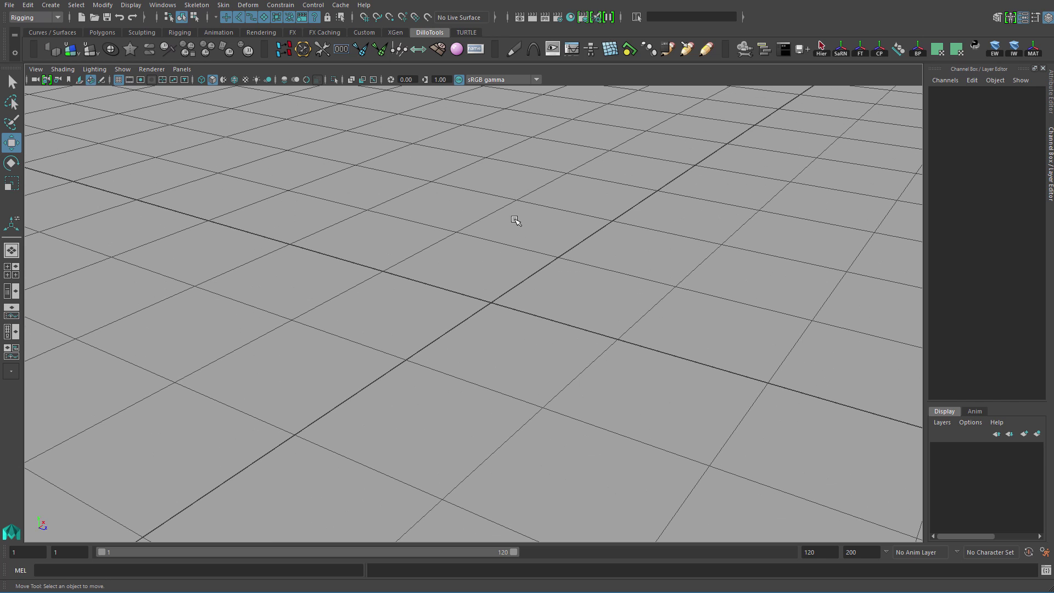
pyautogui.keyDown('shift'); pyautogui.moveTo(516, 221); pyautogui.dragTo(553, 236, button='right'); pyautogui.keyUp('shift')
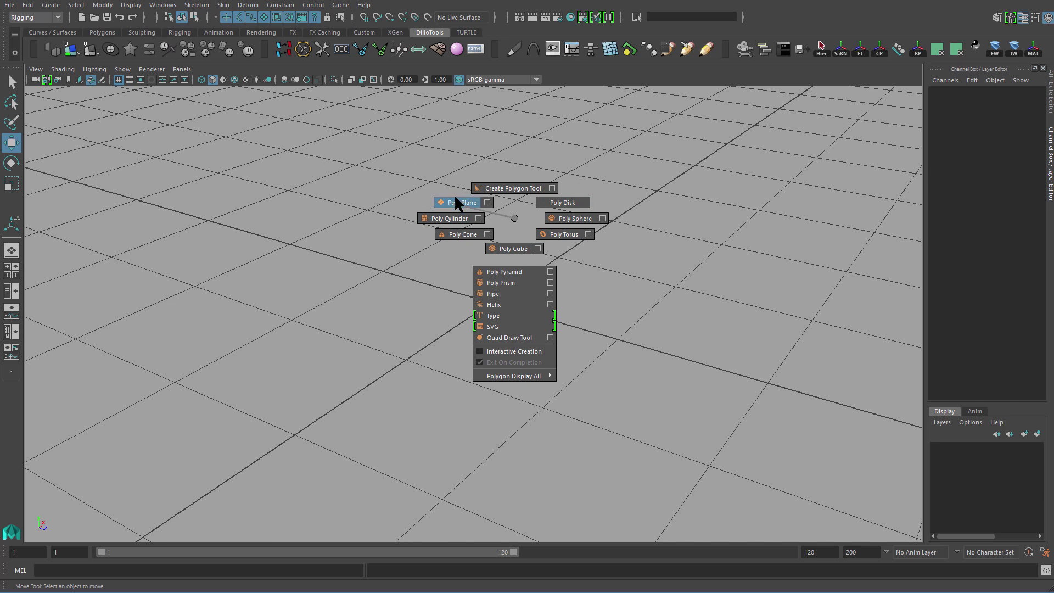
pyautogui.keyDown('shift'); pyautogui.moveTo(549, 186); pyautogui.dragTo(570, 229, button='right'); pyautogui.keyUp('shift')
pyautogui.keyDown('shift'); pyautogui.moveTo(509, 252); pyautogui.dragTo(517, 219, button='right'); pyautogui.keyUp('shift')
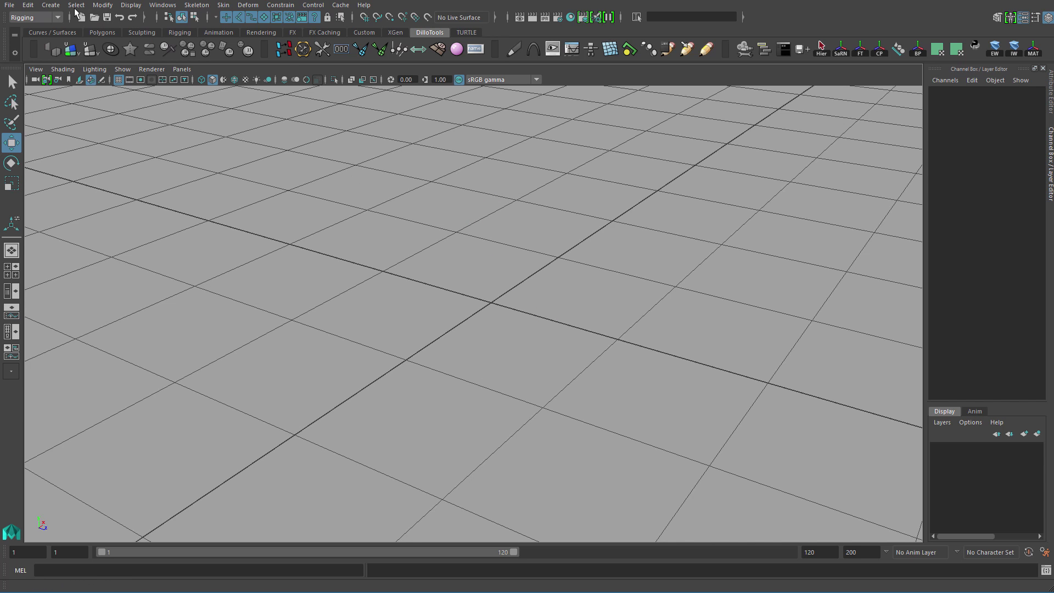
# Detach the Polygon Primitives list as a floating window and compare it with the quick creation options in the viewport.
pyautogui.click(51, 6)
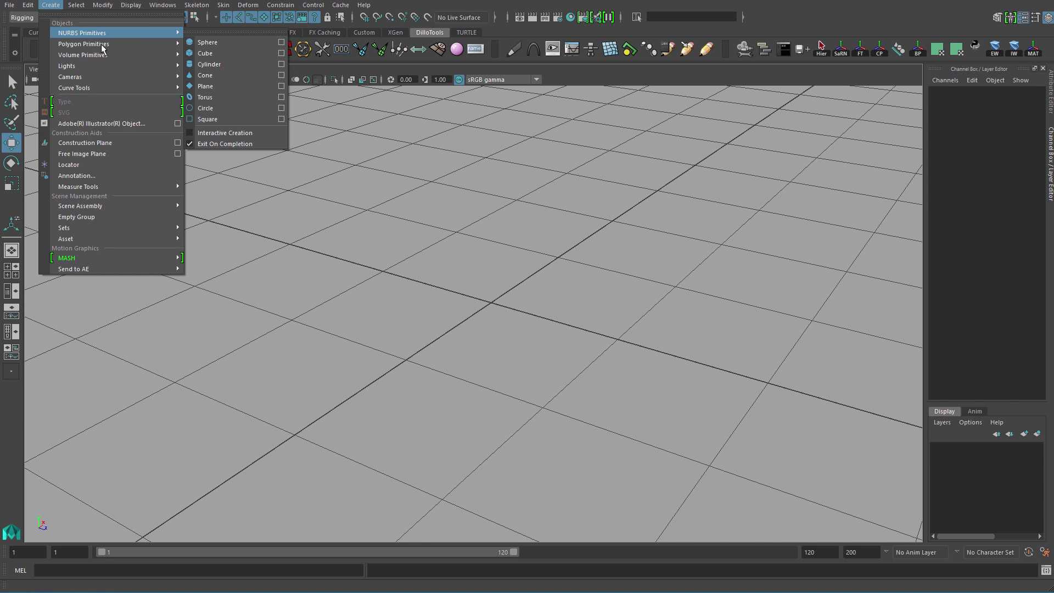
pyautogui.moveTo(133, 44)
pyautogui.click(200, 43)
pyautogui.moveTo(238, 31); pyautogui.dragTo(206, 144)
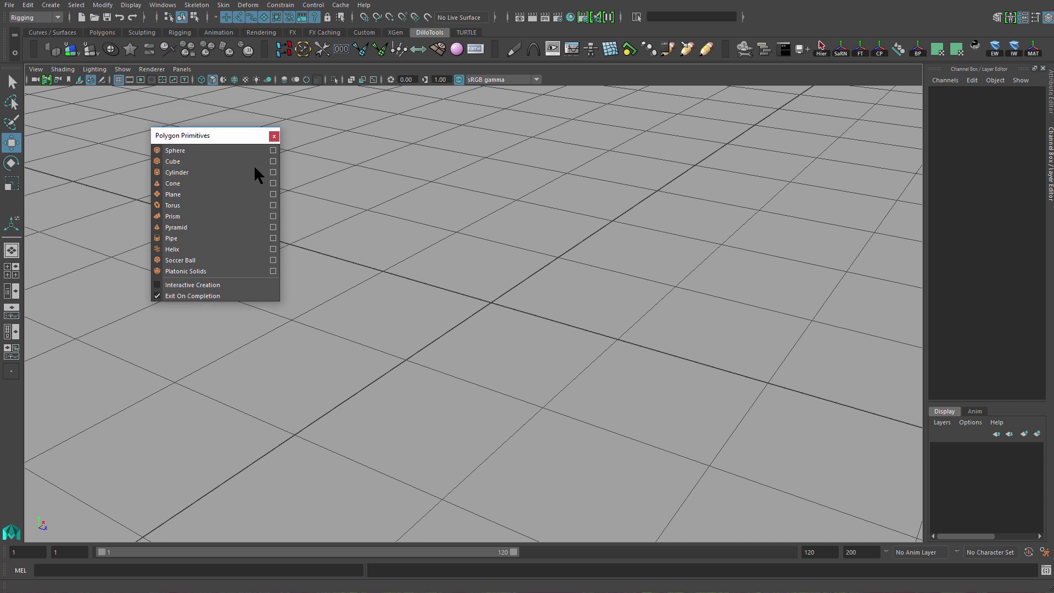
pyautogui.keyDown('shift'); pyautogui.moveTo(501, 225); pyautogui.dragTo(452, 209, button='right'); pyautogui.keyUp('shift')
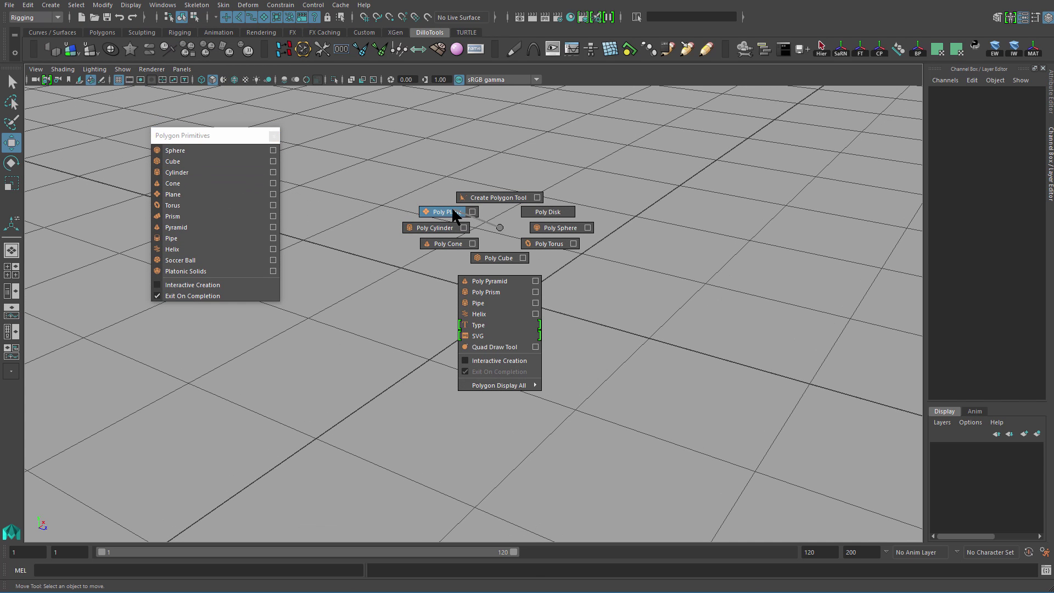
pyautogui.keyDown('shift'); pyautogui.moveTo(251, 189); pyautogui.dragTo(503, 234, button='right'); pyautogui.keyUp('shift')
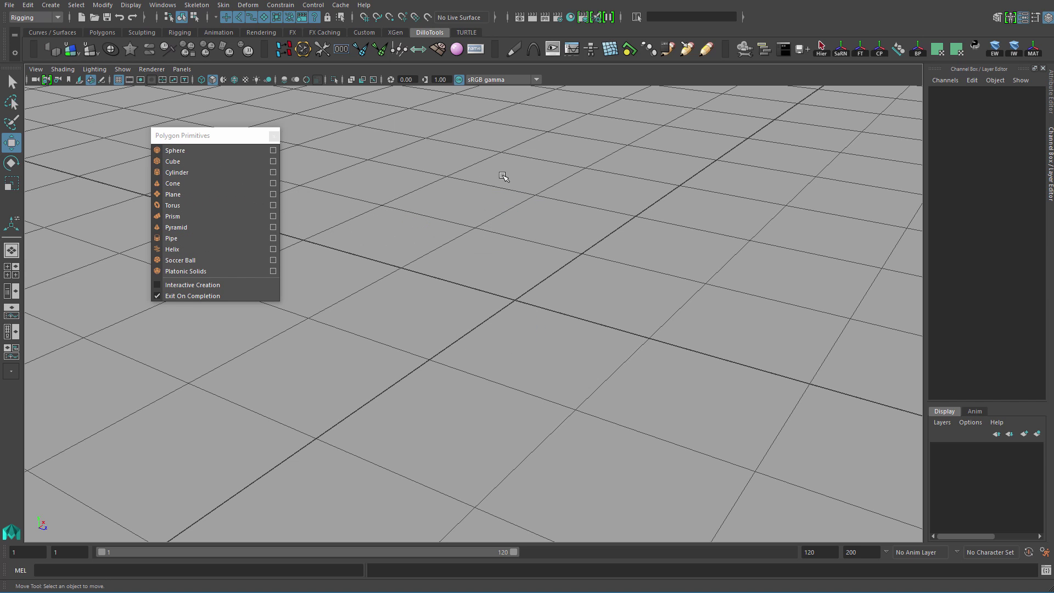
# Close the floating Polygon Primitives window.
pyautogui.keyDown('alt'); pyautogui.moveTo(269, 144); pyautogui.dragTo(384, 196); pyautogui.keyUp('alt')
pyautogui.click(274, 137)
pyautogui.keyDown('alt'); pyautogui.moveTo(286, 154); pyautogui.dragTo(499, 198); pyautogui.keyUp('alt')
# Create a polygon cube and a polygon cylinder, undoing each one after it is made.
pyautogui.keyDown('shift'); pyautogui.moveTo(503, 196); pyautogui.dragTo(511, 228, button='right'); pyautogui.keyUp('shift')
pyautogui.keyDown('alt'); pyautogui.moveTo(513, 230); pyautogui.dragTo(588, 244); pyautogui.keyUp('alt')
pyautogui.hotkey('ctrl', 'z')
pyautogui.keyDown('shift'); pyautogui.moveTo(591, 244); pyautogui.dragTo(378, 257, button='right'); pyautogui.keyUp('shift')
pyautogui.scroll(-3, 449, 274)
pyautogui.hotkey('ctrl', 'z')
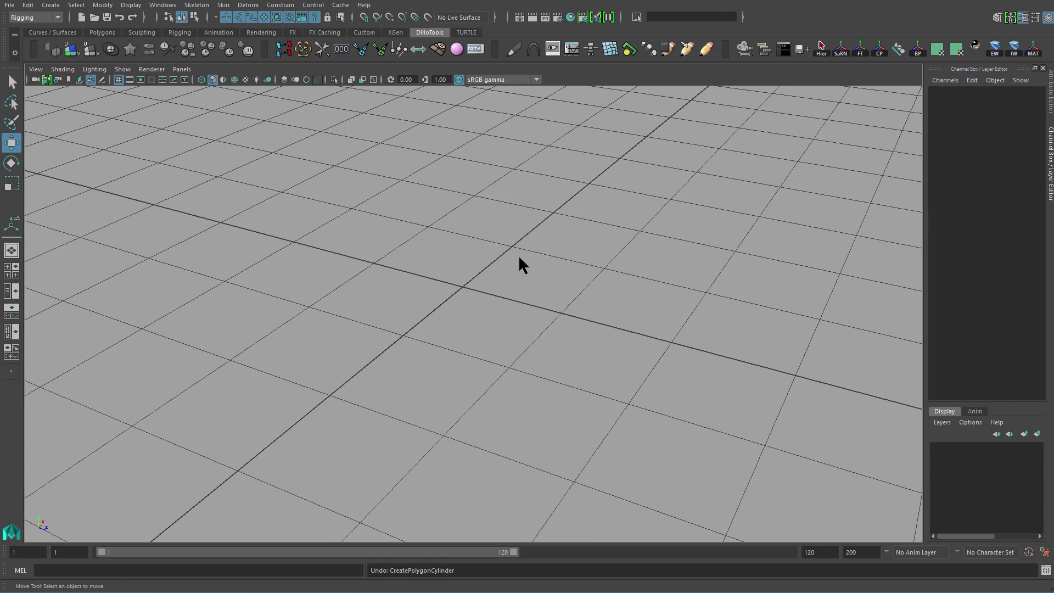
# Create a polygon plane and a polygon sphere, undoing each one after it is made.
pyautogui.keyDown('shift'); pyautogui.moveTo(520, 261); pyautogui.dragTo(440, 236, button='right'); pyautogui.keyUp('shift')
pyautogui.keyDown('alt'); pyautogui.moveTo(440, 236); pyautogui.dragTo(472, 263); pyautogui.keyUp('alt')
pyautogui.hotkey('ctrl', 'z')
pyautogui.keyDown('shift'); pyautogui.moveTo(473, 262); pyautogui.dragTo(541, 264, button='right'); pyautogui.keyUp('shift')
pyautogui.scroll(3, 562, 287)
pyautogui.keyDown('alt'); pyautogui.moveTo(499, 309); pyautogui.dragTo(501, 245); pyautogui.keyUp('alt')
pyautogui.hotkey('ctrl', 'z')
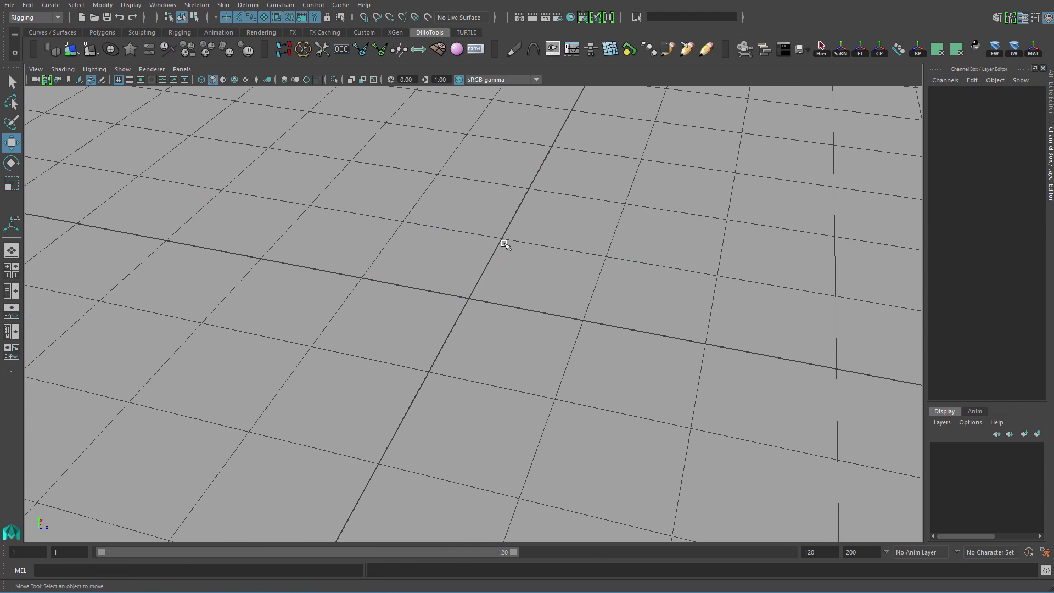
# Create a polygon cube at the origin and frame it in the view.
pyautogui.keyDown('shift'); pyautogui.moveTo(503, 242); pyautogui.dragTo(574, 247, button='right'); pyautogui.keyUp('shift')
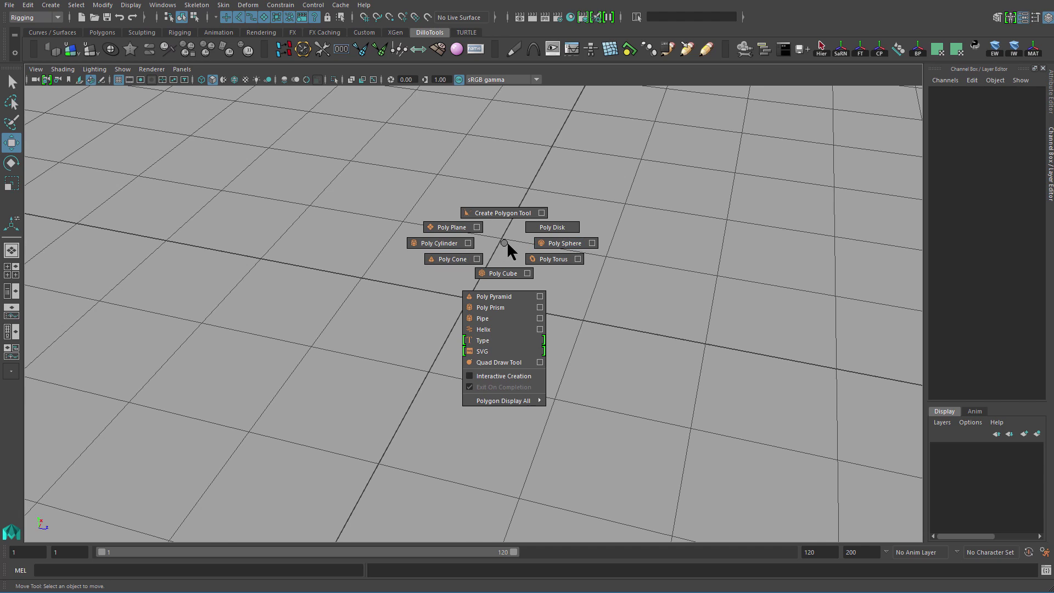
pyautogui.keyDown('shift'); pyautogui.moveTo(505, 241); pyautogui.dragTo(506, 240, button='right'); pyautogui.keyUp('shift')
pyautogui.keyDown('alt'); pyautogui.moveTo(506, 240); pyautogui.dragTo(452, 259); pyautogui.keyUp('alt')
pyautogui.keyDown('alt'); pyautogui.moveTo(452, 259); pyautogui.dragTo(507, 268, button='middle'); pyautogui.keyUp('alt')
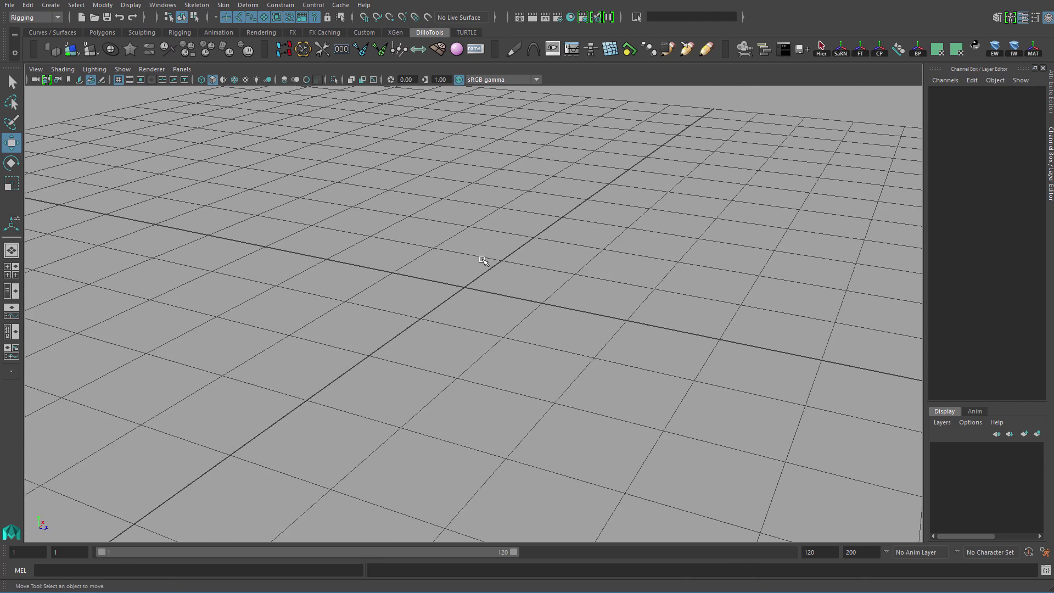
pyautogui.keyDown('alt'); pyautogui.moveTo(477, 263); pyautogui.dragTo(526, 289, button='right'); pyautogui.keyUp('alt')
pyautogui.keyDown('alt'); pyautogui.moveTo(527, 288); pyautogui.dragTo(537, 305, button='middle'); pyautogui.keyUp('alt')
pyautogui.keyDown('alt'); pyautogui.moveTo(537, 305); pyautogui.dragTo(575, 276, button='right'); pyautogui.keyUp('alt')
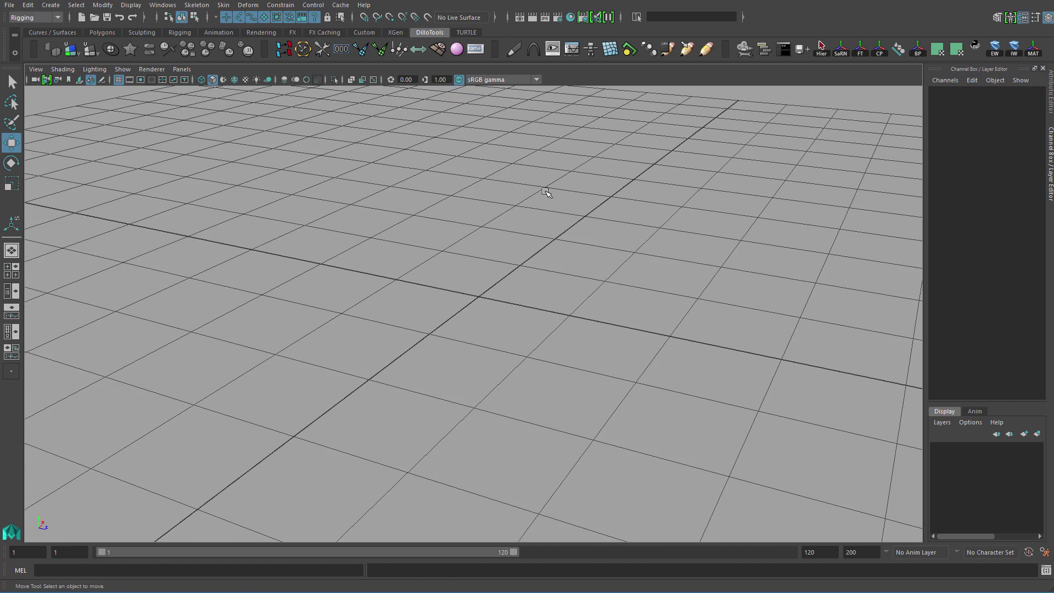
pyautogui.keyDown('shift'); pyautogui.moveTo(547, 190); pyautogui.dragTo(553, 307, button='right'); pyautogui.keyUp('shift')
pyautogui.press('f')
pyautogui.keyDown('alt'); pyautogui.moveTo(554, 314); pyautogui.dragTo(462, 328); pyautogui.keyUp('alt')
pyautogui.keyDown('alt'); pyautogui.moveTo(462, 327); pyautogui.dragTo(459, 291, button='middle'); pyautogui.keyUp('alt')
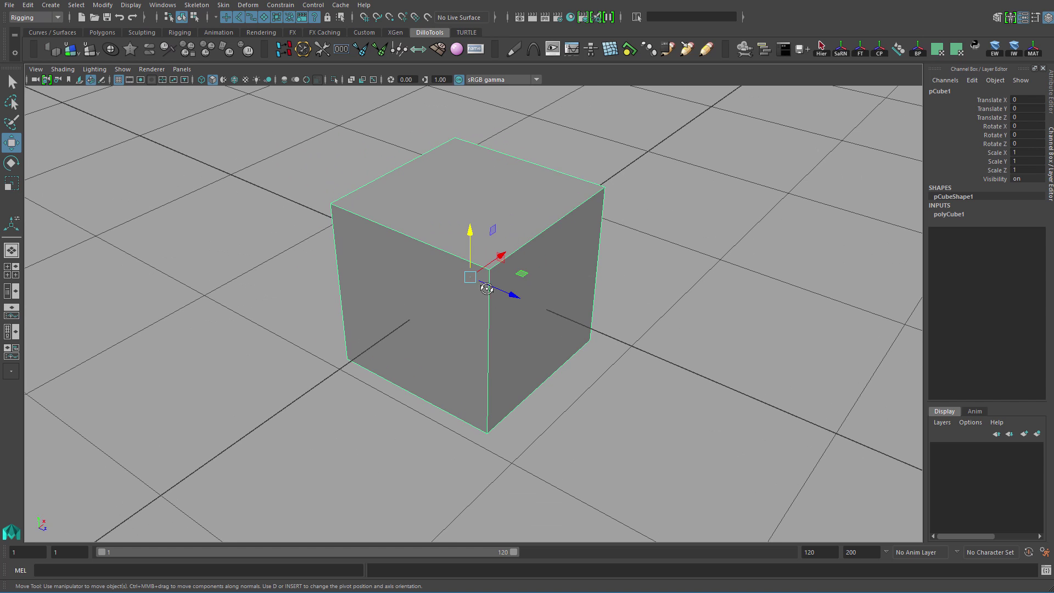
pyautogui.keyDown('alt'); pyautogui.moveTo(545, 268); pyautogui.dragTo(536, 218); pyautogui.keyUp('alt')
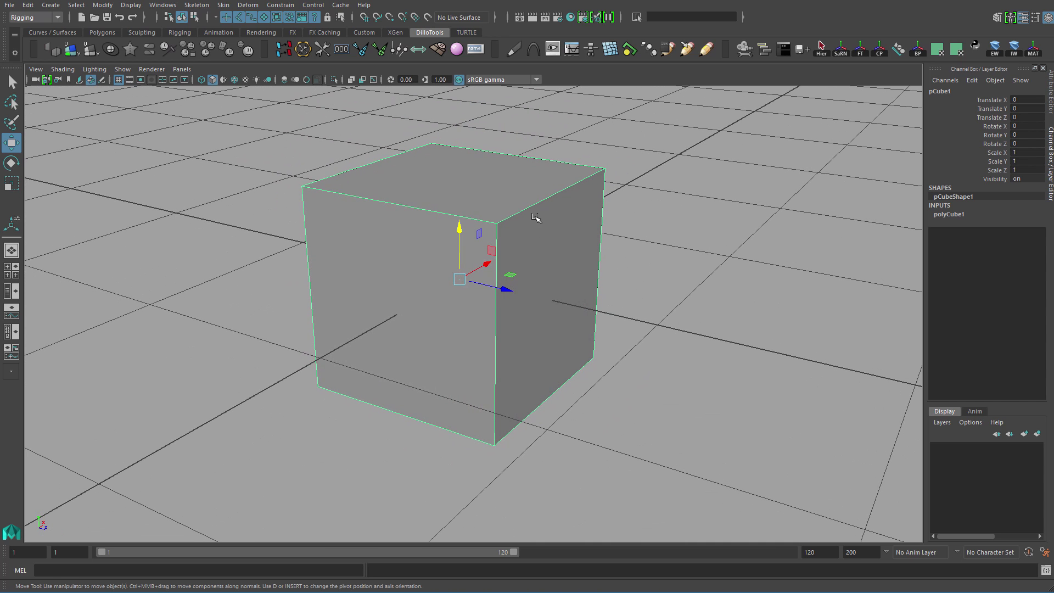
# Insert three vertical edge loops across the front face of the cube with the Insert Edge Loop Tool.
pyautogui.keyDown('shift'); pyautogui.moveTo(507, 192); pyautogui.dragTo(589, 162, button='right'); pyautogui.keyUp('shift')
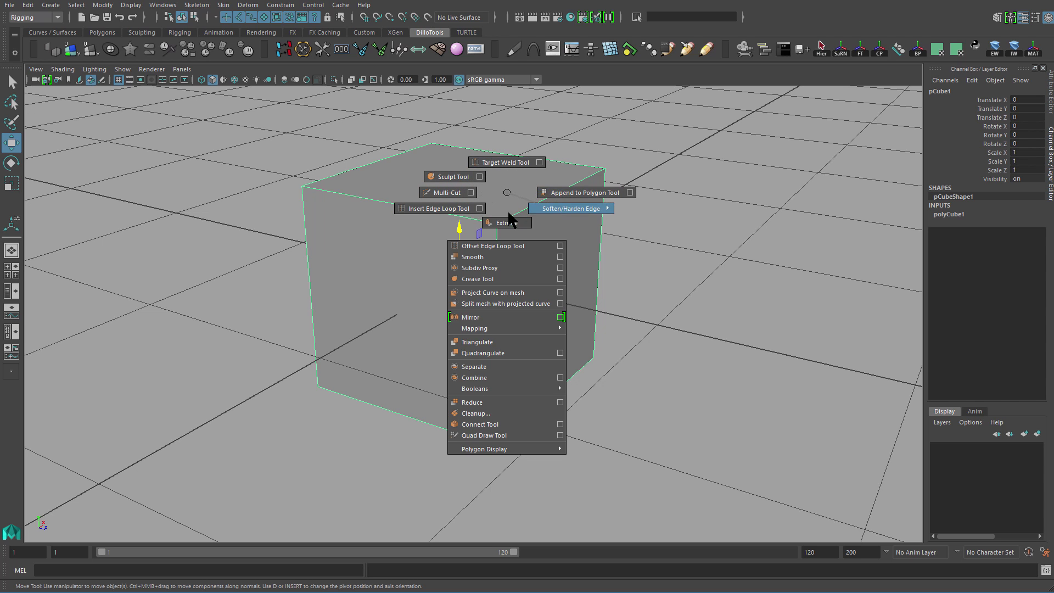
pyautogui.keyDown('shift'); pyautogui.moveTo(509, 214); pyautogui.dragTo(450, 213, button='right'); pyautogui.keyUp('shift')
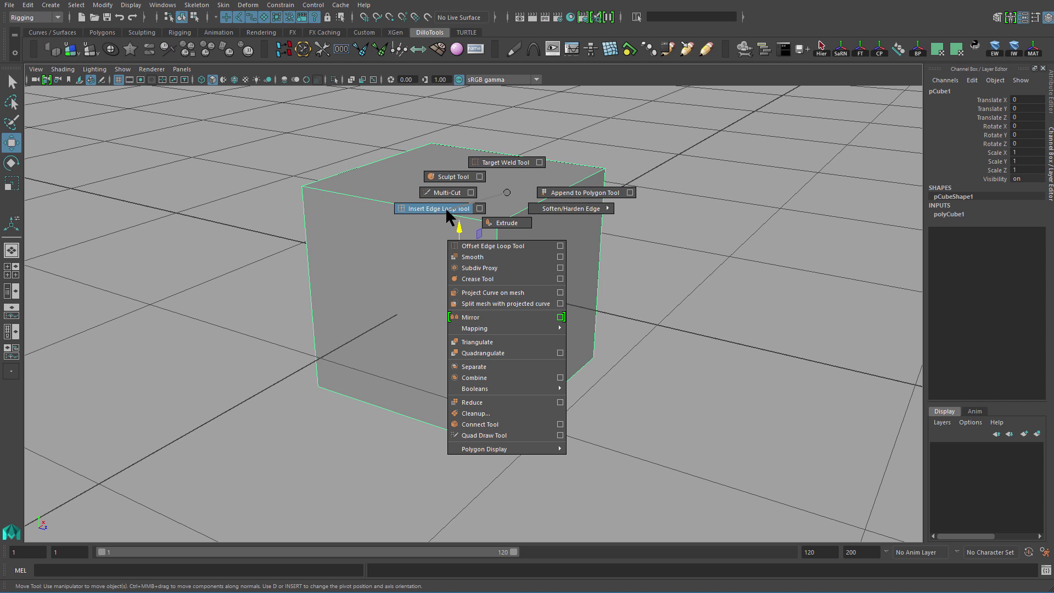
pyautogui.keyDown('shift'); pyautogui.moveTo(450, 213); pyautogui.dragTo(451, 213, button='right'); pyautogui.keyUp('shift')
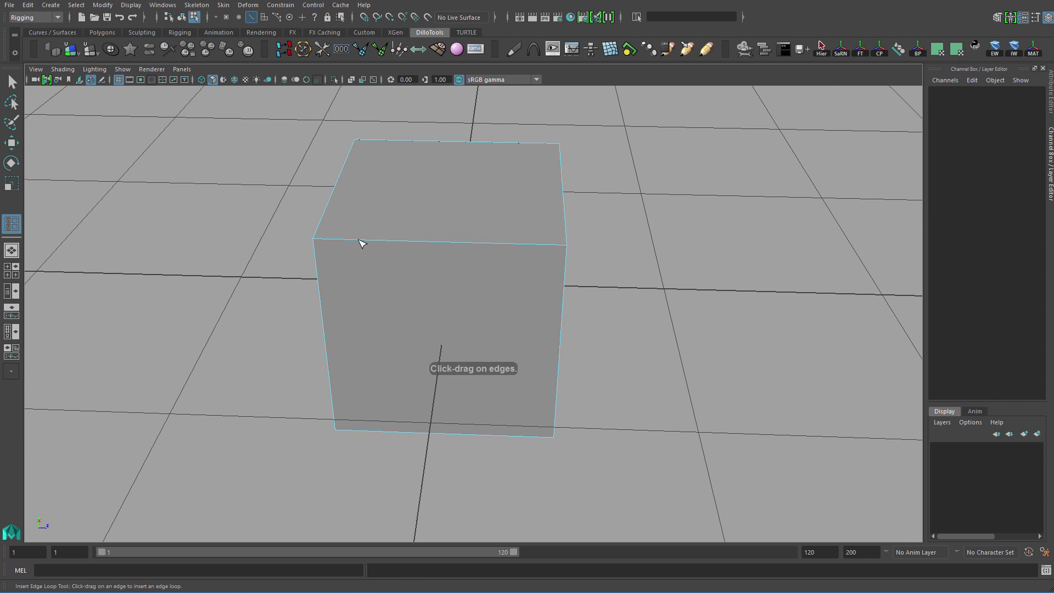
pyautogui.click(333, 240)
pyautogui.click(408, 242)
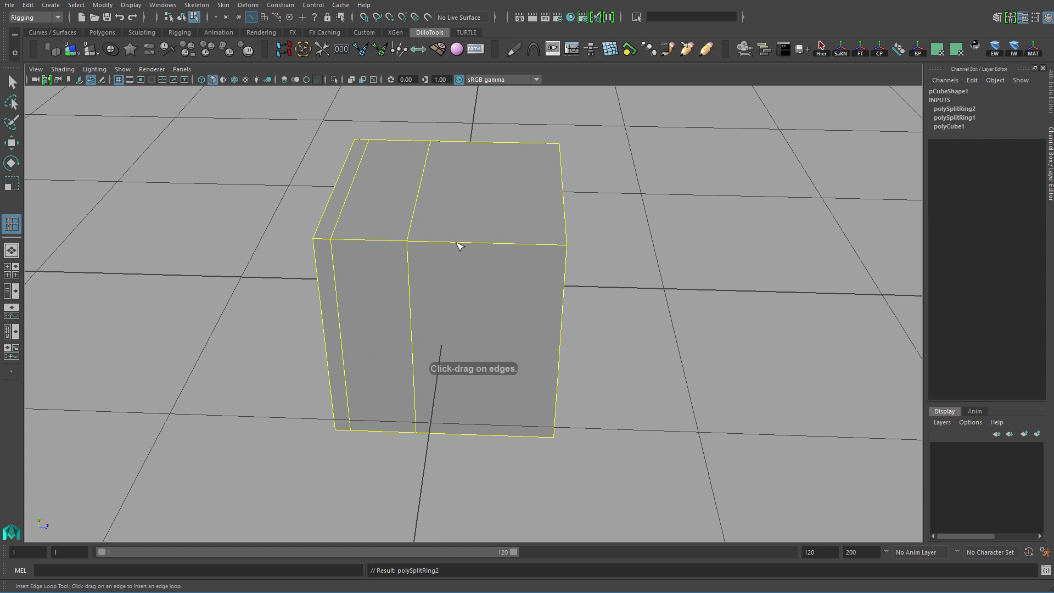
pyautogui.click(501, 244)
pyautogui.keyDown('alt'); pyautogui.moveTo(541, 272); pyautogui.dragTo(487, 231); pyautogui.keyUp('alt')
# Toggle Soft Select on and off several times while the edge loop tool is active.
pyautogui.press('b')
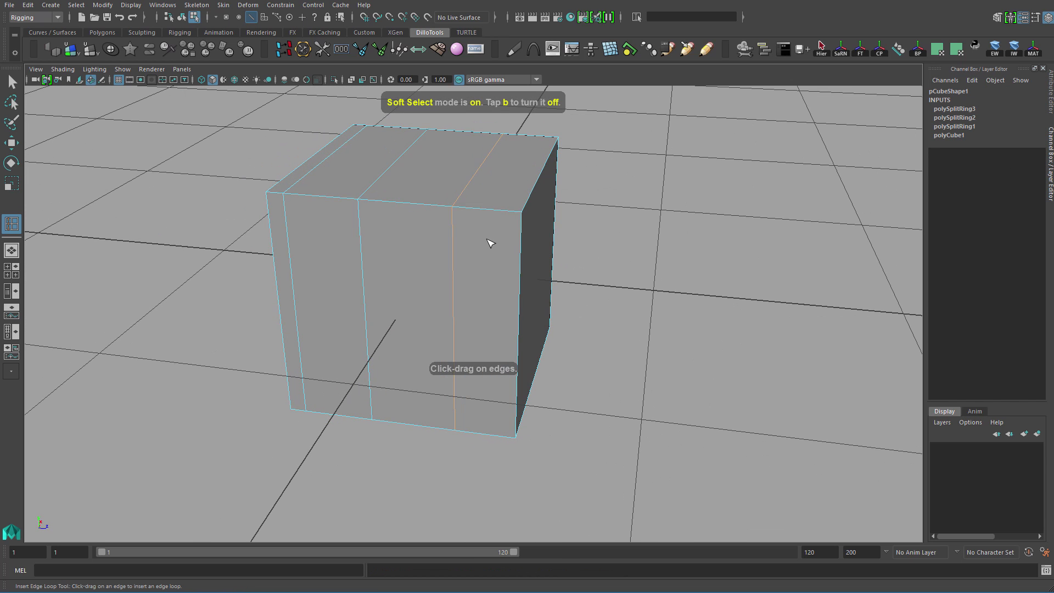
pyautogui.press('b')
pyautogui.press('b')
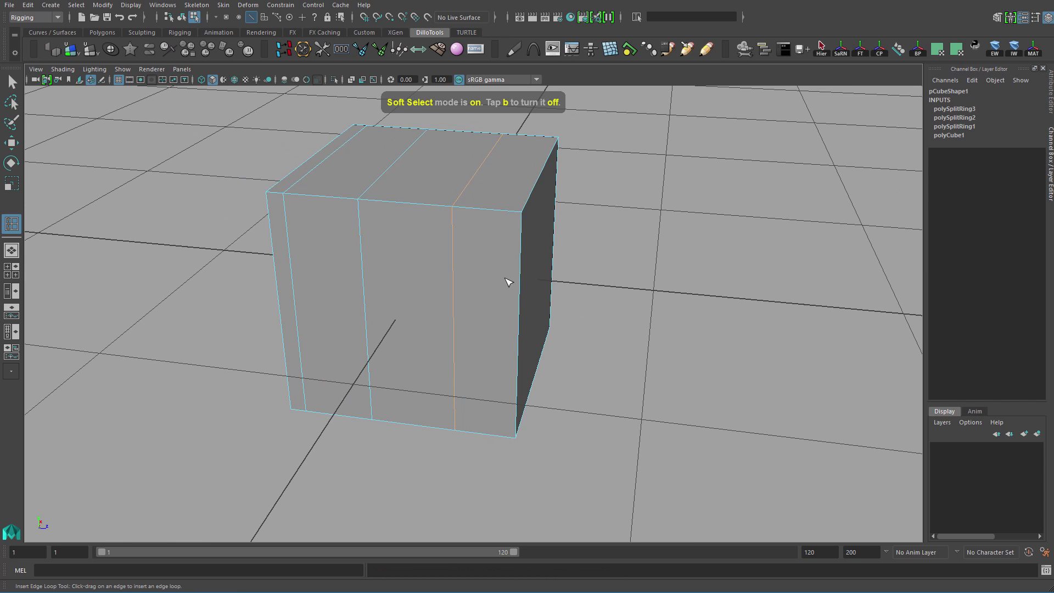
pyautogui.moveTo(506, 282)
pyautogui.keyDown('alt'); pyautogui.mouseDown()
pyautogui.moveTo(365, 259)
pyautogui.moveTo(504, 271)
pyautogui.mouseUp(); pyautogui.keyUp('alt')
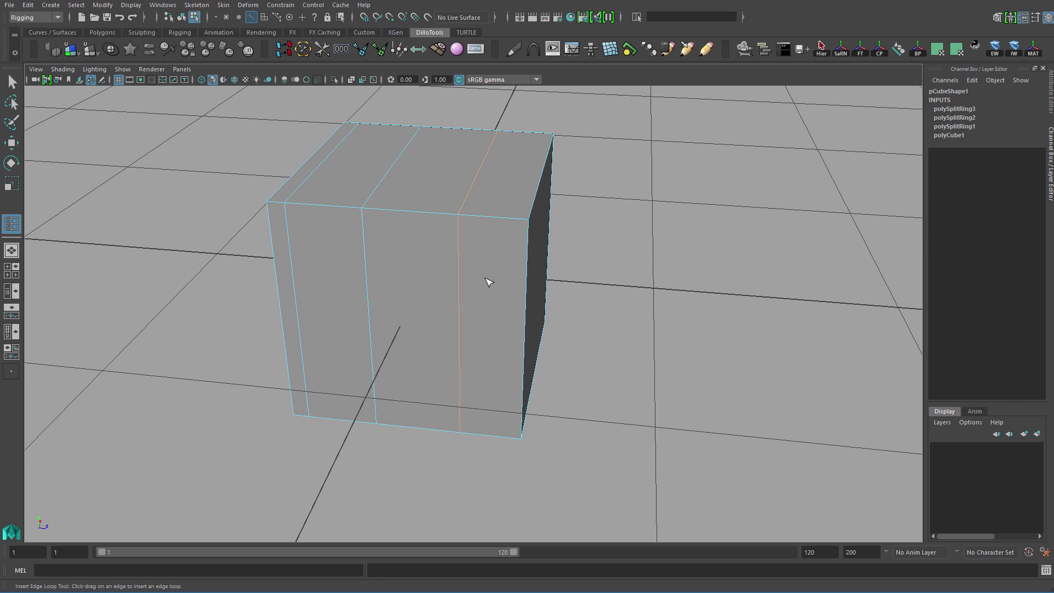
pyautogui.press('b')
pyautogui.press('b')
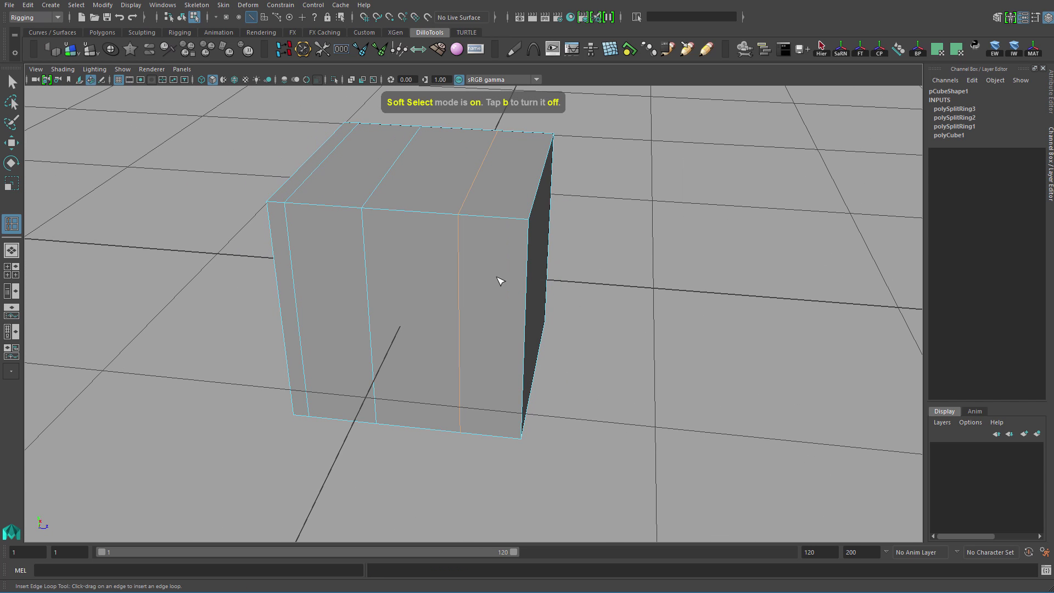
pyautogui.press('b')
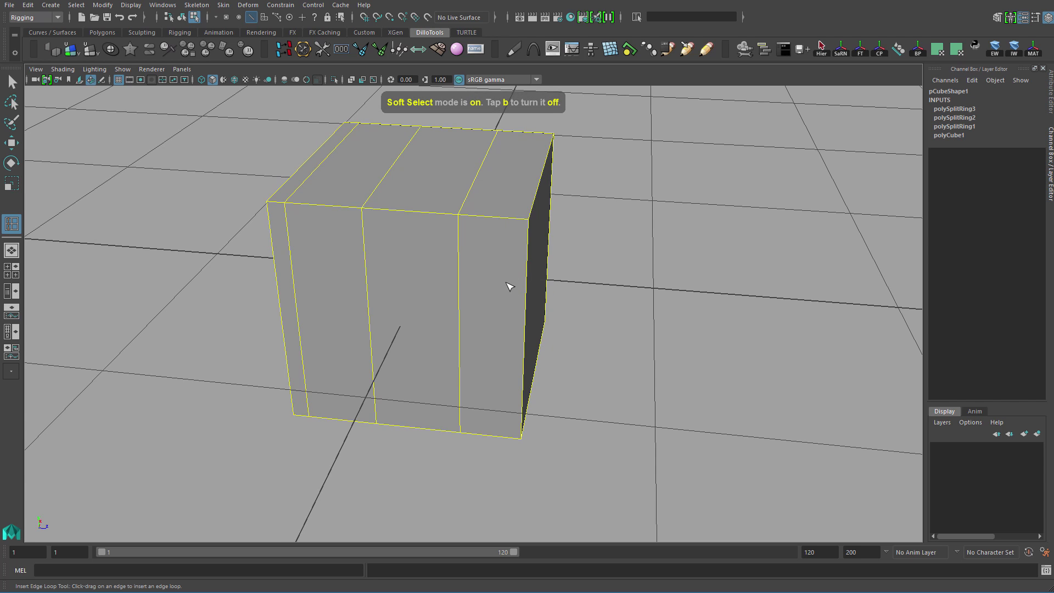
pyautogui.press('b')
# Insert a horizontal edge loop around the upper part of the cube and return to object selection.
pyautogui.moveTo(476, 267)
pyautogui.mouseDown(button='right')
pyautogui.moveTo(543, 267)
pyautogui.moveTo(461, 246)
pyautogui.mouseUp(button='right')
pyautogui.click(459, 256)
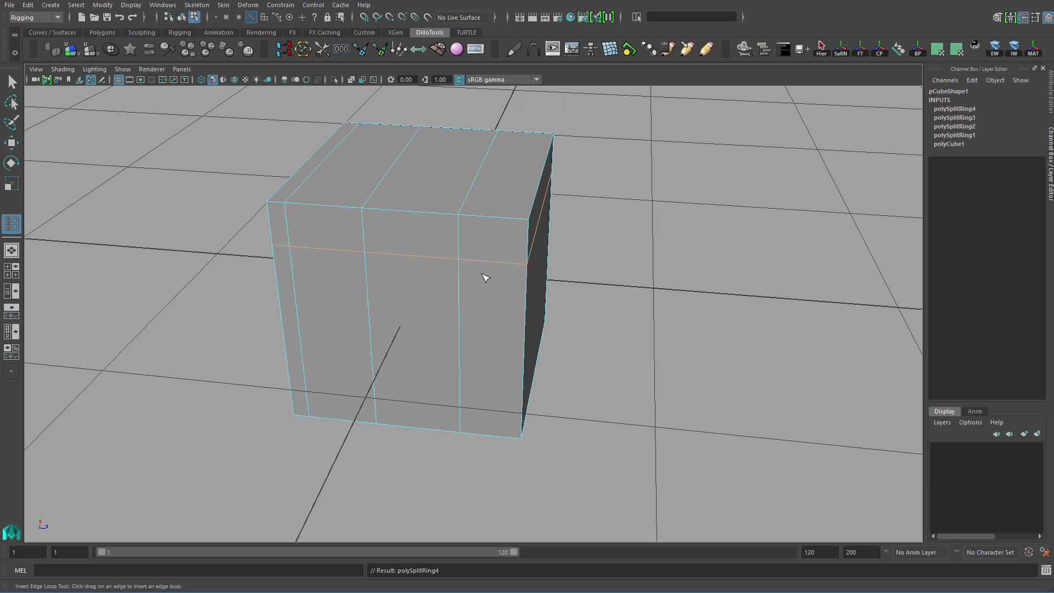
pyautogui.press('F8')
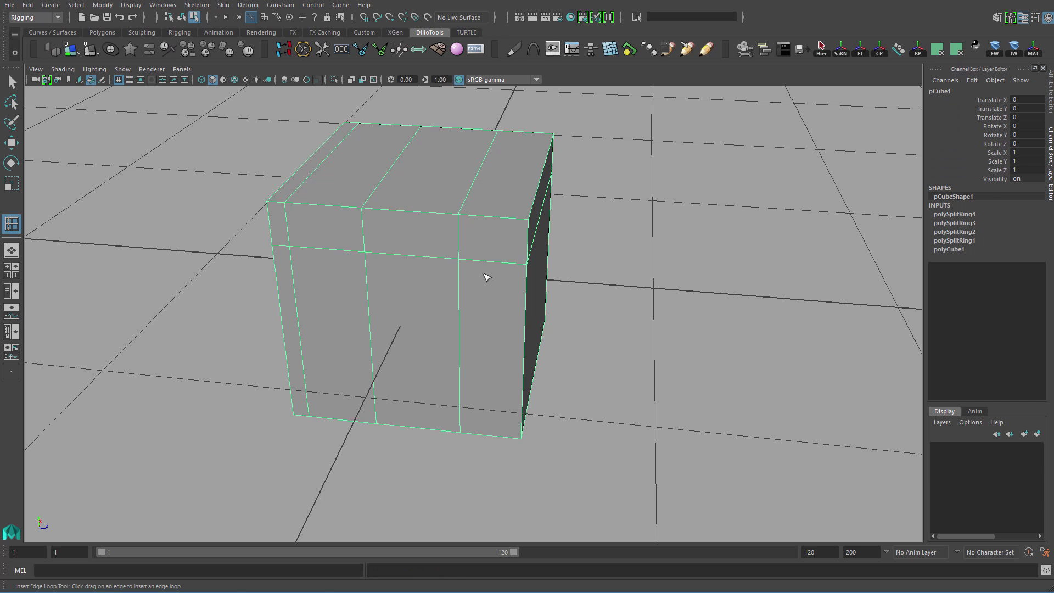
# Select a segment of the horizontal edge loop with the Move tool and try Soft Select on it.
pyautogui.press('w')
pyautogui.press('F8')
pyautogui.click(479, 262)
pyautogui.press('b')
pyautogui.moveTo(450, 262); pyautogui.dragTo(210, 265)
pyautogui.moveTo(529, 285); pyautogui.dragTo(338, 265)
pyautogui.press('b')
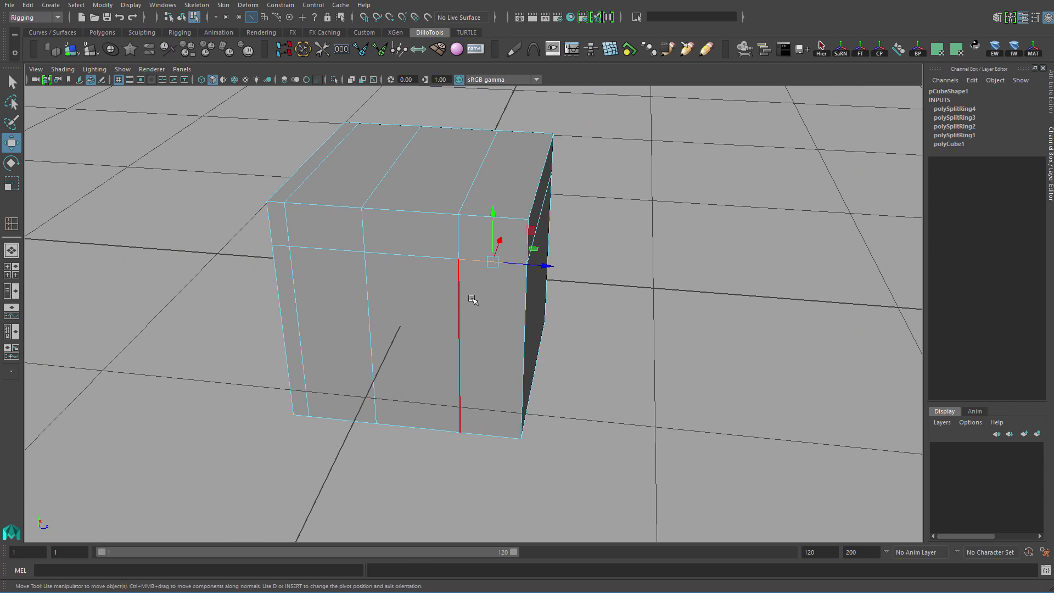
# Select the inserted vertical and horizontal edges and delete them all from the cube.
pyautogui.keyDown('alt'); pyautogui.moveTo(473, 298); pyautogui.dragTo(496, 287); pyautogui.keyUp('alt')
pyautogui.press('q')
pyautogui.click(460, 261)
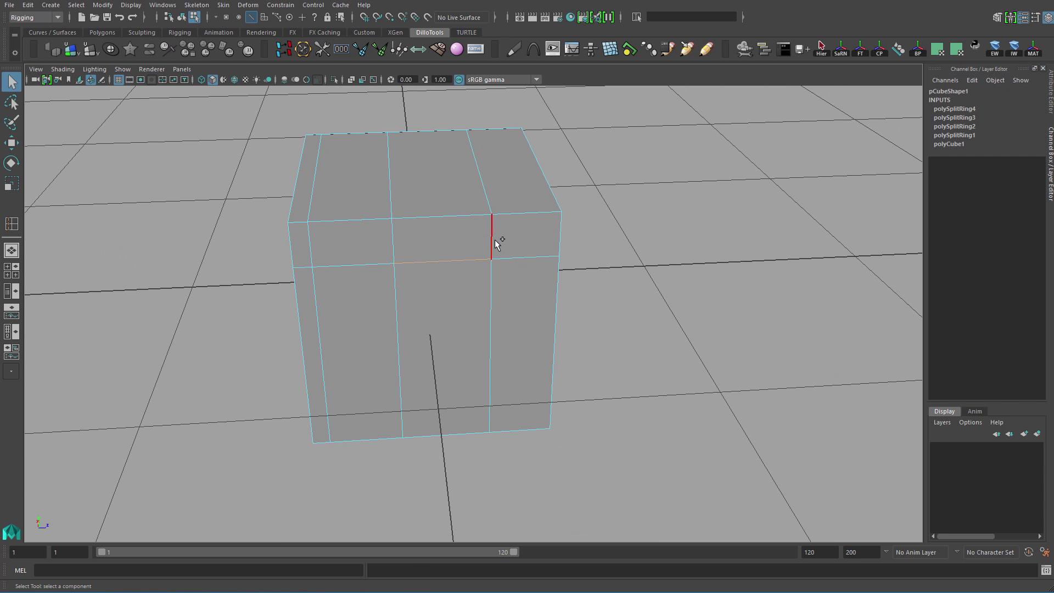
pyautogui.press('Delete')
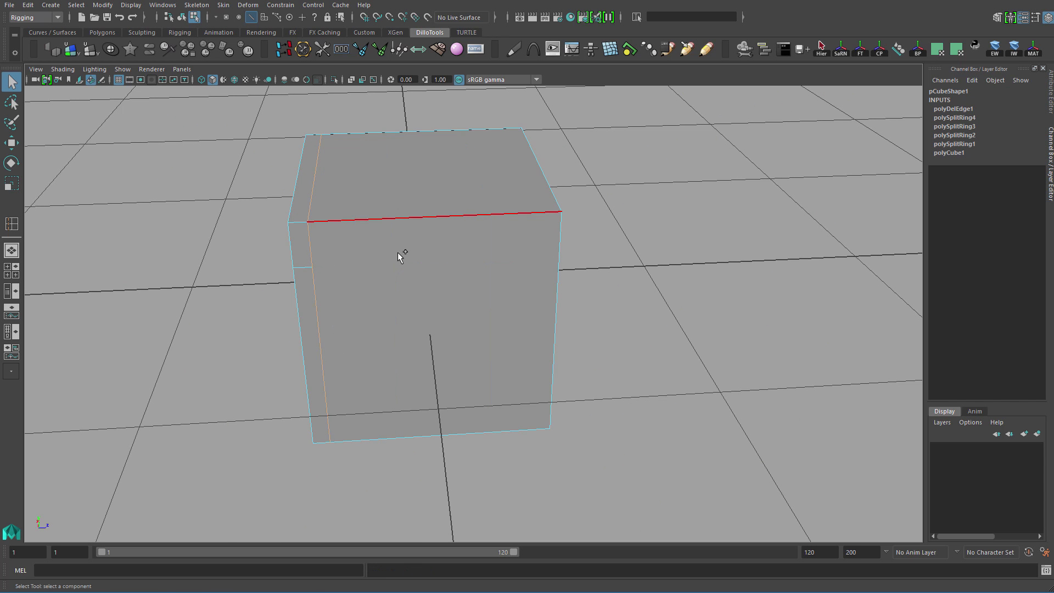
pyautogui.press('Delete')
pyautogui.keyDown('alt'); pyautogui.moveTo(295, 311); pyautogui.dragTo(463, 273); pyautogui.keyUp('alt')
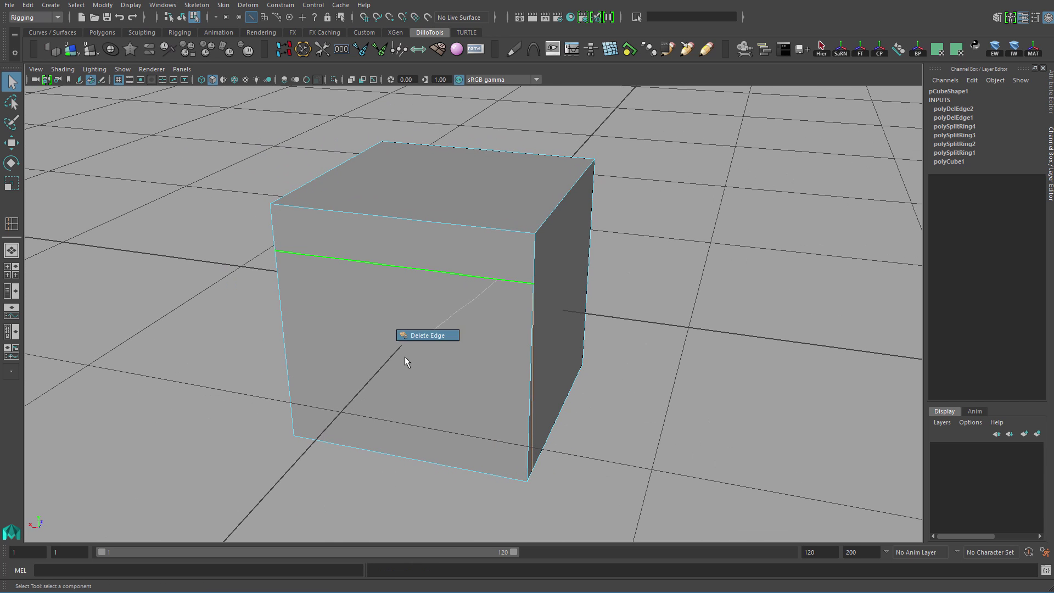
pyautogui.keyDown('shift'); pyautogui.moveTo(496, 281); pyautogui.dragTo(404, 357, button='right'); pyautogui.keyUp('shift')
pyautogui.keyDown('alt'); pyautogui.moveTo(319, 357); pyautogui.dragTo(369, 320); pyautogui.keyUp('alt')
# Return to object selection and select the whole cube.
pyautogui.moveTo(369, 320); pyautogui.dragTo(476, 241, button='right')
pyautogui.moveTo(617, 160); pyautogui.dragTo(497, 279)
pyautogui.keyDown('alt'); pyautogui.moveTo(497, 279); pyautogui.dragTo(424, 266); pyautogui.keyUp('alt')
pyautogui.keyDown('alt'); pyautogui.moveTo(424, 266); pyautogui.dragTo(464, 266, button='right'); pyautogui.keyUp('alt')
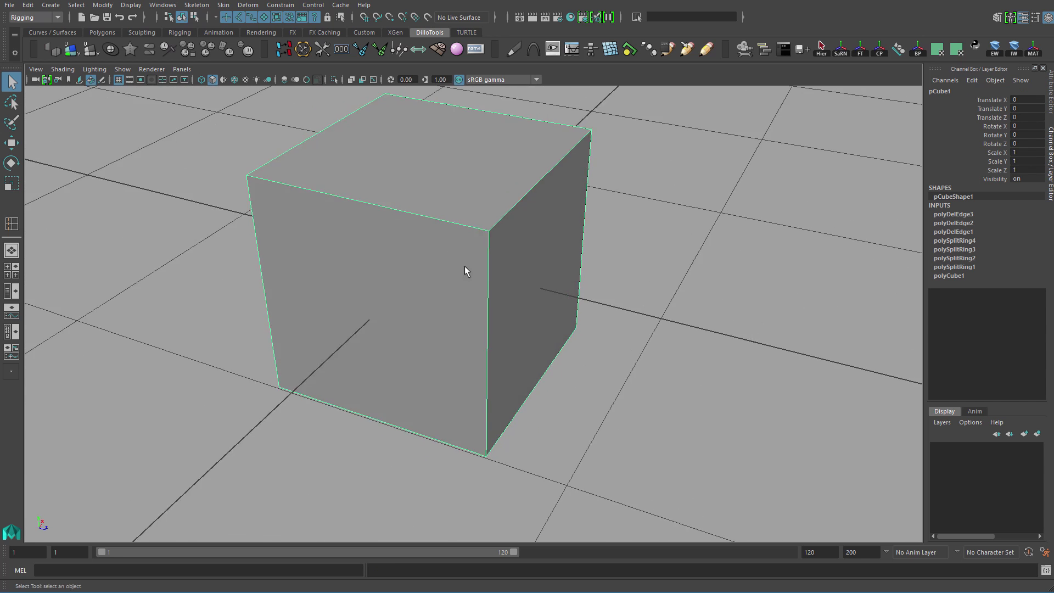
pyautogui.keyDown('alt'); pyautogui.moveTo(464, 266); pyautogui.dragTo(473, 196); pyautogui.keyUp('alt')
# Examine the modelling operations offered for the selected cube and the options with nothing selected, and reselect the cube.
pyautogui.moveTo(470, 189)
pyautogui.keyDown('shift'); pyautogui.mouseDown(button='right')
pyautogui.moveTo(421, 195)
pyautogui.moveTo(488, 121)
pyautogui.moveTo(423, 173)
pyautogui.moveTo(456, 223)
pyautogui.mouseUp(button='right'); pyautogui.keyUp('shift')
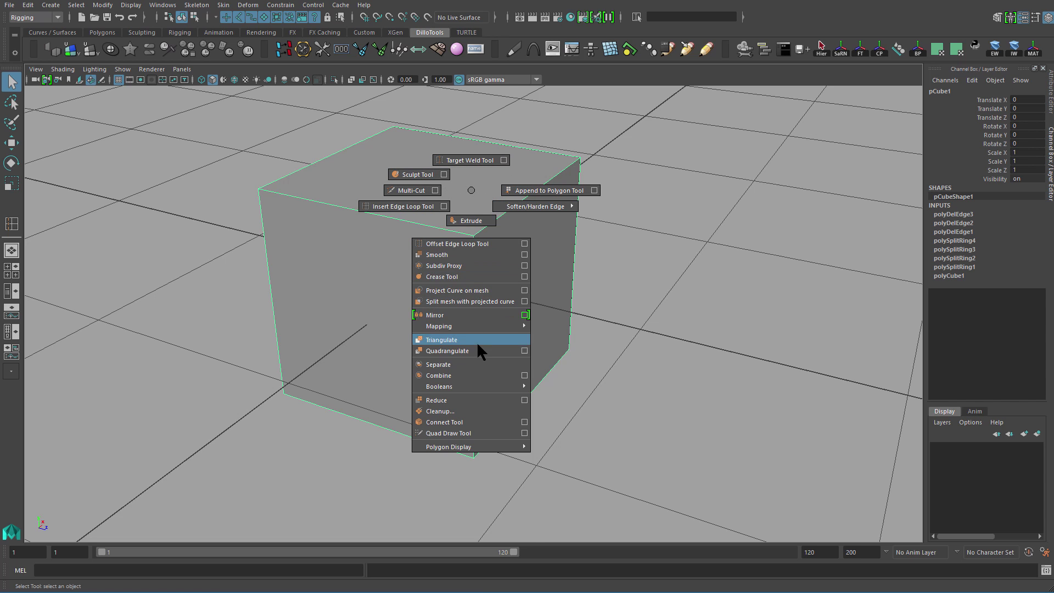
pyautogui.keyDown('alt'); pyautogui.moveTo(454, 200); pyautogui.dragTo(593, 202); pyautogui.keyUp('alt')
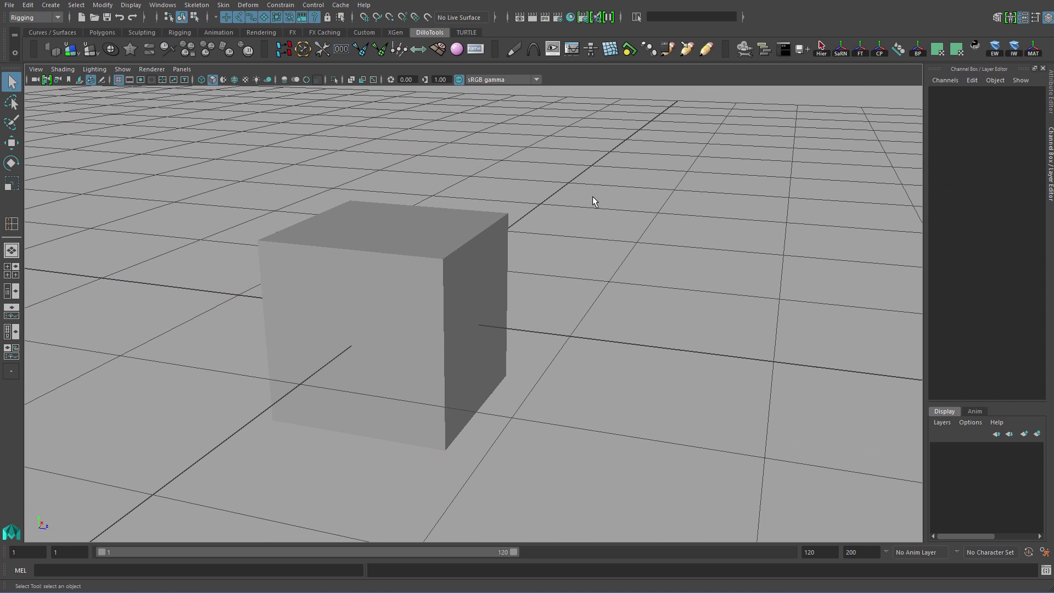
pyautogui.keyDown('alt'); pyautogui.moveTo(621, 144); pyautogui.dragTo(646, 213); pyautogui.keyUp('alt')
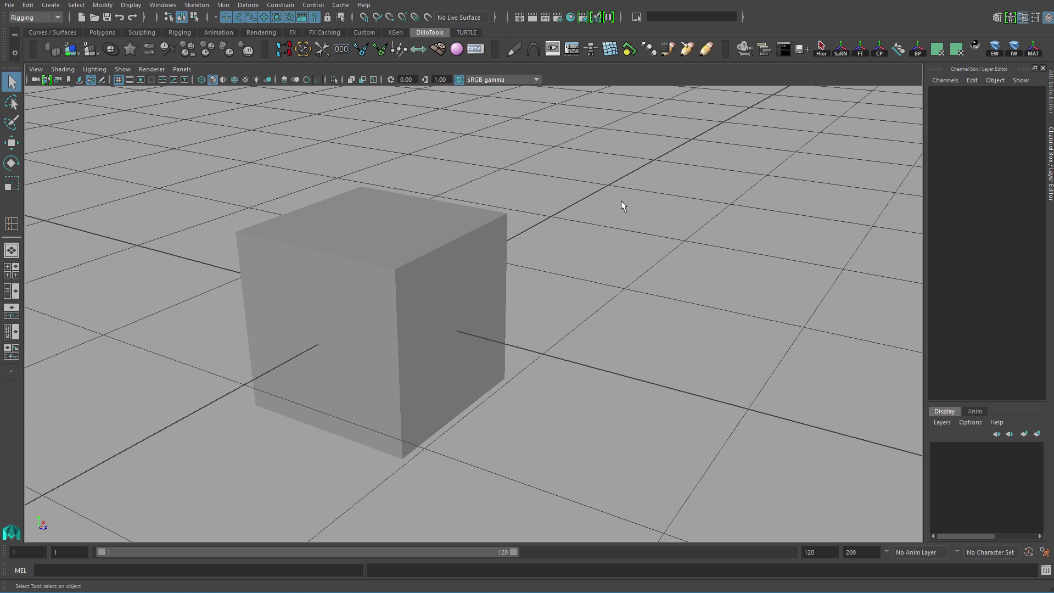
pyautogui.moveTo(622, 201)
pyautogui.keyDown('shift'); pyautogui.mouseDown(button='right')
pyautogui.moveTo(586, 208)
pyautogui.moveTo(644, 204)
pyautogui.moveTo(623, 201)
pyautogui.mouseUp(button='right'); pyautogui.keyUp('shift')
pyautogui.click(486, 263)
pyautogui.keyDown('alt'); pyautogui.moveTo(522, 269); pyautogui.dragTo(569, 255); pyautogui.keyUp('alt')
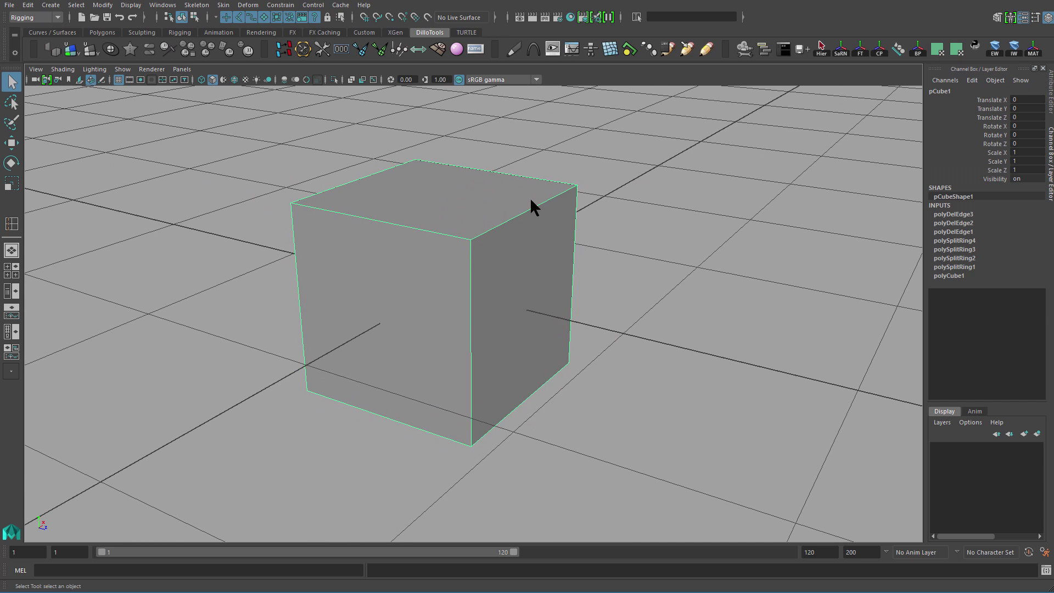
# Switch the cube to face selection and select its front face with the Move tool active.
pyautogui.keyDown('shift'); pyautogui.moveTo(531, 200); pyautogui.dragTo(463, 210, button='right'); pyautogui.keyUp('shift')
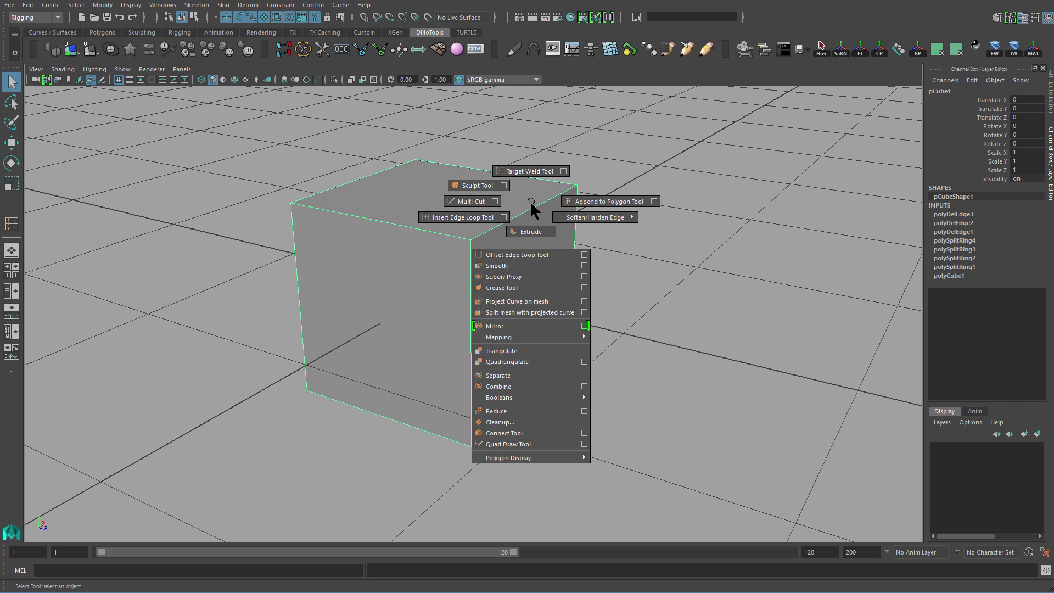
pyautogui.keyDown('shift'); pyautogui.moveTo(532, 203); pyautogui.dragTo(536, 207, button='right'); pyautogui.keyUp('shift')
pyautogui.keyDown('alt'); pyautogui.moveTo(571, 258); pyautogui.dragTo(499, 222); pyautogui.keyUp('alt')
pyautogui.moveTo(501, 231); pyautogui.dragTo(510, 299, button='right')
pyautogui.keyDown('alt'); pyautogui.moveTo(504, 245); pyautogui.dragTo(477, 248); pyautogui.keyUp('alt')
pyautogui.click(443, 242)
pyautogui.press('w')
pyautogui.keyDown('alt'); pyautogui.moveTo(378, 328); pyautogui.dragTo(482, 251); pyautogui.keyUp('alt')
pyautogui.click(402, 323)
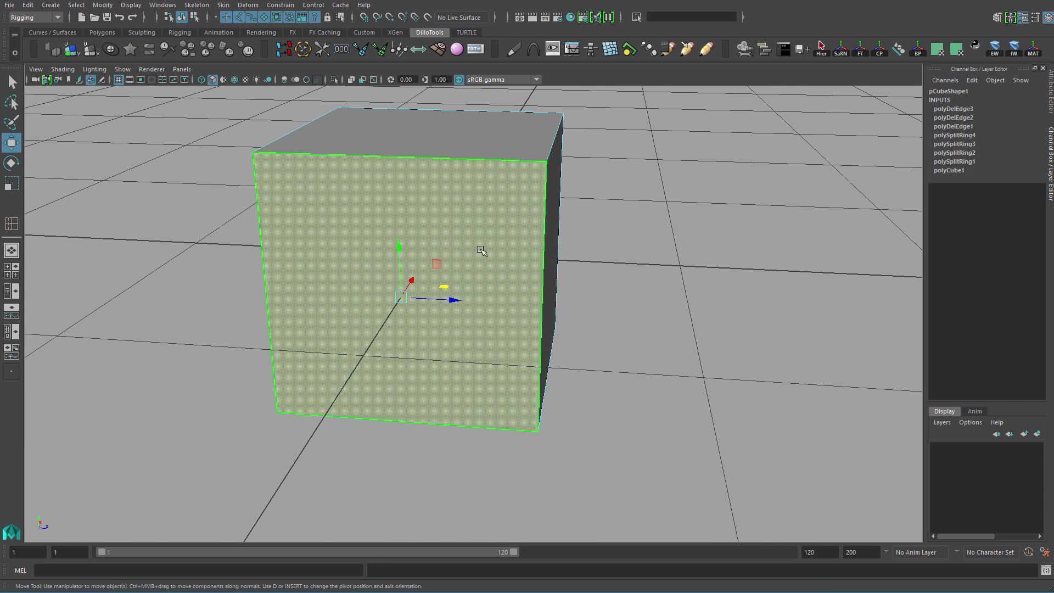
# Try other face operations on the selected front face, undoing each one.
pyautogui.keyDown('shift'); pyautogui.moveTo(481, 243); pyautogui.dragTo(509, 177, button='right'); pyautogui.keyUp('shift')
pyautogui.keyDown('shift'); pyautogui.moveTo(544, 245); pyautogui.dragTo(545, 239, button='right'); pyautogui.keyUp('shift')
pyautogui.hotkey('ctrl', 'z')
pyautogui.keyDown('shift'); pyautogui.moveTo(476, 231); pyautogui.dragTo(524, 216, button='right'); pyautogui.keyUp('shift')
pyautogui.keyDown('alt'); pyautogui.moveTo(478, 242); pyautogui.dragTo(497, 245); pyautogui.keyUp('alt')
pyautogui.hotkey('ctrl', 'z')
# Extrude the front face outward with a Local Translate Z of about 0.333, and undo the extrusion.
pyautogui.keyDown('shift'); pyautogui.moveTo(485, 242); pyautogui.dragTo(484, 271, button='right'); pyautogui.keyUp('shift')
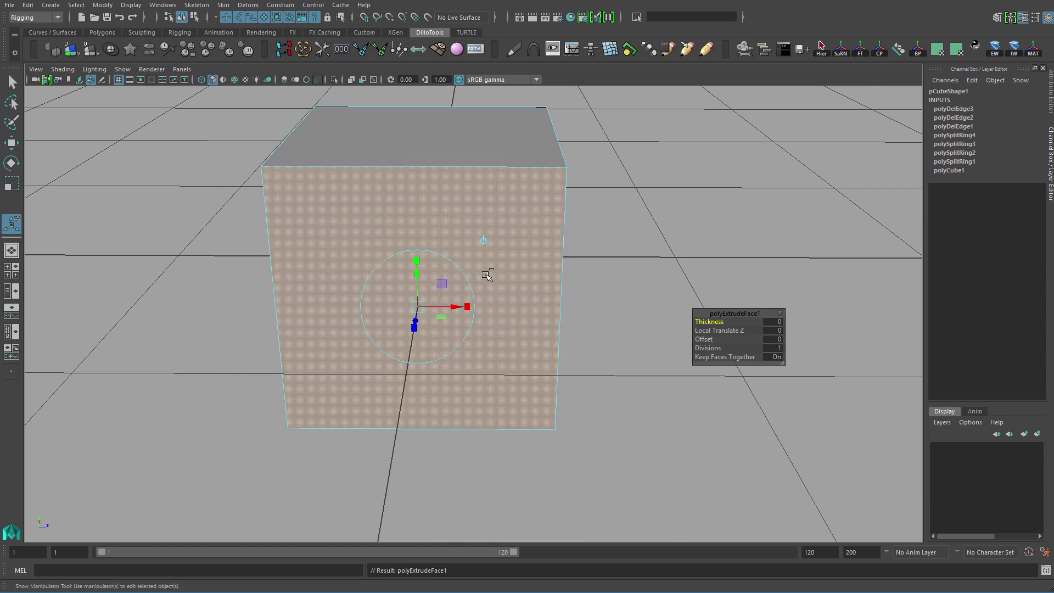
pyautogui.keyDown('alt'); pyautogui.moveTo(461, 286); pyautogui.dragTo(324, 343); pyautogui.keyUp('alt')
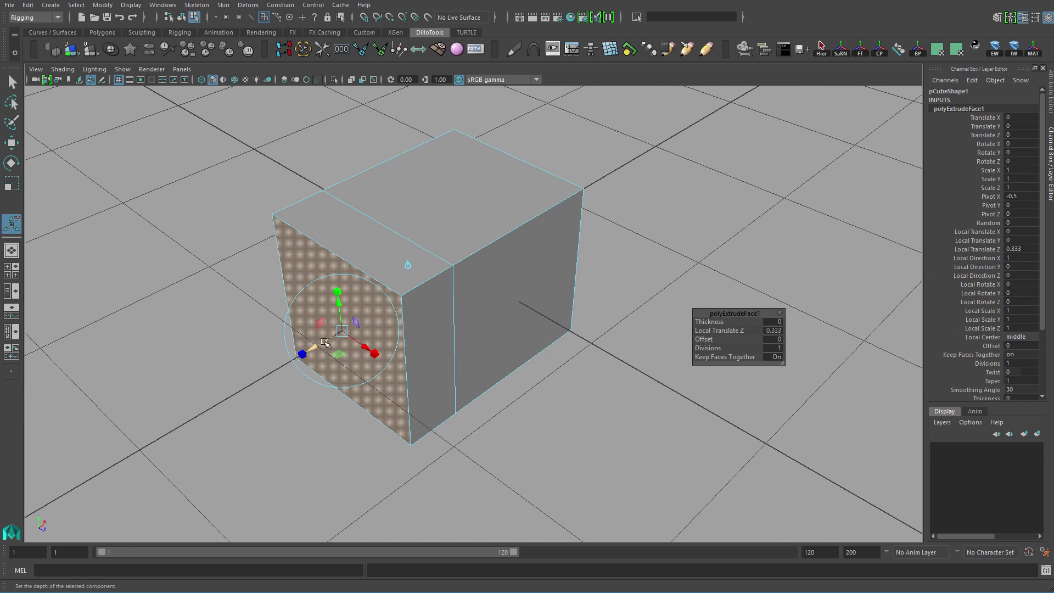
pyautogui.hotkey('ctrl', 'z')
pyautogui.press('q')
pyautogui.hotkey('ctrl', 'z')
pyautogui.hotkey('ctrl', 'z')
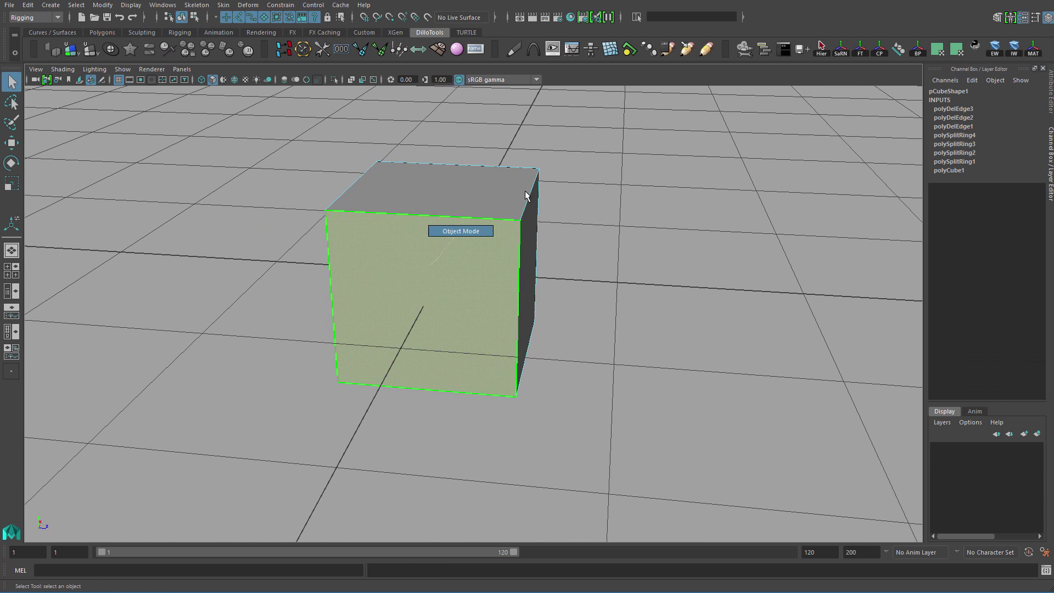
# Select a top edge of the cube, extrude it outward by about 0.463, and undo the edge extrusion.
pyautogui.keyDown('alt'); pyautogui.moveTo(454, 253); pyautogui.dragTo(476, 179); pyautogui.keyUp('alt')
pyautogui.press('F10')
pyautogui.click(412, 245)
pyautogui.keyDown('shift'); pyautogui.moveTo(473, 170); pyautogui.dragTo(480, 204, button='right'); pyautogui.keyUp('shift')
pyautogui.keyDown('alt'); pyautogui.moveTo(472, 237); pyautogui.dragTo(306, 154); pyautogui.keyUp('alt')
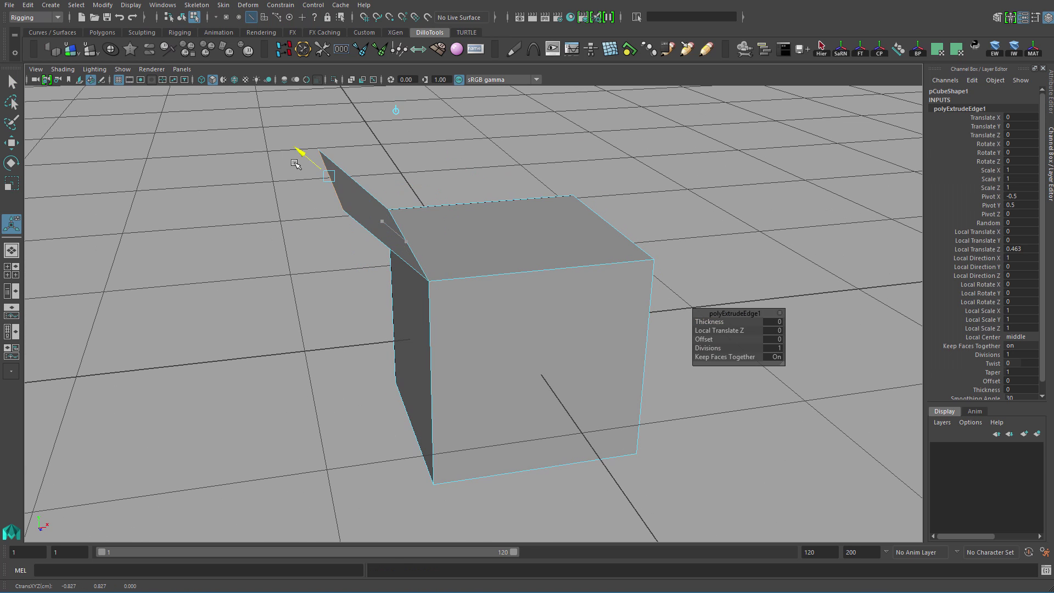
pyautogui.hotkey('ctrl', 'z')
pyautogui.hotkey('ctrl', 'z')
# Try Bevel Edge on the selected top edge, undo it and examine the other edge operations.
pyautogui.keyDown('shift'); pyautogui.moveTo(492, 219); pyautogui.dragTo(492, 220, button='right'); pyautogui.keyUp('shift')
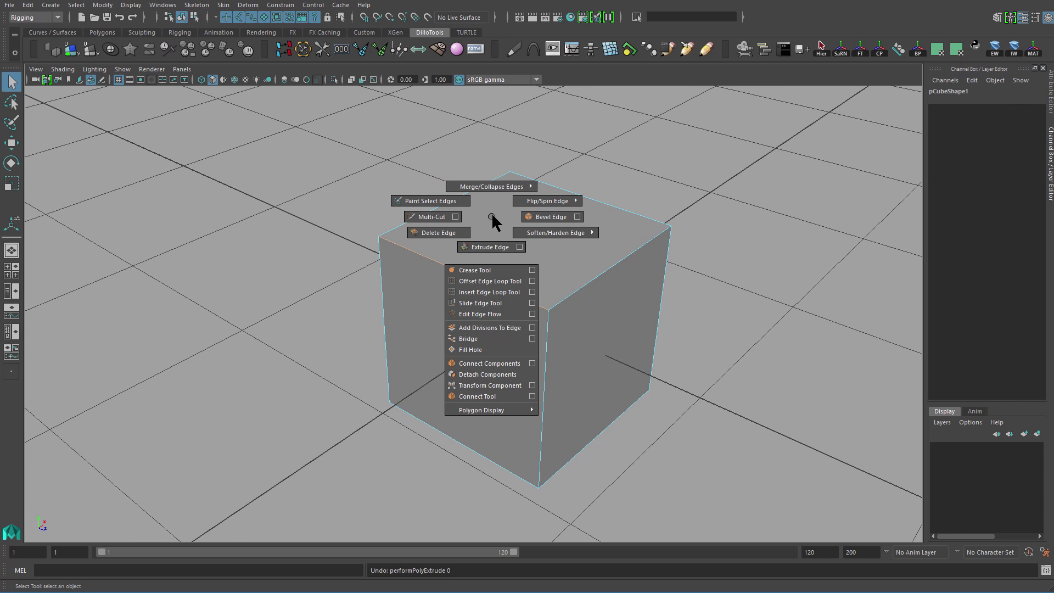
pyautogui.keyDown('shift'); pyautogui.moveTo(561, 212); pyautogui.dragTo(561, 214, button='right'); pyautogui.keyUp('shift')
pyautogui.keyDown('alt'); pyautogui.moveTo(561, 214); pyautogui.dragTo(485, 235); pyautogui.keyUp('alt')
pyautogui.hotkey('ctrl', 'z')
pyautogui.keyDown('shift'); pyautogui.moveTo(479, 229); pyautogui.dragTo(480, 231, button='right'); pyautogui.keyUp('shift')
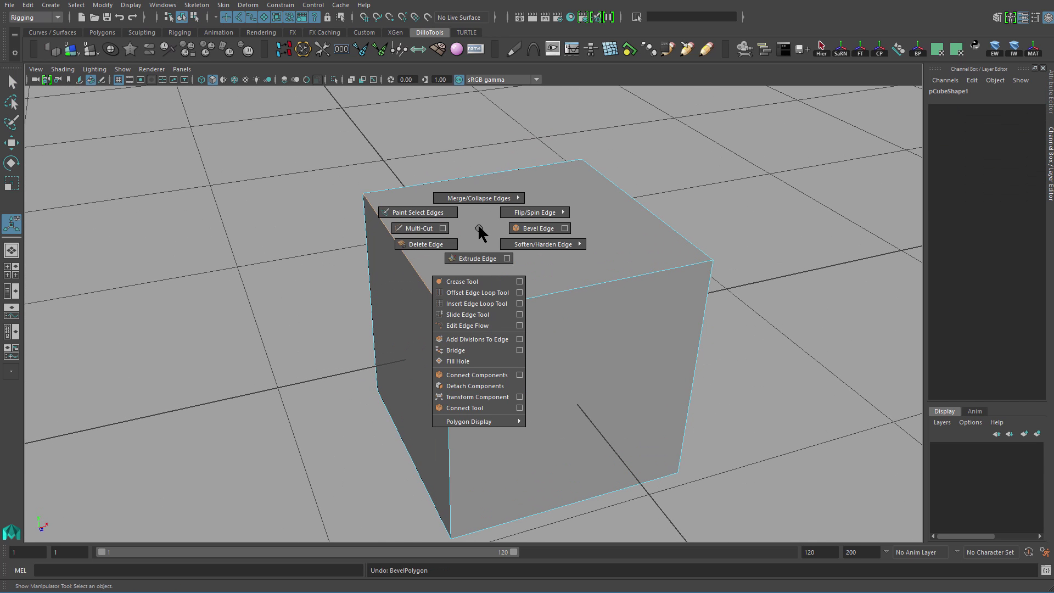
pyautogui.keyDown('shift'); pyautogui.moveTo(477, 150); pyautogui.dragTo(483, 198, button='right'); pyautogui.keyUp('shift')
pyautogui.keyDown('shift'); pyautogui.moveTo(487, 91); pyautogui.dragTo(487, 92, button='right'); pyautogui.keyUp('shift')
pyautogui.keyDown('alt'); pyautogui.moveTo(487, 91); pyautogui.dragTo(626, 228); pyautogui.keyUp('alt')
# Return to object selection and select the whole cube with a selection box.
pyautogui.press('q')
pyautogui.click(637, 184)
pyautogui.click(560, 228)
pyautogui.moveTo(650, 165); pyautogui.dragTo(509, 265)
pyautogui.keyDown('alt'); pyautogui.moveTo(510, 266); pyautogui.dragTo(582, 227); pyautogui.keyUp('alt')
pyautogui.click(604, 222)
pyautogui.moveTo(487, 187); pyautogui.dragTo(580, 244)
# Try the Move and Select tools on the selected cube and undo the trial moves.
pyautogui.press('w')
pyautogui.keyDown('alt'); pyautogui.moveTo(550, 251); pyautogui.dragTo(508, 256); pyautogui.keyUp('alt')
pyautogui.moveTo(438, 299); pyautogui.dragTo(627, 233)
pyautogui.hotkey('ctrl', 'z')
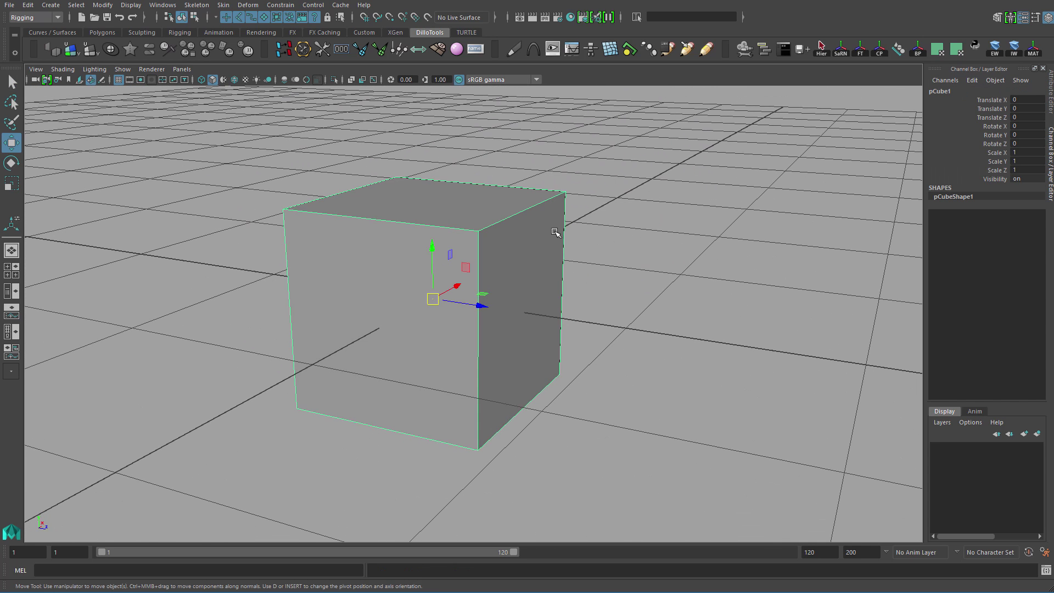
pyautogui.keyDown('alt'); pyautogui.moveTo(537, 195); pyautogui.dragTo(548, 235); pyautogui.keyUp('alt')
pyautogui.keyDown('alt'); pyautogui.moveTo(548, 236); pyautogui.dragTo(569, 250, button='right'); pyautogui.keyUp('alt')
pyautogui.press('q')
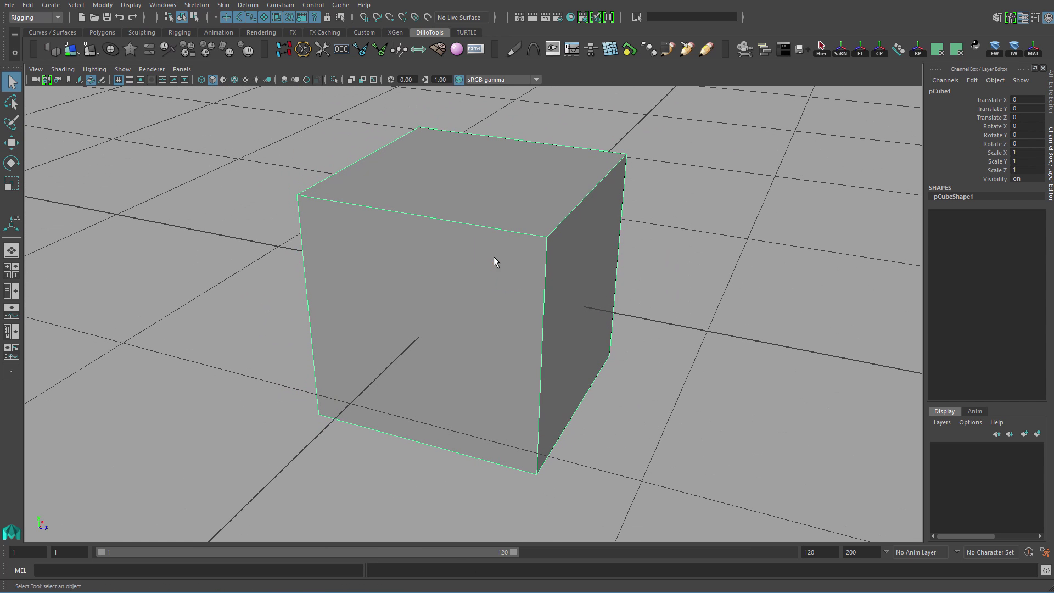
pyautogui.press('w')
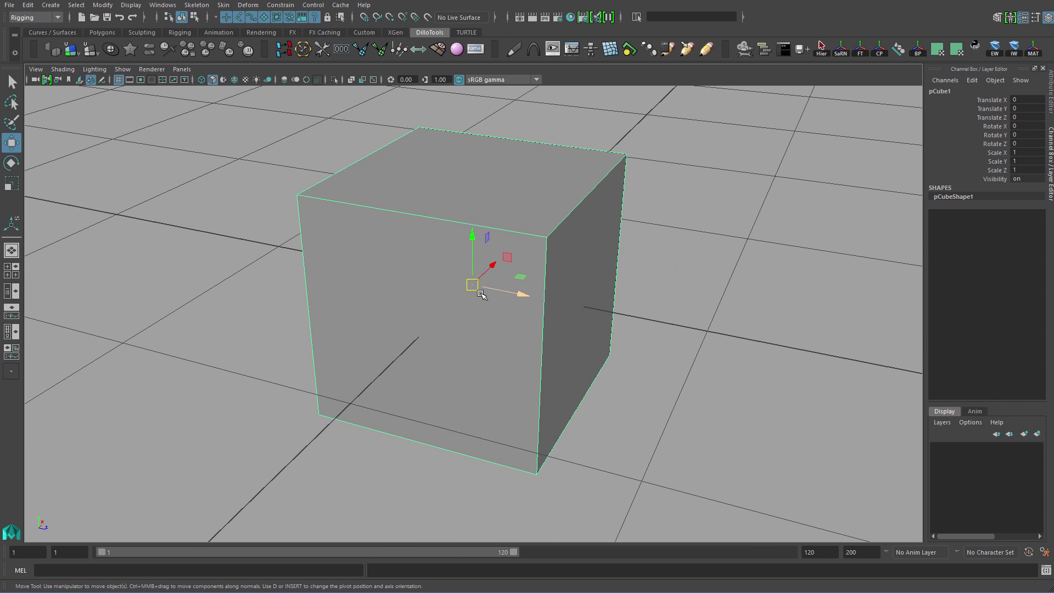
pyautogui.moveTo(472, 292); pyautogui.dragTo(515, 237)
pyautogui.hotkey('ctrl', 'z')
pyautogui.hotkey('ctrl', 'z')
pyautogui.hotkey('ctrl', 'z')
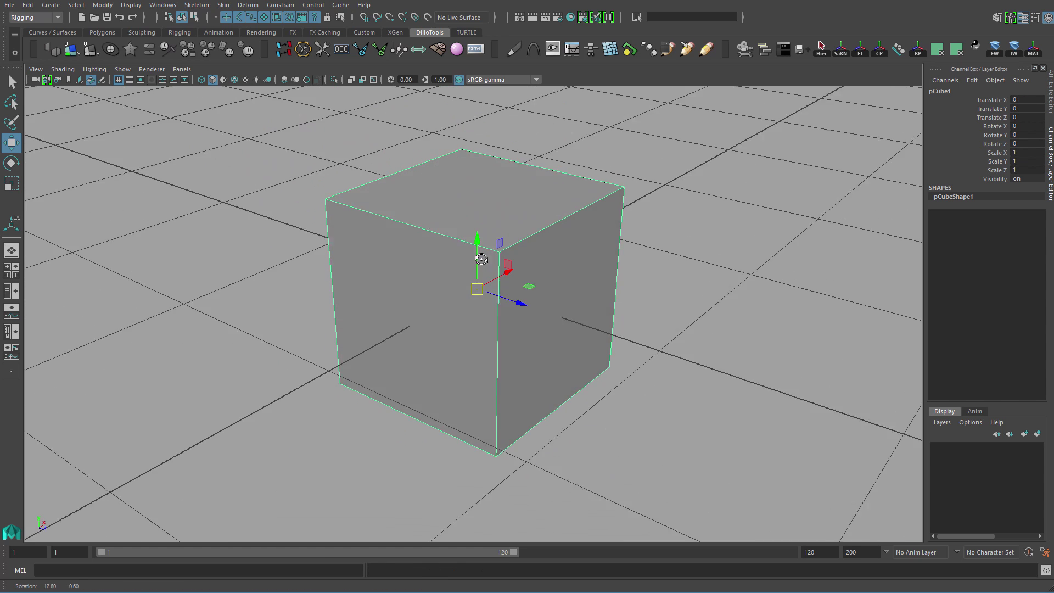
# Activate the Select tool, clear the selection and reselect the cube with a selection box.
pyautogui.keyDown('alt'); pyautogui.moveTo(443, 296); pyautogui.dragTo(400, 278, button='right'); pyautogui.keyUp('alt')
pyautogui.keyDown('alt'); pyautogui.moveTo(401, 278); pyautogui.dragTo(442, 268); pyautogui.keyUp('alt')
pyautogui.press('q')
pyautogui.click(641, 170)
pyautogui.moveTo(641, 170); pyautogui.dragTo(461, 302)
# Insert three vertical edge loops across the cube's front face with the Insert Edge Loop Tool.
pyautogui.keyDown('alt'); pyautogui.moveTo(330, 272); pyautogui.dragTo(372, 288); pyautogui.keyUp('alt')
pyautogui.keyDown('alt'); pyautogui.moveTo(461, 286); pyautogui.dragTo(489, 299, button='right'); pyautogui.keyUp('alt')
pyautogui.keyDown('alt'); pyautogui.moveTo(489, 299); pyautogui.dragTo(459, 285); pyautogui.keyUp('alt')
pyautogui.keyDown('alt'); pyautogui.moveTo(459, 285); pyautogui.dragTo(488, 292, button='right'); pyautogui.keyUp('alt')
pyautogui.keyDown('shift'); pyautogui.moveTo(493, 200); pyautogui.dragTo(426, 221, button='right'); pyautogui.keyUp('shift')
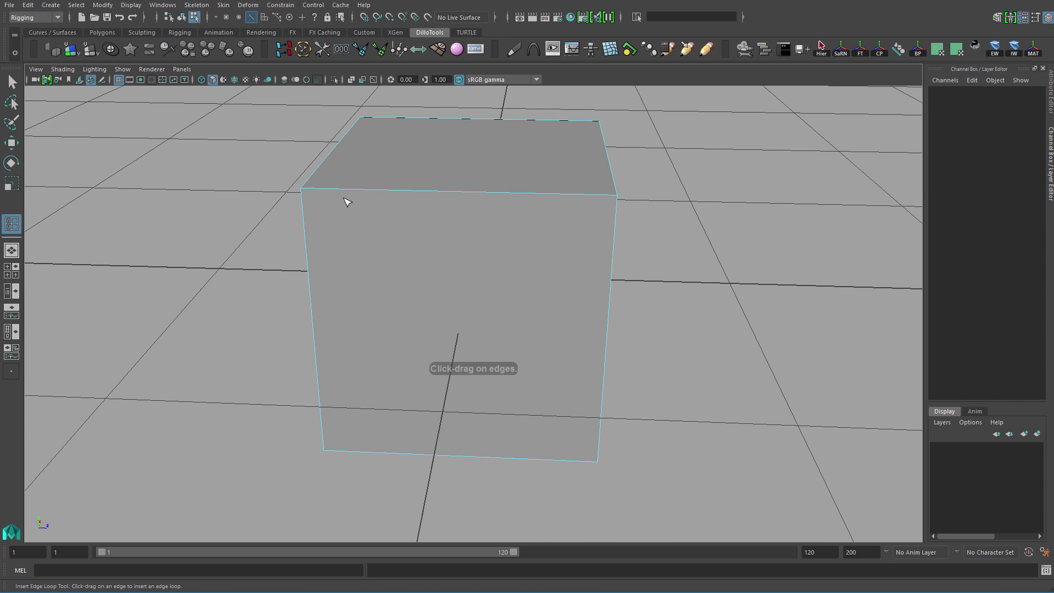
pyautogui.click(329, 189)
pyautogui.click(412, 191)
pyautogui.moveTo(461, 190); pyautogui.dragTo(542, 173)
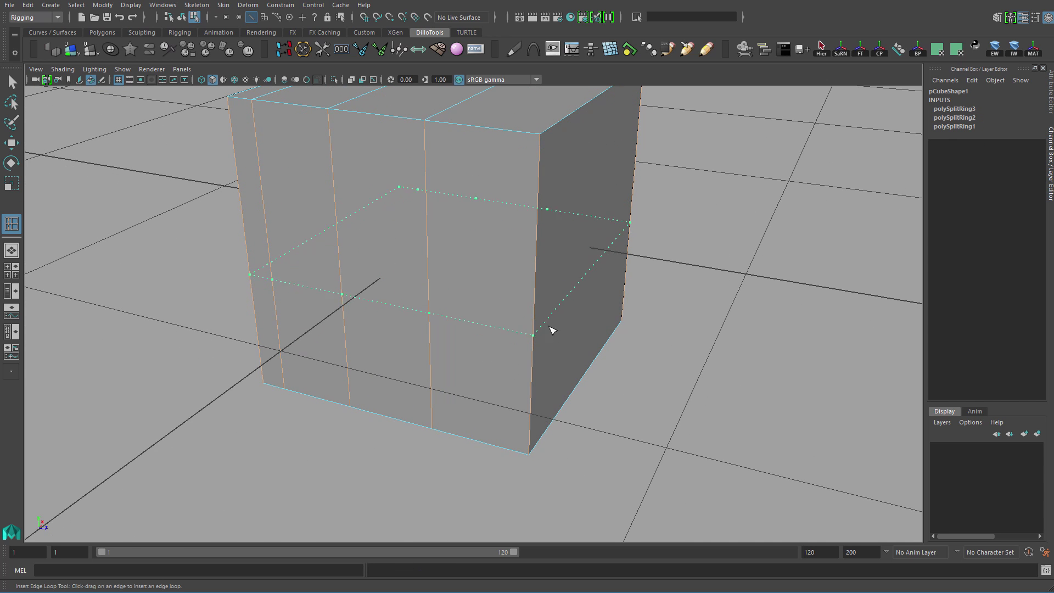
# Insert two horizontal edge loops around the cube and return to the Select tool.
pyautogui.click(544, 237)
pyautogui.keyDown('alt'); pyautogui.moveTo(545, 237); pyautogui.dragTo(441, 318); pyautogui.keyUp('alt')
pyautogui.keyDown('alt'); pyautogui.moveTo(527, 275); pyautogui.dragTo(474, 289); pyautogui.keyUp('alt')
pyautogui.press('q')
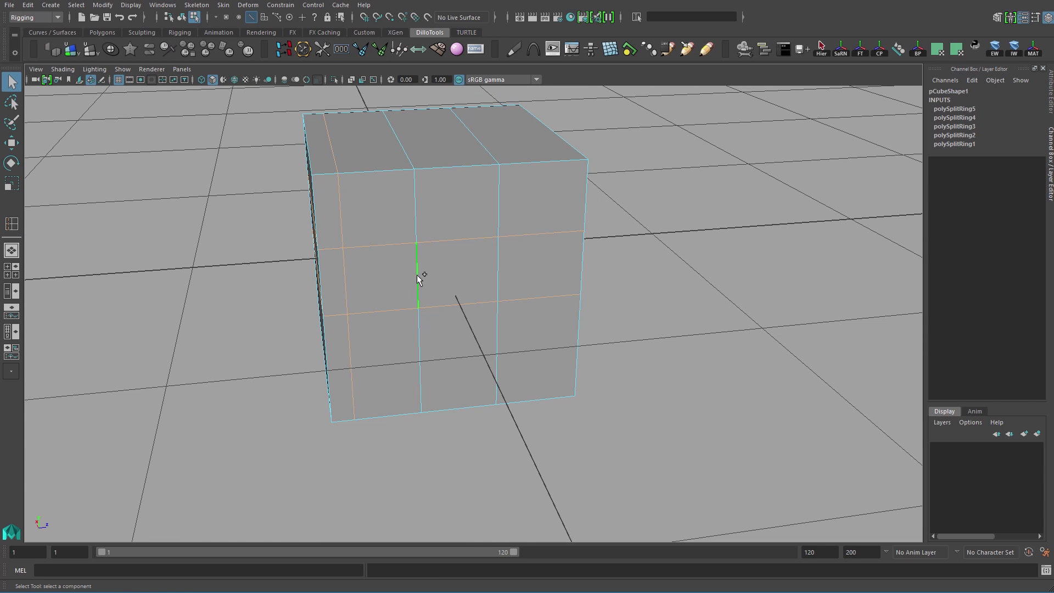
# Select all the inserted edge loops and remove them with a plain delete.
pyautogui.moveTo(493, 271)
pyautogui.keyDown('alt'); pyautogui.mouseDown()
pyautogui.moveTo(522, 283)
pyautogui.moveTo(353, 278)
pyautogui.moveTo(566, 291)
pyautogui.moveTo(480, 266)
pyautogui.moveTo(266, 264)
pyautogui.moveTo(553, 267)
pyautogui.moveTo(471, 265)
pyautogui.moveTo(521, 275)
pyautogui.moveTo(508, 282)
pyautogui.moveTo(290, 260)
pyautogui.moveTo(297, 297)
pyautogui.moveTo(506, 276)
pyautogui.moveTo(472, 281)
pyautogui.moveTo(489, 324)
pyautogui.moveTo(327, 287)
pyautogui.moveTo(507, 281)
pyautogui.moveTo(489, 292)
pyautogui.moveTo(480, 320)
pyautogui.moveTo(361, 297)
pyautogui.moveTo(429, 289)
pyautogui.moveTo(506, 299)
pyautogui.moveTo(494, 294)
pyautogui.moveTo(505, 278)
pyautogui.mouseUp(); pyautogui.keyUp('alt')
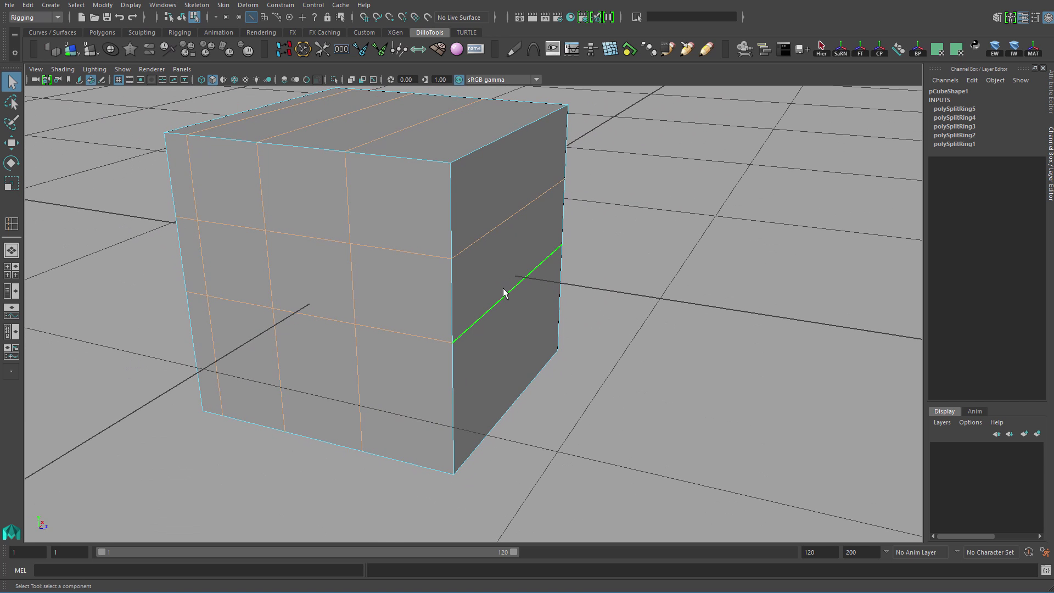
pyautogui.press('Delete')
pyautogui.keyDown('alt'); pyautogui.moveTo(461, 290); pyautogui.dragTo(652, 183); pyautogui.keyUp('alt')
# Undo the trial edits, return to object selection and select the whole cube.
pyautogui.click(499, 200)
pyautogui.hotkey('ctrl', 'z')
pyautogui.click(631, 279)
pyautogui.click(628, 279)
pyautogui.moveTo(626, 281); pyautogui.dragTo(529, 316)
pyautogui.hotkey('ctrl', 'z')
pyautogui.press('q')
pyautogui.moveTo(530, 315); pyautogui.dragTo(635, 196, button='right')
pyautogui.click(634, 197)
pyautogui.click(516, 257)
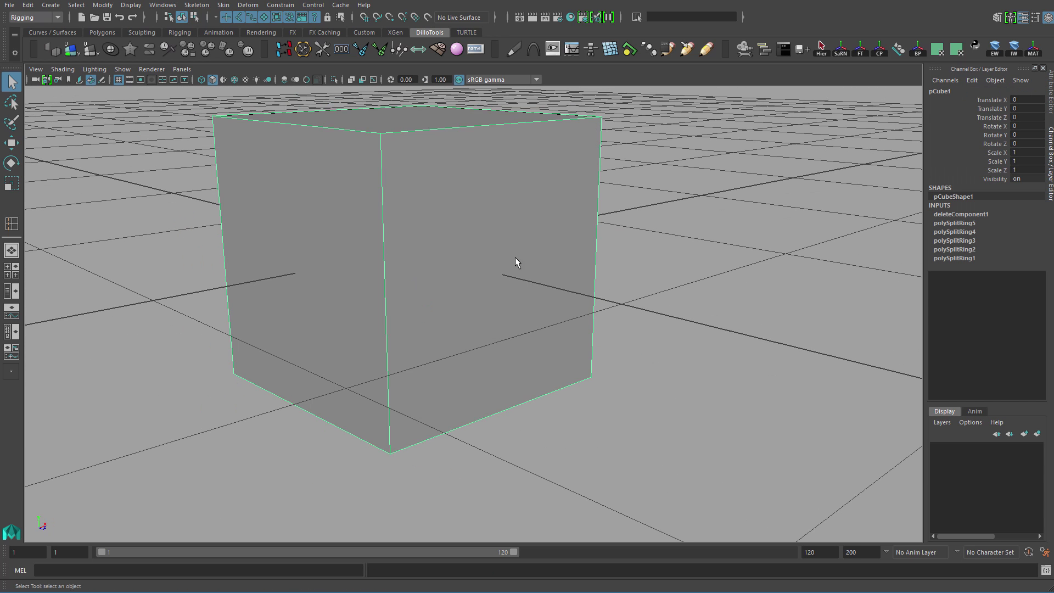
# Switch the cube to vertex selection and examine its edges for leftover vertices.
pyautogui.hotkey('ctrl', 'F11')
pyautogui.click(519, 260)
pyautogui.keyDown('alt'); pyautogui.moveTo(609, 299); pyautogui.dragTo(568, 303); pyautogui.keyUp('alt')
pyautogui.keyDown('alt'); pyautogui.moveTo(505, 274); pyautogui.dragTo(558, 277); pyautogui.keyUp('alt')
pyautogui.press('F9')
pyautogui.keyDown('alt'); pyautogui.moveTo(374, 281); pyautogui.dragTo(388, 297); pyautogui.keyUp('alt')
# Undo back to the state before the edge loops were deleted.
pyautogui.hotkey('ctrl', 'z')
pyautogui.hotkey('ctrl', 'z')
pyautogui.hotkey('ctrl', 'z')
pyautogui.hotkey('ctrl', 'z')
pyautogui.hotkey('ctrl', 'z')
pyautogui.hotkey('ctrl', 'z')
pyautogui.hotkey('ctrl', 'z')
pyautogui.hotkey('ctrl', 'z')
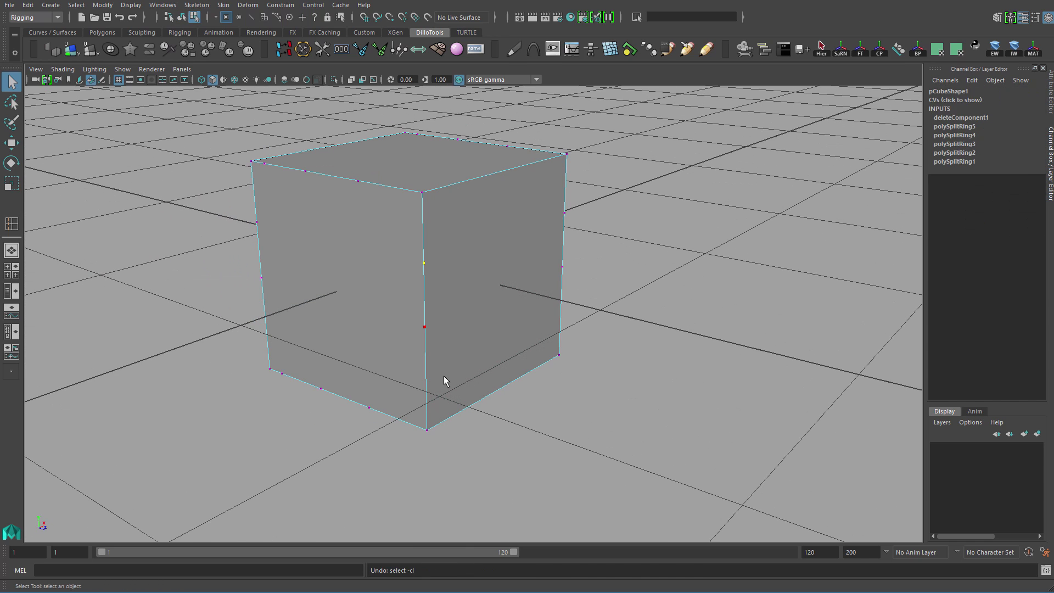
pyautogui.hotkey('ctrl', 'z')
pyautogui.hotkey('ctrl', 'z')
# Select all the inserted edge loops and remove them with the Delete Edge command.
pyautogui.keyDown('alt'); pyautogui.moveTo(379, 357); pyautogui.dragTo(446, 266); pyautogui.keyUp('alt')
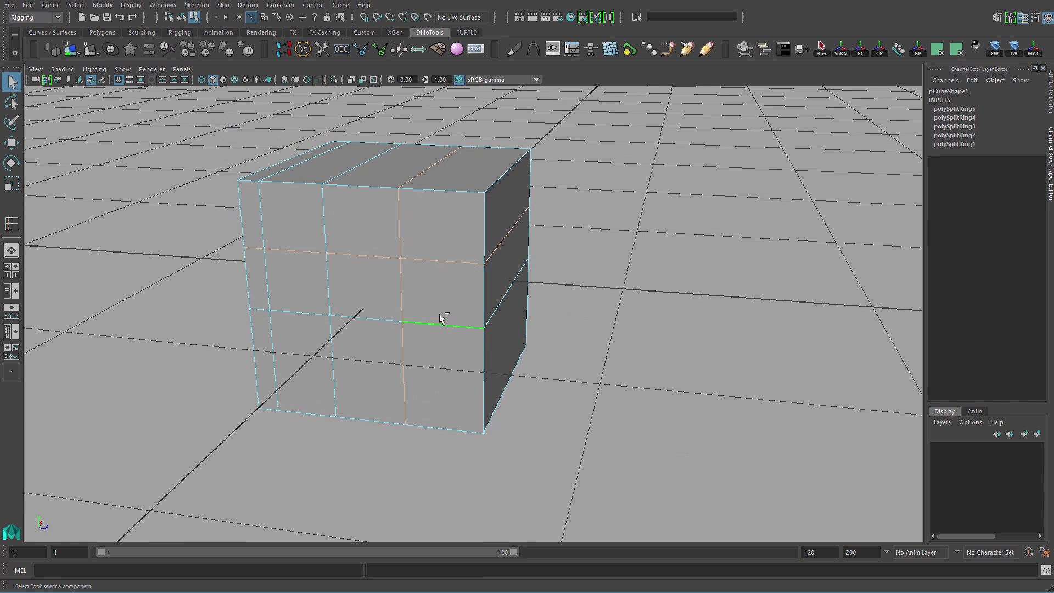
pyautogui.keyDown('alt'); pyautogui.moveTo(277, 288); pyautogui.dragTo(483, 260); pyautogui.keyUp('alt')
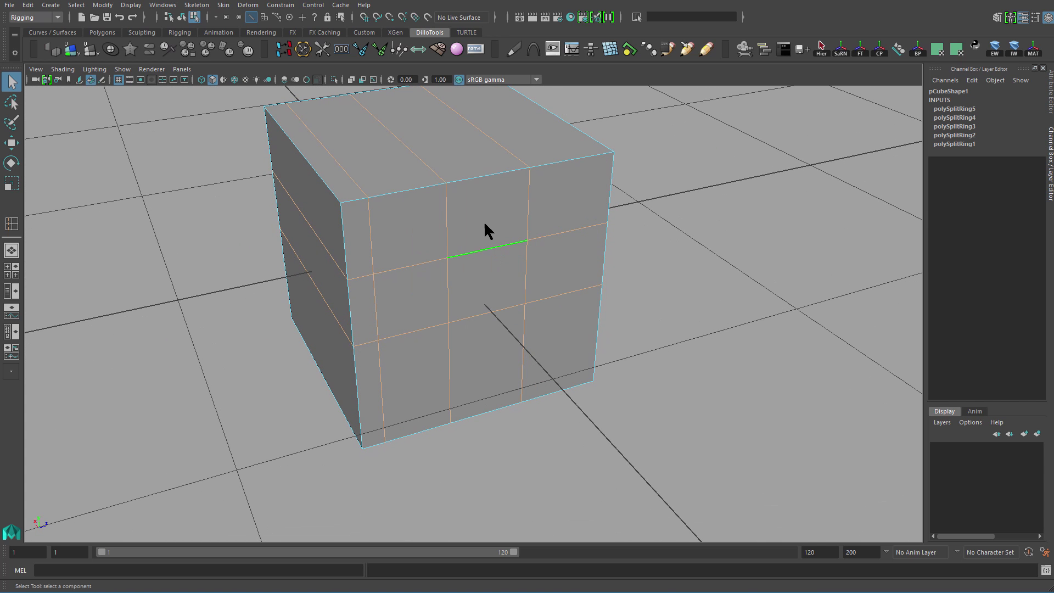
pyautogui.keyDown('shift'); pyautogui.moveTo(484, 223); pyautogui.dragTo(436, 245, button='right'); pyautogui.keyUp('shift')
pyautogui.keyDown('alt'); pyautogui.moveTo(411, 314); pyautogui.dragTo(482, 258); pyautogui.keyUp('alt')
# Return to object selection, select the cube and delete its construction history.
pyautogui.moveTo(482, 258); pyautogui.dragTo(549, 211, button='right')
pyautogui.moveTo(630, 160); pyautogui.dragTo(466, 294)
pyautogui.moveTo(489, 283)
pyautogui.keyDown('alt'); pyautogui.mouseDown()
pyautogui.moveTo(531, 261)
pyautogui.moveTo(483, 255)
pyautogui.moveTo(495, 268)
pyautogui.mouseUp(); pyautogui.keyUp('alt')
pyautogui.hotkey('alt', 'shift', 'd')
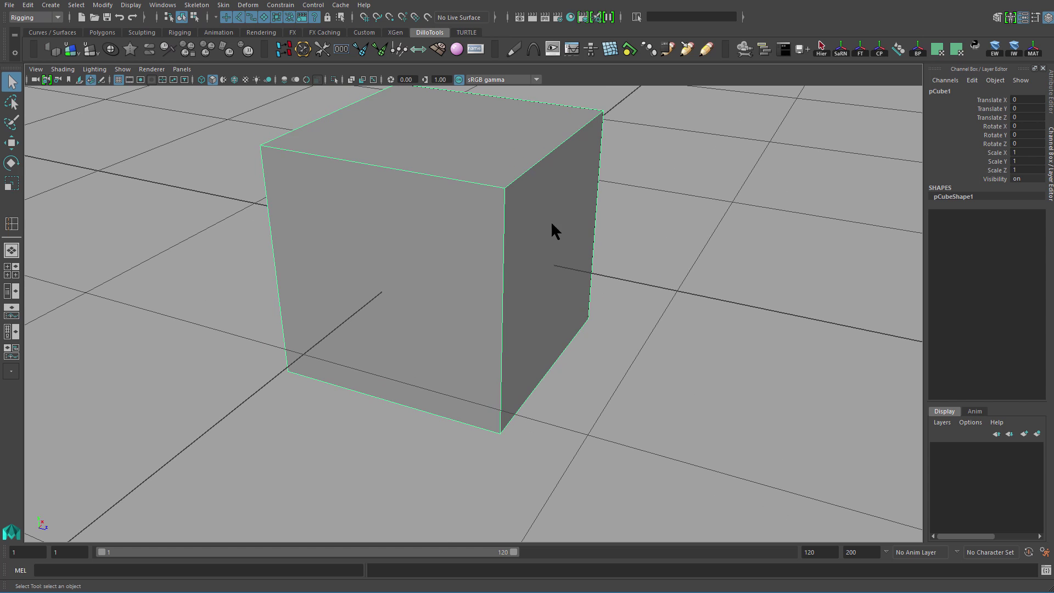
# Insert one edge loop on the cube and remove it with the Delete Edge command.
pyautogui.keyDown('shift'); pyautogui.moveTo(551, 221); pyautogui.dragTo(499, 251, button='right'); pyautogui.keyUp('shift')
pyautogui.press('q')
pyautogui.moveTo(504, 246); pyautogui.dragTo(542, 272)
pyautogui.hotkey('ctrl', 'Delete')
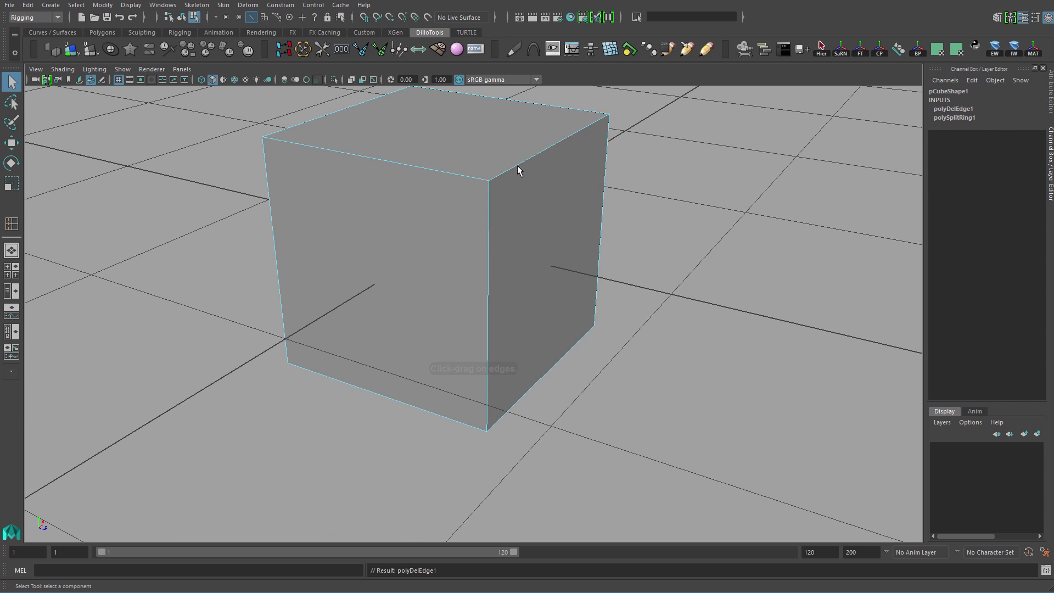
# Try another edge deletion on the cube, undo it and return to object selection with the cube selected.
pyautogui.moveTo(564, 238); pyautogui.dragTo(686, 170, button='right')
pyautogui.click(515, 310)
pyautogui.moveTo(514, 311)
pyautogui.keyDown('alt'); pyautogui.mouseDown()
pyautogui.moveTo(497, 285)
pyautogui.moveTo(527, 346)
pyautogui.moveTo(533, 301)
pyautogui.mouseUp(); pyautogui.keyUp('alt')
pyautogui.click(359, 189)
pyautogui.moveTo(360, 185); pyautogui.dragTo(437, 254)
pyautogui.keyDown('alt'); pyautogui.moveTo(438, 253); pyautogui.dragTo(459, 96); pyautogui.keyUp('alt')
pyautogui.hotkey('ctrl', 'Delete')
pyautogui.keyDown('alt'); pyautogui.moveTo(491, 354); pyautogui.dragTo(567, 240); pyautogui.keyUp('alt')
pyautogui.hotkey('ctrl', 'z')
pyautogui.press('F8')
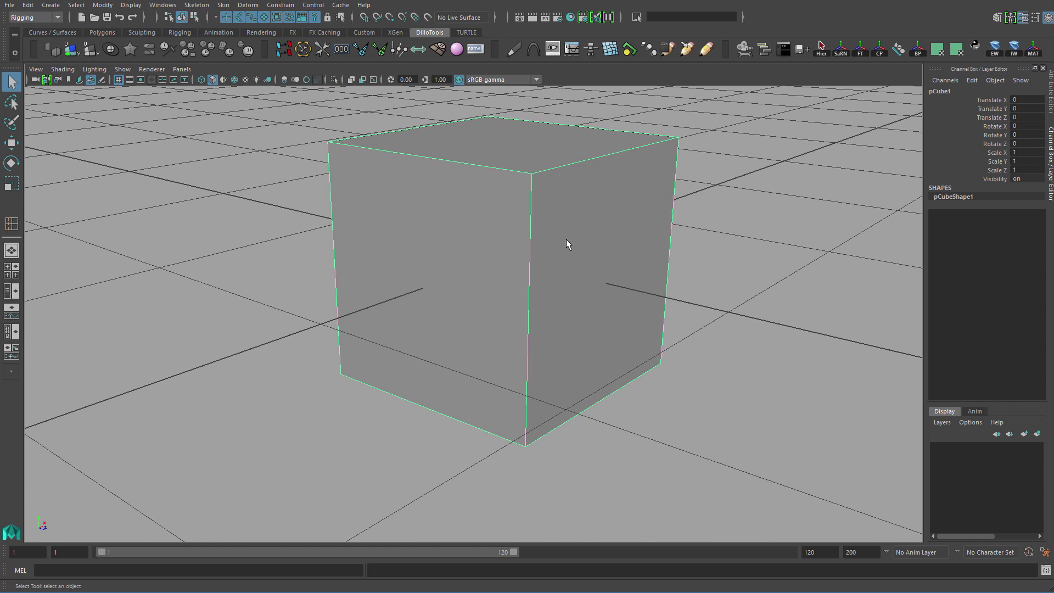
# Insert four horizontal edge loops one after another down the cube and undo them all.
pyautogui.keyDown('shift'); pyautogui.moveTo(562, 222); pyautogui.dragTo(478, 247, button='right'); pyautogui.keyUp('shift')
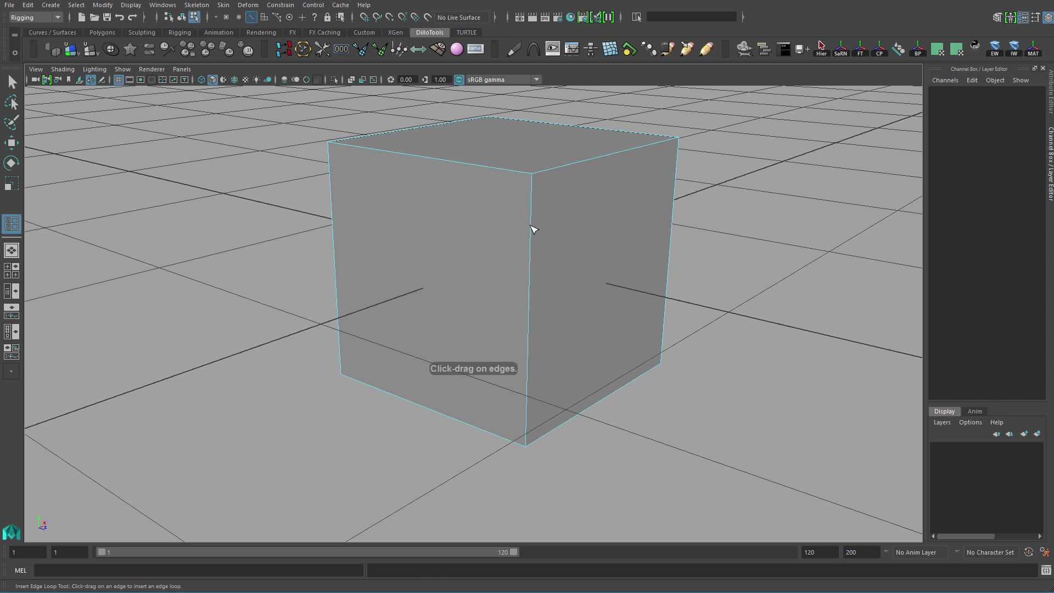
pyautogui.click(534, 217)
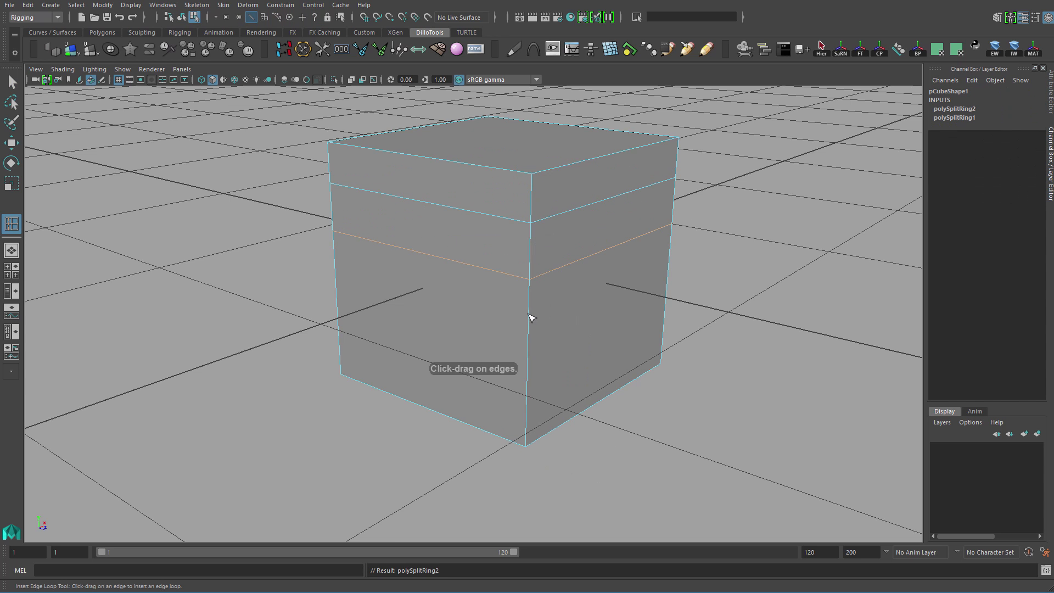
pyautogui.moveTo(528, 383); pyautogui.dragTo(553, 339)
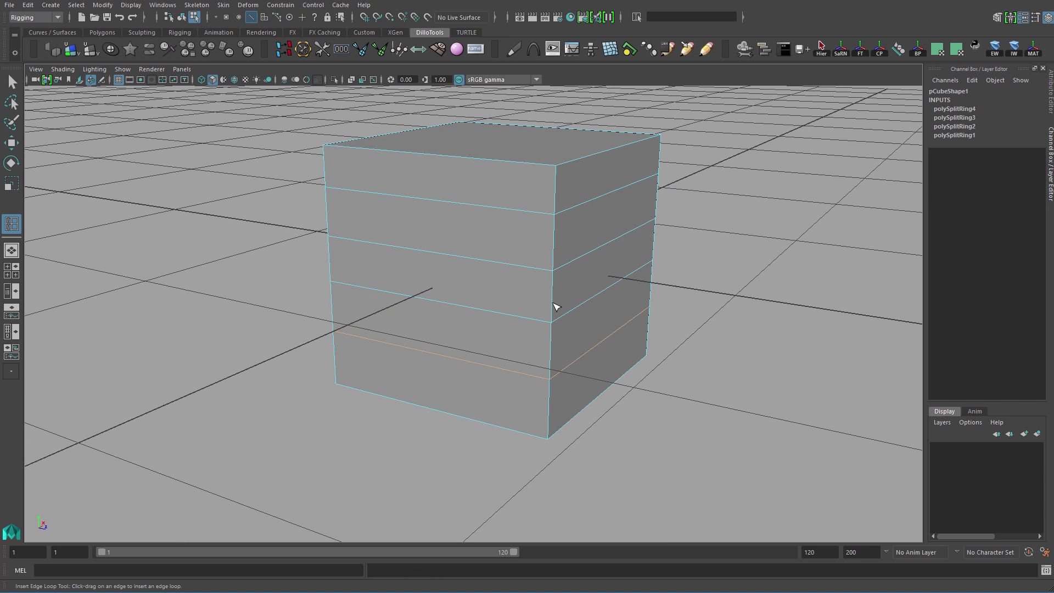
pyautogui.hotkey('ctrl', 'z')
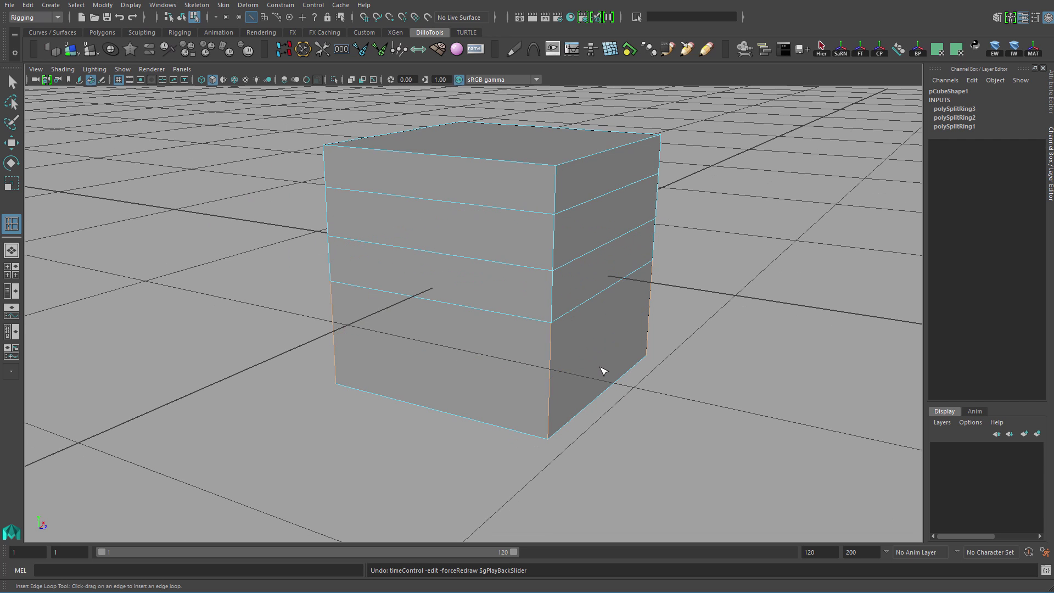
pyautogui.hotkey('ctrl', 'z')
# Set the Insert Edge Loop Tool to insert two evenly spaced edge loops at a time.
pyautogui.keyDown('alt'); pyautogui.moveTo(574, 360); pyautogui.dragTo(508, 281); pyautogui.keyUp('alt')
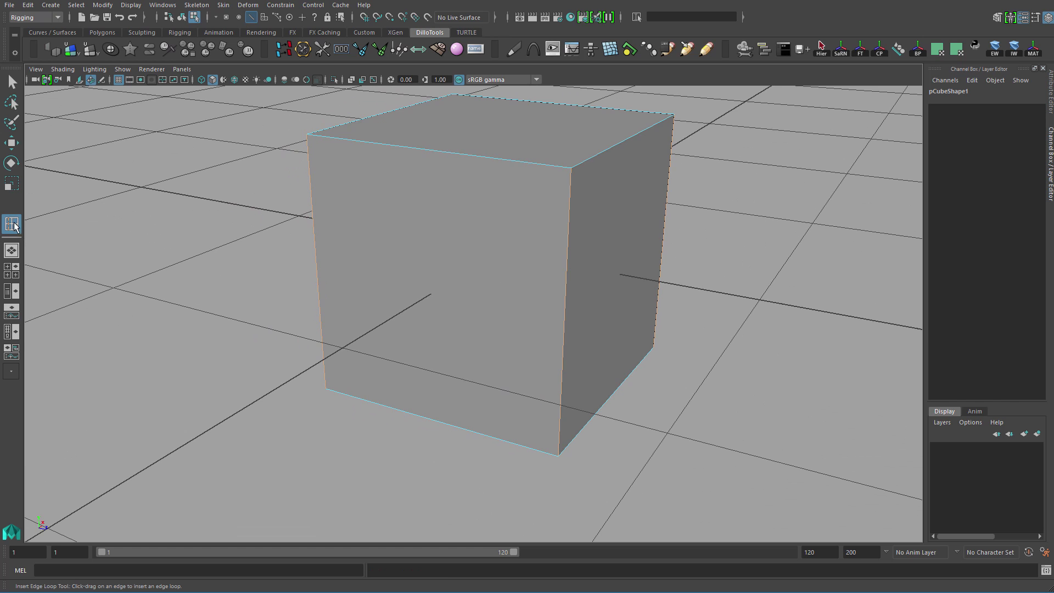
pyautogui.keyDown('alt'); pyautogui.moveTo(413, 275); pyautogui.dragTo(515, 259); pyautogui.keyUp('alt')
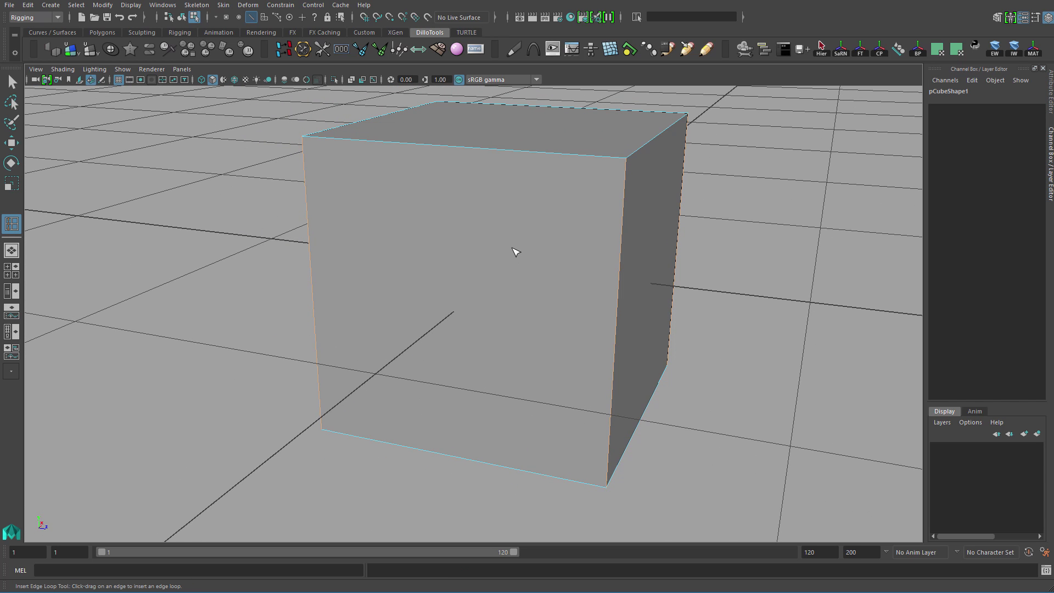
pyautogui.keyDown('shift'); pyautogui.rightClick(505, 230); pyautogui.keyUp('shift')
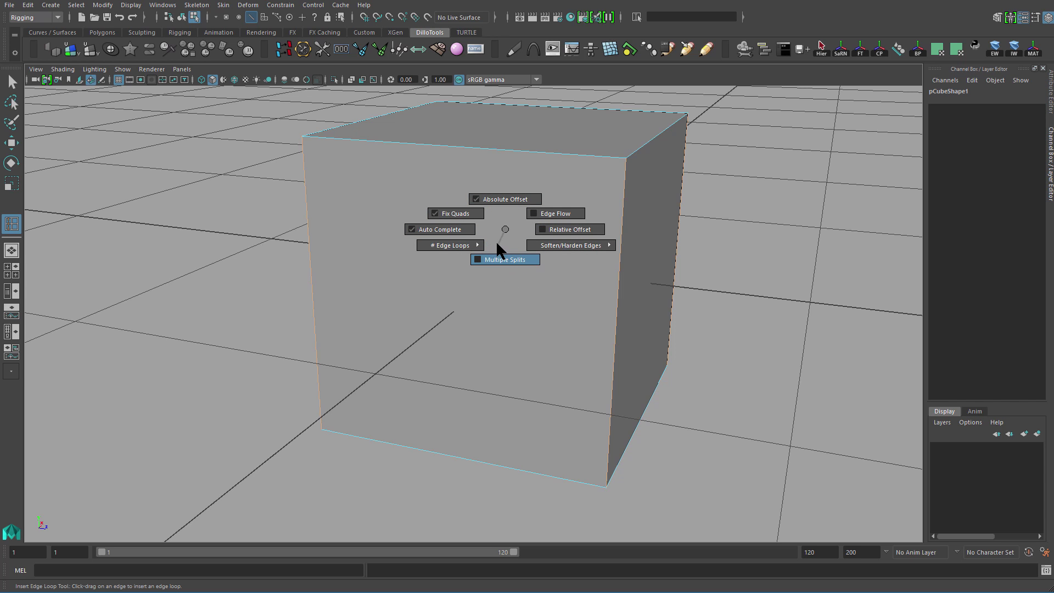
pyautogui.moveTo(465, 247)
pyautogui.keyDown('shift'); pyautogui.moveTo(466, 247); pyautogui.dragTo(384, 195, button='right'); pyautogui.keyUp('shift')
# Insert paired edge loops across the cube in two directions and undo them all.
pyautogui.keyDown('alt'); pyautogui.moveTo(492, 199); pyautogui.dragTo(557, 231); pyautogui.keyUp('alt')
pyautogui.click(553, 181)
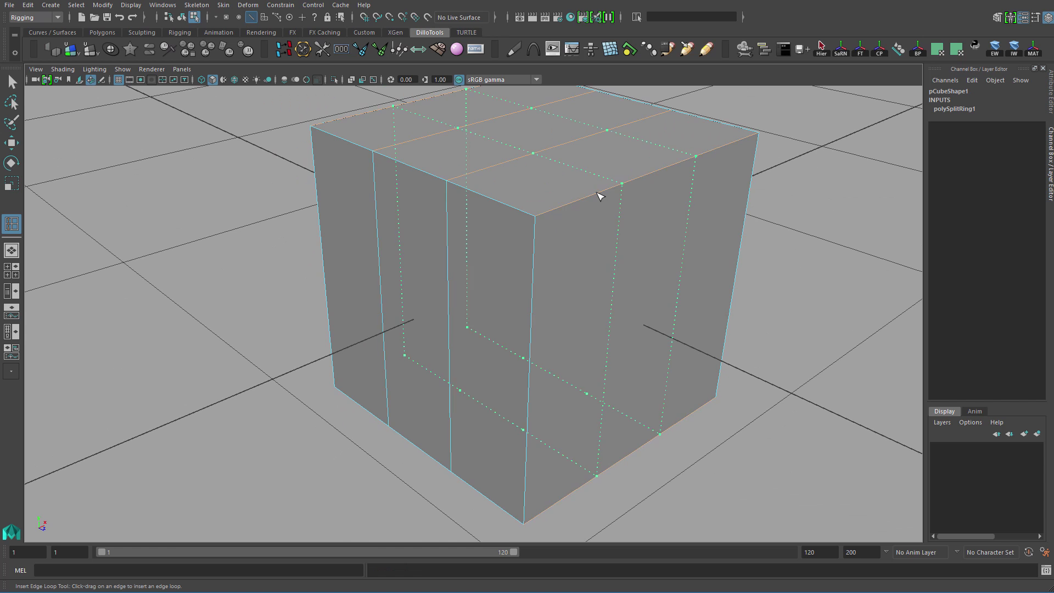
pyautogui.click(597, 192)
pyautogui.keyDown('alt'); pyautogui.moveTo(599, 221); pyautogui.dragTo(438, 236); pyautogui.keyUp('alt')
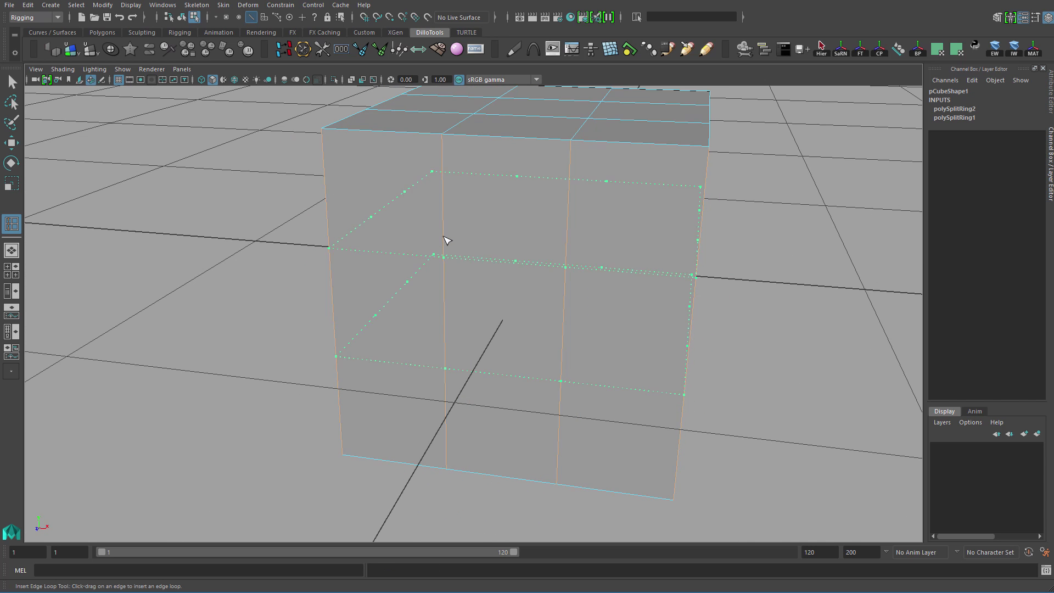
pyautogui.hotkey('ctrl', 'z')
pyautogui.hotkey('ctrl', 'z')
pyautogui.hotkey('ctrl', 'z')
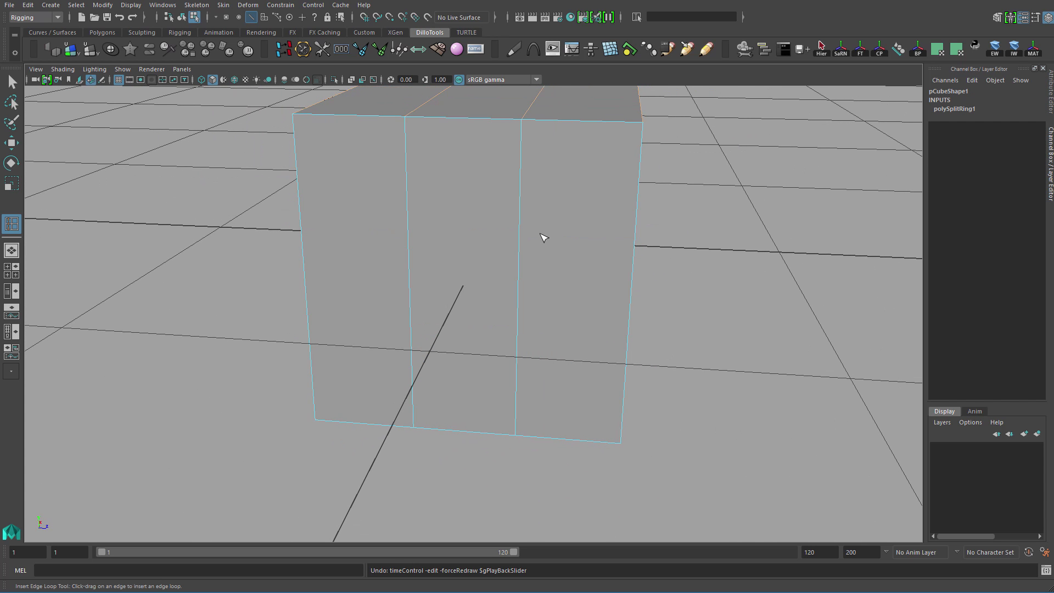
pyautogui.hotkey('ctrl', 'z')
pyautogui.moveTo(499, 224)
pyautogui.keyDown('alt'); pyautogui.mouseDown()
pyautogui.moveTo(503, 253)
pyautogui.moveTo(508, 224)
pyautogui.mouseUp(); pyautogui.keyUp('alt')
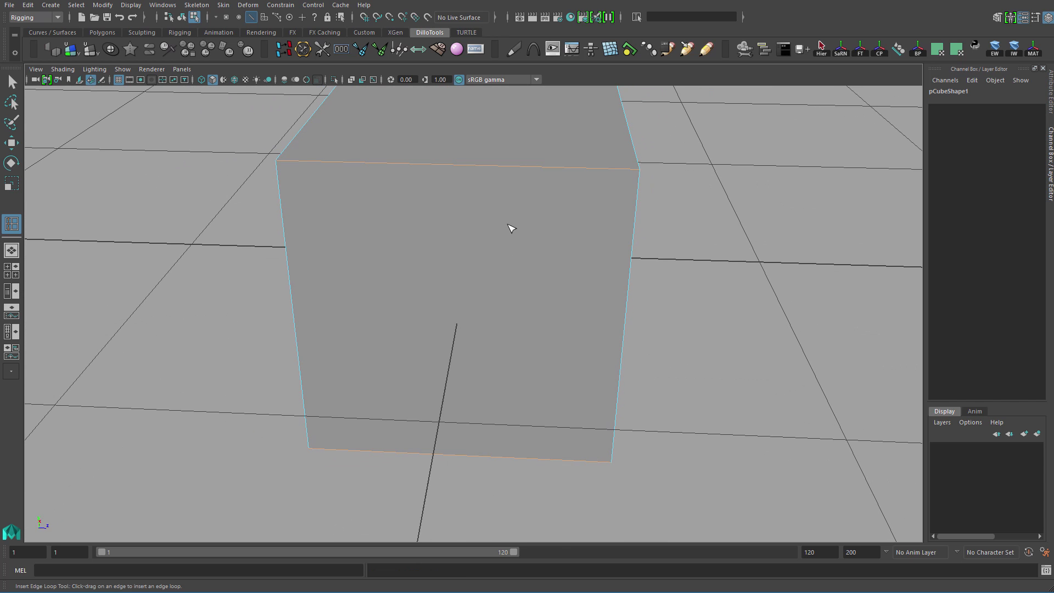
# Change the edge loop insertion mode, try a loop across the cube's front and undo it.
pyautogui.keyDown('ctrl'); pyautogui.keyDown('shift'); pyautogui.moveTo(507, 223); pyautogui.dragTo(472, 261, button='right'); pyautogui.keyUp('shift'); pyautogui.keyUp('ctrl')
pyautogui.moveTo(494, 167); pyautogui.dragTo(513, 194)
pyautogui.keyDown('alt'); pyautogui.moveTo(533, 228); pyautogui.dragTo(478, 228); pyautogui.keyUp('alt')
pyautogui.hotkey('ctrl', 'z')
# Set the Insert Edge Loop Tool to equal distance from edge, insert four single loops across the cube and undo them all.
pyautogui.keyDown('ctrl'); pyautogui.keyDown('shift'); pyautogui.moveTo(517, 193); pyautogui.dragTo(514, 136, button='right'); pyautogui.keyUp('shift'); pyautogui.keyUp('ctrl')
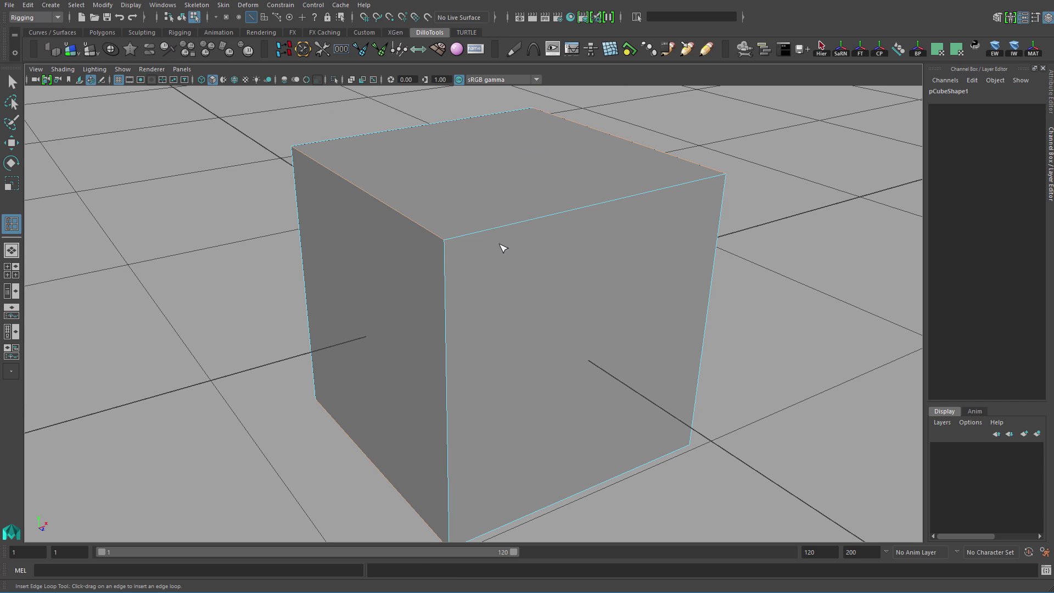
pyautogui.click(497, 230)
pyautogui.click(562, 214)
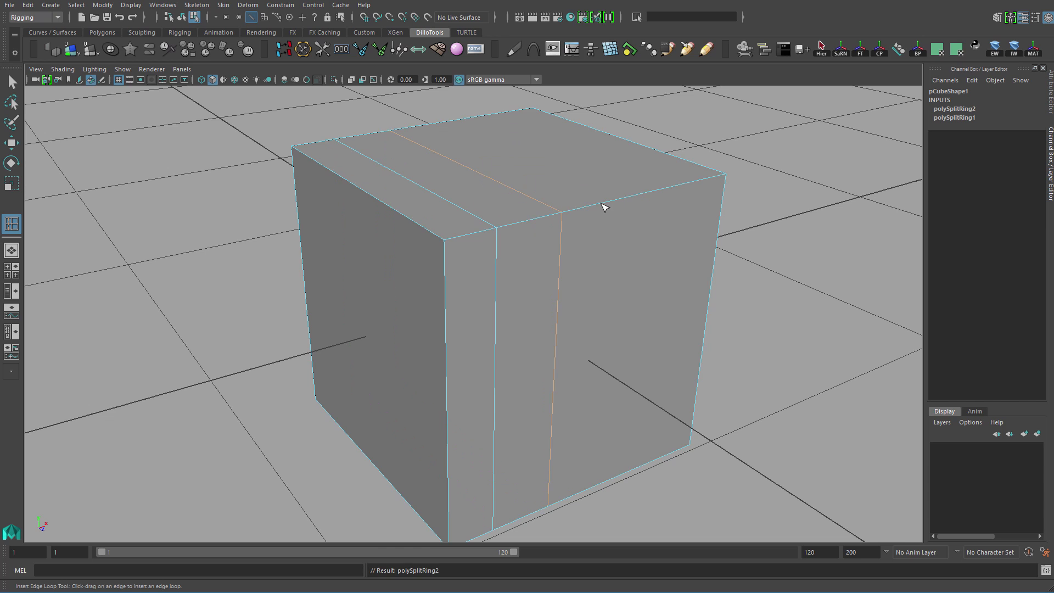
pyautogui.click(621, 199)
pyautogui.click(674, 188)
pyautogui.hotkey('ctrl', 'z')
pyautogui.hotkey('ctrl', 'z')
pyautogui.hotkey('ctrl', 'z')
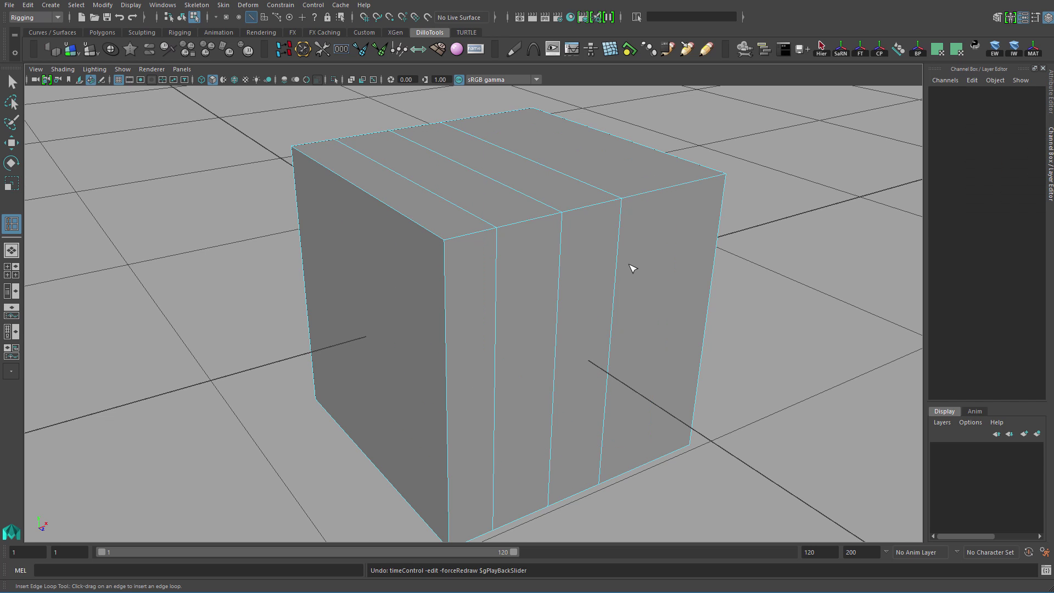
pyautogui.hotkey('ctrl', 'z')
# Leave the Insert Edge Loop Tool, return to object selection and reselect the cube.
pyautogui.keyDown('alt'); pyautogui.moveTo(330, 242); pyautogui.dragTo(434, 253); pyautogui.keyUp('alt')
pyautogui.press('q')
pyautogui.moveTo(388, 254); pyautogui.dragTo(461, 194, button='right')
pyautogui.click(635, 155)
pyautogui.click(351, 273)
# Switch to the Modeling menu set and open the Insert Edge Loop Tool's settings.
pyautogui.keyDown('alt'); pyautogui.moveTo(351, 274); pyautogui.dragTo(65, 251); pyautogui.keyUp('alt')
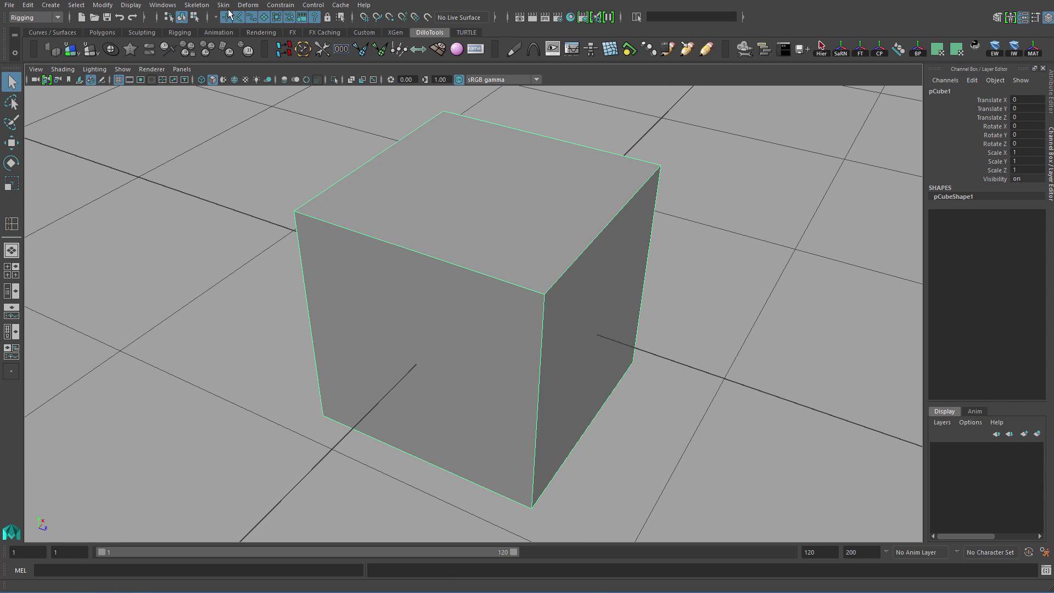
pyautogui.click(54, 16)
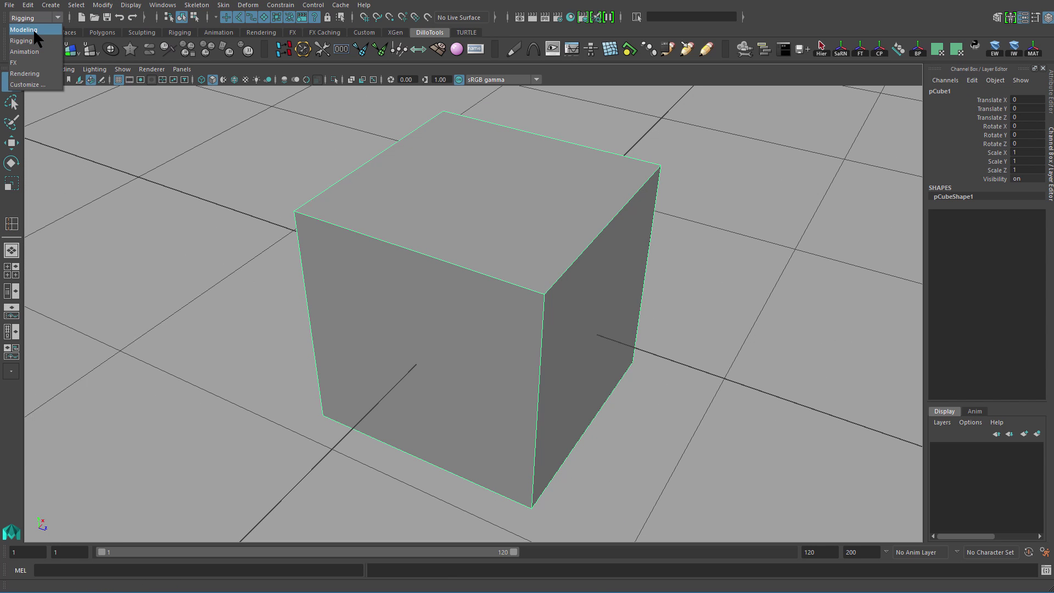
pyautogui.click(38, 29)
pyautogui.click(217, 6)
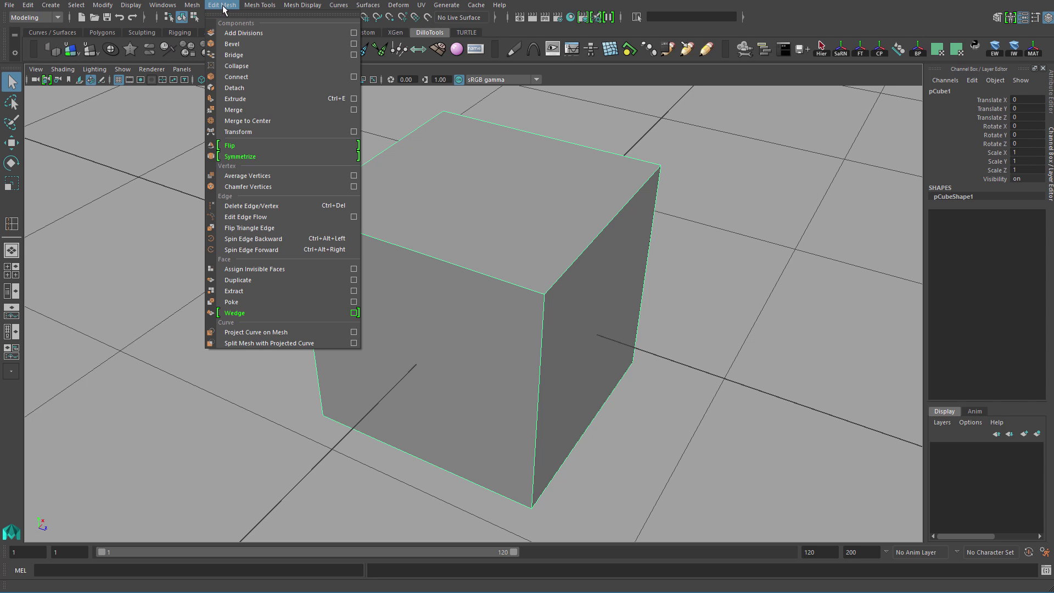
pyautogui.moveTo(254, 7)
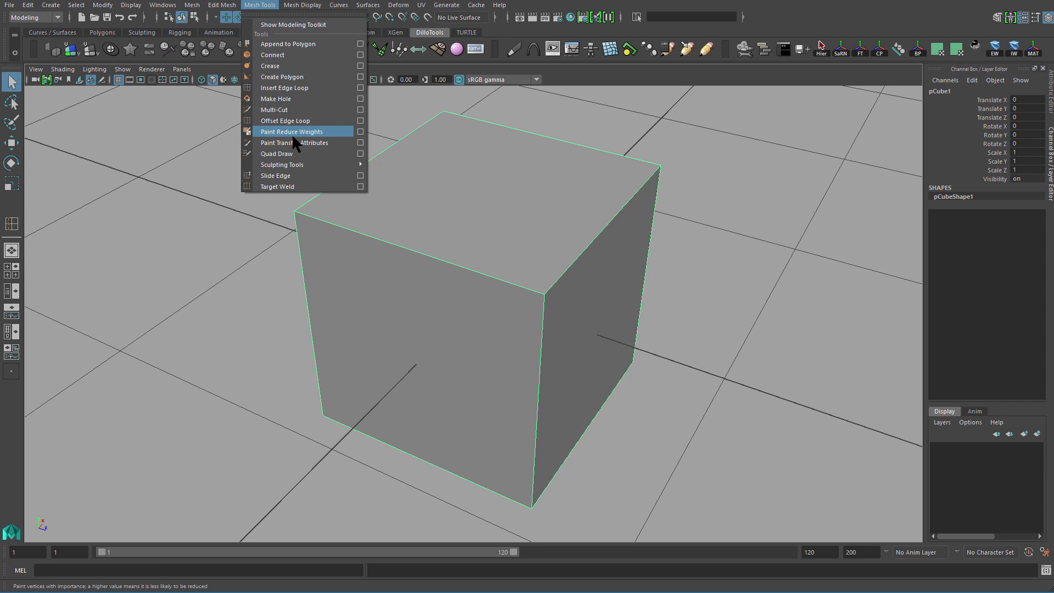
pyautogui.moveTo(285, 166)
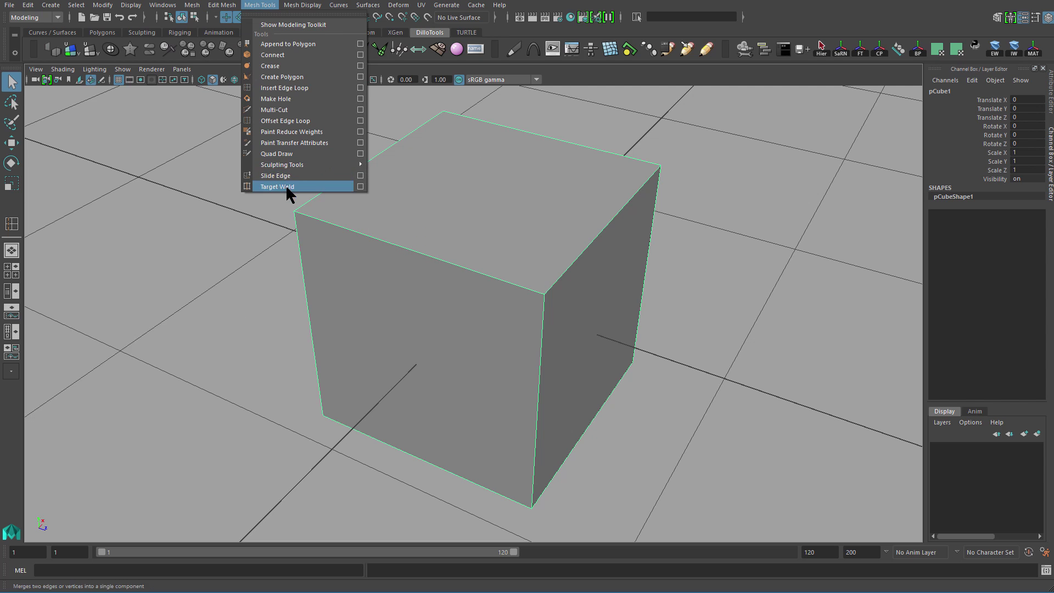
pyautogui.click(361, 87)
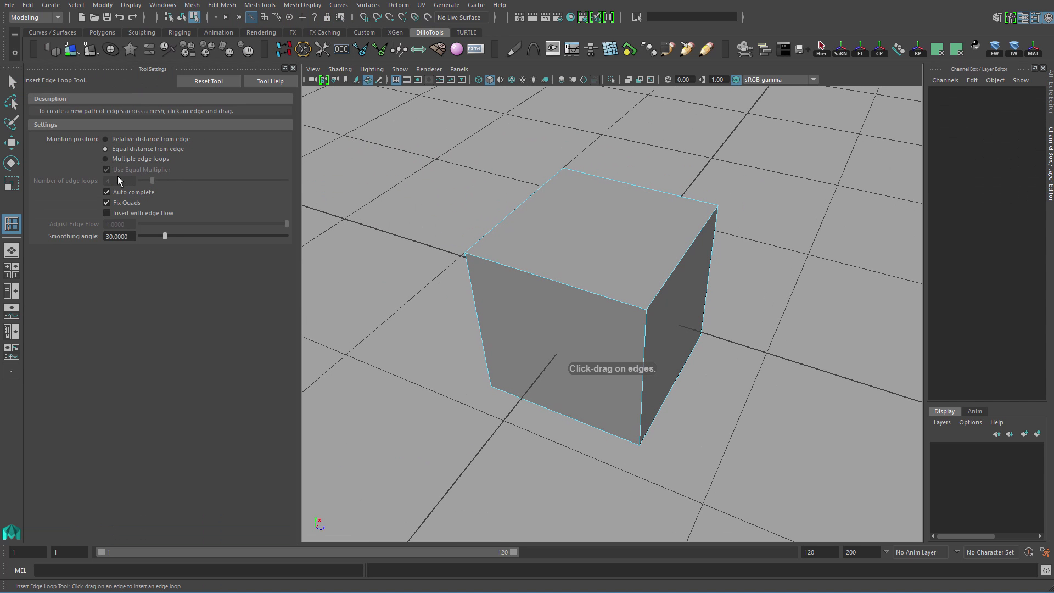
# Set the tool to multiple edge loops with a count of 50, insert them across the cube and undo them.
pyautogui.click(134, 158)
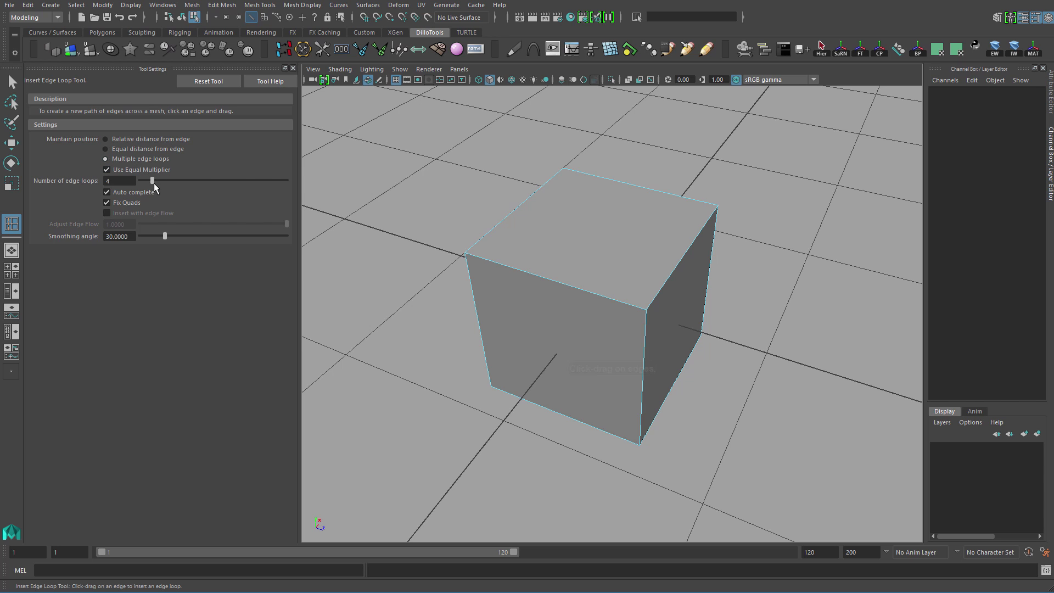
pyautogui.moveTo(161, 180); pyautogui.dragTo(253, 181)
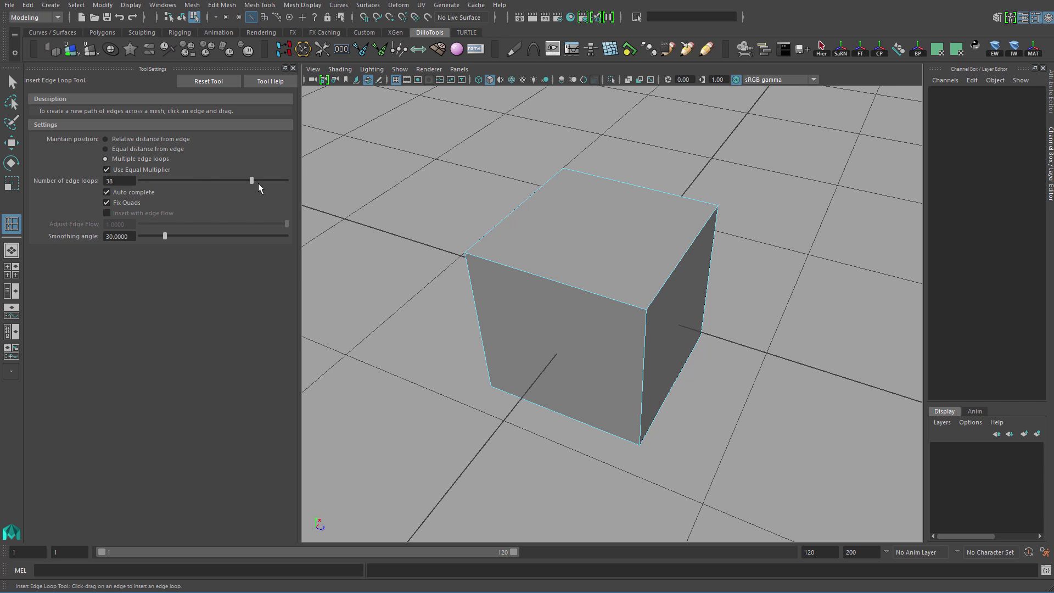
pyautogui.click(503, 264)
pyautogui.scroll(5, 518, 306)
pyautogui.hotkey('ctrl', 'z')
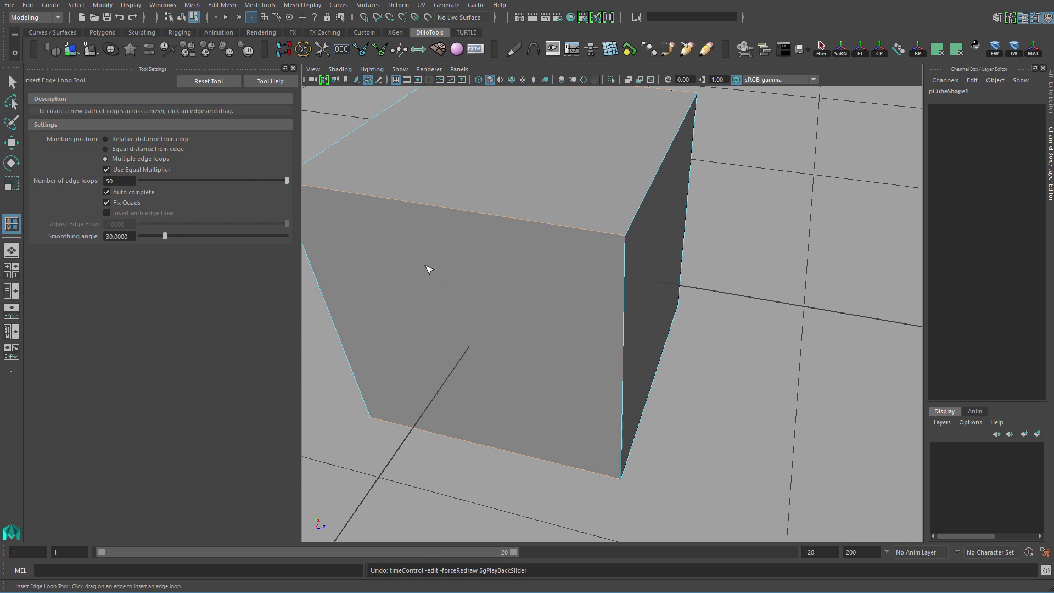
# Set the Insert Edge Loop Tool to maintain relative distance from edge and close its settings.
pyautogui.scroll(-3, 429, 269)
pyautogui.click(168, 138)
pyautogui.keyDown('alt'); pyautogui.moveTo(431, 265); pyautogui.dragTo(411, 209); pyautogui.keyUp('alt')
pyautogui.keyDown('alt'); pyautogui.moveTo(410, 209); pyautogui.dragTo(391, 240, button='right'); pyautogui.keyUp('alt')
pyautogui.keyDown('alt'); pyautogui.moveTo(390, 240); pyautogui.dragTo(395, 209); pyautogui.keyUp('alt')
pyautogui.keyDown('alt'); pyautogui.moveTo(395, 209); pyautogui.dragTo(357, 206, button='right'); pyautogui.keyUp('alt')
pyautogui.click(293, 68)
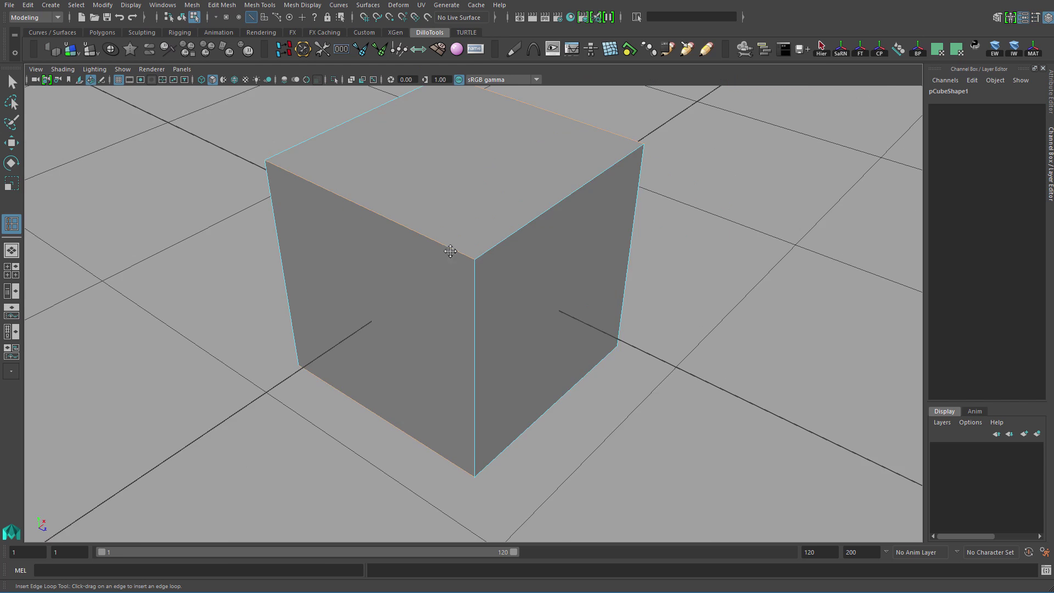
# Switch to face selection and select one side face of the cube.
pyautogui.scroll(-2, 607, 278)
pyautogui.moveTo(621, 290); pyautogui.dragTo(481, 170)
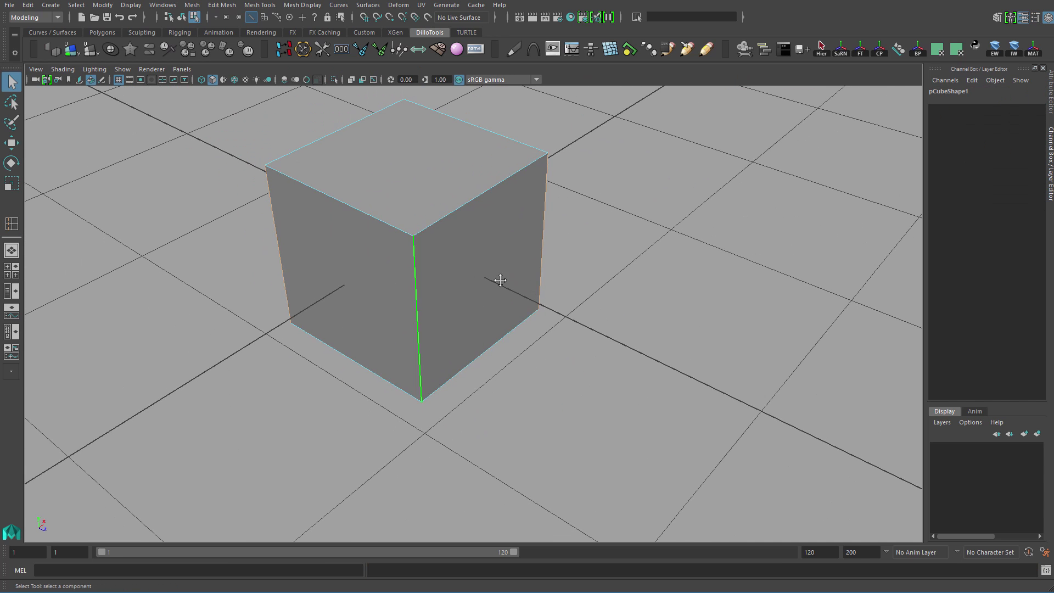
pyautogui.keyDown('alt'); pyautogui.moveTo(494, 282); pyautogui.dragTo(581, 149); pyautogui.keyUp('alt')
pyautogui.press('q')
pyautogui.press('F11')
pyautogui.keyDown('alt'); pyautogui.moveTo(459, 242); pyautogui.dragTo(506, 263); pyautogui.keyUp('alt')
pyautogui.click(505, 263)
pyautogui.keyDown('alt'); pyautogui.moveTo(578, 269); pyautogui.dragTo(537, 294); pyautogui.keyUp('alt')
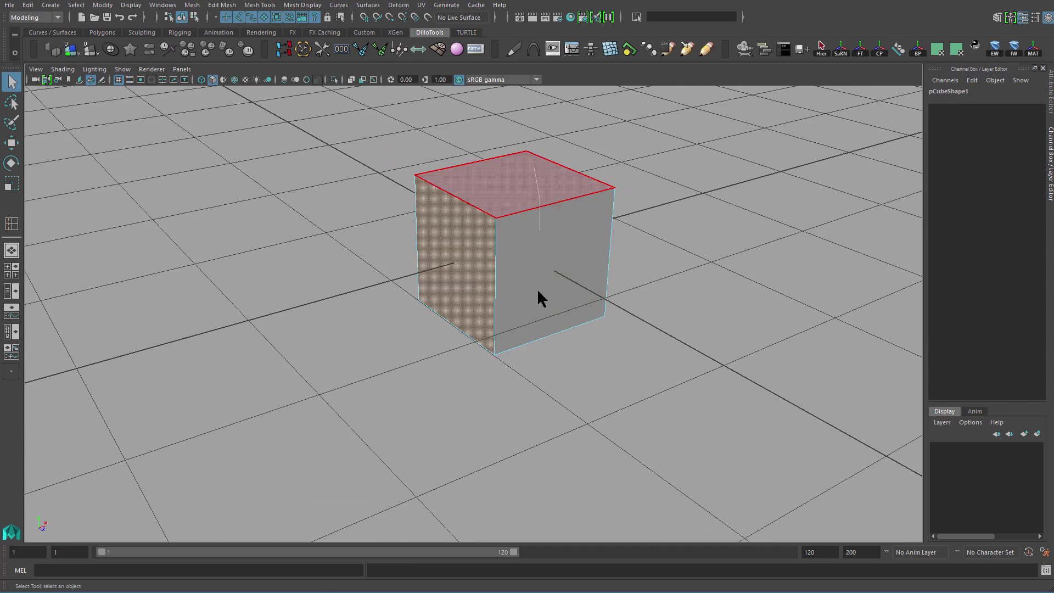
pyautogui.hotkey('ctrl', 'e')
pyautogui.press('w')
pyautogui.hotkey('ctrl', 'z')
pyautogui.keyDown('alt'); pyautogui.moveTo(465, 276); pyautogui.dragTo(440, 306); pyautogui.keyUp('alt')
pyautogui.hotkey('ctrl', 'z')
# Extrude the cube's side face and pull it outward and downward into a sloping segment.
pyautogui.click(470, 288)
pyautogui.hotkey('ctrl', 'e')
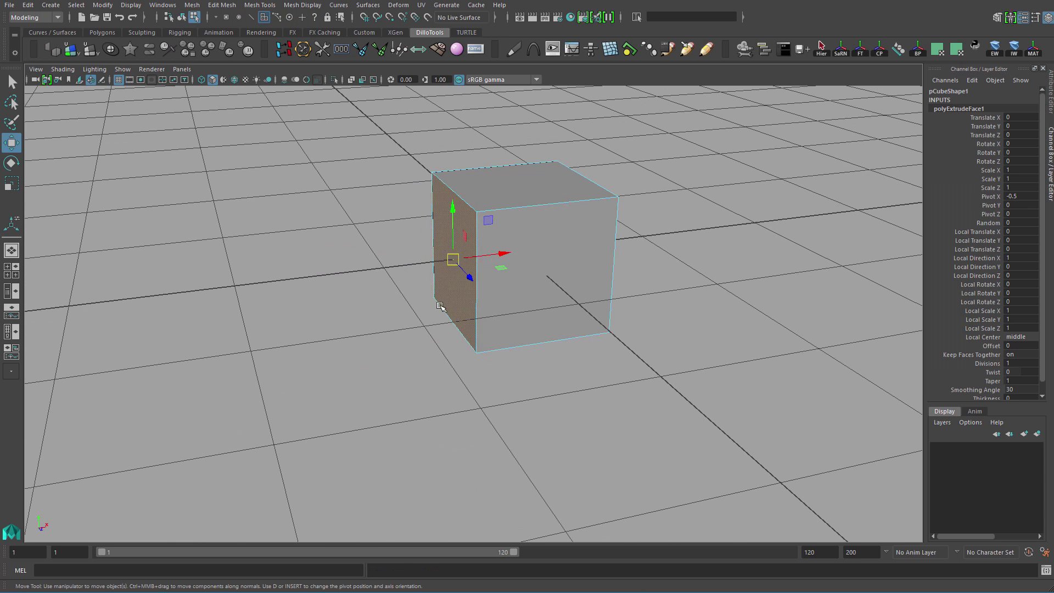
pyautogui.moveTo(506, 251); pyautogui.dragTo(275, 283)
pyautogui.hotkey('ctrl', '>')
pyautogui.hotkey('ctrl', 'z')
# Rotate the extruded end face to tilt it and move it slightly back toward the cube and down.
pyautogui.press('e')
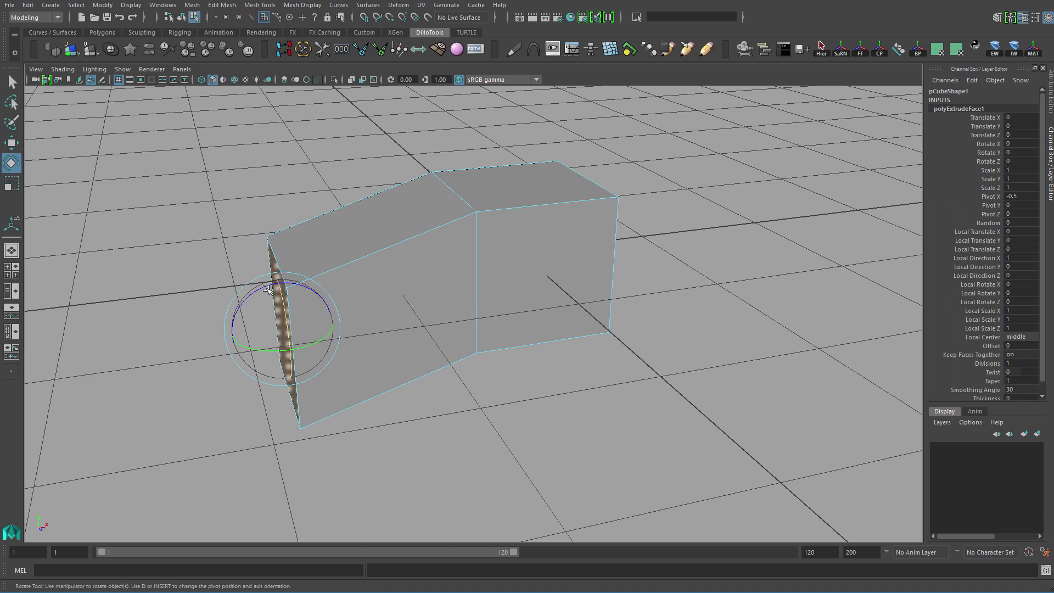
pyautogui.moveTo(240, 313); pyautogui.dragTo(242, 316)
pyautogui.keyDown('alt'); pyautogui.moveTo(269, 335); pyautogui.dragTo(343, 270); pyautogui.keyUp('alt')
pyautogui.press('w')
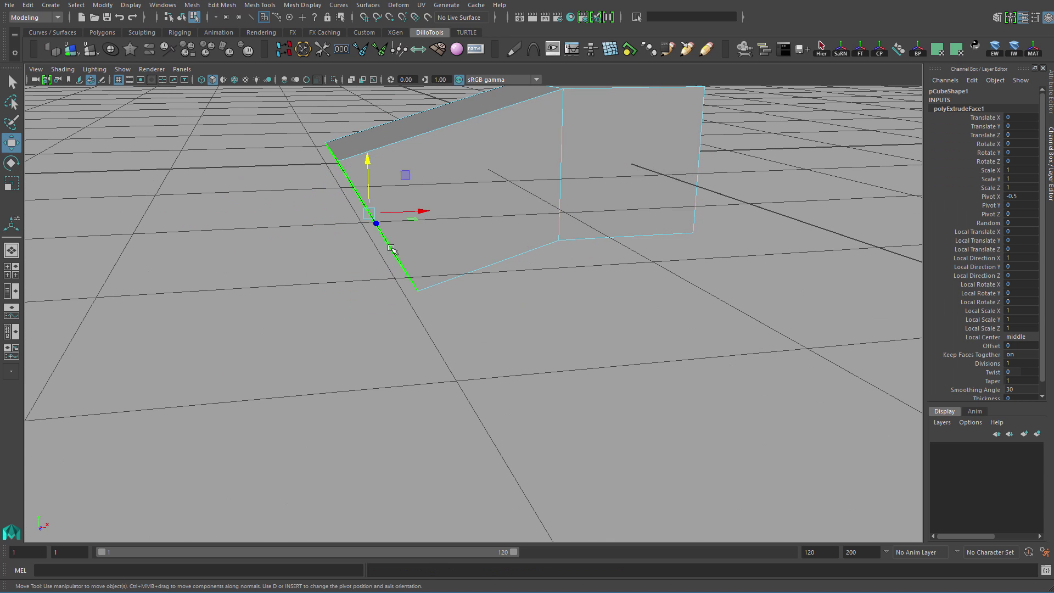
pyautogui.moveTo(422, 213); pyautogui.dragTo(459, 210)
pyautogui.moveTo(404, 164); pyautogui.dragTo(405, 179)
# Extrude the tilted end face again and pull it outward and down to form a bent second segment.
pyautogui.hotkey('ctrl', 'e')
pyautogui.press('w')
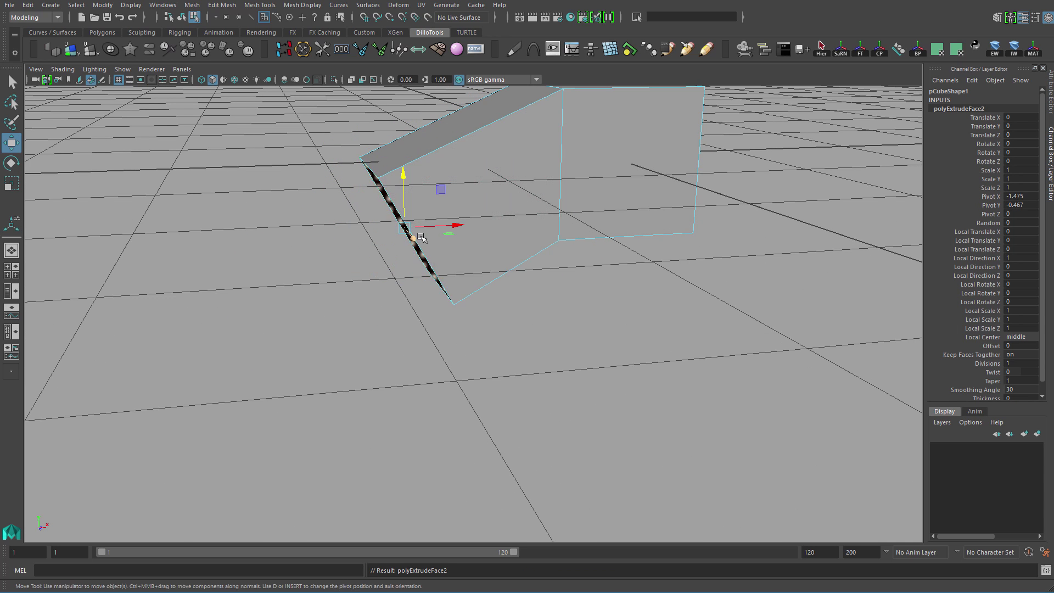
pyautogui.keyDown('alt'); pyautogui.moveTo(419, 235); pyautogui.dragTo(385, 241); pyautogui.keyUp('alt')
pyautogui.moveTo(462, 225); pyautogui.dragTo(379, 227)
pyautogui.moveTo(321, 175); pyautogui.dragTo(604, 215)
pyautogui.press('e')
pyautogui.press('w')
# Insert an edge loop through the middle of the first extruded segment and toggle the smooth preview on and off.
pyautogui.press('q')
pyautogui.press('F8')
pyautogui.keyDown('alt'); pyautogui.moveTo(572, 259); pyautogui.dragTo(519, 212); pyautogui.keyUp('alt')
pyautogui.keyDown('shift'); pyautogui.moveTo(520, 212); pyautogui.dragTo(469, 235, button='right'); pyautogui.keyUp('shift')
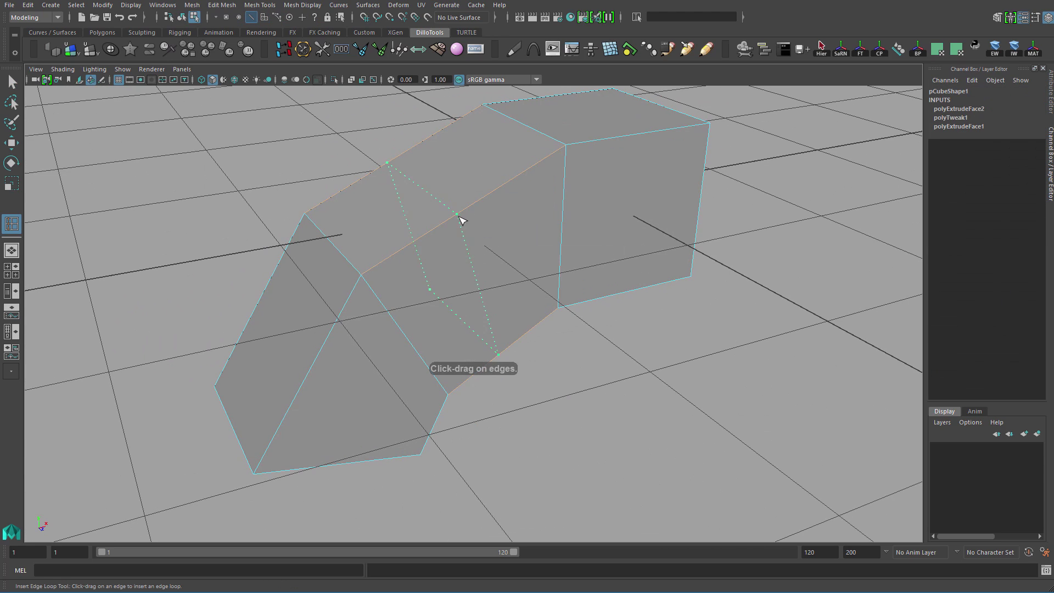
pyautogui.click(481, 218)
pyautogui.keyDown('alt'); pyautogui.moveTo(485, 236); pyautogui.dragTo(477, 190); pyautogui.keyUp('alt')
pyautogui.press('3')
pyautogui.press('1')
# Delete the inserted edge loop together with its vertices and return to object selection.
pyautogui.press('q')
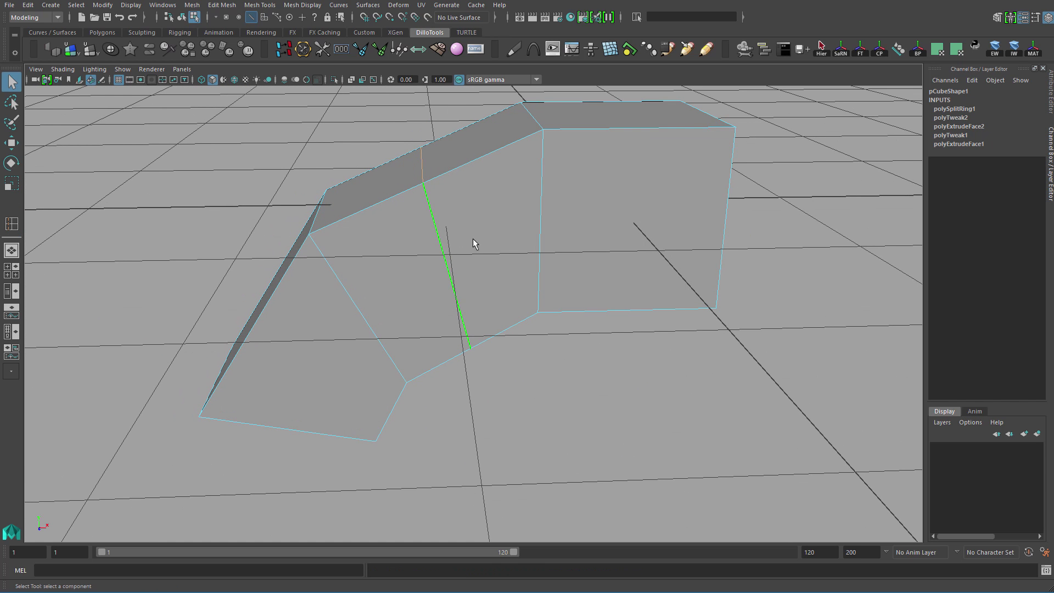
pyautogui.keyDown('alt'); pyautogui.moveTo(488, 244); pyautogui.dragTo(467, 263); pyautogui.keyUp('alt')
pyautogui.hotkey('ctrl', 'Delete')
pyautogui.press('w')
pyautogui.press('q')
pyautogui.moveTo(522, 225); pyautogui.dragTo(611, 150, button='right')
pyautogui.keyDown('alt'); pyautogui.moveTo(611, 149); pyautogui.dragTo(520, 197); pyautogui.keyUp('alt')
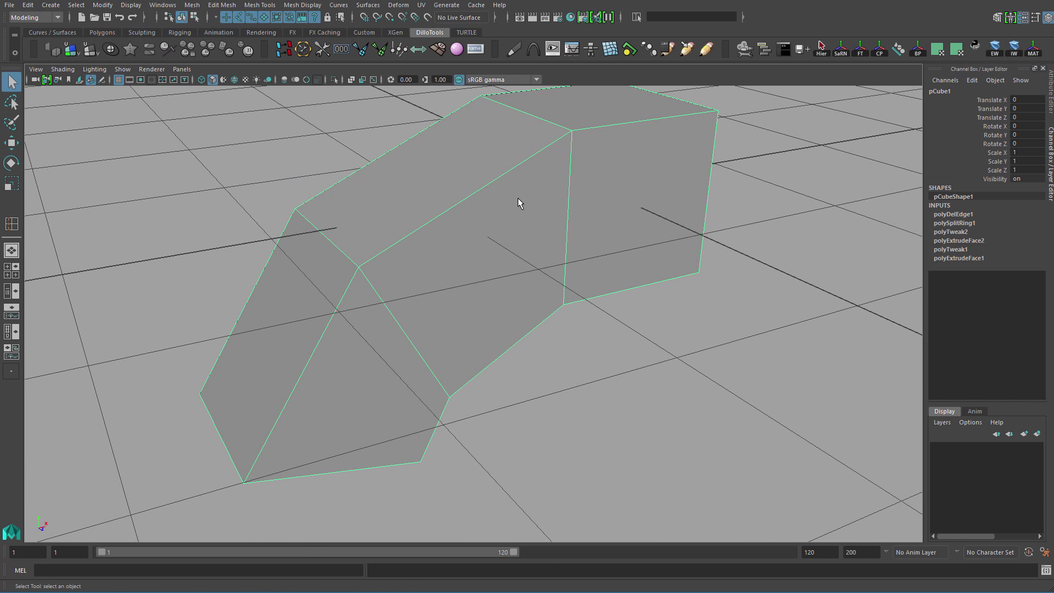
# Insert an edge loop with edge flow through the middle segment, then delete it together with its vertices.
pyautogui.keyDown('shift'); pyautogui.moveTo(519, 198); pyautogui.dragTo(453, 220, button='right'); pyautogui.keyUp('shift')
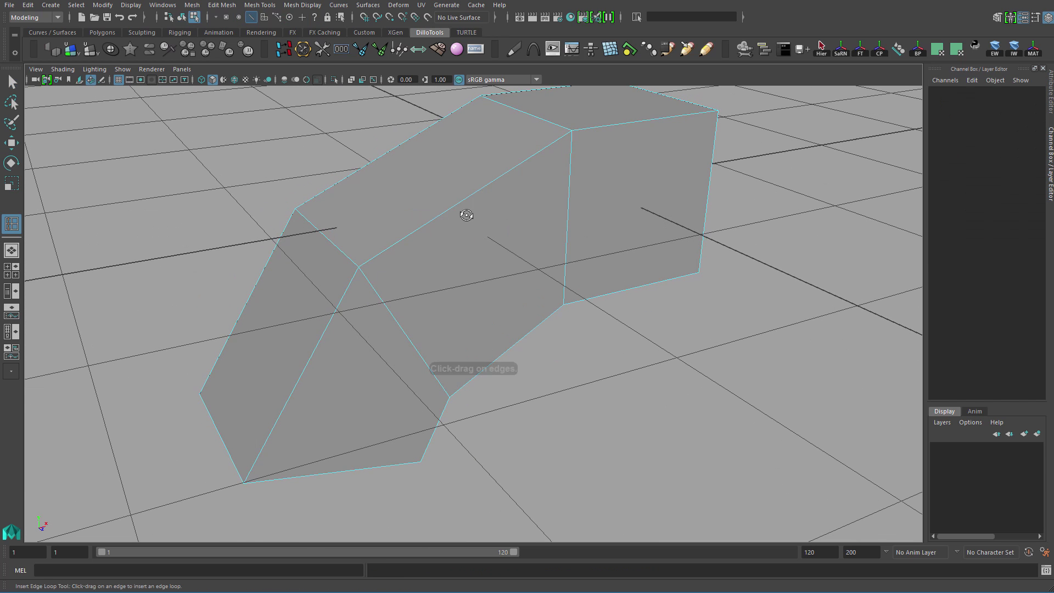
pyautogui.keyDown('alt'); pyautogui.moveTo(465, 214); pyautogui.dragTo(519, 138); pyautogui.keyUp('alt')
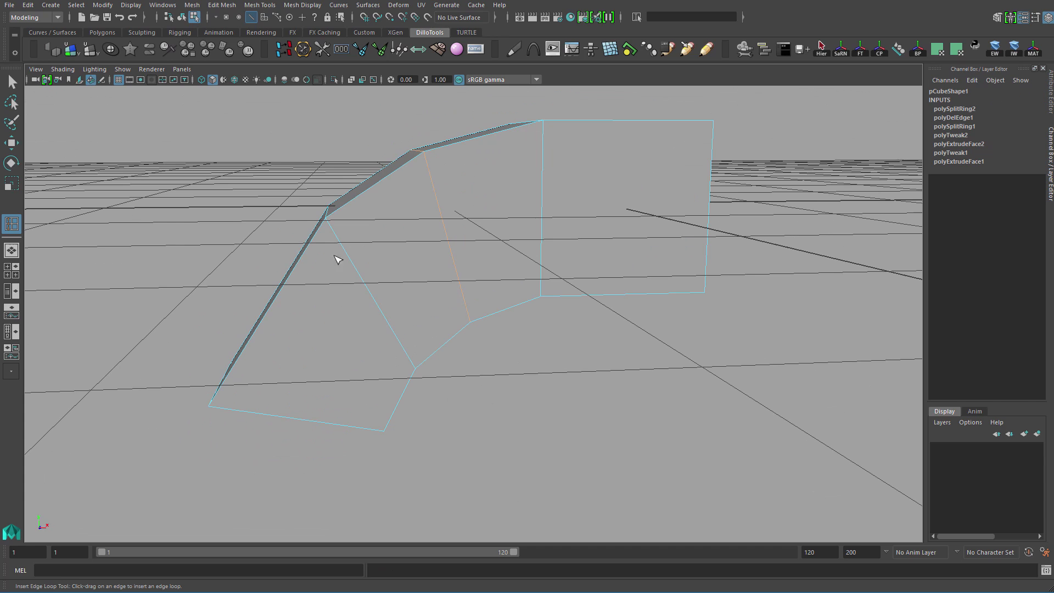
pyautogui.keyDown('alt'); pyautogui.moveTo(320, 233); pyautogui.dragTo(475, 207); pyautogui.keyUp('alt')
pyautogui.press('q')
pyautogui.keyDown('alt'); pyautogui.moveTo(510, 239); pyautogui.dragTo(511, 224); pyautogui.keyUp('alt')
pyautogui.hotkey('ctrl', 'Delete')
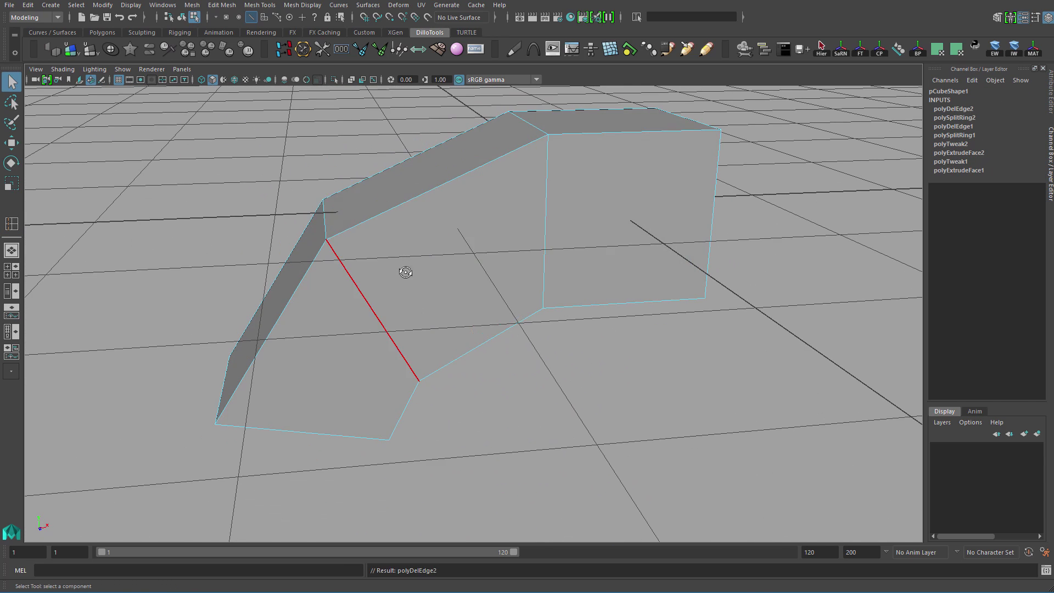
# Return to object selection and delete the mesh's construction history.
pyautogui.keyDown('alt'); pyautogui.moveTo(404, 270); pyautogui.dragTo(607, 160); pyautogui.keyUp('alt')
pyautogui.press('F8')
pyautogui.hotkey('alt', 'shift', 'd')
pyautogui.keyDown('alt'); pyautogui.moveTo(322, 285); pyautogui.dragTo(506, 223); pyautogui.keyUp('alt')
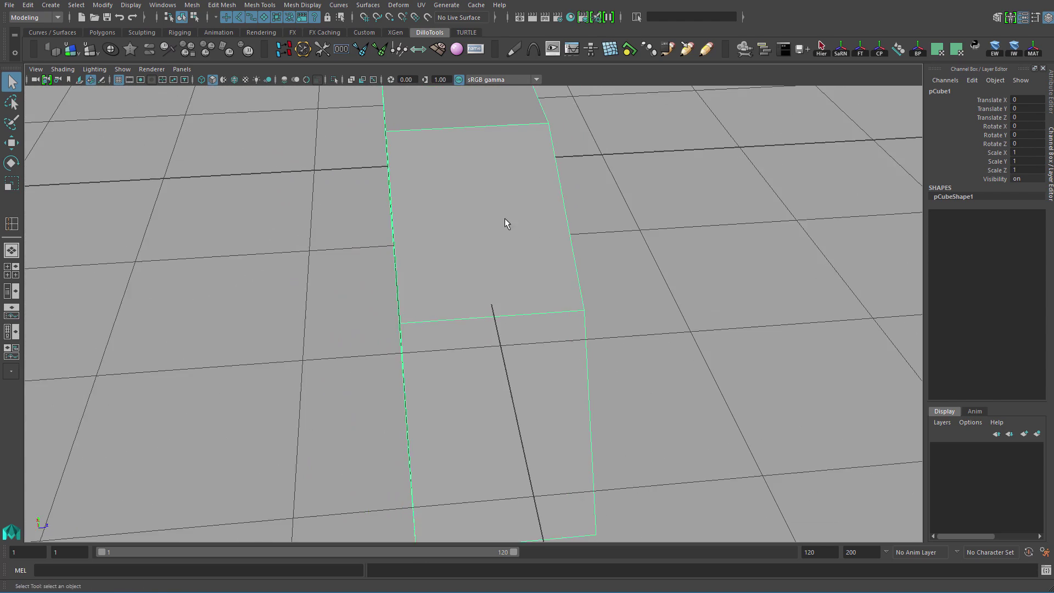
# Use Multi-Cut to cut a zigzag from the bend vertex through both side faces to the cube's far upper corner.
pyautogui.keyDown('shift'); pyautogui.moveTo(505, 210); pyautogui.dragTo(431, 207, button='right'); pyautogui.keyUp('shift')
pyautogui.keyDown('alt'); pyautogui.moveTo(505, 219); pyautogui.dragTo(440, 238); pyautogui.keyUp('alt')
pyautogui.click(491, 317)
pyautogui.scroll(-1, 537, 254)
pyautogui.keyDown('alt'); pyautogui.moveTo(538, 259); pyautogui.dragTo(536, 212); pyautogui.keyUp('alt')
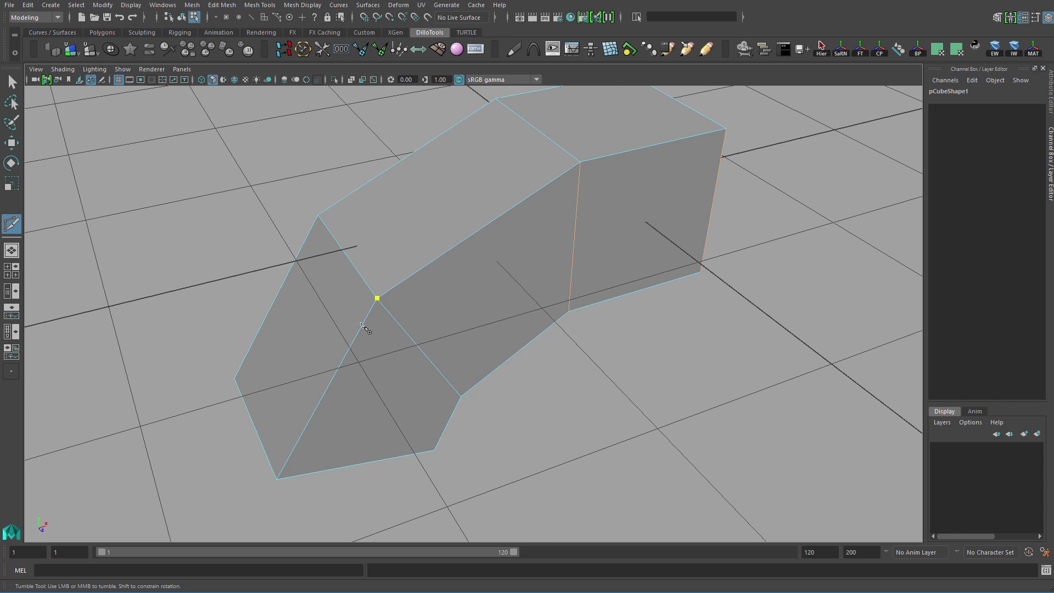
pyautogui.keyDown('alt'); pyautogui.moveTo(365, 328); pyautogui.dragTo(499, 245); pyautogui.keyUp('alt')
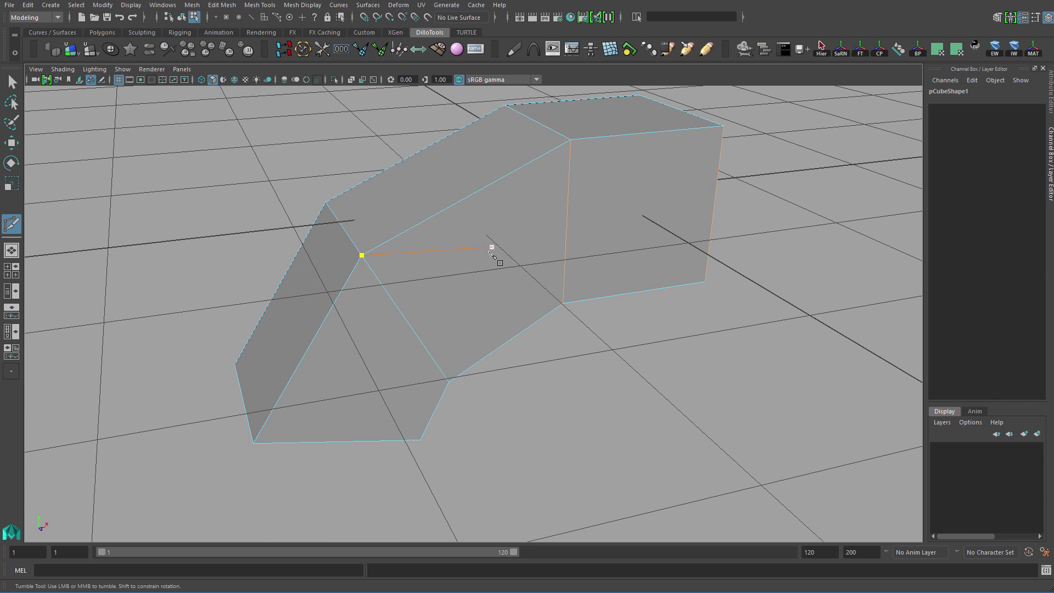
pyautogui.keyDown('alt'); pyautogui.moveTo(469, 277); pyautogui.dragTo(529, 228); pyautogui.keyUp('alt')
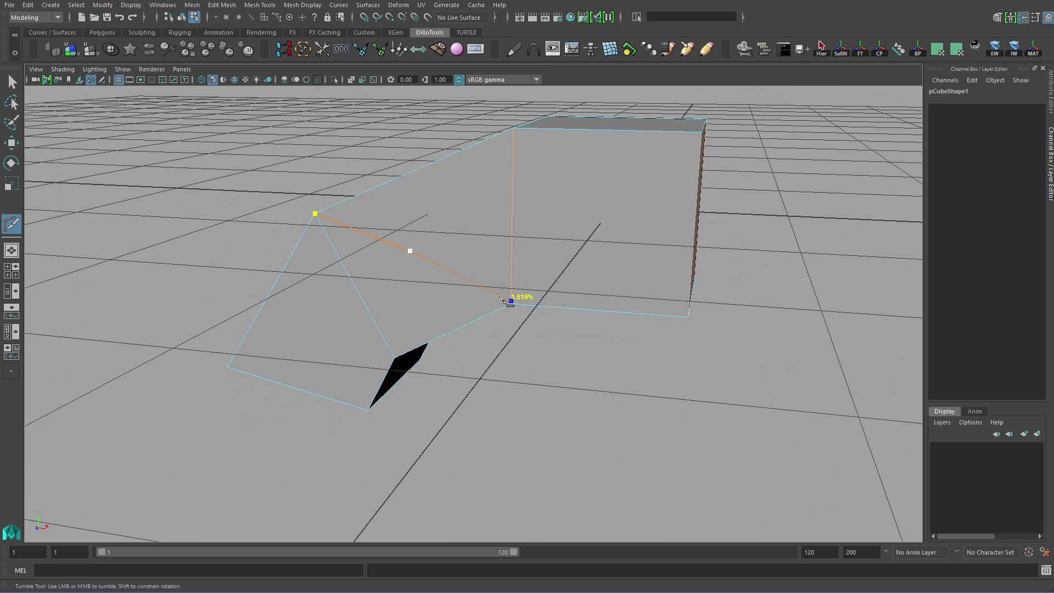
pyautogui.click(575, 222)
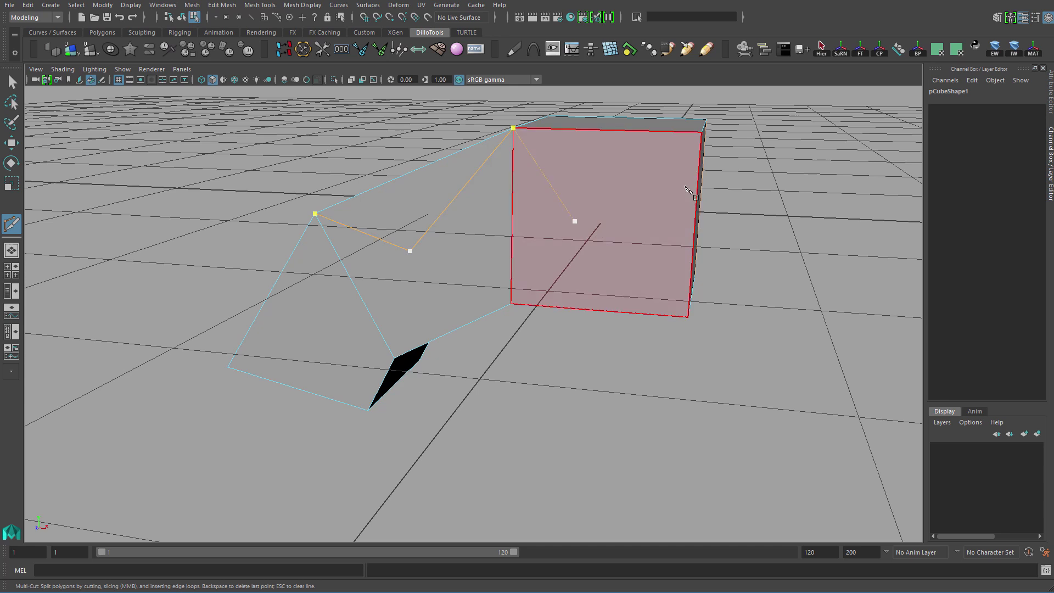
pyautogui.rightClick(629, 264)
pyautogui.keyDown('alt'); pyautogui.moveTo(439, 288); pyautogui.dragTo(449, 246); pyautogui.keyUp('alt')
pyautogui.press('q')
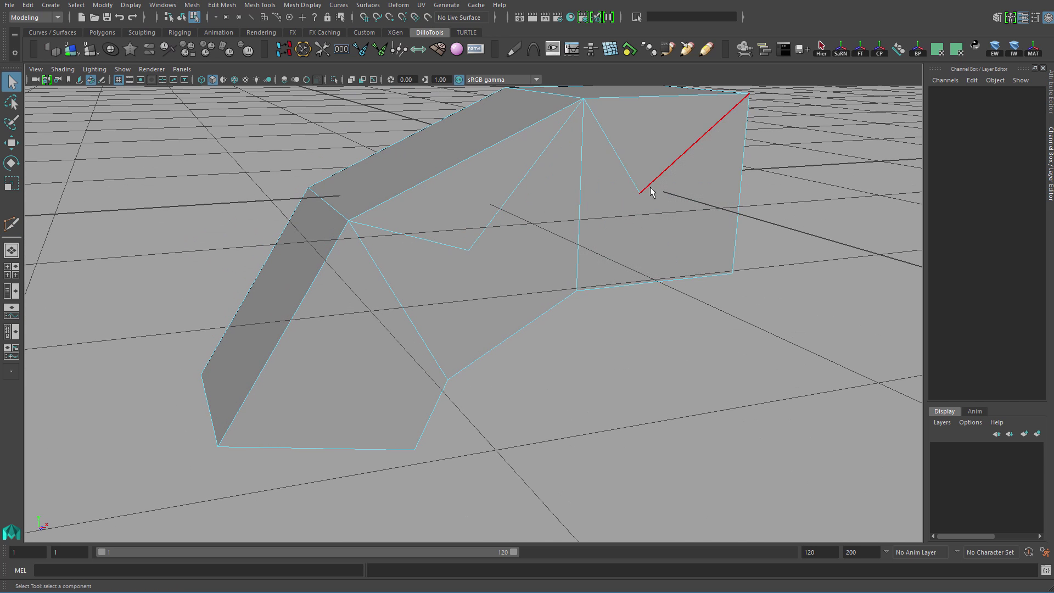
# Cut an edge from the middle segment's interior cut point to the lower vertex where it joins the cube.
pyautogui.keyDown('alt'); pyautogui.moveTo(650, 186); pyautogui.dragTo(484, 217); pyautogui.keyUp('alt')
pyautogui.press('g')
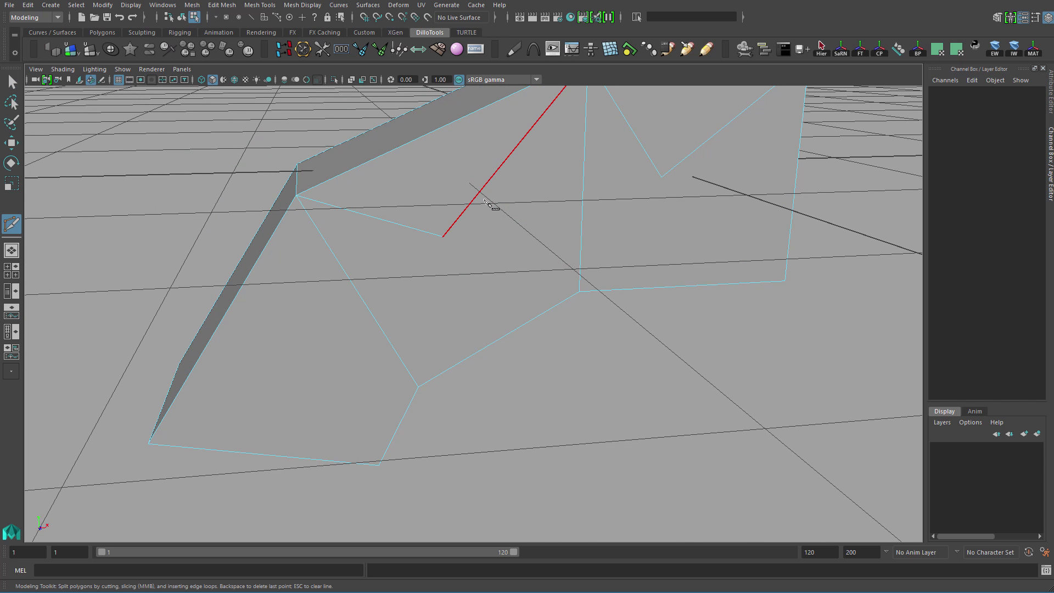
pyautogui.click(580, 291)
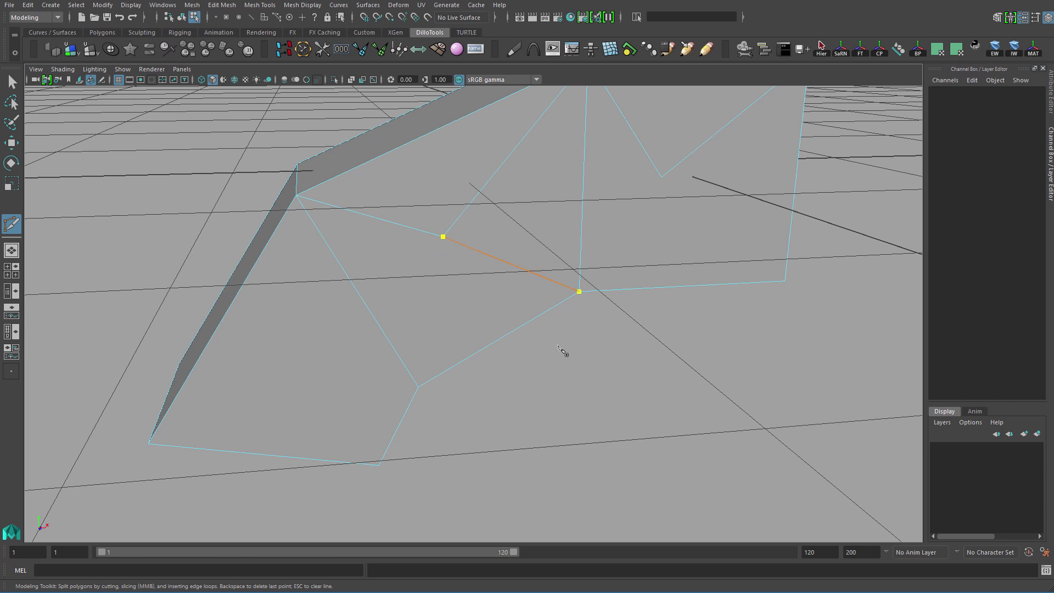
pyautogui.press('q')
# Multi-Cut a freehand zigzag from the middle segment's cut edge across the cube's side face to its outer lower corner.
pyautogui.press('g')
pyautogui.click(443, 236)
pyautogui.click(547, 188)
pyautogui.click(506, 169)
pyautogui.click(596, 227)
pyautogui.moveTo(791, 250); pyautogui.dragTo(786, 294)
pyautogui.keyDown('alt'); pyautogui.moveTo(707, 345); pyautogui.dragTo(576, 258, button='right'); pyautogui.keyUp('alt')
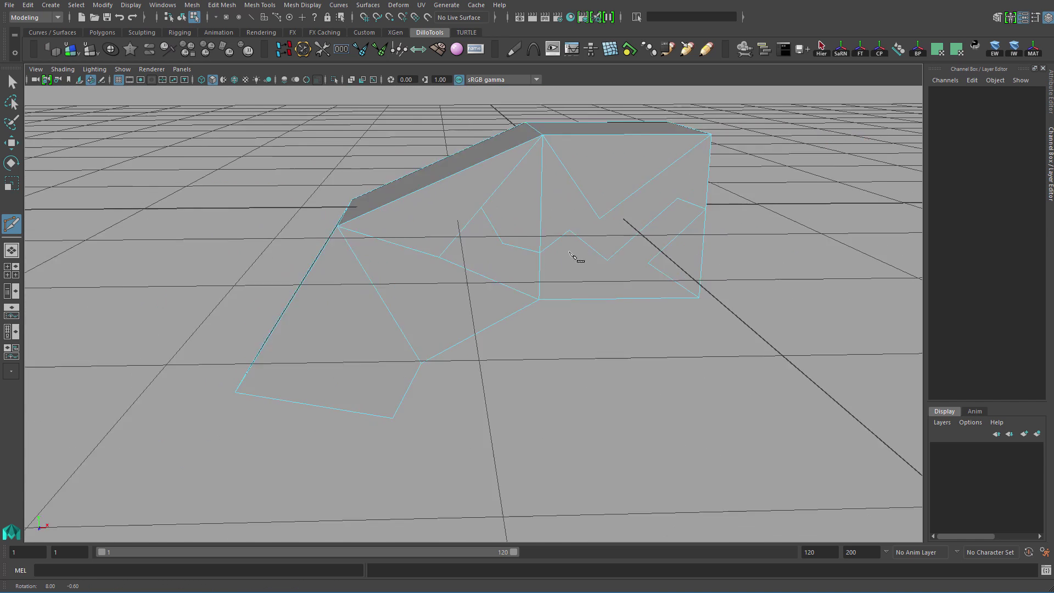
pyautogui.keyDown('alt'); pyautogui.moveTo(577, 259); pyautogui.dragTo(544, 295); pyautogui.keyUp('alt')
pyautogui.keyDown('alt'); pyautogui.moveTo(544, 295); pyautogui.dragTo(591, 285, button='right'); pyautogui.keyUp('alt')
pyautogui.keyDown('alt'); pyautogui.moveTo(590, 283); pyautogui.dragTo(610, 262); pyautogui.keyUp('alt')
pyautogui.press('q')
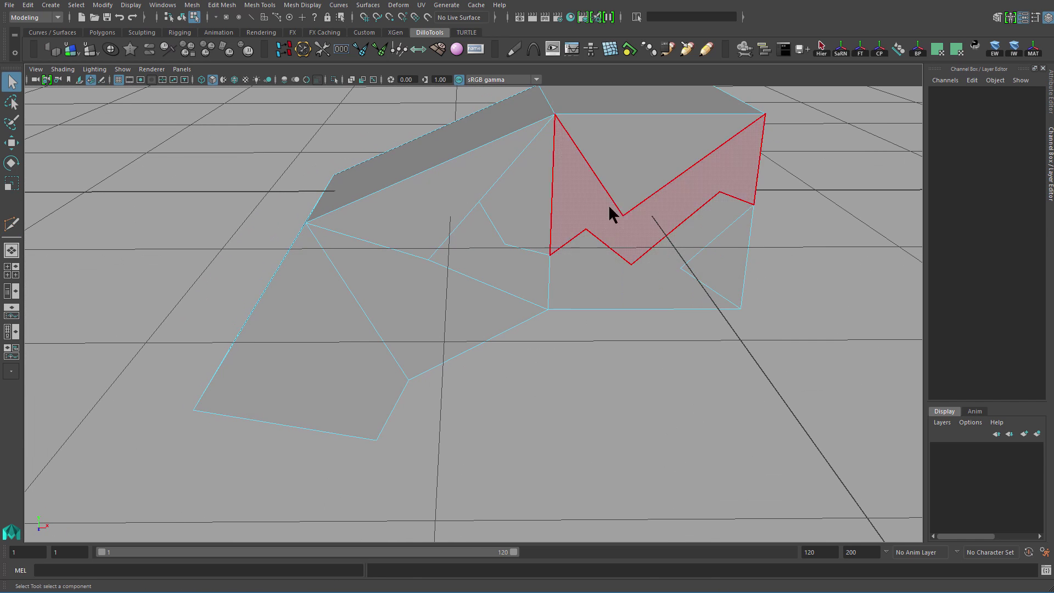
# Select the zigzag cut edges on the cube's side faces and delete them together with their vertices.
pyautogui.click(611, 245)
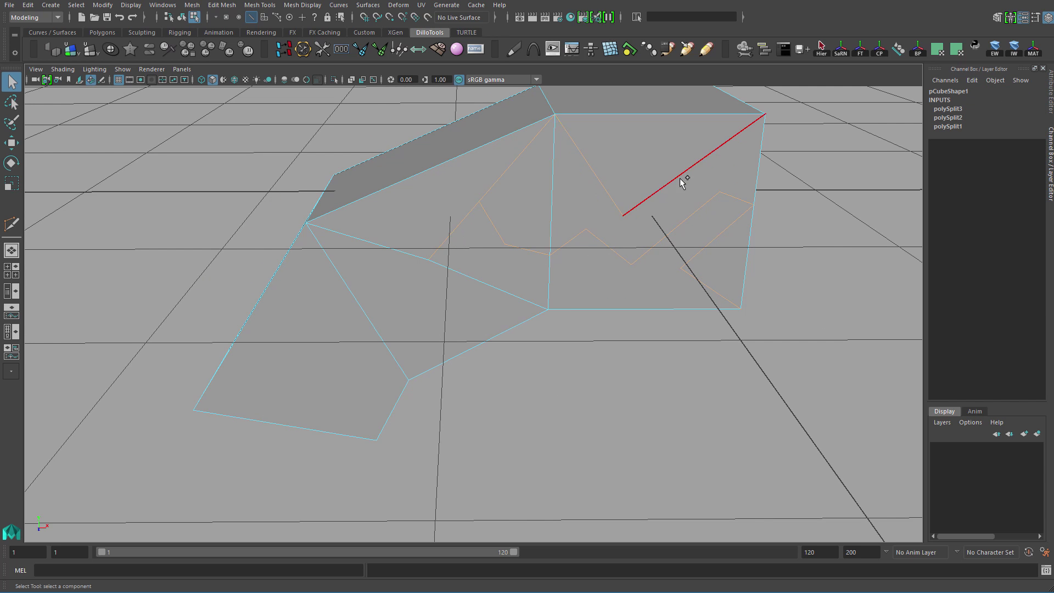
pyautogui.hotkey('ctrl', 'Delete')
pyautogui.click(480, 285)
pyautogui.hotkey('ctrl', 'Delete')
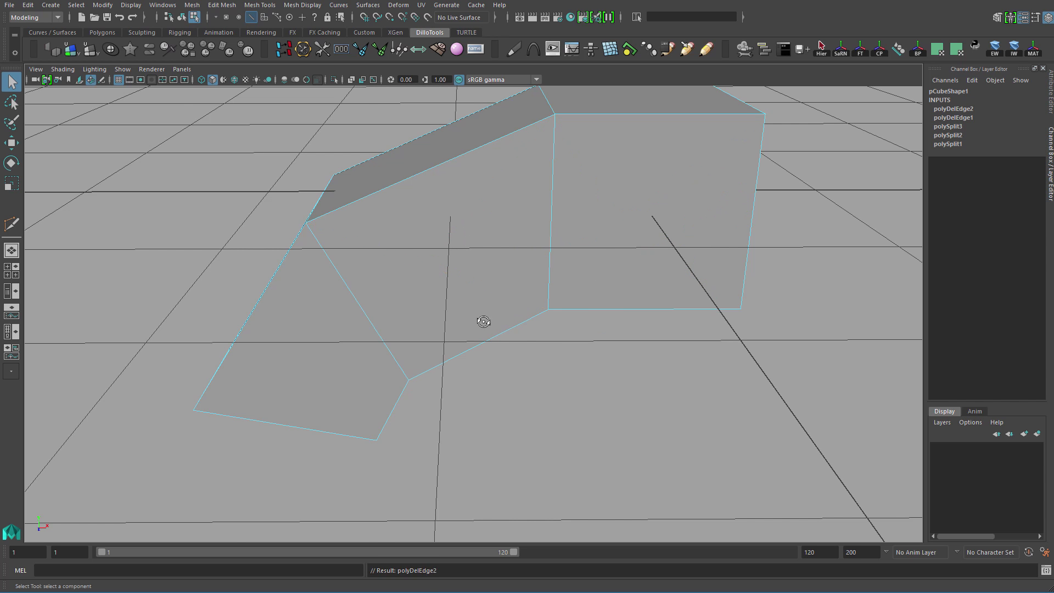
pyautogui.keyDown('alt'); pyautogui.moveTo(484, 322); pyautogui.dragTo(541, 329); pyautogui.keyUp('alt')
# Return to object selection, try inserting an off-centre edge loop along the bent shape with Multi-Cut, and undo it.
pyautogui.moveTo(540, 266); pyautogui.dragTo(599, 226, button='right')
pyautogui.keyDown('alt'); pyautogui.moveTo(723, 160); pyautogui.dragTo(541, 232); pyautogui.keyUp('alt')
pyautogui.keyDown('shift'); pyautogui.moveTo(529, 213); pyautogui.dragTo(440, 216, button='right'); pyautogui.keyUp('shift')
pyautogui.click(370, 239)
pyautogui.keyDown('alt'); pyautogui.moveTo(374, 238); pyautogui.dragTo(522, 205); pyautogui.keyUp('alt')
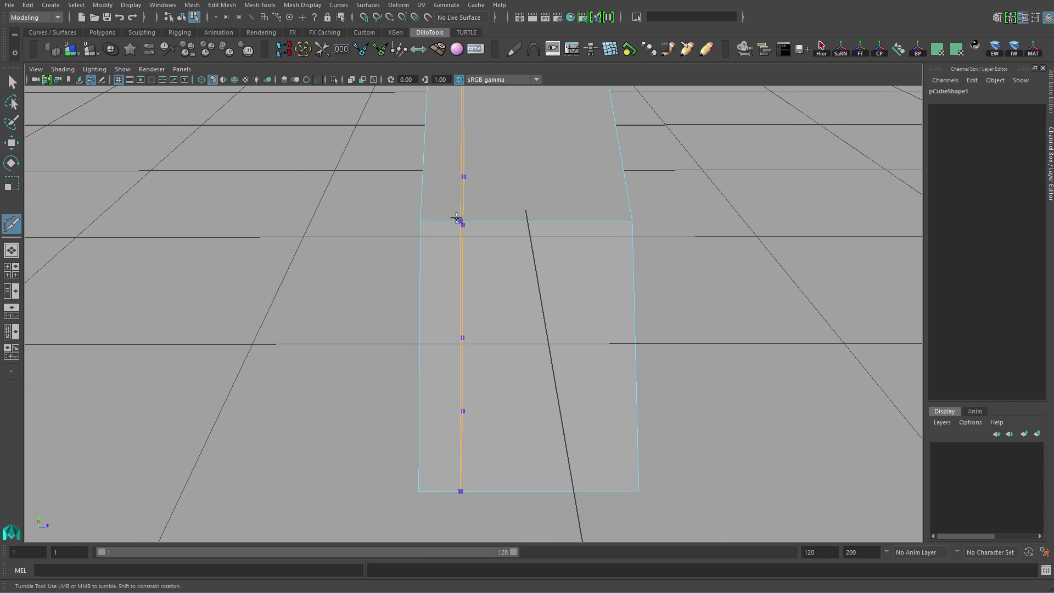
pyautogui.keyDown('alt'); pyautogui.moveTo(593, 212); pyautogui.dragTo(598, 285); pyautogui.keyUp('alt')
pyautogui.hotkey('ctrl', 'z')
# Insert a centred edge loop along the length of the bent shape with Multi-Cut.
pyautogui.click(432, 241)
pyautogui.keyDown('alt'); pyautogui.moveTo(516, 243); pyautogui.dragTo(571, 242); pyautogui.keyUp('alt')
pyautogui.keyDown('alt'); pyautogui.moveTo(571, 242); pyautogui.dragTo(562, 219, button='middle'); pyautogui.keyUp('alt')
pyautogui.moveTo(563, 219)
pyautogui.keyDown('alt'); pyautogui.mouseDown()
pyautogui.moveTo(513, 205)
pyautogui.moveTo(575, 242)
pyautogui.moveTo(602, 216)
pyautogui.moveTo(574, 271)
pyautogui.moveTo(551, 209)
pyautogui.mouseUp(); pyautogui.keyUp('alt')
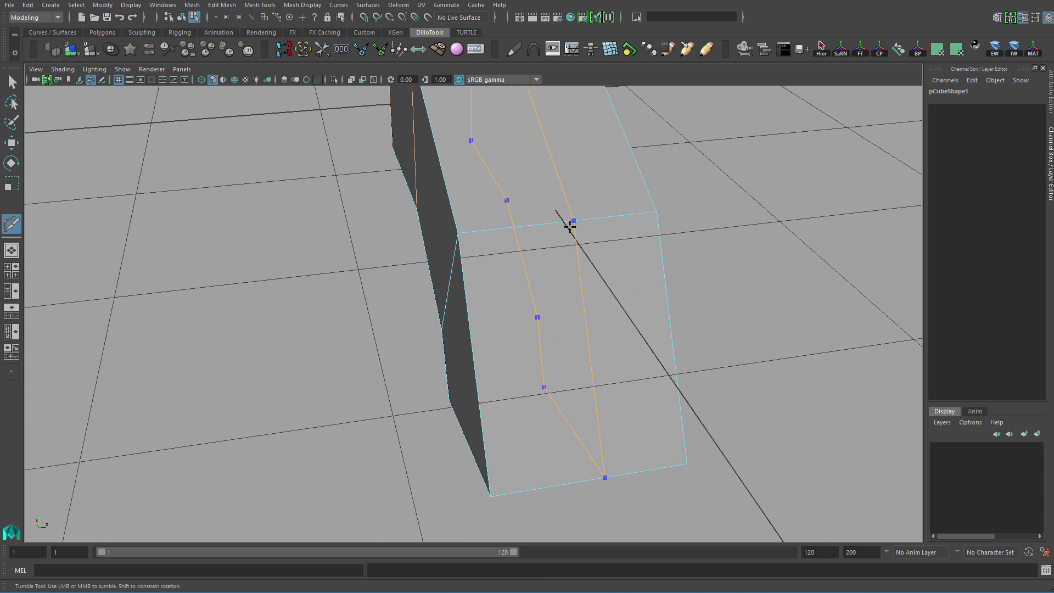
pyautogui.rightClick(562, 267)
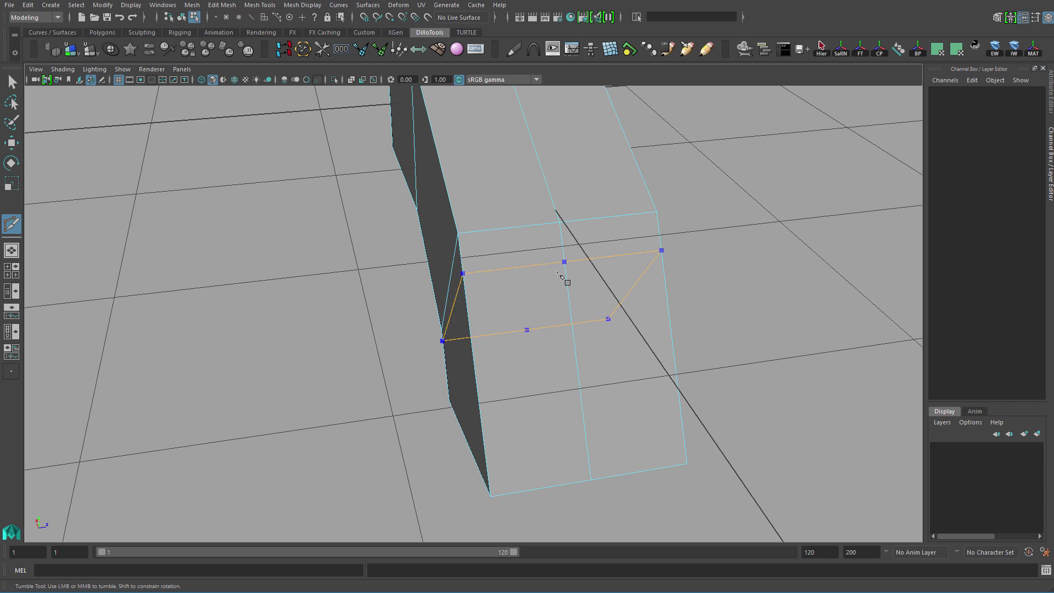
# Select the whole centred edge loop in edge mode and delete it together with its vertices.
pyautogui.keyDown('alt'); pyautogui.moveTo(577, 249); pyautogui.dragTo(503, 231); pyautogui.keyUp('alt')
pyautogui.press('q')
pyautogui.moveTo(553, 236); pyautogui.dragTo(545, 184, button='right')
pyautogui.click(552, 206)
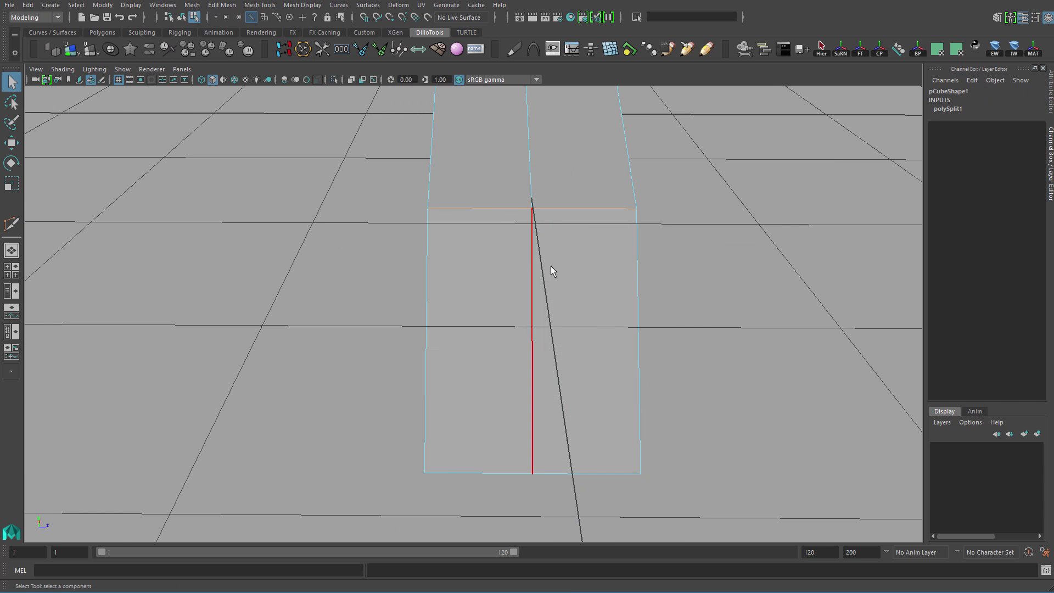
pyautogui.keyDown('alt'); pyautogui.moveTo(551, 267); pyautogui.dragTo(450, 180); pyautogui.keyUp('alt')
pyautogui.keyDown('alt'); pyautogui.moveTo(492, 216); pyautogui.dragTo(482, 149); pyautogui.keyUp('alt')
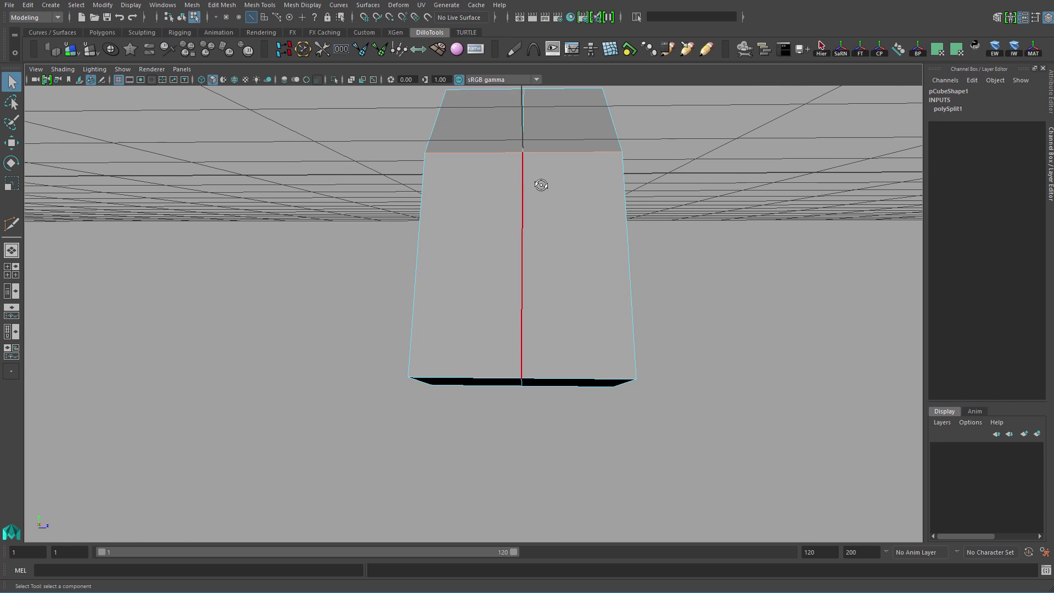
pyautogui.keyDown('alt'); pyautogui.moveTo(542, 185); pyautogui.dragTo(536, 209); pyautogui.keyUp('alt')
pyautogui.doubleClick(523, 184)
pyautogui.hotkey('ctrl', 'Delete')
pyautogui.keyDown('alt'); pyautogui.moveTo(486, 276); pyautogui.dragTo(537, 262); pyautogui.keyUp('alt')
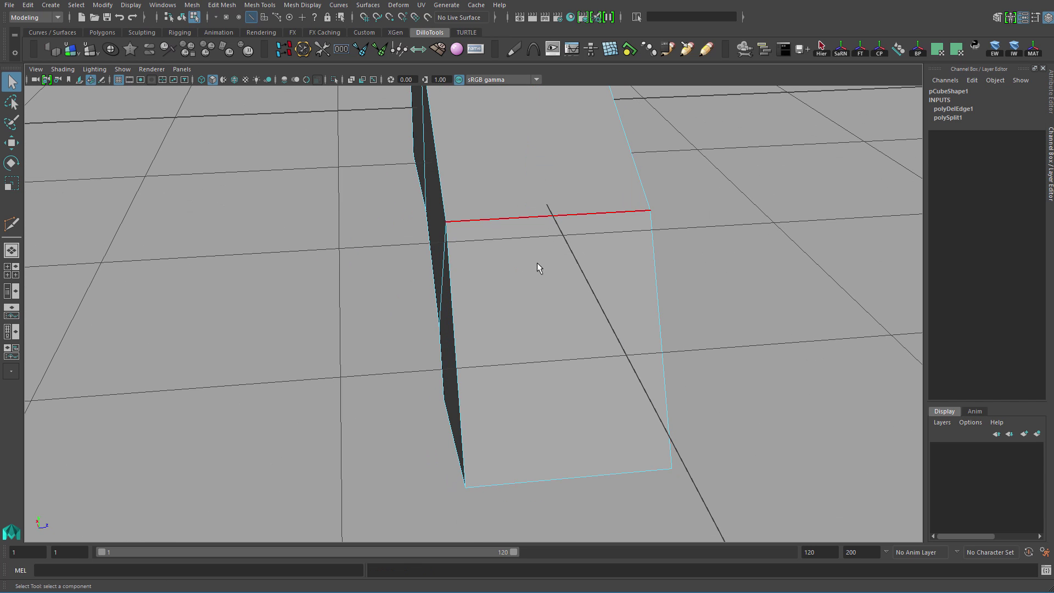
# Insert a midpoint edge loop along the shape with Multi-Cut and undo it.
pyautogui.moveTo(590, 170); pyautogui.dragTo(511, 169, button='right')
pyautogui.click(647, 147)
pyautogui.click(580, 165)
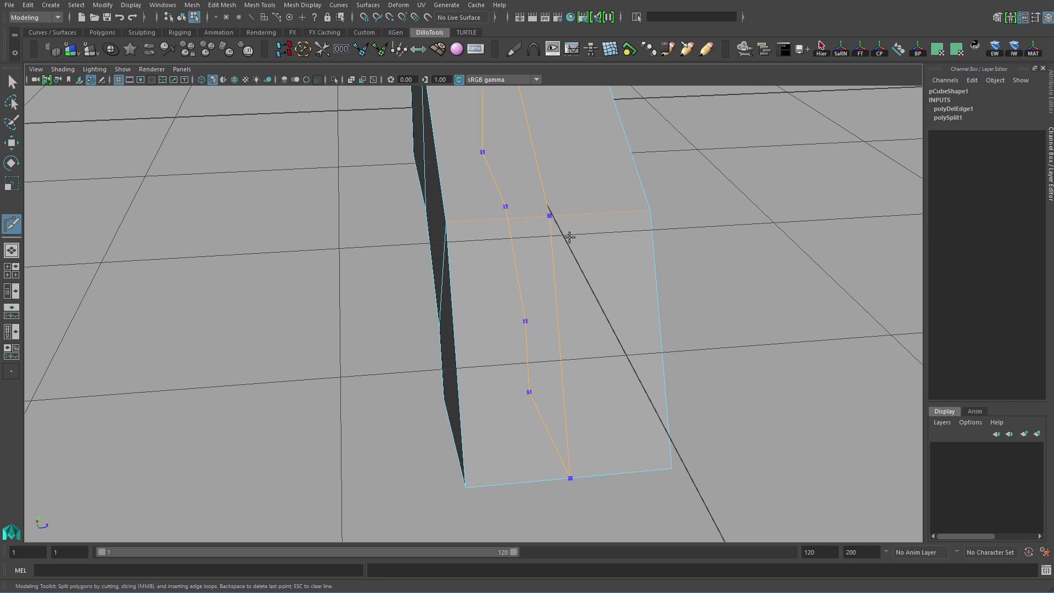
pyautogui.keyDown('ctrl'); pyautogui.middleClick(517, 240); pyautogui.keyUp('ctrl')
pyautogui.hotkey('ctrl', 'z')
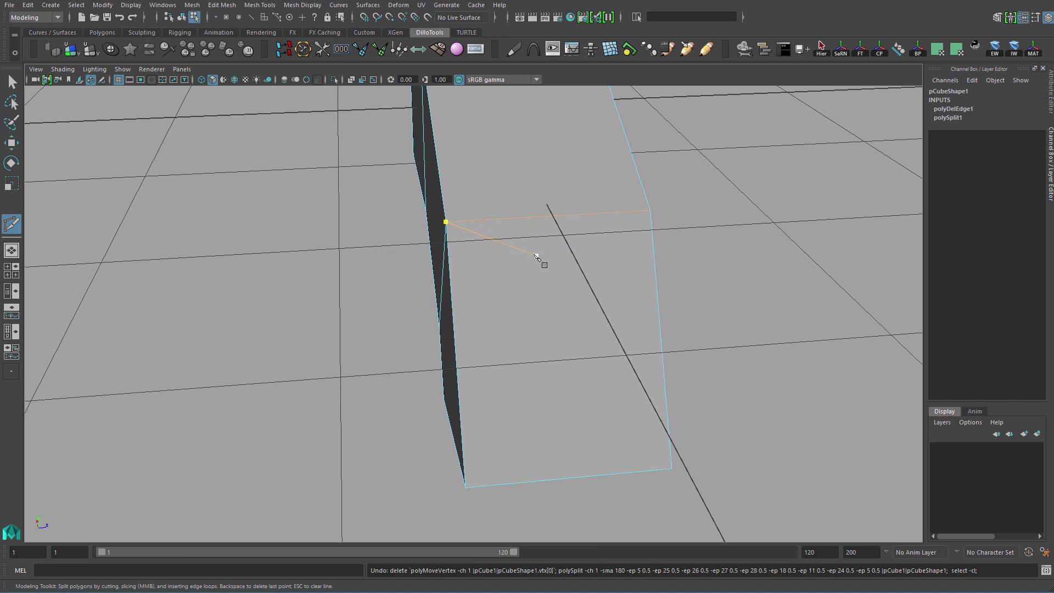
# Try sliding a Multi-Cut edge loop across the bend edge to choose its position, and undo the insertion.
pyautogui.moveTo(539, 256)
pyautogui.keyDown('alt'); pyautogui.mouseDown()
pyautogui.moveTo(525, 257)
pyautogui.moveTo(599, 245)
pyautogui.moveTo(611, 254)
pyautogui.moveTo(552, 254)
pyautogui.mouseUp(); pyautogui.keyUp('alt')
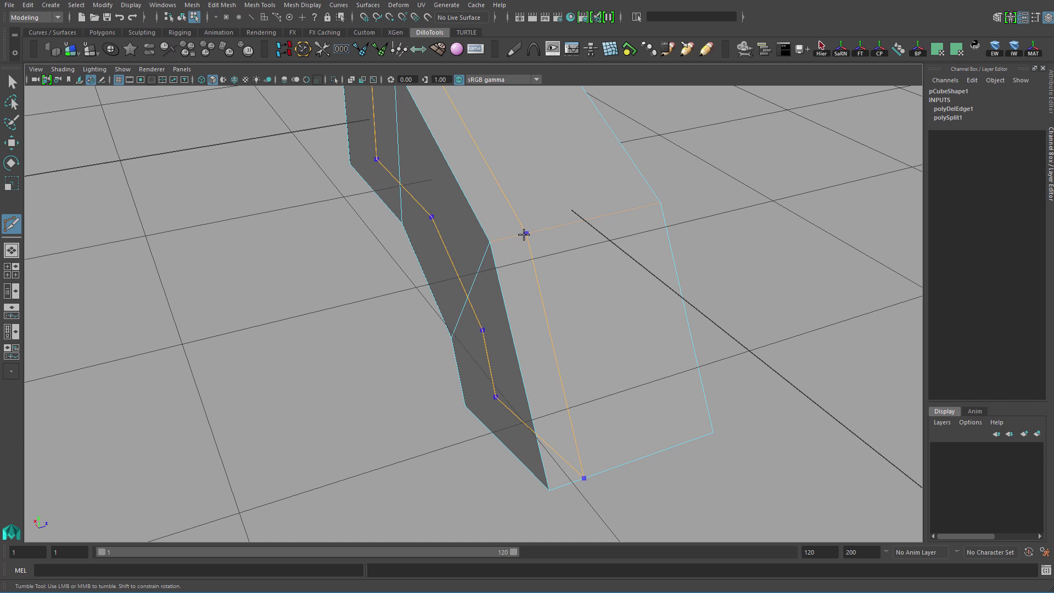
pyautogui.moveTo(505, 240); pyautogui.dragTo(569, 222)
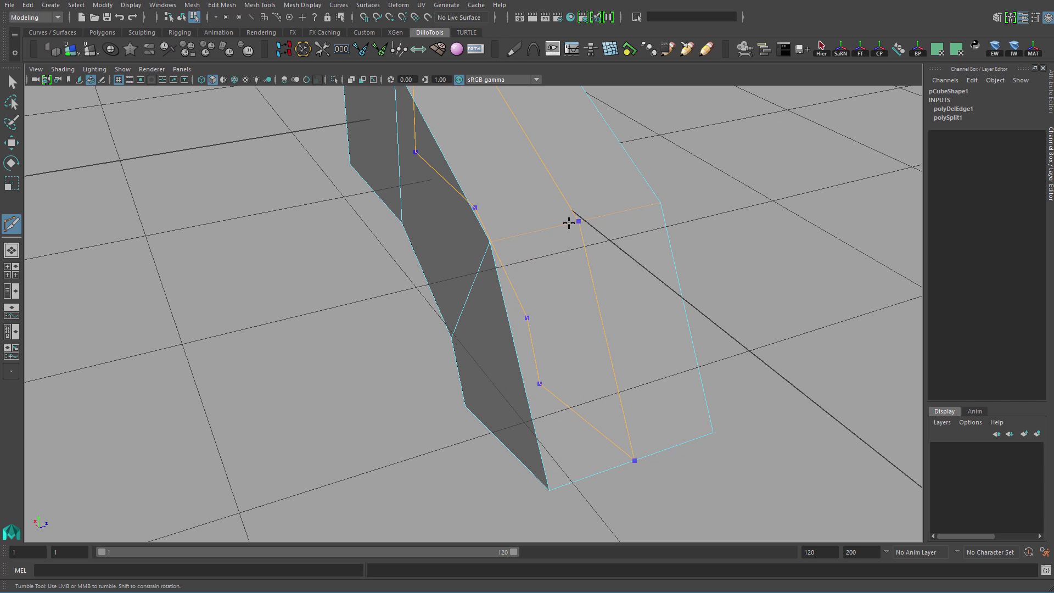
pyautogui.rightClick(617, 295)
pyautogui.keyDown('alt'); pyautogui.moveTo(516, 289); pyautogui.dragTo(477, 285); pyautogui.keyUp('alt')
pyautogui.hotkey('ctrl', 'z')
# Return to object selection, delete the mesh's construction history and reselect the mesh.
pyautogui.press('q')
pyautogui.moveTo(513, 272); pyautogui.dragTo(637, 210, button='right')
pyautogui.keyDown('alt'); pyautogui.moveTo(566, 268); pyautogui.dragTo(548, 271, button='right'); pyautogui.keyUp('alt')
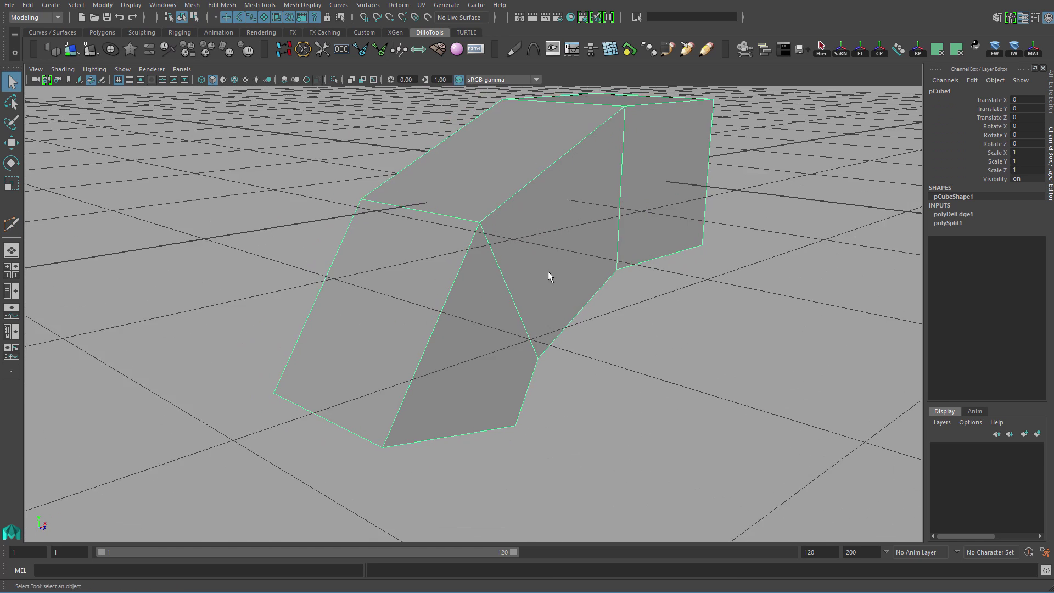
pyautogui.keyDown('alt'); pyautogui.moveTo(548, 271); pyautogui.dragTo(473, 248); pyautogui.keyUp('alt')
pyautogui.keyDown('alt'); pyautogui.moveTo(472, 248); pyautogui.dragTo(452, 243, button='right'); pyautogui.keyUp('alt')
pyautogui.hotkey('alt', 'shift', 'd')
pyautogui.keyDown('alt'); pyautogui.moveTo(453, 243); pyautogui.dragTo(528, 256); pyautogui.keyUp('alt')
pyautogui.click(674, 216)
pyautogui.click(555, 259)
# Use Target Weld to merge the near upper bend vertex onto the adjacent upper cube corner, and undo the weld.
pyautogui.keyDown('alt'); pyautogui.moveTo(470, 292); pyautogui.dragTo(541, 311); pyautogui.keyUp('alt')
pyautogui.keyDown('alt'); pyautogui.moveTo(541, 311); pyautogui.dragTo(566, 297, button='right'); pyautogui.keyUp('alt')
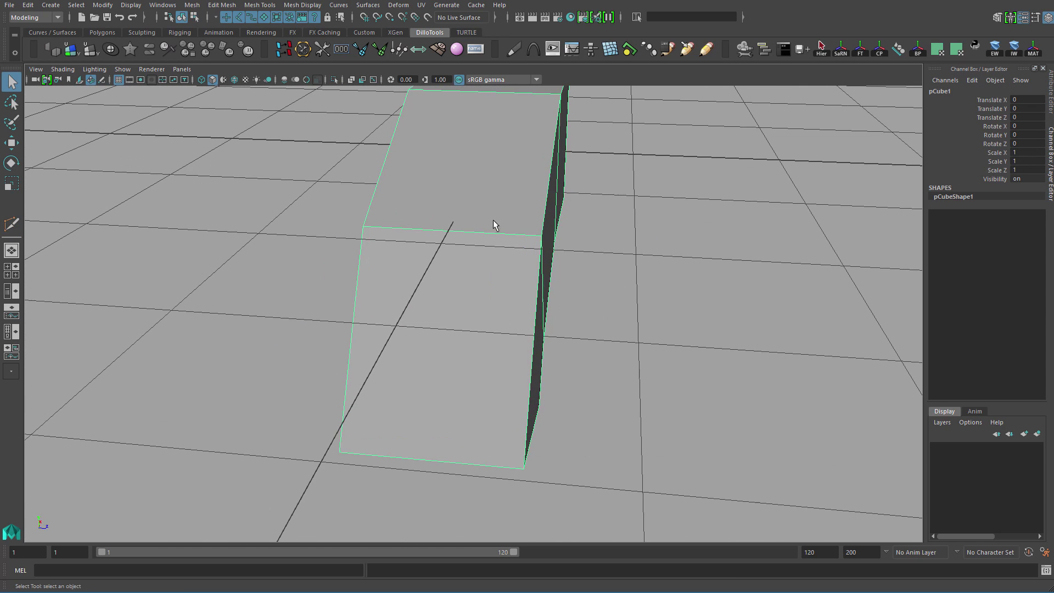
pyautogui.keyDown('shift'); pyautogui.rightClick(504, 206); pyautogui.keyUp('shift')
pyautogui.moveTo(503, 207)
pyautogui.keyDown('shift'); pyautogui.mouseDown(button='right')
pyautogui.moveTo(451, 205)
pyautogui.moveTo(442, 168)
pyautogui.moveTo(431, 177)
pyautogui.mouseUp(button='right'); pyautogui.keyUp('shift')
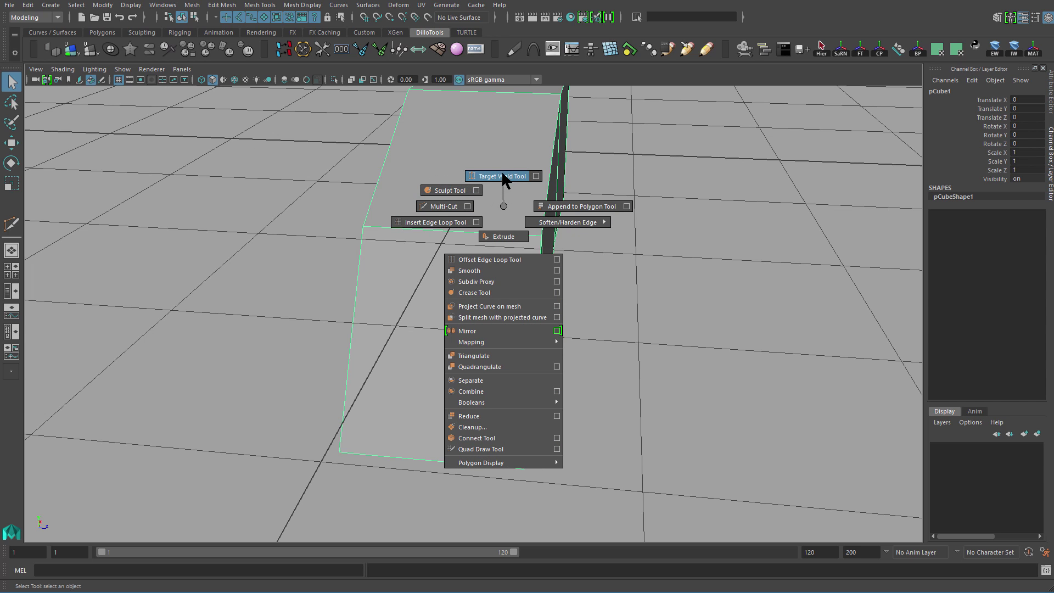
pyautogui.keyDown('shift'); pyautogui.moveTo(503, 172); pyautogui.dragTo(501, 169, button='right'); pyautogui.keyUp('shift')
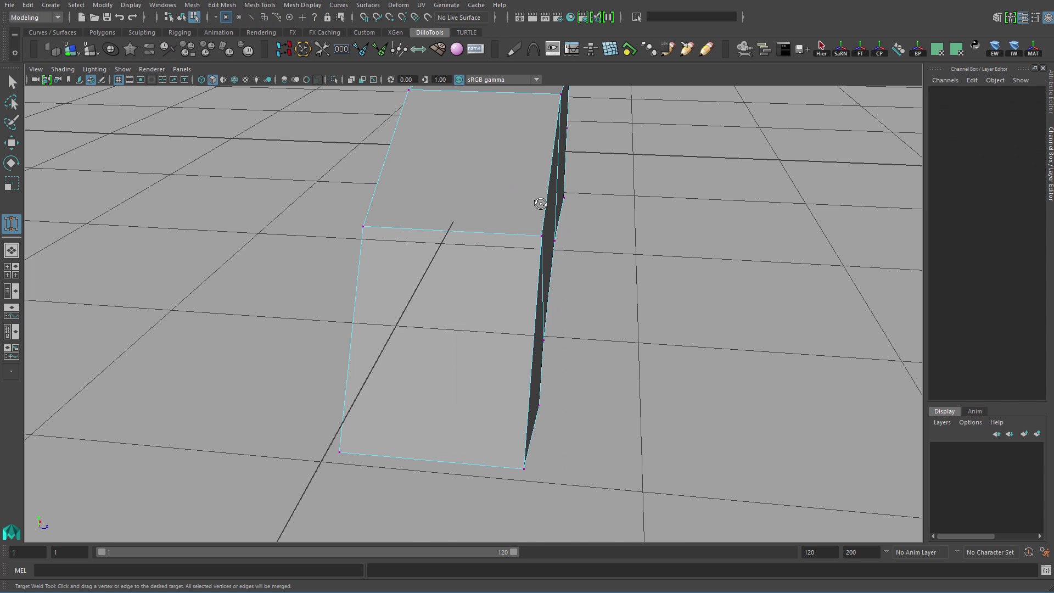
pyautogui.keyDown('alt'); pyautogui.moveTo(542, 204); pyautogui.dragTo(504, 269); pyautogui.keyUp('alt')
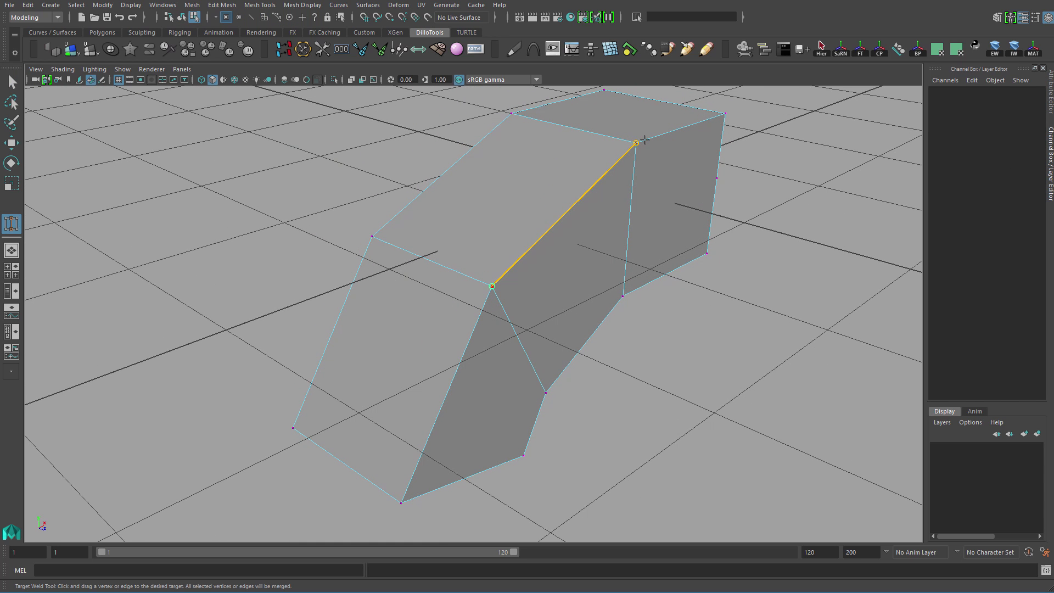
pyautogui.moveTo(647, 137); pyautogui.dragTo(647, 136)
pyautogui.keyDown('alt'); pyautogui.moveTo(652, 198); pyautogui.dragTo(559, 205); pyautogui.keyUp('alt')
pyautogui.hotkey('ctrl', 'z')
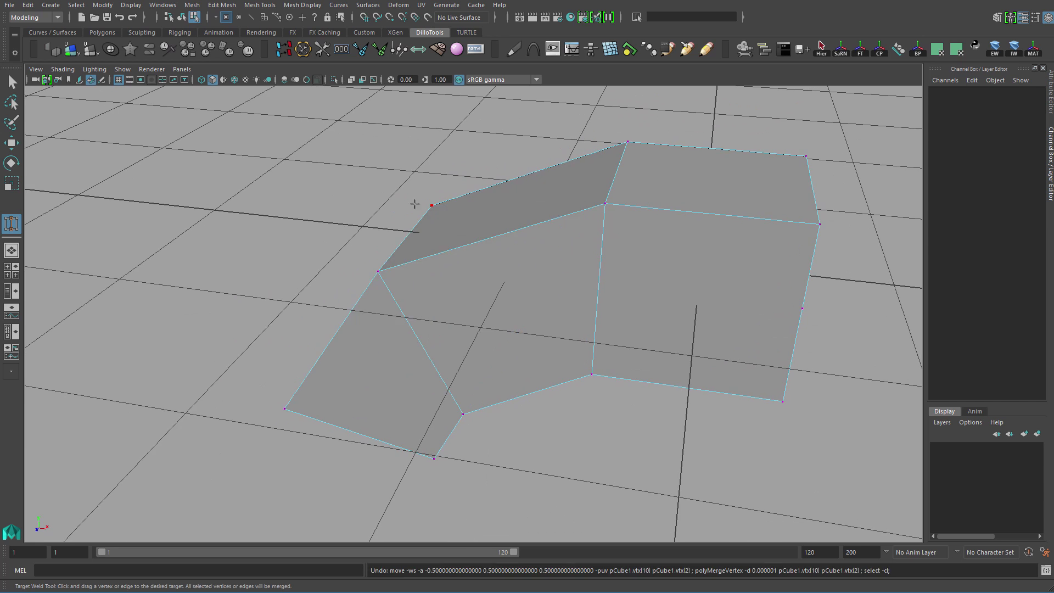
# Try welding the opposite upper bend vertex onto its neighbouring upper cube corner, undo it and return to object selection.
pyautogui.keyDown('alt'); pyautogui.moveTo(369, 206); pyautogui.dragTo(416, 211); pyautogui.keyUp('alt')
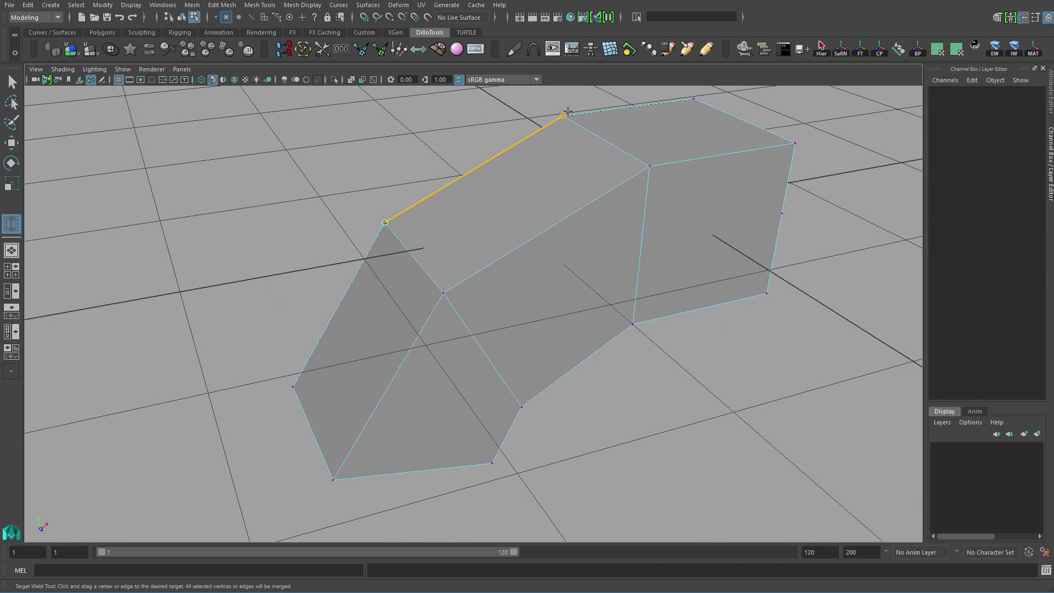
pyautogui.moveTo(567, 110); pyautogui.dragTo(568, 110)
pyautogui.keyDown('alt'); pyautogui.moveTo(549, 165); pyautogui.dragTo(481, 302); pyautogui.keyUp('alt')
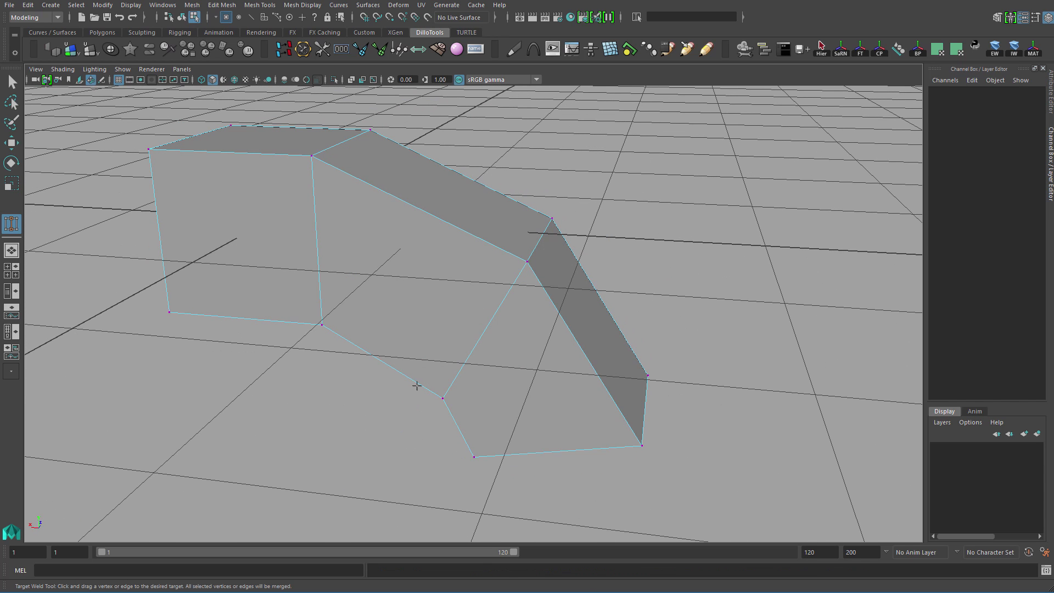
pyautogui.moveTo(418, 338); pyautogui.dragTo(447, 254)
pyautogui.press('F8')
pyautogui.press('q')
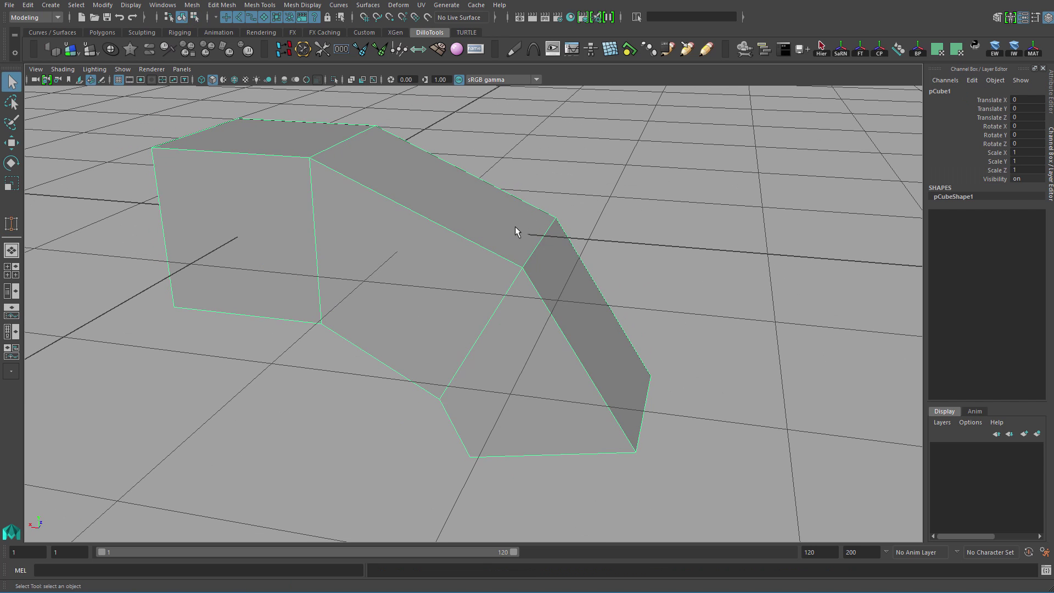
# Use Target Weld to merge the bend's upper and lower vertices on both sides onto the cube's adjacent corners.
pyautogui.keyDown('shift'); pyautogui.rightClick(514, 224); pyautogui.keyUp('shift')
pyautogui.click(513, 194)
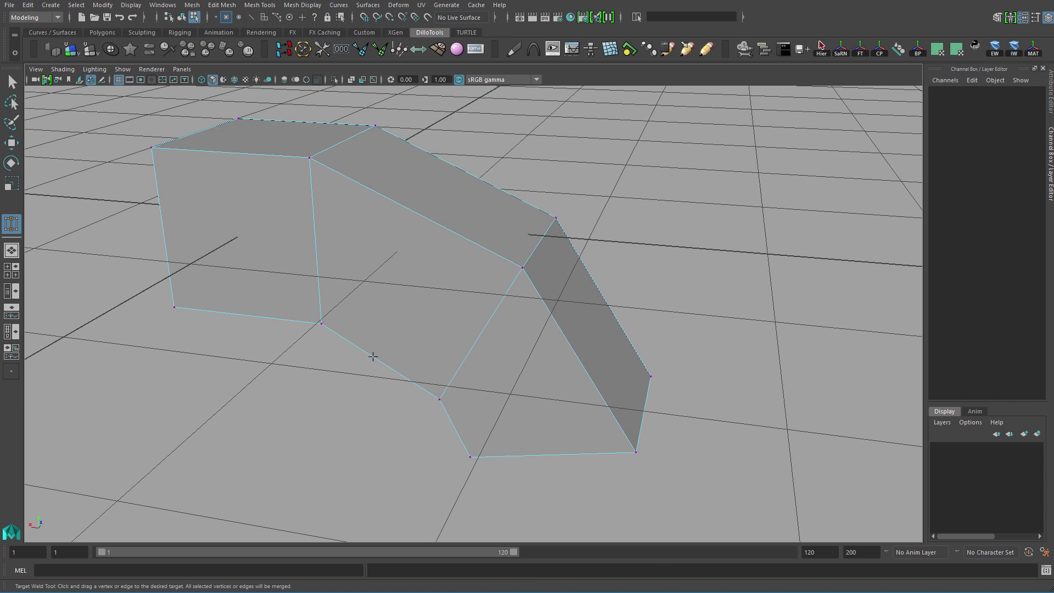
pyautogui.moveTo(434, 244); pyautogui.dragTo(420, 394)
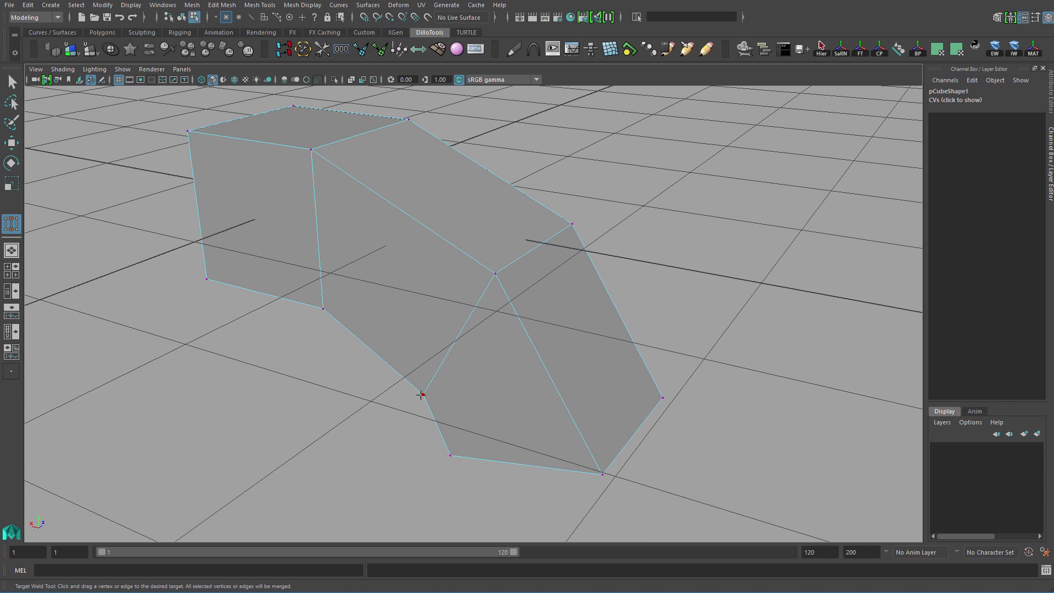
pyautogui.moveTo(309, 280); pyautogui.dragTo(309, 280)
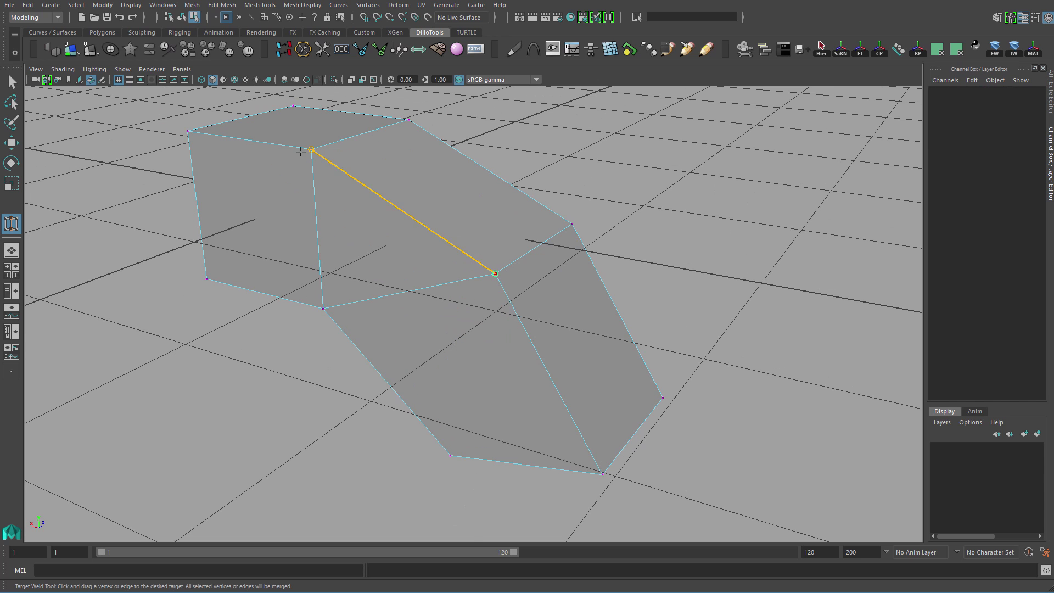
pyautogui.moveTo(300, 151); pyautogui.dragTo(300, 151)
pyautogui.keyDown('alt'); pyautogui.moveTo(560, 205); pyautogui.dragTo(517, 386); pyautogui.keyUp('alt')
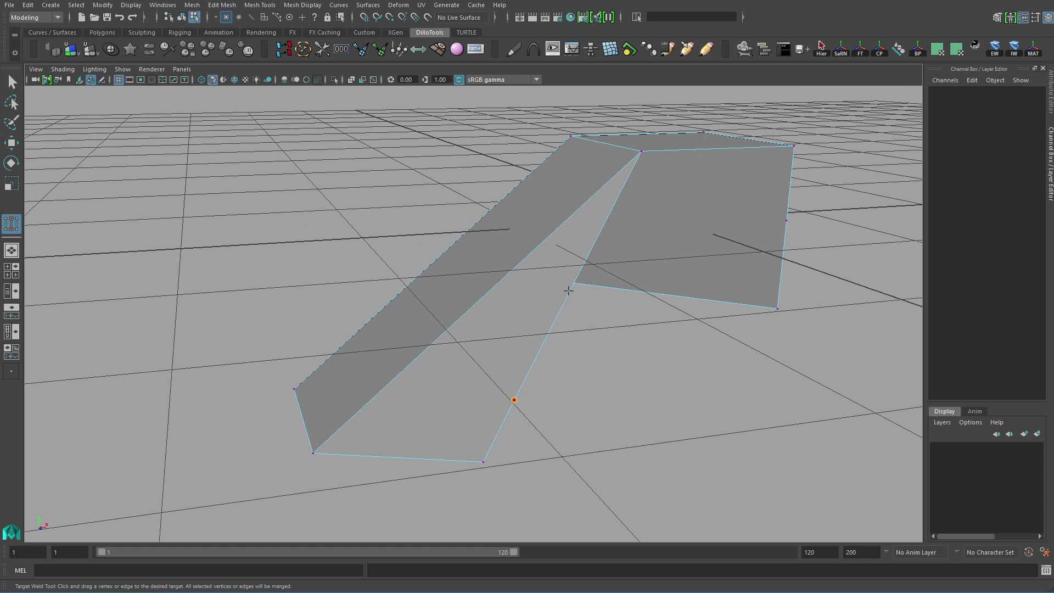
pyautogui.keyDown('alt'); pyautogui.moveTo(574, 299); pyautogui.dragTo(466, 328); pyautogui.keyUp('alt')
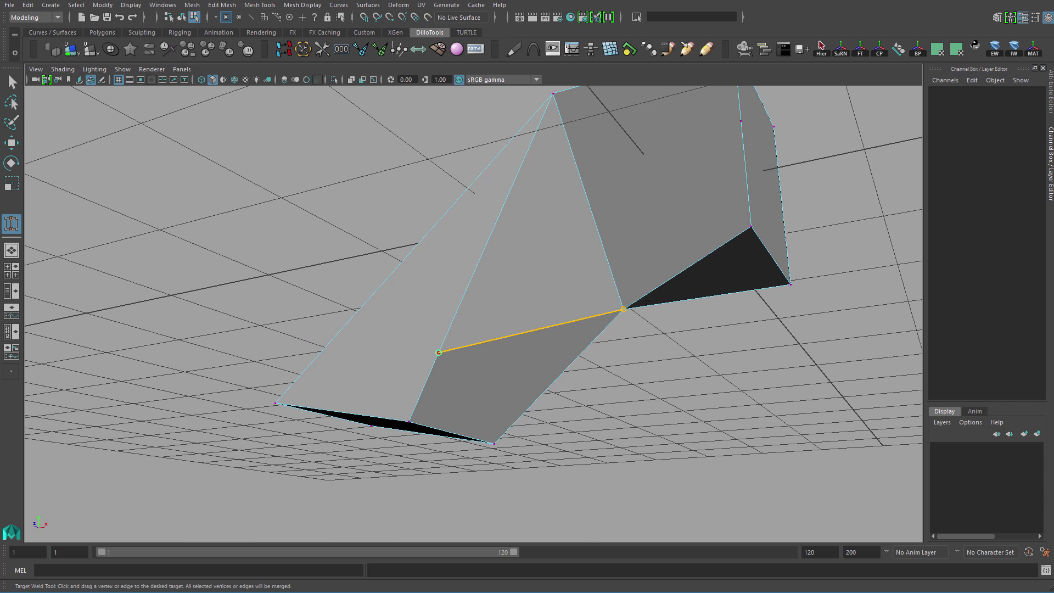
pyautogui.moveTo(648, 301); pyautogui.dragTo(631, 308)
pyautogui.keyDown('alt'); pyautogui.moveTo(505, 330); pyautogui.dragTo(549, 259); pyautogui.keyUp('alt')
# Undo all the vertex welds and return to object selection.
pyautogui.hotkey('ctrl', 'z')
pyautogui.hotkey('ctrl', 'z')
pyautogui.hotkey('ctrl', 'z')
pyautogui.hotkey('ctrl', 'z')
pyautogui.hotkey('ctrl', 'z')
pyautogui.press('q')
pyautogui.press('F8')
pyautogui.keyDown('alt'); pyautogui.moveTo(499, 318); pyautogui.dragTo(539, 222); pyautogui.keyUp('alt')
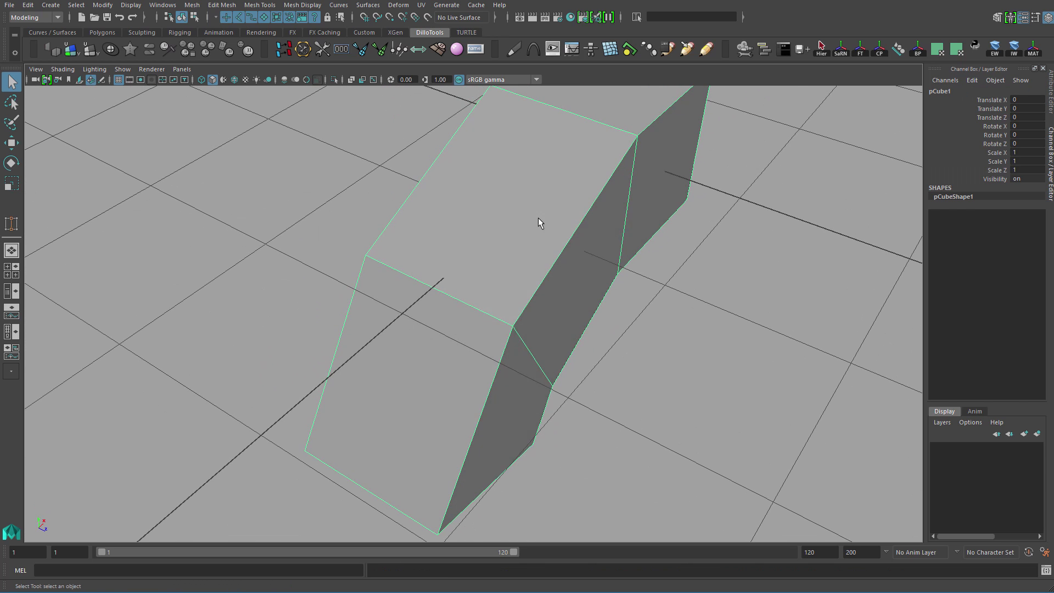
# Select the cube section's top face in face mode and delete it.
pyautogui.keyDown('shift'); pyautogui.rightClick(538, 217); pyautogui.keyUp('shift')
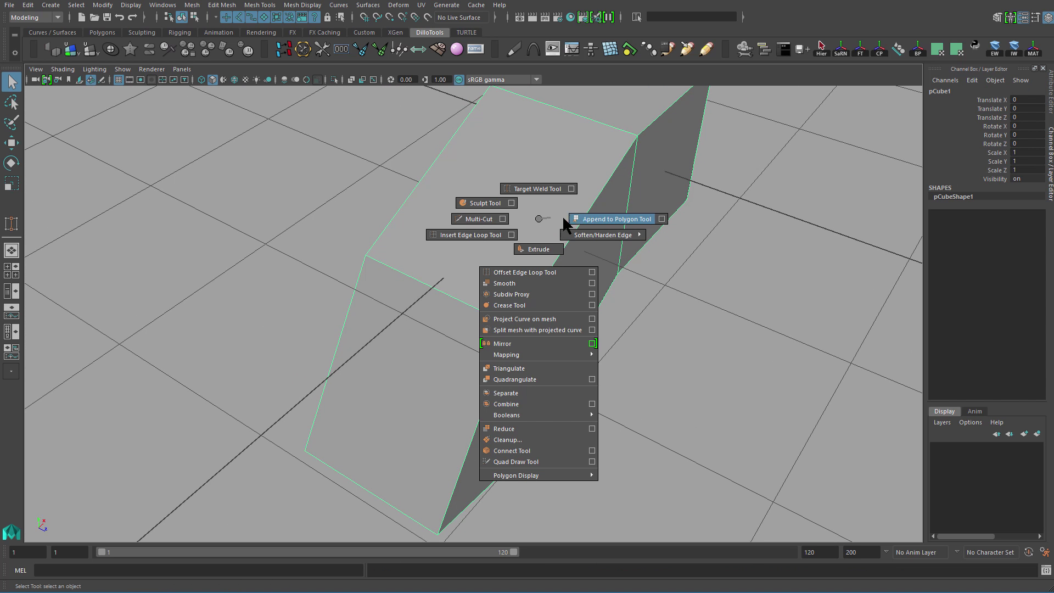
pyautogui.keyDown('alt'); pyautogui.moveTo(555, 229); pyautogui.dragTo(508, 232); pyautogui.keyUp('alt')
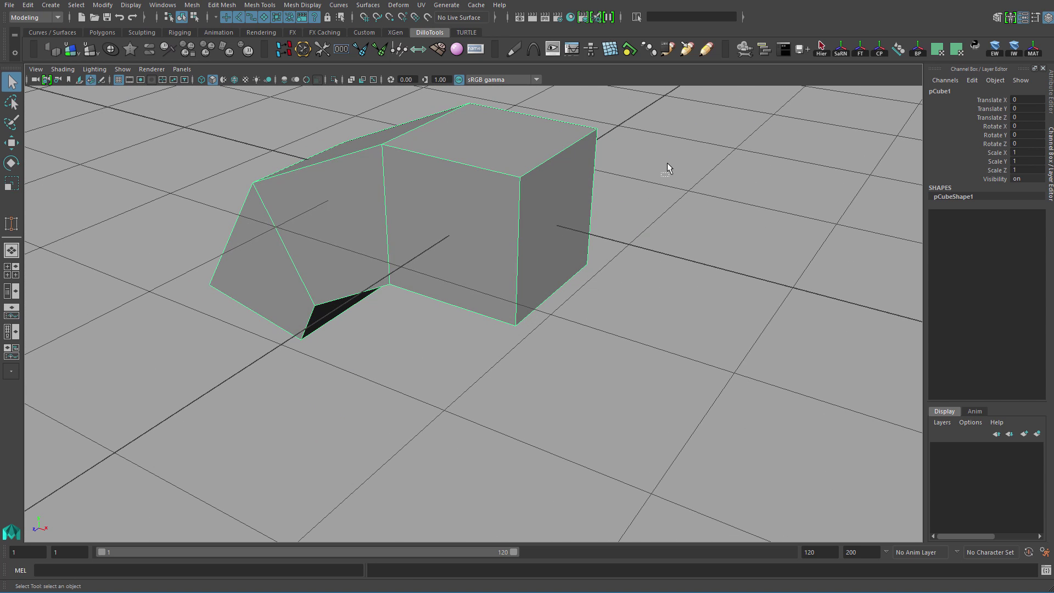
pyautogui.moveTo(667, 167); pyautogui.dragTo(539, 266)
pyautogui.click(476, 218)
pyautogui.keyDown('alt'); pyautogui.moveTo(434, 196); pyautogui.dragTo(563, 203); pyautogui.keyUp('alt')
pyautogui.press('F11')
pyautogui.press('Delete')
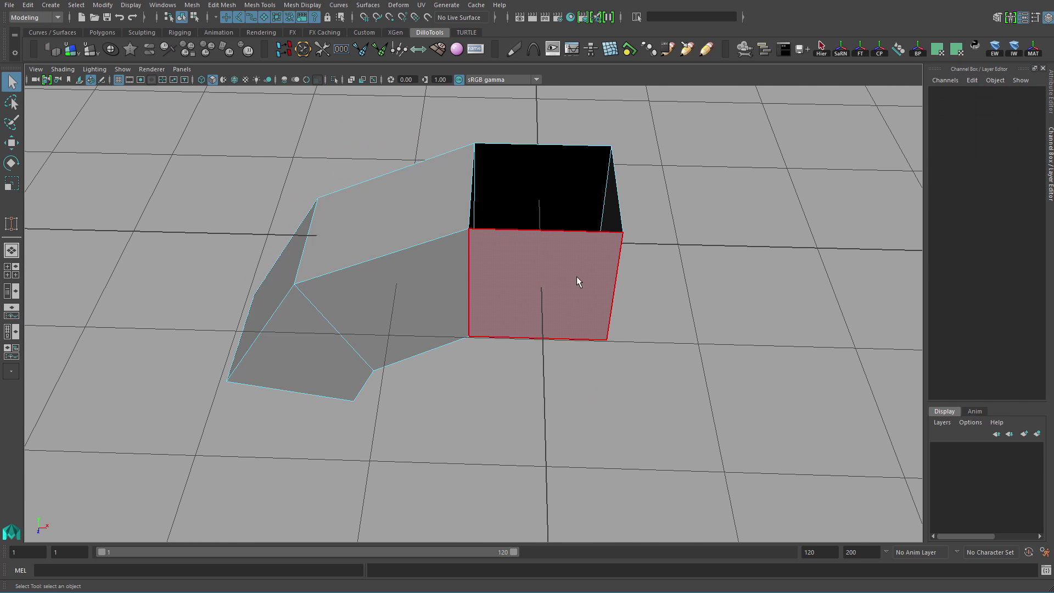
# In object selection, fill the open top with Append to Polygon between two opposite border edges, and undo the fill.
pyautogui.keyDown('alt'); pyautogui.moveTo(577, 282); pyautogui.dragTo(551, 264); pyautogui.keyUp('alt')
pyautogui.keyDown('alt'); pyautogui.moveTo(631, 191); pyautogui.dragTo(566, 258); pyautogui.keyUp('alt')
pyautogui.press('F8')
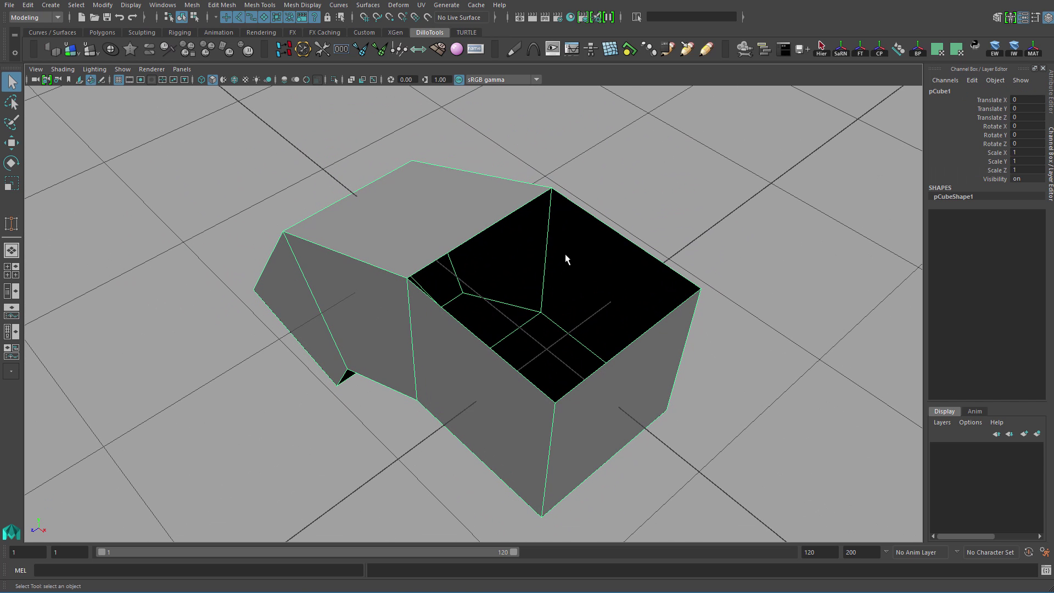
pyautogui.keyDown('shift'); pyautogui.moveTo(566, 250); pyautogui.dragTo(632, 208, button='right'); pyautogui.keyUp('shift')
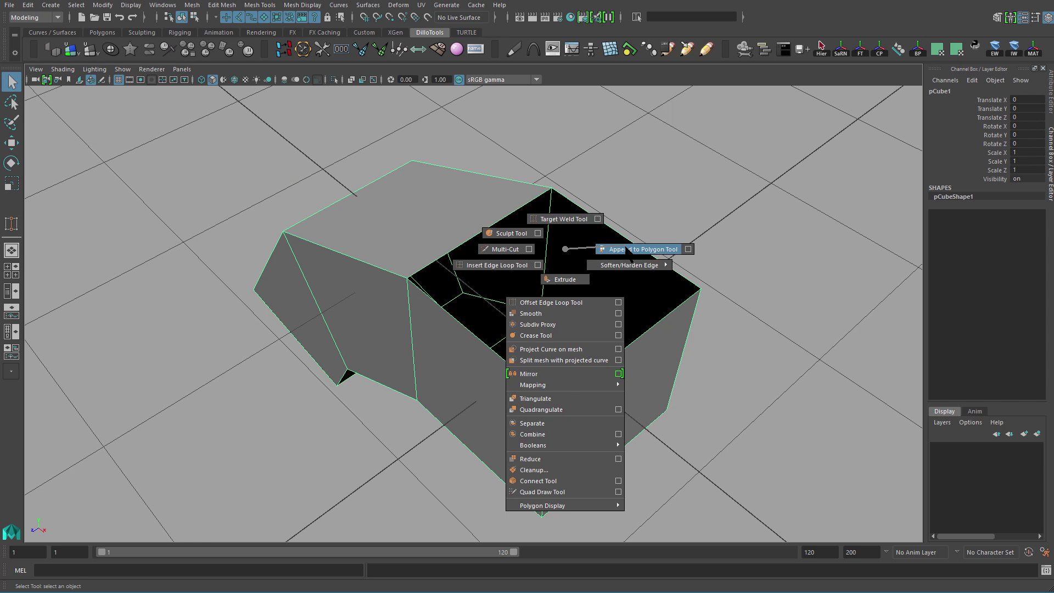
pyautogui.keyDown('shift'); pyautogui.moveTo(629, 253); pyautogui.dragTo(629, 252, button='right'); pyautogui.keyUp('shift')
pyautogui.keyDown('alt'); pyautogui.moveTo(629, 253); pyautogui.dragTo(566, 333); pyautogui.keyUp('alt')
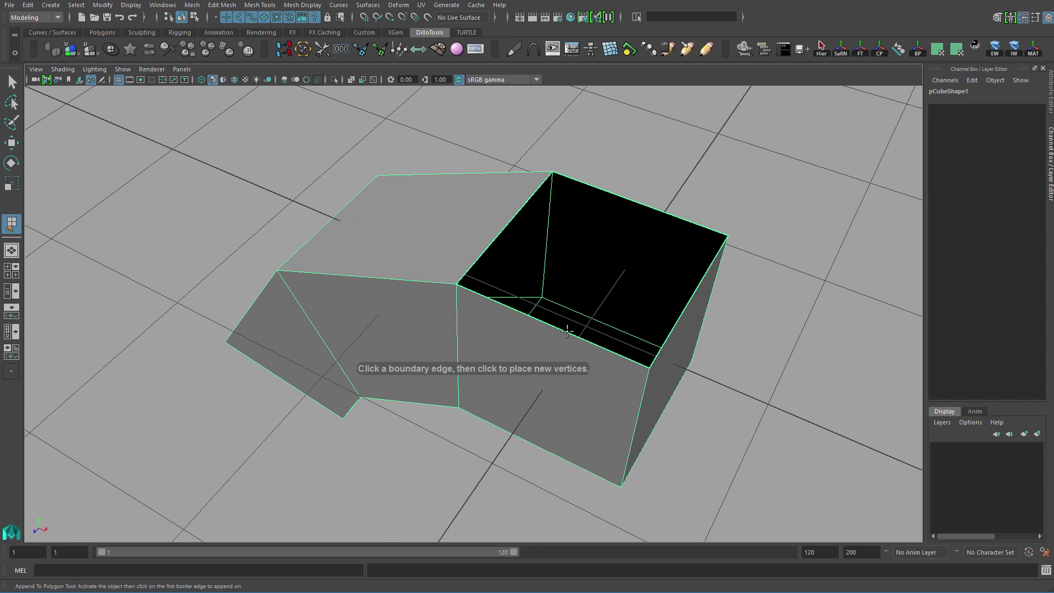
pyautogui.click(635, 225)
pyautogui.click(633, 332)
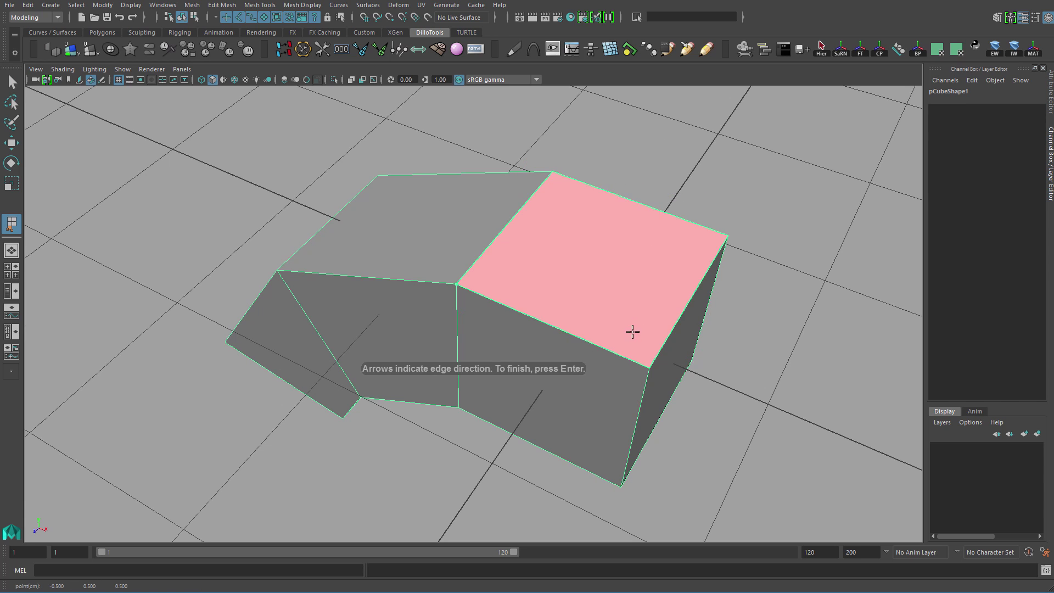
pyautogui.press('Return')
pyautogui.hotkey('ctrl', 'z')
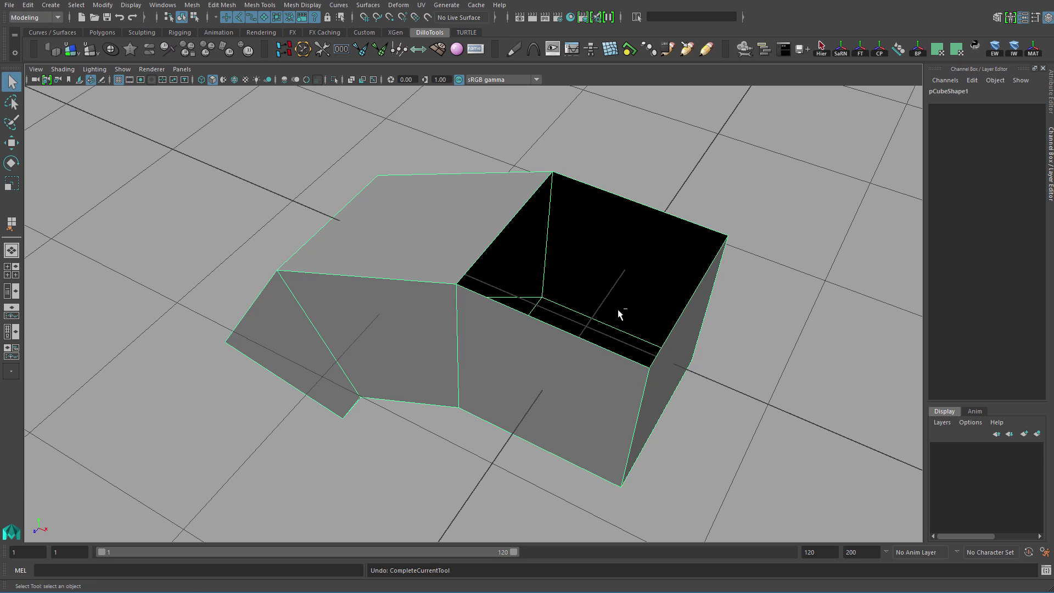
# Refill the open top of the cube section with Append to Polygon between two opposite border edges and leave the tool.
pyautogui.keyDown('alt'); pyautogui.moveTo(551, 284); pyautogui.dragTo(548, 279, button='middle'); pyautogui.keyUp('alt')
pyautogui.keyDown('alt'); pyautogui.moveTo(548, 279); pyautogui.dragTo(586, 207); pyautogui.keyUp('alt')
pyautogui.keyDown('shift'); pyautogui.moveTo(589, 206); pyautogui.dragTo(646, 204, button='right'); pyautogui.keyUp('shift')
pyautogui.click(520, 277)
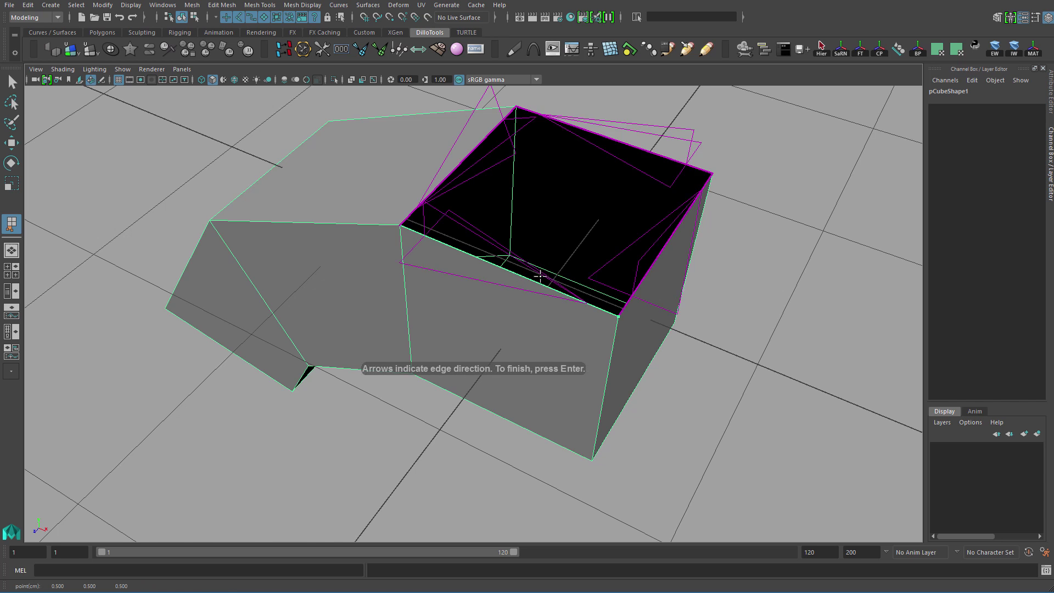
pyautogui.keyDown('alt'); pyautogui.moveTo(520, 277); pyautogui.dragTo(530, 264); pyautogui.keyUp('alt')
pyautogui.press('Return')
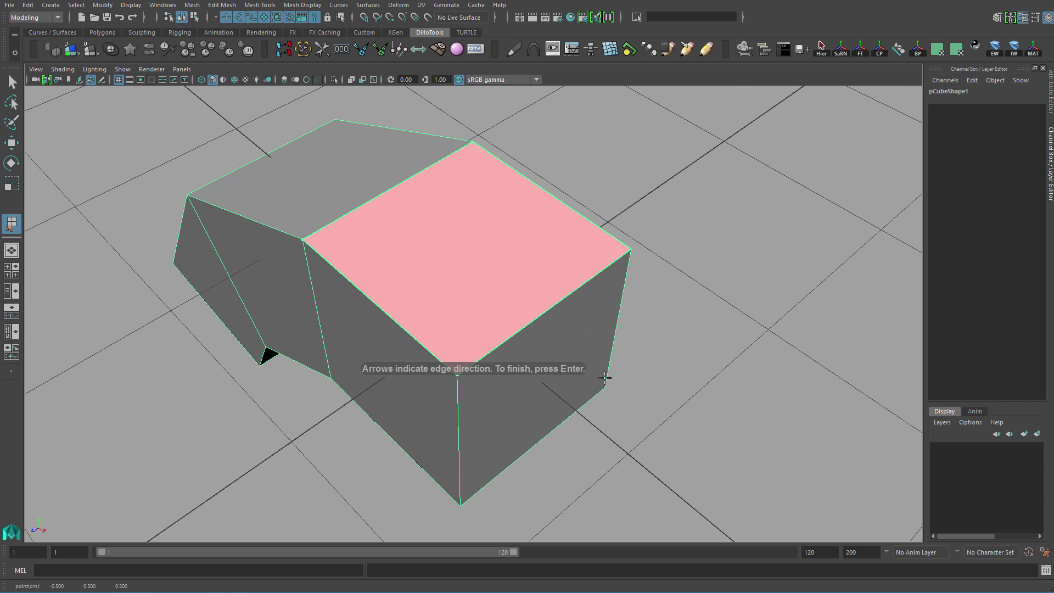
pyautogui.press('q')
# Select the whole mesh, soften all of its edges, and deselect it to view the shading.
pyautogui.keyDown('alt'); pyautogui.moveTo(383, 266); pyautogui.dragTo(584, 254); pyautogui.keyUp('alt')
pyautogui.scroll(5, 583, 253)
pyautogui.scroll(-5, 615, 232)
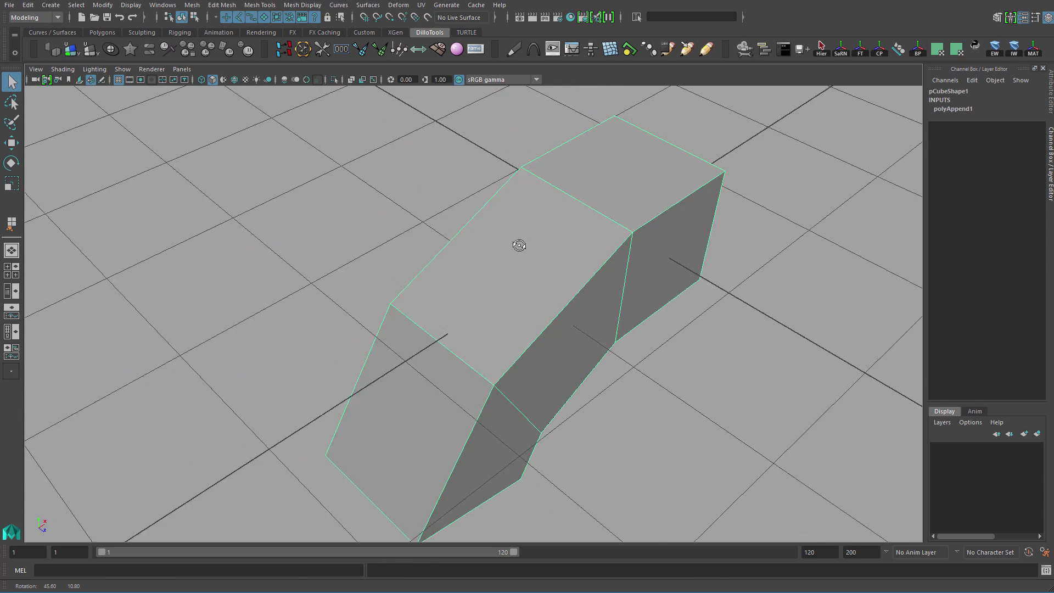
pyautogui.keyDown('alt'); pyautogui.moveTo(518, 242); pyautogui.dragTo(601, 233); pyautogui.keyUp('alt')
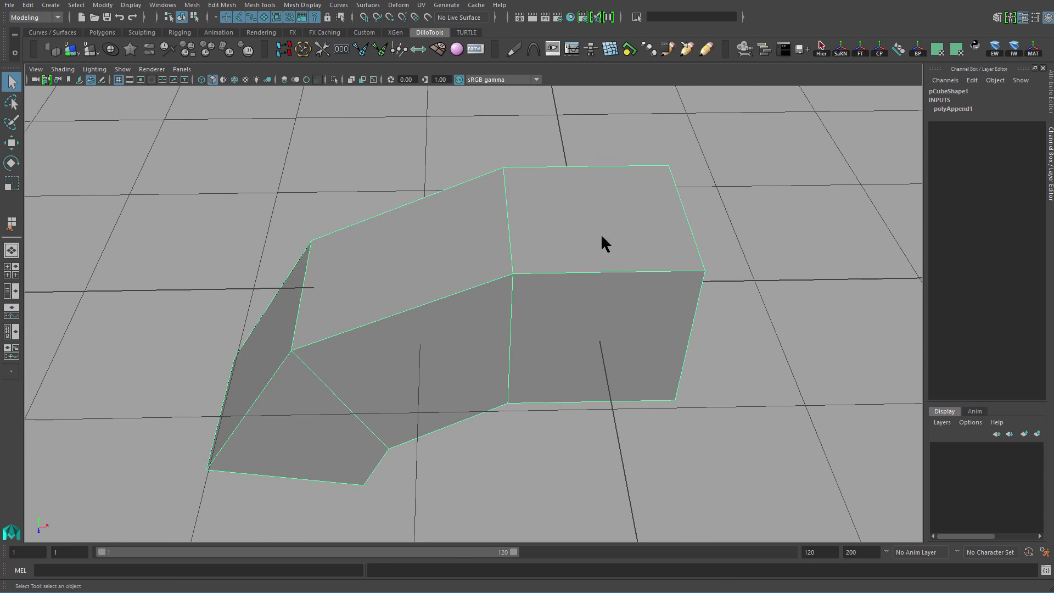
pyautogui.click(618, 239)
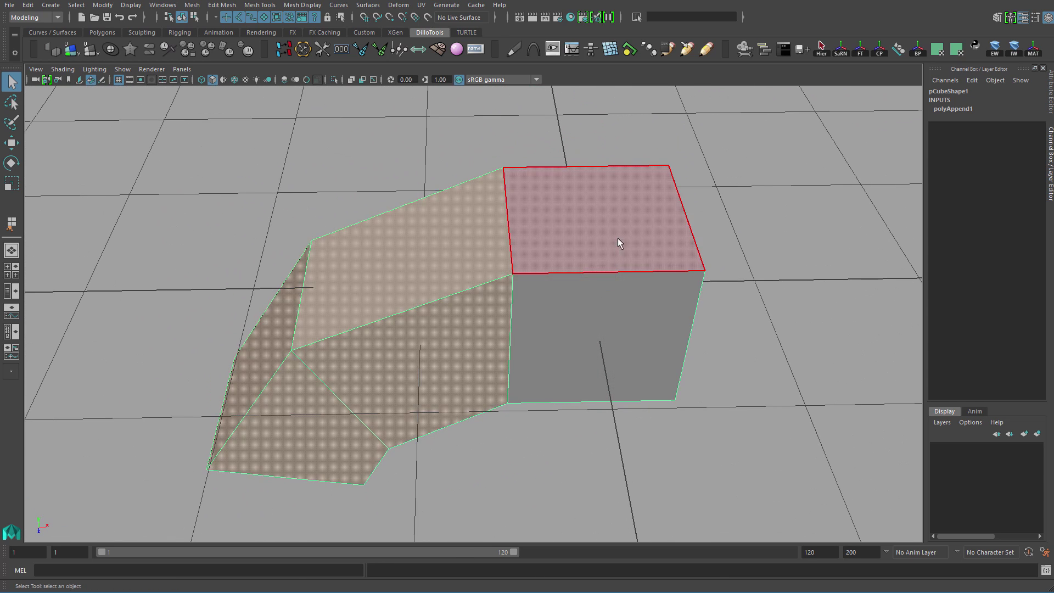
pyautogui.keyDown('shift'); pyautogui.rightClick(607, 219); pyautogui.keyUp('shift')
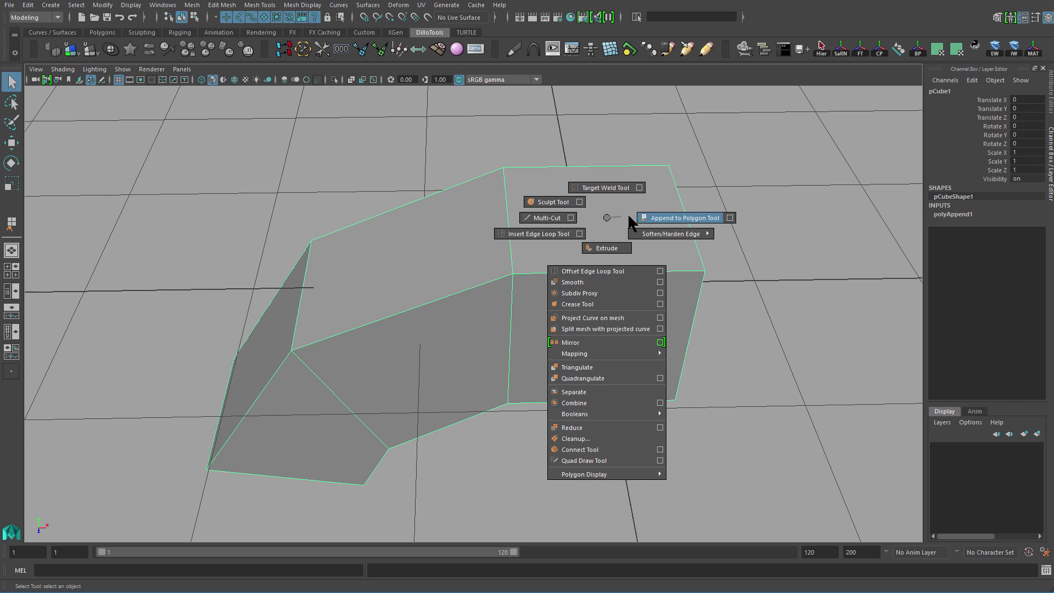
pyautogui.moveTo(649, 237)
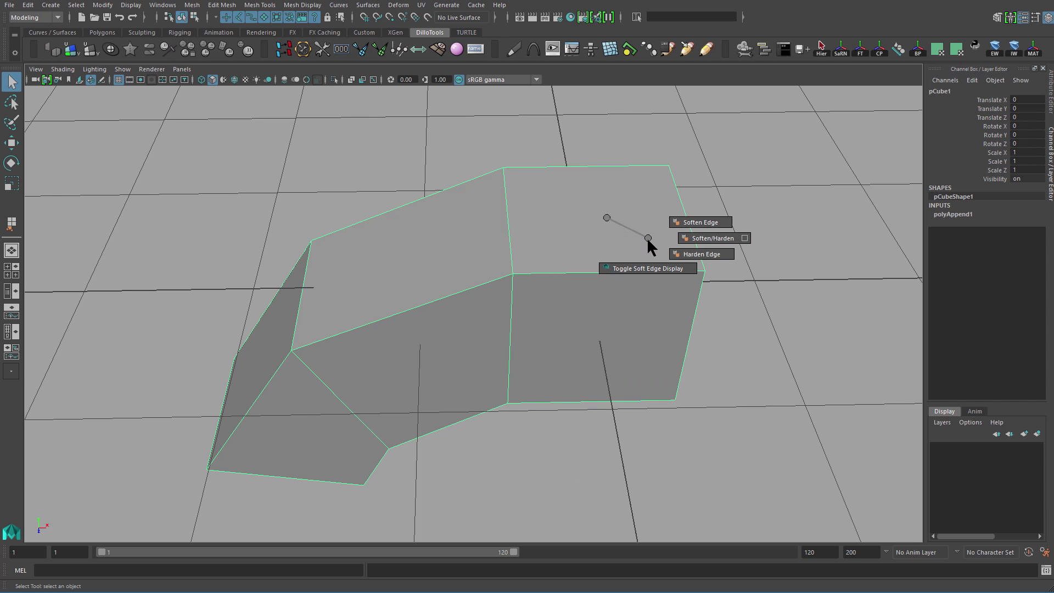
pyautogui.click(723, 184)
pyautogui.click(722, 189)
pyautogui.moveTo(723, 188)
pyautogui.keyDown('alt'); pyautogui.mouseDown()
pyautogui.moveTo(727, 205)
pyautogui.moveTo(689, 192)
pyautogui.moveTo(605, 196)
pyautogui.mouseUp(); pyautogui.keyUp('alt')
pyautogui.moveTo(605, 195)
pyautogui.keyDown('alt'); pyautogui.mouseDown(button='right')
pyautogui.moveTo(687, 330)
pyautogui.moveTo(730, 356)
pyautogui.mouseUp(button='right'); pyautogui.keyUp('alt')
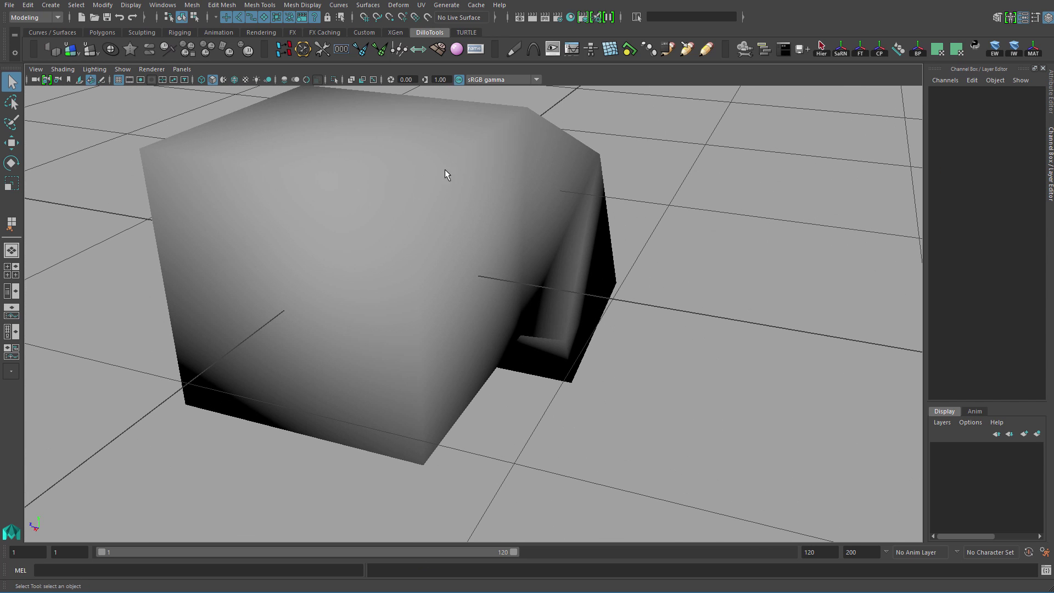
# Reselect the mesh and harden all of its edges.
pyautogui.keyDown('alt'); pyautogui.moveTo(546, 115); pyautogui.dragTo(489, 172, button='right'); pyautogui.keyUp('alt')
pyautogui.keyDown('alt'); pyautogui.moveTo(489, 172); pyautogui.dragTo(572, 174); pyautogui.keyUp('alt')
pyautogui.click(571, 174)
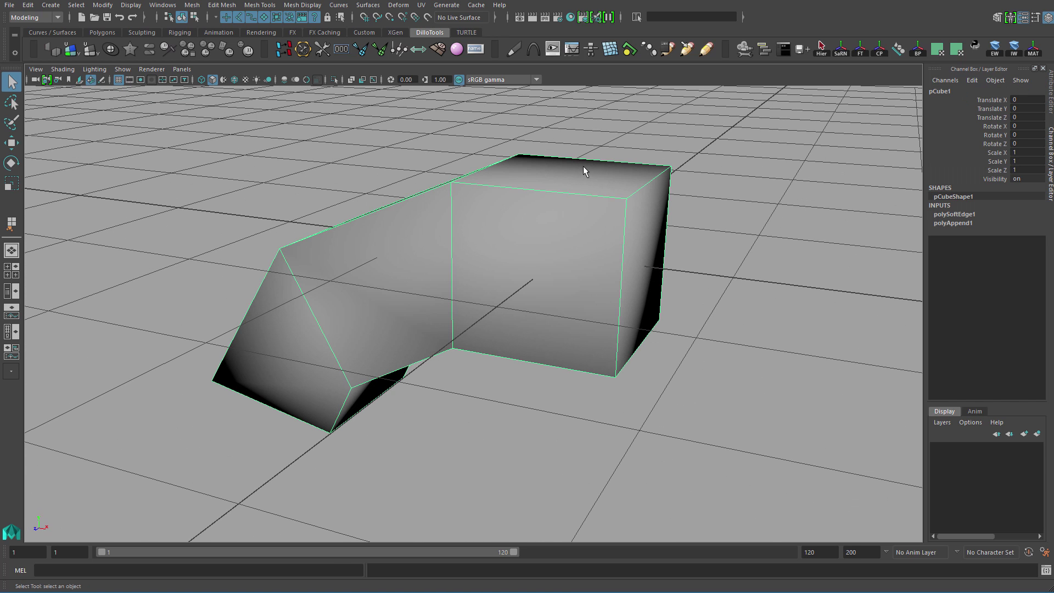
pyautogui.keyDown('shift'); pyautogui.moveTo(583, 166); pyautogui.dragTo(707, 133, button='right'); pyautogui.keyUp('shift')
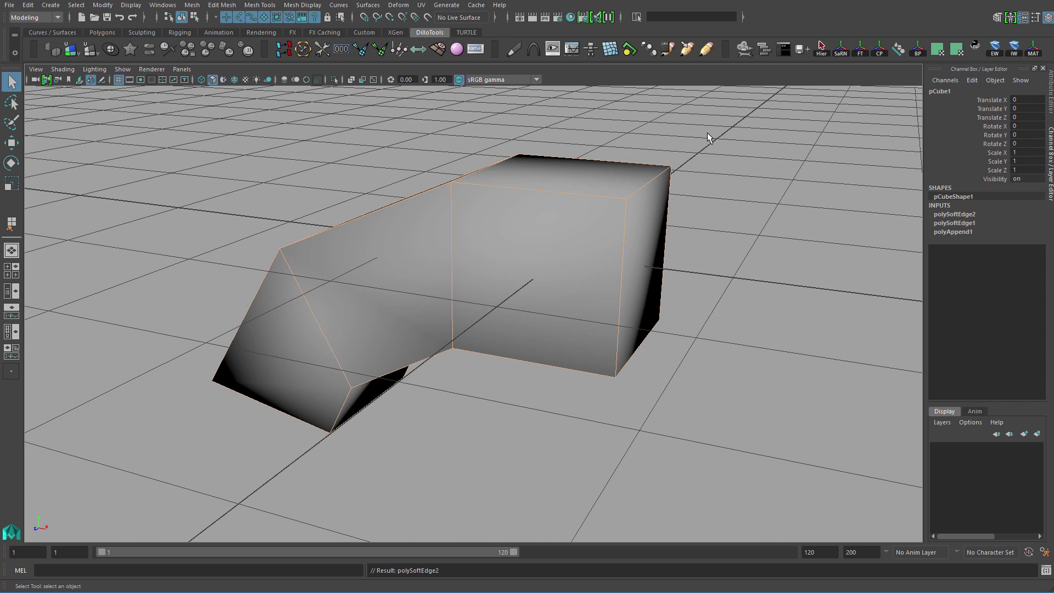
pyautogui.click(717, 169)
pyautogui.click(624, 181)
pyautogui.keyDown('shift'); pyautogui.moveTo(621, 171); pyautogui.dragTo(736, 196, button='right'); pyautogui.keyUp('shift')
pyautogui.keyDown('shift'); pyautogui.moveTo(621, 170); pyautogui.dragTo(723, 194, button='right'); pyautogui.keyUp('shift')
pyautogui.keyDown('shift'); pyautogui.moveTo(630, 192); pyautogui.dragTo(630, 194, button='right'); pyautogui.keyUp('shift')
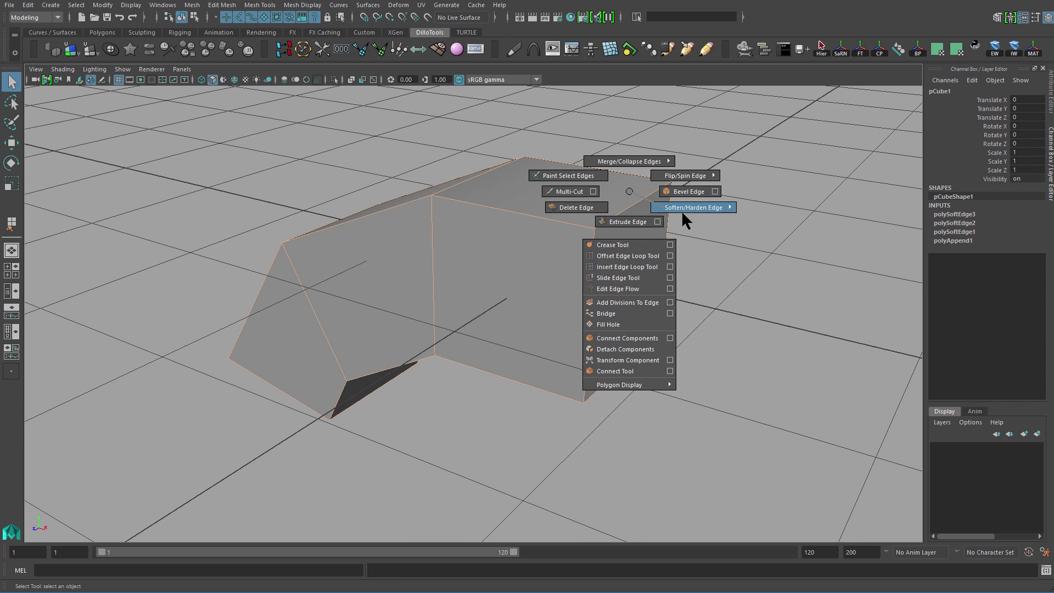
pyautogui.moveTo(683, 213)
pyautogui.keyDown('shift'); pyautogui.mouseDown(button='right')
pyautogui.moveTo(733, 217)
pyautogui.moveTo(687, 216)
pyautogui.mouseUp(button='right'); pyautogui.keyUp('shift')
# Soften the edge between the cube section's top and side faces and view the shading in object selection.
pyautogui.click(545, 217)
pyautogui.keyDown('alt'); pyautogui.moveTo(545, 218); pyautogui.dragTo(617, 183); pyautogui.keyUp('alt')
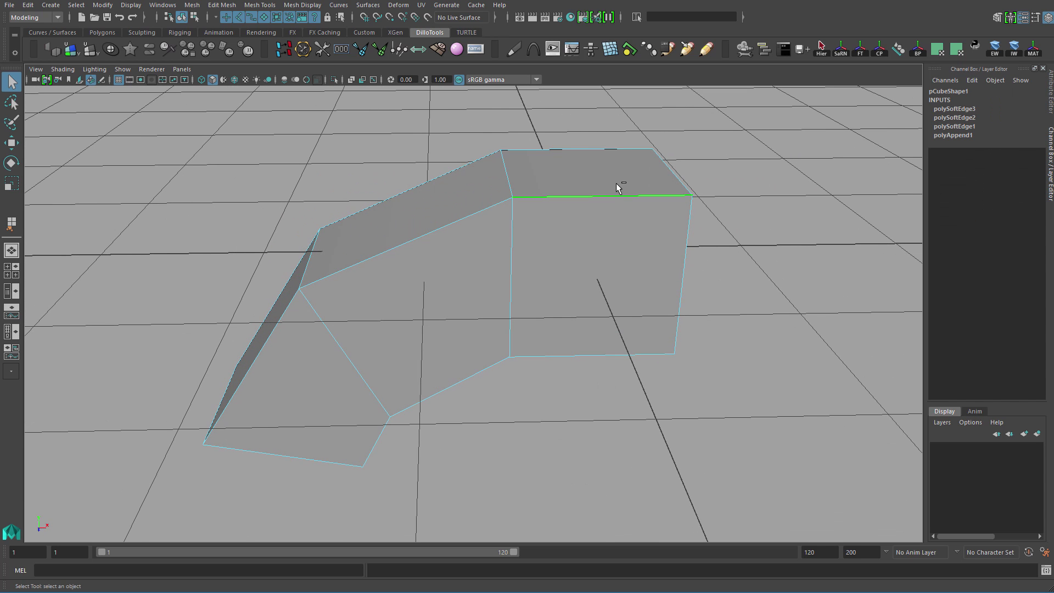
pyautogui.keyDown('shift'); pyautogui.moveTo(614, 179); pyautogui.dragTo(725, 176, button='right'); pyautogui.keyUp('shift')
pyautogui.press('F8')
pyautogui.click(739, 165)
pyautogui.keyDown('alt'); pyautogui.moveTo(738, 164); pyautogui.dragTo(568, 257); pyautogui.keyUp('alt')
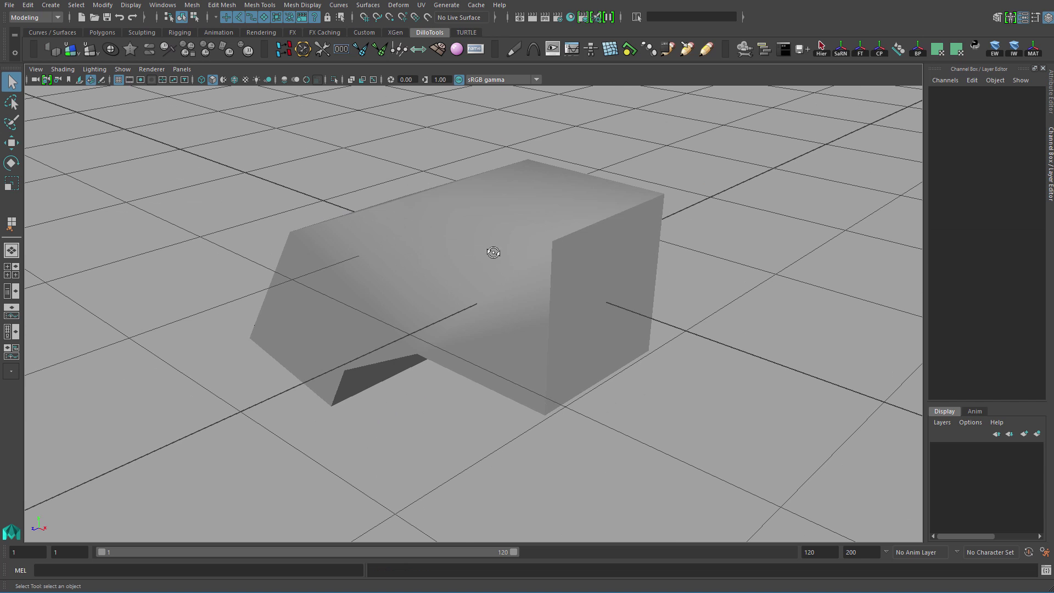
pyautogui.keyDown('alt'); pyautogui.moveTo(494, 252); pyautogui.dragTo(607, 262); pyautogui.keyUp('alt')
# Undo the latest selection changes and the softening of the cube section's upper side edge.
pyautogui.click(532, 238)
pyautogui.hotkey('ctrl', 'z')
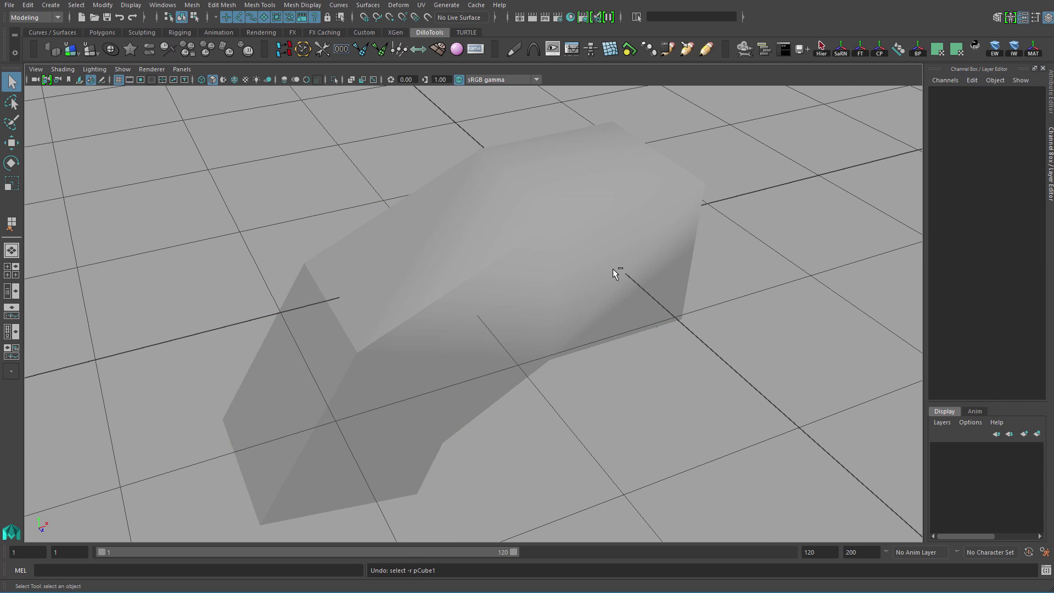
pyautogui.hotkey('ctrl', 'z')
pyautogui.keyDown('alt'); pyautogui.moveTo(536, 295); pyautogui.dragTo(513, 182); pyautogui.keyUp('alt')
pyautogui.press('F8')
pyautogui.click(728, 143)
pyautogui.click(605, 239)
pyautogui.hotkey('ctrl', 'z')
pyautogui.hotkey('ctrl', 'z')
pyautogui.hotkey('ctrl', 'z')
pyautogui.hotkey('ctrl', 'z')
# Return to object selection, select the mesh and delete its construction history.
pyautogui.press('F8')
pyautogui.click(739, 127)
pyautogui.click(566, 232)
pyautogui.hotkey('alt', 'shift', 'd')
# In edge mode, select the two crosswise edges along the top of the bend and soften them.
pyautogui.press('F8')
pyautogui.click(511, 199)
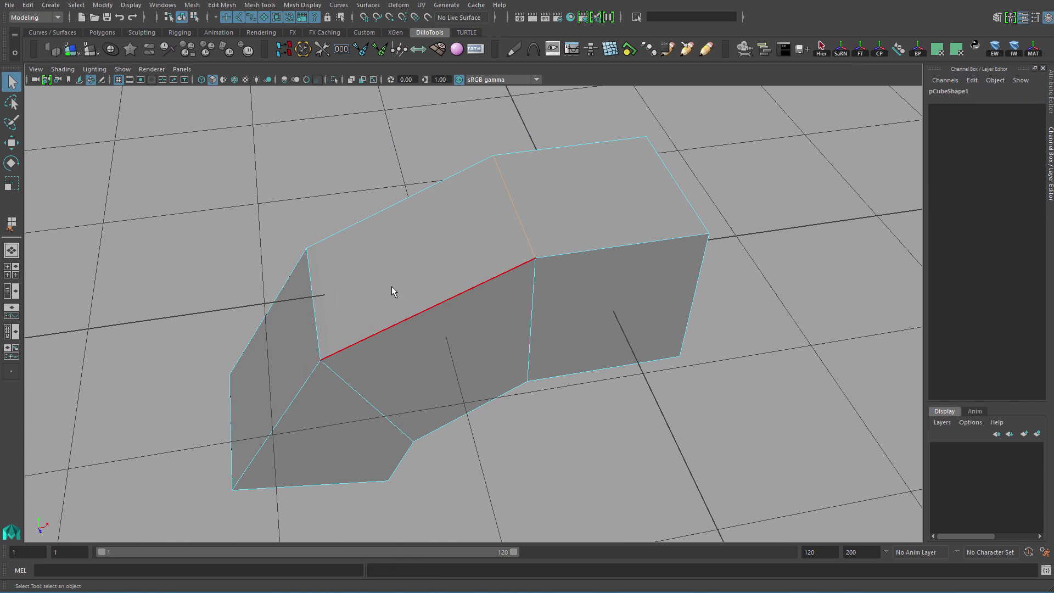
pyautogui.keyDown('alt'); pyautogui.moveTo(392, 287); pyautogui.dragTo(491, 238); pyautogui.keyUp('alt')
pyautogui.keyDown('alt'); pyautogui.moveTo(508, 311); pyautogui.dragTo(501, 357, button='middle'); pyautogui.keyUp('alt')
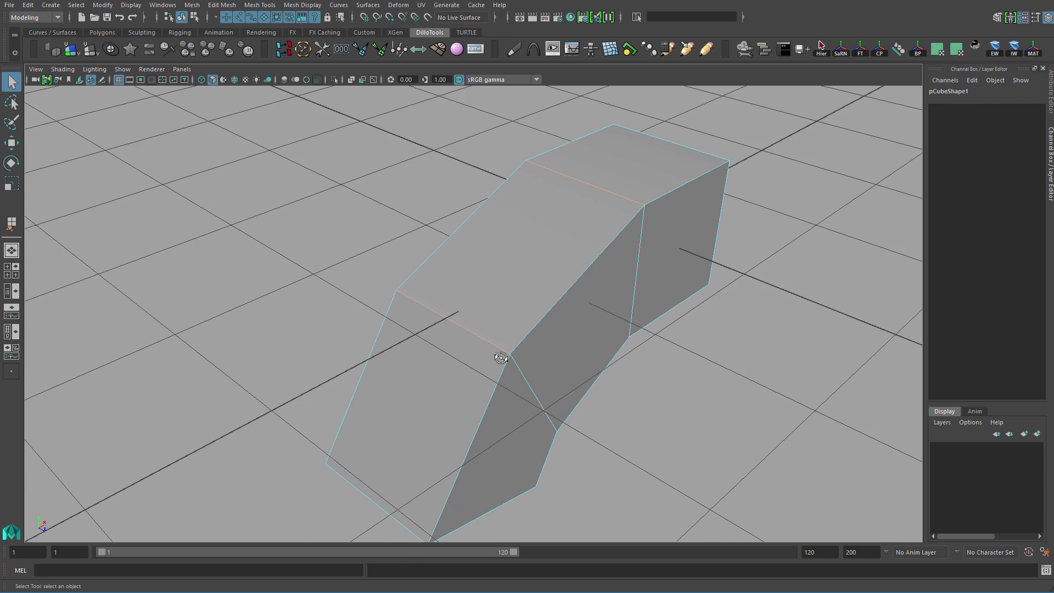
pyautogui.keyDown('alt'); pyautogui.moveTo(501, 357); pyautogui.dragTo(485, 343); pyautogui.keyUp('alt')
pyautogui.keyDown('shift'); pyautogui.click(468, 350); pyautogui.keyUp('shift')
pyautogui.keyDown('alt'); pyautogui.moveTo(562, 354); pyautogui.dragTo(531, 364); pyautogui.keyUp('alt')
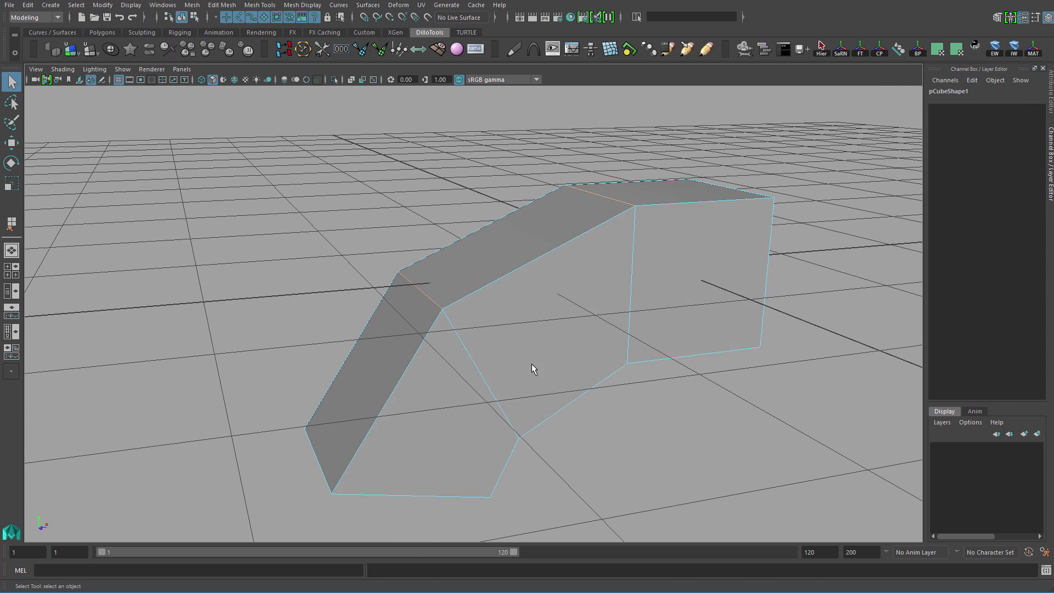
pyautogui.keyDown('alt'); pyautogui.moveTo(582, 218); pyautogui.dragTo(587, 248); pyautogui.keyUp('alt')
pyautogui.keyDown('alt'); pyautogui.moveTo(566, 308); pyautogui.dragTo(587, 238); pyautogui.keyUp('alt')
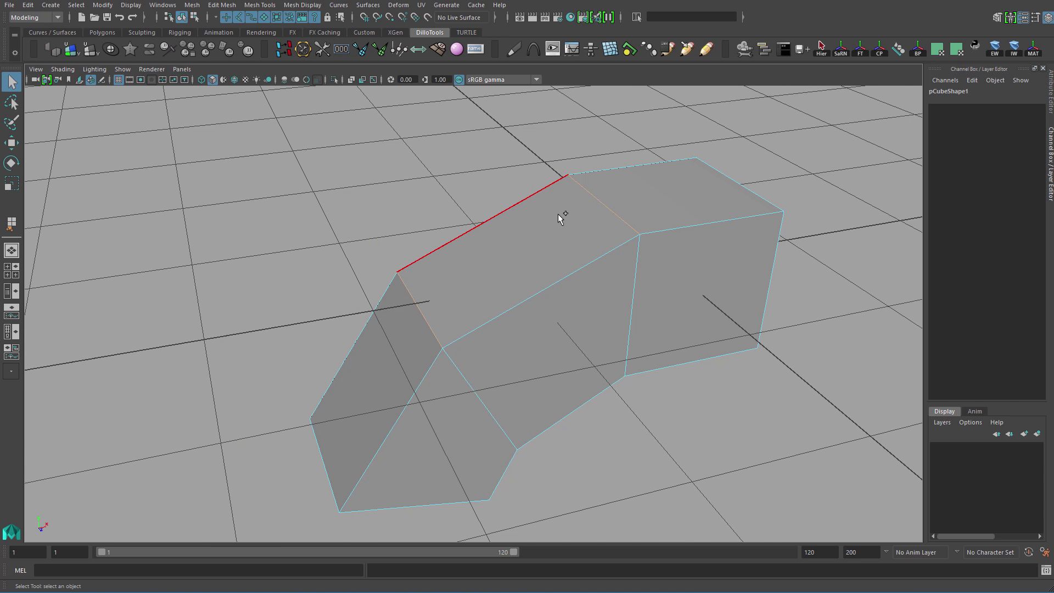
pyautogui.keyDown('shift'); pyautogui.moveTo(558, 214); pyautogui.dragTo(616, 237, button='right'); pyautogui.keyUp('shift')
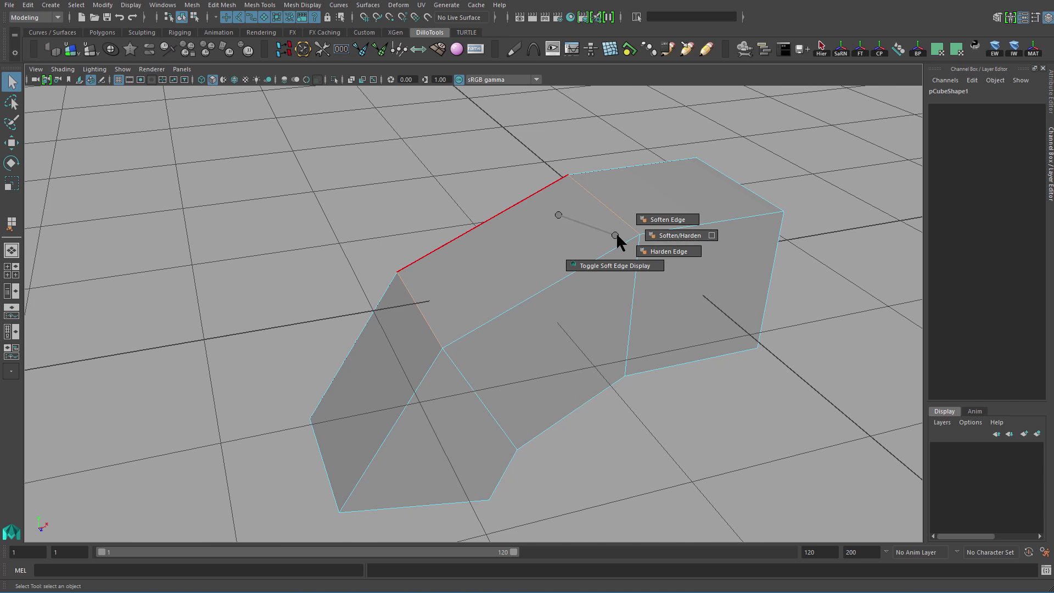
pyautogui.keyDown('shift'); pyautogui.moveTo(701, 160); pyautogui.dragTo(669, 219, button='right'); pyautogui.keyUp('shift')
# Deselect the mesh to examine the shading across the two softened edges, and reselect it.
pyautogui.click(644, 196)
pyautogui.moveTo(645, 195)
pyautogui.keyDown('alt'); pyautogui.mouseDown()
pyautogui.moveTo(685, 238)
pyautogui.moveTo(659, 219)
pyautogui.moveTo(509, 202)
pyautogui.moveTo(581, 251)
pyautogui.mouseUp(); pyautogui.keyUp('alt')
pyautogui.keyDown('alt'); pyautogui.moveTo(581, 250); pyautogui.dragTo(434, 241, button='right'); pyautogui.keyUp('alt')
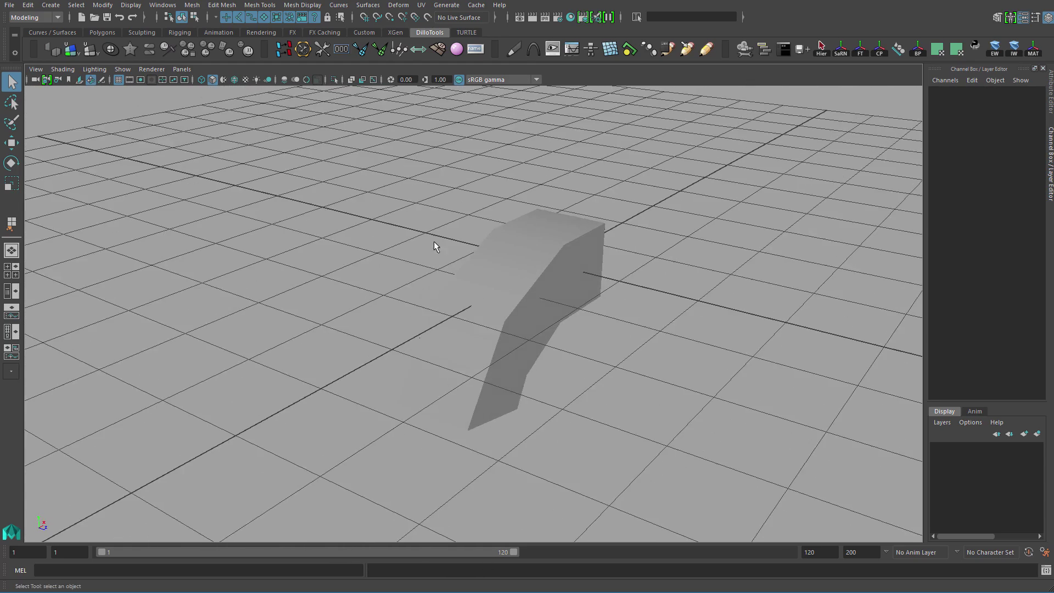
pyautogui.click(541, 282)
pyautogui.keyDown('alt'); pyautogui.moveTo(566, 299); pyautogui.dragTo(633, 325, button='right'); pyautogui.keyUp('alt')
pyautogui.keyDown('alt'); pyautogui.moveTo(632, 326); pyautogui.dragTo(639, 252); pyautogui.keyUp('alt')
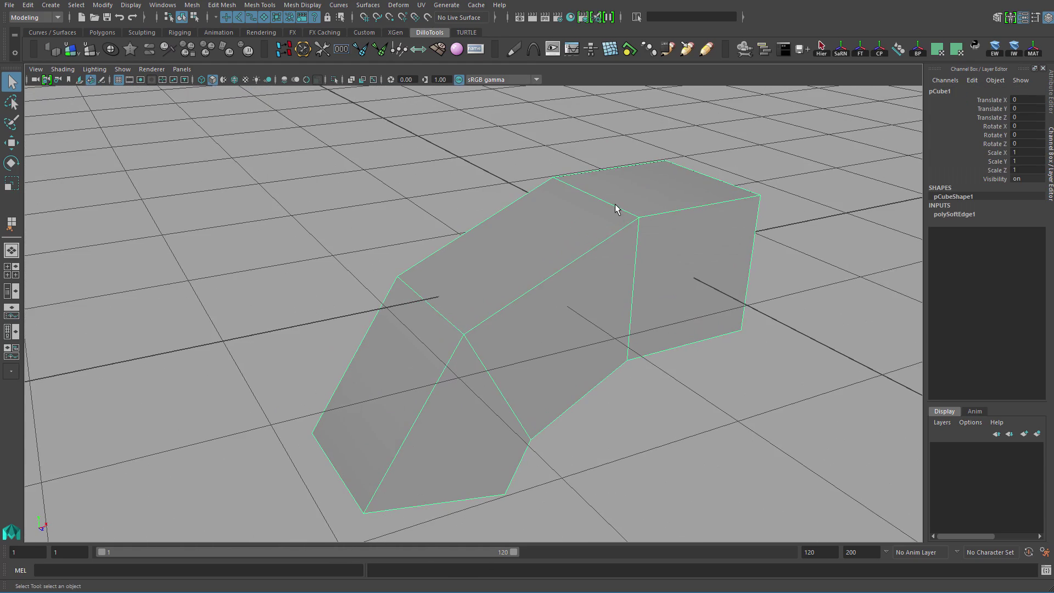
# Apply Soften/Harden Edge to the bent cube mesh and reselect the mesh.
pyautogui.moveTo(615, 205)
pyautogui.keyDown('shift'); pyautogui.mouseDown(button='right')
pyautogui.moveTo(659, 224)
pyautogui.moveTo(660, 247)
pyautogui.mouseUp(button='right'); pyautogui.keyUp('shift')
pyautogui.keyDown('alt'); pyautogui.moveTo(572, 331); pyautogui.dragTo(541, 330); pyautogui.keyUp('alt')
pyautogui.click(709, 351)
pyautogui.click(541, 329)
# Examine the hard and soft edges of the bent mesh from several angles, in edge mode as well as object mode.
pyautogui.keyDown('alt'); pyautogui.moveTo(692, 291); pyautogui.dragTo(612, 285); pyautogui.keyUp('alt')
pyautogui.keyDown('alt'); pyautogui.moveTo(611, 285); pyautogui.dragTo(598, 330, button='right'); pyautogui.keyUp('alt')
pyautogui.keyDown('alt'); pyautogui.moveTo(599, 330); pyautogui.dragTo(367, 249); pyautogui.keyUp('alt')
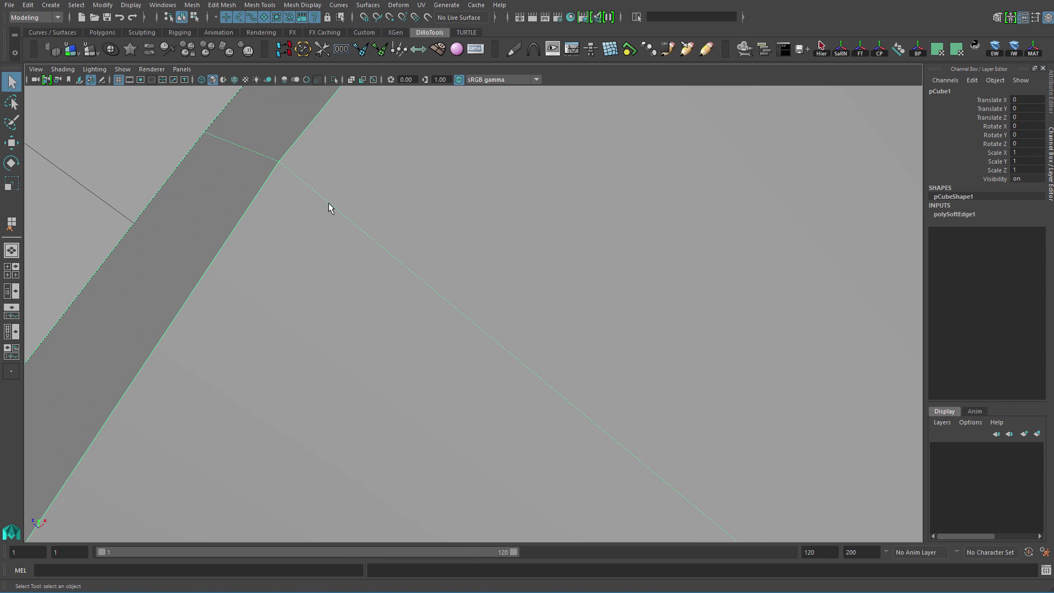
pyautogui.keyDown('alt'); pyautogui.moveTo(503, 358); pyautogui.dragTo(382, 257, button='right'); pyautogui.keyUp('alt')
pyautogui.keyDown('alt'); pyautogui.moveTo(382, 256); pyautogui.dragTo(582, 322); pyautogui.keyUp('alt')
pyautogui.moveTo(582, 321)
pyautogui.keyDown('alt'); pyautogui.mouseDown(button='right')
pyautogui.moveTo(552, 315)
pyautogui.moveTo(571, 319)
pyautogui.mouseUp(button='right'); pyautogui.keyUp('alt')
pyautogui.keyDown('alt'); pyautogui.moveTo(571, 319); pyautogui.dragTo(466, 310); pyautogui.keyUp('alt')
pyautogui.keyDown('alt'); pyautogui.moveTo(526, 354); pyautogui.dragTo(506, 345); pyautogui.keyUp('alt')
pyautogui.keyDown('alt'); pyautogui.moveTo(477, 310); pyautogui.dragTo(580, 327); pyautogui.keyUp('alt')
pyautogui.press('F10')
pyautogui.keyDown('alt'); pyautogui.moveTo(526, 269); pyautogui.dragTo(588, 209); pyautogui.keyUp('alt')
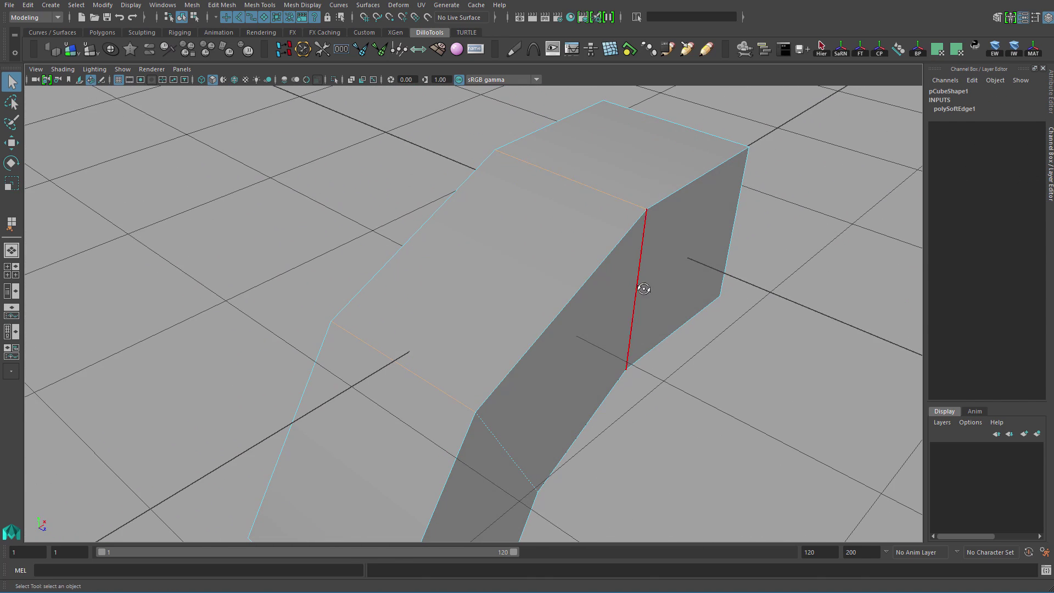
pyautogui.scroll(-3, 643, 288)
pyautogui.keyDown('alt'); pyautogui.moveTo(565, 278); pyautogui.dragTo(515, 372); pyautogui.keyUp('alt')
pyautogui.press('F8')
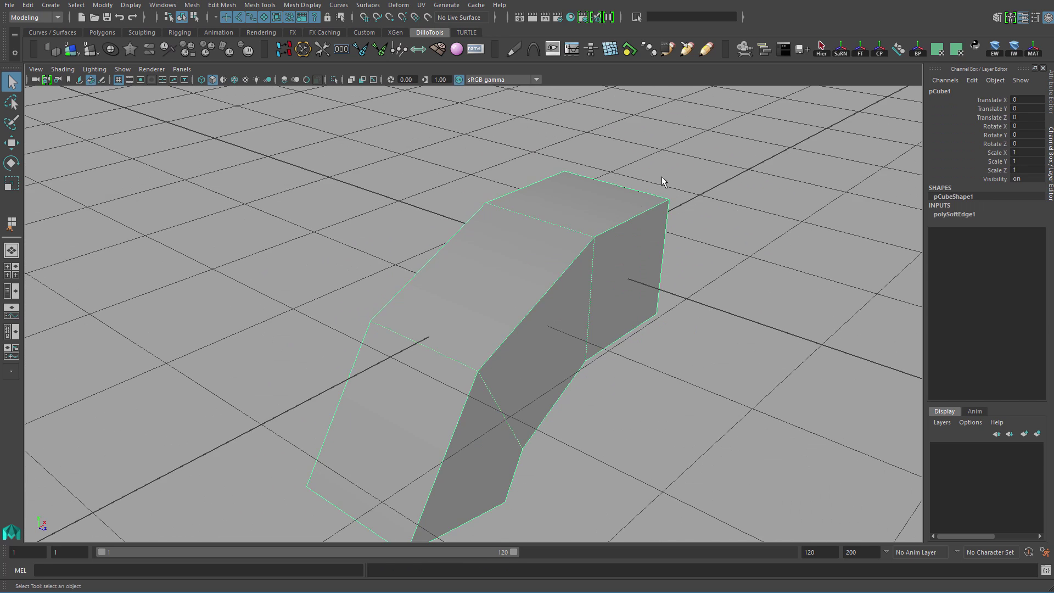
# Delete the construction history of the bent cube mesh.
pyautogui.keyDown('alt'); pyautogui.moveTo(661, 177); pyautogui.dragTo(563, 239); pyautogui.keyUp('alt')
pyautogui.hotkey('alt', 'shift', 'd')
# Try Extrude on the whole mesh and undo it.
pyautogui.keyDown('shift'); pyautogui.rightClick(561, 236); pyautogui.keyUp('shift')
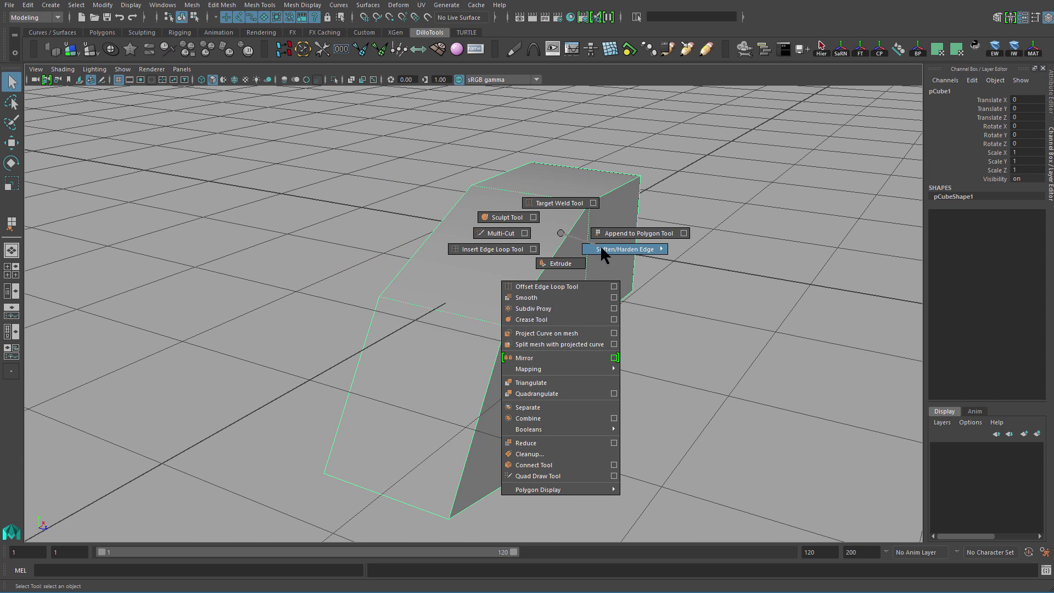
pyautogui.keyDown('shift'); pyautogui.moveTo(602, 248); pyautogui.dragTo(561, 263, button='right'); pyautogui.keyUp('shift')
pyautogui.keyDown('alt'); pyautogui.moveTo(561, 263); pyautogui.dragTo(473, 250); pyautogui.keyUp('alt')
pyautogui.press('z')
# Try Extrude on the crease edge between the two sloping upper faces and undo it.
pyautogui.press('q')
pyautogui.moveTo(515, 274); pyautogui.dragTo(572, 244, button='right')
pyautogui.keyDown('alt'); pyautogui.moveTo(493, 254); pyautogui.dragTo(556, 275); pyautogui.keyUp('alt')
pyautogui.press('z')
pyautogui.press('z')
pyautogui.press('z')
pyautogui.press('z')
pyautogui.press('z')
pyautogui.click(481, 313)
pyautogui.moveTo(498, 265); pyautogui.dragTo(515, 280, button='right')
pyautogui.press('z')
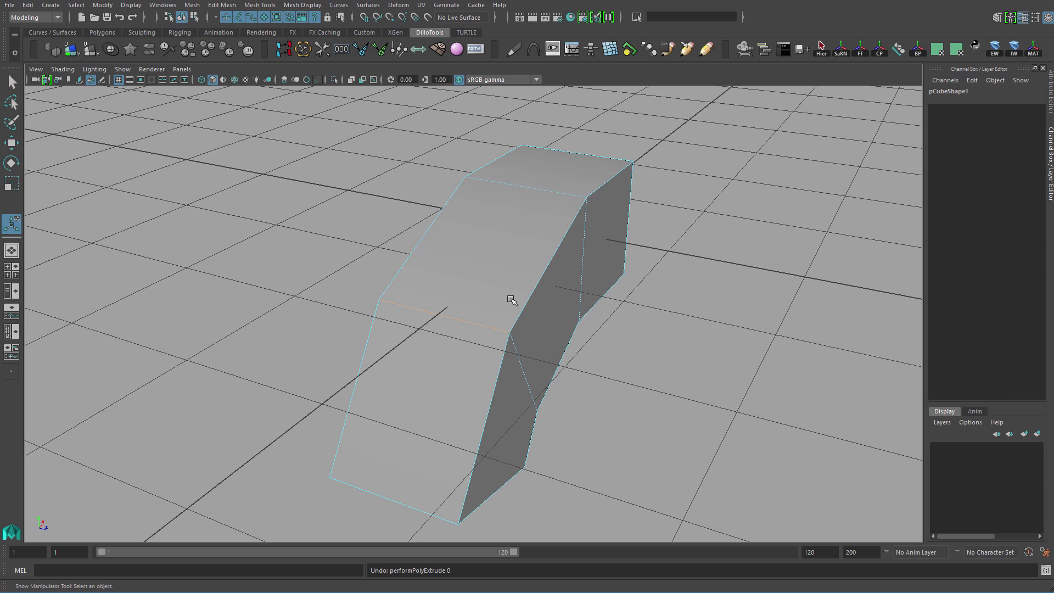
# Try Extrude on the middle sloping upper face and undo it.
pyautogui.press('q')
pyautogui.moveTo(500, 237); pyautogui.dragTo(499, 264, button='right')
pyautogui.click(498, 265)
pyautogui.keyDown('shift'); pyautogui.moveTo(512, 217); pyautogui.dragTo(515, 286, button='right'); pyautogui.keyUp('shift')
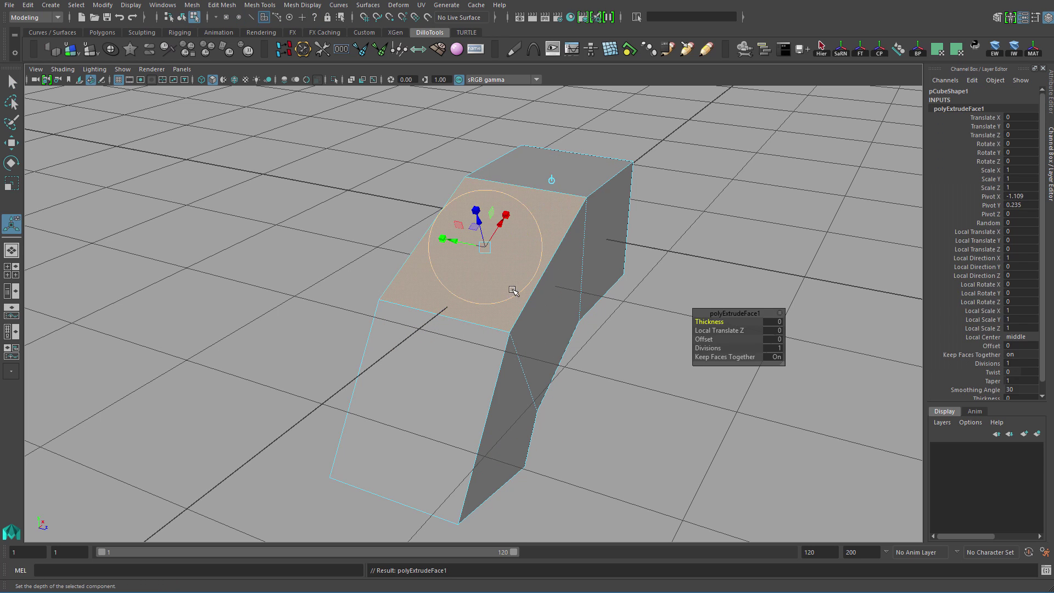
pyautogui.press('z')
pyautogui.press('q')
# Try Extrude on a corner vertex of the mesh and undo it.
pyautogui.keyDown('alt'); pyautogui.moveTo(583, 245); pyautogui.dragTo(560, 242); pyautogui.keyUp('alt')
pyautogui.moveTo(668, 204); pyautogui.dragTo(621, 202, button='right')
pyautogui.moveTo(665, 149); pyautogui.dragTo(700, 185)
pyautogui.keyDown('shift'); pyautogui.moveTo(739, 158); pyautogui.dragTo(741, 193, button='right'); pyautogui.keyUp('shift')
pyautogui.keyDown('alt'); pyautogui.moveTo(664, 206); pyautogui.dragTo(498, 288); pyautogui.keyUp('alt')
pyautogui.keyDown('alt'); pyautogui.moveTo(499, 288); pyautogui.dragTo(611, 285, button='right'); pyautogui.keyUp('alt')
pyautogui.press('z')
pyautogui.keyDown('alt'); pyautogui.moveTo(612, 284); pyautogui.dragTo(547, 251); pyautogui.keyUp('alt')
pyautogui.press('q')
pyautogui.press('Delete')
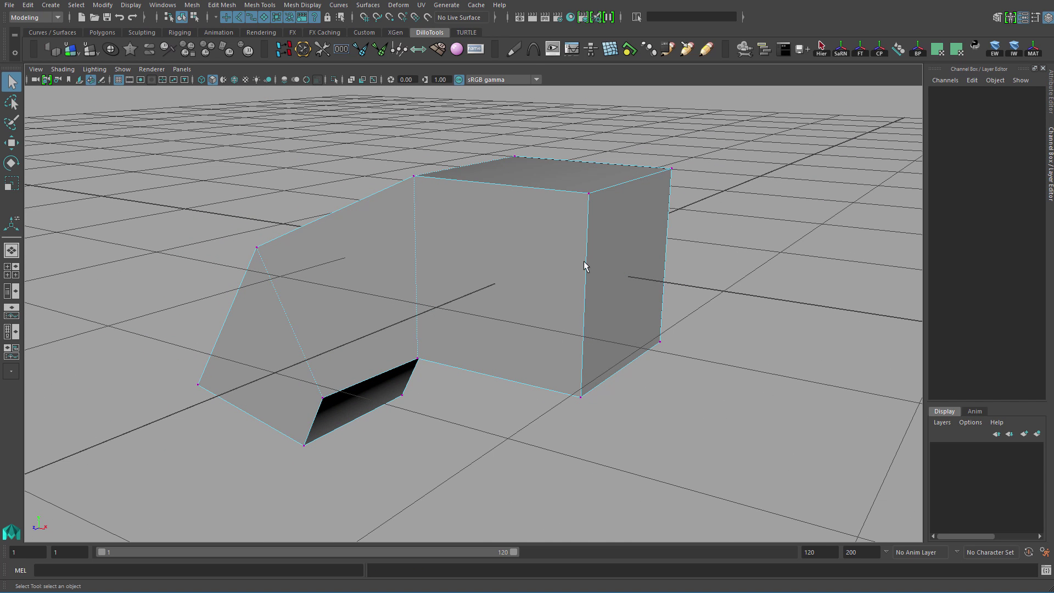
# Return to object mode, reselect the mesh, and toggle its smooth preview on and off.
pyautogui.moveTo(586, 251); pyautogui.dragTo(687, 202, button='right')
pyautogui.click(537, 311)
pyautogui.keyDown('alt'); pyautogui.moveTo(538, 312); pyautogui.dragTo(580, 214); pyautogui.keyUp('alt')
pyautogui.press('3')
pyautogui.press('1')
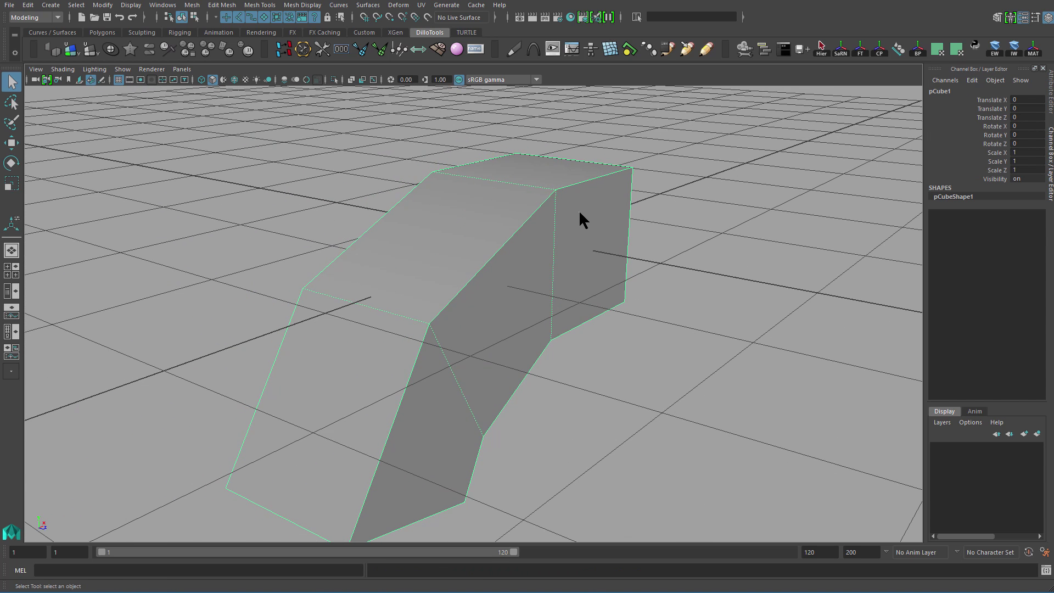
# Try adding offset edge loops on both sides of the long upper side edge with the Offset Edge Loop Tool, and undo them.
pyautogui.keyDown('shift'); pyautogui.moveTo(579, 212); pyautogui.dragTo(563, 264, button='right'); pyautogui.keyUp('shift')
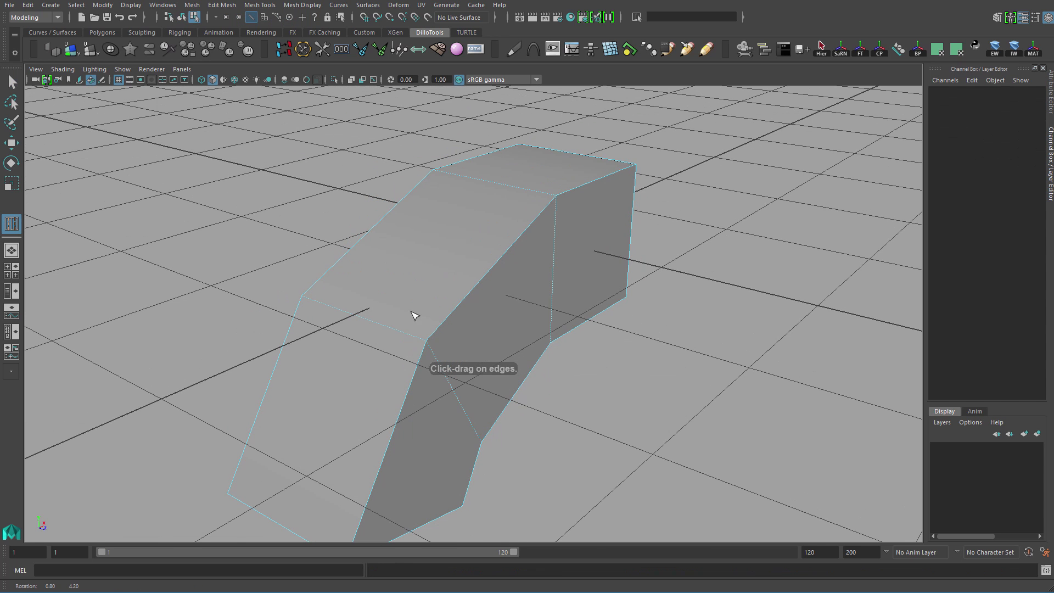
pyautogui.keyDown('alt'); pyautogui.moveTo(445, 321); pyautogui.dragTo(460, 296, button='middle'); pyautogui.keyUp('alt')
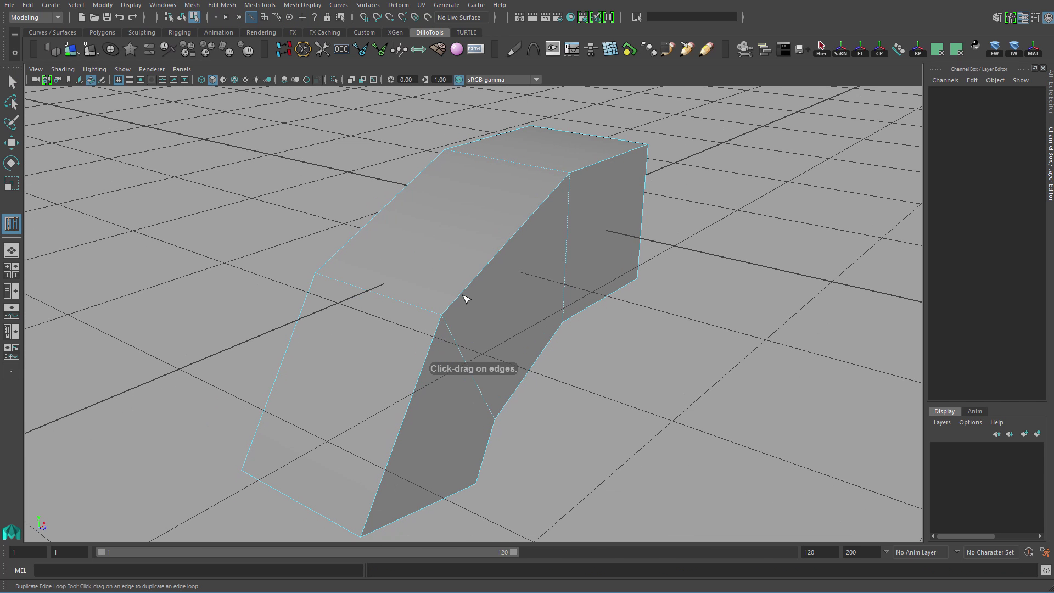
pyautogui.moveTo(459, 306); pyautogui.dragTo(458, 304)
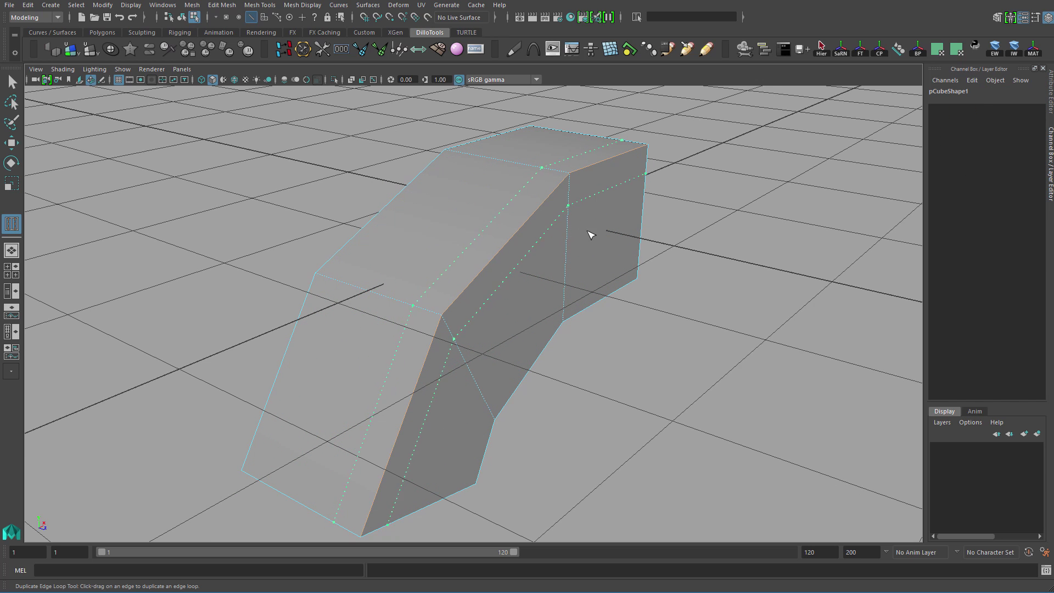
pyautogui.moveTo(567, 240); pyautogui.dragTo(567, 323)
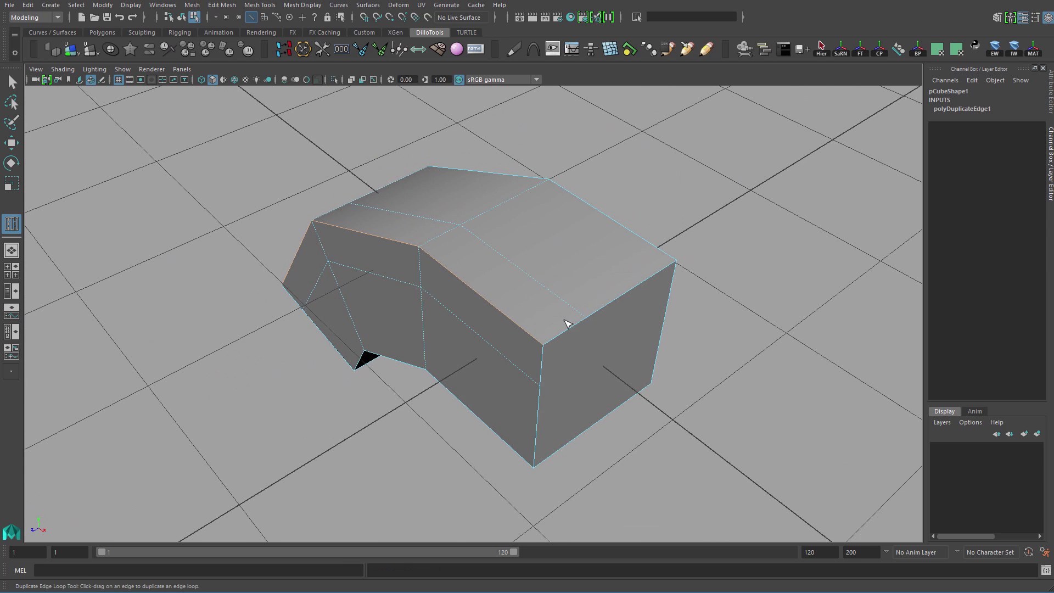
pyautogui.keyDown('alt'); pyautogui.moveTo(333, 252); pyautogui.dragTo(521, 272); pyautogui.keyUp('alt')
pyautogui.hotkey('ctrl', 'z')
pyautogui.hotkey('ctrl', 'z')
# Return to object mode, reselect the mesh, and look through its polygon modeling commands.
pyautogui.press('q')
pyautogui.moveTo(523, 260); pyautogui.dragTo(704, 131, button='right')
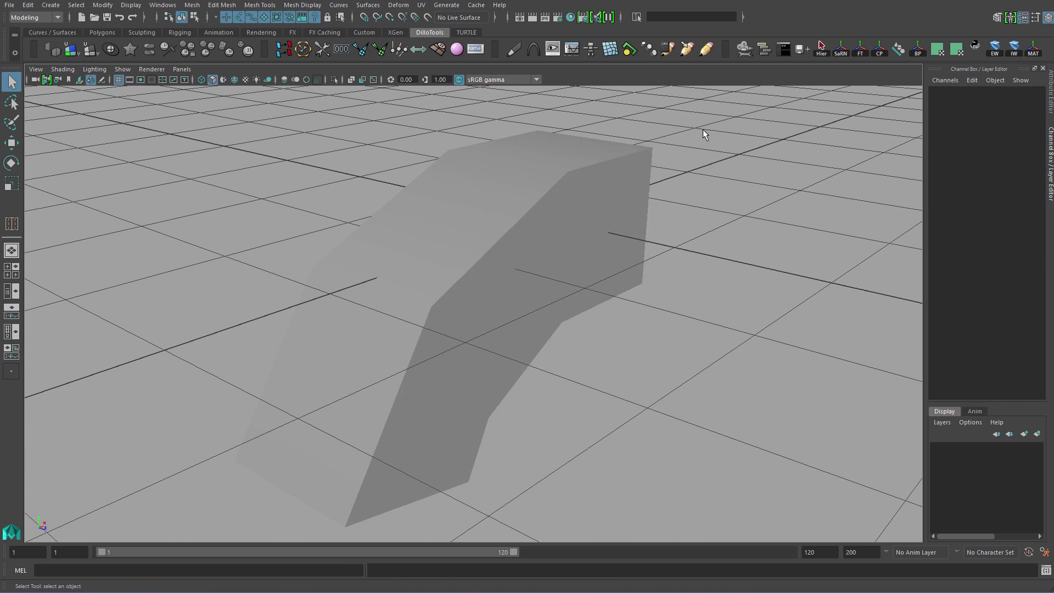
pyautogui.click(497, 254)
pyautogui.moveTo(494, 256)
pyautogui.keyDown('alt'); pyautogui.mouseDown()
pyautogui.moveTo(485, 285)
pyautogui.moveTo(546, 254)
pyautogui.moveTo(489, 257)
pyautogui.mouseUp(); pyautogui.keyUp('alt')
pyautogui.keyDown('alt'); pyautogui.moveTo(489, 257); pyautogui.dragTo(564, 268, button='right'); pyautogui.keyUp('alt')
pyautogui.keyDown('alt'); pyautogui.moveTo(565, 269); pyautogui.dragTo(553, 229); pyautogui.keyUp('alt')
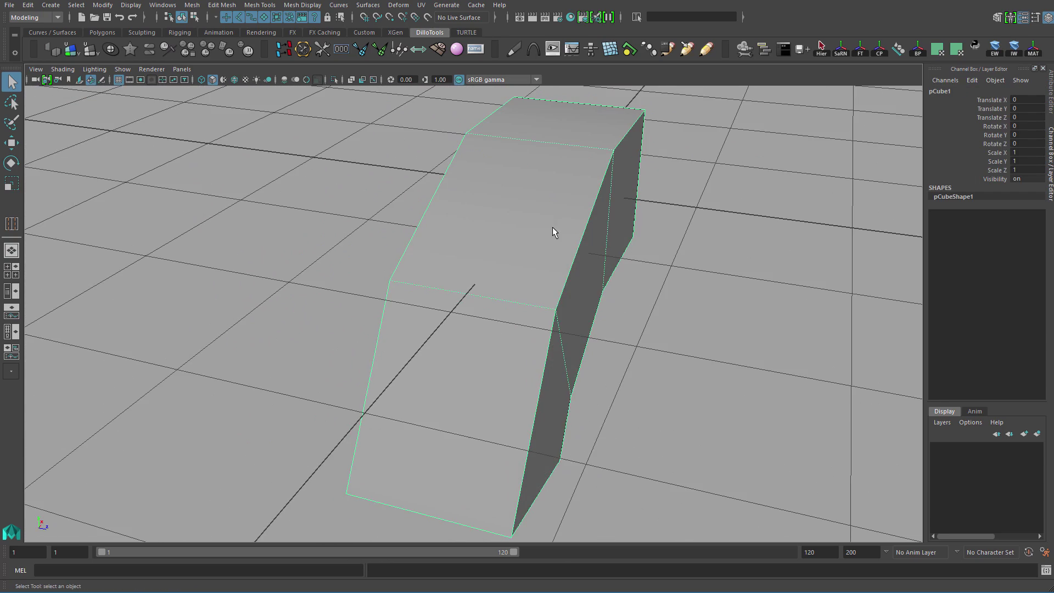
pyautogui.keyDown('shift'); pyautogui.rightClick(555, 217); pyautogui.keyUp('shift')
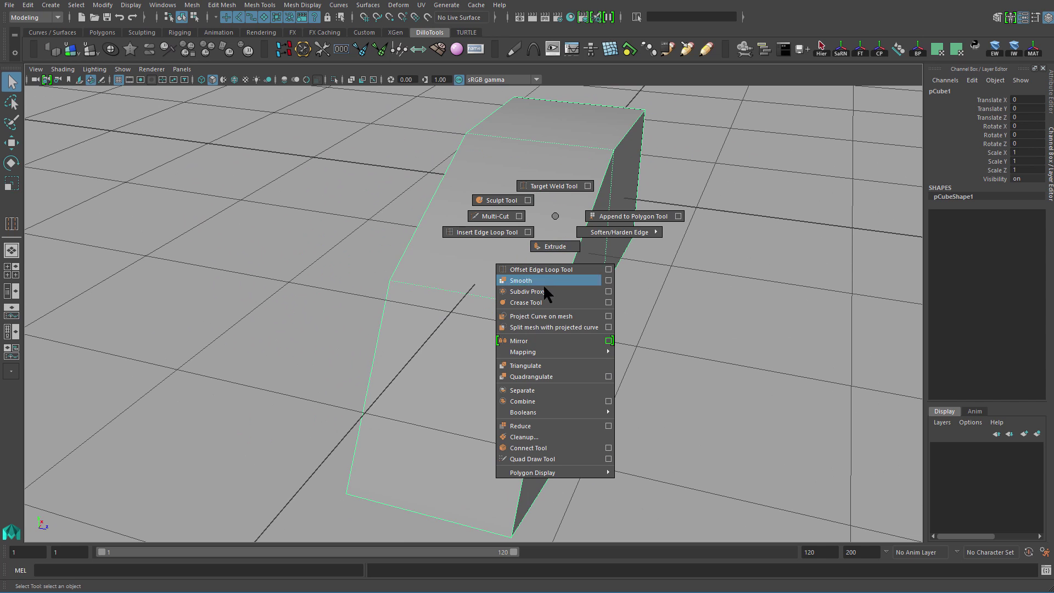
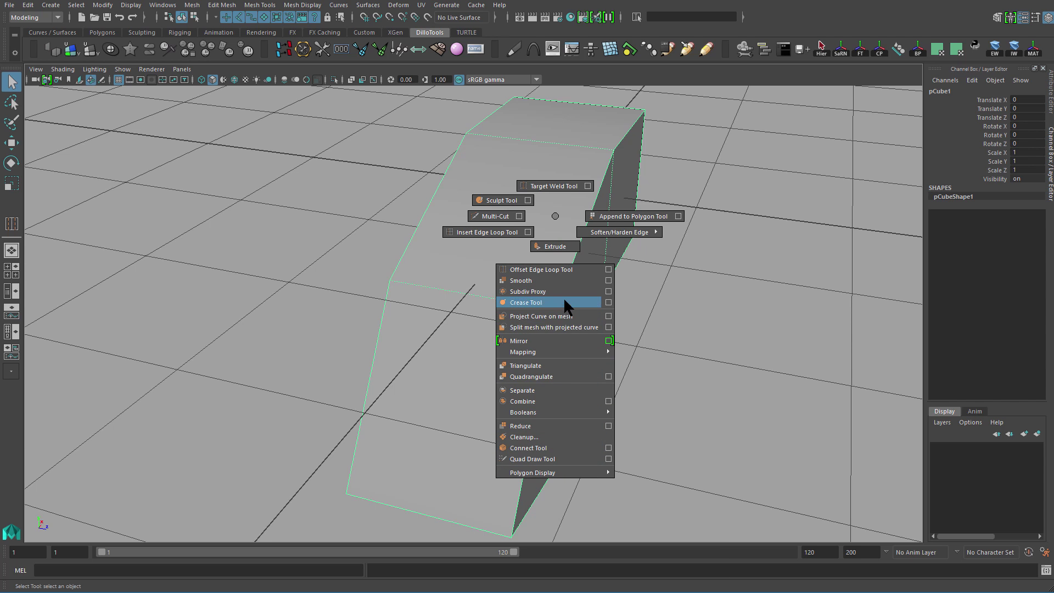
# Try Extrude on the square end face of the mesh's box section.
pyautogui.keyDown('alt'); pyautogui.moveTo(555, 215); pyautogui.dragTo(571, 288); pyautogui.keyUp('alt')
pyautogui.moveTo(571, 287); pyautogui.dragTo(564, 233, button='right')
pyautogui.click(564, 233)
pyautogui.keyDown('alt'); pyautogui.moveTo(608, 309); pyautogui.dragTo(484, 242); pyautogui.keyUp('alt')
pyautogui.moveTo(528, 230); pyautogui.dragTo(522, 294, button='right')
pyautogui.click(522, 295)
pyautogui.keyDown('alt'); pyautogui.moveTo(522, 295); pyautogui.dragTo(396, 280); pyautogui.keyUp('alt')
pyautogui.keyDown('alt'); pyautogui.moveTo(526, 321); pyautogui.dragTo(498, 276); pyautogui.keyUp('alt')
pyautogui.keyDown('shift'); pyautogui.moveTo(493, 269); pyautogui.dragTo(483, 306, button='right'); pyautogui.keyUp('shift')
pyautogui.keyDown('alt'); pyautogui.moveTo(483, 305); pyautogui.dragTo(507, 305); pyautogui.keyUp('alt')
pyautogui.keyDown('alt'); pyautogui.moveTo(507, 305); pyautogui.dragTo(536, 291, button='middle'); pyautogui.keyUp('alt')
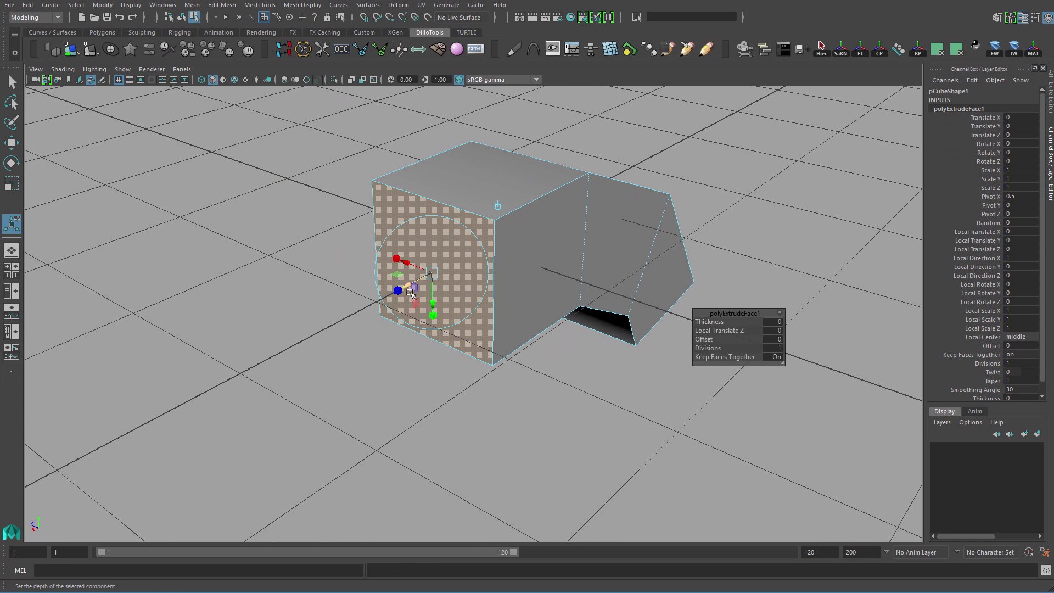
# Try a Local Translate Z of 0.202 and a Thickness adjustment on the end-face extrusion, undoing both.
pyautogui.moveTo(404, 285); pyautogui.dragTo(386, 330)
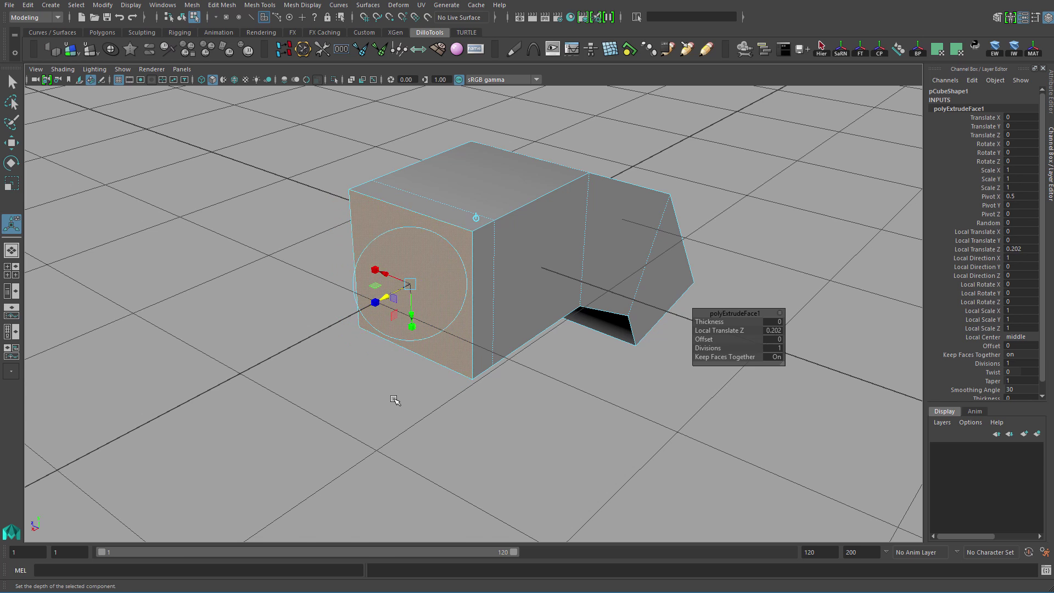
pyautogui.hotkey('ctrl', 'z')
pyautogui.keyDown('alt'); pyautogui.moveTo(394, 400); pyautogui.dragTo(505, 344); pyautogui.keyUp('alt')
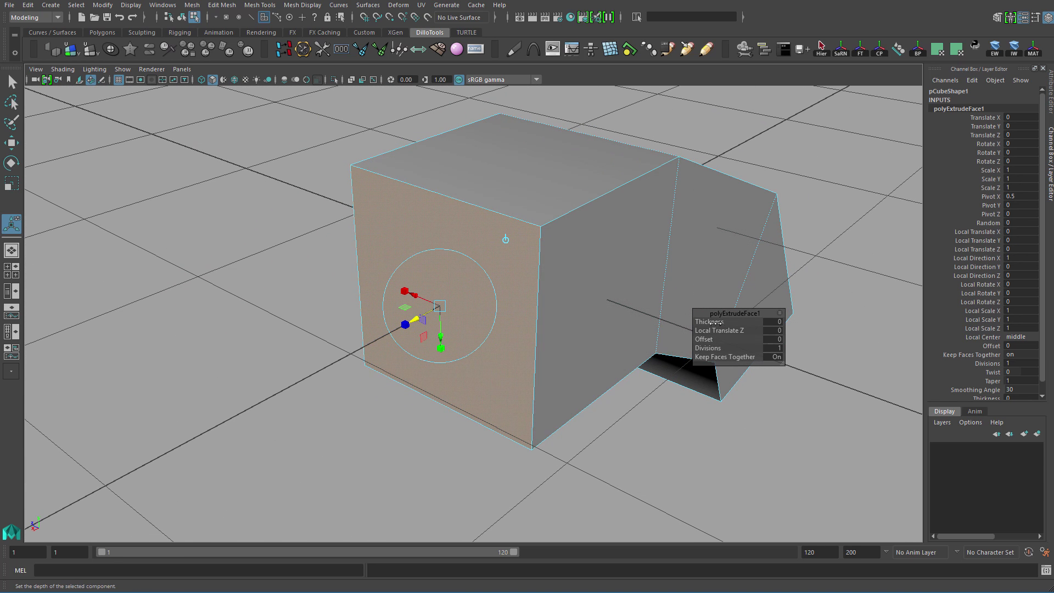
pyautogui.moveTo(715, 323)
pyautogui.mouseDown()
pyautogui.moveTo(730, 323)
pyautogui.moveTo(716, 323)
pyautogui.mouseUp()
pyautogui.hotkey('ctrl', 'z')
pyautogui.hotkey('ctrl', 'z')
pyautogui.hotkey('ctrl', 'z')
pyautogui.hotkey('ctrl', 'z')
pyautogui.hotkey('ctrl', 'z')
pyautogui.hotkey('ctrl', 'z')
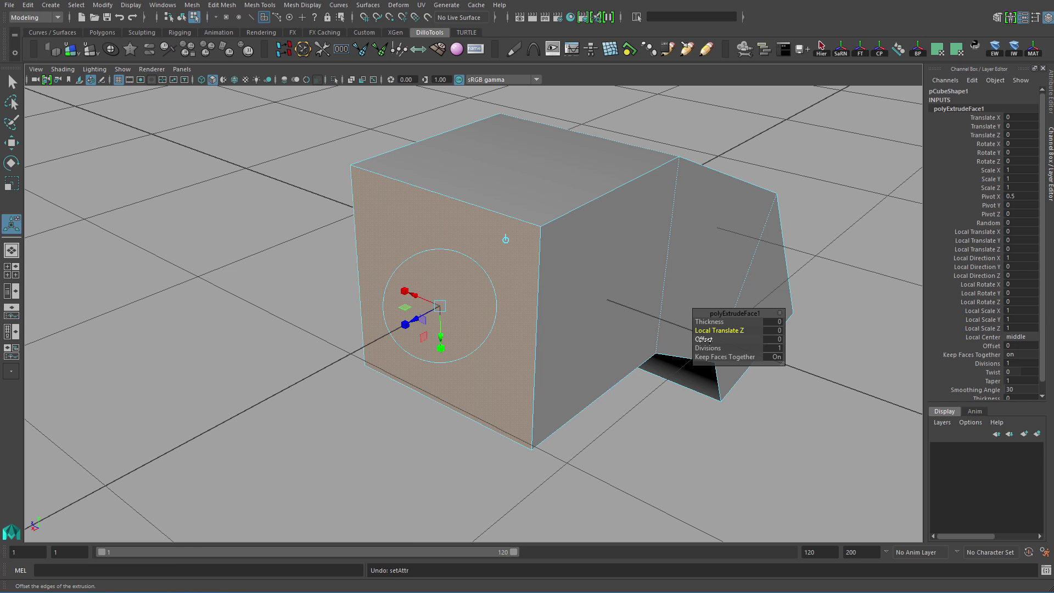
# Try a Thickness of 1.2 with 2 divisions on the end-face extrusion, undo the extrusion, and reselect the mesh in object mode.
pyautogui.moveTo(710, 321); pyautogui.dragTo(714, 338)
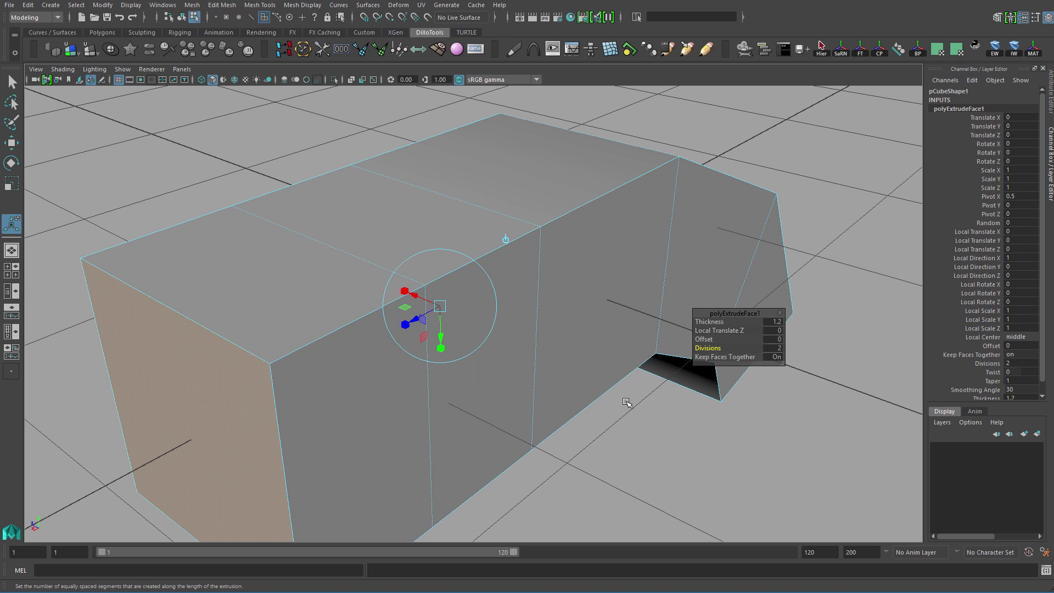
pyautogui.hotkey('ctrl', 'z')
pyautogui.hotkey('ctrl', 'z')
pyautogui.hotkey('ctrl', 'z')
pyautogui.press('F8')
pyautogui.press('q')
pyautogui.click(701, 242)
pyautogui.keyDown('alt'); pyautogui.moveTo(643, 254); pyautogui.dragTo(594, 259); pyautogui.keyUp('alt')
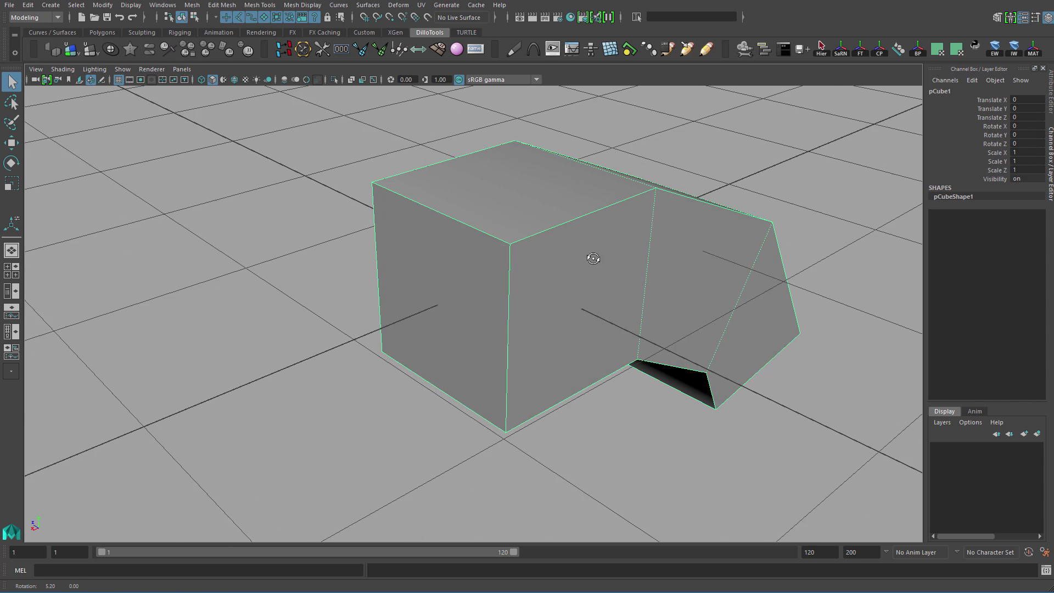
# Select the square end face and both adjoining side faces of the mesh's box section.
pyautogui.press('F11')
pyautogui.keyDown('alt'); pyautogui.moveTo(584, 297); pyautogui.dragTo(423, 308); pyautogui.keyUp('alt')
pyautogui.keyDown('shift'); pyautogui.click(424, 308); pyautogui.keyUp('shift')
pyautogui.scroll(4, 459, 338)
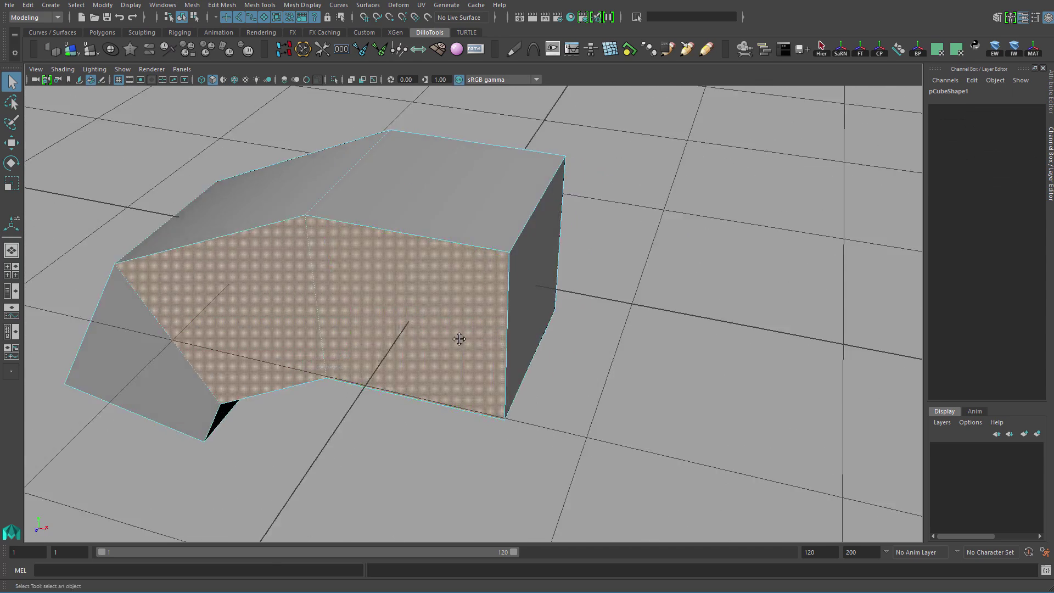
pyautogui.keyDown('alt'); pyautogui.moveTo(459, 339); pyautogui.dragTo(579, 376); pyautogui.keyUp('alt')
pyautogui.click(499, 295)
pyautogui.keyDown('alt'); pyautogui.moveTo(499, 295); pyautogui.dragTo(451, 284); pyautogui.keyUp('alt')
pyautogui.keyDown('shift'); pyautogui.click(494, 279); pyautogui.keyUp('shift')
pyautogui.keyDown('alt'); pyautogui.moveTo(585, 254); pyautogui.dragTo(483, 313); pyautogui.keyUp('alt')
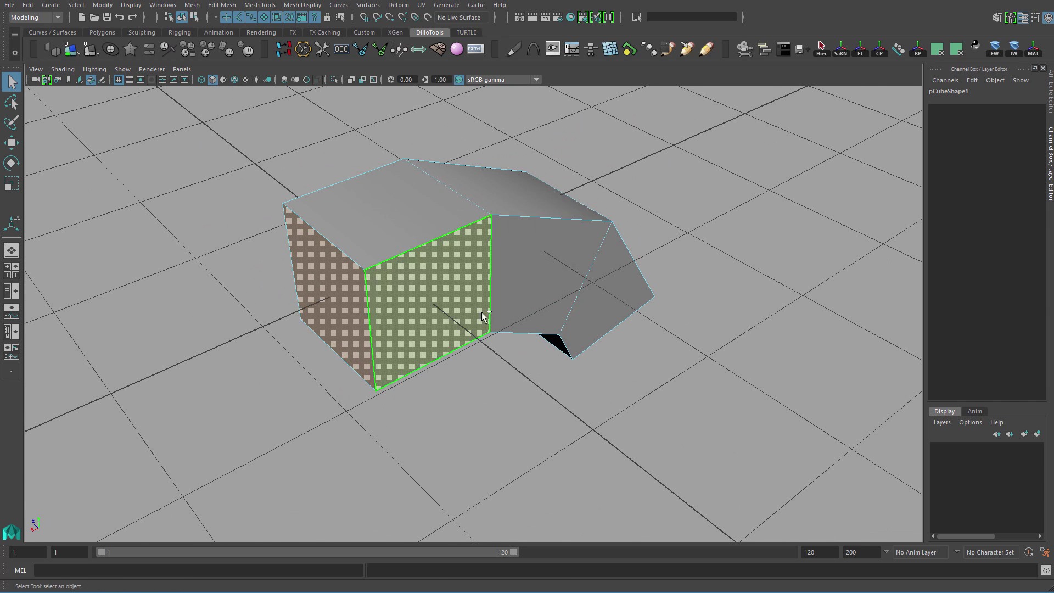
# Try extruding the three selected faces together with a Thickness of 0.5, inspect the joined corners, and undo it.
pyautogui.hotkey('ctrl', 'e')
pyautogui.keyDown('alt'); pyautogui.moveTo(677, 193); pyautogui.dragTo(552, 304); pyautogui.keyUp('alt')
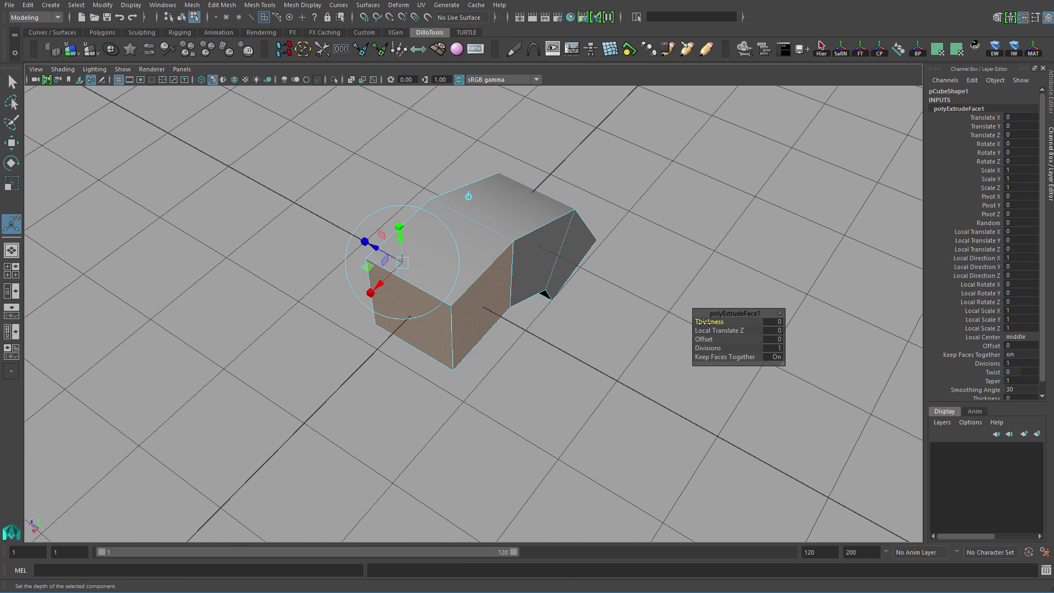
pyautogui.moveTo(706, 322); pyautogui.dragTo(731, 324)
pyautogui.keyDown('alt'); pyautogui.moveTo(604, 329); pyautogui.dragTo(479, 302); pyautogui.keyUp('alt')
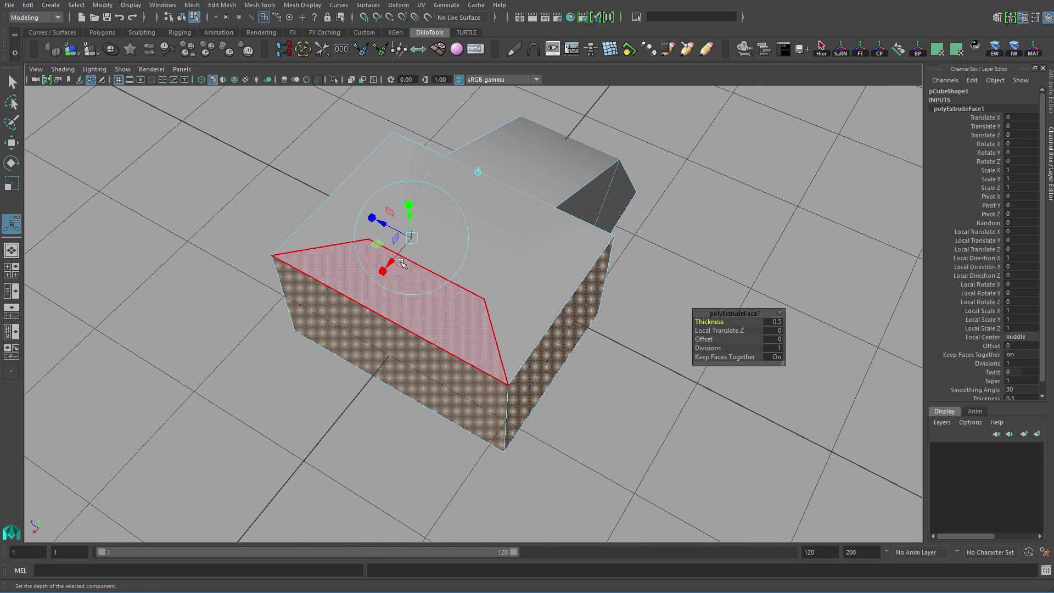
pyautogui.keyDown('alt'); pyautogui.moveTo(402, 265); pyautogui.dragTo(438, 299); pyautogui.keyUp('alt')
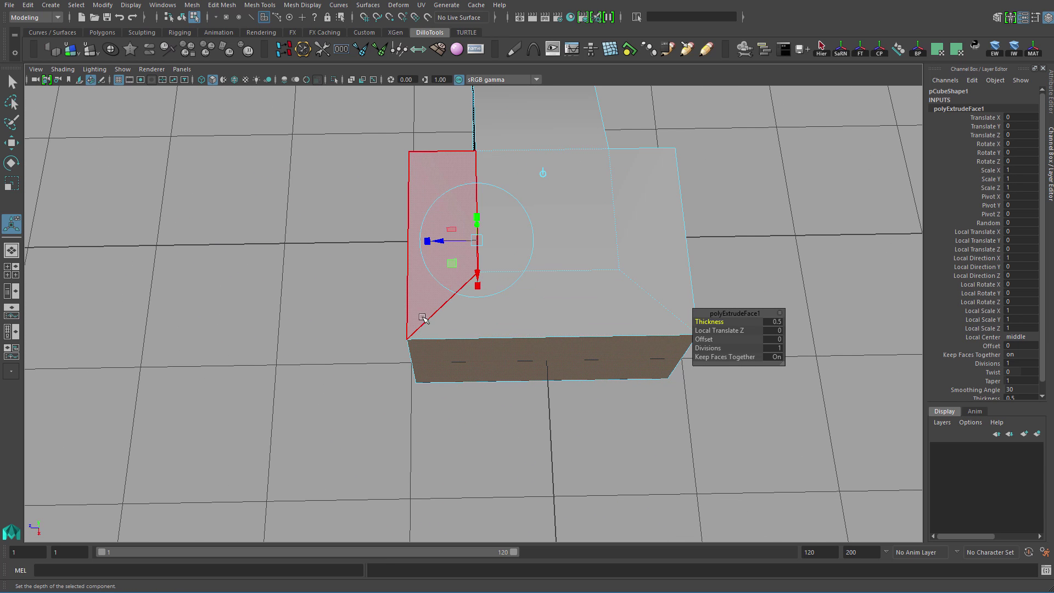
pyautogui.keyDown('alt'); pyautogui.moveTo(486, 258); pyautogui.dragTo(598, 296); pyautogui.keyUp('alt')
pyautogui.hotkey('ctrl', 'z')
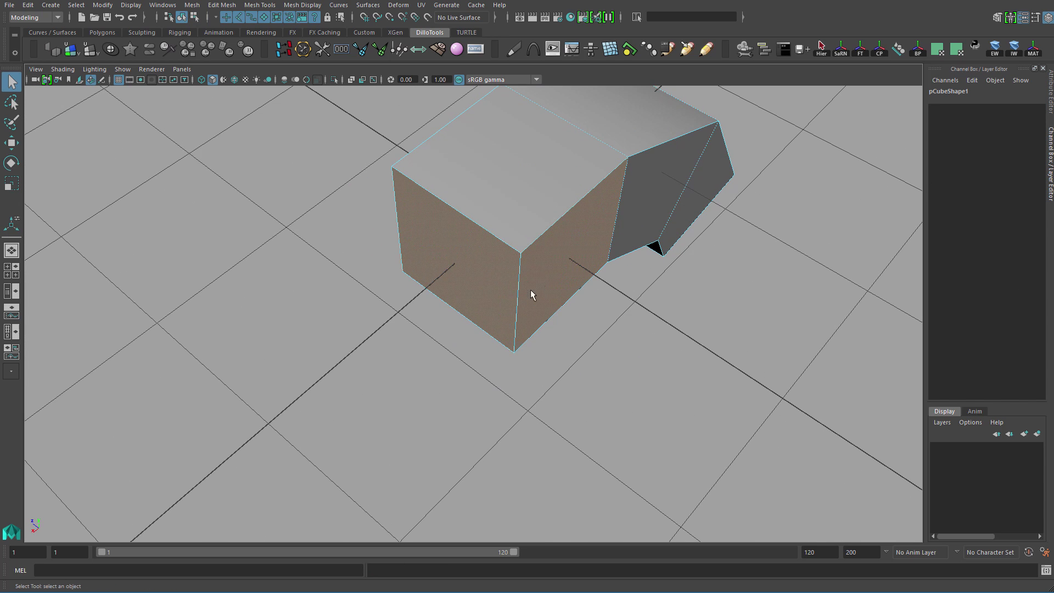
# Extrude the selected faces with Keep Faces Together off, and reselect the mesh in object mode.
pyautogui.keyDown('alt'); pyautogui.moveTo(532, 292); pyautogui.dragTo(610, 222); pyautogui.keyUp('alt')
pyautogui.keyDown('shift'); pyautogui.moveTo(609, 223); pyautogui.dragTo(631, 271, button='right'); pyautogui.keyUp('shift')
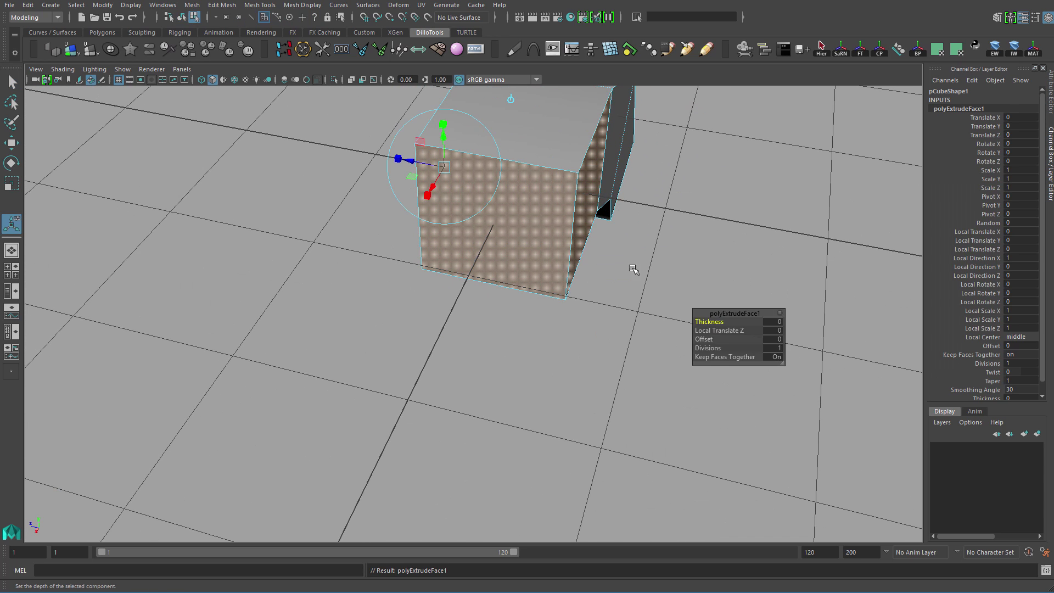
pyautogui.keyDown('alt'); pyautogui.moveTo(631, 270); pyautogui.dragTo(555, 345, button='middle'); pyautogui.keyUp('alt')
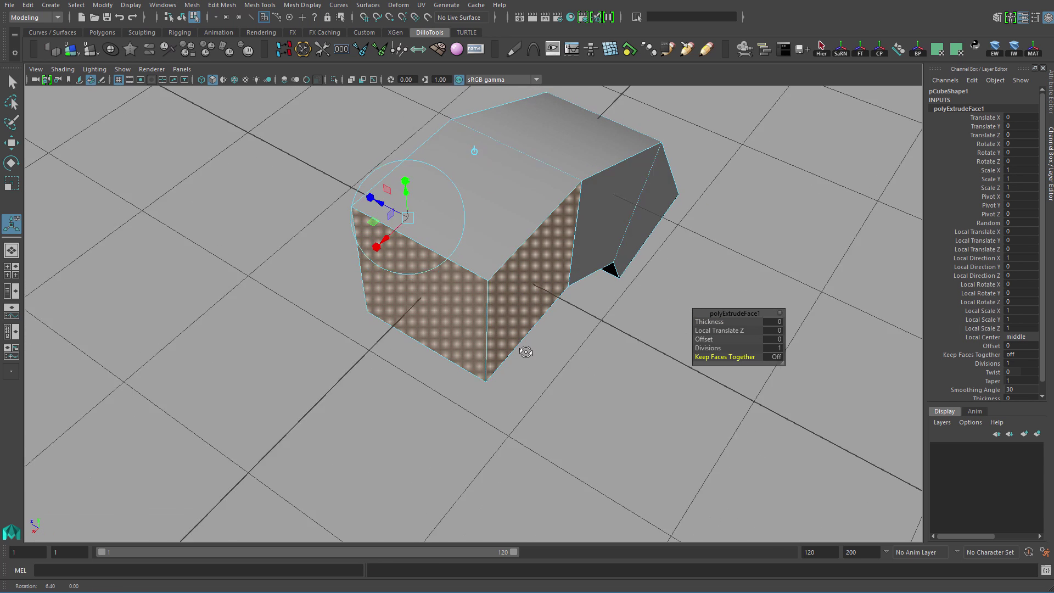
pyautogui.keyDown('alt'); pyautogui.moveTo(525, 351); pyautogui.dragTo(521, 286); pyautogui.keyUp('alt')
pyautogui.press('q')
pyautogui.moveTo(521, 287); pyautogui.dragTo(641, 171, button='right')
pyautogui.click(527, 225)
# Switch to the front orthographic view and frame the bent mesh with free space beyond its square end.
pyautogui.keyDown('alt'); pyautogui.moveTo(527, 225); pyautogui.dragTo(542, 281); pyautogui.keyUp('alt')
pyautogui.keyDown('alt'); pyautogui.moveTo(541, 281); pyautogui.dragTo(489, 275, button='right'); pyautogui.keyUp('alt')
pyautogui.press('space')
pyautogui.moveTo(522, 291); pyautogui.dragTo(531, 325)
pyautogui.keyDown('alt'); pyautogui.moveTo(555, 315); pyautogui.dragTo(481, 303, button='middle'); pyautogui.keyUp('alt')
pyautogui.keyDown('alt'); pyautogui.moveTo(482, 303); pyautogui.dragTo(522, 345, button='right'); pyautogui.keyUp('alt')
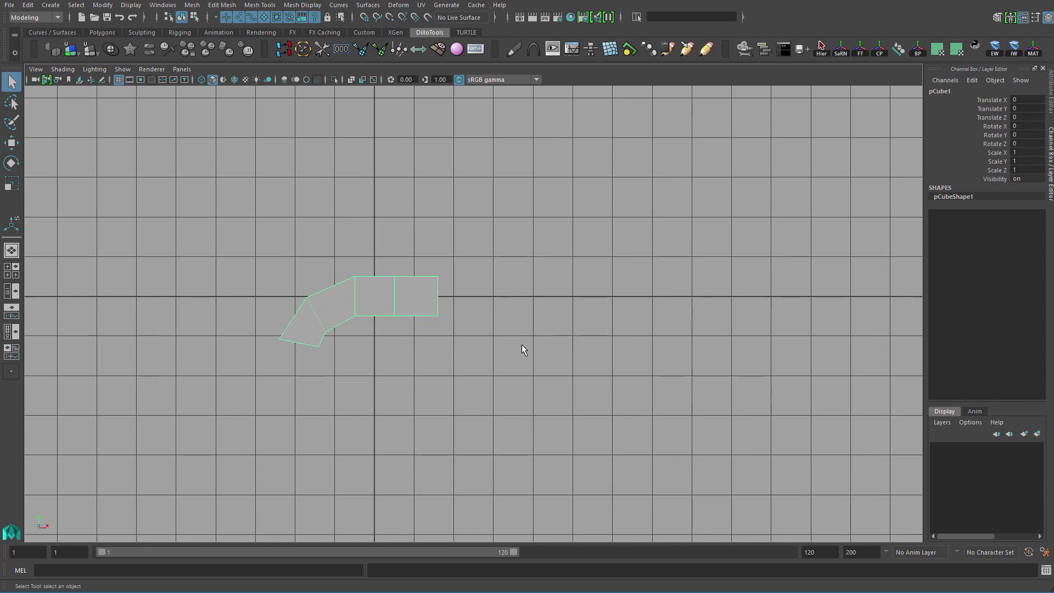
pyautogui.scroll(5, 522, 344)
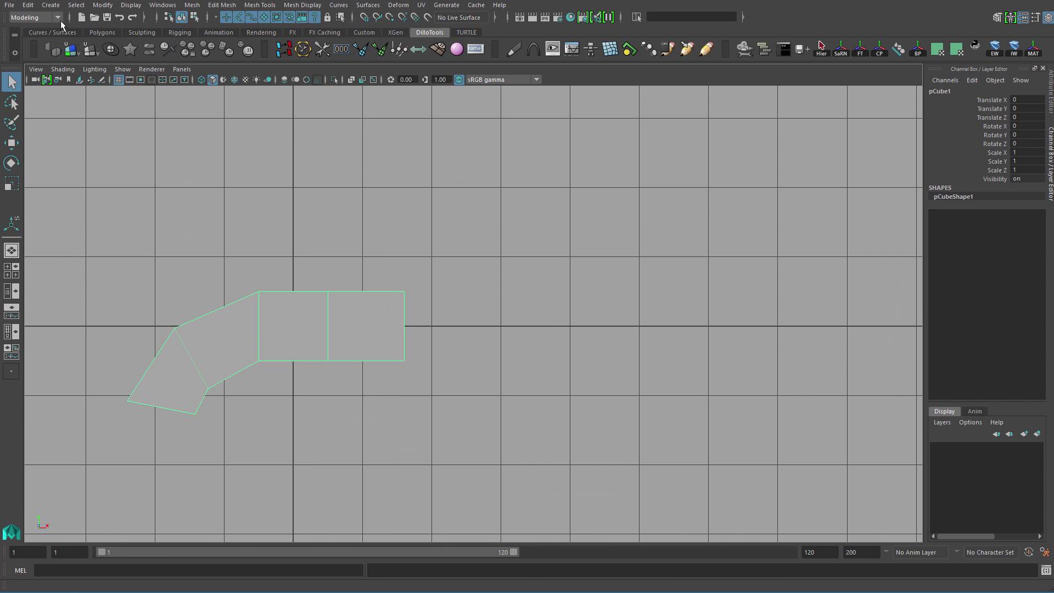
# Draw a CV curve starting at the middle of the mesh's square end, climbing steeply and arching over away from it.
pyautogui.click(51, 5)
pyautogui.moveTo(147, 83)
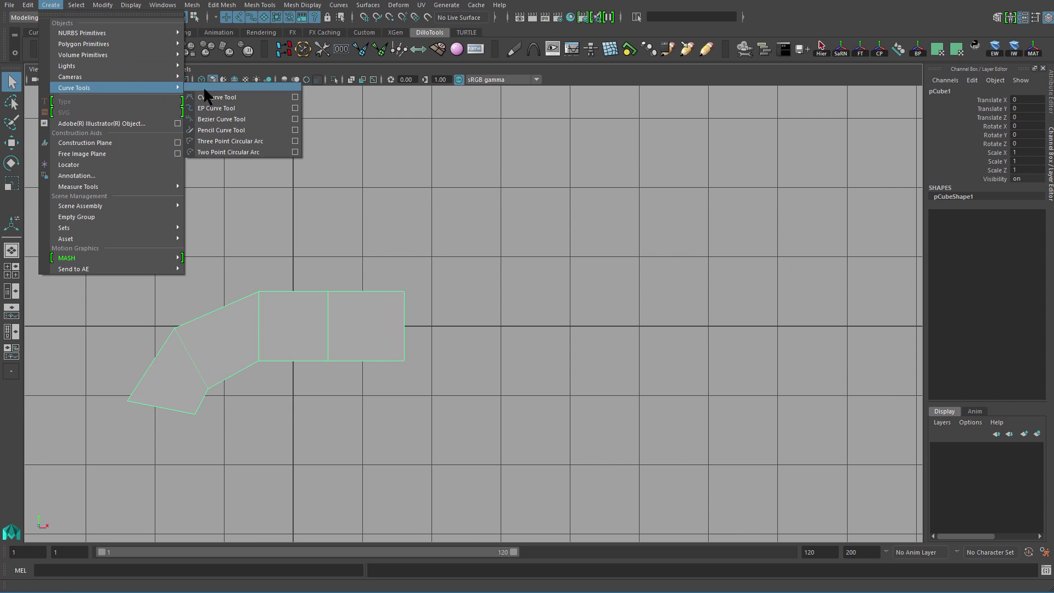
pyautogui.click(223, 93)
pyautogui.keyDown('alt'); pyautogui.moveTo(443, 264); pyautogui.dragTo(414, 277, button='middle'); pyautogui.keyUp('alt')
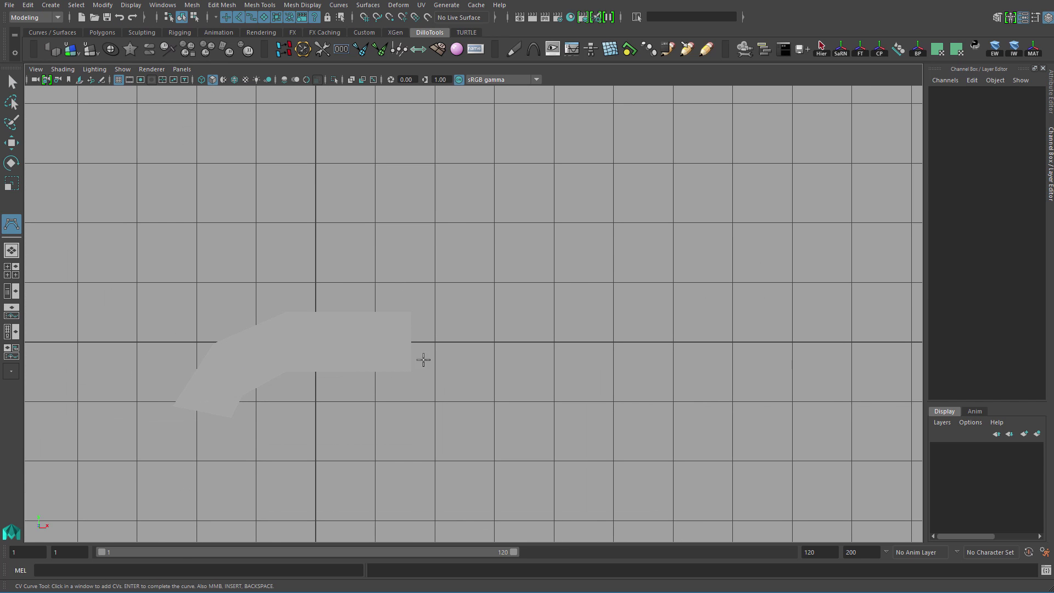
pyautogui.click(411, 342)
pyautogui.click(461, 320)
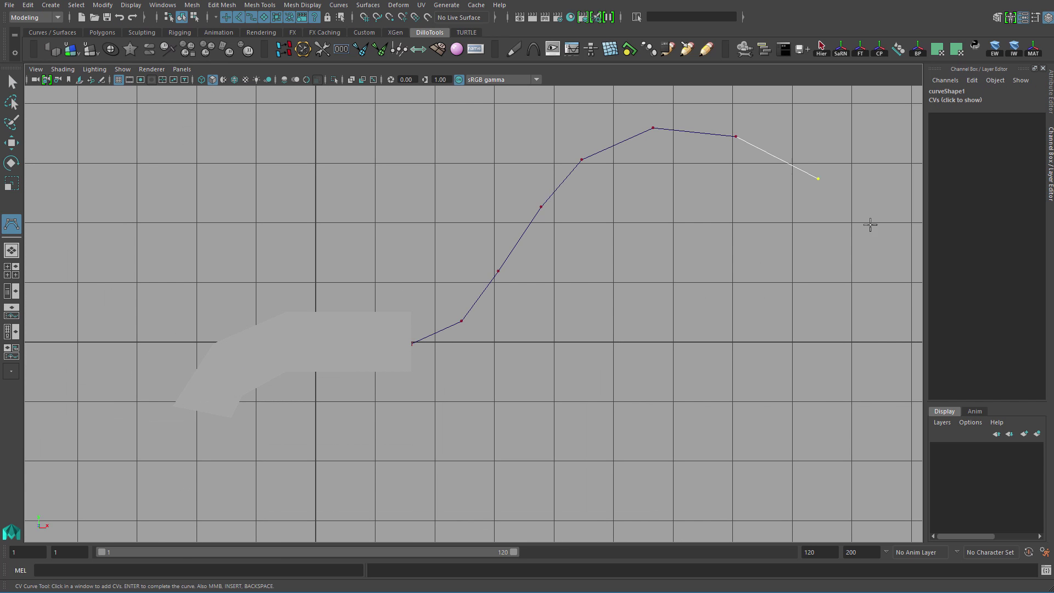
pyautogui.press('Return')
# Return to the perspective view and select the square end face together with the curve.
pyautogui.press('space')
pyautogui.moveTo(664, 335); pyautogui.dragTo(440, 331)
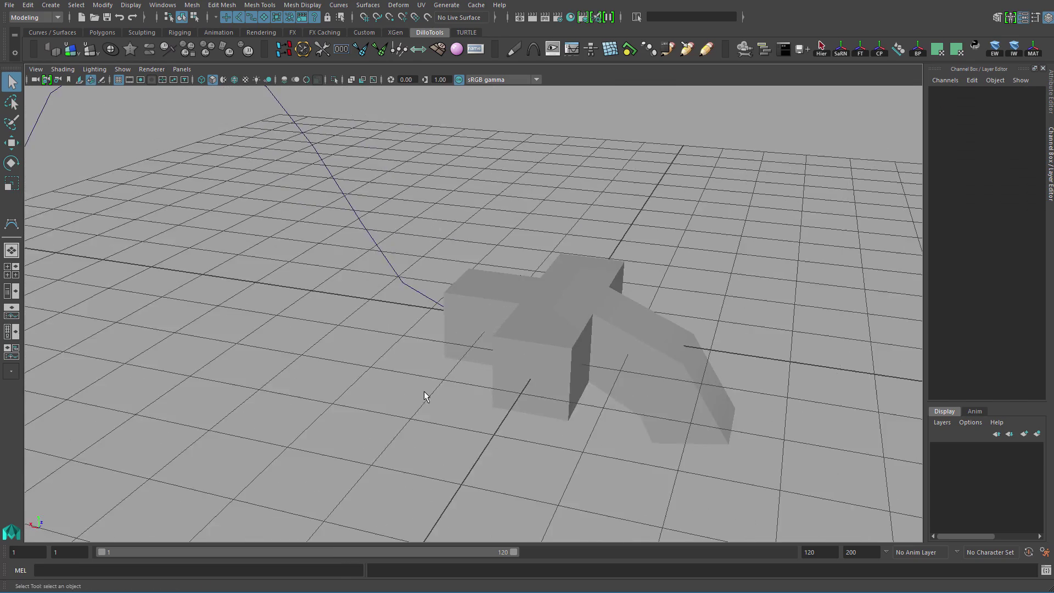
pyautogui.keyDown('alt'); pyautogui.moveTo(424, 392); pyautogui.dragTo(450, 294); pyautogui.keyUp('alt')
pyautogui.moveTo(516, 329); pyautogui.dragTo(515, 357, button='right')
pyautogui.click(482, 331)
pyautogui.keyDown('alt'); pyautogui.moveTo(483, 331); pyautogui.dragTo(348, 290); pyautogui.keyUp('alt')
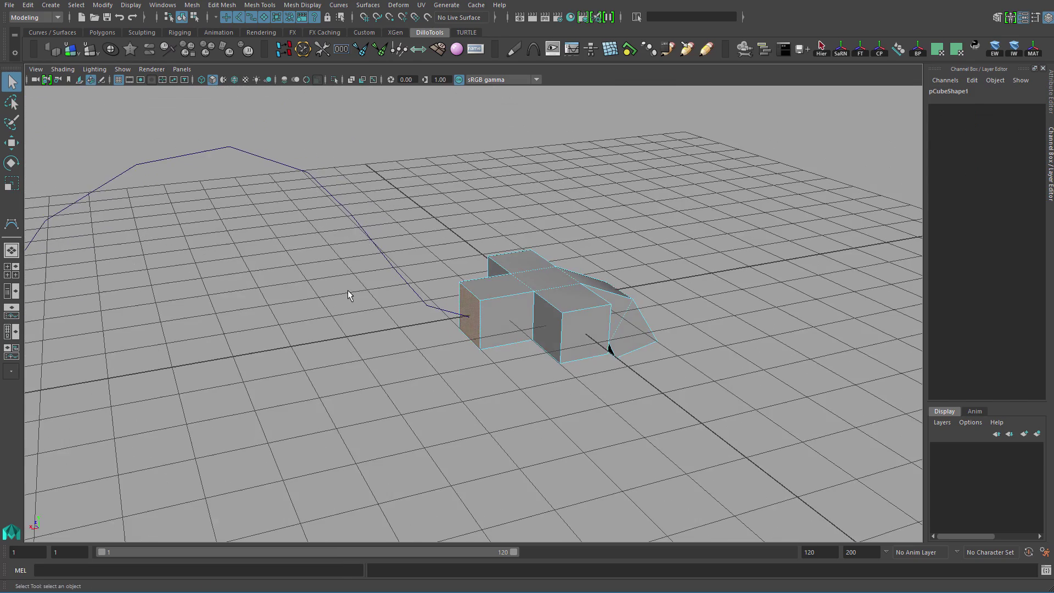
pyautogui.keyDown('shift'); pyautogui.moveTo(368, 256); pyautogui.dragTo(369, 257); pyautogui.keyUp('shift')
# Extrude the selected end face along the curve with 19 divisions.
pyautogui.keyDown('alt'); pyautogui.moveTo(369, 257); pyautogui.dragTo(457, 176); pyautogui.keyUp('alt')
pyautogui.keyDown('shift'); pyautogui.moveTo(456, 168); pyautogui.dragTo(460, 200, button='right'); pyautogui.keyUp('shift')
pyautogui.keyDown('alt'); pyautogui.moveTo(628, 357); pyautogui.dragTo(609, 324); pyautogui.keyUp('alt')
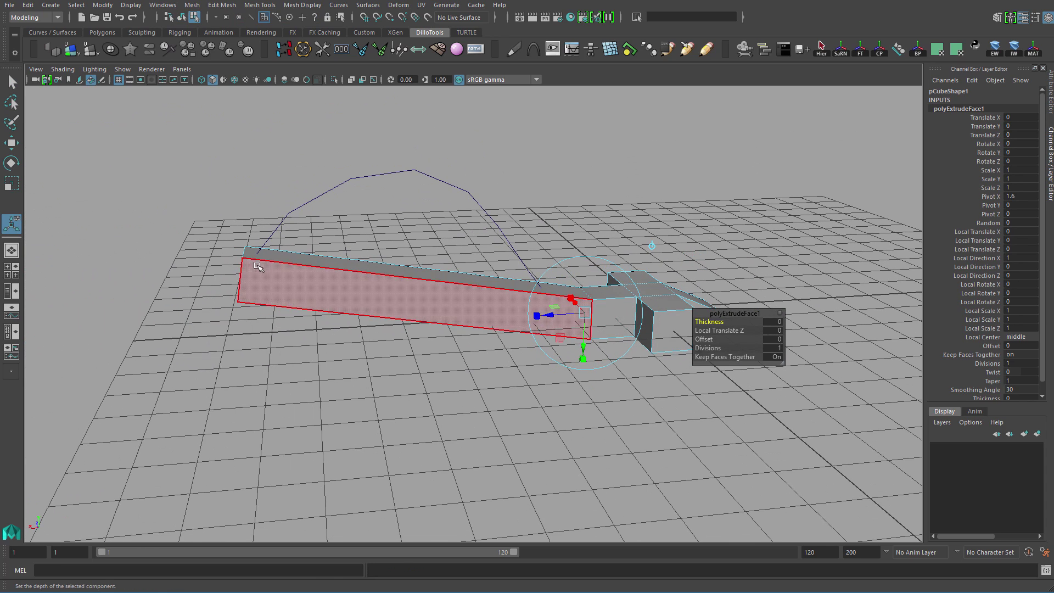
pyautogui.keyDown('alt'); pyautogui.moveTo(395, 313); pyautogui.dragTo(429, 303, button='middle'); pyautogui.keyUp('alt')
pyautogui.keyDown('alt'); pyautogui.moveTo(429, 303); pyautogui.dragTo(503, 310, button='right'); pyautogui.keyUp('alt')
pyautogui.moveTo(700, 348); pyautogui.dragTo(851, 344)
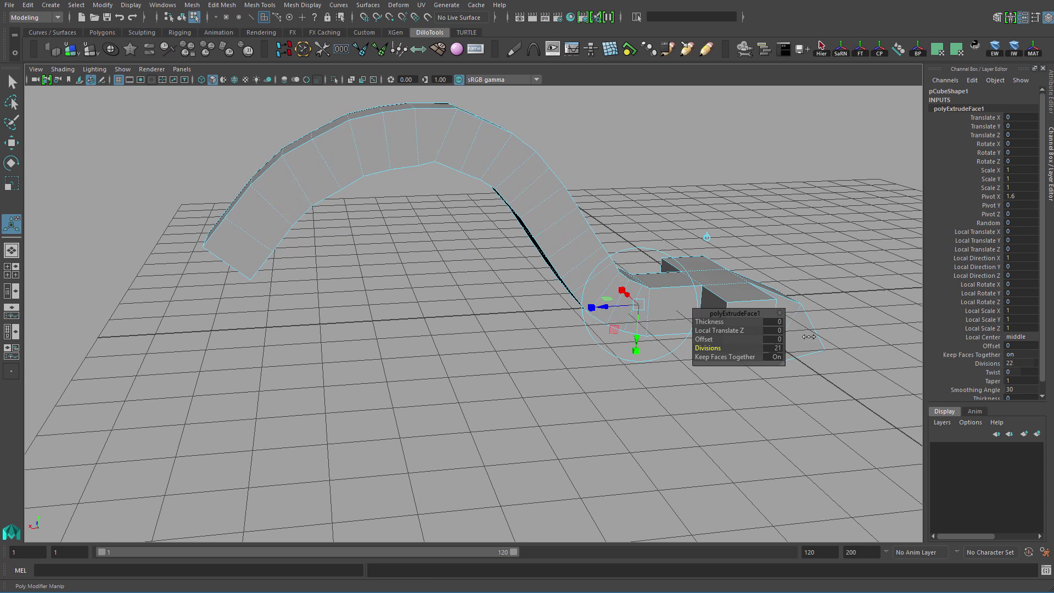
pyautogui.keyDown('alt'); pyautogui.moveTo(501, 292); pyautogui.dragTo(319, 271); pyautogui.keyUp('alt')
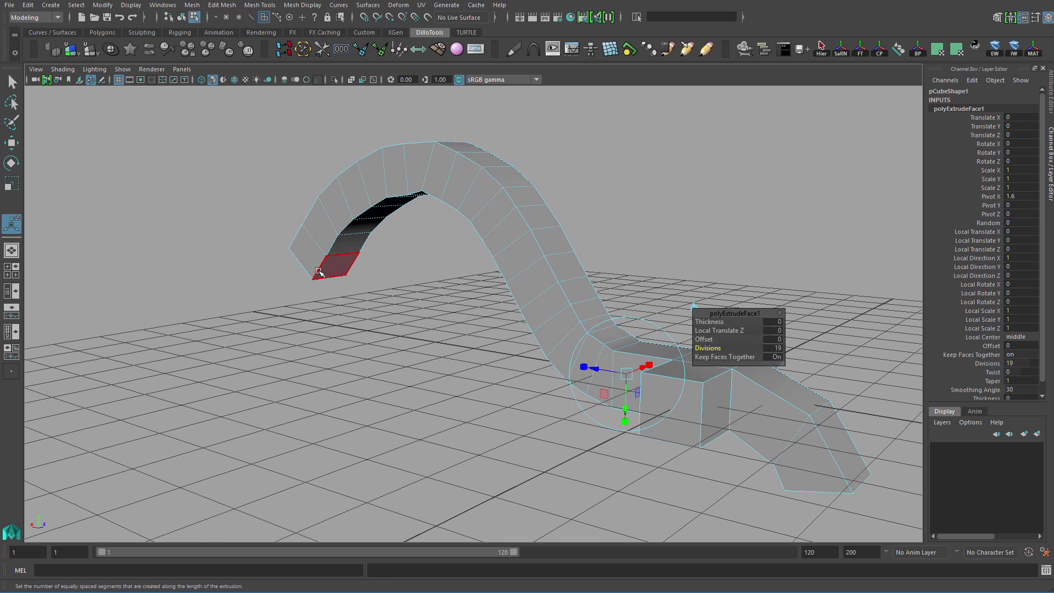
pyautogui.keyDown('alt'); pyautogui.moveTo(438, 256); pyautogui.dragTo(523, 269); pyautogui.keyUp('alt')
pyautogui.press('q')
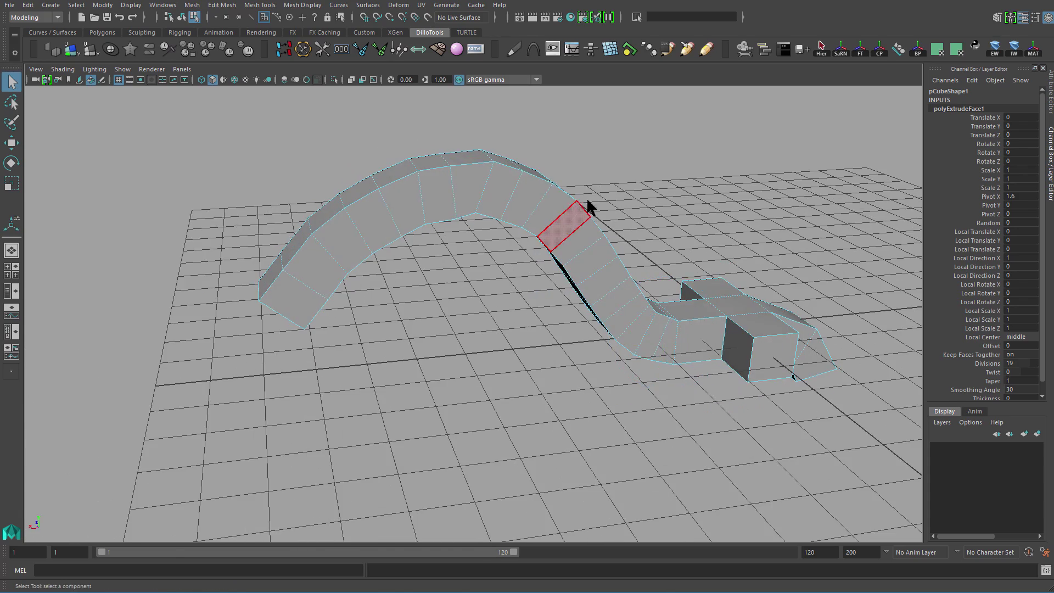
# Select the extruded mesh and its curve in object mode and delete their construction history.
pyautogui.press('F8')
pyautogui.click(602, 248)
pyautogui.click(604, 287)
pyautogui.keyDown('alt'); pyautogui.moveTo(604, 291); pyautogui.dragTo(509, 317); pyautogui.keyUp('alt')
pyautogui.keyDown('alt'); pyautogui.moveTo(510, 316); pyautogui.dragTo(544, 281, button='middle'); pyautogui.keyUp('alt')
pyautogui.keyDown('alt'); pyautogui.moveTo(543, 281); pyautogui.dragTo(562, 302); pyautogui.keyUp('alt')
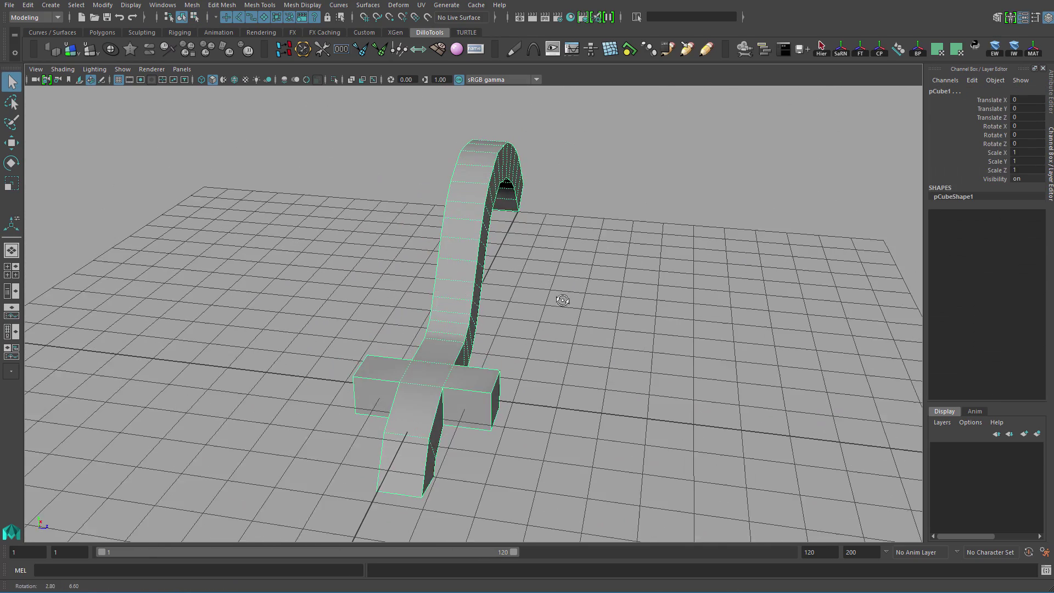
# Try moving the selected object with the Move tool and undo the move.
pyautogui.click(491, 300)
pyautogui.press('w')
pyautogui.click(466, 315)
pyautogui.moveTo(460, 363); pyautogui.dragTo(547, 290)
pyautogui.hotkey('ctrl', 'z')
pyautogui.click(535, 311)
pyautogui.click(491, 197)
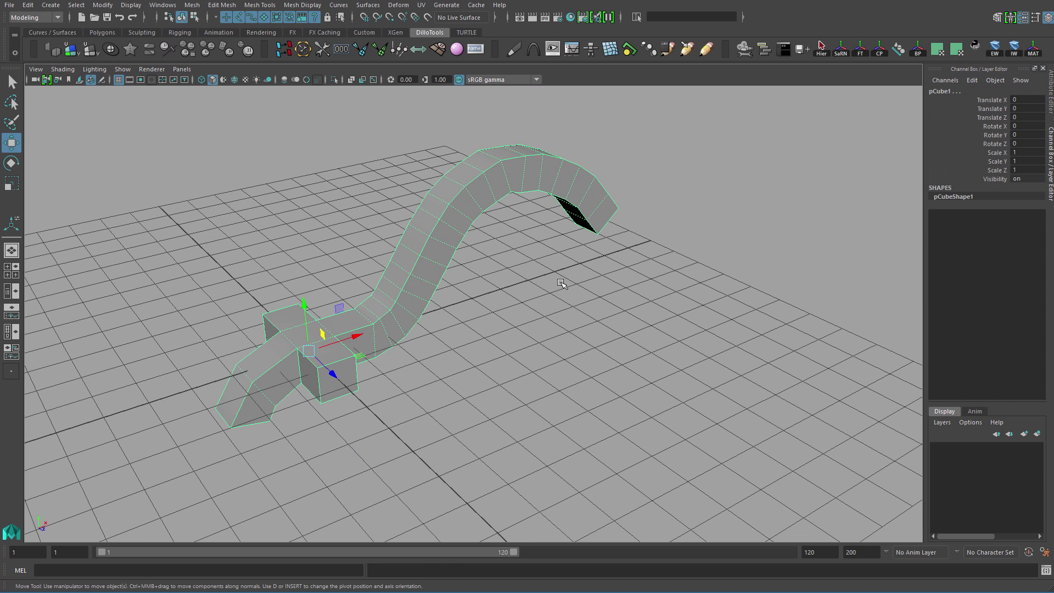
# Clear the selection and check the inside of the extruded mesh in wireframe display.
pyautogui.click(443, 373)
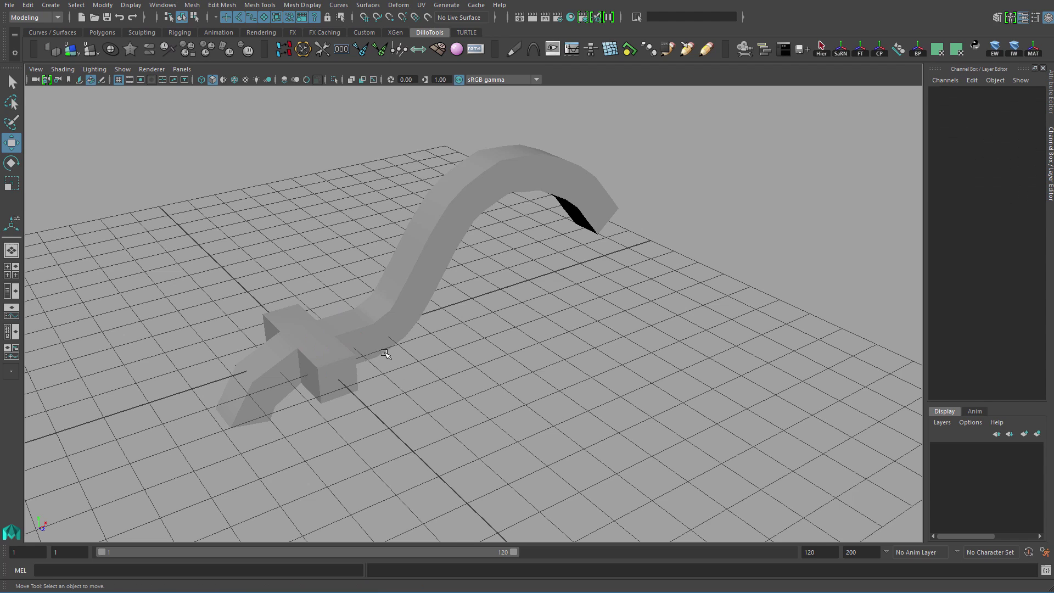
pyautogui.press('4')
pyautogui.press('5')
pyautogui.keyDown('alt'); pyautogui.moveTo(383, 353); pyautogui.dragTo(576, 291); pyautogui.keyUp('alt')
# Select the mesh and look over the polygon modeling commands available for it, viewing its box section up close.
pyautogui.click(576, 292)
pyautogui.keyDown('alt'); pyautogui.moveTo(575, 294); pyautogui.dragTo(462, 296, button='middle'); pyautogui.keyUp('alt')
pyautogui.moveTo(462, 297)
pyautogui.keyDown('alt'); pyautogui.mouseDown(button='right')
pyautogui.moveTo(561, 384)
pyautogui.moveTo(609, 358)
pyautogui.mouseUp(button='right'); pyautogui.keyUp('alt')
pyautogui.keyDown('alt'); pyautogui.moveTo(609, 358); pyautogui.dragTo(558, 294, button='middle'); pyautogui.keyUp('alt')
pyautogui.keyDown('shift'); pyautogui.rightClick(547, 273); pyautogui.keyUp('shift')
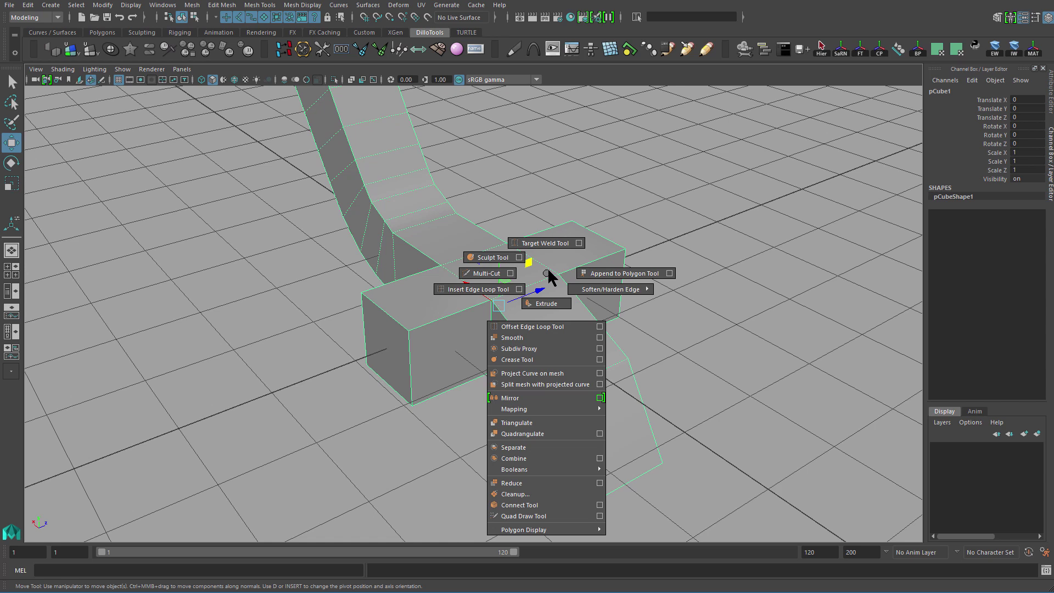
pyautogui.keyDown('alt'); pyautogui.moveTo(548, 273); pyautogui.dragTo(459, 258, button='right'); pyautogui.keyUp('alt')
pyautogui.keyDown('alt'); pyautogui.moveTo(459, 259); pyautogui.dragTo(417, 287); pyautogui.keyUp('alt')
pyautogui.keyDown('alt'); pyautogui.moveTo(416, 287); pyautogui.dragTo(525, 344, button='right'); pyautogui.keyUp('alt')
pyautogui.keyDown('alt'); pyautogui.moveTo(525, 344); pyautogui.dragTo(503, 323); pyautogui.keyUp('alt')
pyautogui.keyDown('alt'); pyautogui.moveTo(503, 323); pyautogui.dragTo(523, 336, button='middle'); pyautogui.keyUp('alt')
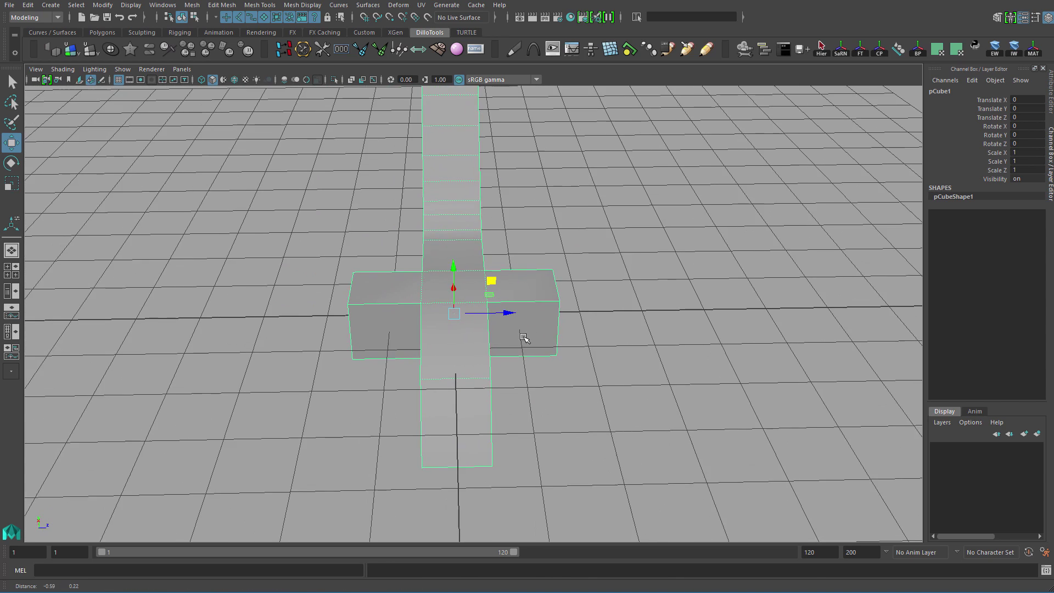
# Duplicate the mesh and move the copy straight down below the grid to a Translate Y of about -5.749.
pyautogui.press('q')
pyautogui.press('Escape')
pyautogui.keyDown('alt'); pyautogui.moveTo(621, 320); pyautogui.dragTo(525, 291); pyautogui.keyUp('alt')
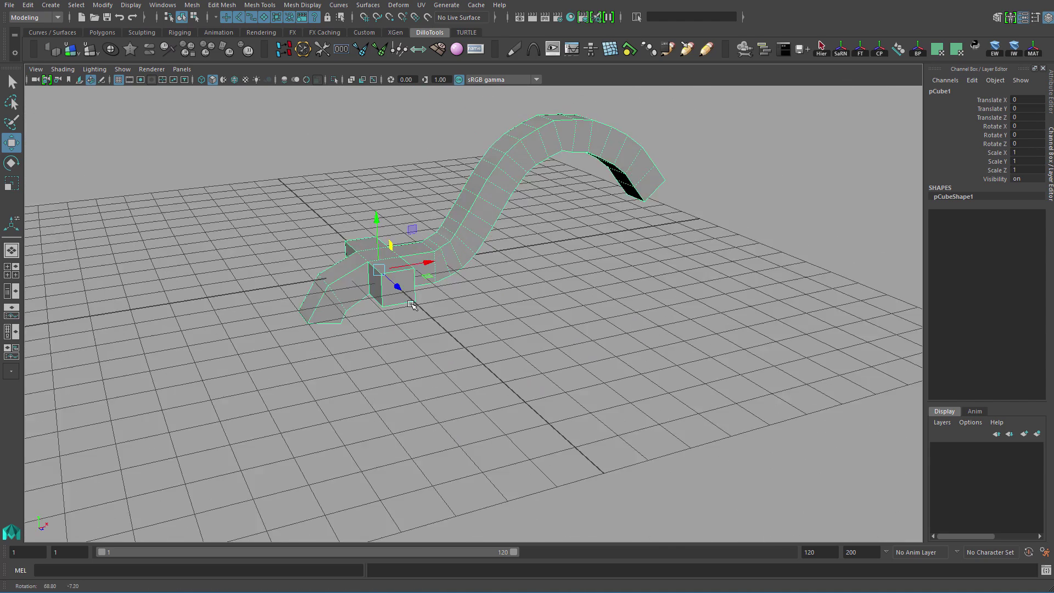
pyautogui.keyDown('alt'); pyautogui.moveTo(524, 291); pyautogui.dragTo(508, 277, button='right'); pyautogui.keyUp('alt')
pyautogui.keyDown('alt'); pyautogui.moveTo(509, 277); pyautogui.dragTo(482, 278); pyautogui.keyUp('alt')
pyautogui.moveTo(402, 208); pyautogui.dragTo(405, 333)
# Flip the copy upside down by setting its Scale Y to -1.
pyautogui.keyDown('alt'); pyautogui.moveTo(405, 332); pyautogui.dragTo(420, 263, button='middle'); pyautogui.keyUp('alt')
pyautogui.keyDown('alt'); pyautogui.moveTo(420, 263); pyautogui.dragTo(473, 273, button='right'); pyautogui.keyUp('alt')
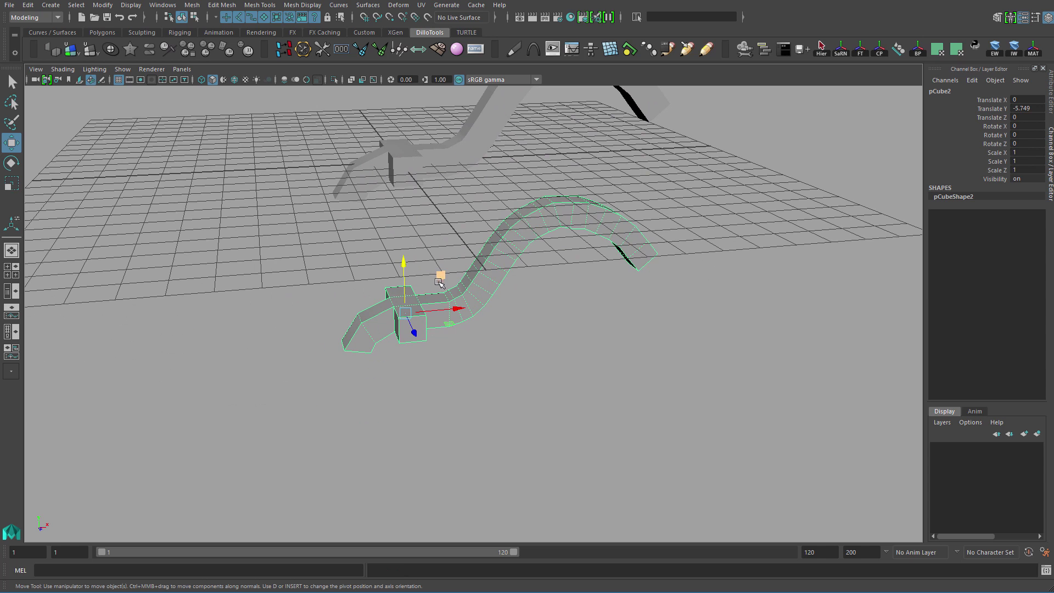
pyautogui.press('r')
pyautogui.moveTo(402, 268); pyautogui.dragTo(407, 358)
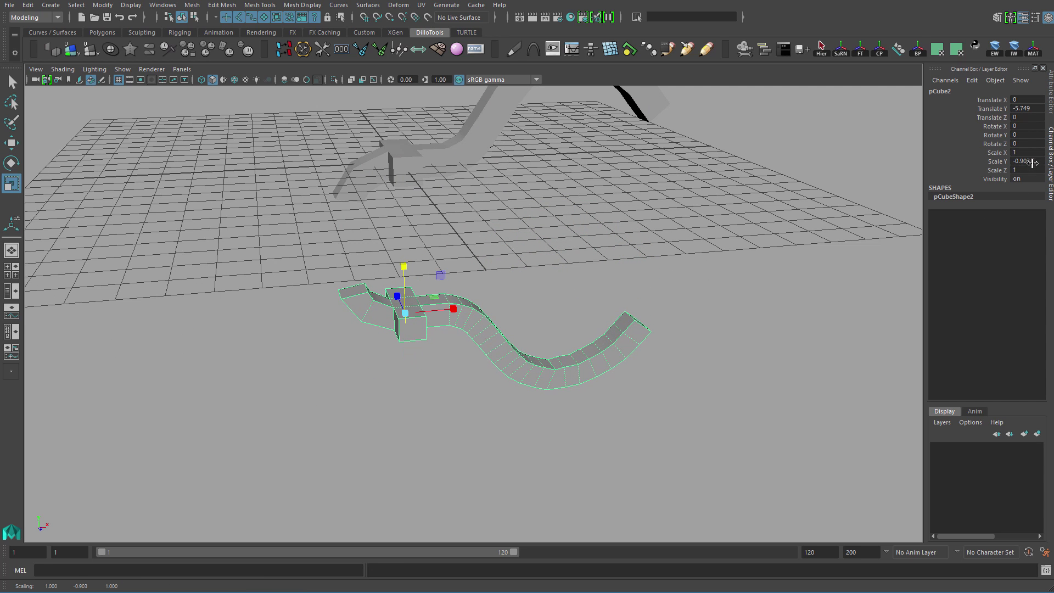
pyautogui.write('-1')
pyautogui.press('Return')
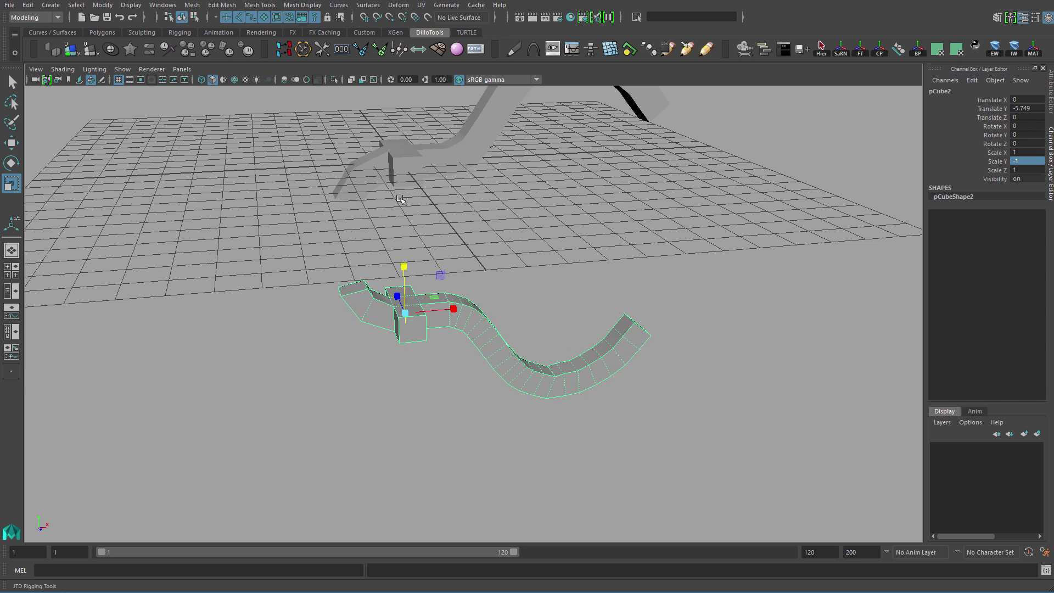
# Select the original mesh and its flipped copy together.
pyautogui.keyDown('alt'); pyautogui.moveTo(401, 199); pyautogui.dragTo(512, 274); pyautogui.keyUp('alt')
pyautogui.press('q')
pyautogui.click(512, 269)
pyautogui.moveTo(357, 161); pyautogui.dragTo(494, 377)
pyautogui.keyDown('alt'); pyautogui.moveTo(497, 351); pyautogui.dragTo(592, 199); pyautogui.keyUp('alt')
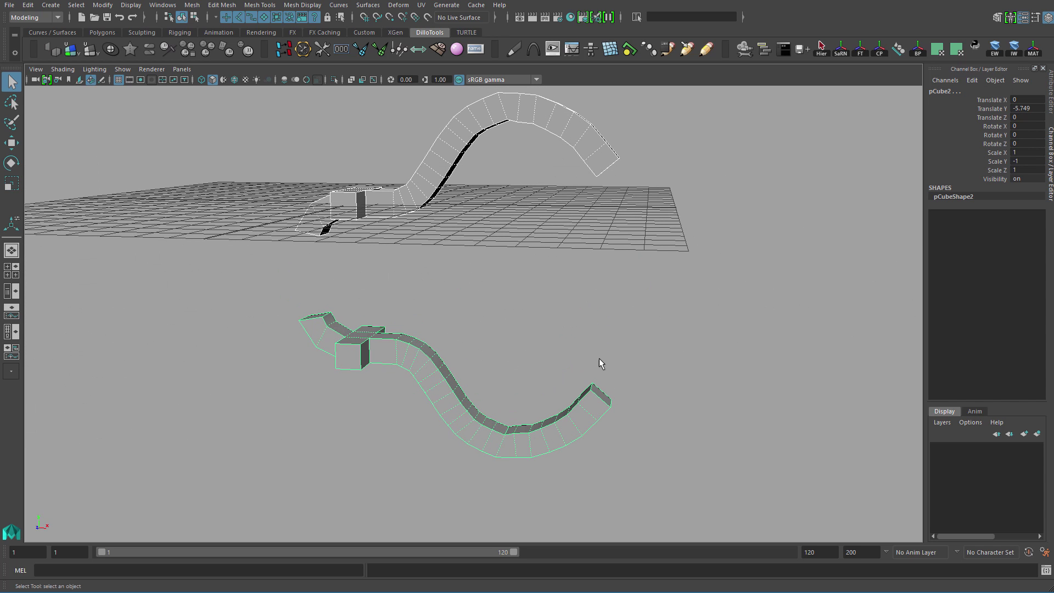
pyautogui.keyDown('alt'); pyautogui.moveTo(600, 359); pyautogui.dragTo(575, 186); pyautogui.keyUp('alt')
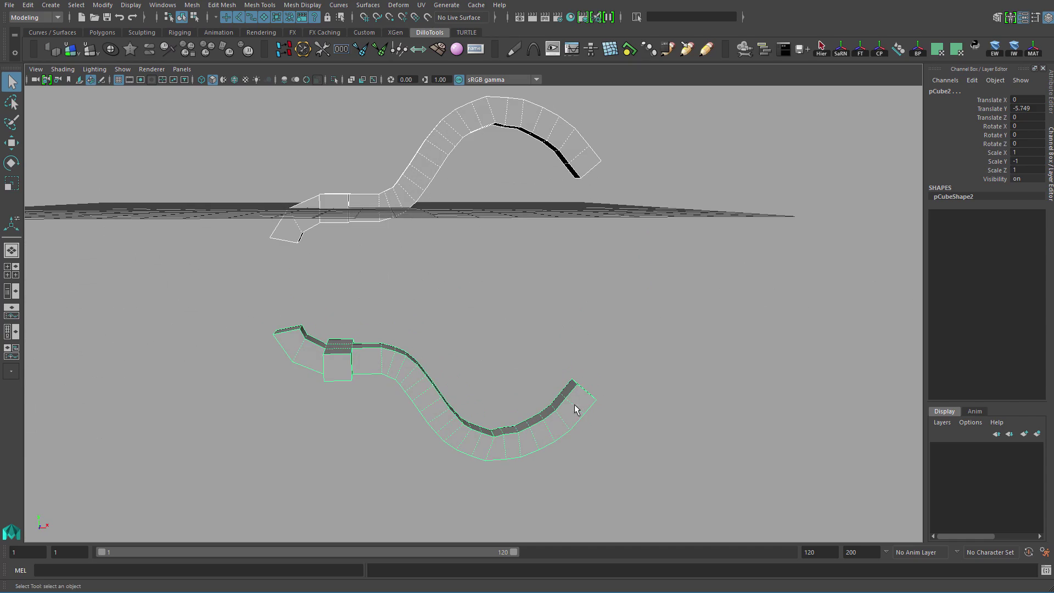
# Clear the selection, reselect both meshes, and examine their two facing curved ends.
pyautogui.keyDown('alt'); pyautogui.moveTo(463, 222); pyautogui.dragTo(447, 265); pyautogui.keyUp('alt')
pyautogui.click(460, 200)
pyautogui.moveTo(464, 179); pyautogui.dragTo(355, 338)
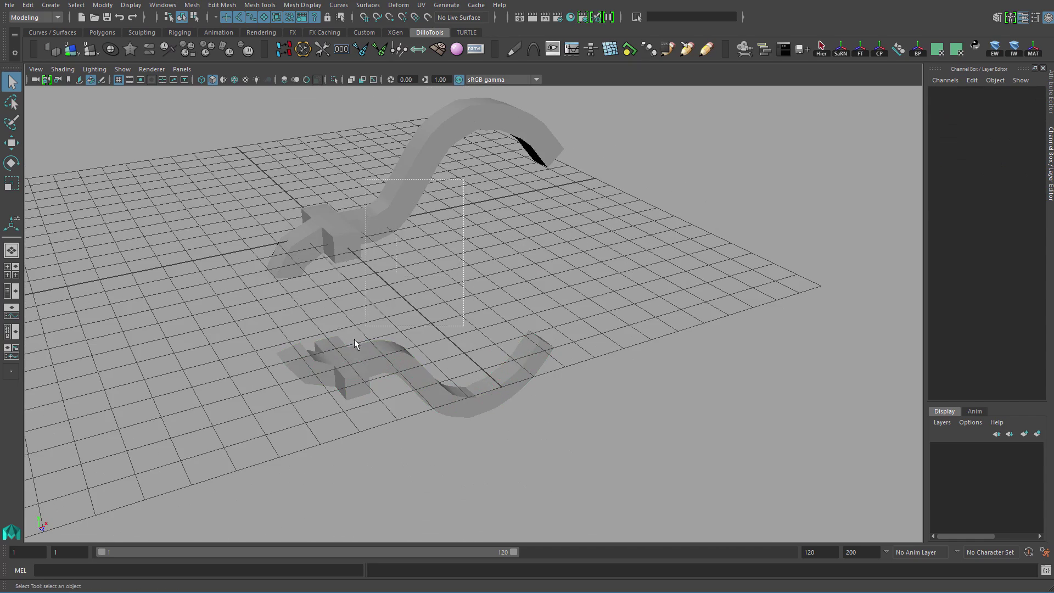
pyautogui.moveTo(319, 374); pyautogui.dragTo(319, 375)
pyautogui.keyDown('alt'); pyautogui.moveTo(404, 309); pyautogui.dragTo(575, 219); pyautogui.keyUp('alt')
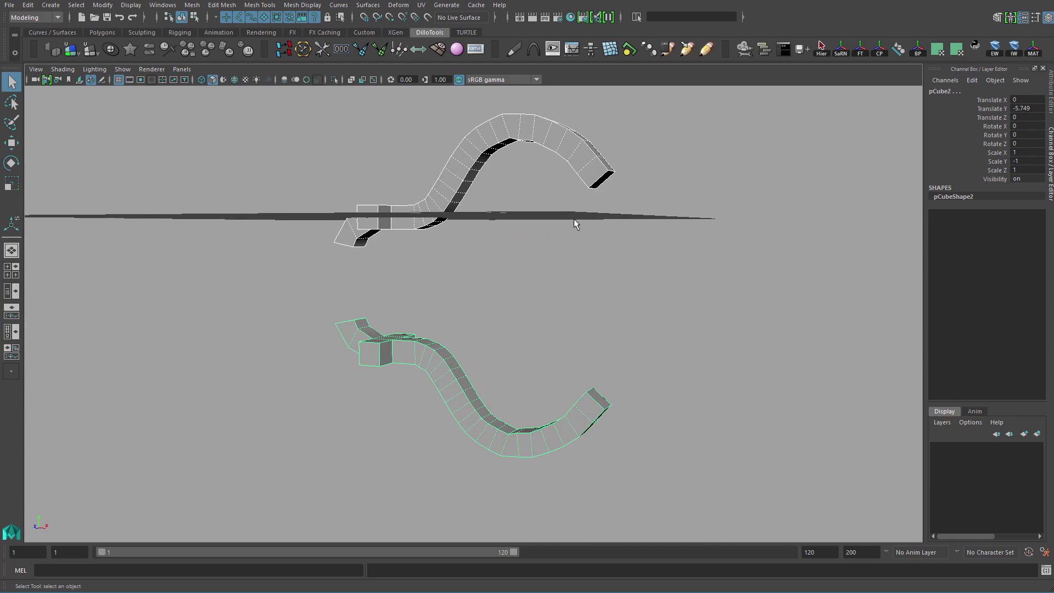
pyautogui.keyDown('alt'); pyautogui.moveTo(592, 392); pyautogui.dragTo(580, 220); pyautogui.keyUp('alt')
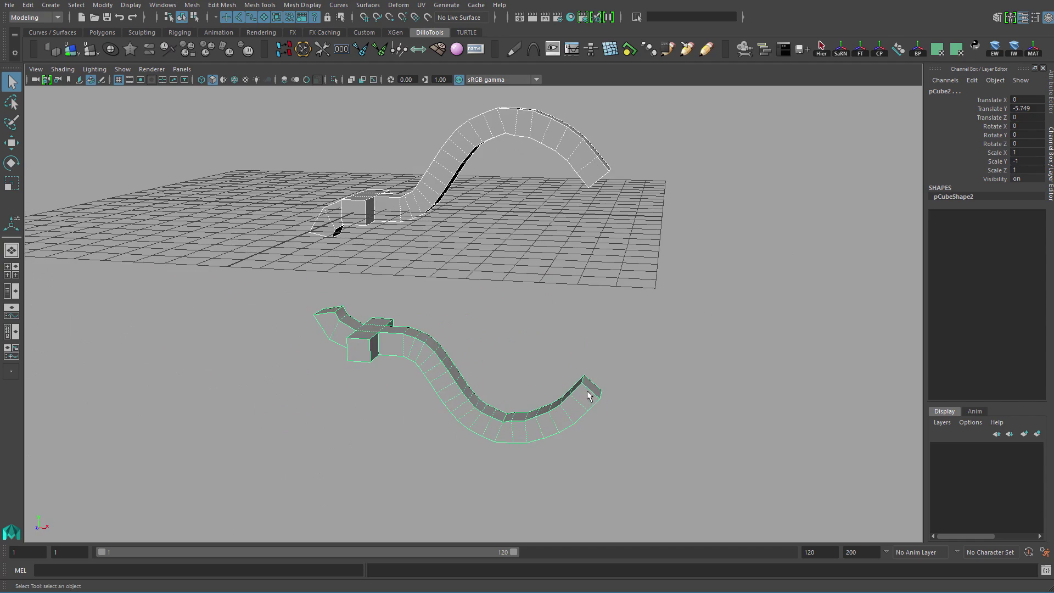
pyautogui.keyDown('alt'); pyautogui.moveTo(530, 344); pyautogui.dragTo(513, 296); pyautogui.keyUp('alt')
# Try combining the two selected meshes into one object and undo it.
pyautogui.keyDown('shift'); pyautogui.moveTo(516, 266); pyautogui.dragTo(509, 357, button='right'); pyautogui.keyUp('shift')
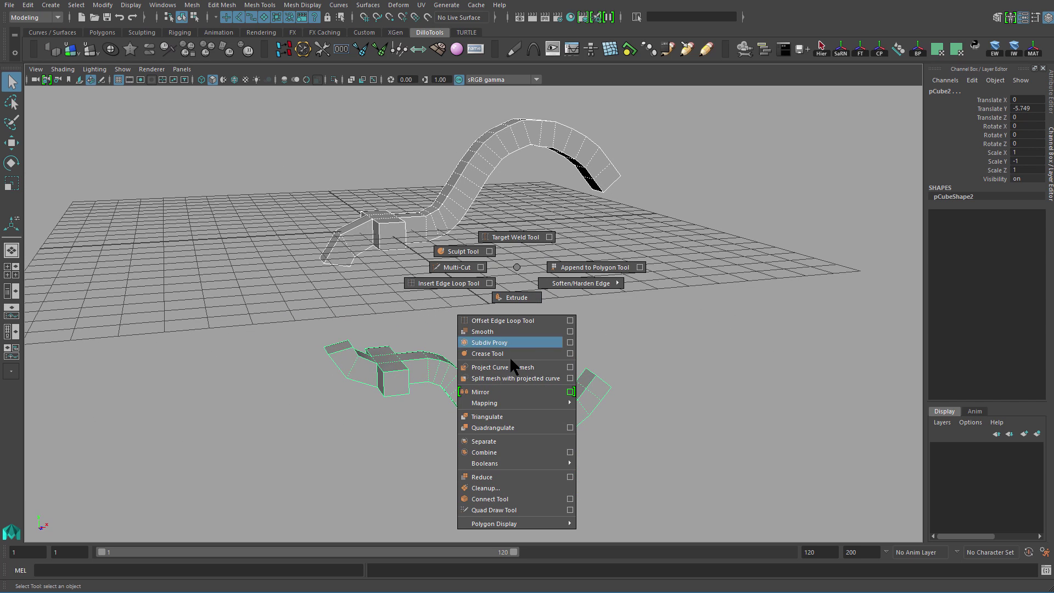
pyautogui.keyDown('shift'); pyautogui.moveTo(516, 443); pyautogui.dragTo(508, 453, button='right'); pyautogui.keyUp('shift')
pyautogui.keyDown('alt'); pyautogui.moveTo(538, 346); pyautogui.dragTo(526, 318); pyautogui.keyUp('alt')
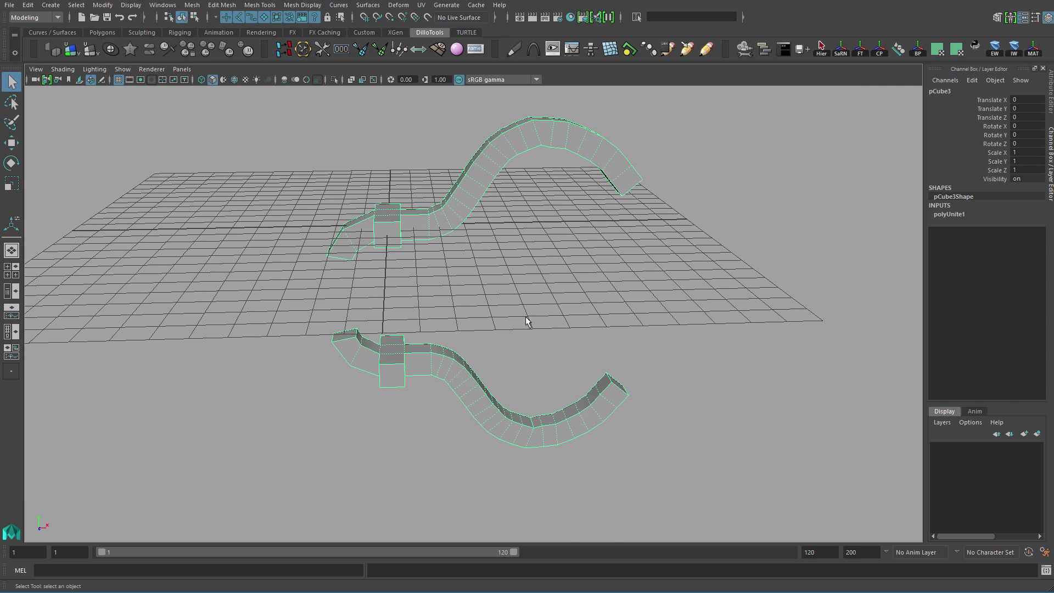
pyautogui.hotkey('ctrl', 'z')
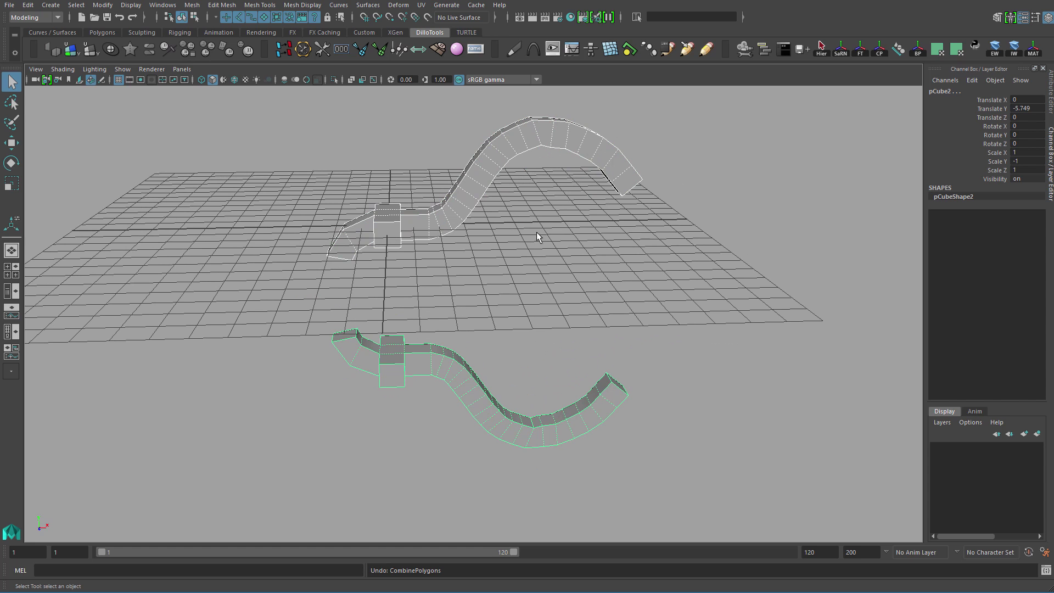
# Combine the two meshes and split them apart again with Separate.
pyautogui.keyDown('shift'); pyautogui.moveTo(539, 232); pyautogui.dragTo(528, 413, button='right'); pyautogui.keyUp('shift')
pyautogui.keyDown('alt'); pyautogui.moveTo(506, 384); pyautogui.dragTo(537, 312); pyautogui.keyUp('alt')
pyautogui.keyDown('shift'); pyautogui.moveTo(534, 267); pyautogui.dragTo(526, 440, button='right'); pyautogui.keyUp('shift')
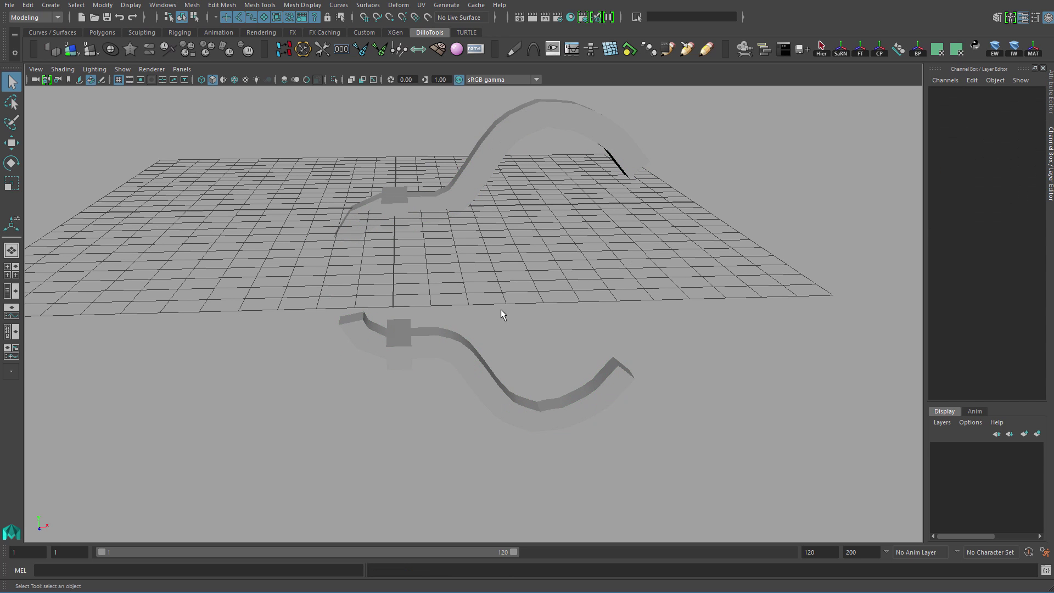
# Combine the two separated meshes into a single object.
pyautogui.keyDown('shift'); pyautogui.moveTo(531, 277); pyautogui.dragTo(533, 278, button='right'); pyautogui.keyUp('shift')
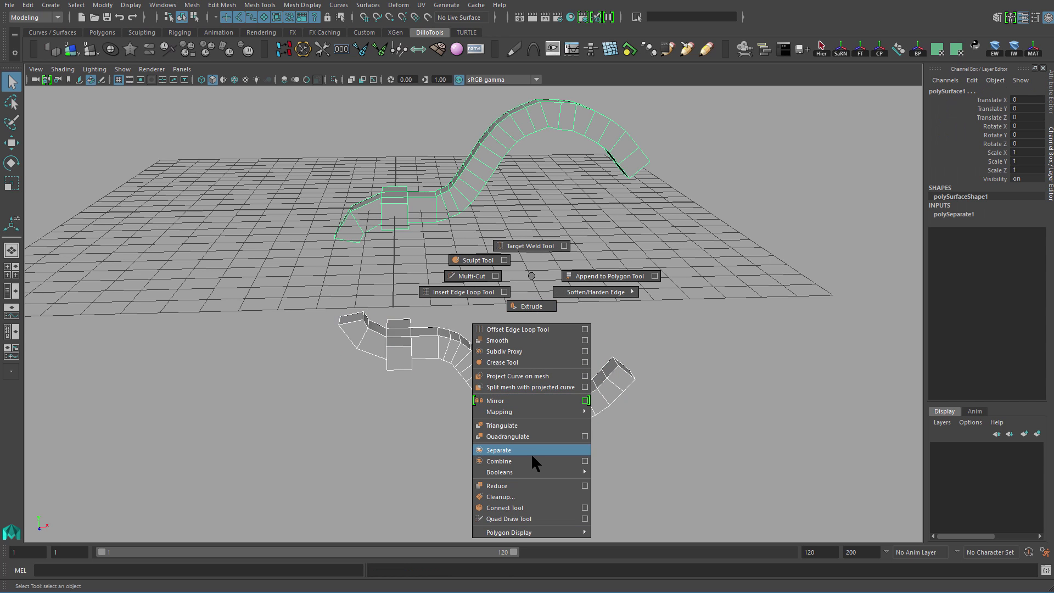
pyautogui.keyDown('shift'); pyautogui.moveTo(532, 458); pyautogui.dragTo(532, 459, button='right'); pyautogui.keyUp('shift')
pyautogui.keyDown('alt'); pyautogui.moveTo(516, 429); pyautogui.dragTo(482, 315); pyautogui.keyUp('alt')
pyautogui.keyDown('alt'); pyautogui.moveTo(482, 316); pyautogui.dragTo(513, 370, button='right'); pyautogui.keyUp('alt')
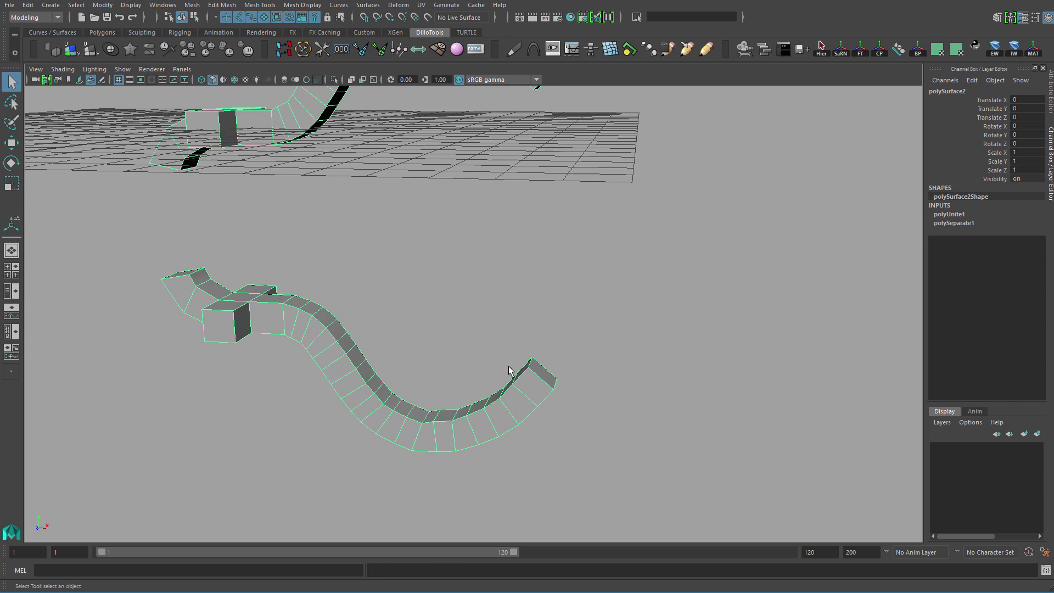
# Select the end faces of the upper and lower curved arms in face mode.
pyautogui.keyDown('alt'); pyautogui.moveTo(513, 370); pyautogui.dragTo(515, 384); pyautogui.keyUp('alt')
pyautogui.moveTo(536, 360); pyautogui.dragTo(540, 373, button='right')
pyautogui.keyDown('alt'); pyautogui.moveTo(578, 421); pyautogui.dragTo(625, 326); pyautogui.keyUp('alt')
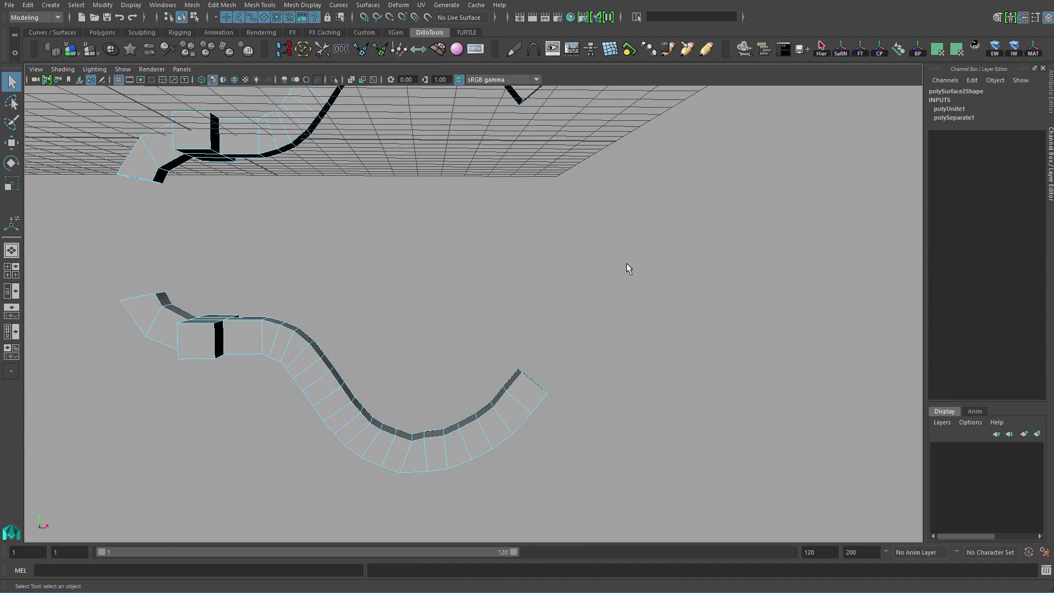
pyautogui.keyDown('alt'); pyautogui.moveTo(550, 275); pyautogui.dragTo(487, 303); pyautogui.keyUp('alt')
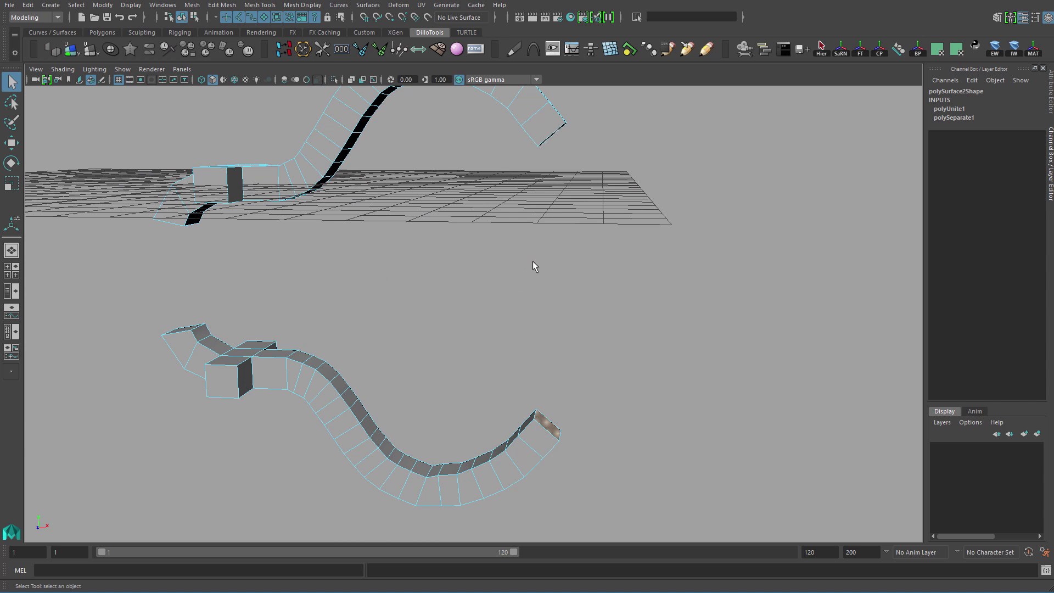
# Bridge the two selected end faces using 4 divisions and the Blend curve type.
pyautogui.keyDown('shift'); pyautogui.moveTo(532, 261); pyautogui.dragTo(547, 316, button='right'); pyautogui.keyUp('shift')
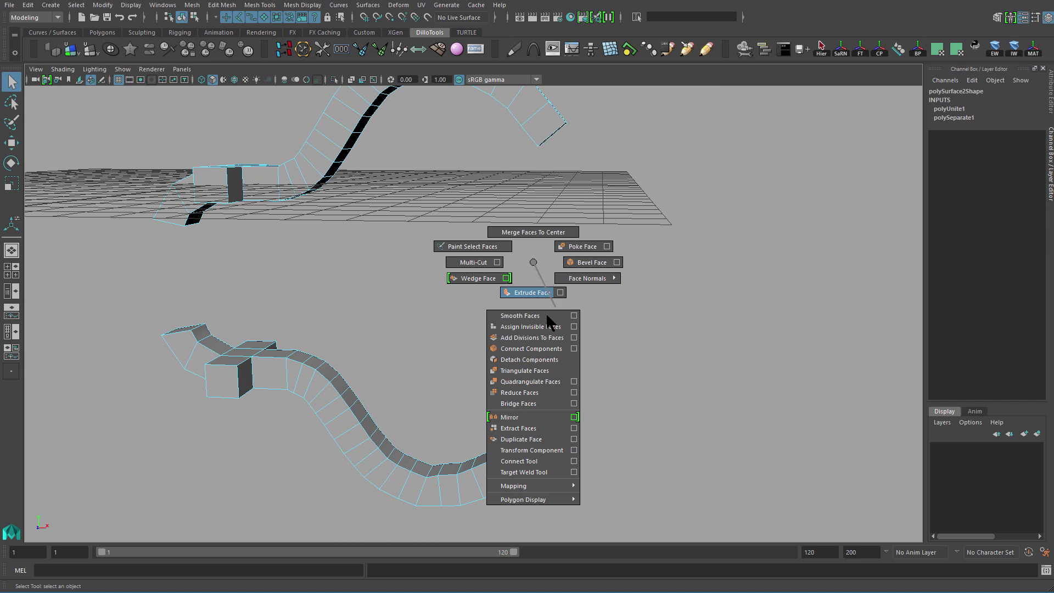
pyautogui.keyDown('shift'); pyautogui.moveTo(536, 403); pyautogui.dragTo(536, 403, button='right'); pyautogui.keyUp('shift')
pyautogui.keyDown('alt'); pyautogui.moveTo(516, 362); pyautogui.dragTo(574, 343); pyautogui.keyUp('alt')
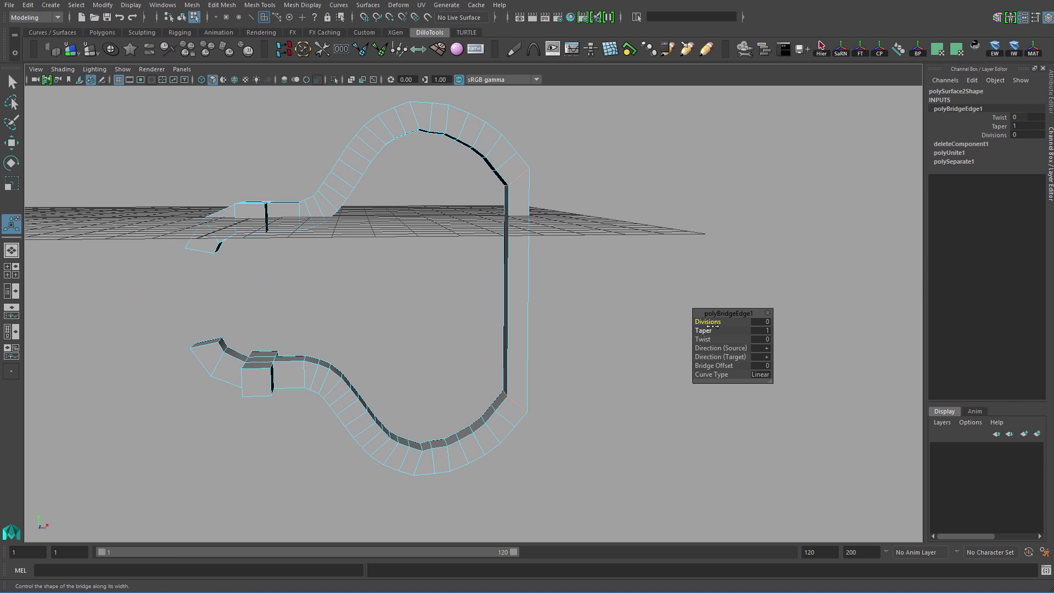
pyautogui.click(761, 375)
pyautogui.click(776, 391)
pyautogui.keyDown('alt'); pyautogui.moveTo(624, 425); pyautogui.dragTo(595, 396); pyautogui.keyUp('alt')
pyautogui.keyDown('alt'); pyautogui.moveTo(607, 300); pyautogui.dragTo(559, 323); pyautogui.keyUp('alt')
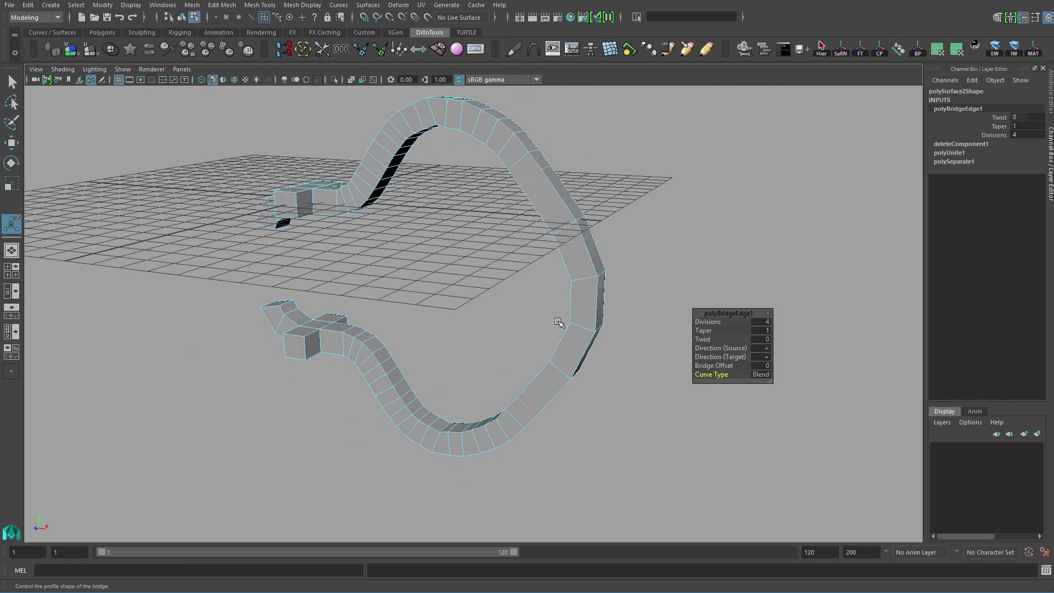
# Return to object mode, delete the bridged mesh's construction history, and reselect the mesh.
pyautogui.press('q')
pyautogui.moveTo(559, 323); pyautogui.dragTo(664, 223, button='right')
pyautogui.keyDown('alt'); pyautogui.moveTo(663, 223); pyautogui.dragTo(537, 311); pyautogui.keyUp('alt')
pyautogui.hotkey('alt', 'shift', 'd')
pyautogui.click(656, 265)
pyautogui.click(642, 264)
pyautogui.keyDown('alt'); pyautogui.moveTo(637, 313); pyautogui.dragTo(537, 292); pyautogui.keyUp('alt')
pyautogui.keyDown('alt'); pyautogui.moveTo(536, 292); pyautogui.dragTo(629, 297, button='right'); pyautogui.keyUp('alt')
pyautogui.keyDown('alt'); pyautogui.moveTo(629, 296); pyautogui.dragTo(625, 376, button='middle'); pyautogui.keyUp('alt')
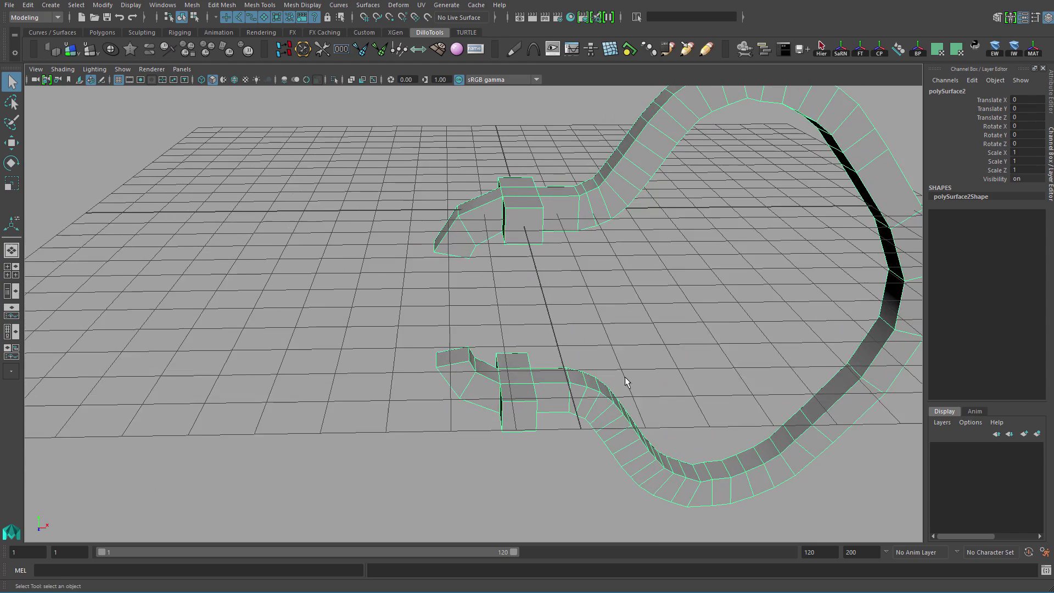
# Undo the history deletion on the bridged mesh and expand its polyBridgeEdge1 settings.
pyautogui.keyDown('alt'); pyautogui.moveTo(584, 228); pyautogui.dragTo(653, 320); pyautogui.keyUp('alt')
pyautogui.hotkey('ctrl', 'z')
pyautogui.hotkey('ctrl', 'z')
pyautogui.hotkey('ctrl', 'z')
pyautogui.hotkey('ctrl', 'z')
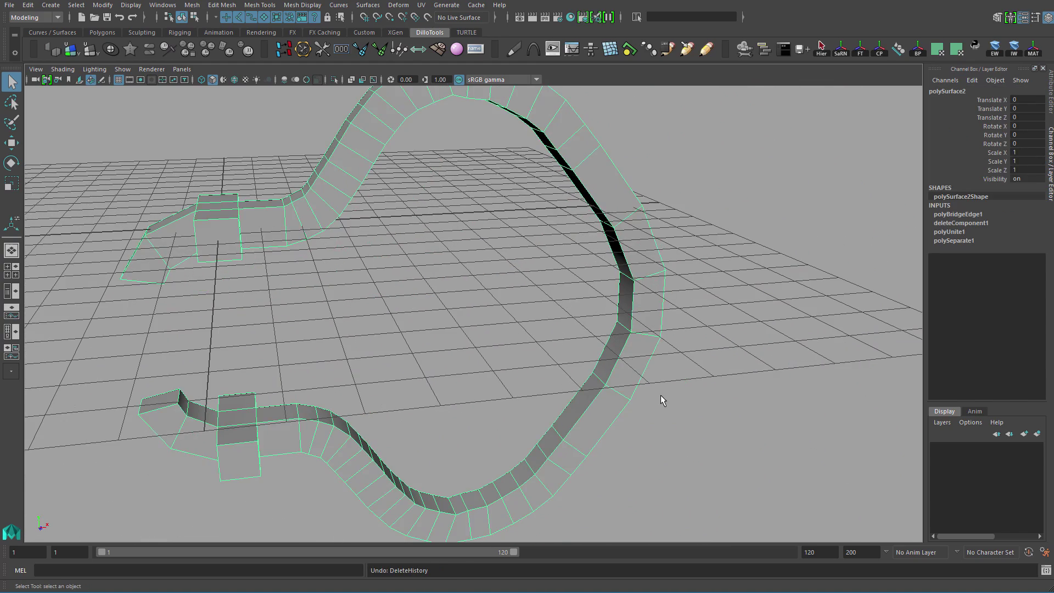
pyautogui.keyDown('alt'); pyautogui.moveTo(628, 366); pyautogui.dragTo(602, 340, button='middle'); pyautogui.keyUp('alt')
pyautogui.click(630, 323)
pyautogui.click(952, 213)
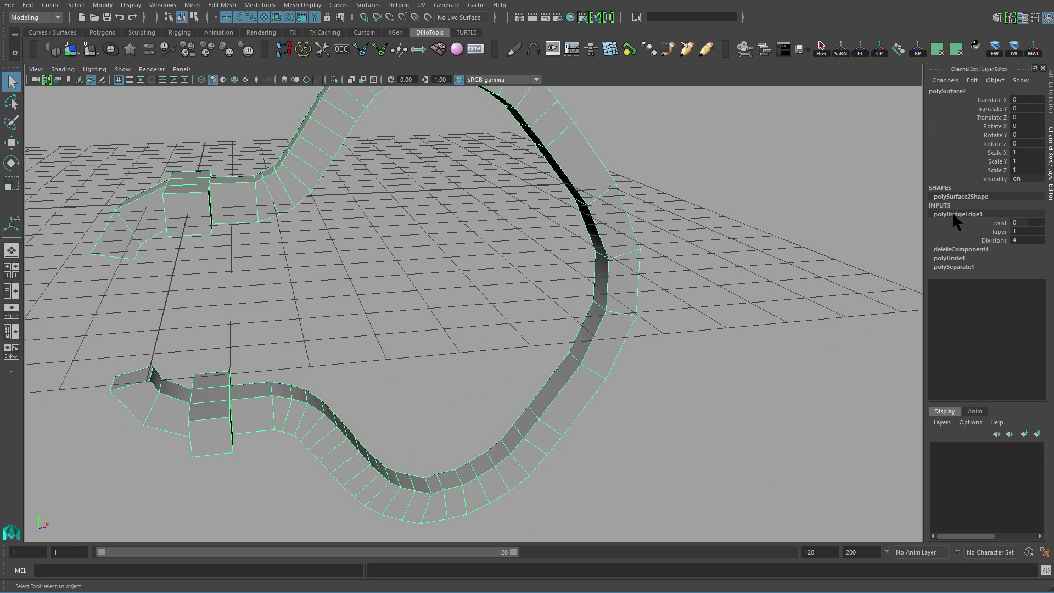
# Try a Bridge Offset of 3 on the bridged section and inspect its twist around the loop.
pyautogui.keyDown('alt'); pyautogui.moveTo(668, 294); pyautogui.dragTo(654, 285, button='middle'); pyautogui.keyUp('alt')
pyautogui.keyDown('alt'); pyautogui.moveTo(654, 289); pyautogui.dragTo(675, 296); pyautogui.keyUp('alt')
pyautogui.press('t')
pyautogui.keyDown('alt'); pyautogui.moveTo(617, 325); pyautogui.dragTo(628, 297); pyautogui.keyUp('alt')
pyautogui.keyDown('alt'); pyautogui.moveTo(629, 362); pyautogui.dragTo(635, 393, button='middle'); pyautogui.keyUp('alt')
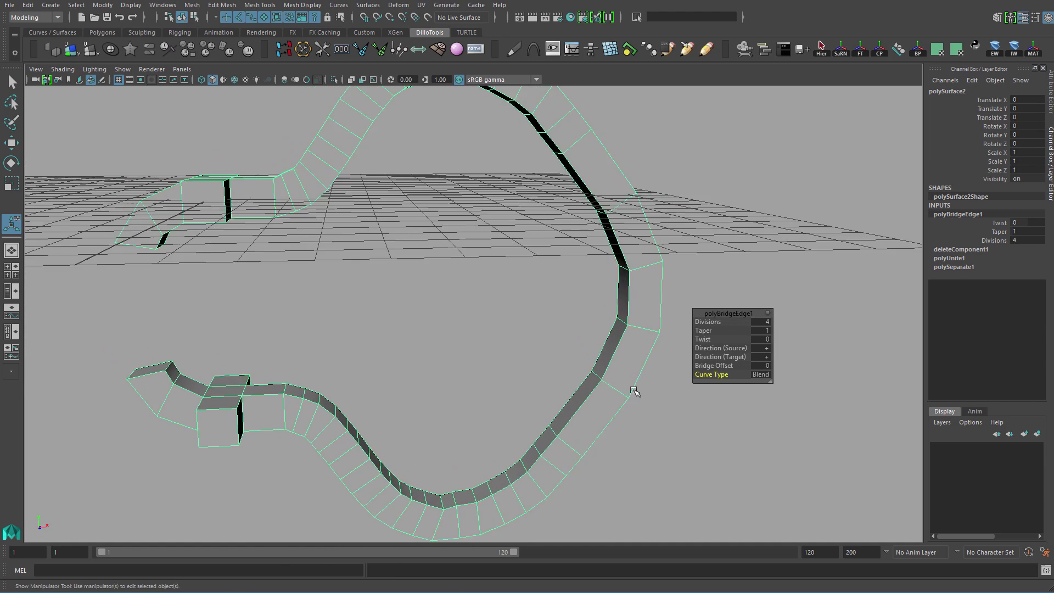
pyautogui.keyDown('alt'); pyautogui.moveTo(635, 393); pyautogui.dragTo(639, 403); pyautogui.keyUp('alt')
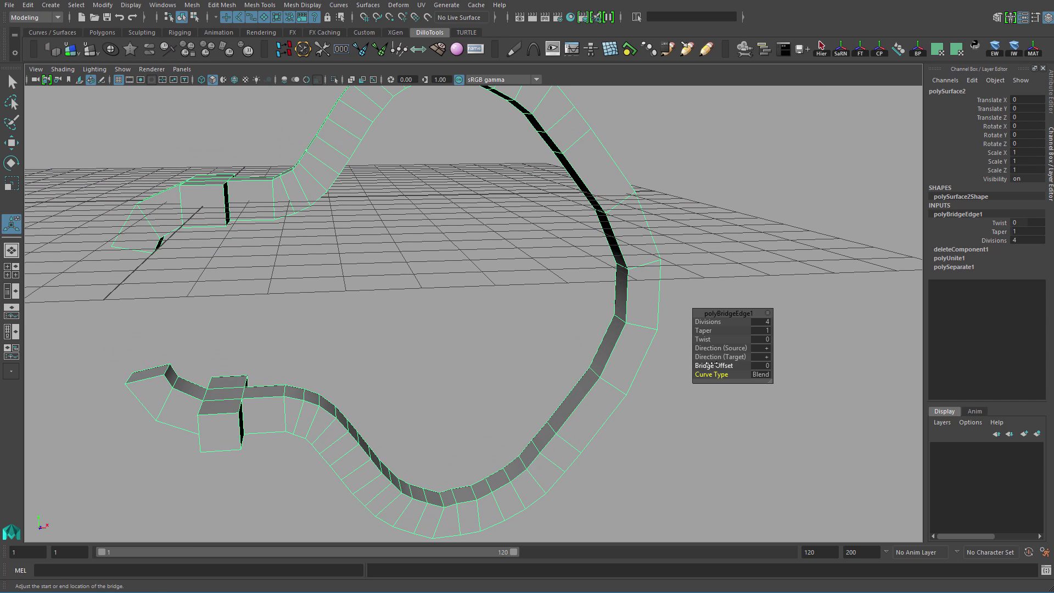
pyautogui.moveTo(740, 367); pyautogui.dragTo(730, 366)
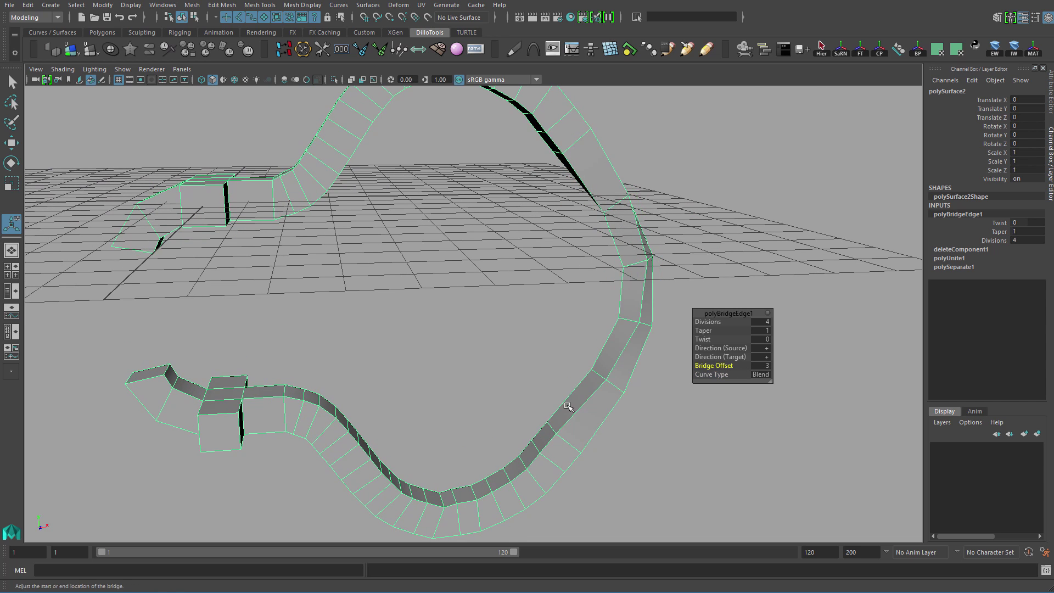
pyautogui.keyDown('alt'); pyautogui.moveTo(568, 406); pyautogui.dragTo(587, 209); pyautogui.keyUp('alt')
pyautogui.keyDown('alt'); pyautogui.moveTo(565, 419); pyautogui.dragTo(603, 172); pyautogui.keyUp('alt')
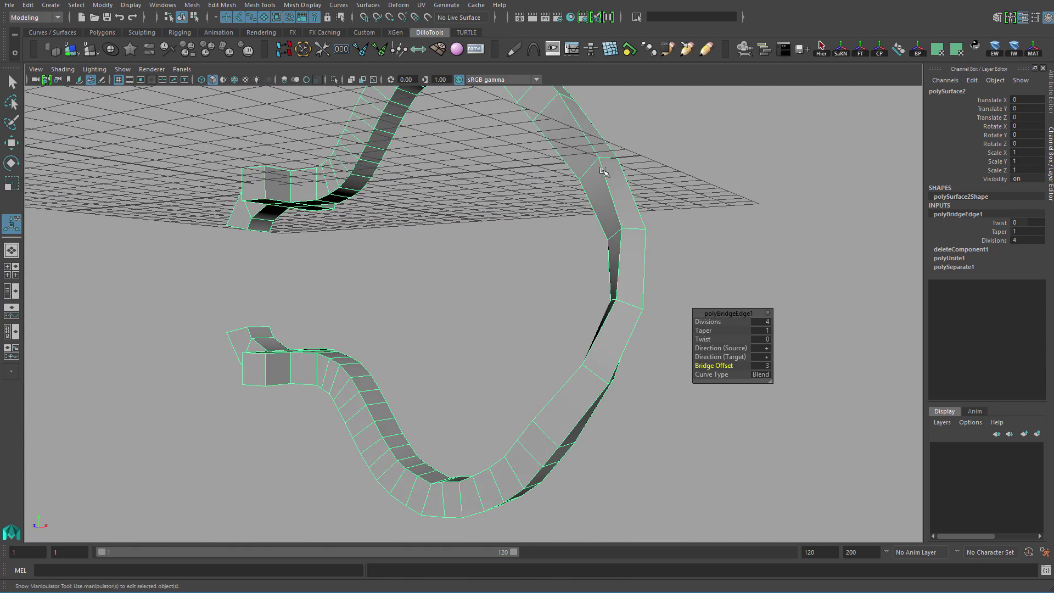
pyautogui.keyDown('alt'); pyautogui.moveTo(631, 299); pyautogui.dragTo(659, 379); pyautogui.keyUp('alt')
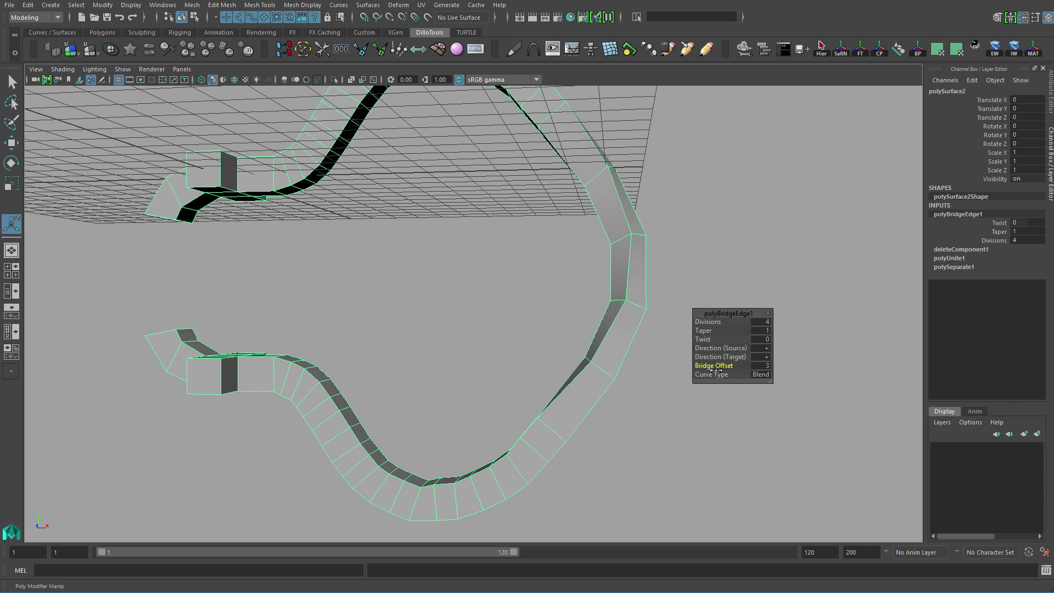
pyautogui.keyDown('alt'); pyautogui.moveTo(615, 388); pyautogui.dragTo(521, 307); pyautogui.keyUp('alt')
pyautogui.moveTo(529, 309); pyautogui.dragTo(677, 421)
pyautogui.keyDown('alt'); pyautogui.moveTo(569, 339); pyautogui.dragTo(549, 312); pyautogui.keyUp('alt')
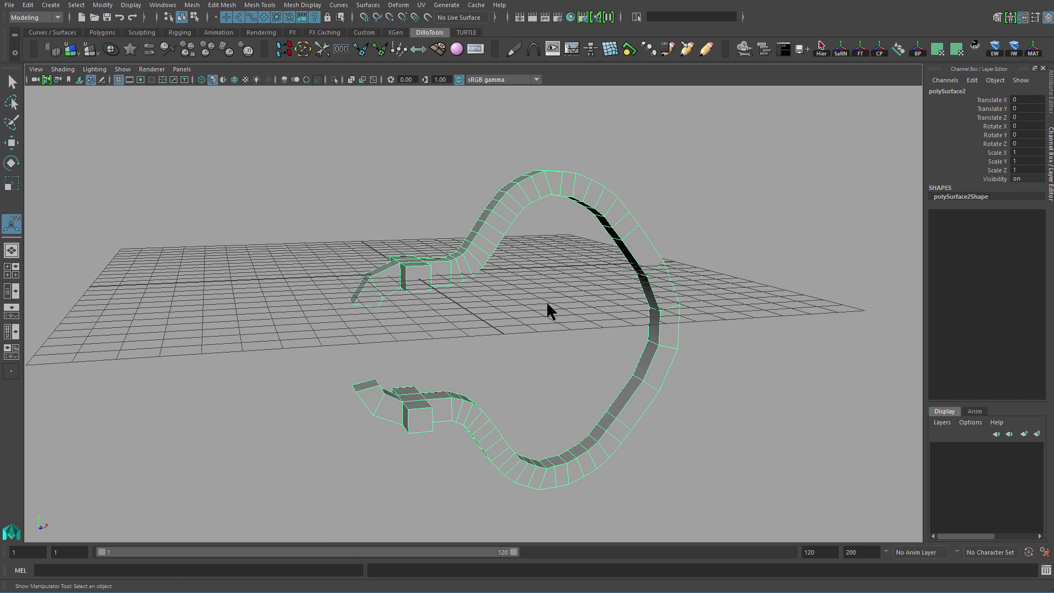
# Create a polygon cylinder through the upper block, scaled to 0.25 in X and Z and 1.34 in Y.
pyautogui.keyDown('shift'); pyautogui.rightClick(548, 305); pyautogui.keyUp('shift')
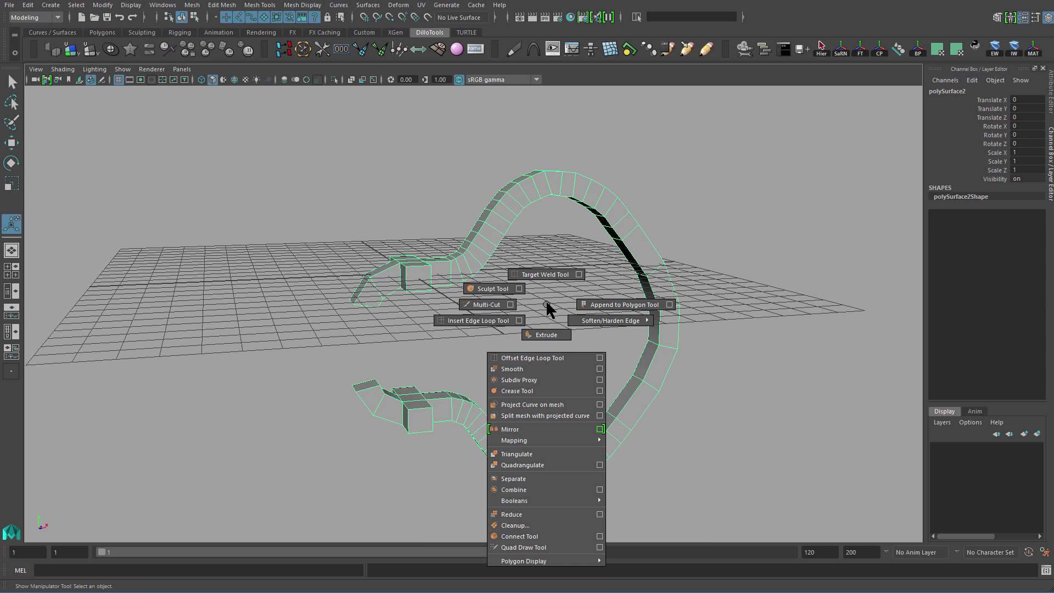
pyautogui.keyDown('alt'); pyautogui.moveTo(548, 308); pyautogui.dragTo(415, 346); pyautogui.keyUp('alt')
pyautogui.click(533, 297)
pyautogui.keyDown('shift'); pyautogui.rightClick(533, 290); pyautogui.keyUp('shift')
pyautogui.click(470, 297)
pyautogui.press('r')
pyautogui.press('w')
pyautogui.keyDown('alt'); pyautogui.moveTo(415, 346); pyautogui.dragTo(386, 276); pyautogui.keyUp('alt')
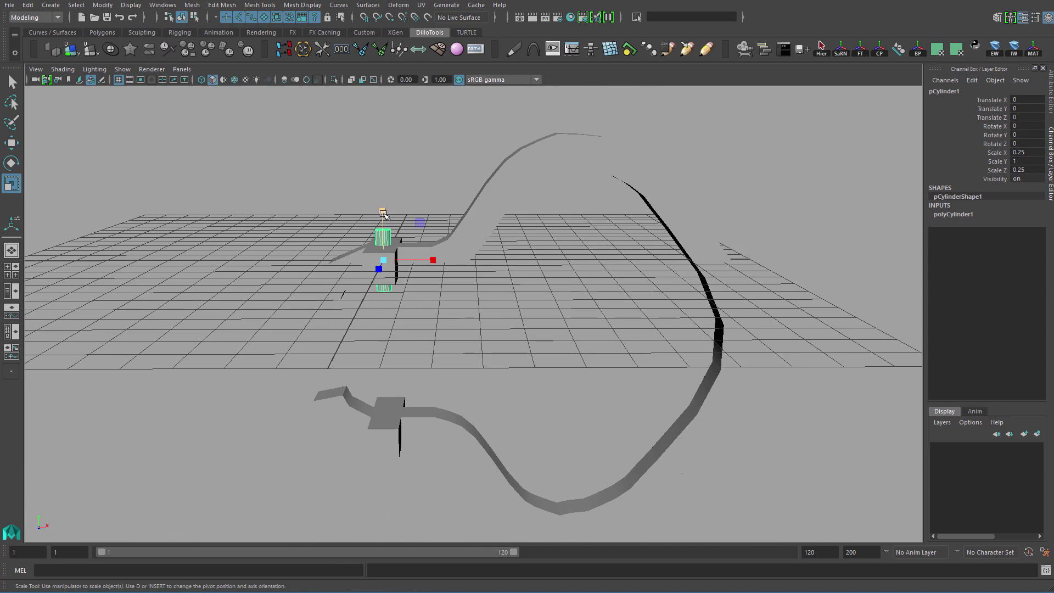
pyautogui.moveTo(383, 196); pyautogui.dragTo(383, 199)
# Apply a Boolean Union to the cylinder and the curved mesh, and undo it.
pyautogui.keyDown('alt'); pyautogui.moveTo(382, 199); pyautogui.dragTo(472, 237); pyautogui.keyUp('alt')
pyautogui.press('q')
pyautogui.click(426, 253)
pyautogui.keyDown('shift'); pyautogui.rightClick(473, 236); pyautogui.keyUp('shift')
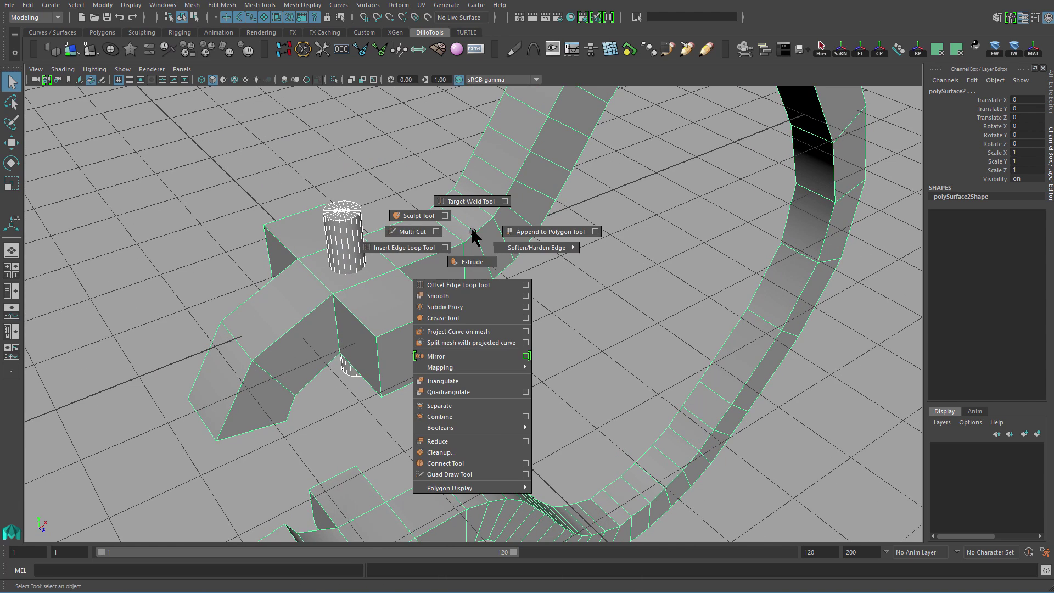
pyautogui.moveTo(497, 427)
pyautogui.click(565, 428)
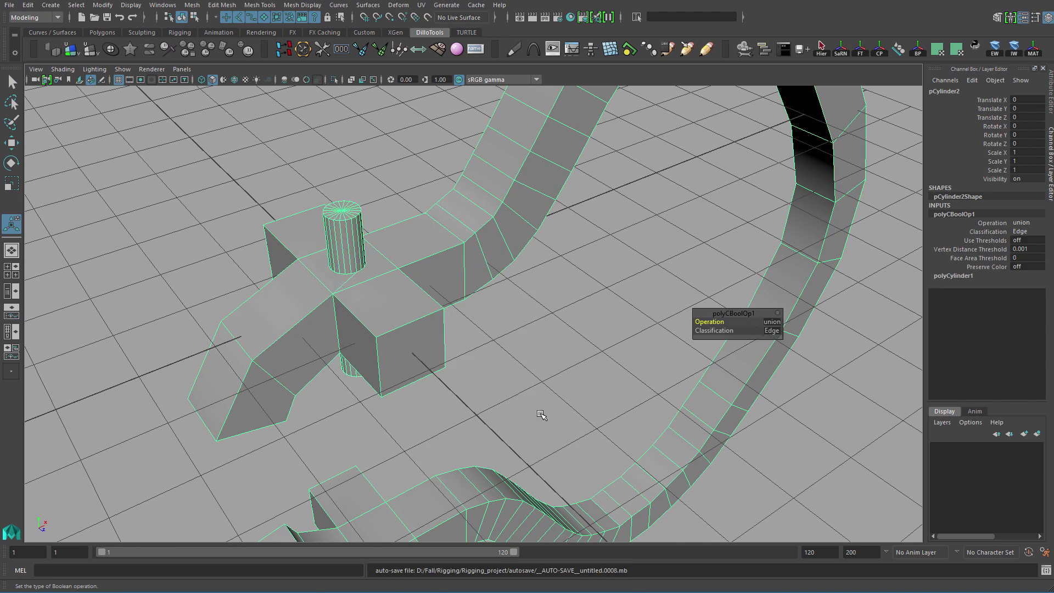
pyautogui.keyDown('alt'); pyautogui.moveTo(538, 417); pyautogui.dragTo(491, 367); pyautogui.keyUp('alt')
pyautogui.hotkey('ctrl', 'z')
# Apply a Boolean Difference to the cylinder and the curved mesh.
pyautogui.keyDown('alt'); pyautogui.moveTo(423, 301); pyautogui.dragTo(476, 259); pyautogui.keyUp('alt')
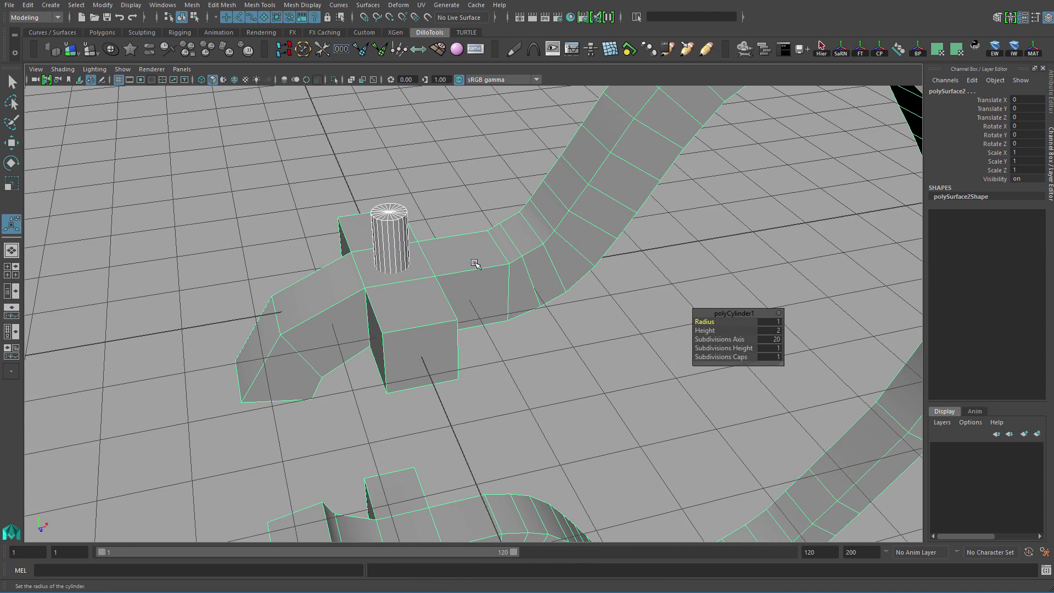
pyautogui.keyDown('shift'); pyautogui.rightClick(475, 259); pyautogui.keyUp('shift')
pyautogui.moveTo(505, 457)
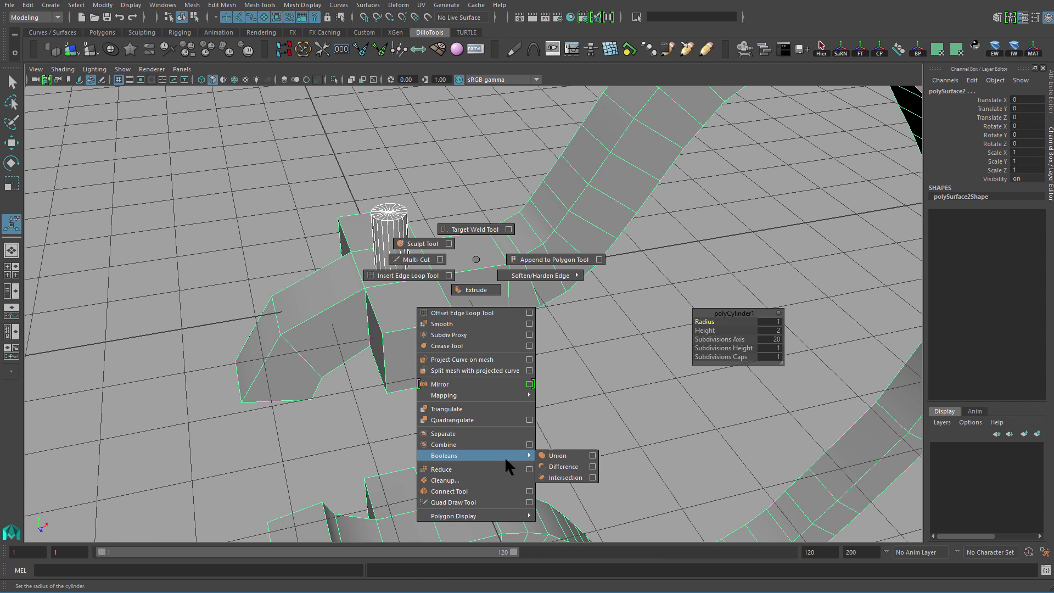
pyautogui.click(561, 467)
pyautogui.keyDown('alt'); pyautogui.moveTo(518, 443); pyautogui.dragTo(484, 391); pyautogui.keyUp('alt')
pyautogui.click(483, 264)
# Undo the Boolean Difference so that both original objects are selected again.
pyautogui.hotkey('ctrl', 'z')
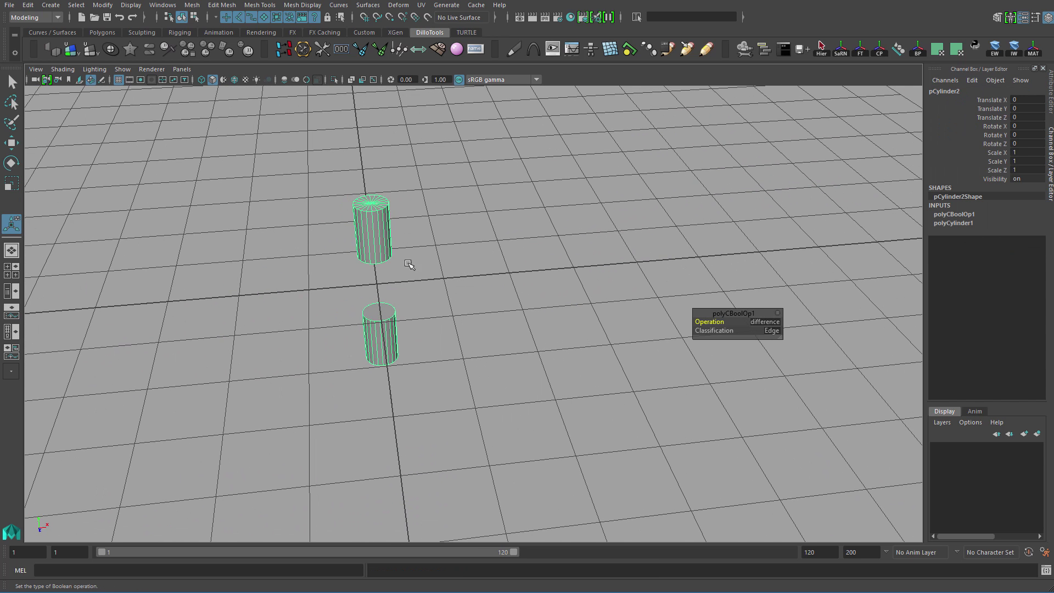
pyautogui.press('z')
pyautogui.press('Escape')
pyautogui.click(459, 296)
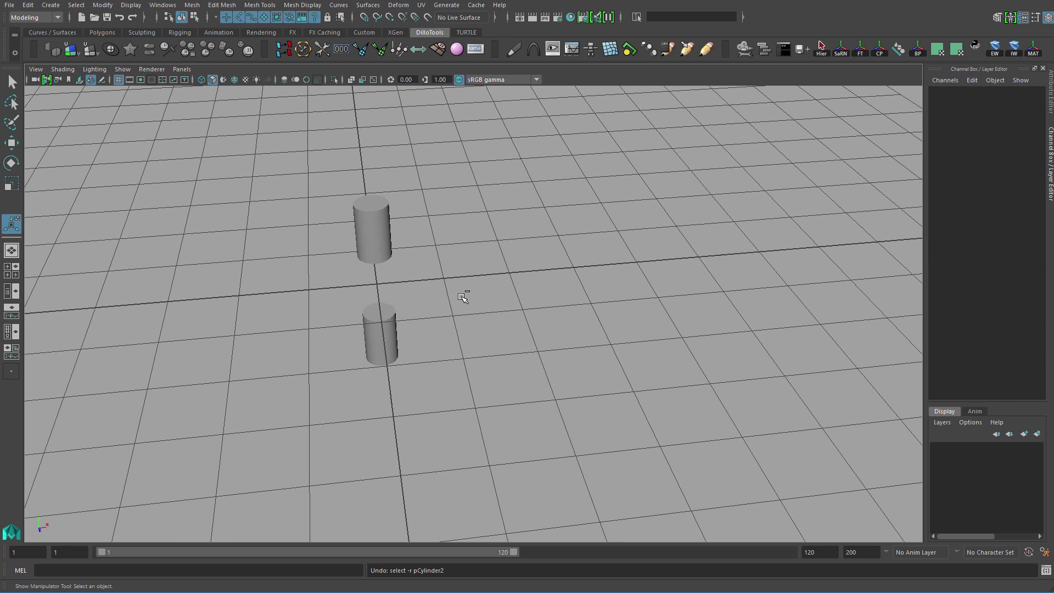
pyautogui.hotkey('ctrl', 'z')
pyautogui.hotkey('ctrl', 'z')
# Apply a Boolean Intersection to the cylinder and the curved mesh, and frame the resulting shape.
pyautogui.keyDown('alt'); pyautogui.moveTo(459, 296); pyautogui.dragTo(501, 265); pyautogui.keyUp('alt')
pyautogui.keyDown('shift'); pyautogui.moveTo(501, 266); pyautogui.dragTo(508, 299, button='right'); pyautogui.keyUp('shift')
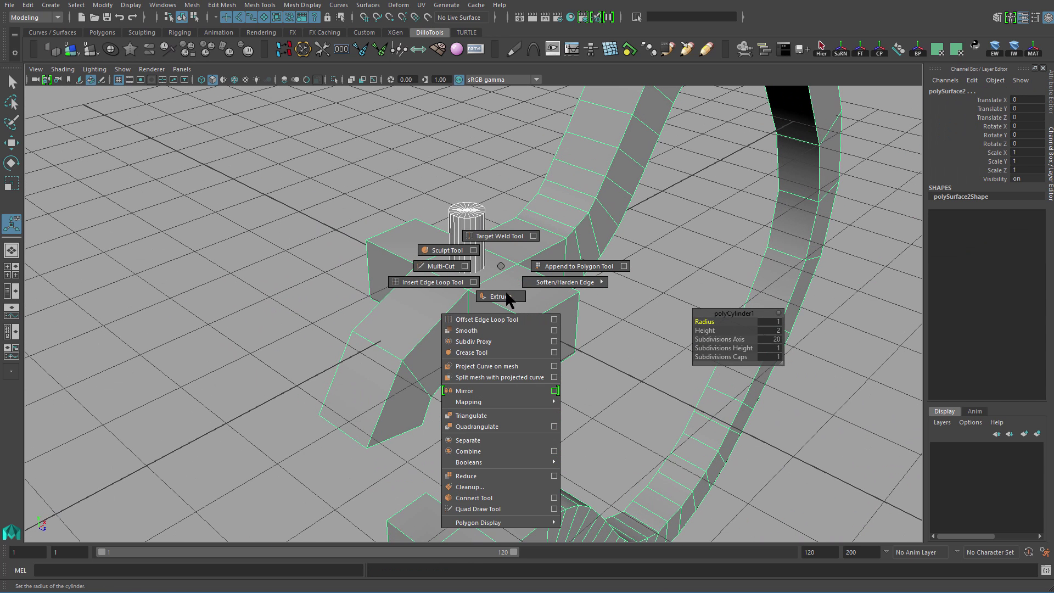
pyautogui.keyDown('shift'); pyautogui.moveTo(526, 470); pyautogui.dragTo(594, 479, button='right'); pyautogui.keyUp('shift')
pyautogui.moveTo(524, 218); pyautogui.dragTo(392, 378)
pyautogui.press('f')
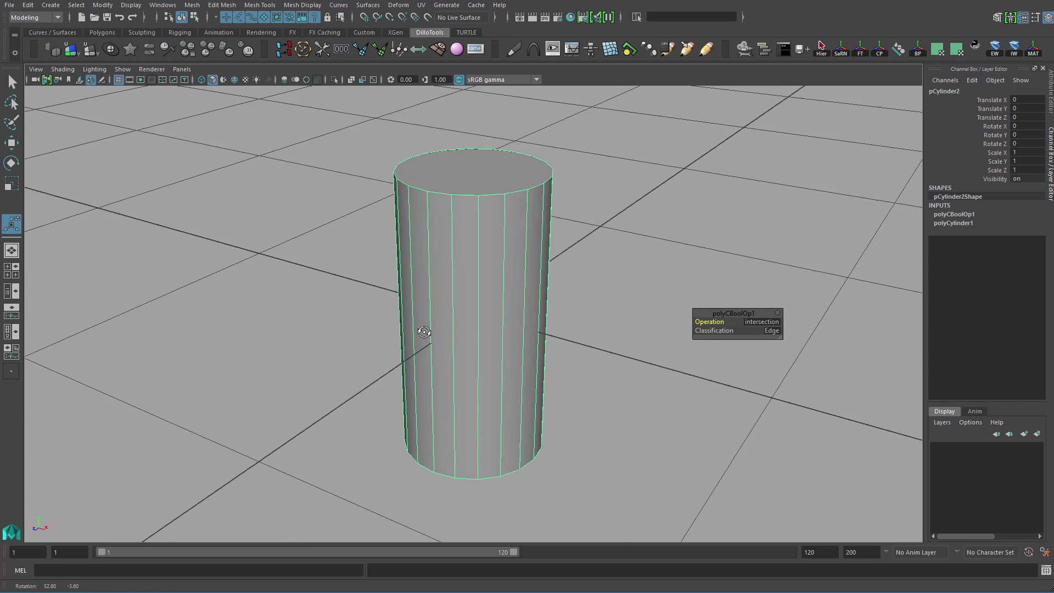
pyautogui.keyDown('alt'); pyautogui.moveTo(423, 336); pyautogui.dragTo(455, 358); pyautogui.keyUp('alt')
pyautogui.keyDown('alt'); pyautogui.moveTo(455, 358); pyautogui.dragTo(388, 299, button='right'); pyautogui.keyUp('alt')
pyautogui.keyDown('alt'); pyautogui.moveTo(389, 300); pyautogui.dragTo(507, 286); pyautogui.keyUp('alt')
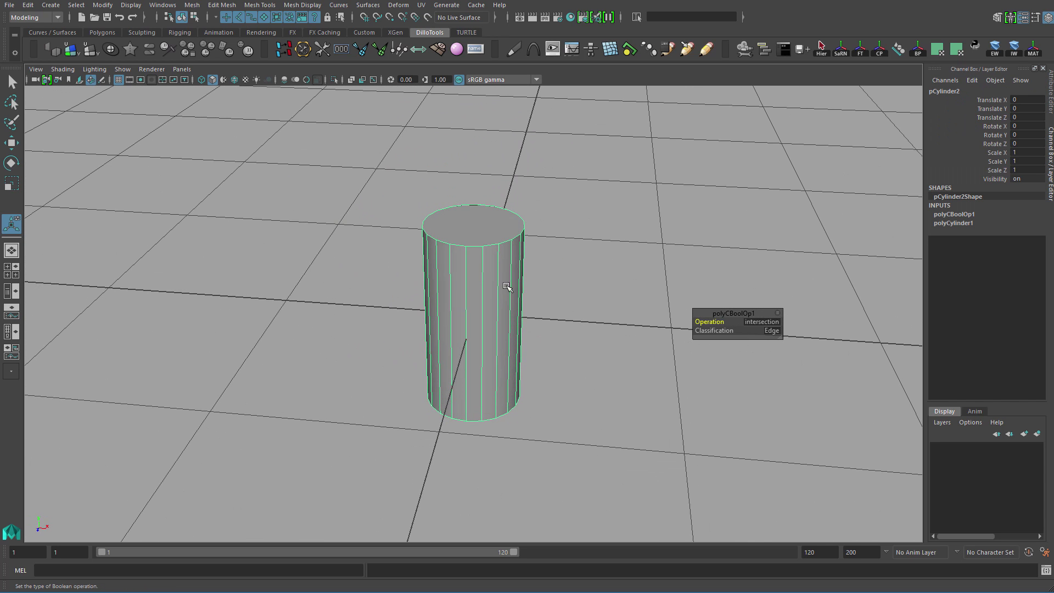
# Undo the Boolean Intersection of the cylinder and the curved mesh.
pyautogui.hotkey('ctrl', 'z')
pyautogui.hotkey('ctrl', 'z')
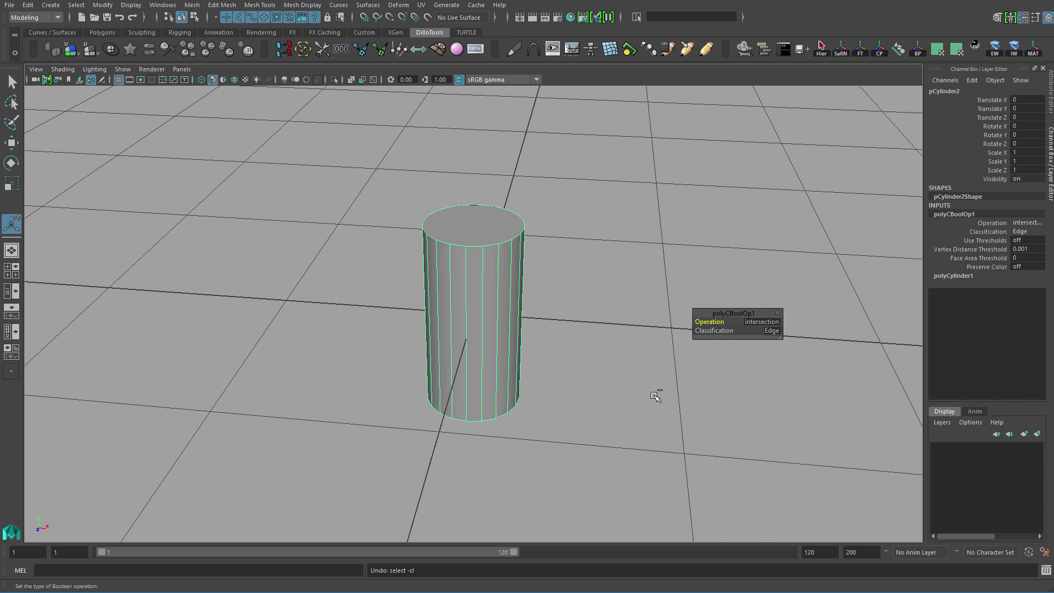
pyautogui.hotkey('ctrl', 'z')
# Select the cylinder followed by the curved mesh and merge them with a Boolean Union.
pyautogui.keyDown('alt'); pyautogui.moveTo(666, 402); pyautogui.dragTo(664, 332); pyautogui.keyUp('alt')
pyautogui.press('q')
pyautogui.click(664, 332)
pyautogui.keyDown('alt'); pyautogui.moveTo(665, 332); pyautogui.dragTo(461, 248, button='right'); pyautogui.keyUp('alt')
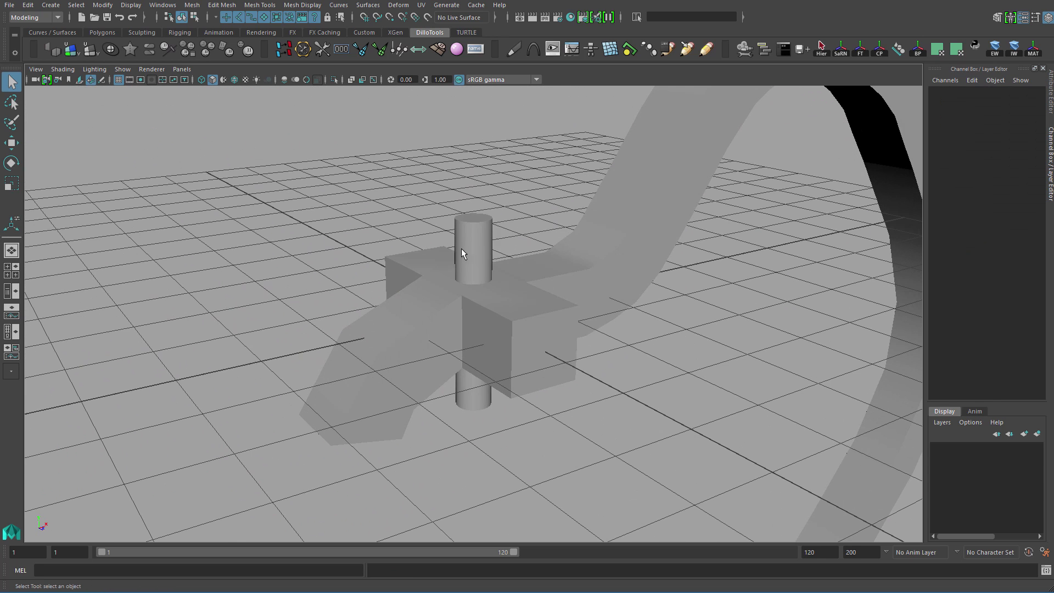
pyautogui.click(462, 248)
pyautogui.keyDown('shift'); pyautogui.click(562, 261); pyautogui.keyUp('shift')
pyautogui.keyDown('shift'); pyautogui.moveTo(562, 256); pyautogui.dragTo(564, 258, button='right'); pyautogui.keyUp('shift')
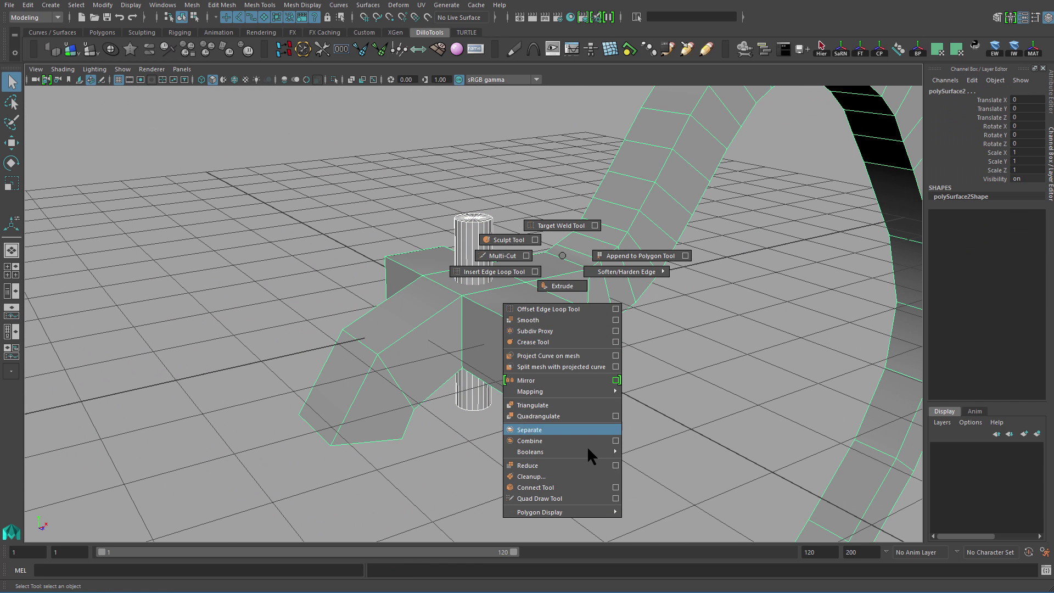
pyautogui.keyDown('shift'); pyautogui.moveTo(588, 446); pyautogui.dragTo(640, 452, button='right'); pyautogui.keyUp('shift')
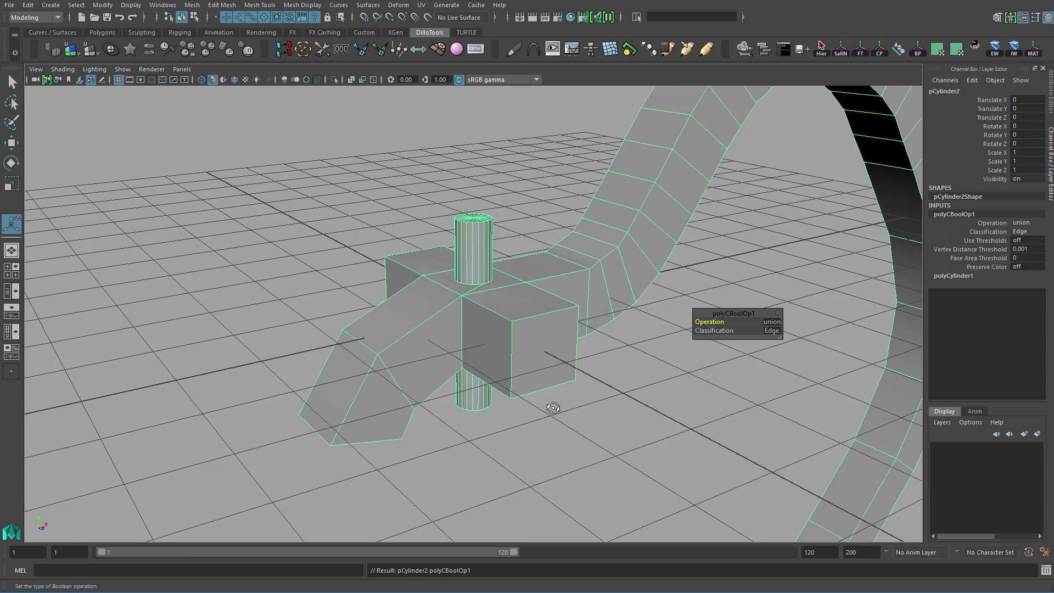
# Select the top faces around the cylinder's base to examine the union's topology, and return to object mode.
pyautogui.keyDown('alt'); pyautogui.moveTo(554, 408); pyautogui.dragTo(681, 398); pyautogui.keyUp('alt')
pyautogui.keyDown('alt'); pyautogui.moveTo(430, 312); pyautogui.dragTo(479, 385, button='right'); pyautogui.keyUp('alt')
pyautogui.click(434, 319)
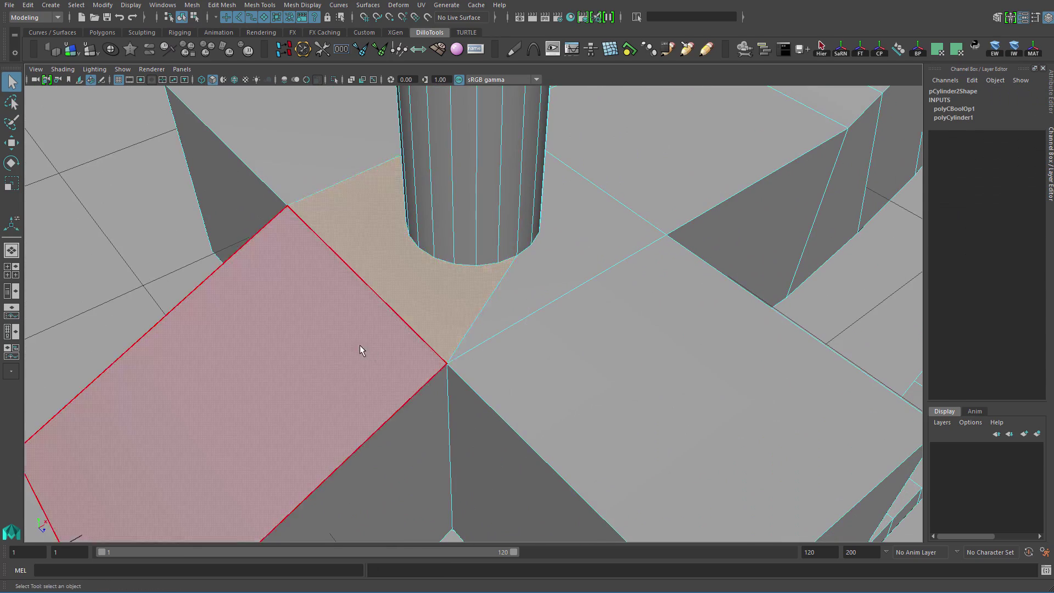
pyautogui.keyDown('alt'); pyautogui.moveTo(362, 346); pyautogui.dragTo(538, 343); pyautogui.keyUp('alt')
pyautogui.keyDown('shift'); pyautogui.click(508, 296); pyautogui.keyUp('shift')
pyautogui.keyDown('alt'); pyautogui.moveTo(620, 338); pyautogui.dragTo(385, 253); pyautogui.keyUp('alt')
pyautogui.keyDown('alt'); pyautogui.moveTo(384, 253); pyautogui.dragTo(388, 192, button='right'); pyautogui.keyUp('alt')
pyautogui.keyDown('alt'); pyautogui.moveTo(477, 236); pyautogui.dragTo(455, 233); pyautogui.keyUp('alt')
pyautogui.keyDown('alt'); pyautogui.moveTo(466, 241); pyautogui.dragTo(500, 193, button='right'); pyautogui.keyUp('alt')
pyautogui.press('q')
pyautogui.press('z')
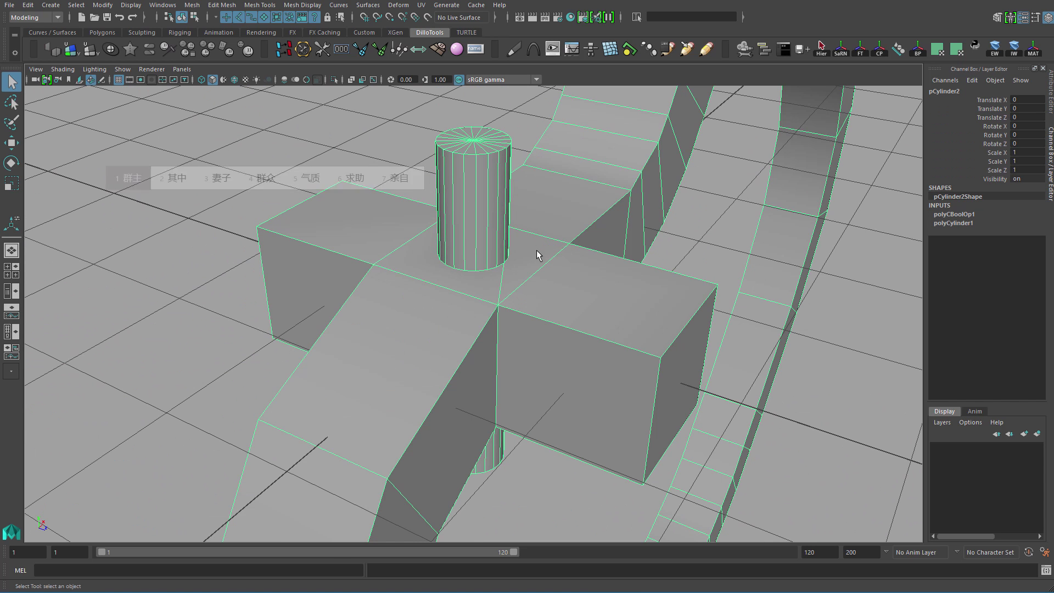
pyautogui.press('super')
pyautogui.press('super')
pyautogui.keyDown('alt'); pyautogui.moveTo(589, 298); pyautogui.dragTo(578, 242, button='middle'); pyautogui.keyUp('alt')
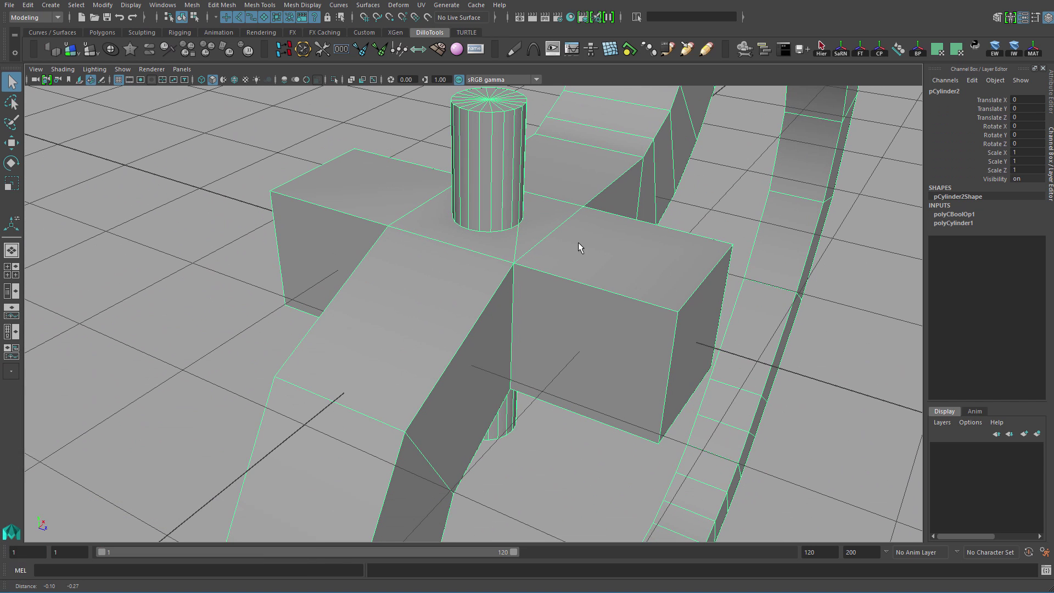
# Undo the Boolean Union, the cylinder's scaling and the cylinder's creation.
pyautogui.hotkey('ctrl', 'z')
pyautogui.hotkey('ctrl', 'z')
pyautogui.hotkey('ctrl', 'z')
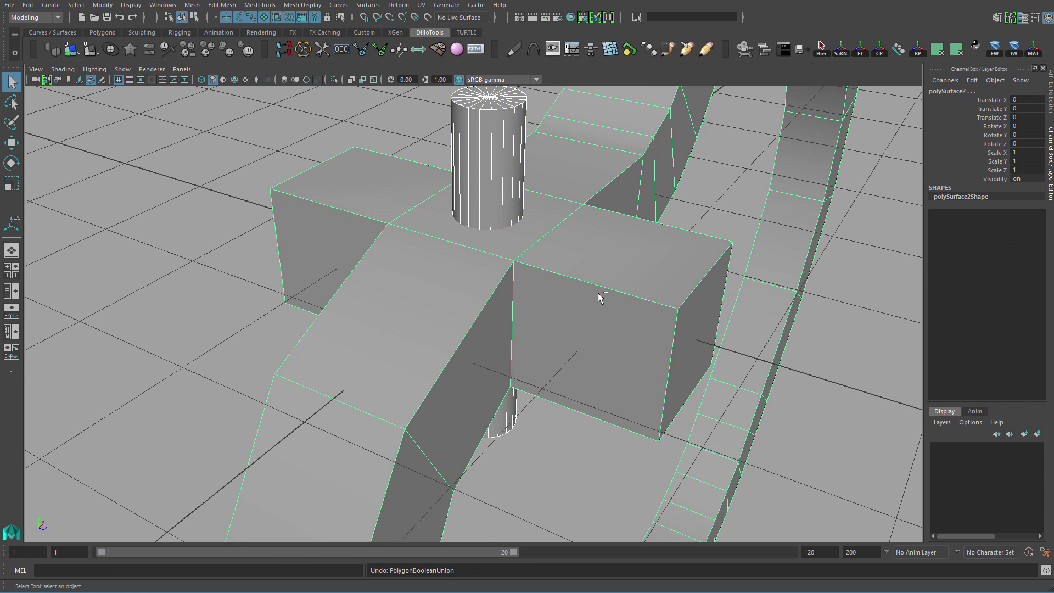
pyautogui.hotkey('ctrl', 'z')
pyautogui.keyDown('alt'); pyautogui.moveTo(598, 292); pyautogui.dragTo(423, 167); pyautogui.keyUp('alt')
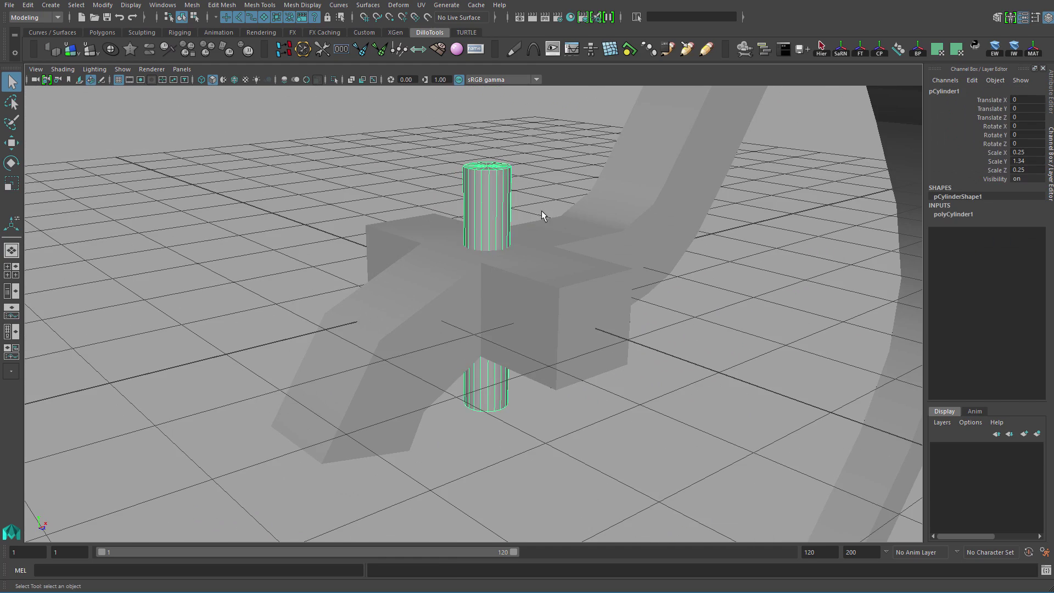
pyautogui.hotkey('ctrl', 'z')
pyautogui.hotkey('ctrl', 'z')
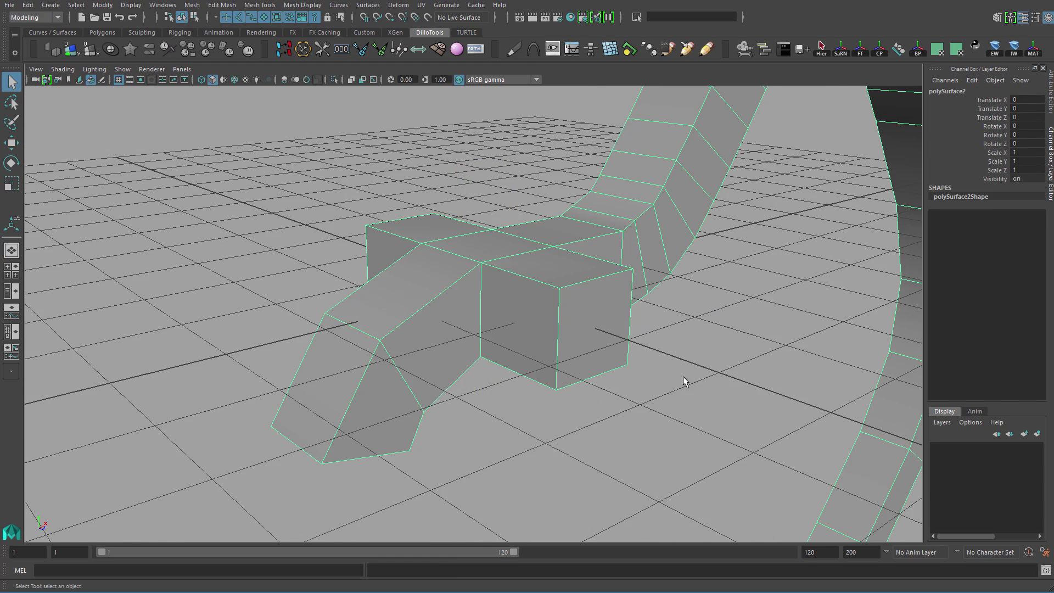
# Insert two crossing edge loops through the middle of the upper block's junction with the Multi-Cut tool.
pyautogui.keyDown('alt'); pyautogui.moveTo(683, 377); pyautogui.dragTo(529, 306, button='right'); pyautogui.keyUp('alt')
pyautogui.keyDown('alt'); pyautogui.moveTo(529, 306); pyautogui.dragTo(486, 256); pyautogui.keyUp('alt')
pyautogui.press('F10')
pyautogui.rightClick(556, 236)
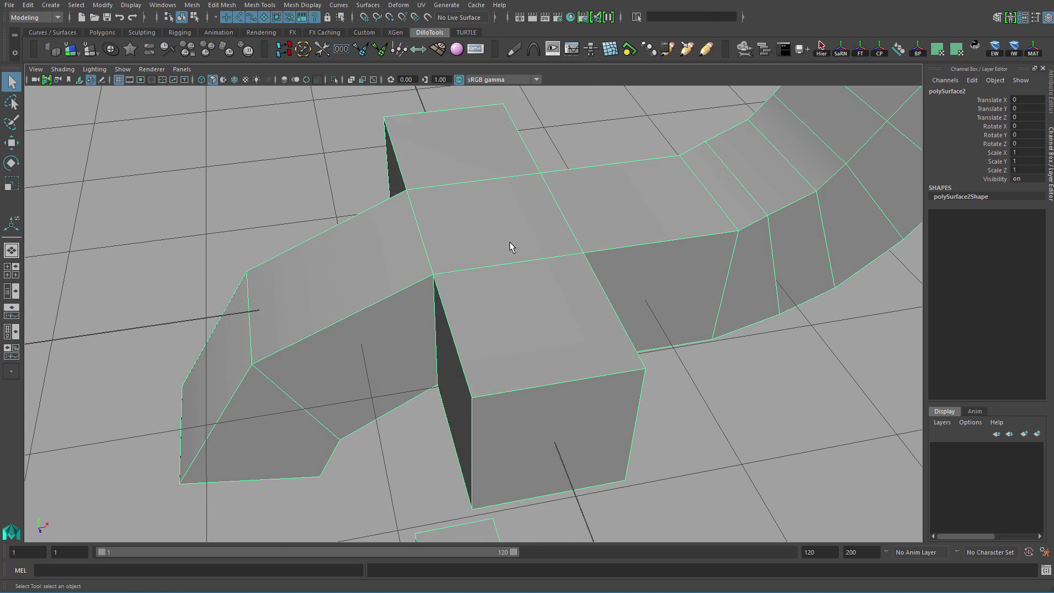
pyautogui.scroll(-5, 510, 248)
pyautogui.scroll(5, 511, 262)
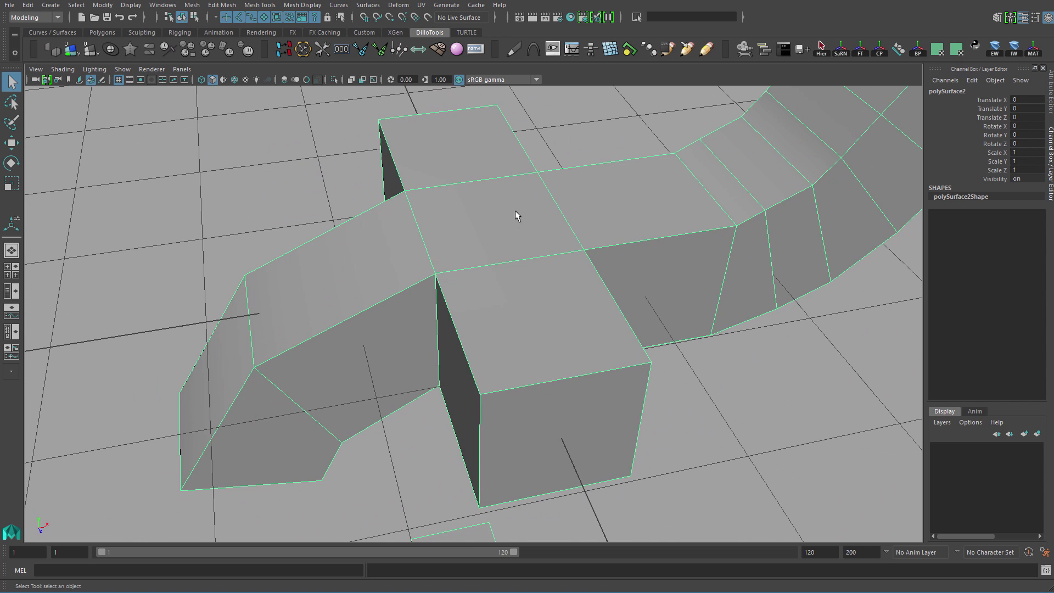
pyautogui.keyDown('shift'); pyautogui.moveTo(516, 214); pyautogui.dragTo(450, 226, button='right'); pyautogui.keyUp('shift')
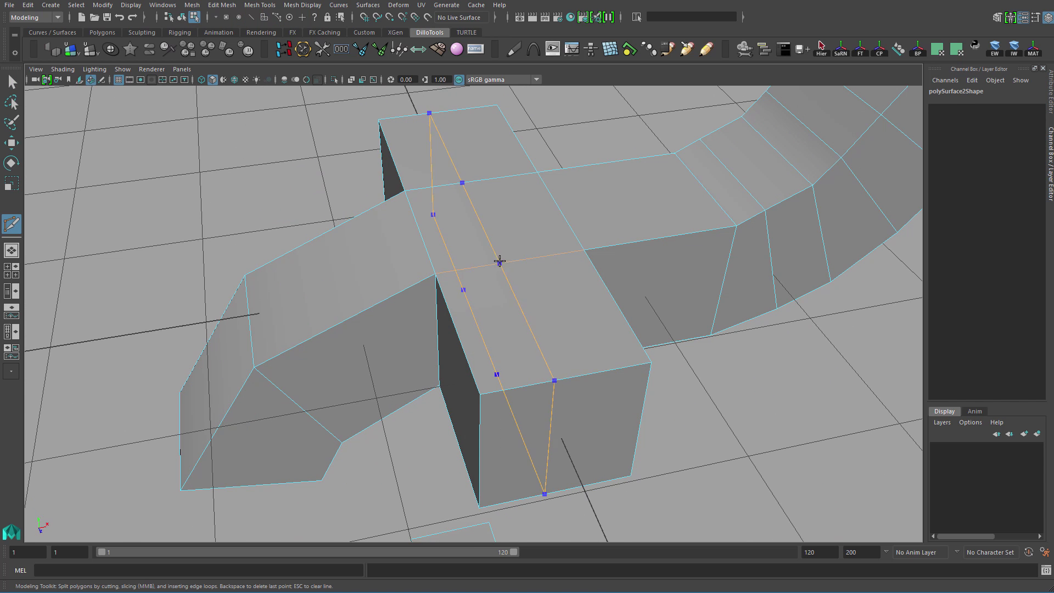
pyautogui.keyDown('ctrl'); pyautogui.middleClick(518, 264); pyautogui.keyUp('ctrl')
pyautogui.keyDown('ctrl'); pyautogui.middleClick(490, 214); pyautogui.keyUp('ctrl')
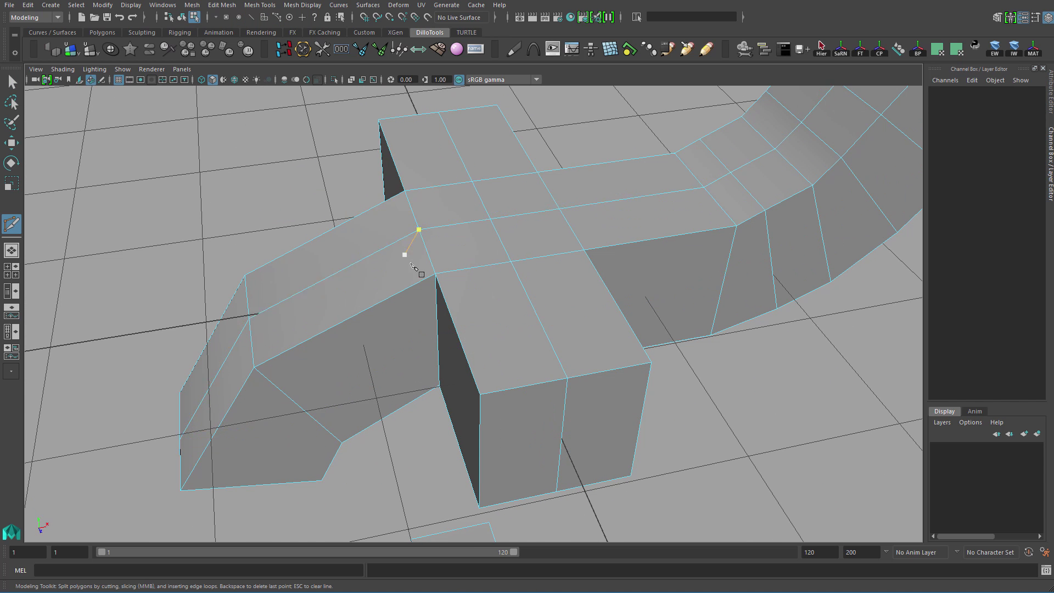
pyautogui.scroll(3, 533, 264)
pyautogui.keyDown('alt'); pyautogui.moveTo(406, 254); pyautogui.dragTo(508, 261); pyautogui.keyUp('alt')
pyautogui.press('q')
# Create a polygon cylinder at the block junction and scale it uniformly to about 0.354.
pyautogui.keyDown('alt'); pyautogui.moveTo(635, 189); pyautogui.dragTo(501, 228); pyautogui.keyUp('alt')
pyautogui.keyDown('shift'); pyautogui.moveTo(522, 209); pyautogui.dragTo(523, 210, button='right'); pyautogui.keyUp('shift')
pyautogui.click(818, 241)
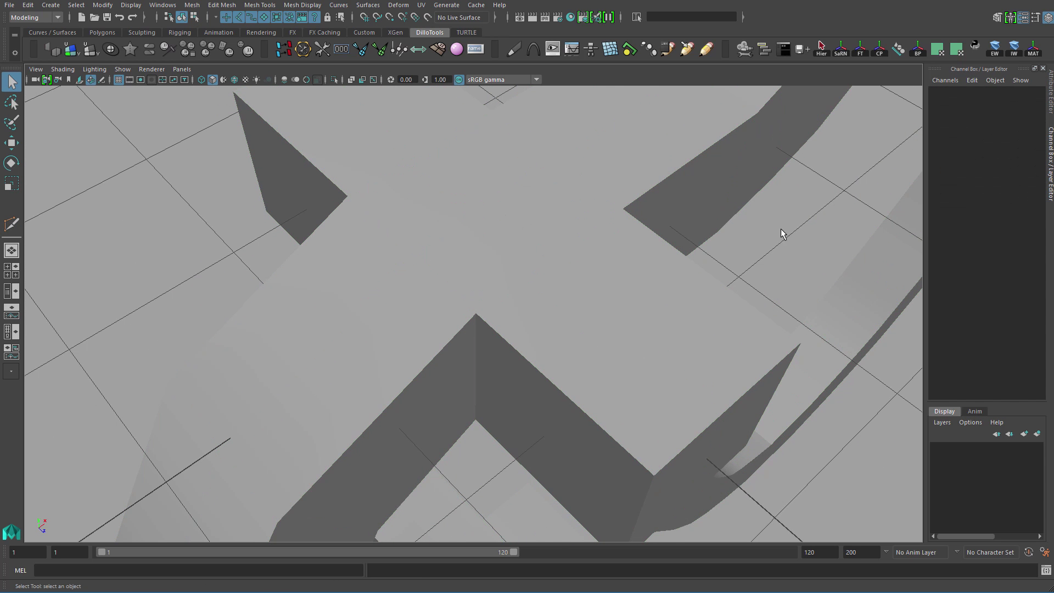
pyautogui.keyDown('shift'); pyautogui.moveTo(786, 230); pyautogui.dragTo(787, 229, button='right'); pyautogui.keyUp('shift')
pyautogui.keyDown('shift'); pyautogui.moveTo(719, 232); pyautogui.dragTo(720, 232, button='right'); pyautogui.keyUp('shift')
pyautogui.press('w')
pyautogui.keyDown('alt'); pyautogui.moveTo(584, 203); pyautogui.dragTo(579, 197); pyautogui.keyUp('alt')
pyautogui.scroll(-3, 579, 197)
pyautogui.press('r')
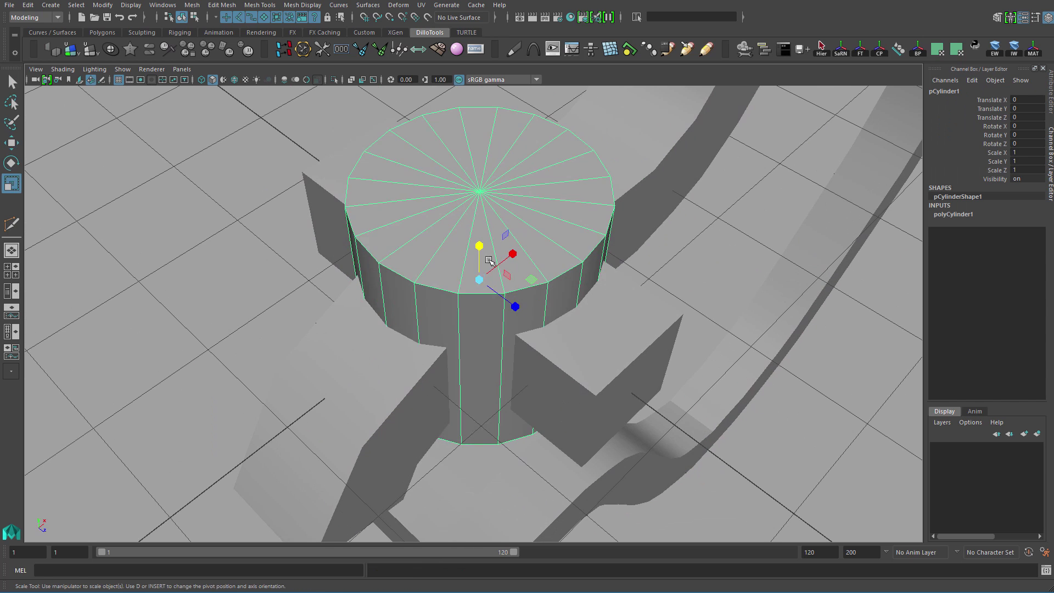
pyautogui.moveTo(479, 280); pyautogui.dragTo(339, 258)
# Raise the cylinder to about 0.446 in Translate Y and set its Subdivisions Axis to 8.
pyautogui.press('w')
pyautogui.keyDown('alt'); pyautogui.moveTo(406, 254); pyautogui.dragTo(409, 239); pyautogui.keyUp('alt')
pyautogui.moveTo(478, 229); pyautogui.dragTo(477, 188)
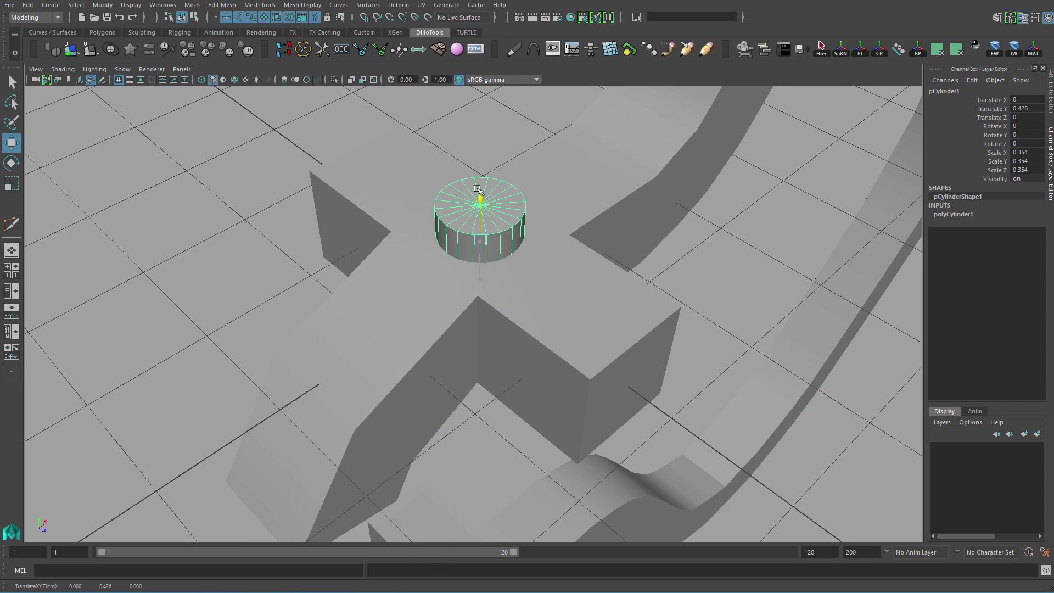
pyautogui.click(955, 214)
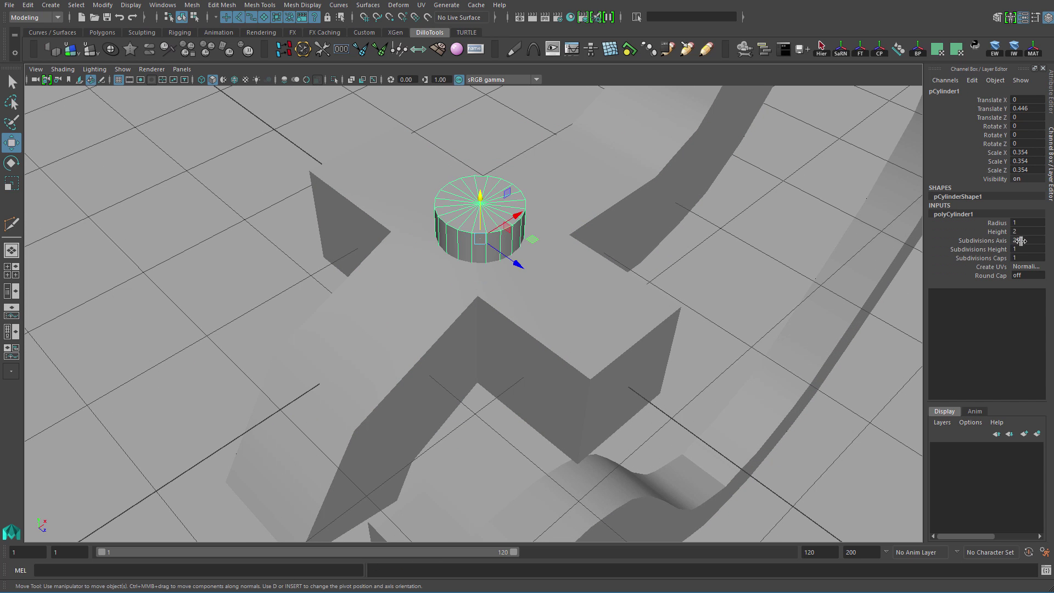
pyautogui.press('Return')
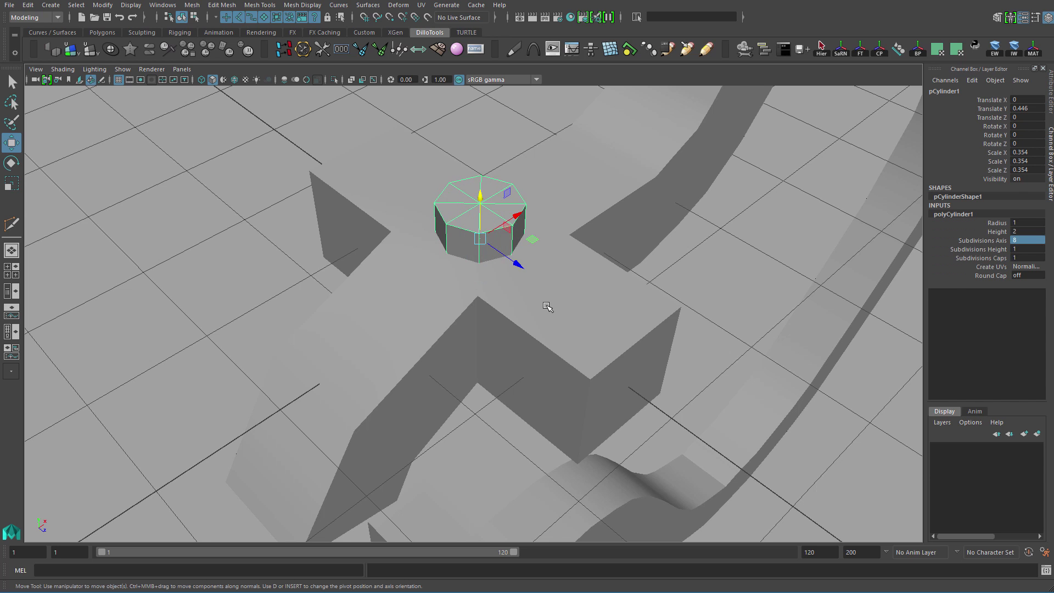
# Scale the eight-sided cylinder down uniformly to about 0.28.
pyautogui.keyDown('alt'); pyautogui.moveTo(518, 279); pyautogui.dragTo(526, 295); pyautogui.keyUp('alt')
pyautogui.keyDown('alt'); pyautogui.moveTo(526, 294); pyautogui.dragTo(549, 262, button='right'); pyautogui.keyUp('alt')
pyautogui.press('q')
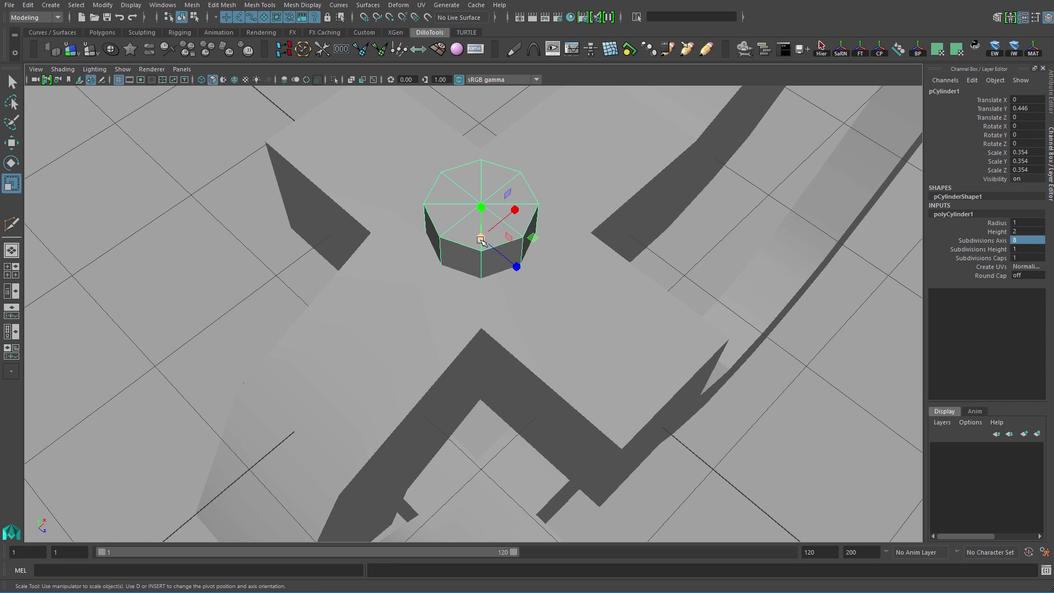
pyautogui.moveTo(481, 241); pyautogui.dragTo(493, 249)
# Try a Boolean Difference with the cylinder selected before the curved mesh, and undo it.
pyautogui.click(600, 298)
pyautogui.keyDown('alt'); pyautogui.moveTo(600, 299); pyautogui.dragTo(580, 273); pyautogui.keyUp('alt')
pyautogui.keyDown('shift'); pyautogui.rightClick(596, 217); pyautogui.keyUp('shift')
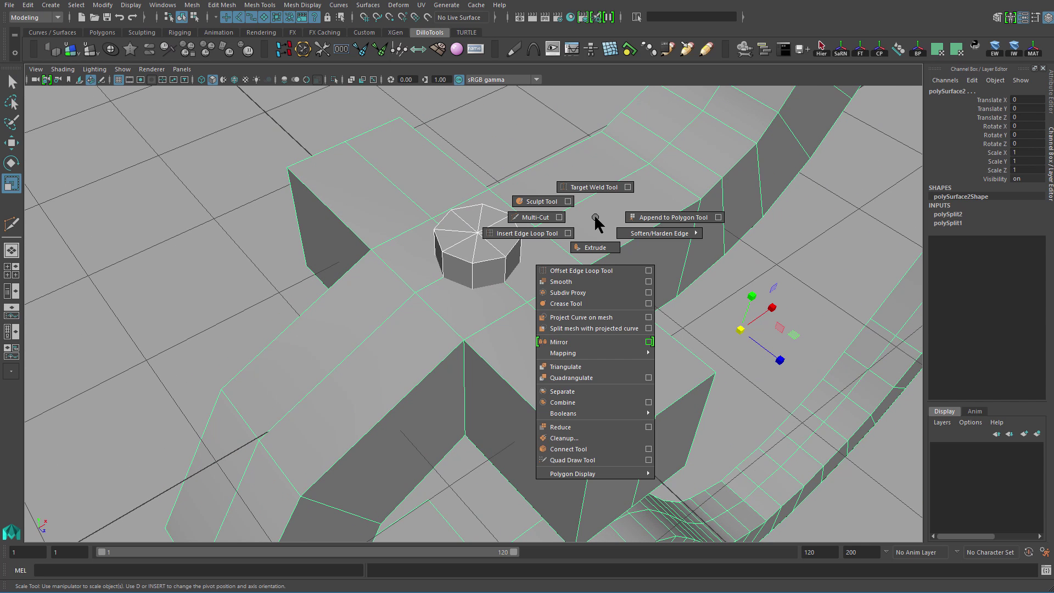
pyautogui.moveTo(604, 413)
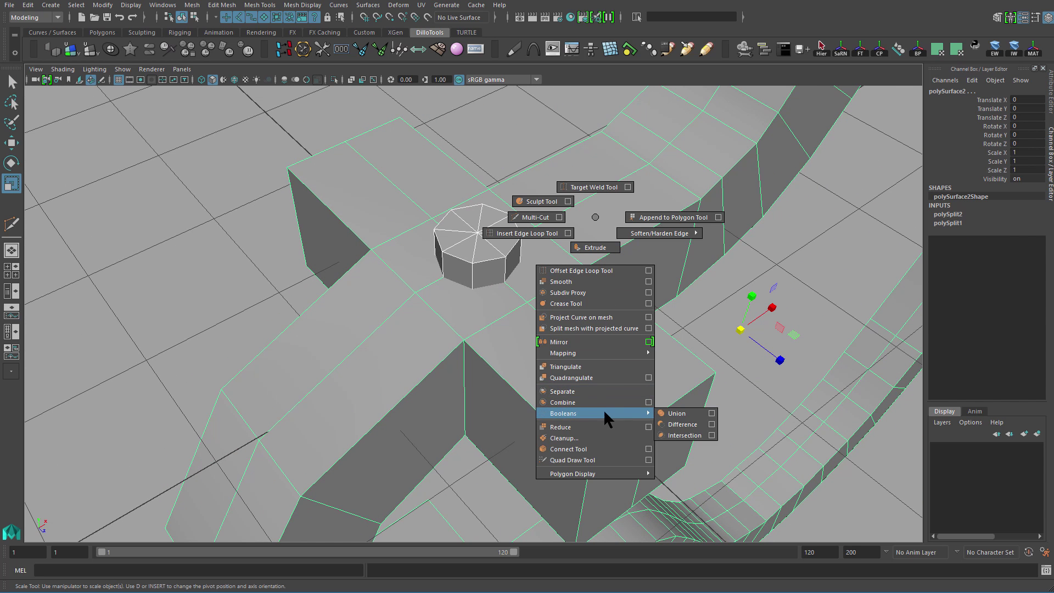
pyautogui.click(694, 424)
pyautogui.keyDown('alt'); pyautogui.moveTo(645, 392); pyautogui.dragTo(541, 297); pyautogui.keyUp('alt')
pyautogui.hotkey('ctrl', 'z')
# Select the curved mesh followed by the cylinder and subtract the cylinder with a Boolean Difference.
pyautogui.press('q')
pyautogui.click(578, 288)
pyautogui.keyDown('shift'); pyautogui.click(487, 243); pyautogui.keyUp('shift')
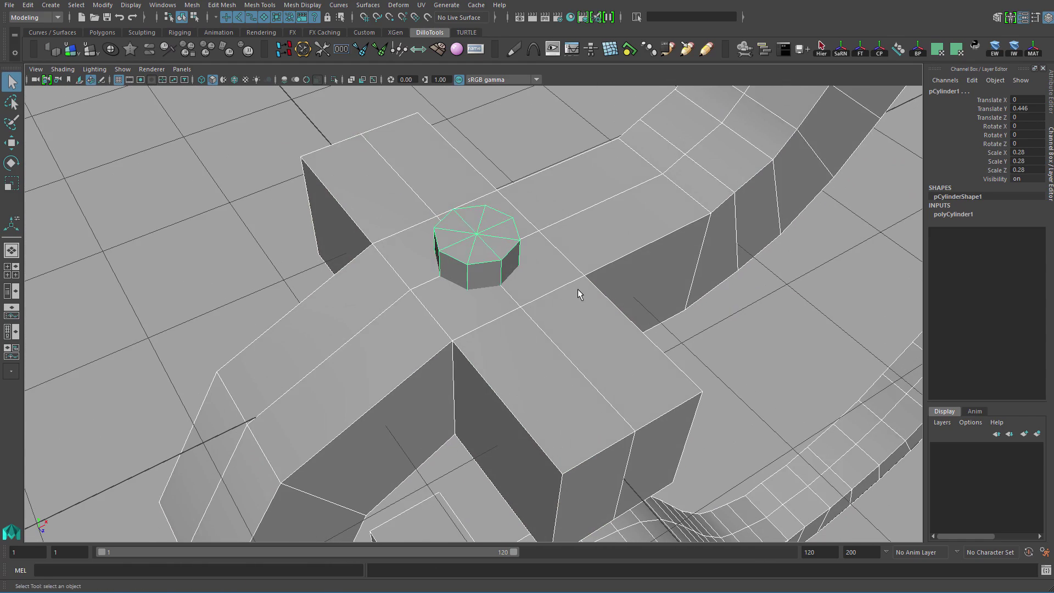
pyautogui.click(577, 291)
pyautogui.press('w')
pyautogui.moveTo(766, 345); pyautogui.dragTo(733, 300)
pyautogui.hotkey('ctrl', 'z')
pyautogui.keyDown('alt'); pyautogui.moveTo(582, 321); pyautogui.dragTo(630, 232); pyautogui.keyUp('alt')
pyautogui.keyDown('shift'); pyautogui.click(530, 264); pyautogui.keyUp('shift')
pyautogui.keyDown('shift'); pyautogui.moveTo(630, 235); pyautogui.dragTo(723, 444, button='right'); pyautogui.keyUp('shift')
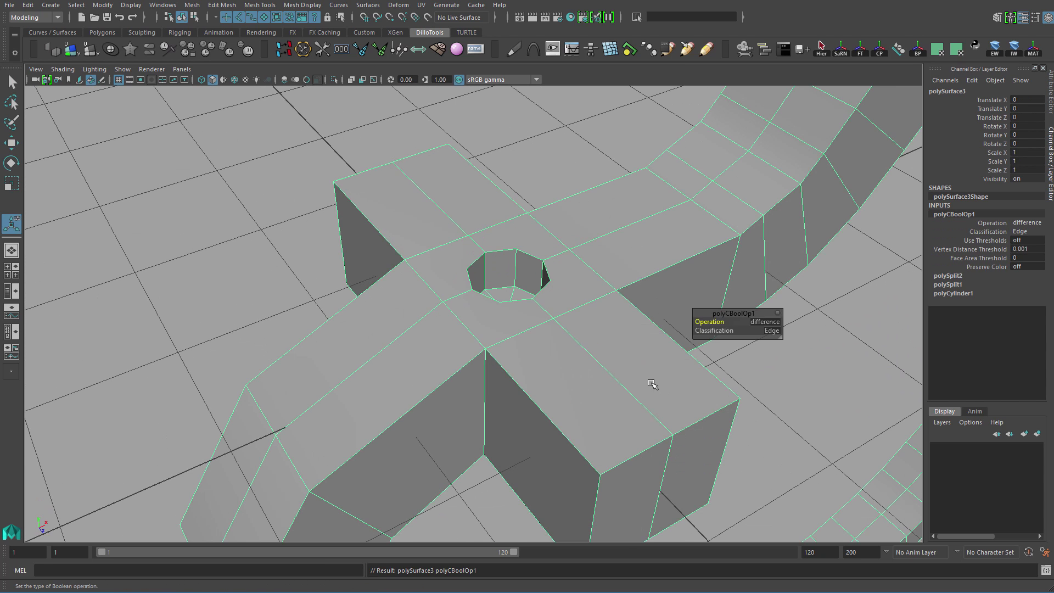
# Cut an edge from one corner of the junction to the nearest vertex of the octagonal hole with Multi-Cut.
pyautogui.keyDown('alt'); pyautogui.moveTo(654, 386); pyautogui.dragTo(746, 391); pyautogui.keyUp('alt')
pyautogui.keyDown('alt'); pyautogui.moveTo(746, 391); pyautogui.dragTo(583, 365, button='right'); pyautogui.keyUp('alt')
pyautogui.keyDown('alt'); pyautogui.moveTo(584, 364); pyautogui.dragTo(560, 379); pyautogui.keyUp('alt')
pyautogui.keyDown('alt'); pyautogui.moveTo(560, 379); pyautogui.dragTo(629, 386, button='right'); pyautogui.keyUp('alt')
pyautogui.keyDown('alt'); pyautogui.moveTo(630, 386); pyautogui.dragTo(568, 281); pyautogui.keyUp('alt')
pyautogui.keyDown('shift'); pyautogui.moveTo(568, 282); pyautogui.dragTo(557, 279, button='right'); pyautogui.keyUp('shift')
pyautogui.keyDown('shift'); pyautogui.moveTo(481, 281); pyautogui.dragTo(484, 281, button='right'); pyautogui.keyUp('shift')
pyautogui.keyDown('alt'); pyautogui.moveTo(484, 282); pyautogui.dragTo(492, 278); pyautogui.keyUp('alt')
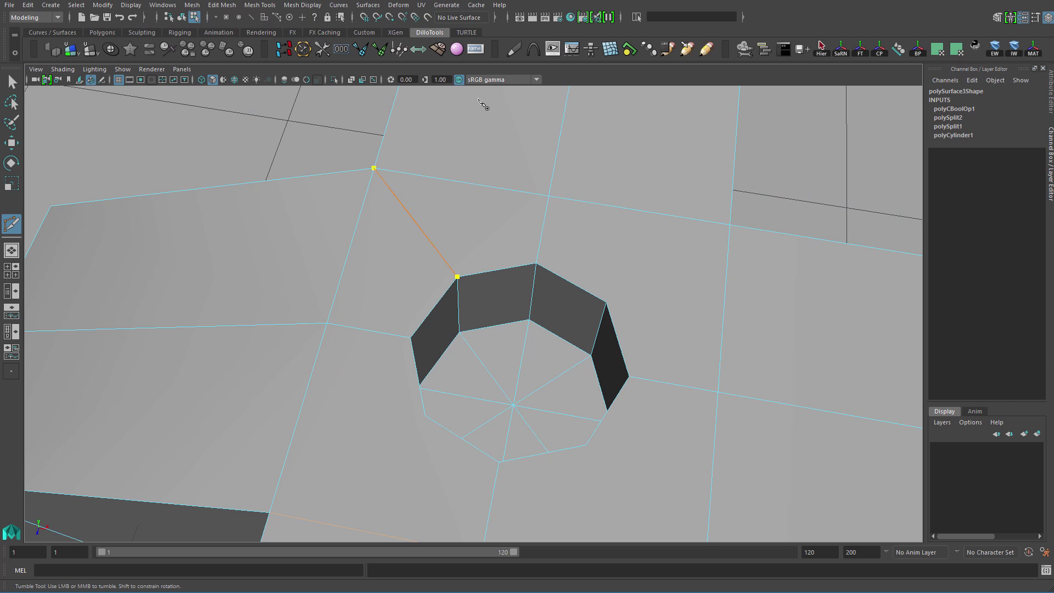
pyautogui.press('g')
pyautogui.press('g')
pyautogui.press('shift')
pyautogui.press('g')
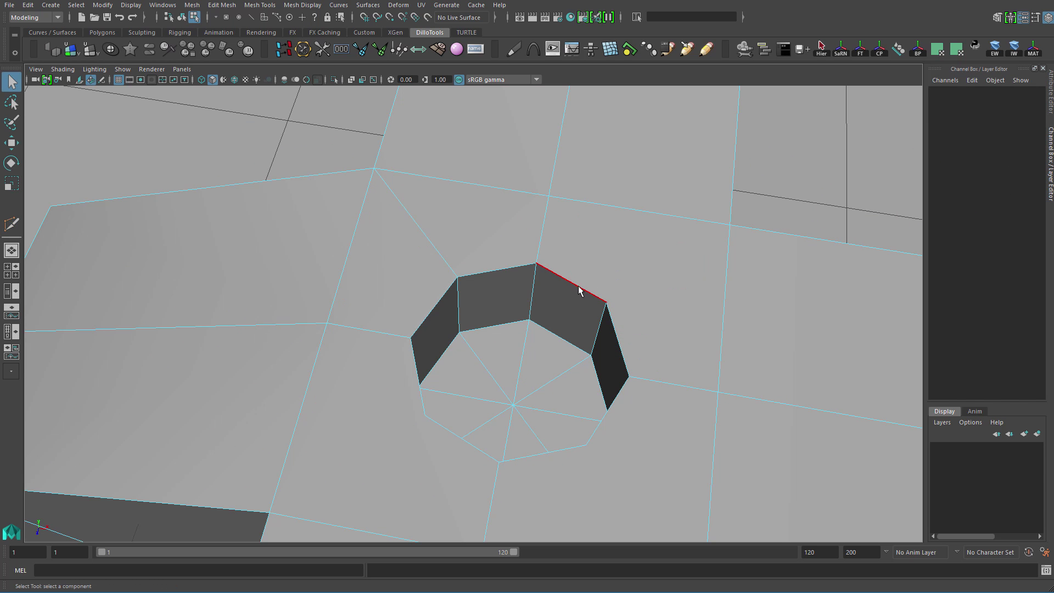
# Cut edges from two more junction corners to their nearest hole vertices with Multi-Cut.
pyautogui.press('F8')
pyautogui.keyDown('shift'); pyautogui.moveTo(660, 250); pyautogui.dragTo(585, 257, button='right'); pyautogui.keyUp('shift')
pyautogui.click(536, 263)
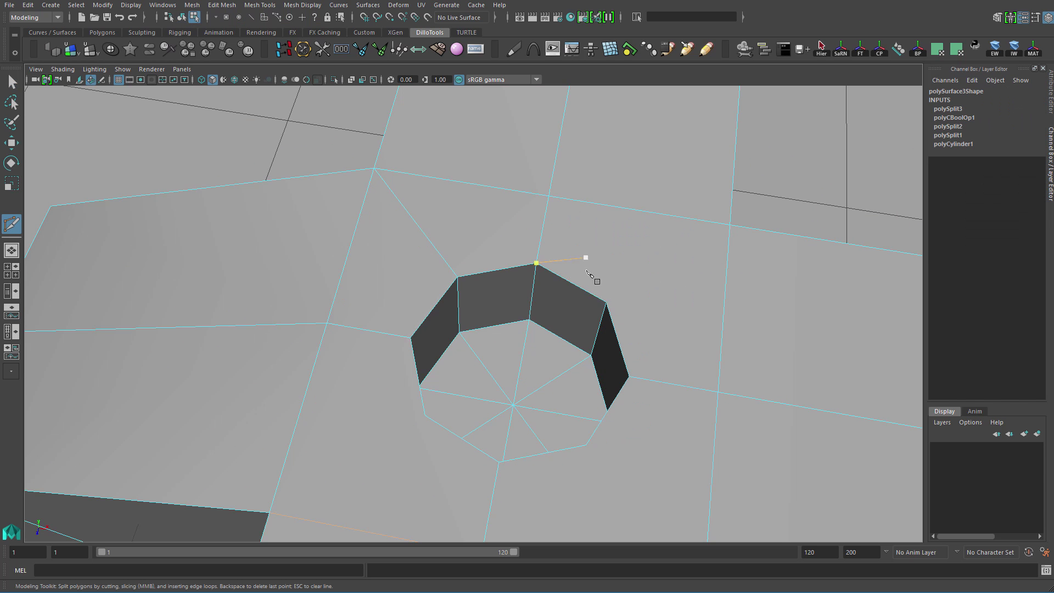
pyautogui.press('q')
pyautogui.keyDown('alt'); pyautogui.moveTo(633, 377); pyautogui.dragTo(620, 246); pyautogui.keyUp('alt')
pyautogui.press('g')
pyautogui.keyDown('alt'); pyautogui.moveTo(610, 362); pyautogui.dragTo(652, 274); pyautogui.keyUp('alt')
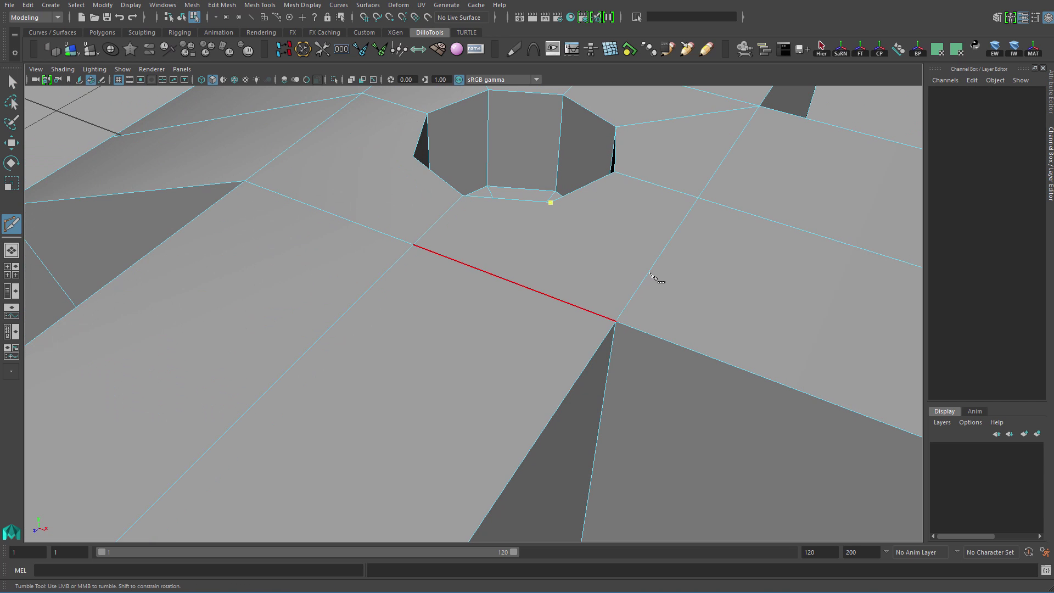
pyautogui.keyDown('alt'); pyautogui.moveTo(560, 372); pyautogui.dragTo(534, 322); pyautogui.keyUp('alt')
# Connect the remaining unconnected junction corner to the nearest hole vertex with Multi-Cut.
pyautogui.press('q')
pyautogui.click(506, 324)
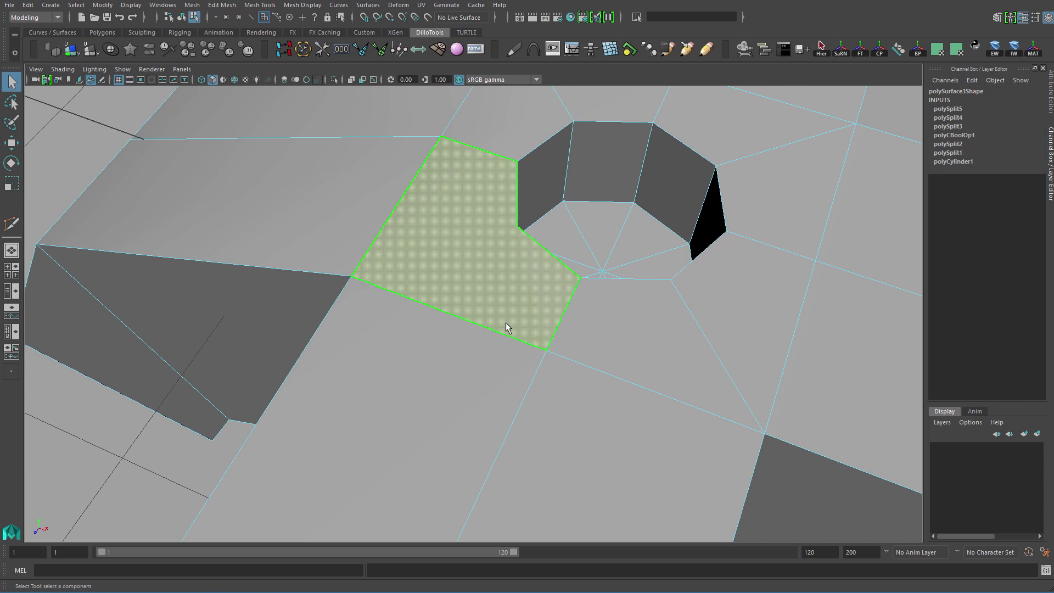
pyautogui.keyDown('shift'); pyautogui.moveTo(525, 224); pyautogui.dragTo(454, 227, button='right'); pyautogui.keyUp('shift')
pyautogui.keyDown('alt'); pyautogui.moveTo(470, 246); pyautogui.dragTo(388, 247); pyautogui.keyUp('alt')
pyautogui.moveTo(318, 176); pyautogui.dragTo(310, 174)
pyautogui.press('q')
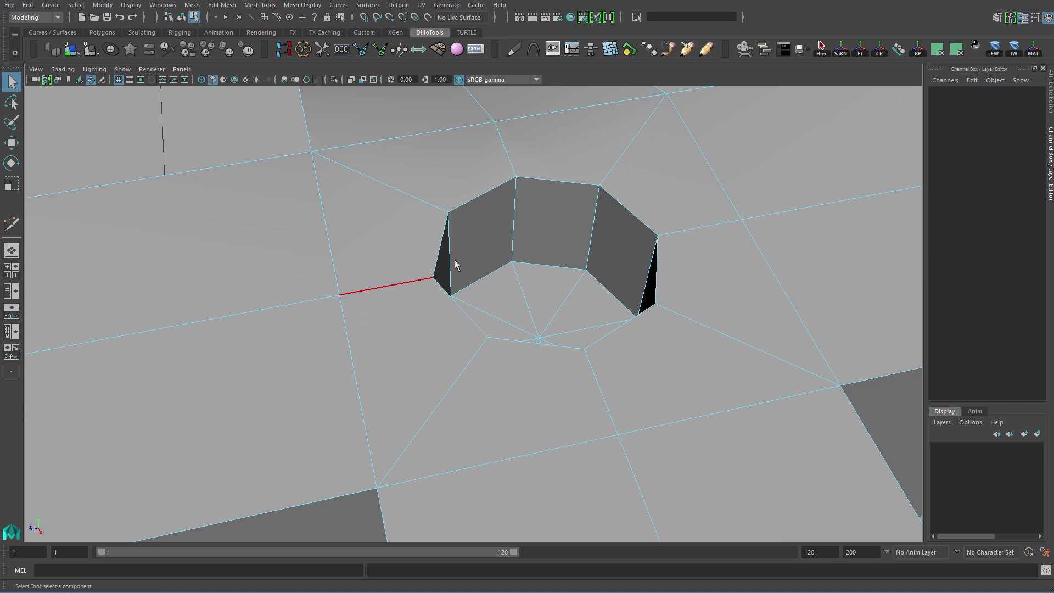
# Select the ring of faces around the hole and turn on the smooth mesh preview.
pyautogui.moveTo(462, 260); pyautogui.dragTo(417, 220, button='right')
pyautogui.keyDown('alt'); pyautogui.moveTo(379, 226); pyautogui.dragTo(489, 241); pyautogui.keyUp('alt')
pyautogui.moveTo(489, 243); pyautogui.dragTo(504, 283, button='right')
pyautogui.moveTo(504, 282)
pyautogui.mouseDown()
pyautogui.moveTo(614, 302)
pyautogui.moveTo(657, 190)
pyautogui.mouseUp()
pyautogui.moveTo(522, 172); pyautogui.dragTo(478, 221)
pyautogui.keyDown('alt'); pyautogui.moveTo(524, 242); pyautogui.dragTo(455, 249, button='right'); pyautogui.keyUp('alt')
pyautogui.press('3')
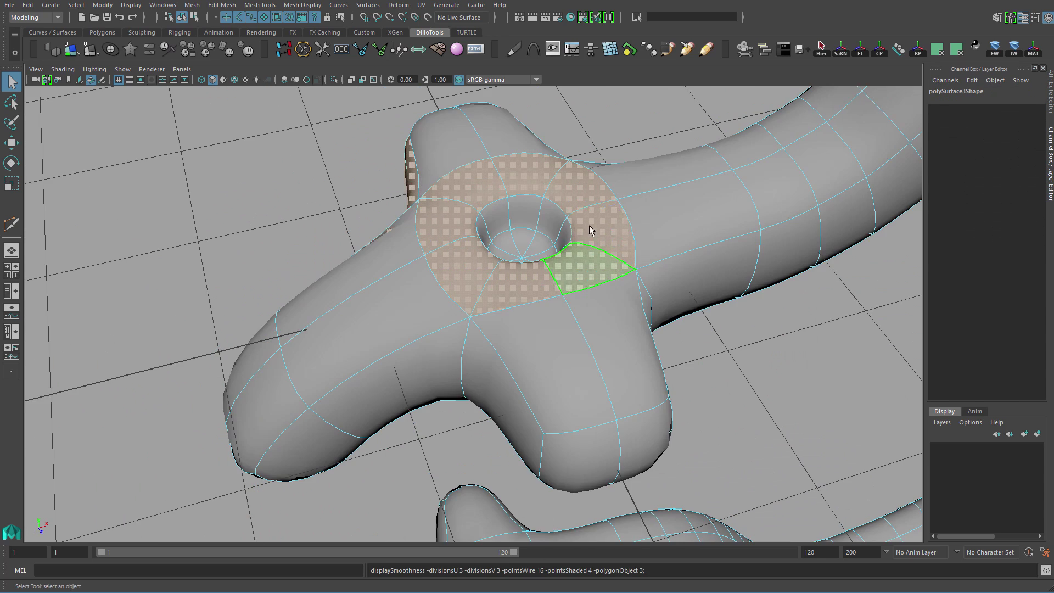
# Return to object mode, examine the smoothed hole, and switch the mesh back to unsmoothed display.
pyautogui.moveTo(588, 225); pyautogui.dragTo(643, 137, button='right')
pyautogui.click(644, 138)
pyautogui.keyDown('alt'); pyautogui.moveTo(485, 219); pyautogui.dragTo(550, 255); pyautogui.keyUp('alt')
pyautogui.keyDown('alt'); pyautogui.moveTo(550, 255); pyautogui.dragTo(491, 234, button='right'); pyautogui.keyUp('alt')
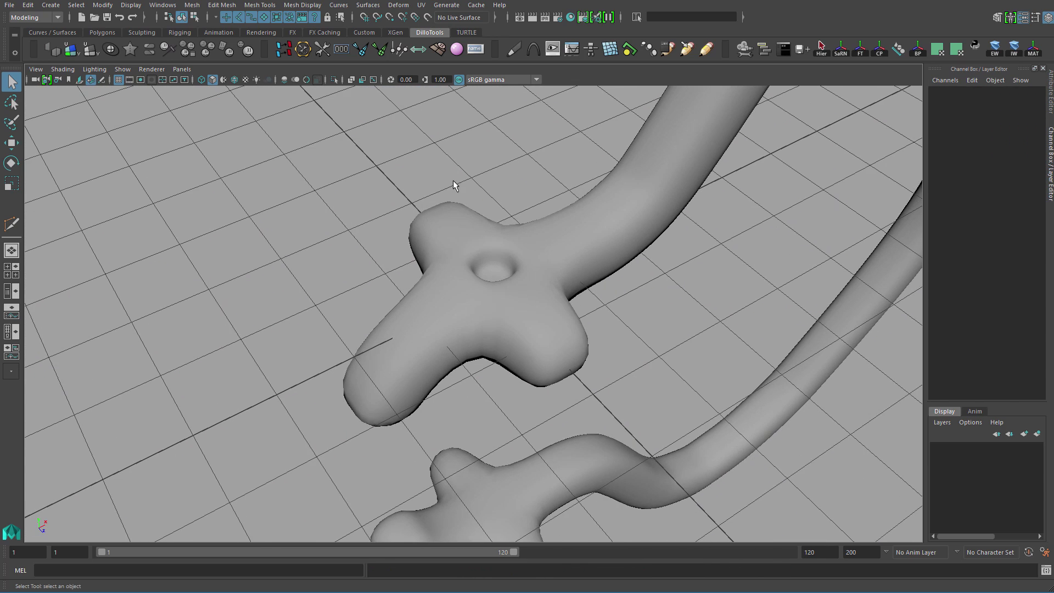
pyautogui.moveTo(453, 180); pyautogui.dragTo(505, 283)
pyautogui.keyDown('alt'); pyautogui.moveTo(505, 282); pyautogui.dragTo(625, 349, button='right'); pyautogui.keyUp('alt')
pyautogui.keyDown('alt'); pyautogui.moveTo(625, 350); pyautogui.dragTo(587, 263); pyautogui.keyUp('alt')
pyautogui.press('1')
pyautogui.keyDown('alt'); pyautogui.moveTo(588, 264); pyautogui.dragTo(523, 284, button='right'); pyautogui.keyUp('alt')
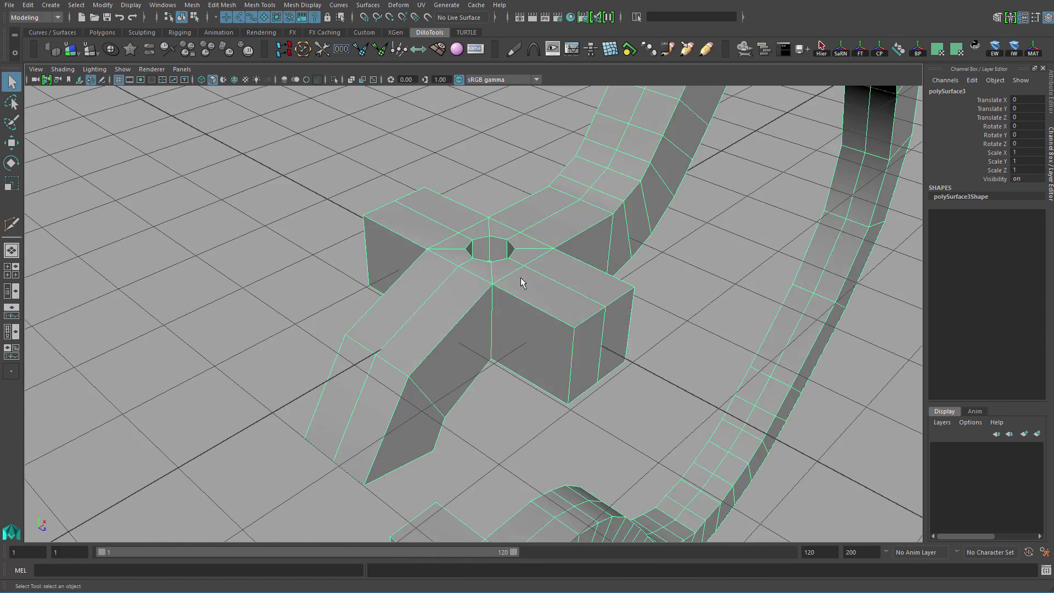
pyautogui.click(657, 267)
pyautogui.moveTo(598, 220); pyautogui.dragTo(555, 261)
pyautogui.keyDown('alt'); pyautogui.moveTo(555, 261); pyautogui.dragTo(526, 283, button='right'); pyautogui.keyUp('alt')
pyautogui.moveTo(525, 283)
pyautogui.keyDown('alt'); pyautogui.mouseDown()
pyautogui.moveTo(503, 236)
pyautogui.moveTo(522, 283)
pyautogui.mouseUp(); pyautogui.keyUp('alt')
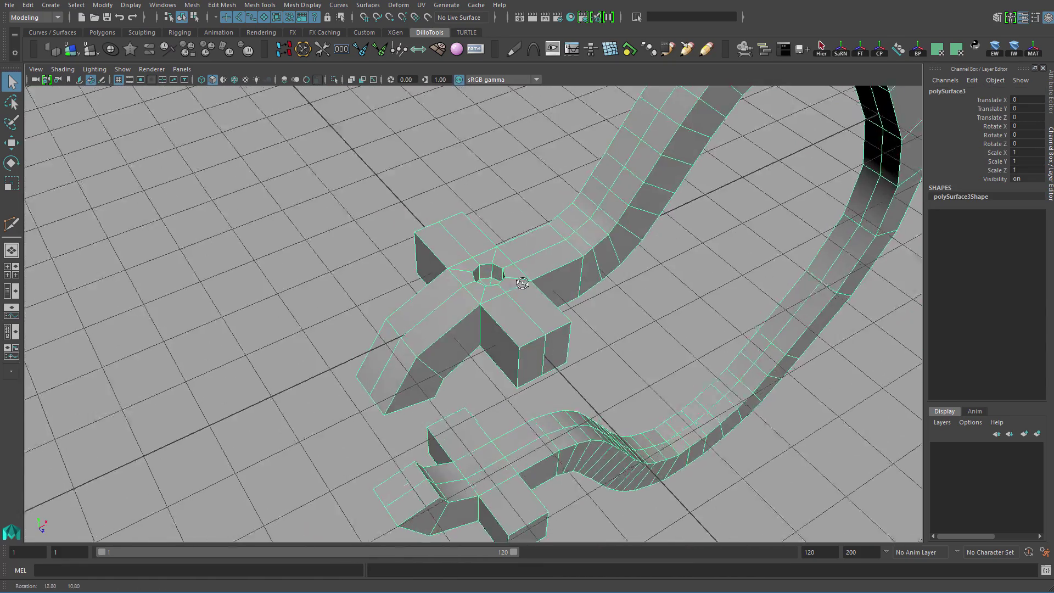
pyautogui.keyDown('alt'); pyautogui.moveTo(522, 283); pyautogui.dragTo(586, 300, button='right'); pyautogui.keyUp('alt')
pyautogui.keyDown('alt'); pyautogui.moveTo(586, 300); pyautogui.dragTo(514, 251); pyautogui.keyUp('alt')
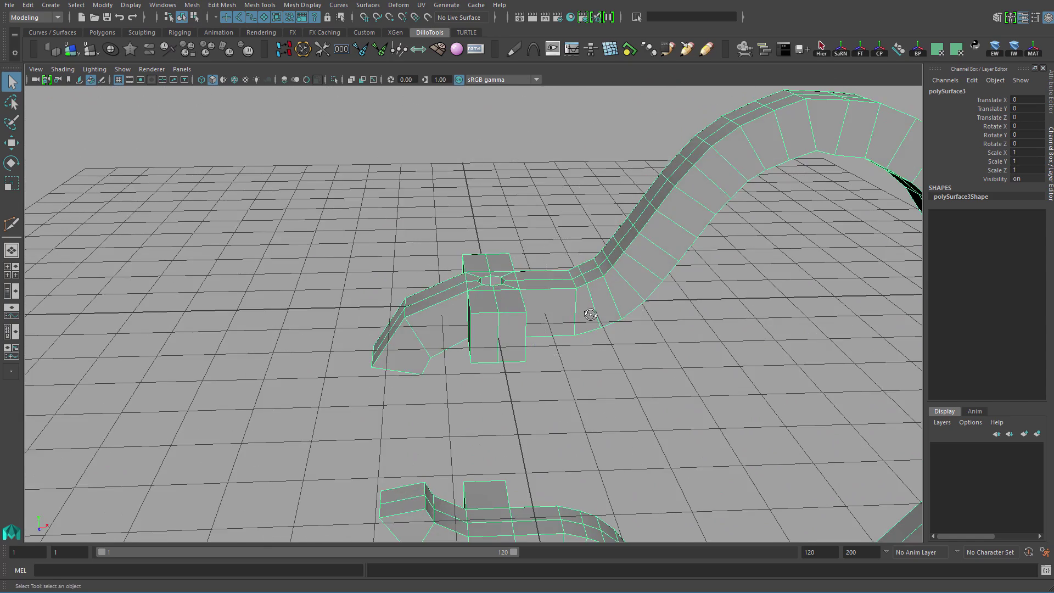
# Select an edge loop at the bend where the arm starts to rise, activate Move, and return to object mode.
pyautogui.keyDown('alt'); pyautogui.moveTo(590, 315); pyautogui.dragTo(623, 253); pyautogui.keyUp('alt')
pyautogui.press('F10')
pyautogui.doubleClick(614, 289)
pyautogui.press('w')
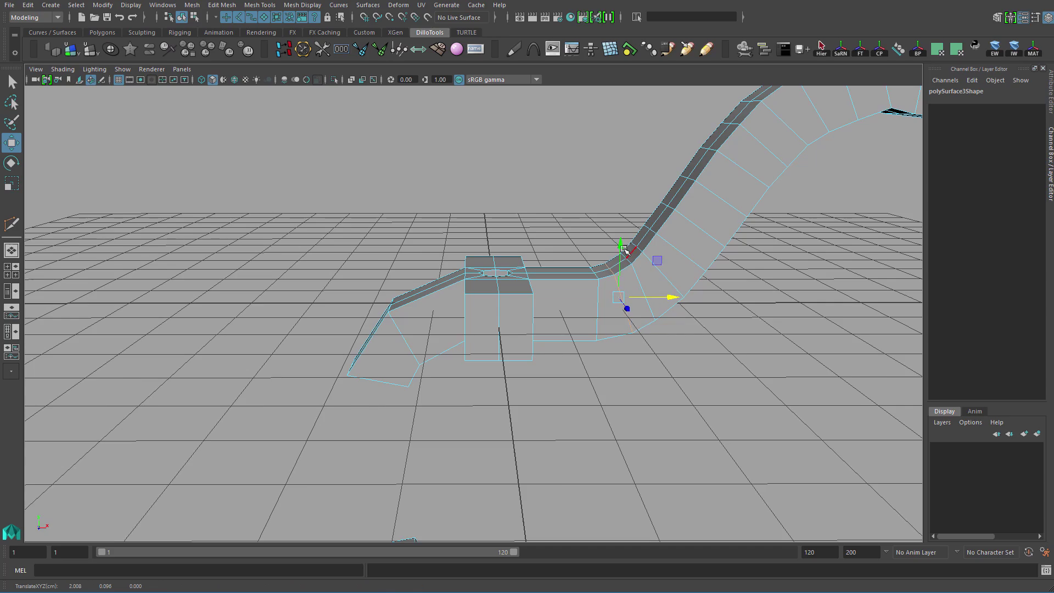
pyautogui.keyDown('alt'); pyautogui.moveTo(525, 264); pyautogui.dragTo(571, 299); pyautogui.keyUp('alt')
pyautogui.press('q')
pyautogui.moveTo(571, 298); pyautogui.dragTo(456, 280, button='right')
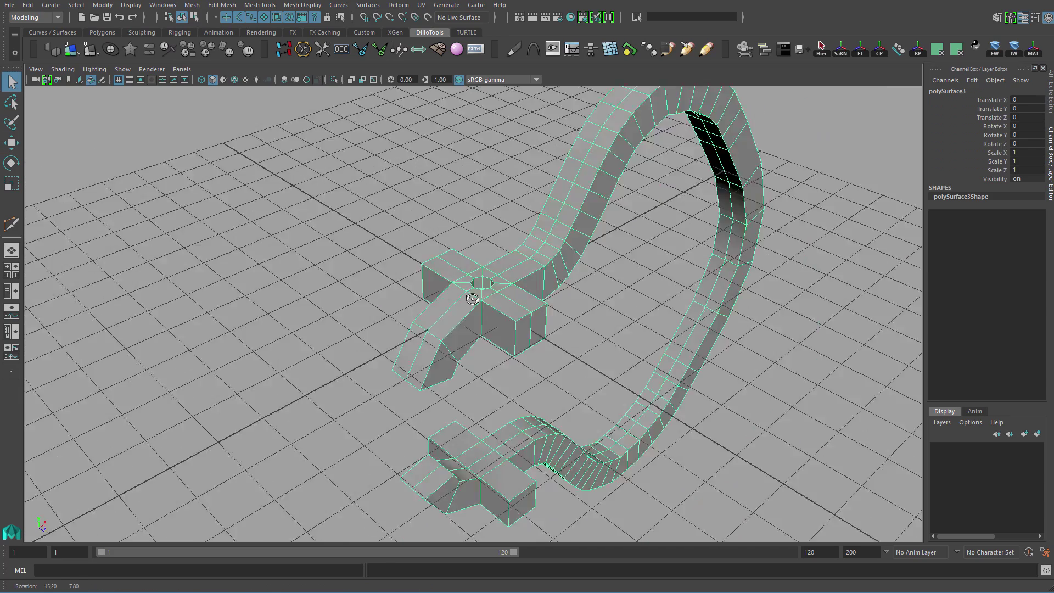
pyautogui.moveTo(456, 281)
pyautogui.keyDown('alt'); pyautogui.mouseDown()
pyautogui.moveTo(627, 300)
pyautogui.moveTo(465, 298)
pyautogui.mouseUp(); pyautogui.keyUp('alt')
pyautogui.keyDown('alt'); pyautogui.moveTo(466, 298); pyautogui.dragTo(641, 282, button='right'); pyautogui.keyUp('alt')
pyautogui.keyDown('alt'); pyautogui.moveTo(642, 282); pyautogui.dragTo(612, 250, button='middle'); pyautogui.keyUp('alt')
pyautogui.click(612, 249)
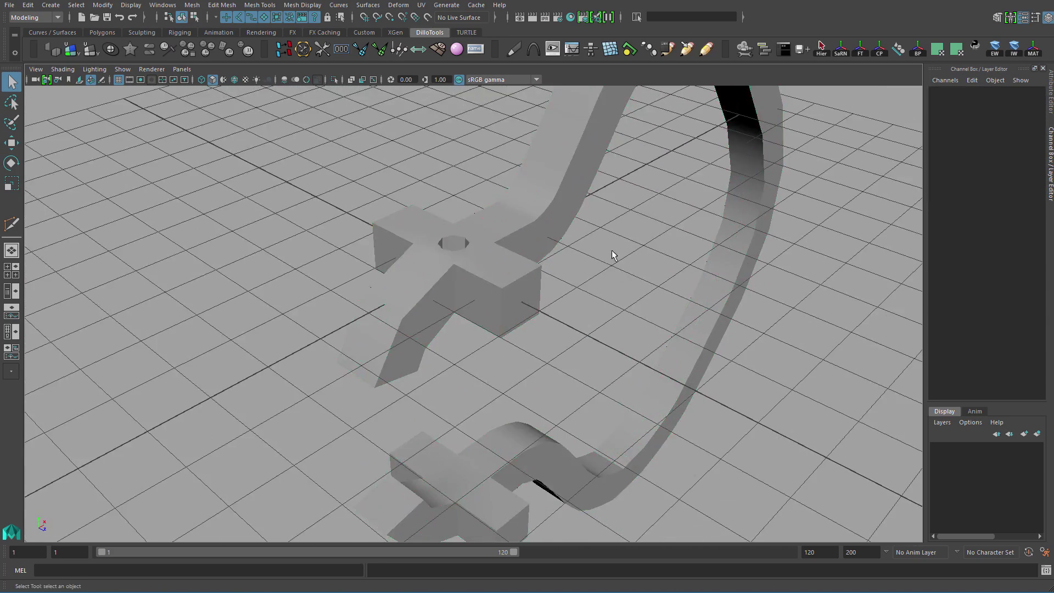
pyautogui.hotkey('ctrl', 'z')
pyautogui.keyDown('alt'); pyautogui.moveTo(466, 315); pyautogui.dragTo(603, 296, button='right'); pyautogui.keyUp('alt')
pyautogui.keyDown('alt'); pyautogui.moveTo(603, 296); pyautogui.dragTo(588, 257); pyautogui.keyUp('alt')
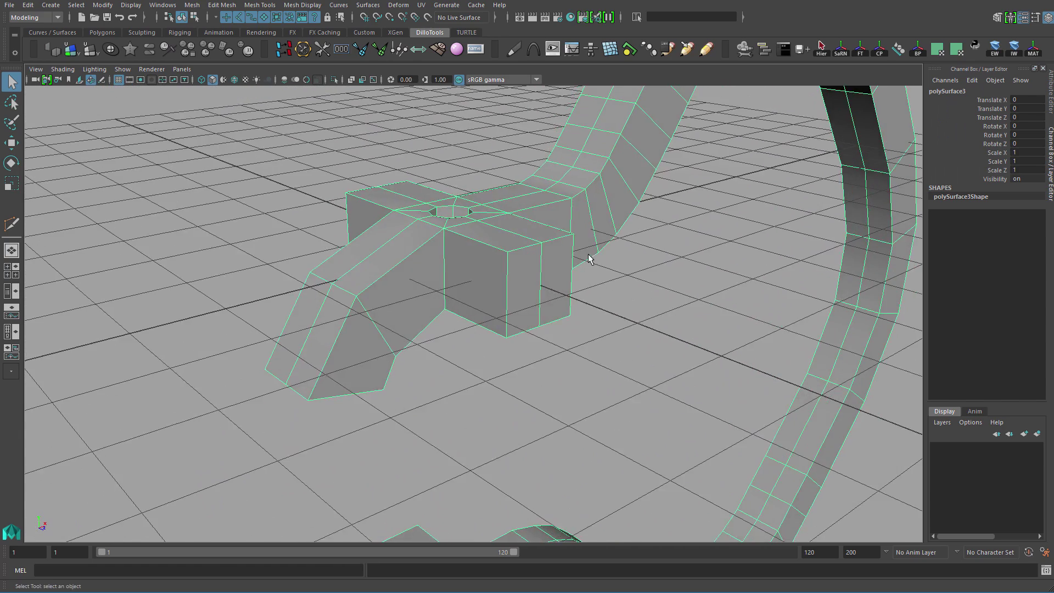
pyautogui.keyDown('alt'); pyautogui.moveTo(589, 256); pyautogui.dragTo(614, 288, button='middle'); pyautogui.keyUp('alt')
pyautogui.click(668, 228)
pyautogui.click(592, 264)
pyautogui.keyDown('alt'); pyautogui.moveTo(521, 222); pyautogui.dragTo(553, 232); pyautogui.keyUp('alt')
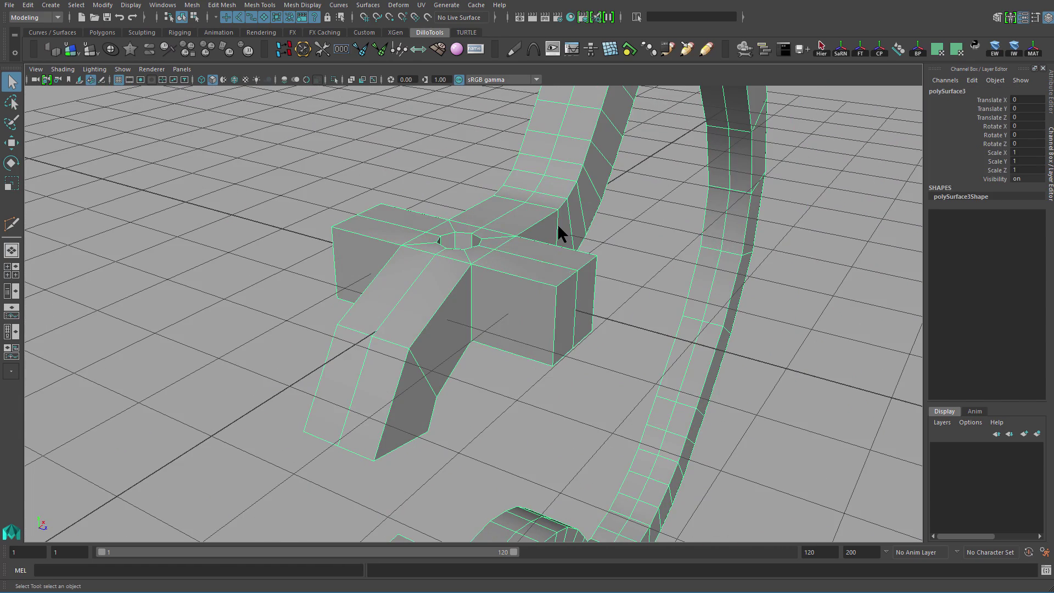
pyautogui.keyDown('shift'); pyautogui.rightClick(559, 232); pyautogui.keyUp('shift')
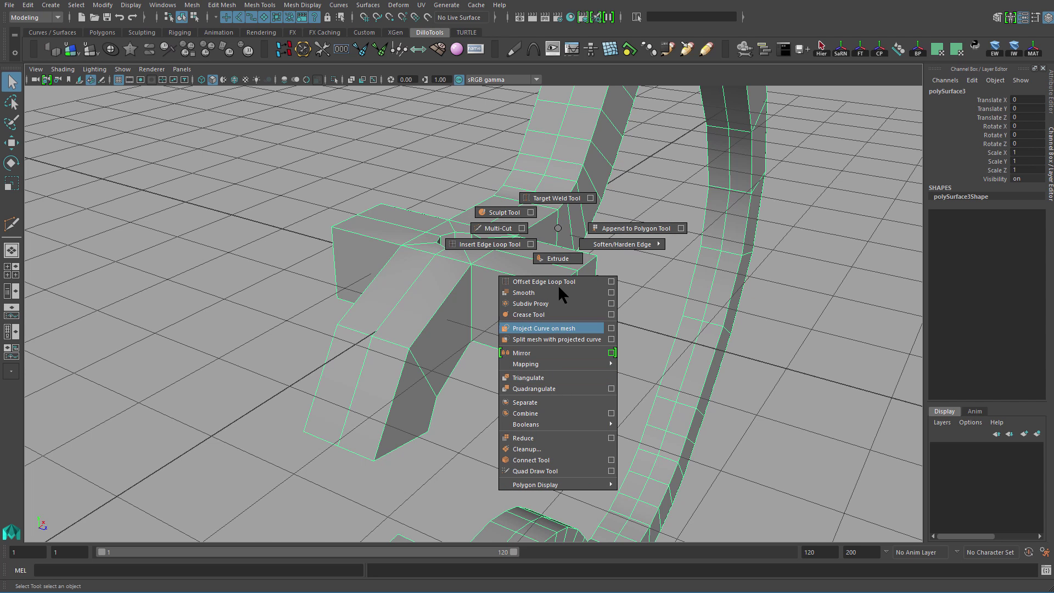
pyautogui.keyDown('shift'); pyautogui.moveTo(557, 230); pyautogui.dragTo(561, 224, button='right'); pyautogui.keyUp('shift')
pyautogui.keyDown('alt'); pyautogui.moveTo(551, 317); pyautogui.dragTo(578, 243); pyautogui.keyUp('alt')
pyautogui.press('F11')
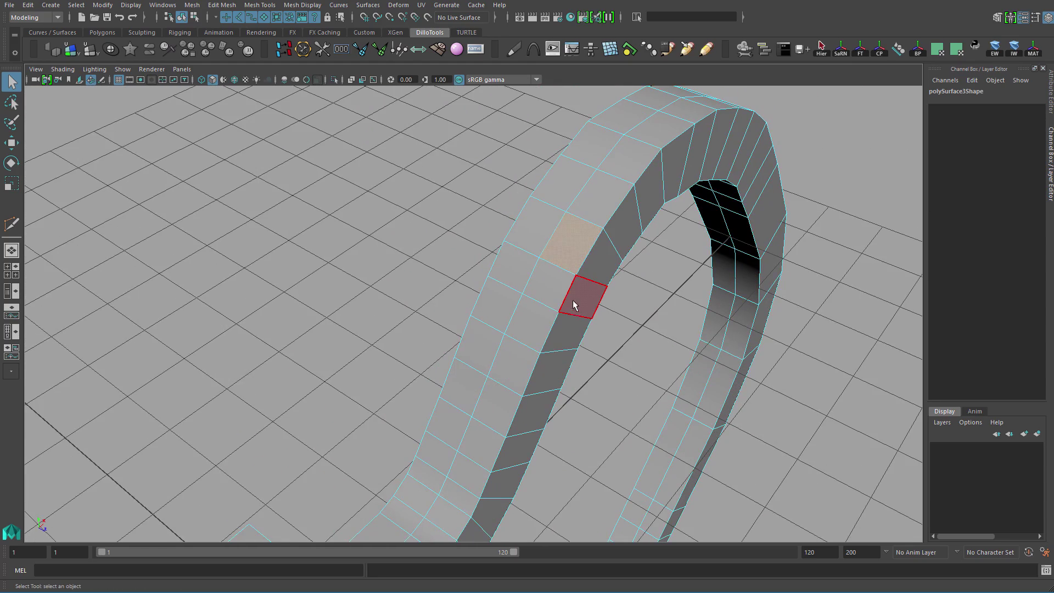
pyautogui.keyDown('alt'); pyautogui.moveTo(597, 294); pyautogui.dragTo(610, 153, button='middle'); pyautogui.keyUp('alt')
pyautogui.keyDown('alt'); pyautogui.moveTo(610, 153); pyautogui.dragTo(539, 270, button='right'); pyautogui.keyUp('alt')
pyautogui.keyDown('alt'); pyautogui.moveTo(539, 269); pyautogui.dragTo(604, 170, button='middle'); pyautogui.keyUp('alt')
# Select the centre vertex of the hole's floor, convert the selection to faces, and delete those faces.
pyautogui.keyDown('alt'); pyautogui.moveTo(439, 391); pyautogui.dragTo(594, 367, button='right'); pyautogui.keyUp('alt')
pyautogui.keyDown('alt'); pyautogui.moveTo(593, 367); pyautogui.dragTo(582, 422); pyautogui.keyUp('alt')
pyautogui.press('F9')
pyautogui.click(495, 340)
pyautogui.keyDown('ctrl'); pyautogui.moveTo(604, 287); pyautogui.dragTo(603, 417, button='right'); pyautogui.keyUp('ctrl')
pyautogui.keyDown('alt'); pyautogui.moveTo(587, 409); pyautogui.dragTo(569, 357); pyautogui.keyUp('alt')
pyautogui.keyDown('alt'); pyautogui.moveTo(569, 357); pyautogui.dragTo(620, 368, button='right'); pyautogui.keyUp('alt')
pyautogui.press('Delete')
pyautogui.keyDown('alt'); pyautogui.moveTo(528, 372); pyautogui.dragTo(595, 341); pyautogui.keyUp('alt')
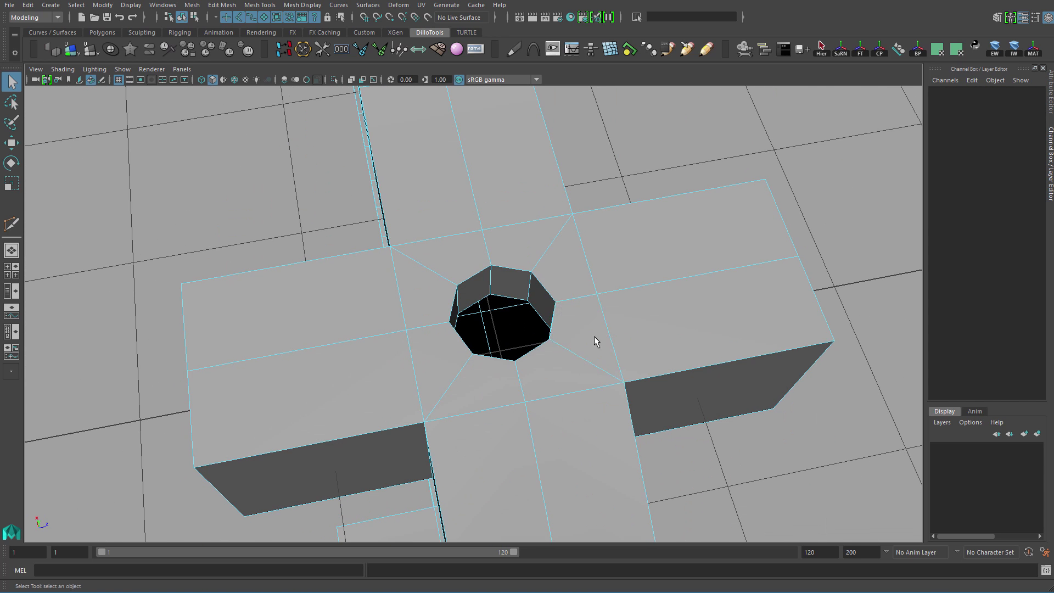
# Select the open border edge loop at the bottom of the hole and close it with Fill Hole.
pyautogui.press('F10')
pyautogui.click(516, 299)
pyautogui.keyDown('alt'); pyautogui.moveTo(539, 319); pyautogui.dragTo(427, 350); pyautogui.keyUp('alt')
pyautogui.doubleClick(530, 308)
pyautogui.keyDown('alt'); pyautogui.moveTo(575, 300); pyautogui.dragTo(593, 228); pyautogui.keyUp('alt')
pyautogui.keyDown('shift'); pyautogui.moveTo(589, 227); pyautogui.dragTo(584, 357, button='right'); pyautogui.keyUp('shift')
# Delete the face that fills the bottom of the hole.
pyautogui.keyDown('alt'); pyautogui.moveTo(586, 359); pyautogui.dragTo(551, 336); pyautogui.keyUp('alt')
pyautogui.moveTo(552, 335); pyautogui.dragTo(604, 288, button='right')
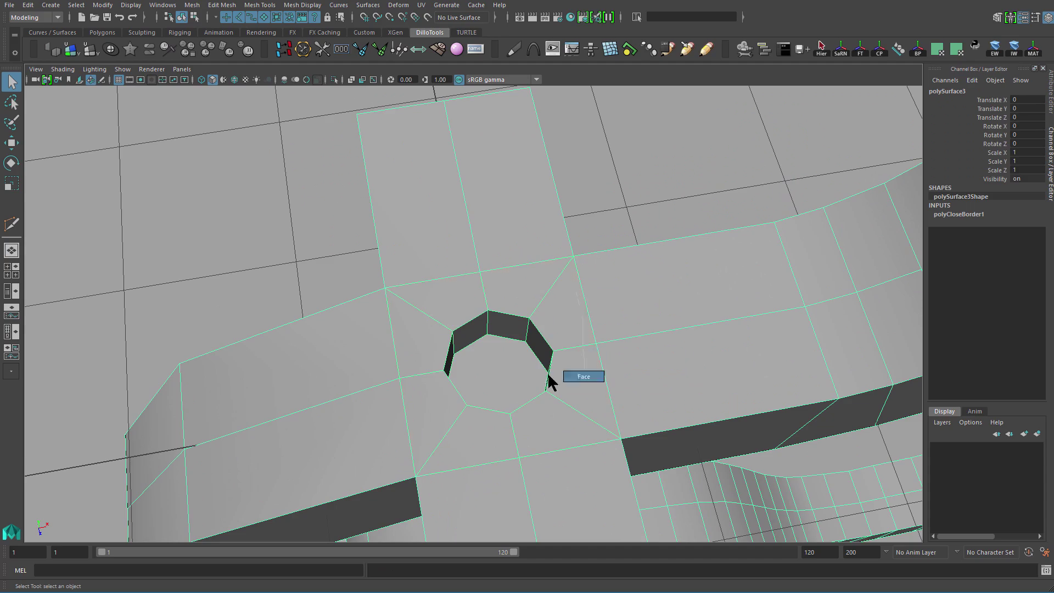
pyautogui.moveTo(551, 379); pyautogui.dragTo(551, 379, button='right')
pyautogui.press('Delete')
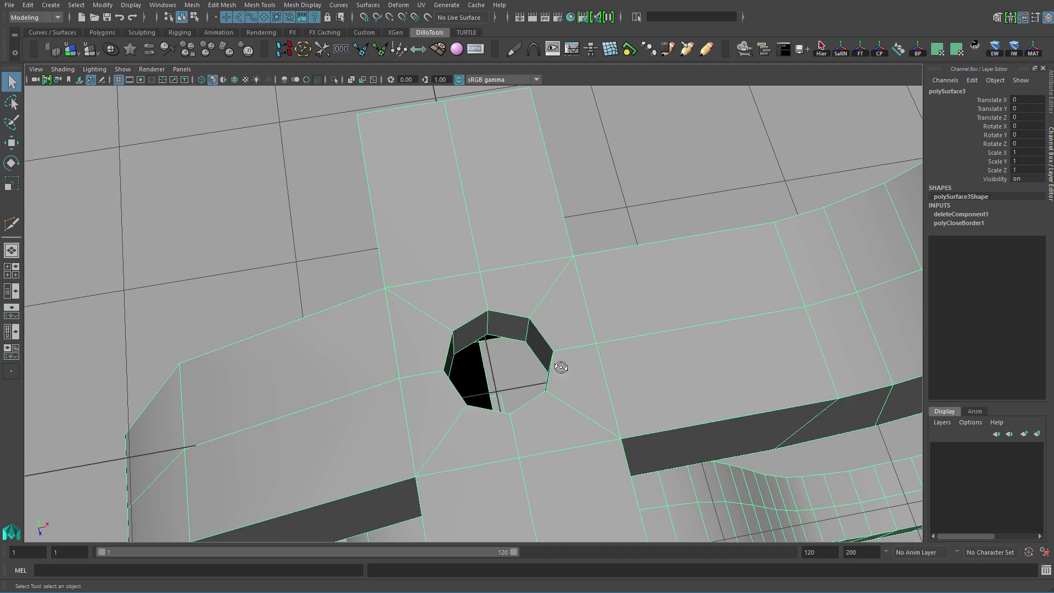
# Close the open quad on the junction's underside with Fill Hole and return to object mode.
pyautogui.keyDown('alt'); pyautogui.moveTo(561, 367); pyautogui.dragTo(417, 330); pyautogui.keyUp('alt')
pyautogui.moveTo(504, 361); pyautogui.dragTo(503, 314, button='right')
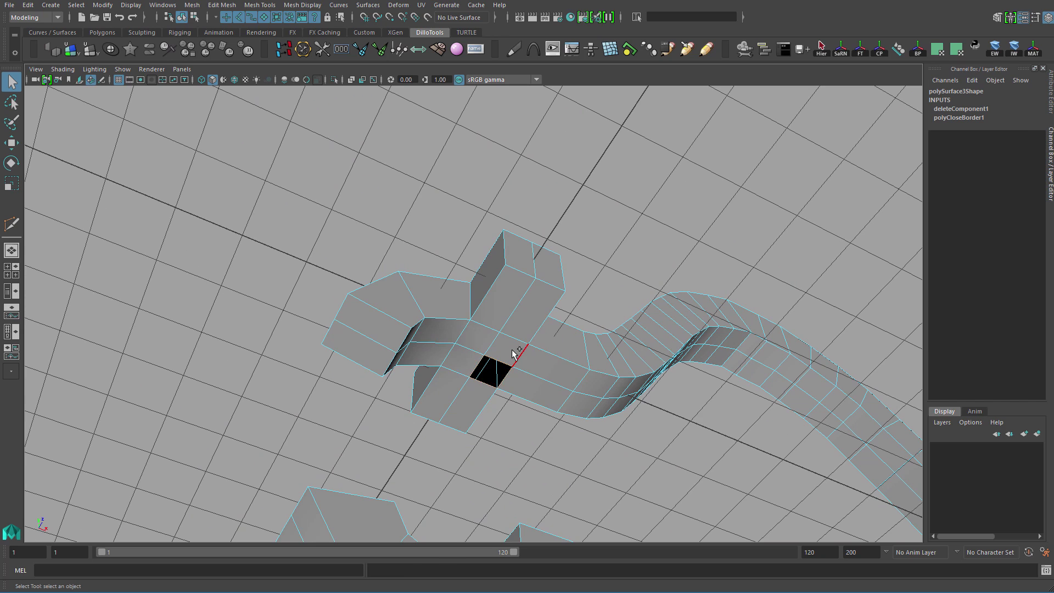
pyautogui.keyDown('shift'); pyautogui.moveTo(514, 354); pyautogui.dragTo(513, 483, button='right'); pyautogui.keyUp('shift')
pyautogui.keyDown('alt'); pyautogui.moveTo(514, 483); pyautogui.dragTo(527, 349); pyautogui.keyUp('alt')
pyautogui.press('F8')
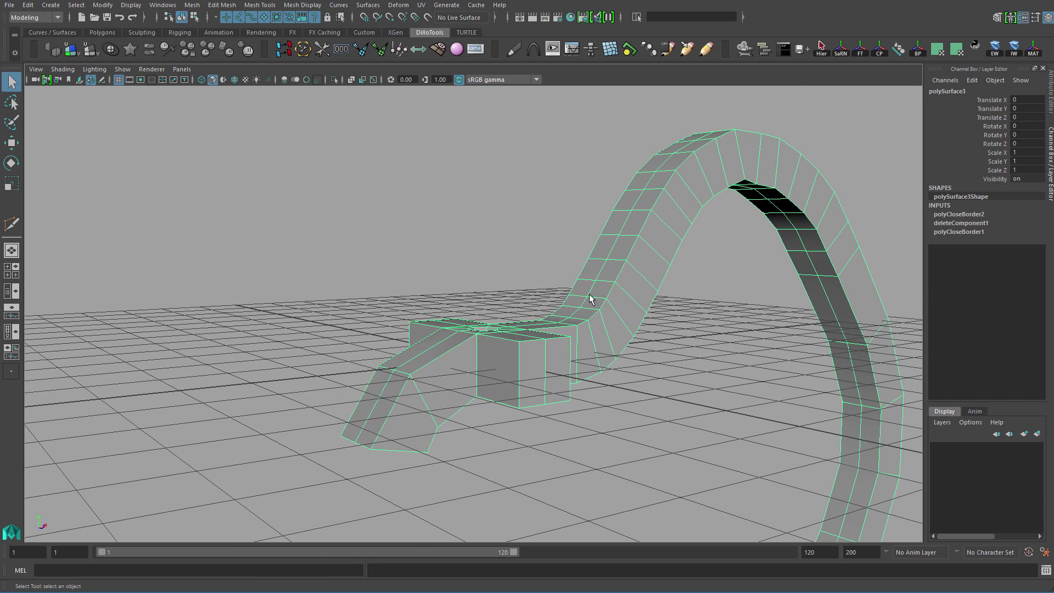
# Select the open border edge loop at the bottom of the hole, close it with Fill Hole, and undo the fill.
pyautogui.keyDown('alt'); pyautogui.moveTo(588, 294); pyautogui.dragTo(553, 372); pyautogui.keyUp('alt')
pyautogui.keyDown('alt'); pyautogui.moveTo(553, 371); pyautogui.dragTo(640, 415, button='right'); pyautogui.keyUp('alt')
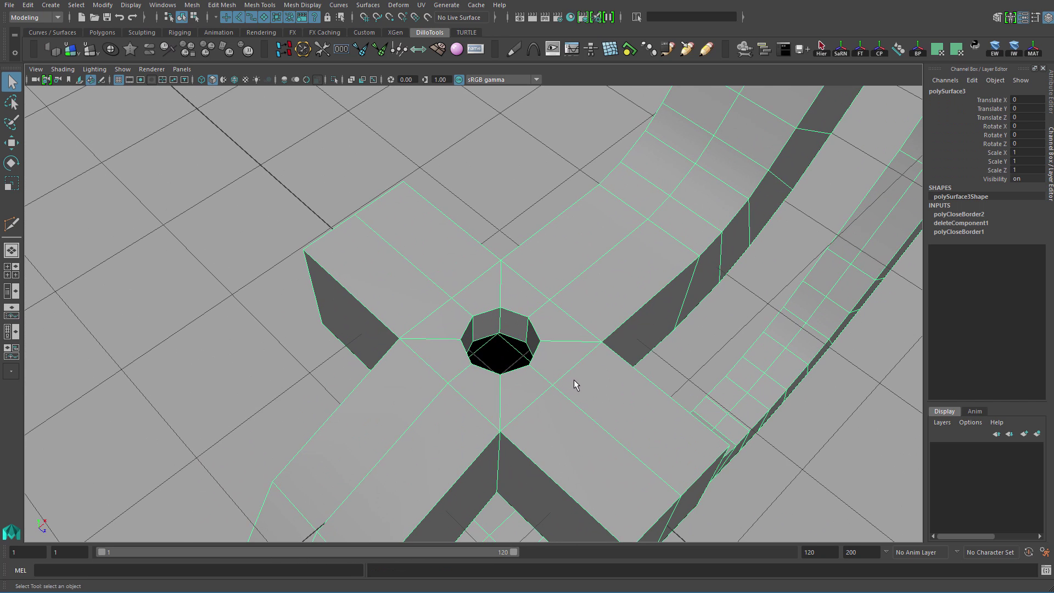
pyautogui.keyDown('alt'); pyautogui.moveTo(574, 380); pyautogui.dragTo(549, 373); pyautogui.keyUp('alt')
pyautogui.moveTo(549, 373); pyautogui.dragTo(545, 323, button='right')
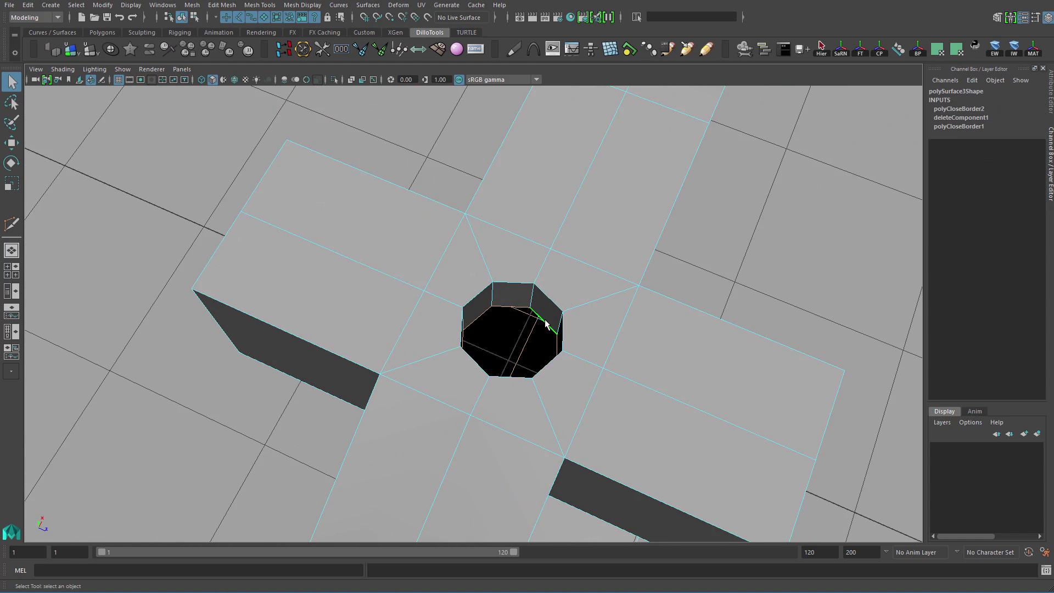
pyautogui.keyDown('alt'); pyautogui.moveTo(463, 367); pyautogui.dragTo(565, 236); pyautogui.keyUp('alt')
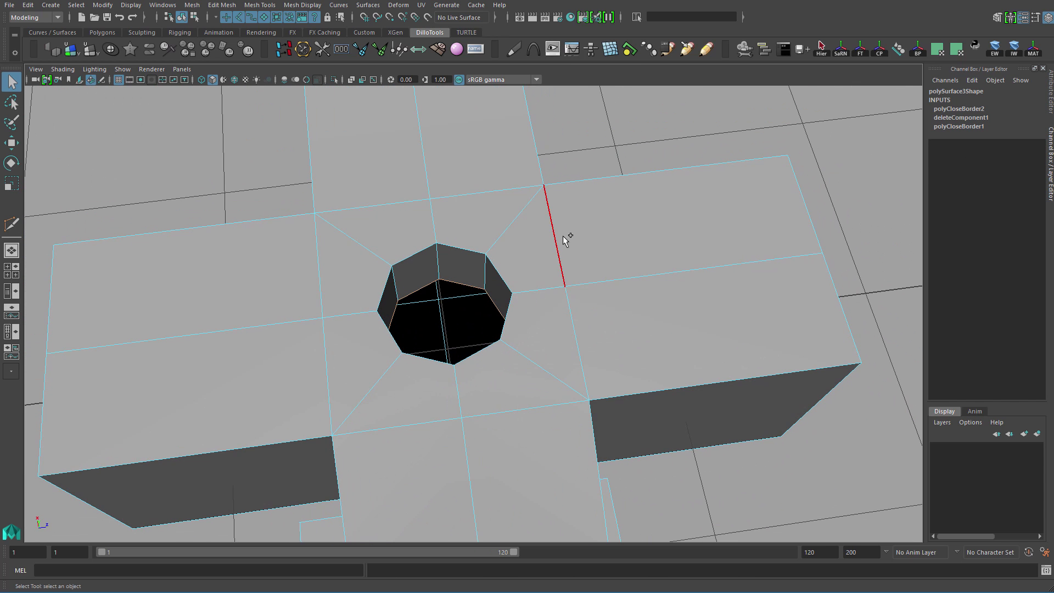
pyautogui.keyDown('shift'); pyautogui.rightClick(571, 234); pyautogui.keyUp('shift')
pyautogui.click(551, 366)
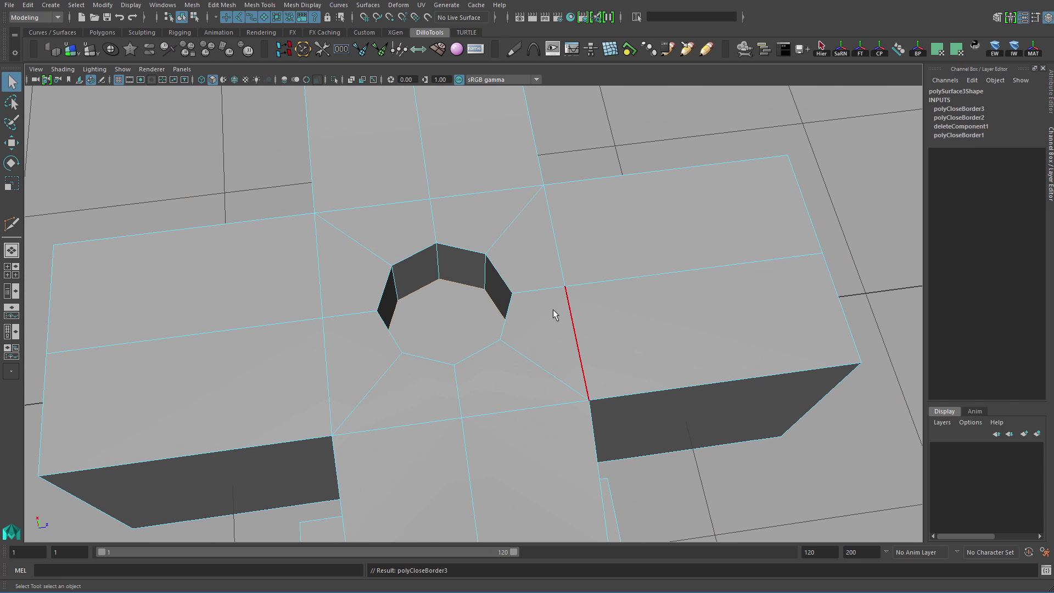
pyautogui.keyDown('alt'); pyautogui.moveTo(478, 311); pyautogui.dragTo(503, 298); pyautogui.keyUp('alt')
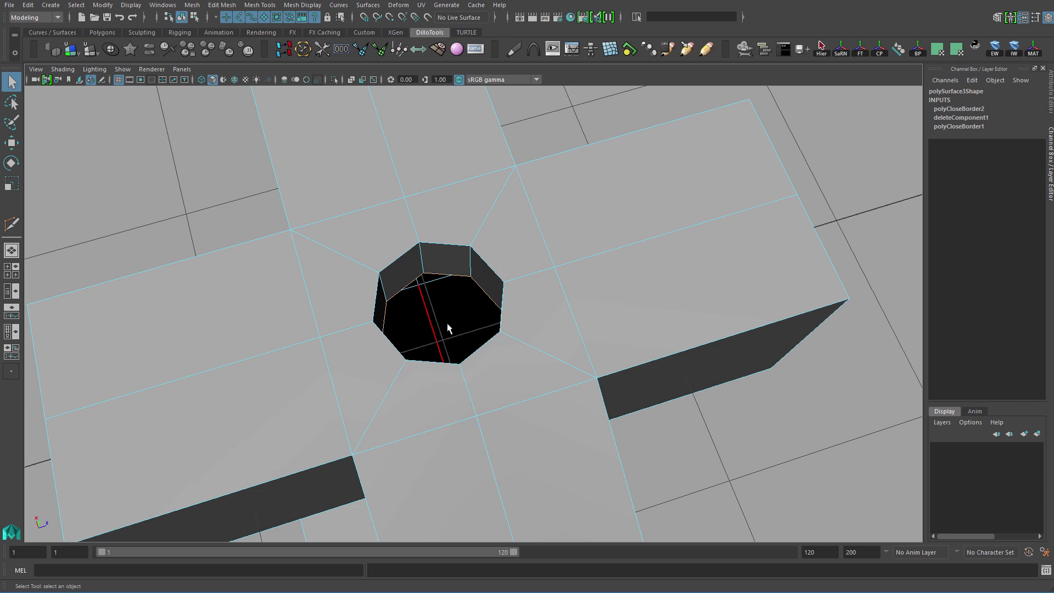
# Extrude the border edge loop at the bottom of the hole and merge the extruded edges to their centre.
pyautogui.keyDown('alt'); pyautogui.moveTo(448, 328); pyautogui.dragTo(564, 310); pyautogui.keyUp('alt')
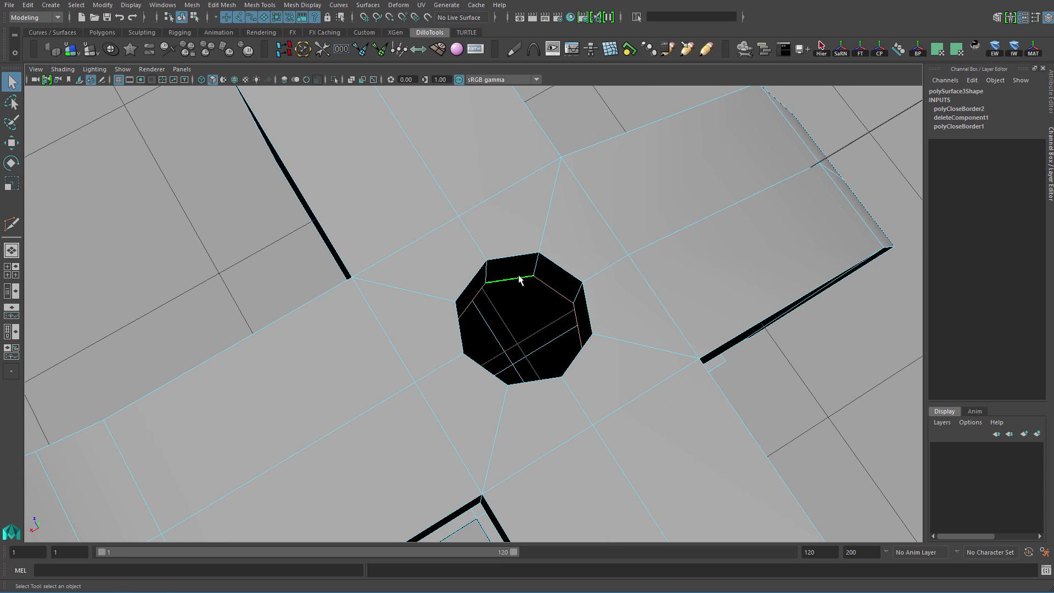
pyautogui.keyDown('alt'); pyautogui.moveTo(599, 353); pyautogui.dragTo(526, 247); pyautogui.keyUp('alt')
pyautogui.keyDown('shift'); pyautogui.rightClick(525, 236); pyautogui.keyUp('shift')
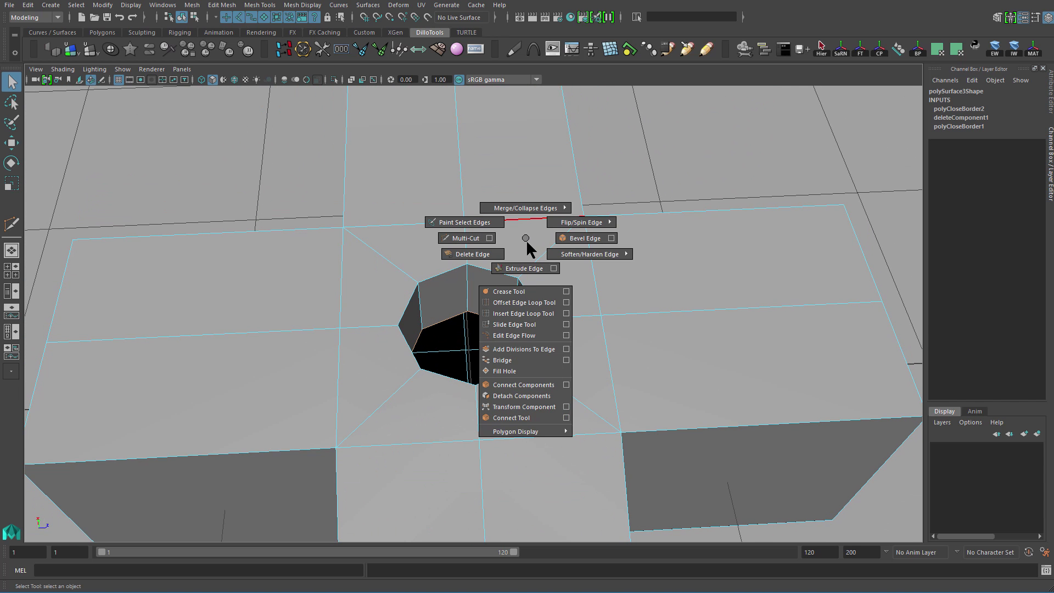
pyautogui.keyDown('shift'); pyautogui.moveTo(529, 250); pyautogui.dragTo(525, 268, button='right'); pyautogui.keyUp('shift')
pyautogui.keyDown('alt'); pyautogui.moveTo(525, 268); pyautogui.dragTo(482, 229); pyautogui.keyUp('alt')
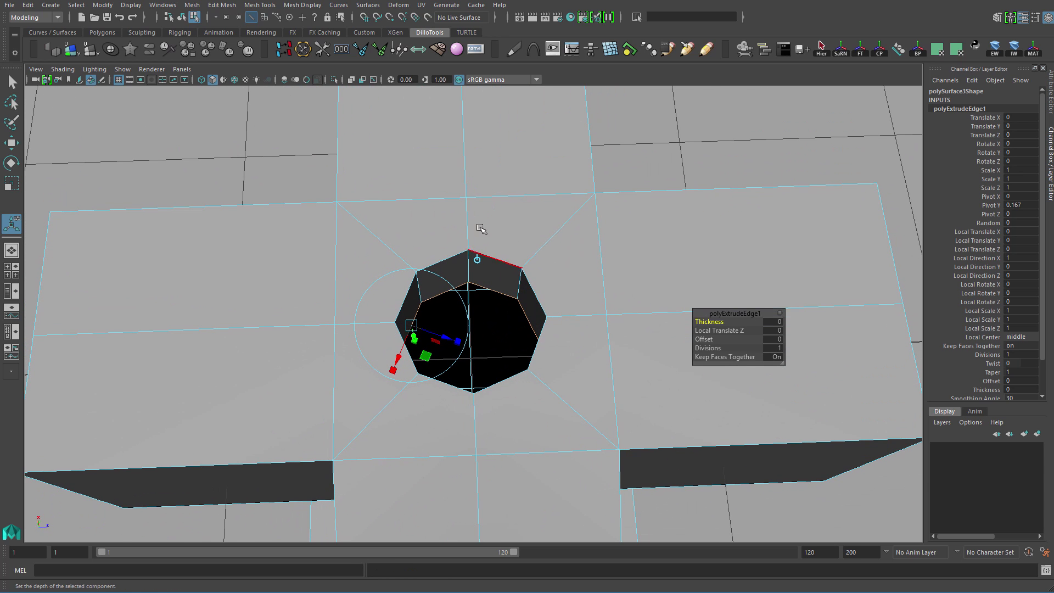
pyautogui.keyDown('shift'); pyautogui.rightClick(491, 297); pyautogui.keyUp('shift')
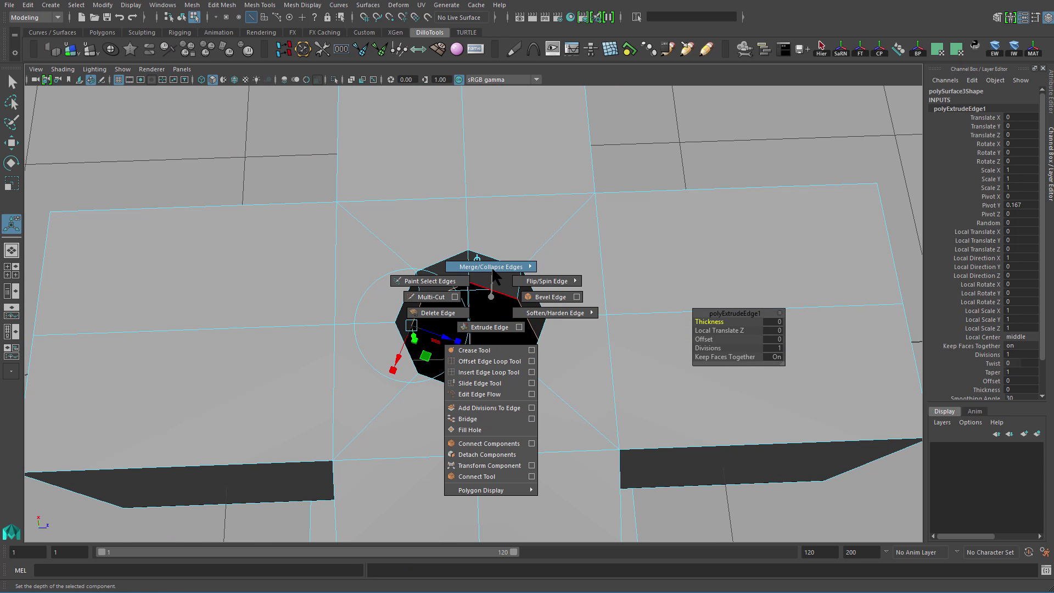
pyautogui.moveTo(492, 269)
pyautogui.keyDown('shift'); pyautogui.moveTo(488, 191); pyautogui.dragTo(487, 191, button='right'); pyautogui.keyUp('shift')
# Return to object mode and delete the mesh's construction history.
pyautogui.keyDown('alt'); pyautogui.moveTo(487, 192); pyautogui.dragTo(536, 291); pyautogui.keyUp('alt')
pyautogui.moveTo(536, 291); pyautogui.dragTo(572, 237, button='right')
pyautogui.keyDown('alt'); pyautogui.moveTo(531, 296); pyautogui.dragTo(371, 295); pyautogui.keyUp('alt')
pyautogui.hotkey('alt', 'shift', 'd')
pyautogui.scroll(-5, 513, 328)
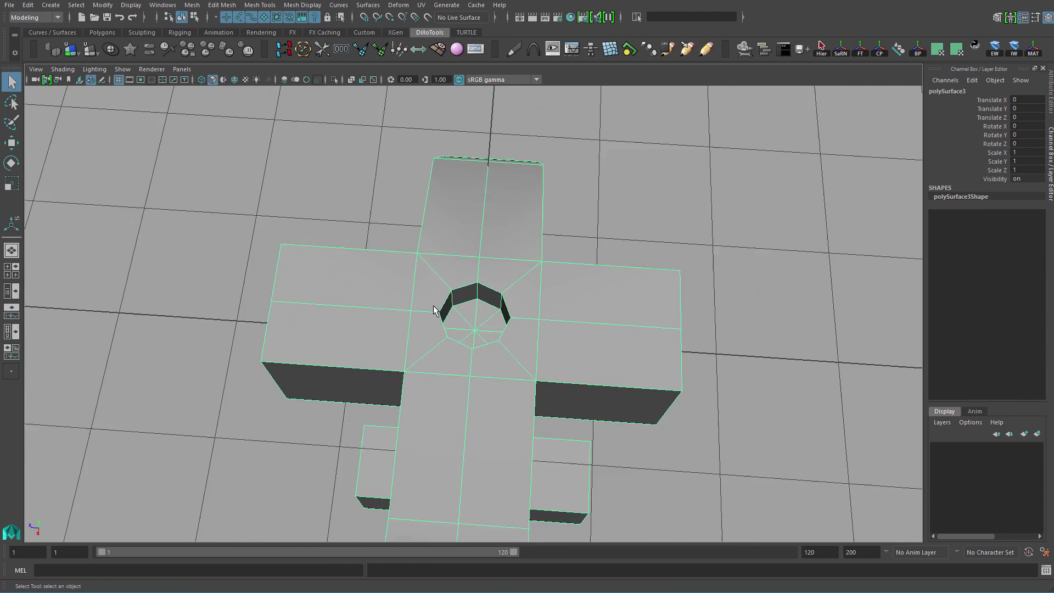
# Try merging the vertices on top of the upper junction to their centre, and undo the merge.
pyautogui.keyDown('alt'); pyautogui.moveTo(513, 329); pyautogui.dragTo(471, 313); pyautogui.keyUp('alt')
pyautogui.moveTo(471, 313); pyautogui.dragTo(386, 263, button='right')
pyautogui.moveTo(540, 344); pyautogui.dragTo(539, 345)
pyautogui.keyDown('alt'); pyautogui.moveTo(540, 345); pyautogui.dragTo(471, 302); pyautogui.keyUp('alt')
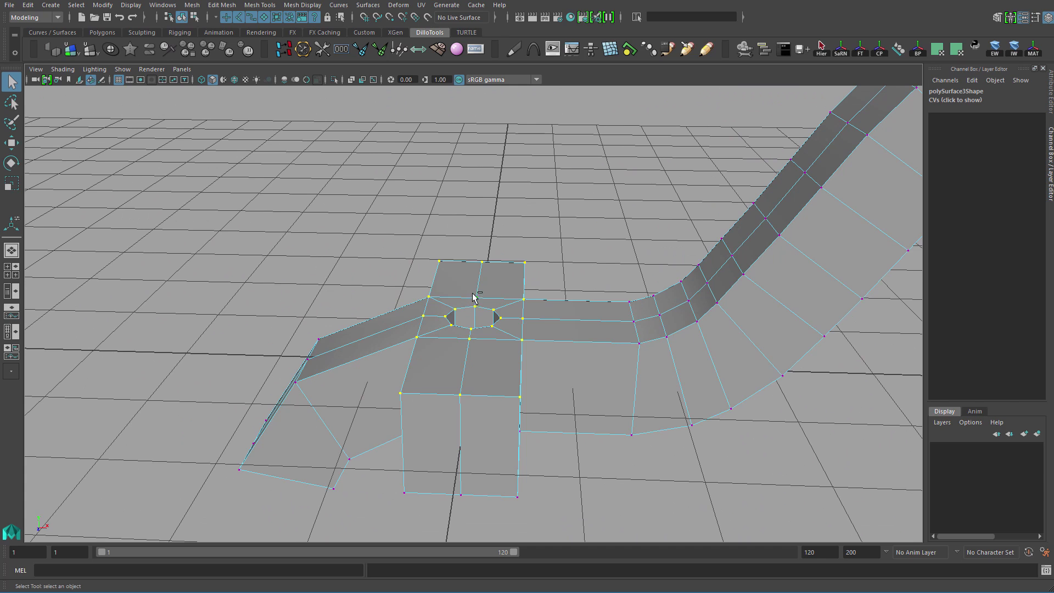
pyautogui.keyDown('shift'); pyautogui.rightClick(473, 295); pyautogui.keyUp('shift')
pyautogui.moveTo(474, 297); pyautogui.dragTo(470, 183, button='right')
pyautogui.keyDown('alt'); pyautogui.moveTo(471, 184); pyautogui.dragTo(526, 352); pyautogui.keyUp('alt')
pyautogui.hotkey('ctrl', 'z')
# Try merging the vertices around the short leg's bend to their centre, undo the merge, and return to object mode.
pyautogui.keyDown('alt'); pyautogui.moveTo(541, 389); pyautogui.dragTo(506, 361); pyautogui.keyUp('alt')
pyautogui.keyDown('shift'); pyautogui.moveTo(506, 361); pyautogui.dragTo(529, 207, button='right'); pyautogui.keyUp('shift')
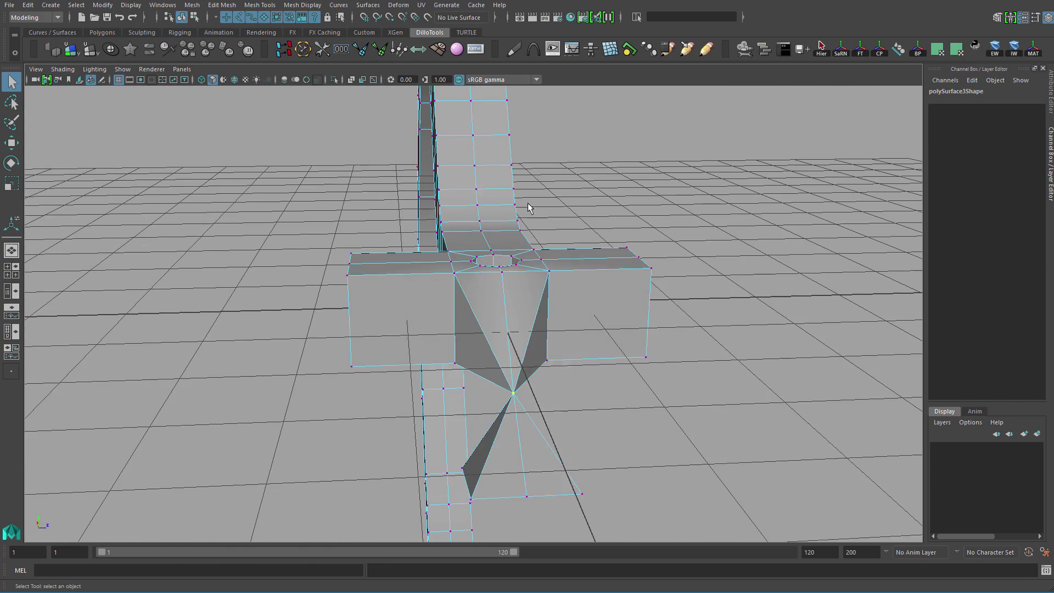
pyautogui.keyDown('alt'); pyautogui.moveTo(530, 207); pyautogui.dragTo(526, 336); pyautogui.keyUp('alt')
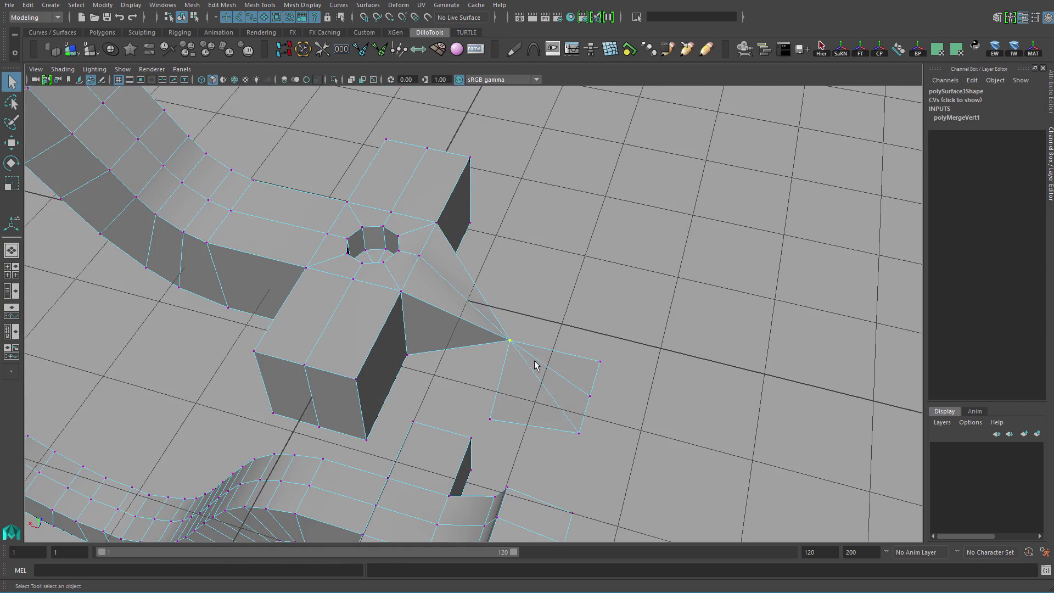
pyautogui.scroll(-5, 536, 365)
pyautogui.hotkey('ctrl', 'z')
pyautogui.scroll(5, 486, 319)
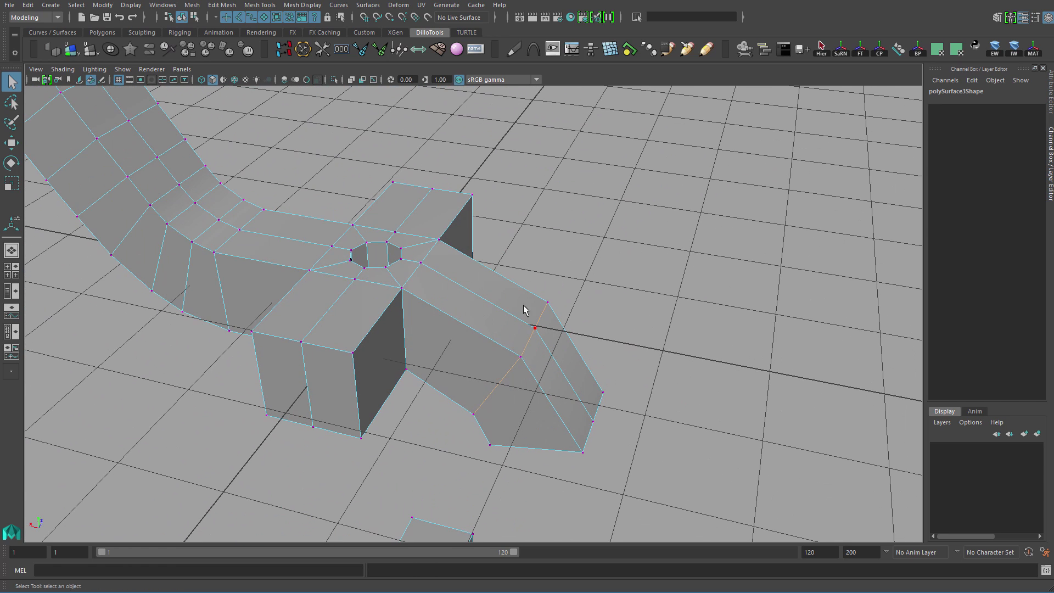
pyautogui.keyDown('shift'); pyautogui.moveTo(543, 298); pyautogui.dragTo(544, 238, button='right'); pyautogui.keyUp('shift')
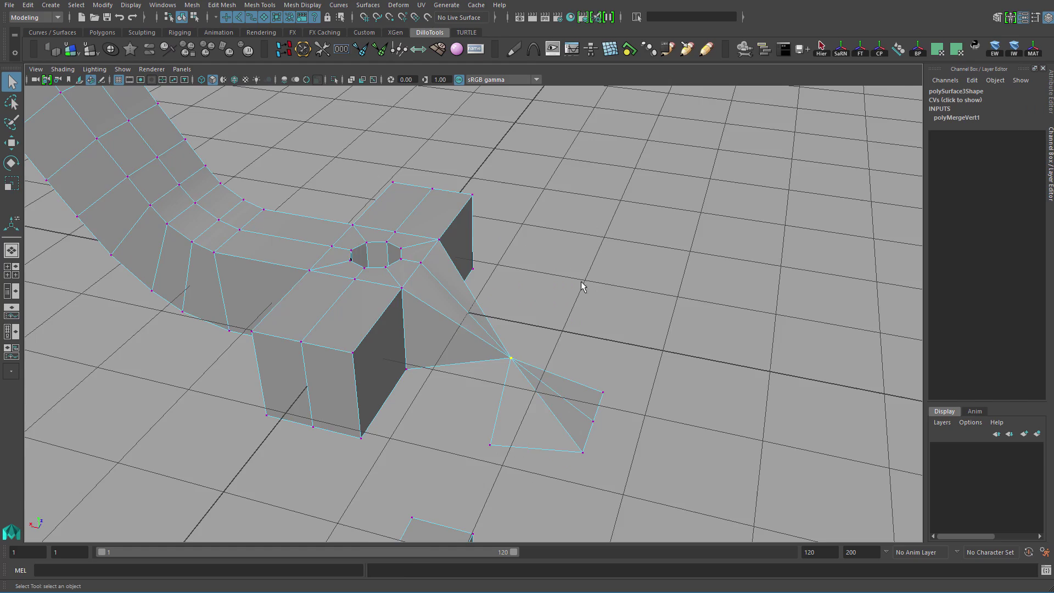
pyautogui.keyDown('alt'); pyautogui.moveTo(583, 286); pyautogui.dragTo(601, 301); pyautogui.keyUp('alt')
pyautogui.press('F8')
# Move the whole mesh along Z to about -1.591.
pyautogui.scroll(5, 529, 314)
pyautogui.press('w')
pyautogui.keyDown('alt'); pyautogui.moveTo(522, 346); pyautogui.dragTo(584, 357); pyautogui.keyUp('alt')
pyautogui.scroll(-5, 669, 285)
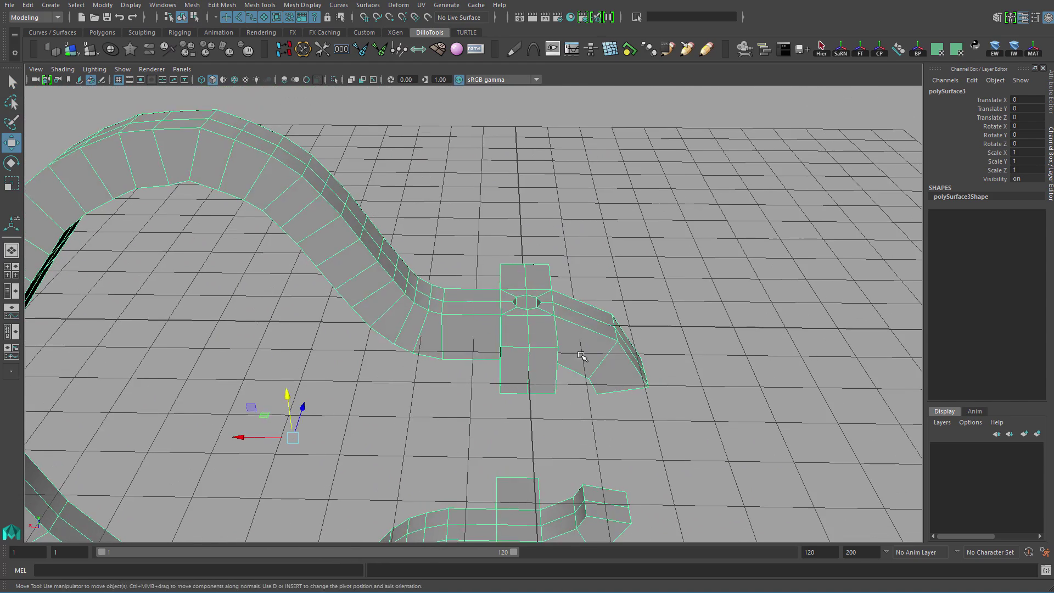
pyautogui.keyDown('alt'); pyautogui.moveTo(461, 396); pyautogui.dragTo(508, 246); pyautogui.keyUp('alt')
pyautogui.scroll(-4, 639, 292)
pyautogui.scroll(3, 550, 350)
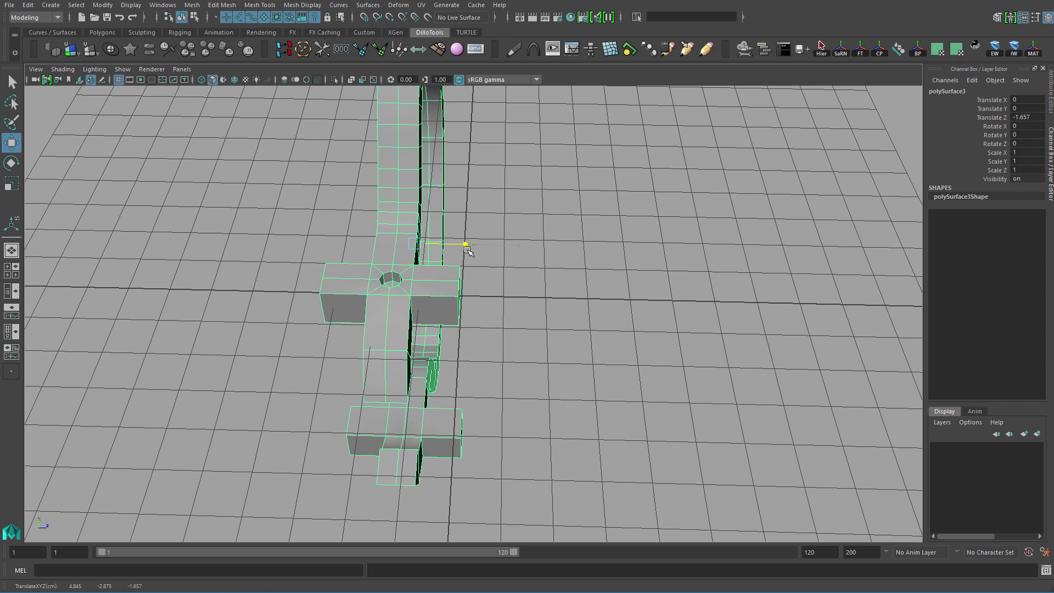
pyautogui.moveTo(471, 250); pyautogui.dragTo(558, 292)
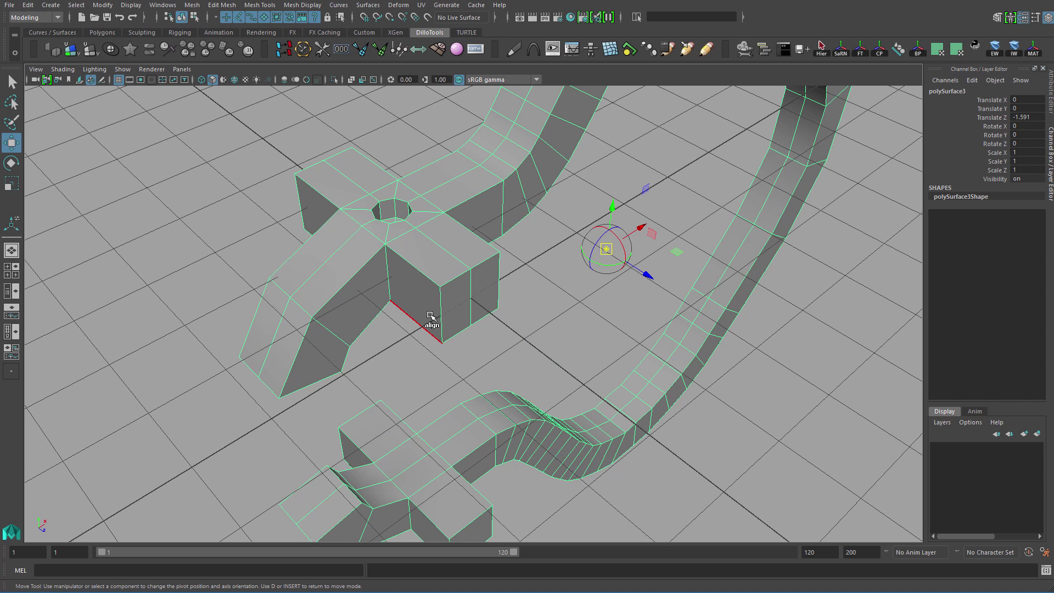
# Align the mesh's pivot to the end face of the upper junction's side arm.
pyautogui.press('d')
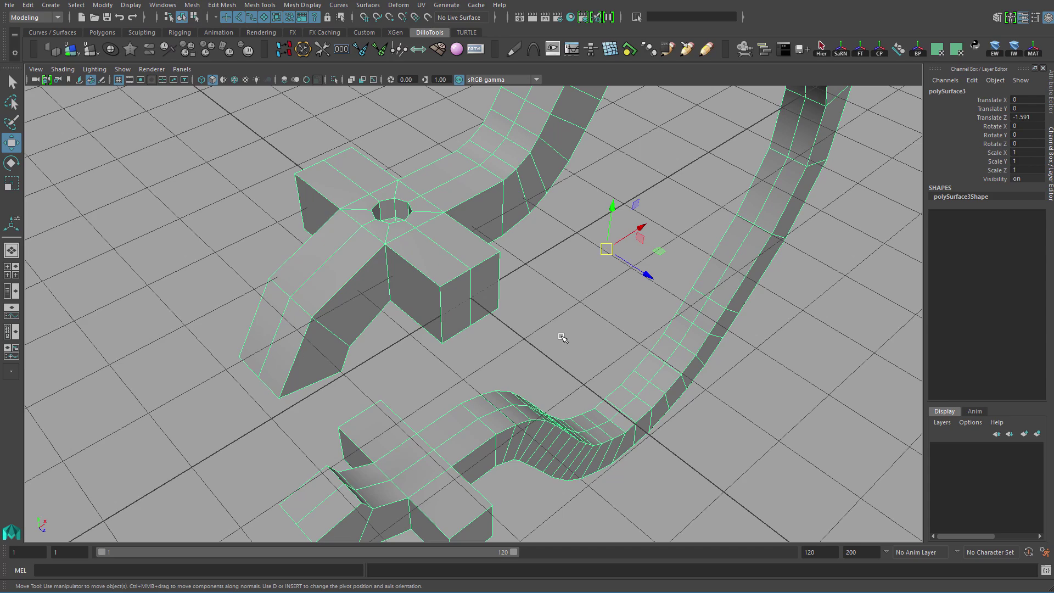
pyautogui.press('d')
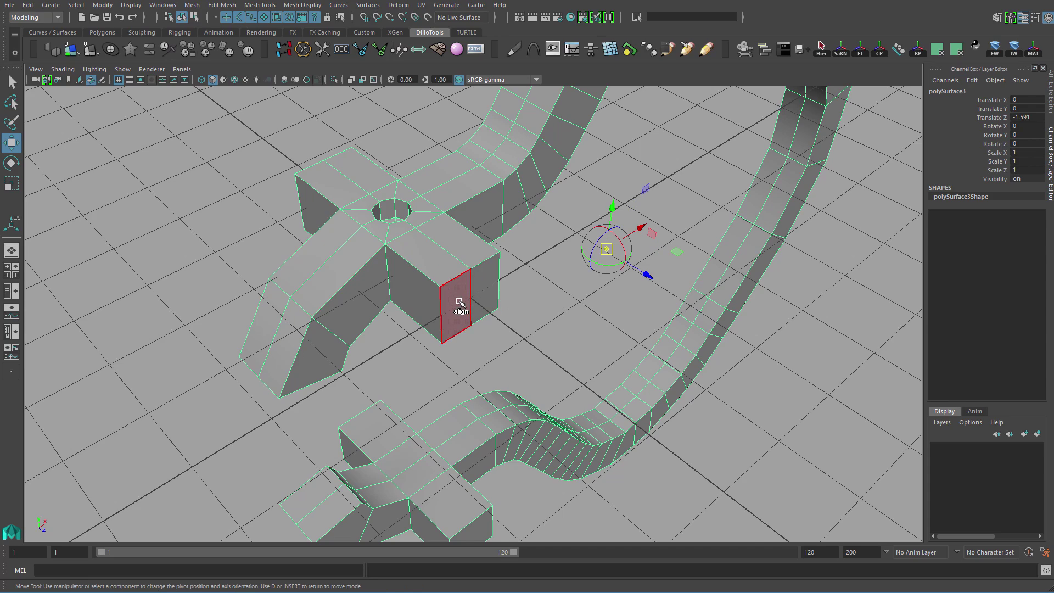
pyautogui.click(460, 302)
pyautogui.press('d')
pyautogui.moveTo(459, 302)
pyautogui.keyDown('alt'); pyautogui.mouseDown()
pyautogui.moveTo(494, 336)
pyautogui.moveTo(405, 330)
pyautogui.moveTo(574, 353)
pyautogui.moveTo(551, 357)
pyautogui.moveTo(549, 346)
pyautogui.moveTo(478, 327)
pyautogui.moveTo(447, 247)
pyautogui.moveTo(549, 296)
pyautogui.moveTo(461, 299)
pyautogui.mouseUp(); pyautogui.keyUp('alt')
pyautogui.keyDown('alt'); pyautogui.moveTo(529, 267); pyautogui.dragTo(573, 303); pyautogui.keyUp('alt')
# Delete the end faces of the side arms on the upper and lower junctions that face the grid centre.
pyautogui.press('q')
pyautogui.moveTo(500, 255); pyautogui.dragTo(501, 272, button='right')
pyautogui.click(436, 280)
pyautogui.keyDown('shift'); pyautogui.click(456, 317); pyautogui.keyUp('shift')
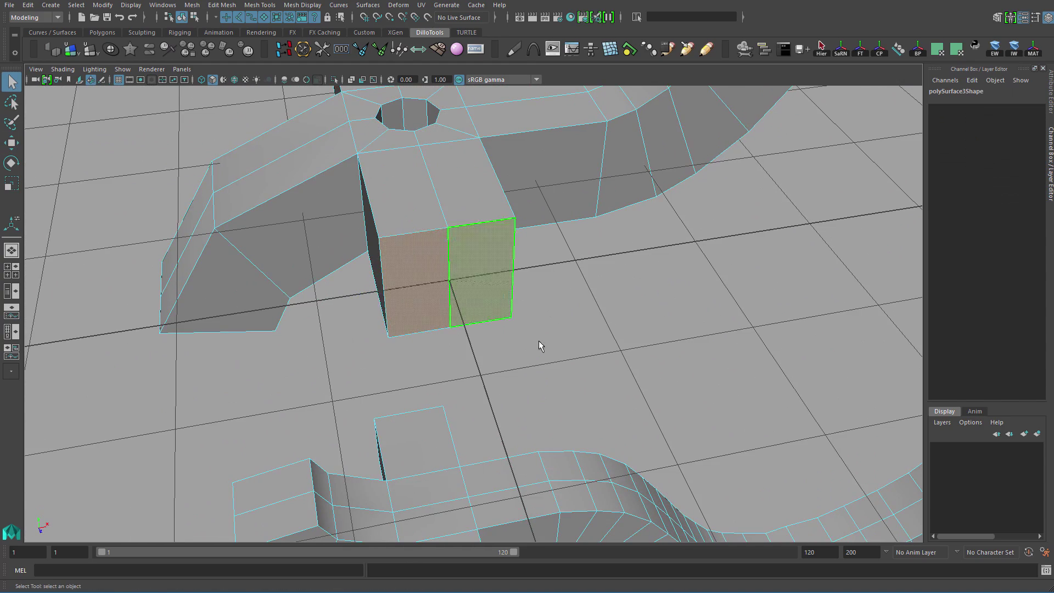
pyautogui.keyDown('alt'); pyautogui.moveTo(538, 348); pyautogui.dragTo(550, 323, button='right'); pyautogui.keyUp('alt')
pyautogui.keyDown('alt'); pyautogui.moveTo(550, 322); pyautogui.dragTo(466, 374); pyautogui.keyUp('alt')
pyautogui.press('Delete')
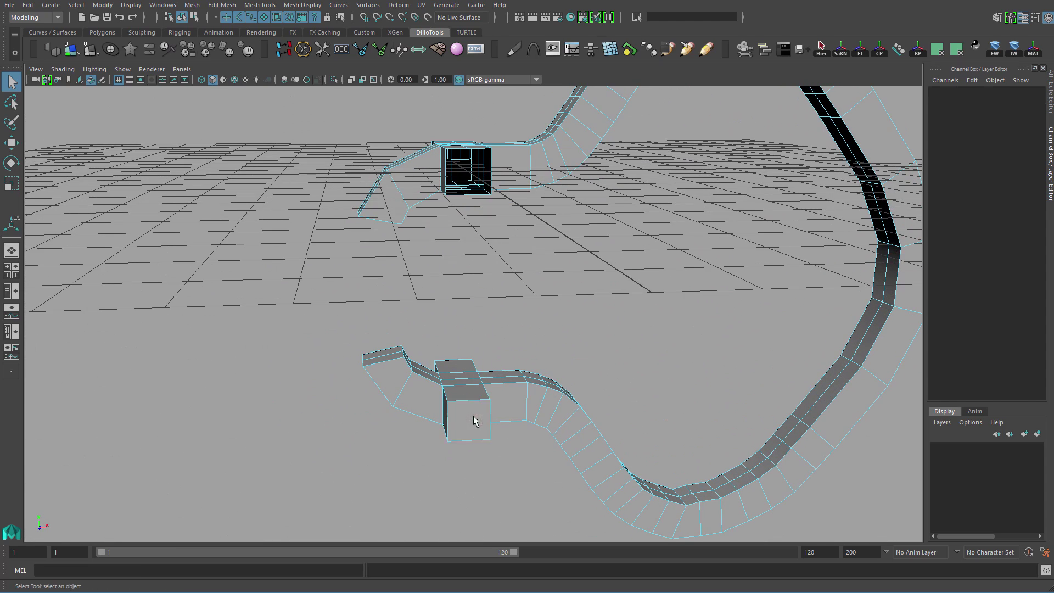
pyautogui.click(475, 421)
pyautogui.press('Delete')
pyautogui.keyDown('alt'); pyautogui.moveTo(486, 336); pyautogui.dragTo(444, 319); pyautogui.keyUp('alt')
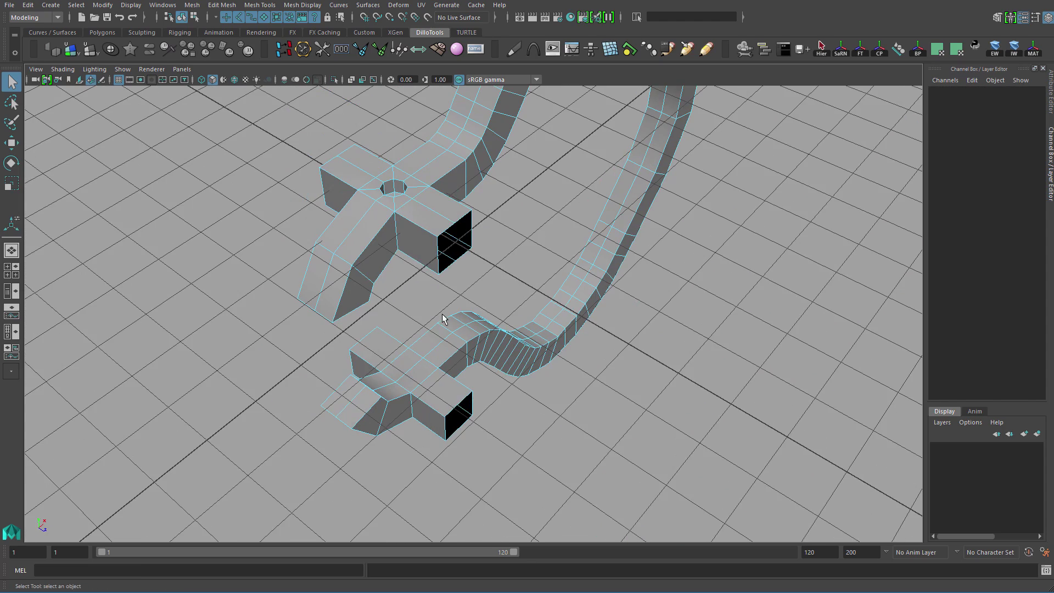
# Select the mesh in object mode and apply Mirror across its object Z axis.
pyautogui.keyDown('alt'); pyautogui.moveTo(470, 399); pyautogui.dragTo(468, 334); pyautogui.keyUp('alt')
pyautogui.moveTo(438, 250); pyautogui.dragTo(529, 169, button='right')
pyautogui.click(529, 169)
pyautogui.click(420, 243)
pyautogui.keyDown('alt'); pyautogui.moveTo(420, 243); pyautogui.dragTo(463, 215); pyautogui.keyUp('alt')
pyautogui.keyDown('shift'); pyautogui.rightClick(458, 203); pyautogui.keyUp('shift')
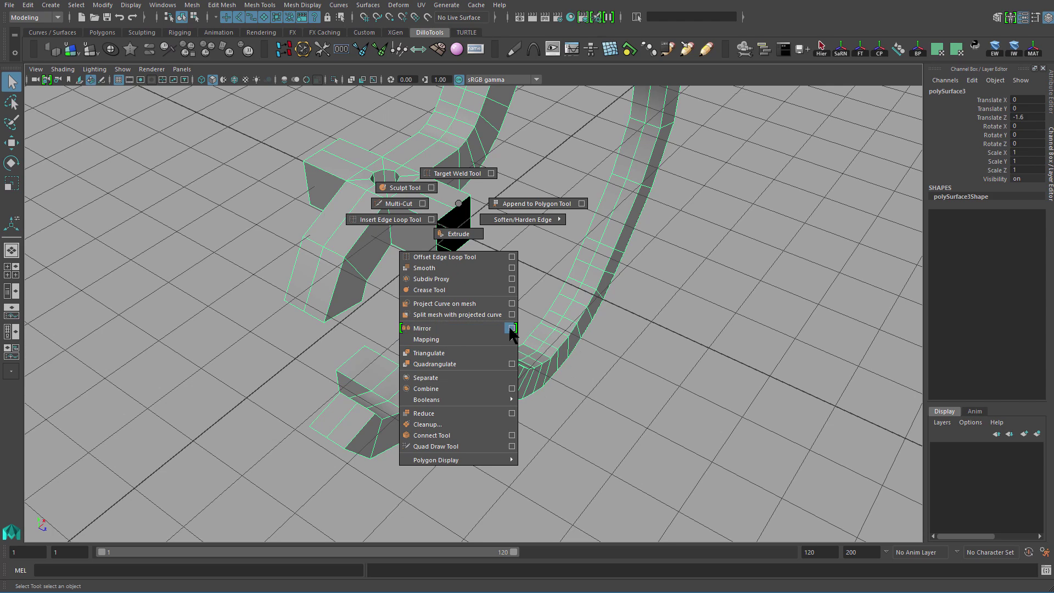
pyautogui.click(470, 328)
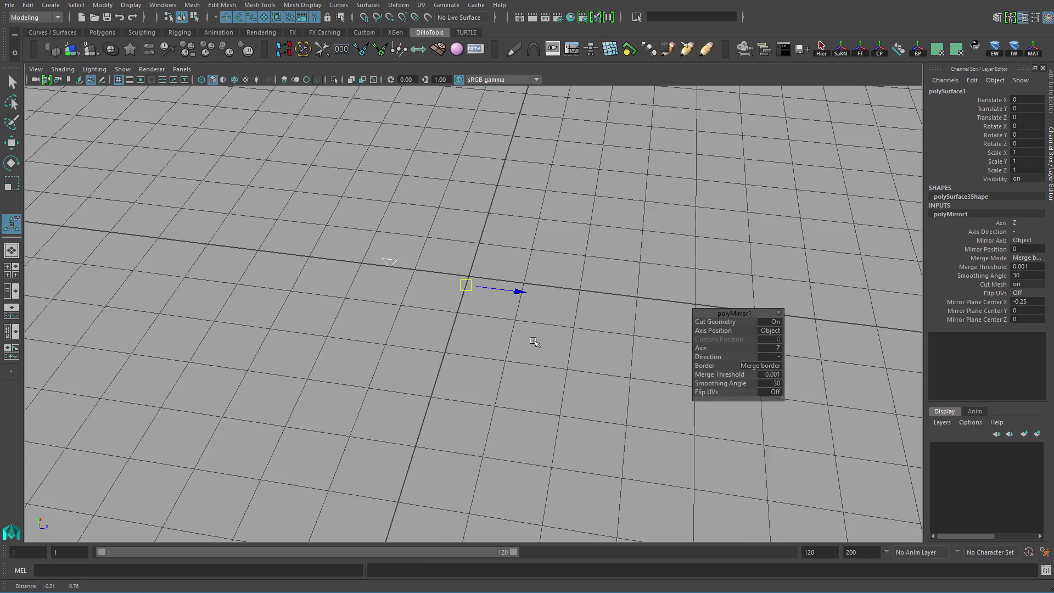
# Set the mirror direction to + and the merge threshold to 1.673.
pyautogui.keyDown('alt'); pyautogui.moveTo(566, 367); pyautogui.dragTo(540, 348); pyautogui.keyUp('alt')
pyautogui.keyDown('alt'); pyautogui.moveTo(540, 348); pyautogui.dragTo(580, 381, button='right'); pyautogui.keyUp('alt')
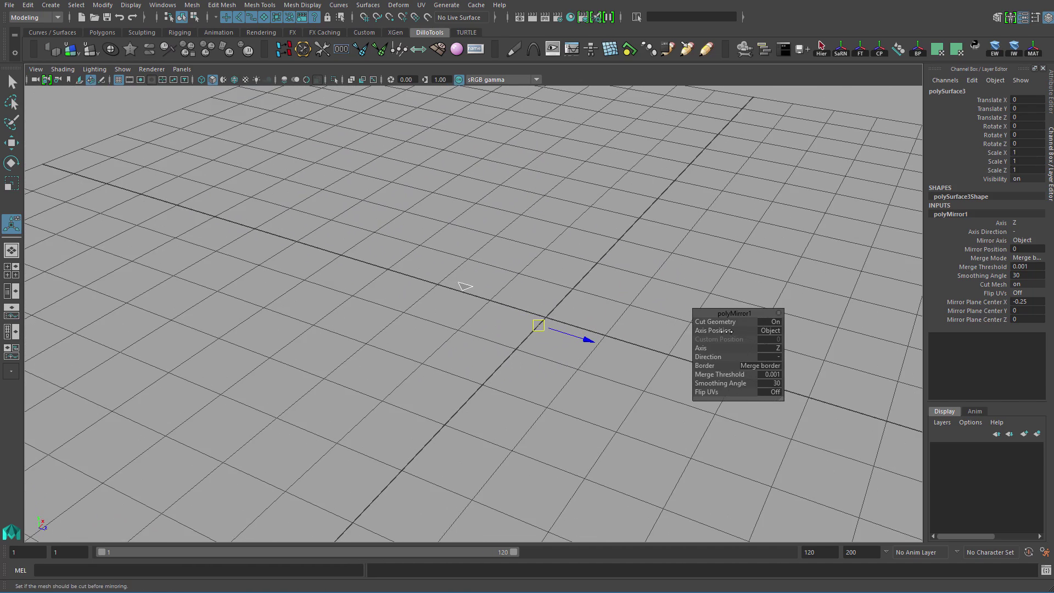
pyautogui.moveTo(734, 313); pyautogui.dragTo(665, 262)
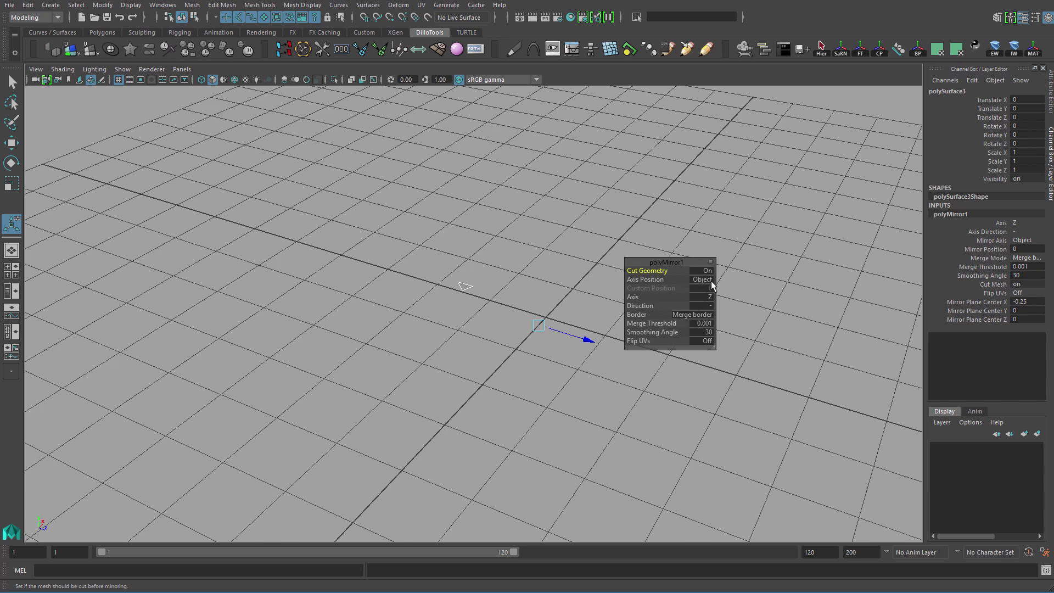
pyautogui.keyDown('alt'); pyautogui.moveTo(522, 360); pyautogui.dragTo(541, 379); pyautogui.keyUp('alt')
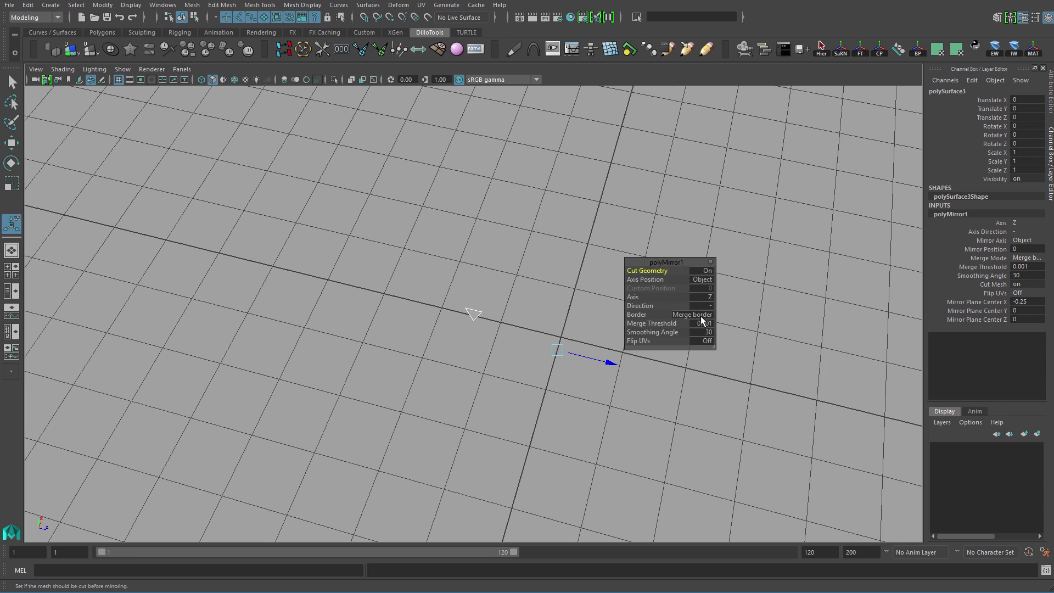
pyautogui.click(714, 311)
pyautogui.click(724, 314)
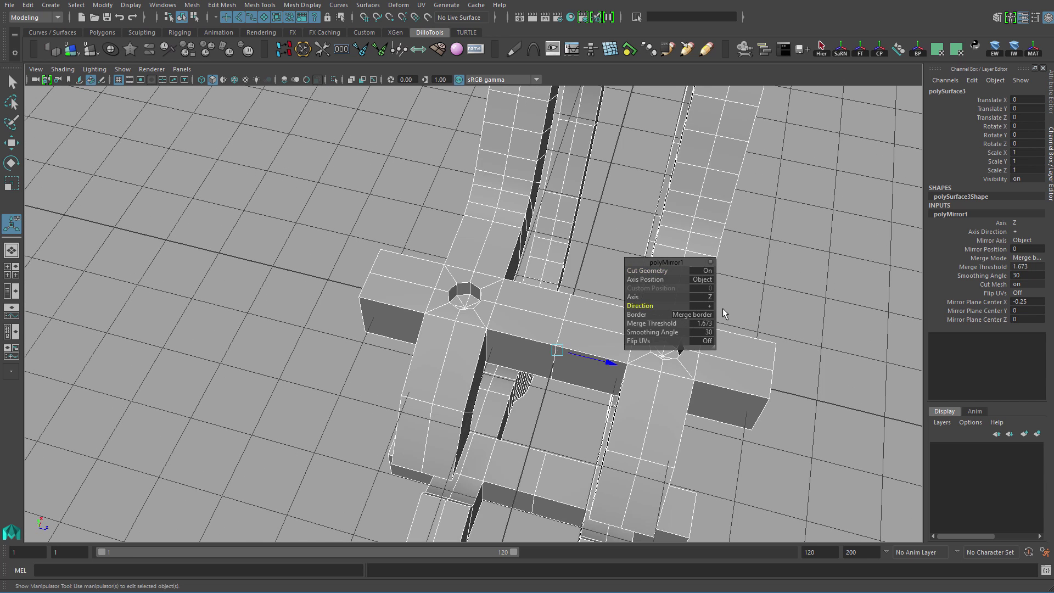
# Set the mirror's merge threshold to 0.973 and leave the mirror manipulator for the Select tool.
pyautogui.keyDown('alt'); pyautogui.moveTo(526, 395); pyautogui.dragTo(603, 357); pyautogui.keyUp('alt')
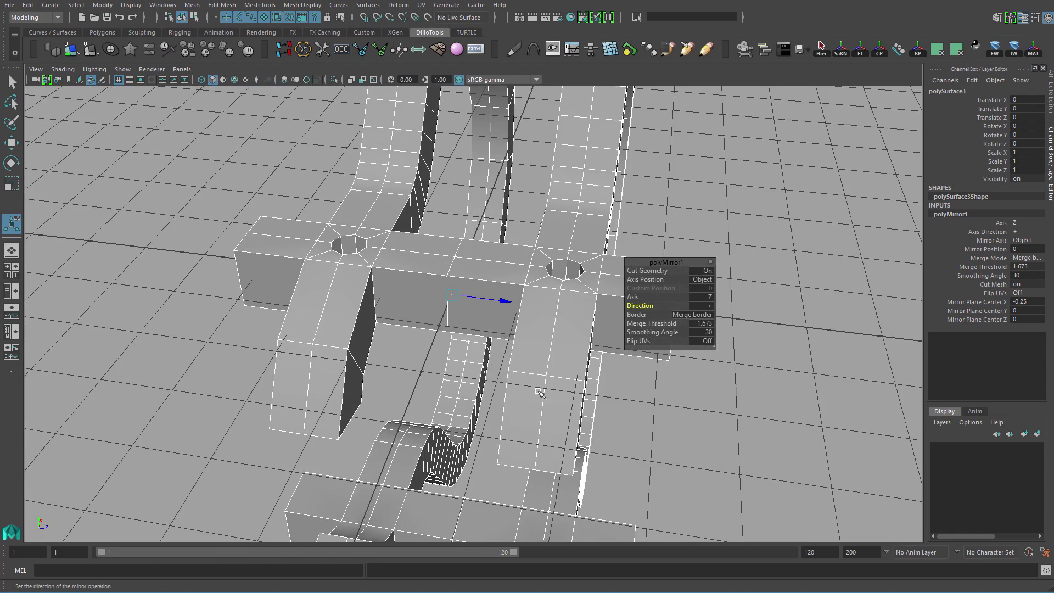
pyautogui.keyDown('alt'); pyautogui.moveTo(538, 390); pyautogui.dragTo(619, 354); pyautogui.keyUp('alt')
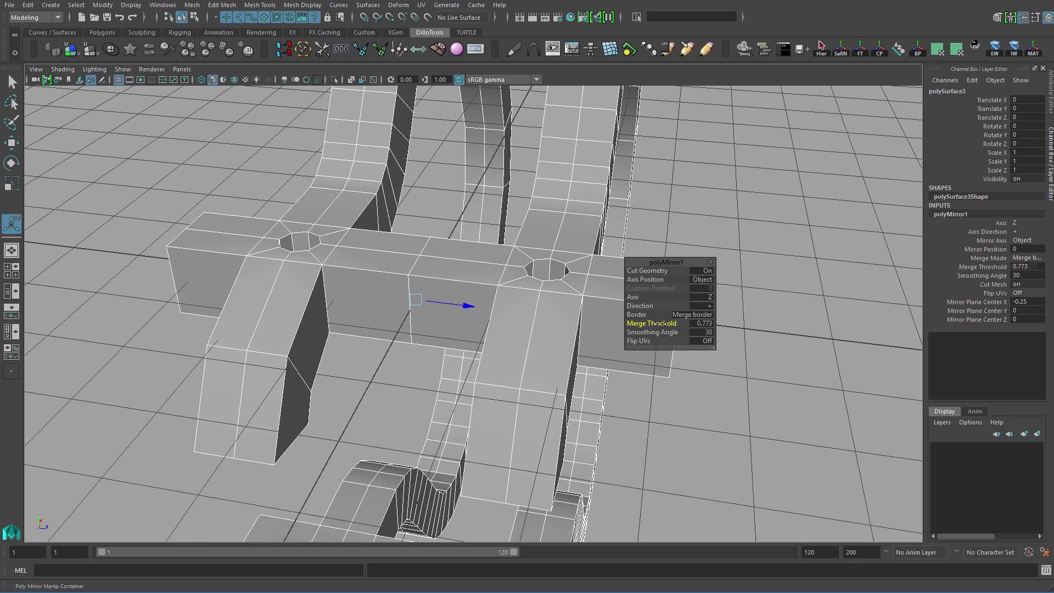
pyautogui.moveTo(661, 324); pyautogui.dragTo(664, 324)
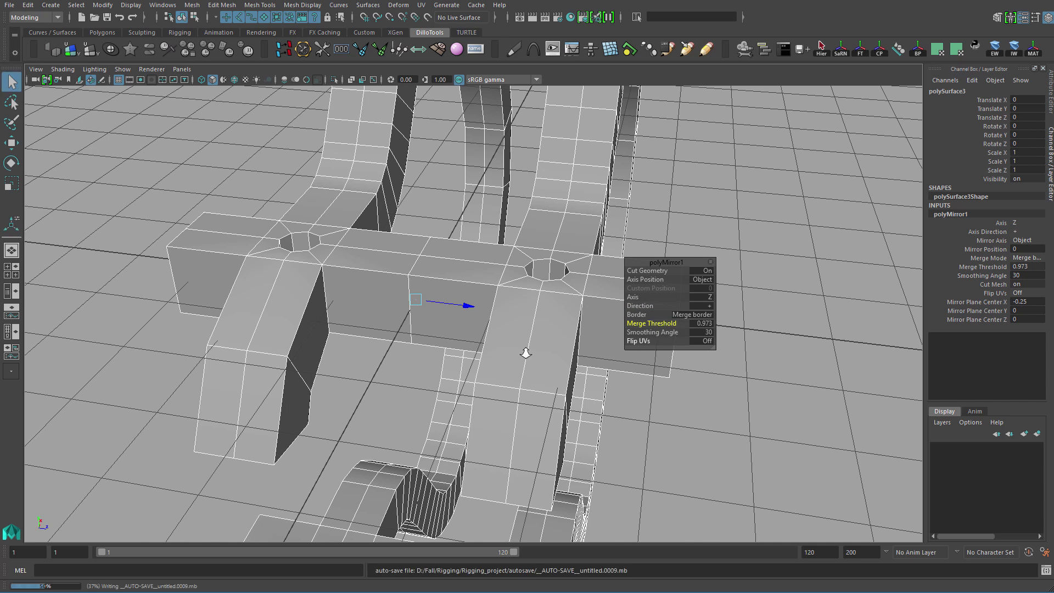
pyautogui.moveTo(525, 353)
pyautogui.keyDown('alt'); pyautogui.mouseDown()
pyautogui.moveTo(528, 308)
pyautogui.moveTo(485, 337)
pyautogui.moveTo(531, 317)
pyautogui.mouseUp(); pyautogui.keyUp('alt')
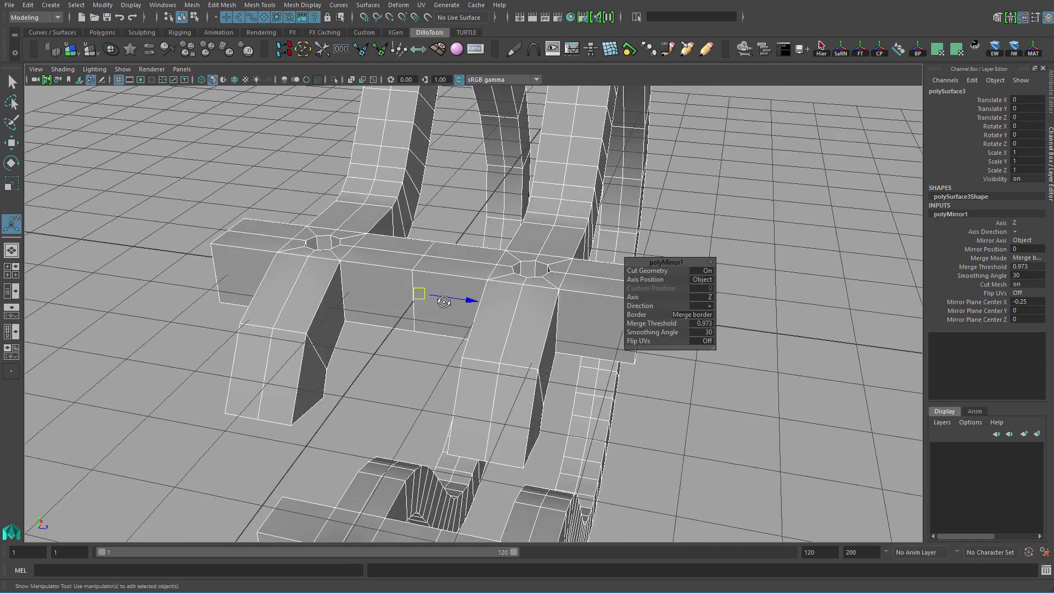
pyautogui.keyDown('alt'); pyautogui.moveTo(424, 239); pyautogui.dragTo(446, 262); pyautogui.keyUp('alt')
pyautogui.keyDown('alt'); pyautogui.moveTo(487, 327); pyautogui.dragTo(466, 320); pyautogui.keyUp('alt')
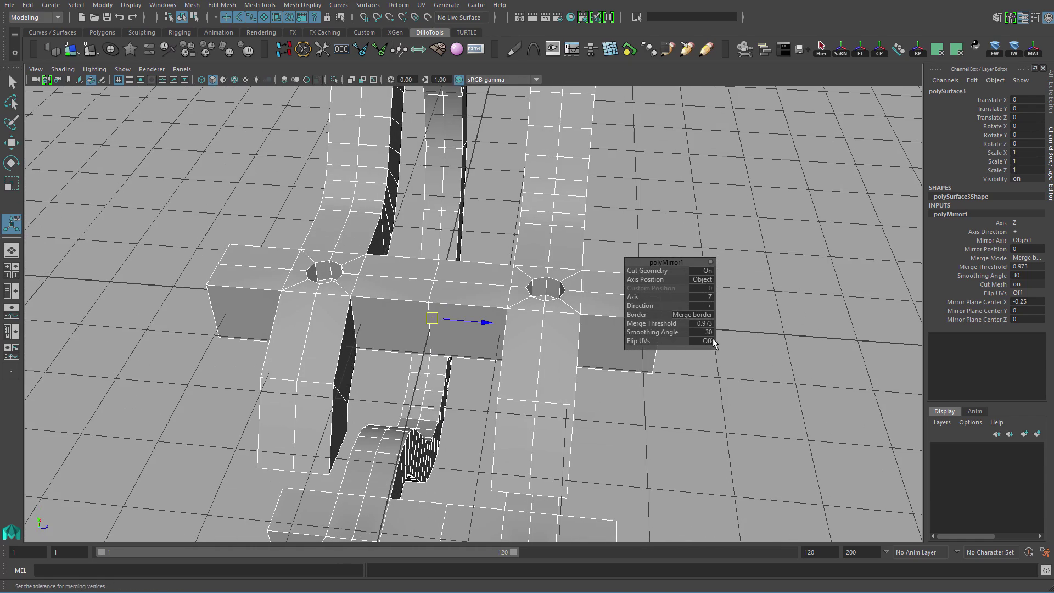
pyautogui.click(703, 324)
pyautogui.keyDown('alt'); pyautogui.moveTo(566, 391); pyautogui.dragTo(508, 352, button='right'); pyautogui.keyUp('alt')
pyautogui.press('q')
pyautogui.keyDown('alt'); pyautogui.moveTo(508, 351); pyautogui.dragTo(539, 283); pyautogui.keyUp('alt')
pyautogui.click(528, 300)
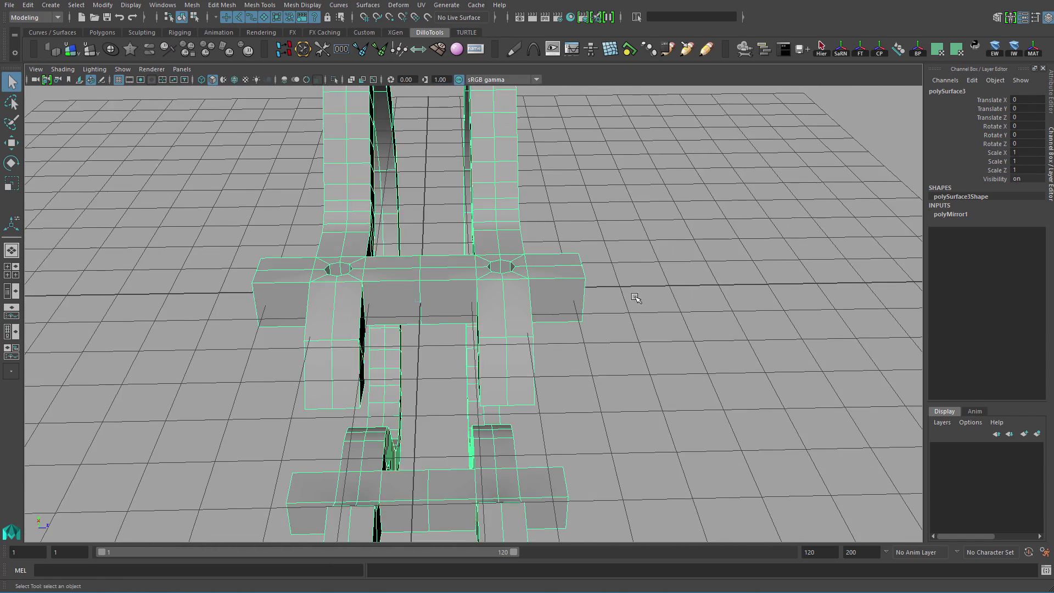
# Move the arch mesh to about -10.4 on Z and create a polygon cube at the grid origin.
pyautogui.press('w')
pyautogui.keyDown('alt'); pyautogui.moveTo(636, 298); pyautogui.dragTo(491, 305, button='right'); pyautogui.keyUp('alt')
pyautogui.moveTo(494, 304); pyautogui.dragTo(287, 306)
pyautogui.keyDown('alt'); pyautogui.moveTo(352, 321); pyautogui.dragTo(404, 318, button='middle'); pyautogui.keyUp('alt')
pyautogui.keyDown('alt'); pyautogui.moveTo(404, 318); pyautogui.dragTo(558, 362, button='right'); pyautogui.keyUp('alt')
pyautogui.click(554, 261)
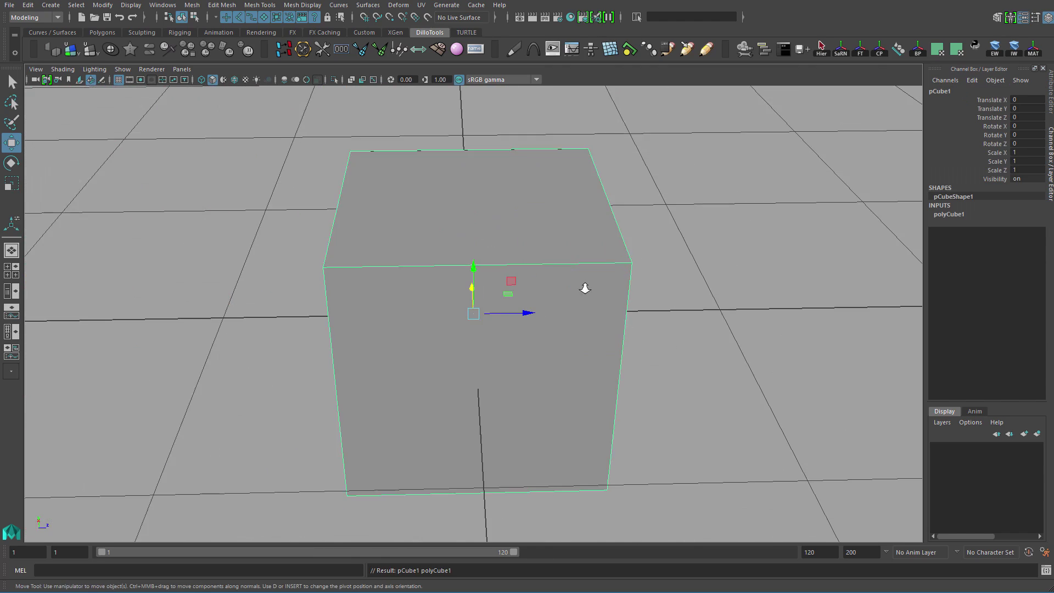
# Delete the cube's top, bottom and +Z side faces and return to object mode.
pyautogui.keyDown('alt'); pyautogui.moveTo(584, 288); pyautogui.dragTo(515, 381); pyautogui.keyUp('alt')
pyautogui.press('q')
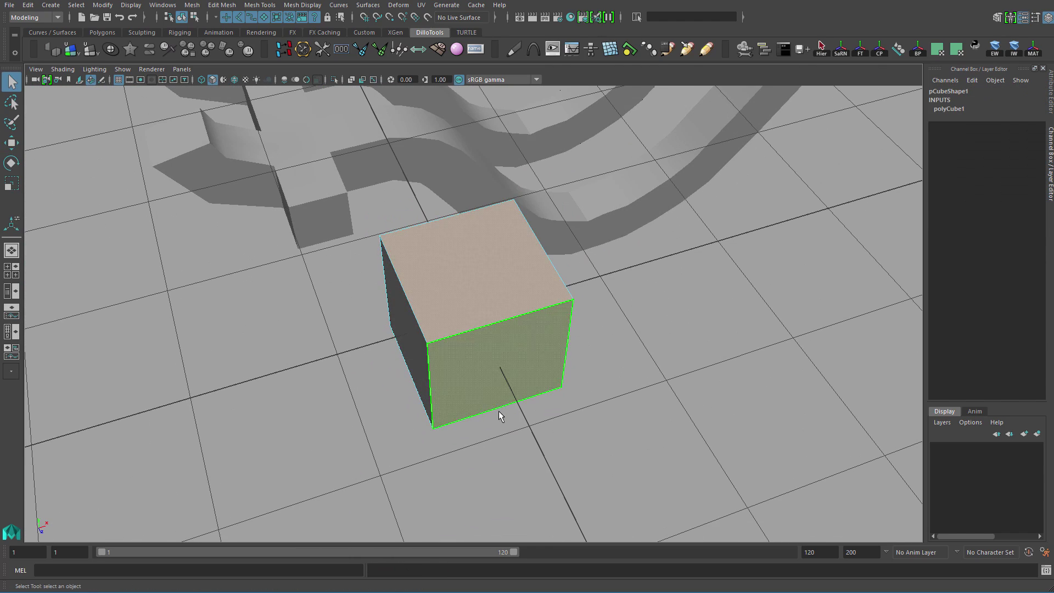
pyautogui.press('Delete')
pyautogui.moveTo(536, 304); pyautogui.dragTo(615, 265, button='right')
# Place the cube's pivot on its open +Z edge and snap-move the cube to -0.5 on Z.
pyautogui.press('w')
pyautogui.keyDown('alt'); pyautogui.moveTo(514, 365); pyautogui.dragTo(615, 344); pyautogui.keyUp('alt')
pyautogui.press('d')
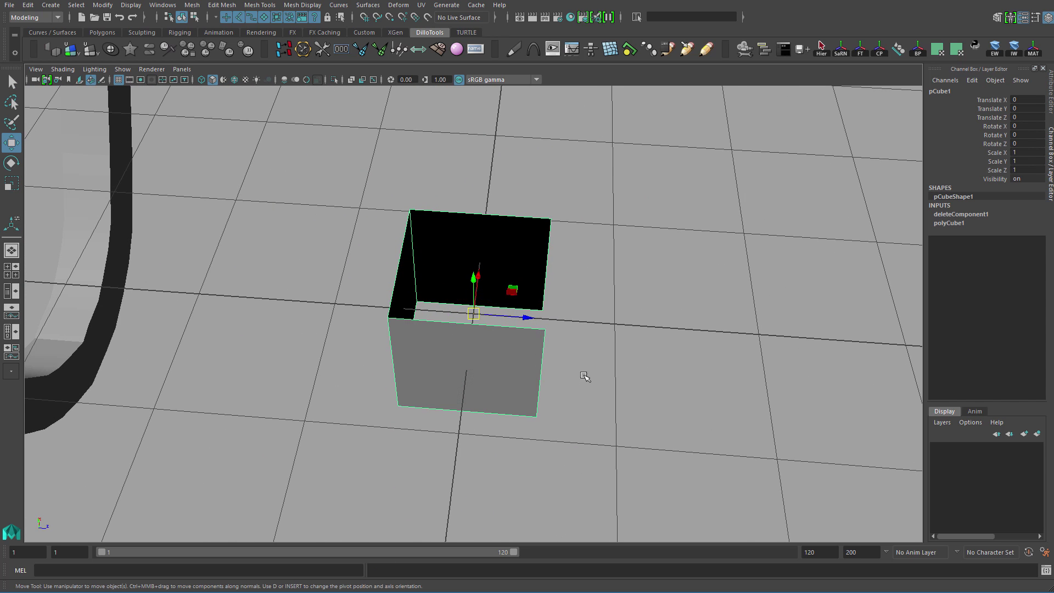
pyautogui.keyDown('alt'); pyautogui.moveTo(584, 377); pyautogui.dragTo(526, 374); pyautogui.keyUp('alt')
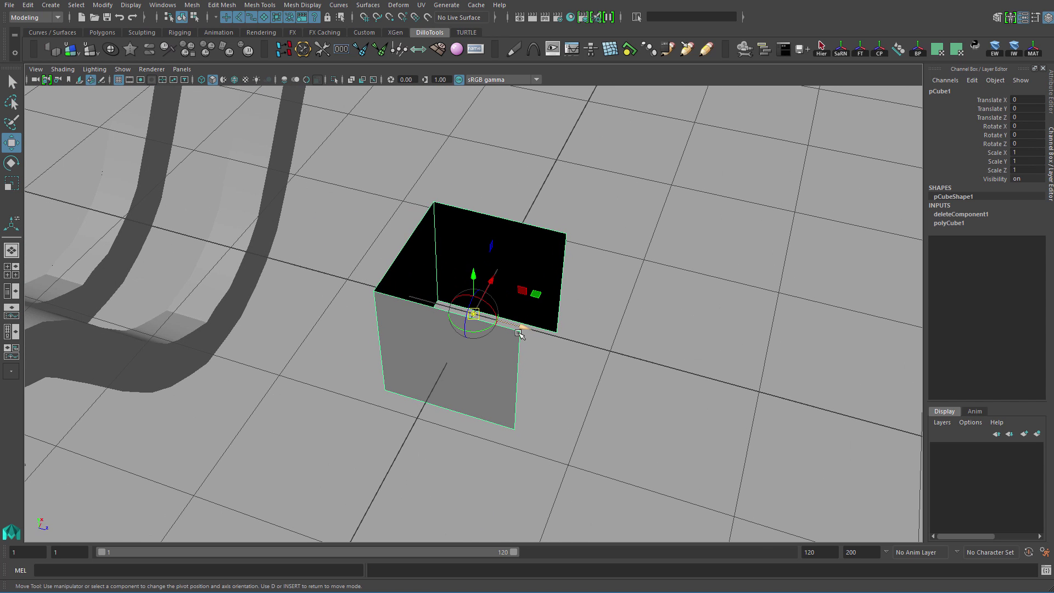
pyautogui.click(520, 364)
pyautogui.press('d')
pyautogui.keyDown('alt'); pyautogui.moveTo(532, 428); pyautogui.dragTo(551, 404); pyautogui.keyUp('alt')
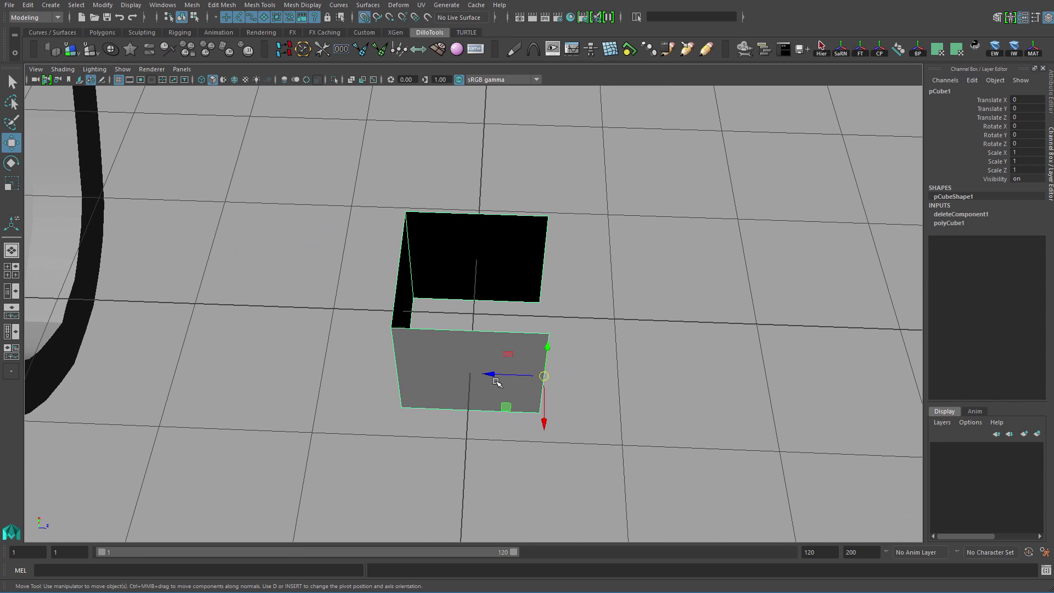
pyautogui.moveTo(496, 377); pyautogui.dragTo(444, 378)
pyautogui.moveTo(590, 346)
pyautogui.keyDown('alt'); pyautogui.mouseDown()
pyautogui.moveTo(504, 282)
pyautogui.moveTo(582, 330)
pyautogui.mouseUp(); pyautogui.keyUp('alt')
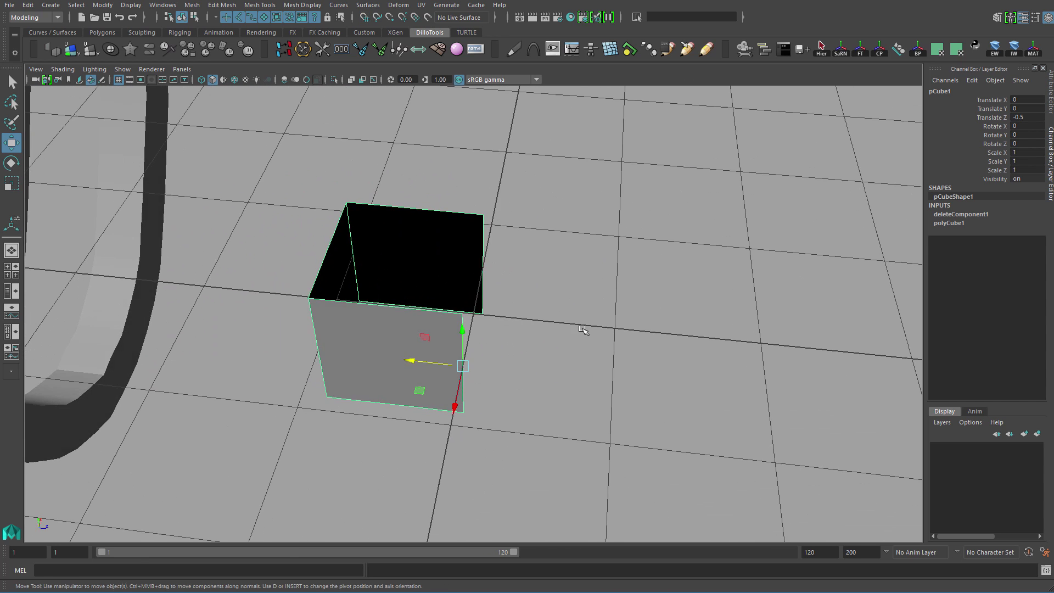
# Mirror the open cube across its object Z axis with the direction set to +.
pyautogui.keyDown('shift'); pyautogui.moveTo(595, 257); pyautogui.dragTo(591, 381, button='right'); pyautogui.keyUp('shift')
pyautogui.keyDown('alt'); pyautogui.moveTo(587, 373); pyautogui.dragTo(565, 352); pyautogui.keyUp('alt')
pyautogui.click(709, 308)
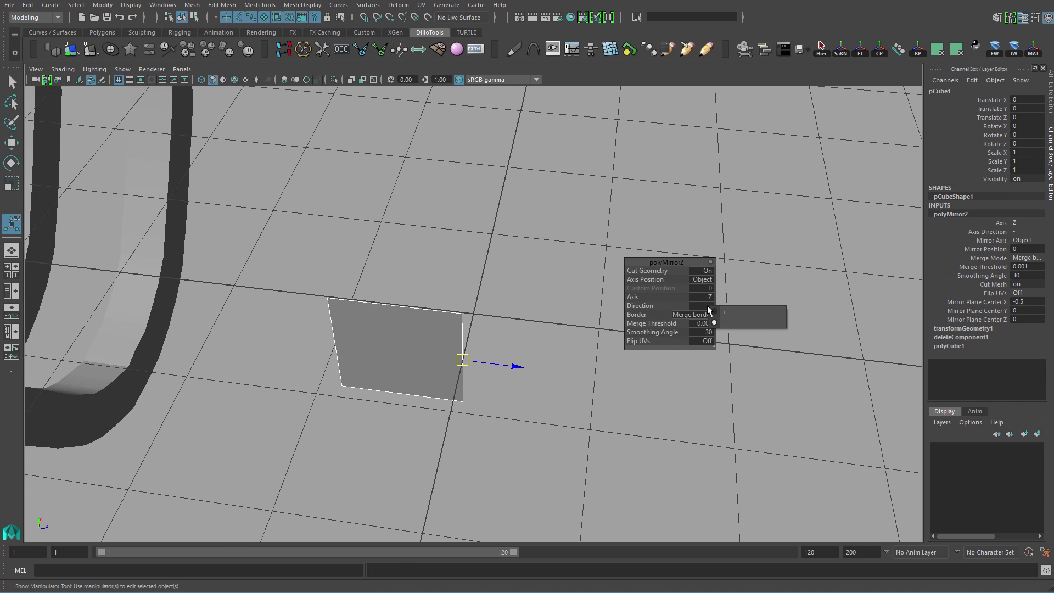
pyautogui.click(725, 311)
# Try merge thresholds of 2, 1 and 100 on the cube's mirror.
pyautogui.keyDown('alt'); pyautogui.moveTo(520, 359); pyautogui.dragTo(535, 367); pyautogui.keyUp('alt')
pyautogui.keyDown('alt'); pyautogui.moveTo(535, 367); pyautogui.dragTo(565, 384, button='right'); pyautogui.keyUp('alt')
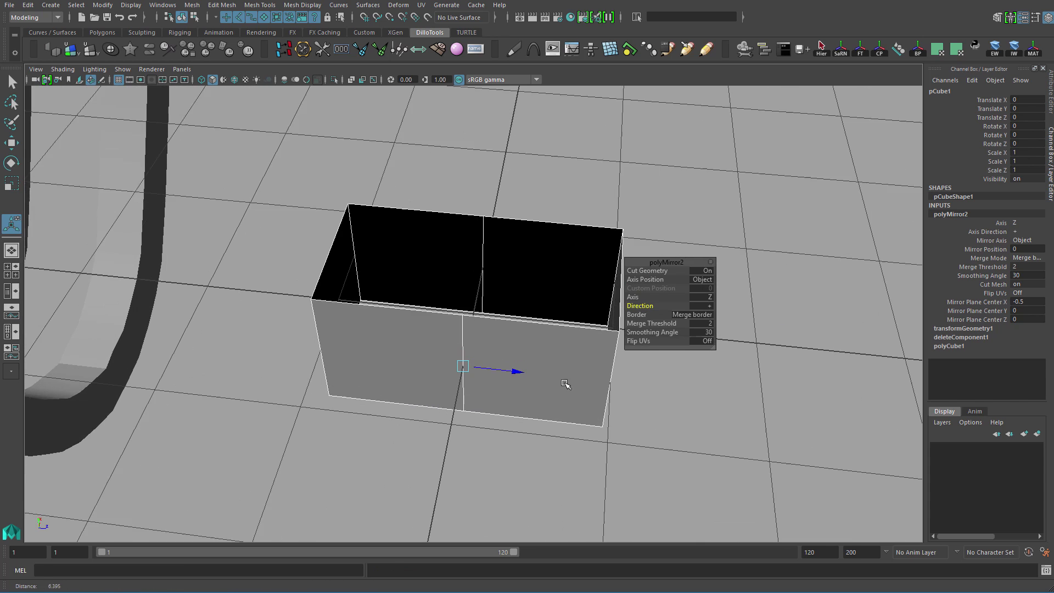
pyautogui.keyDown('alt'); pyautogui.moveTo(566, 385); pyautogui.dragTo(564, 378); pyautogui.keyUp('alt')
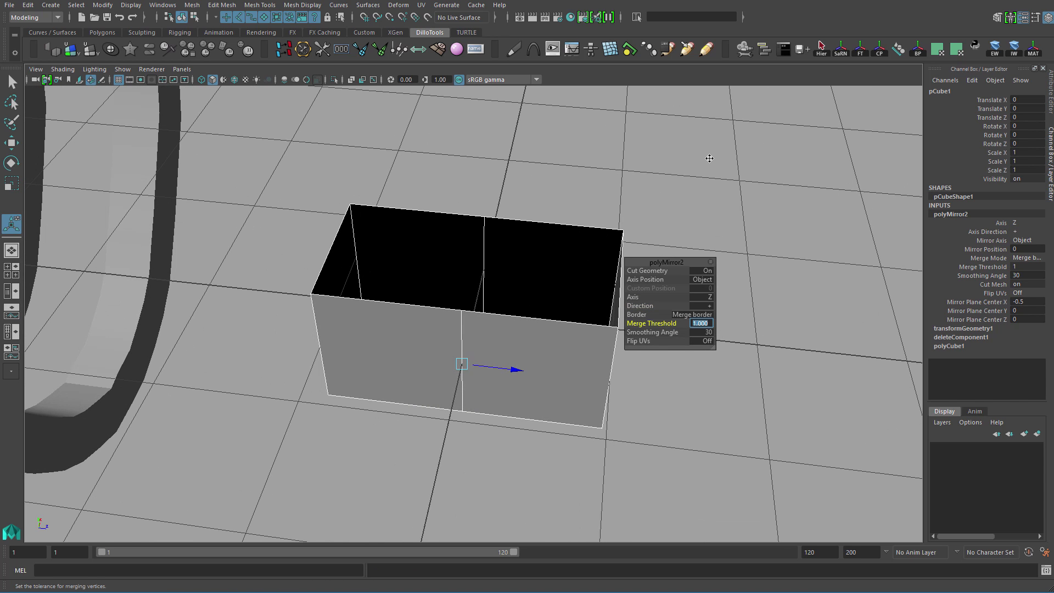
pyautogui.press('Return')
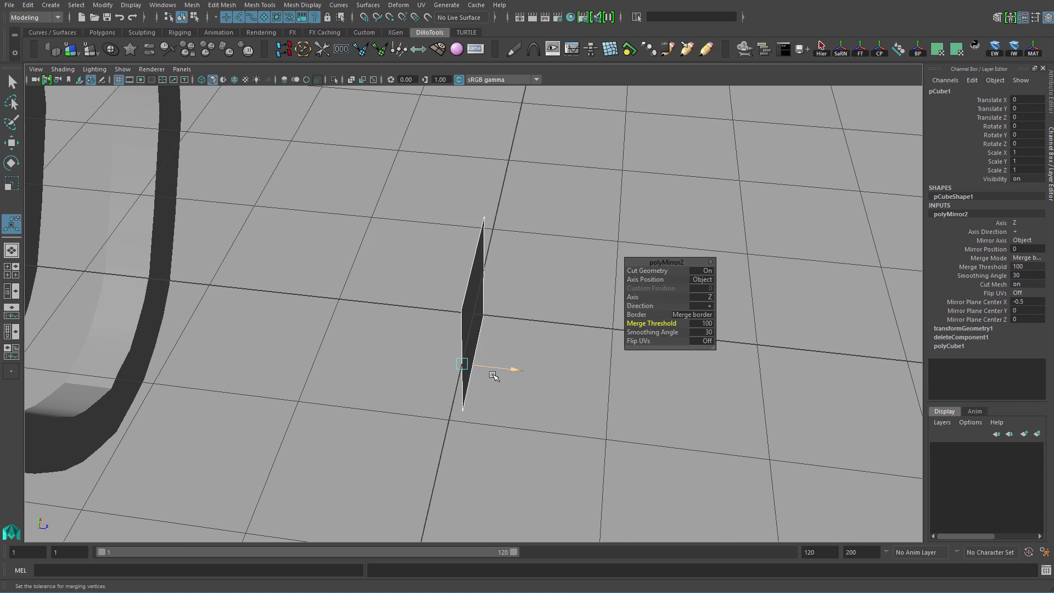
pyautogui.keyDown('alt'); pyautogui.moveTo(495, 376); pyautogui.dragTo(499, 243); pyautogui.keyUp('alt')
pyautogui.keyDown('alt'); pyautogui.moveTo(473, 298); pyautogui.dragTo(584, 308); pyautogui.keyUp('alt')
# Undo the last merge threshold change, set the threshold to 0.3 and leave the mirror manipulator for the Select tool.
pyautogui.hotkey('ctrl', 'z')
pyautogui.keyDown('alt'); pyautogui.moveTo(571, 380); pyautogui.dragTo(538, 370); pyautogui.keyUp('alt')
pyautogui.keyDown('alt'); pyautogui.moveTo(539, 370); pyautogui.dragTo(510, 357, button='middle'); pyautogui.keyUp('alt')
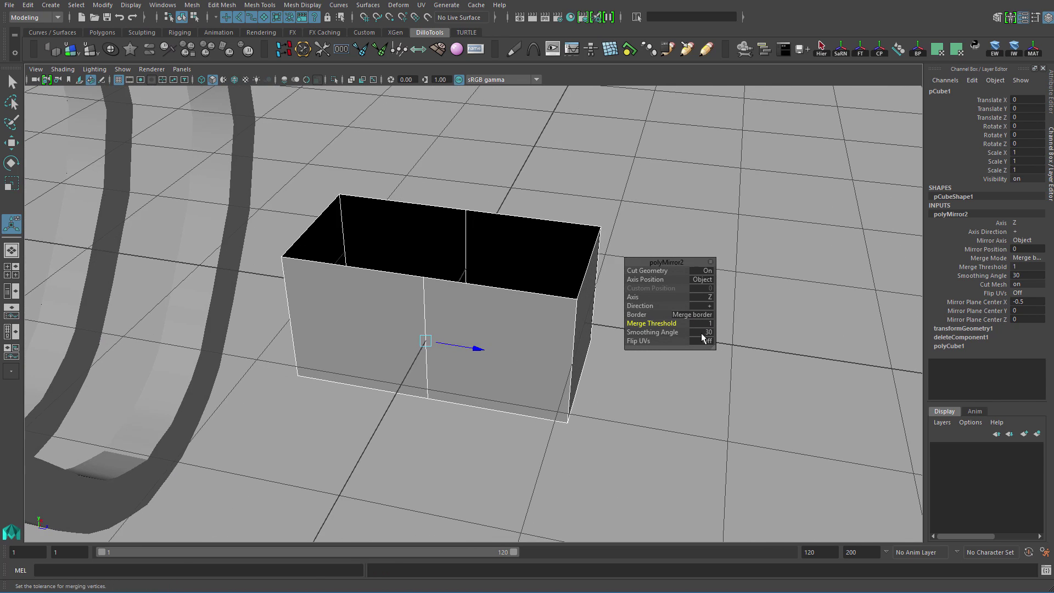
pyautogui.keyDown('alt'); pyautogui.moveTo(520, 316); pyautogui.dragTo(514, 309); pyautogui.keyUp('alt')
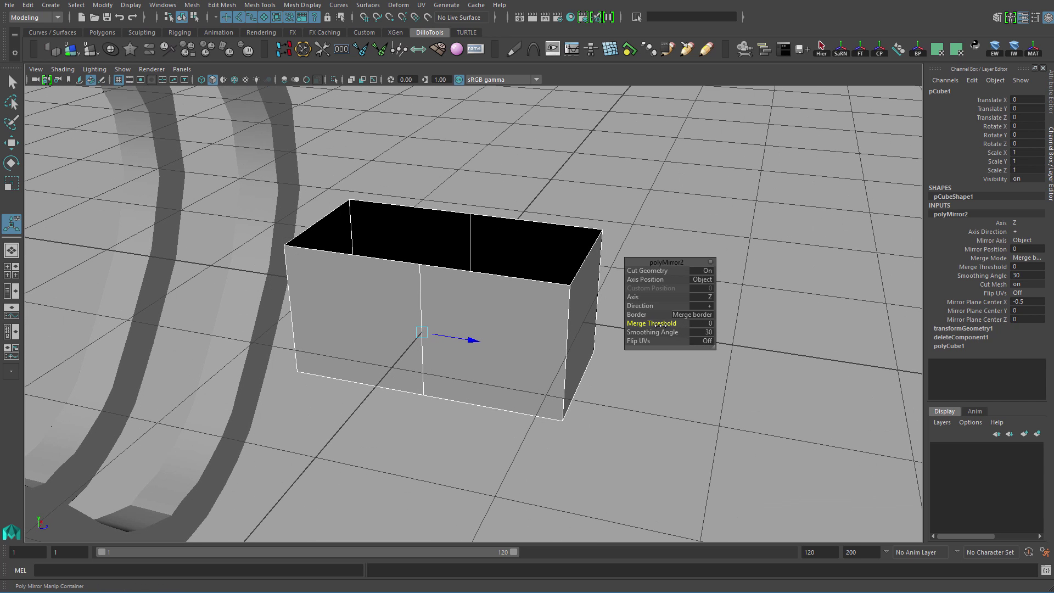
pyautogui.keyDown('alt'); pyautogui.moveTo(501, 352); pyautogui.dragTo(480, 352, button='right'); pyautogui.keyUp('alt')
pyautogui.press('q')
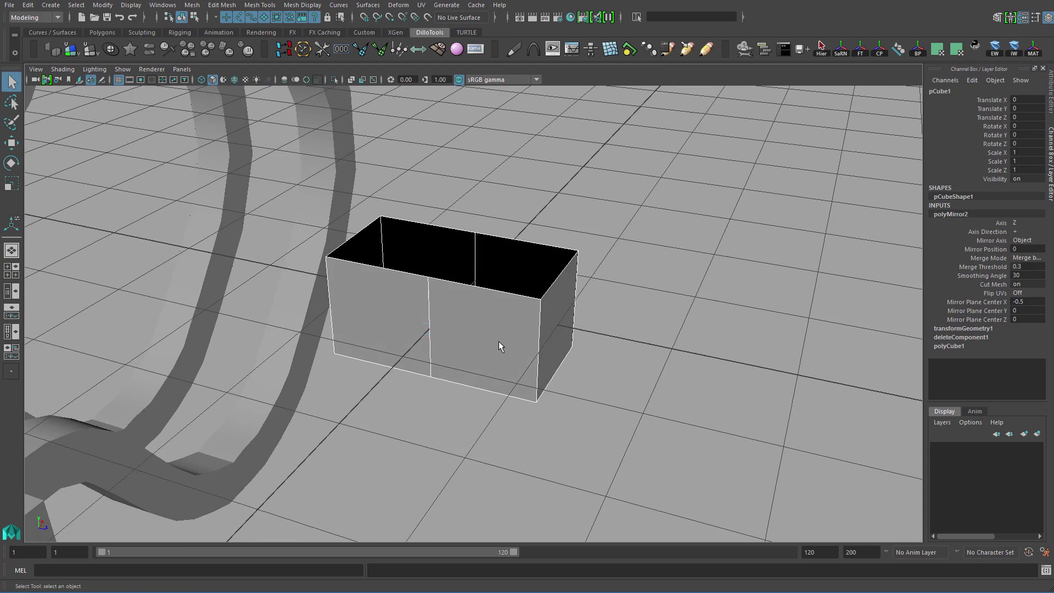
# Examine the mirrored box and the Mirror options for cut geometry, axis, merging and UVs, and close the dialog without mirroring.
pyautogui.click(679, 214)
pyautogui.click(491, 297)
pyautogui.keyDown('alt'); pyautogui.moveTo(488, 294); pyautogui.dragTo(379, 258, button='right'); pyautogui.keyUp('alt')
pyautogui.keyDown('alt'); pyautogui.moveTo(490, 328); pyautogui.dragTo(532, 374, button='middle'); pyautogui.keyUp('alt')
pyautogui.keyDown('alt'); pyautogui.moveTo(532, 373); pyautogui.dragTo(714, 505, button='right'); pyautogui.keyUp('alt')
pyautogui.keyDown('alt'); pyautogui.moveTo(689, 516); pyautogui.dragTo(605, 362, button='middle'); pyautogui.keyUp('alt')
pyautogui.keyDown('alt'); pyautogui.moveTo(605, 363); pyautogui.dragTo(629, 376); pyautogui.keyUp('alt')
pyautogui.keyDown('alt'); pyautogui.moveTo(621, 250); pyautogui.dragTo(628, 322, button='right'); pyautogui.keyUp('alt')
pyautogui.keyDown('alt'); pyautogui.moveTo(629, 322); pyautogui.dragTo(651, 318); pyautogui.keyUp('alt')
pyautogui.keyDown('alt'); pyautogui.moveTo(582, 280); pyautogui.dragTo(639, 338, button='right'); pyautogui.keyUp('alt')
pyautogui.keyDown('alt'); pyautogui.moveTo(654, 281); pyautogui.dragTo(600, 273, button='middle'); pyautogui.keyUp('alt')
pyautogui.keyDown('shift'); pyautogui.moveTo(600, 271); pyautogui.dragTo(603, 291, button='right'); pyautogui.keyUp('shift')
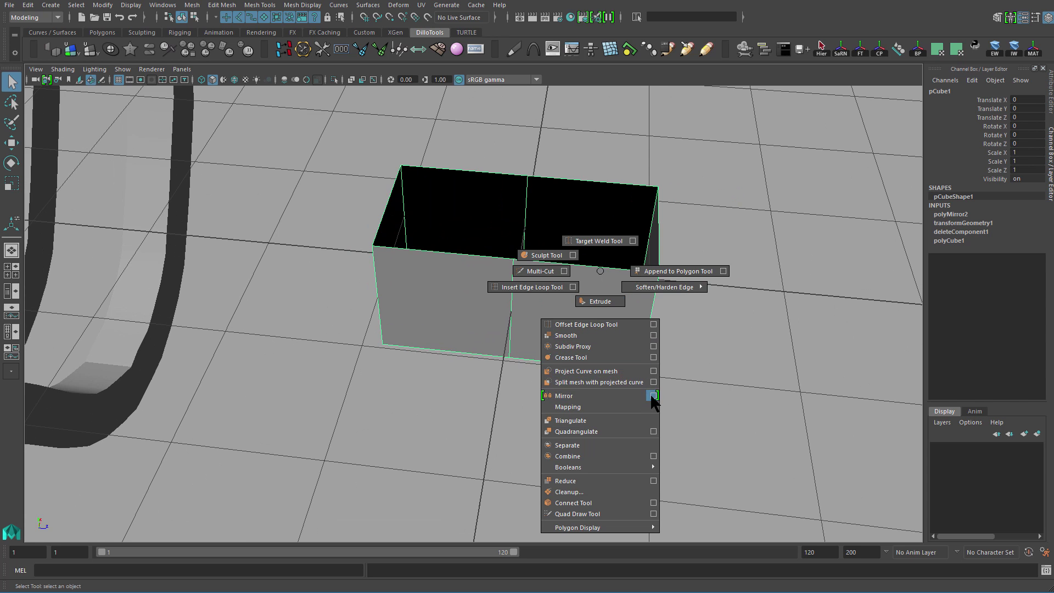
pyautogui.keyDown('shift'); pyautogui.moveTo(653, 398); pyautogui.dragTo(653, 396, button='right'); pyautogui.keyUp('shift')
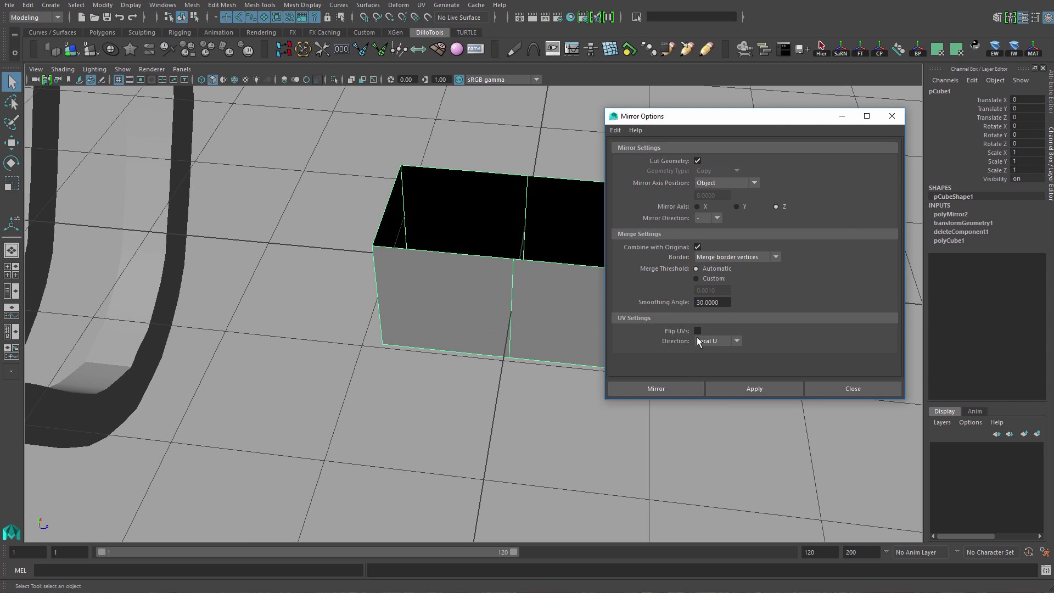
pyautogui.click(894, 118)
# Select the mirrored box at the origin and delete it.
pyautogui.moveTo(731, 203); pyautogui.dragTo(603, 336)
pyautogui.moveTo(734, 223); pyautogui.dragTo(630, 366)
pyautogui.press('Delete')
# Select the arch mesh and set its Translate Z to 0.
pyautogui.keyDown('alt'); pyautogui.moveTo(631, 366); pyautogui.dragTo(511, 329, button='right'); pyautogui.keyUp('alt')
pyautogui.keyDown('alt'); pyautogui.moveTo(511, 329); pyautogui.dragTo(425, 313); pyautogui.keyUp('alt')
pyautogui.moveTo(511, 192); pyautogui.dragTo(483, 330)
pyautogui.keyDown('alt'); pyautogui.moveTo(483, 329); pyautogui.dragTo(579, 352, button='right'); pyautogui.keyUp('alt')
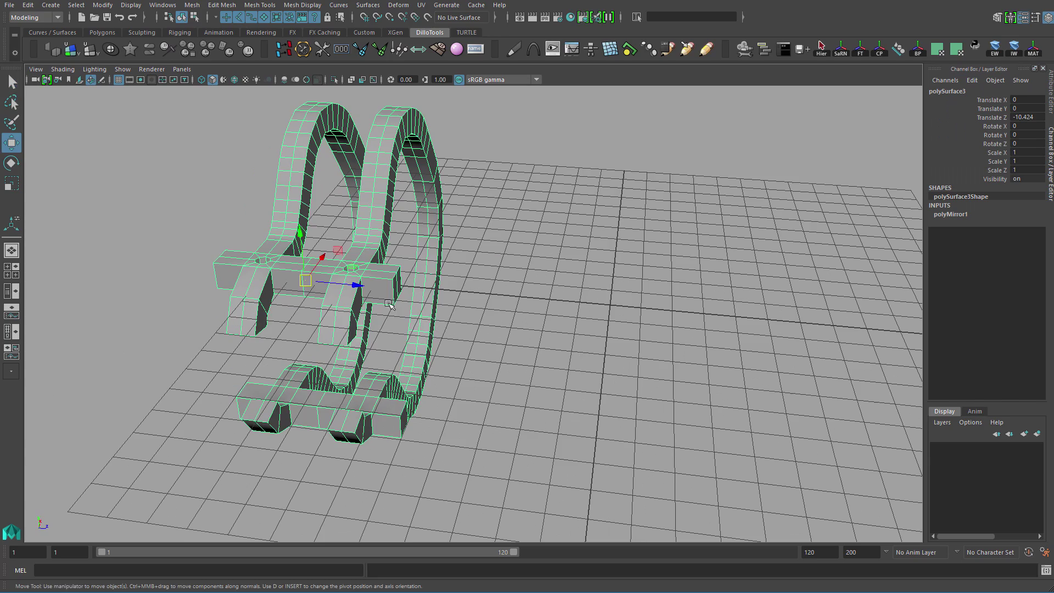
pyautogui.moveTo(357, 284); pyautogui.dragTo(556, 303)
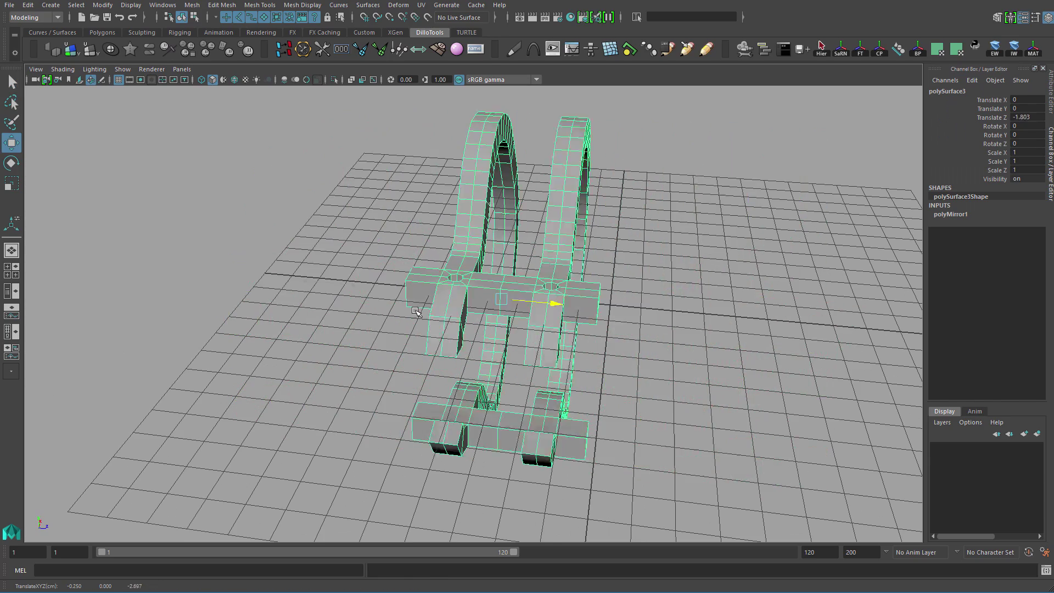
pyautogui.hotkey('ctrl', 'z')
pyautogui.keyDown('alt'); pyautogui.moveTo(415, 312); pyautogui.dragTo(424, 350); pyautogui.keyUp('alt')
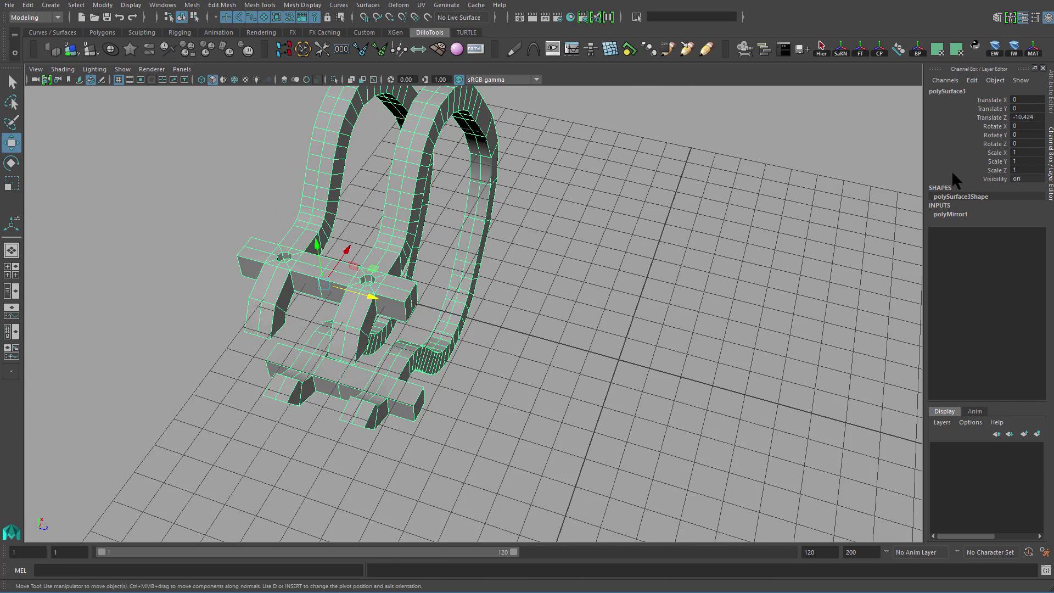
pyautogui.write('0')
pyautogui.press('Return')
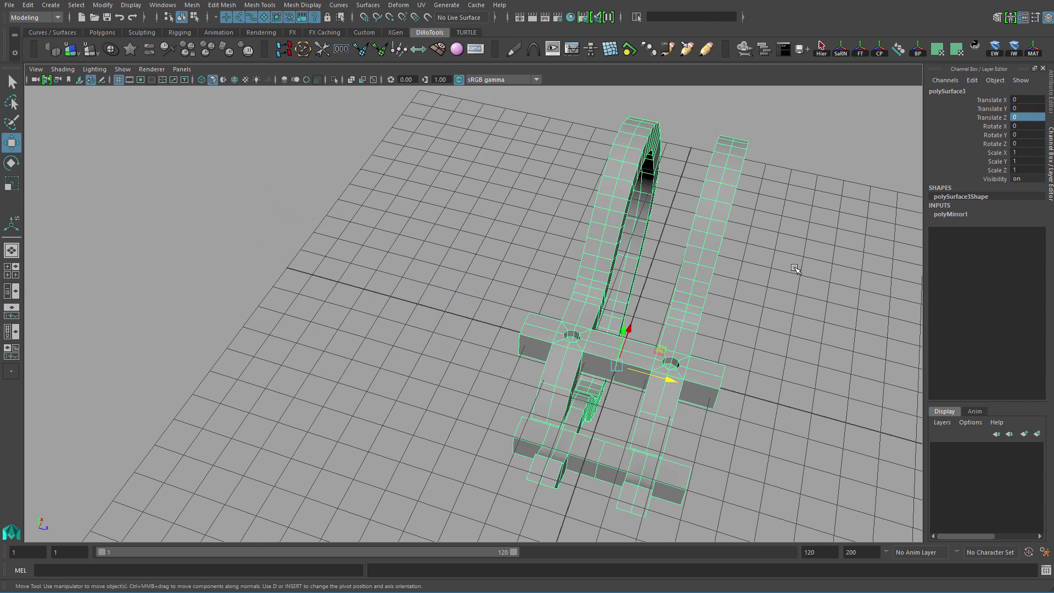
# Select a two-by-two patch of faces on the outer surface of each of the two arches.
pyautogui.click(792, 254)
pyautogui.click(733, 292)
pyautogui.keyDown('alt'); pyautogui.moveTo(733, 292); pyautogui.dragTo(643, 273); pyautogui.keyUp('alt')
pyautogui.keyDown('shift'); pyautogui.rightClick(642, 273); pyautogui.keyUp('shift')
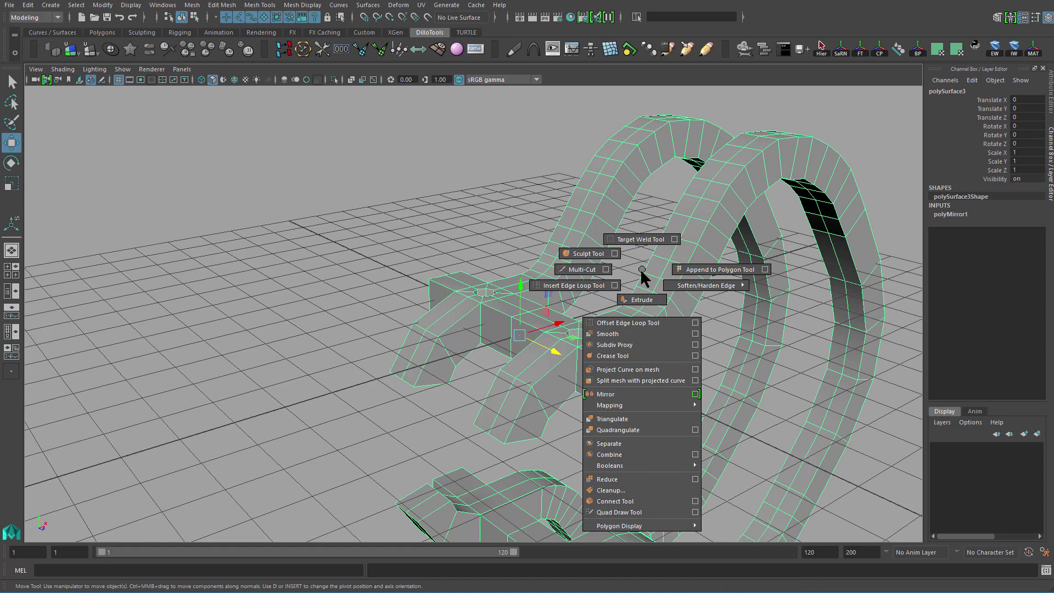
pyautogui.keyDown('alt'); pyautogui.moveTo(643, 273); pyautogui.dragTo(608, 332); pyautogui.keyUp('alt')
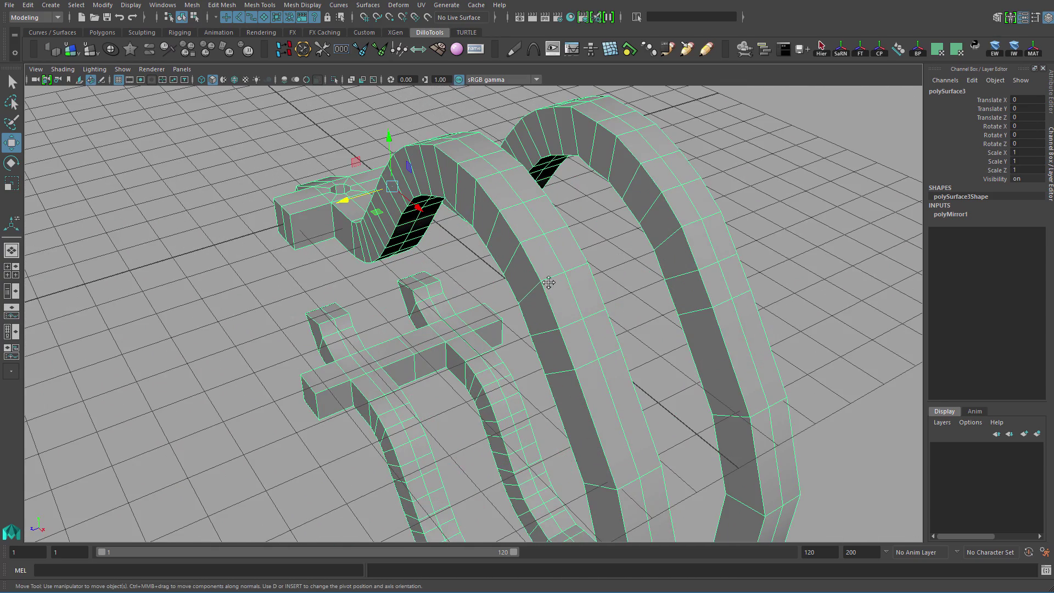
pyautogui.scroll(2, 586, 300)
pyautogui.click(561, 258)
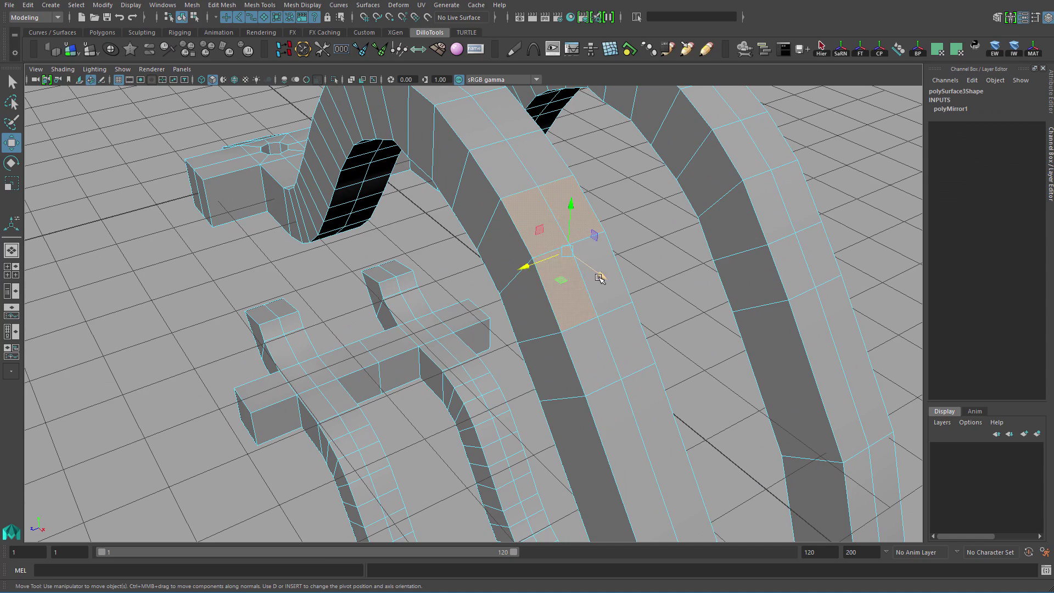
pyautogui.press('q')
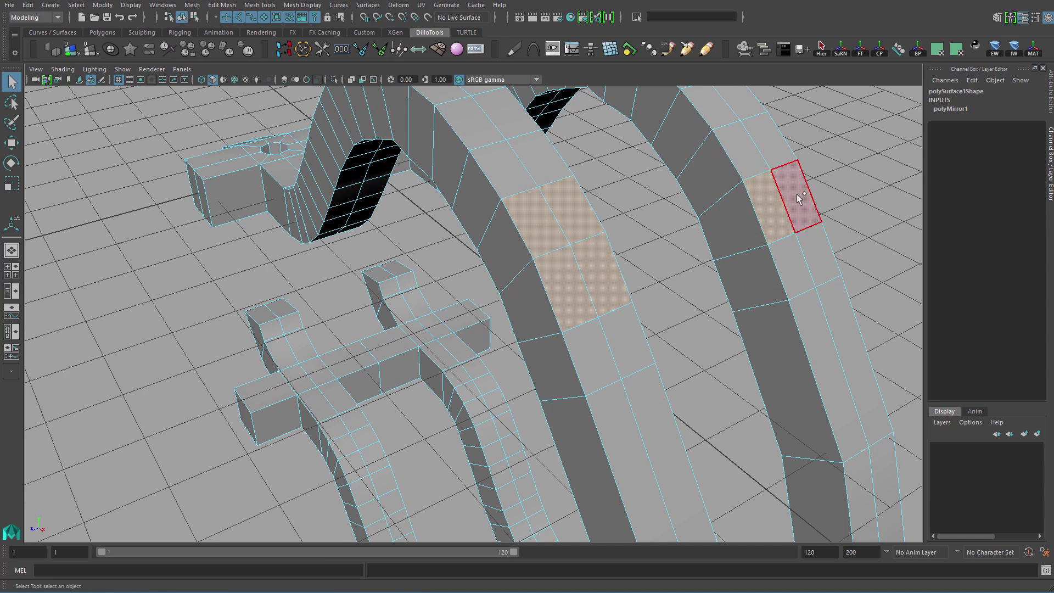
pyautogui.keyDown('alt'); pyautogui.moveTo(661, 231); pyautogui.dragTo(610, 281); pyautogui.keyUp('alt')
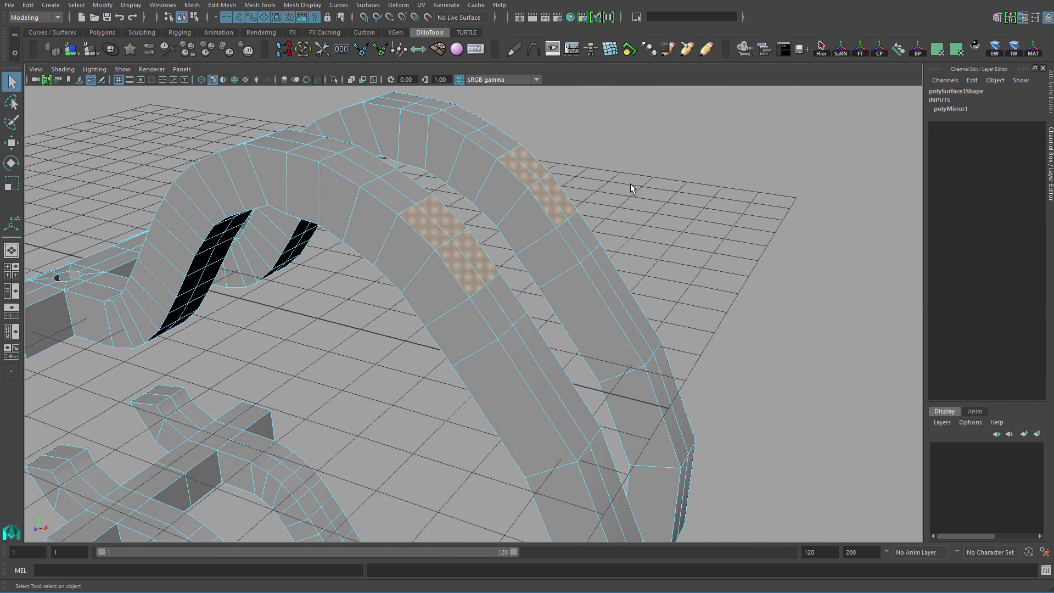
# Extract the selected face patches with a Local Translate Z of 1.002 and pick the detached pieces in object mode.
pyautogui.keyDown('shift'); pyautogui.moveTo(629, 180); pyautogui.dragTo(634, 227, button='right'); pyautogui.keyUp('shift')
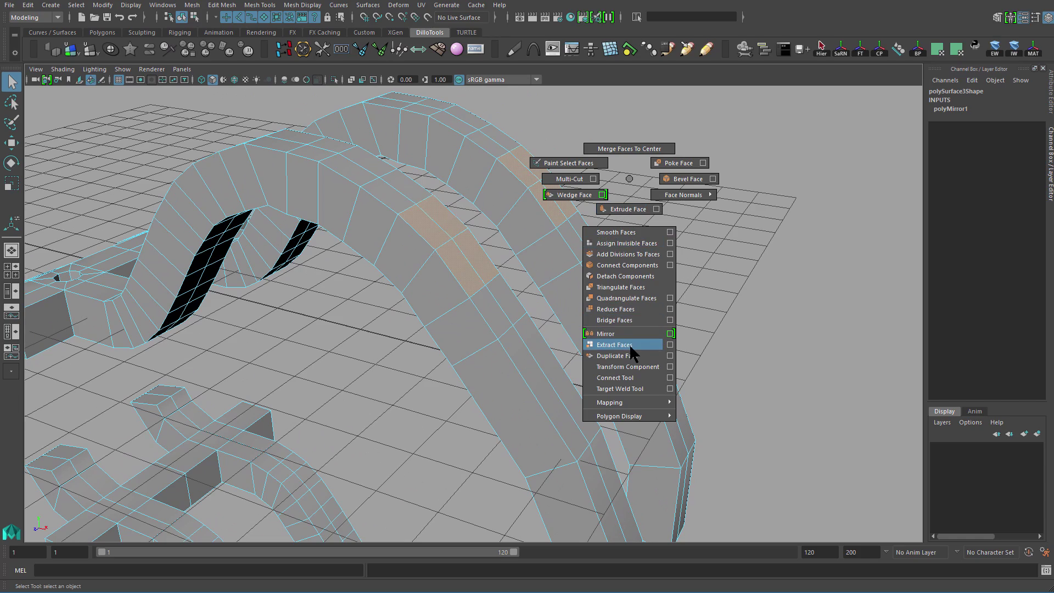
pyautogui.keyDown('shift'); pyautogui.moveTo(627, 343); pyautogui.dragTo(628, 343, button='right'); pyautogui.keyUp('shift')
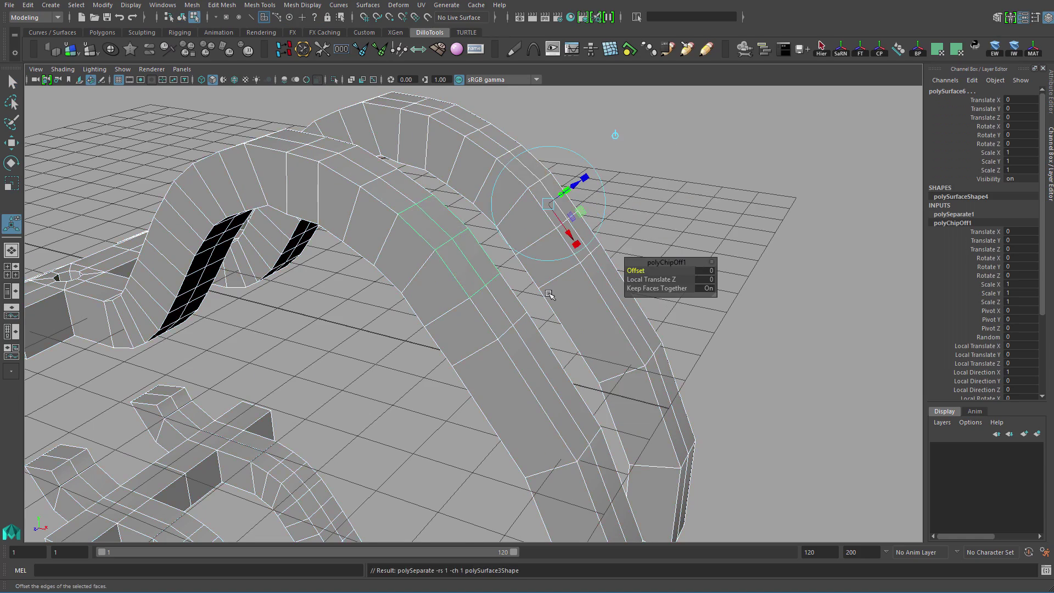
pyautogui.keyDown('alt'); pyautogui.moveTo(628, 344); pyautogui.dragTo(503, 250); pyautogui.keyUp('alt')
pyautogui.press('q')
pyautogui.press('F11')
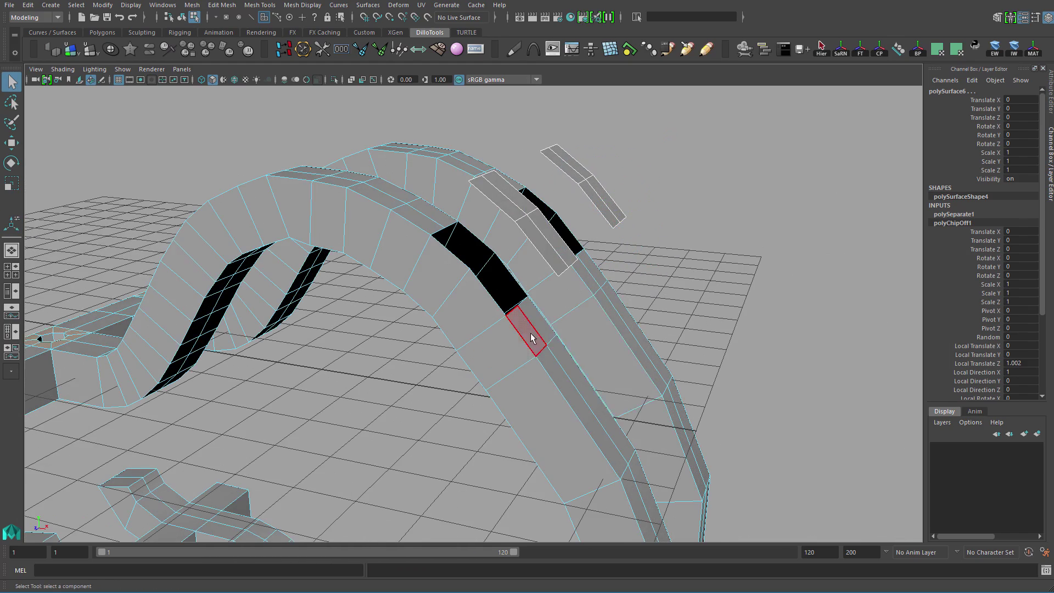
pyautogui.press('F8')
pyautogui.click(604, 312)
pyautogui.keyDown('shift'); pyautogui.click(563, 264); pyautogui.keyUp('shift')
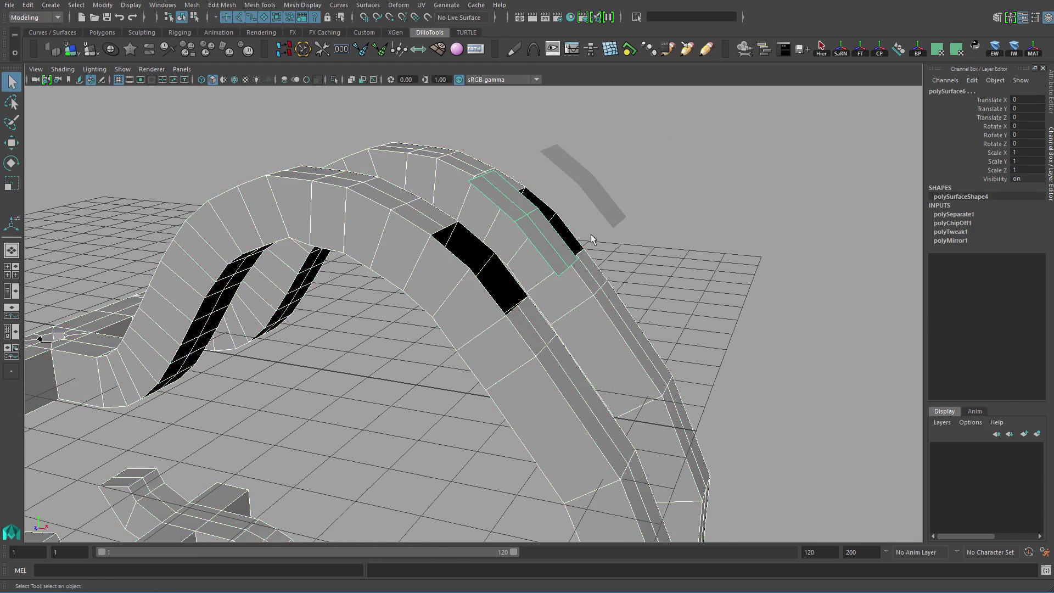
# Undo the face extraction back to the selected patches on both arches.
pyautogui.hotkey('ctrl', 'z')
pyautogui.hotkey('ctrl', 'z')
pyautogui.hotkey('ctrl', 'z')
pyautogui.hotkey('ctrl', 'z')
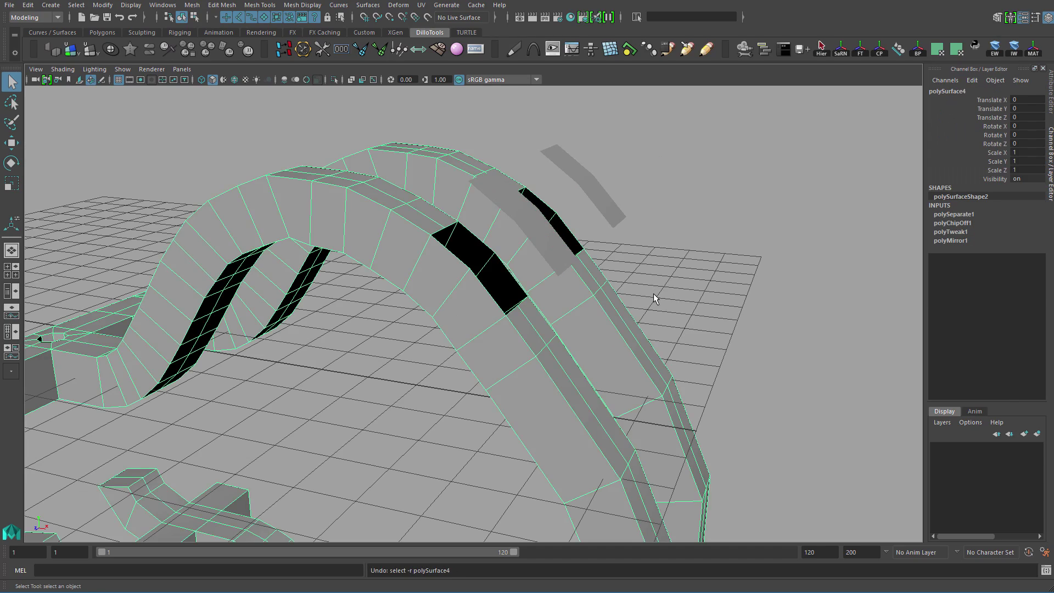
pyautogui.hotkey('ctrl', 'z')
pyautogui.hotkey('ctrl', 'z')
# Duplicate the selected face patches with a Local Translate Z of 0.209 and return to object mode with nothing selected.
pyautogui.keyDown('alt'); pyautogui.moveTo(609, 311); pyautogui.dragTo(555, 352); pyautogui.keyUp('alt')
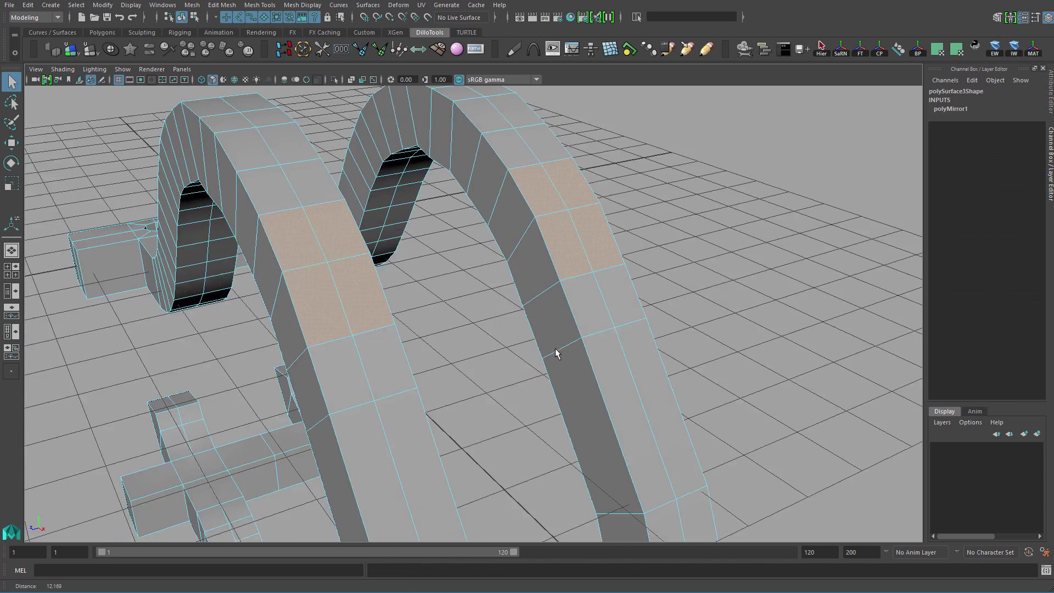
pyautogui.keyDown('alt'); pyautogui.moveTo(555, 351); pyautogui.dragTo(536, 321, button='middle'); pyautogui.keyUp('alt')
pyautogui.keyDown('alt'); pyautogui.moveTo(536, 322); pyautogui.dragTo(638, 245); pyautogui.keyUp('alt')
pyautogui.keyDown('shift'); pyautogui.rightClick(640, 221); pyautogui.keyUp('shift')
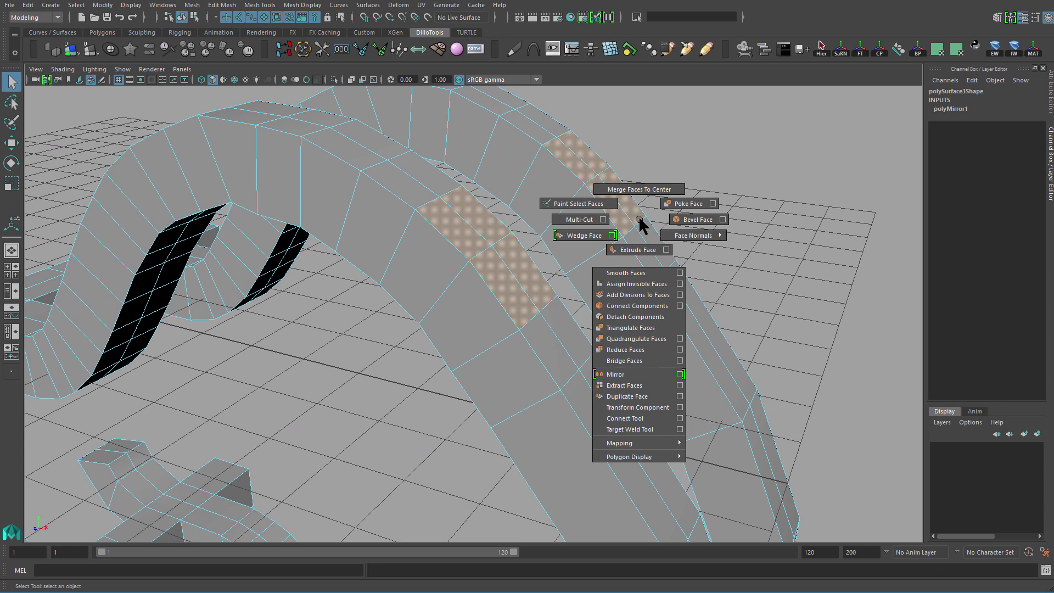
pyautogui.click(623, 397)
pyautogui.keyDown('alt'); pyautogui.moveTo(505, 291); pyautogui.dragTo(607, 189); pyautogui.keyUp('alt')
pyautogui.press('q')
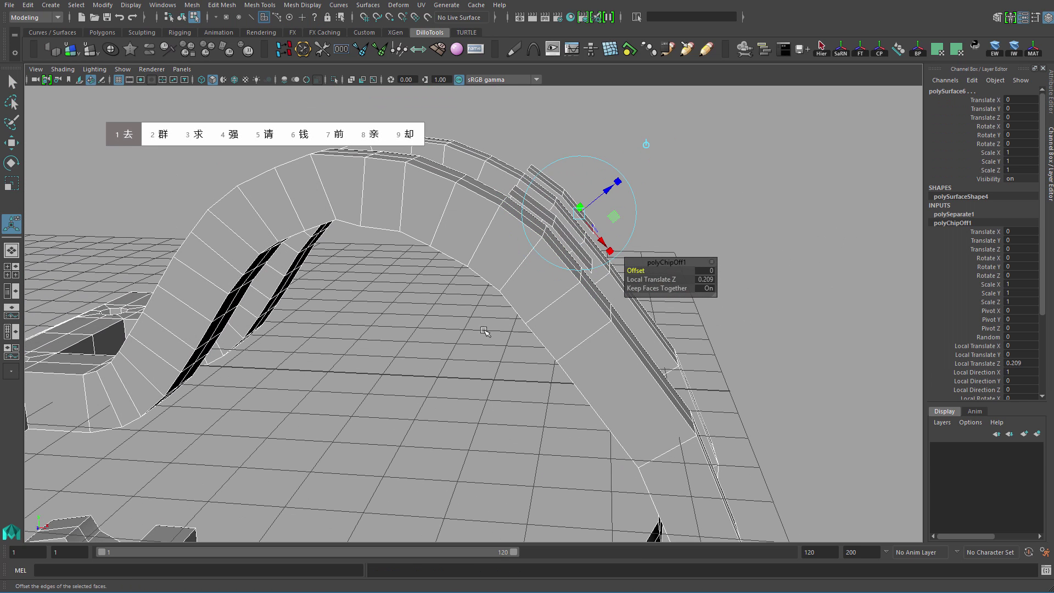
pyautogui.press('F8')
pyautogui.click(712, 238)
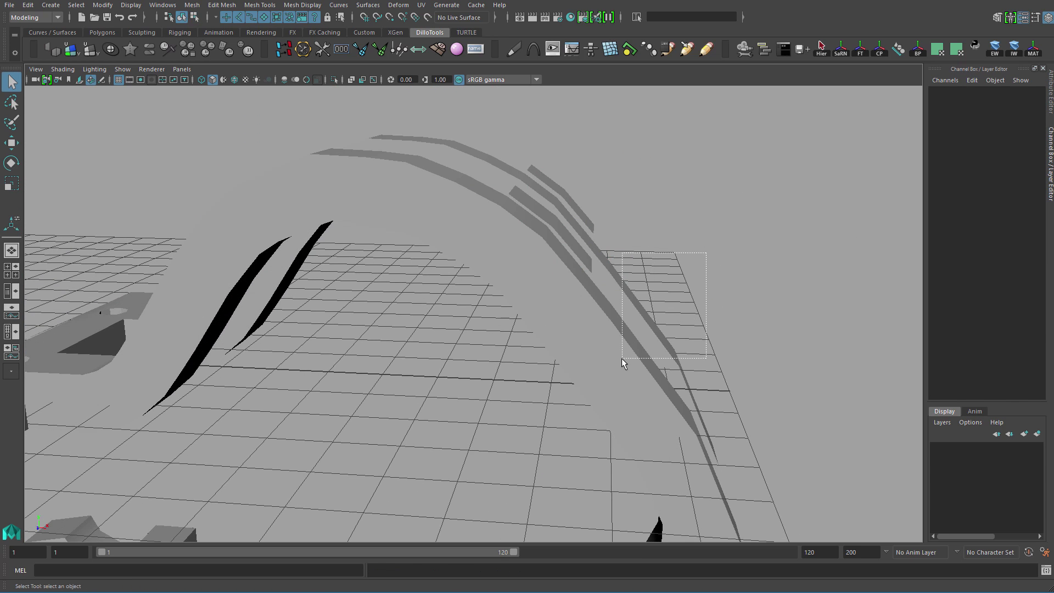
pyautogui.moveTo(621, 358); pyautogui.dragTo(622, 358)
pyautogui.press('w')
pyautogui.keyDown('alt'); pyautogui.moveTo(622, 358); pyautogui.dragTo(566, 248); pyautogui.keyUp('alt')
pyautogui.hotkey('ctrl', 'z')
pyautogui.press('q')
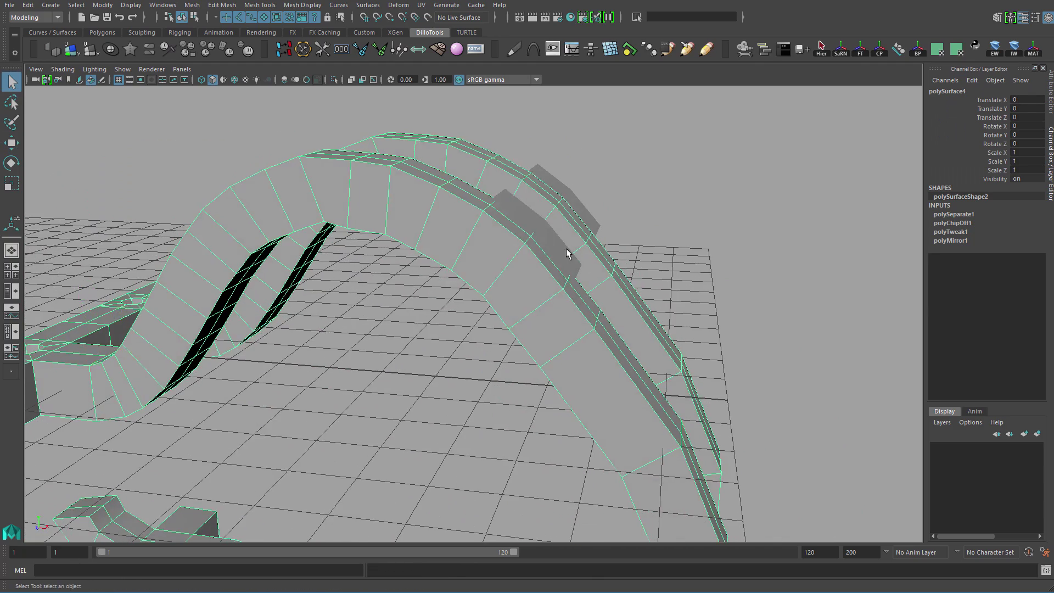
# Extrude the duplicated face patches on both arches to give them thickness, and return to object mode.
pyautogui.click(566, 249)
pyautogui.keyDown('shift'); pyautogui.click(591, 222); pyautogui.keyUp('shift')
pyautogui.moveTo(647, 273)
pyautogui.keyDown('alt'); pyautogui.mouseDown()
pyautogui.moveTo(523, 269)
pyautogui.moveTo(629, 264)
pyautogui.mouseUp(); pyautogui.keyUp('alt')
pyautogui.keyDown('shift'); pyautogui.moveTo(715, 236); pyautogui.dragTo(715, 262, button='right'); pyautogui.keyUp('shift')
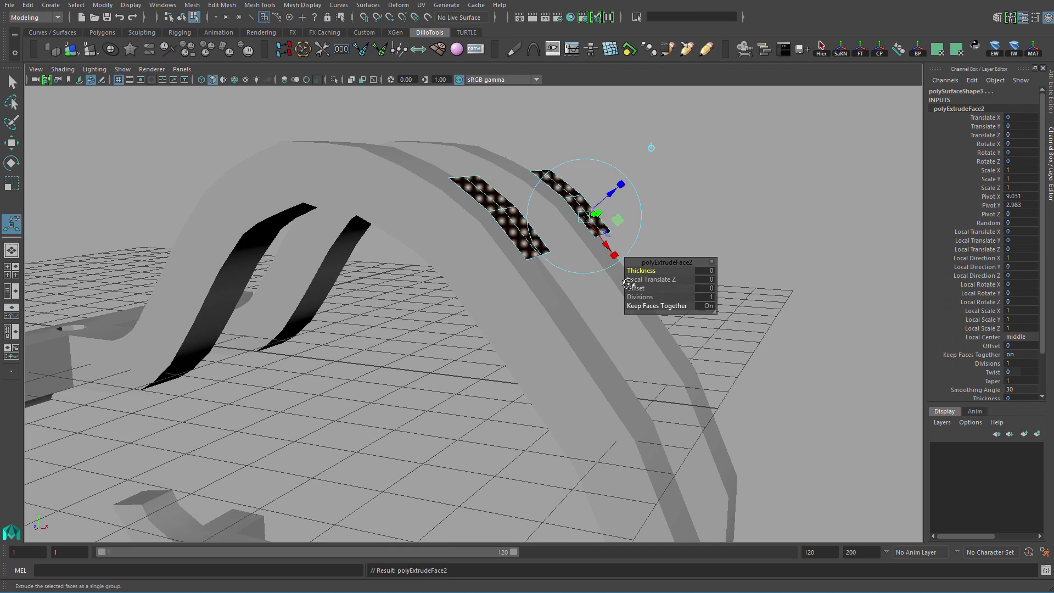
pyautogui.keyDown('alt'); pyautogui.moveTo(629, 283); pyautogui.dragTo(502, 301); pyautogui.keyUp('alt')
pyautogui.press('q')
pyautogui.click(384, 208)
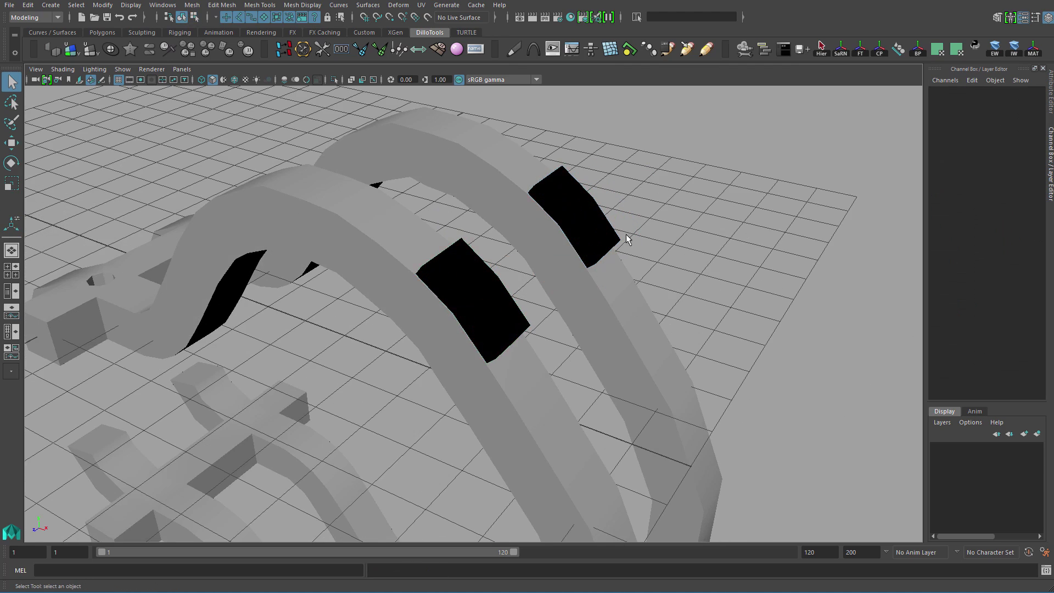
# Select both thickened patches and reverse their normals.
pyautogui.keyDown('alt'); pyautogui.moveTo(384, 209); pyautogui.dragTo(447, 306); pyautogui.keyUp('alt')
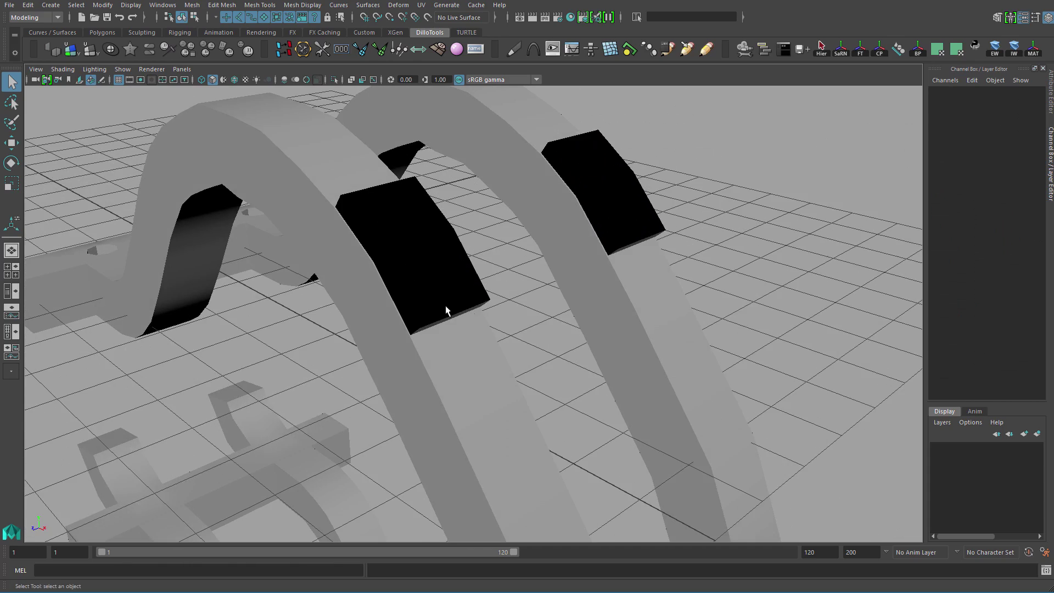
pyautogui.click(447, 306)
pyautogui.keyDown('shift'); pyautogui.click(639, 231); pyautogui.keyUp('shift')
pyautogui.keyDown('alt'); pyautogui.moveTo(639, 231); pyautogui.dragTo(569, 351); pyautogui.keyUp('alt')
pyautogui.keyDown('alt'); pyautogui.moveTo(569, 351); pyautogui.dragTo(545, 327, button='right'); pyautogui.keyUp('alt')
pyautogui.keyDown('alt'); pyautogui.moveTo(545, 327); pyautogui.dragTo(633, 251); pyautogui.keyUp('alt')
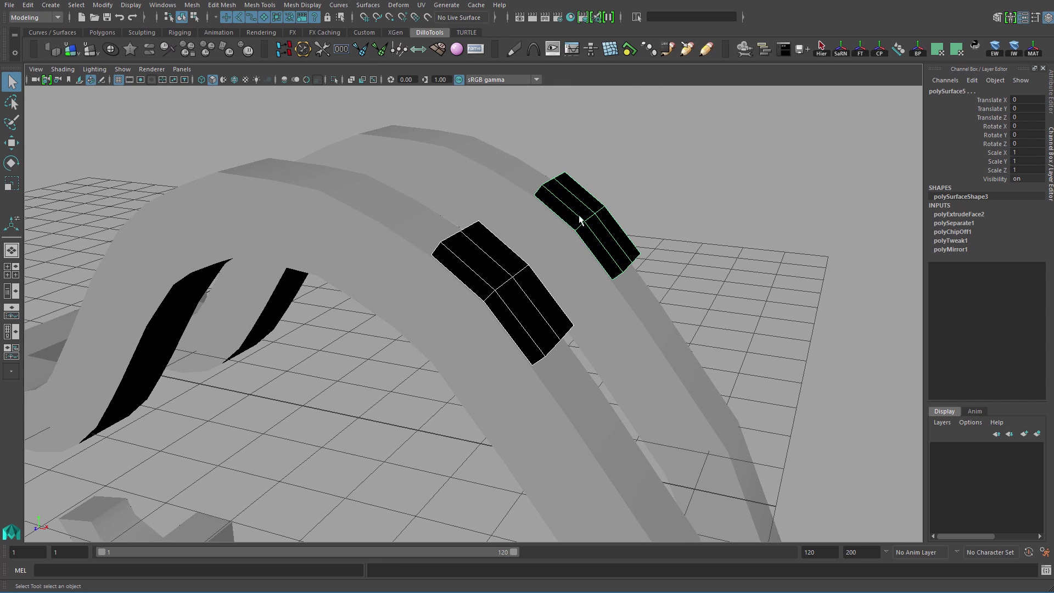
pyautogui.click(55, 18)
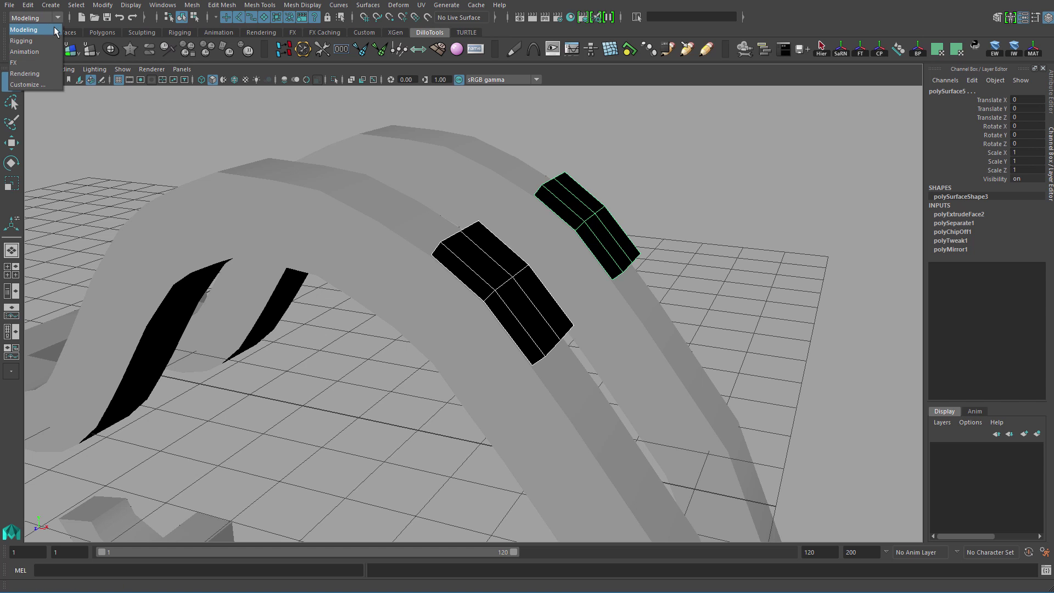
pyautogui.click(55, 31)
pyautogui.click(302, 4)
pyautogui.click(328, 56)
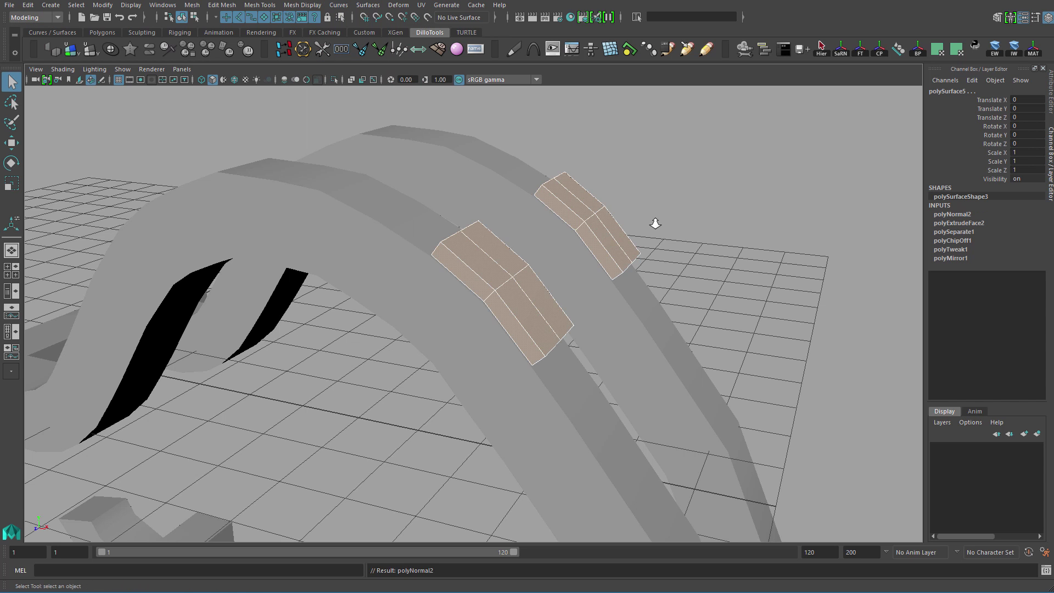
# Select one face of the far patch and flip the patch's normals with Reverse Propagate.
pyautogui.click(617, 237)
pyautogui.keyDown('alt'); pyautogui.moveTo(618, 238); pyautogui.dragTo(677, 303); pyautogui.keyUp('alt')
pyautogui.press('F11')
pyautogui.click(619, 266)
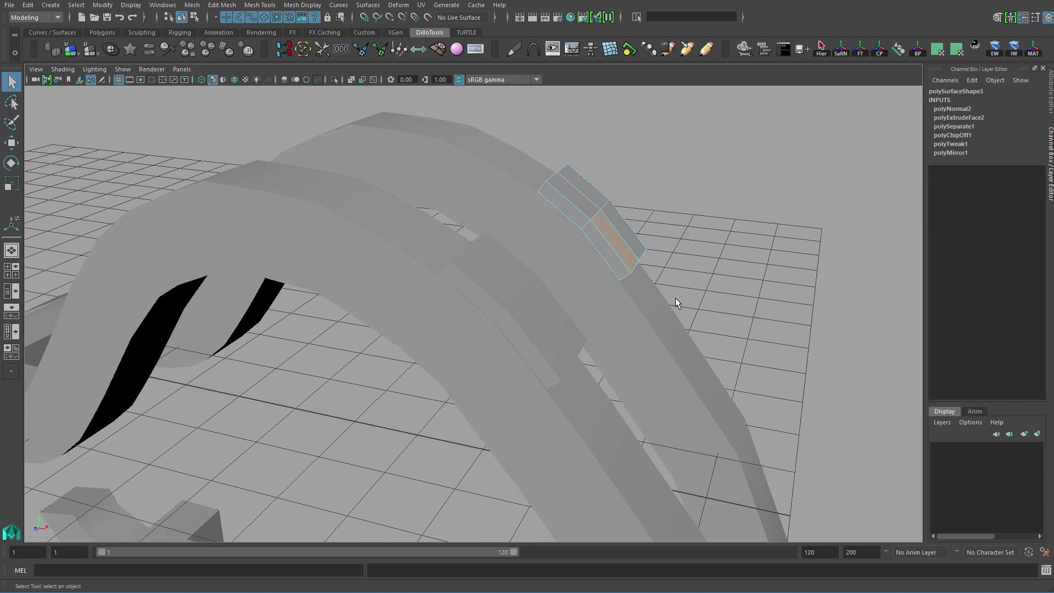
pyautogui.keyDown('shift'); pyautogui.rightClick(623, 250); pyautogui.keyUp('shift')
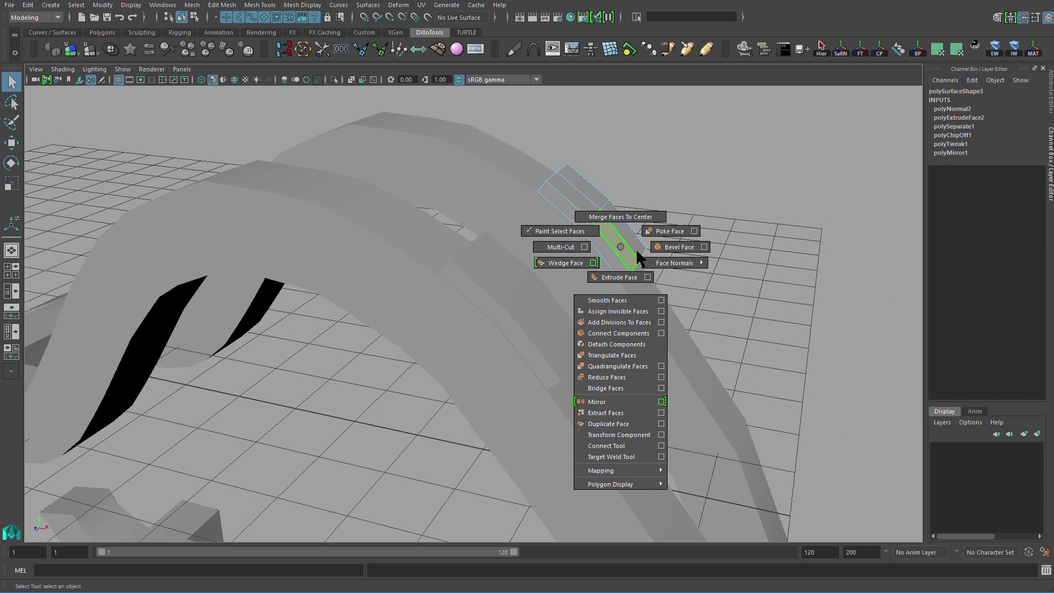
pyautogui.moveTo(671, 271)
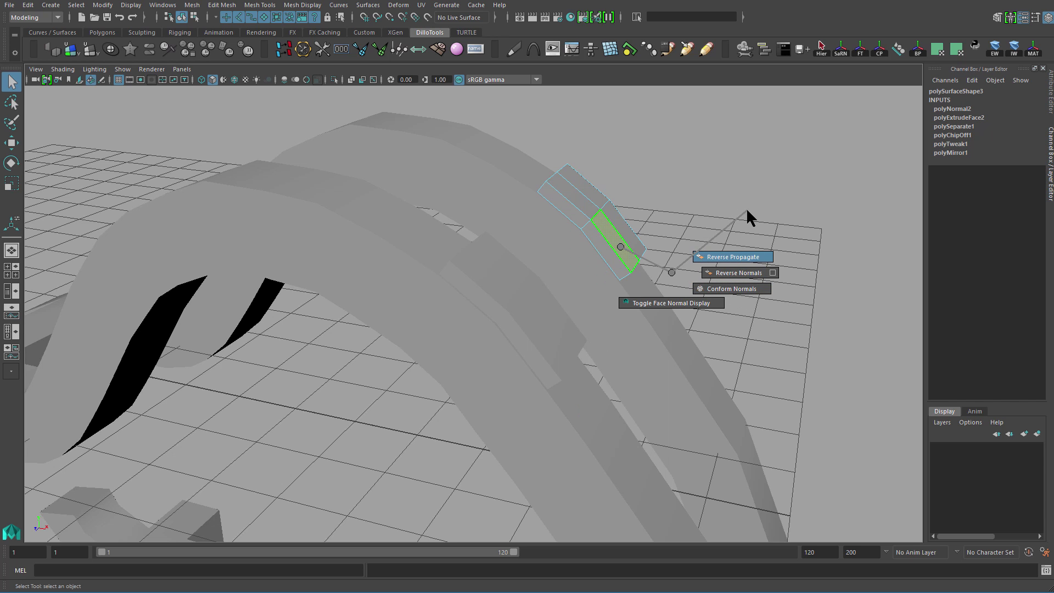
pyautogui.keyDown('shift'); pyautogui.moveTo(747, 211); pyautogui.dragTo(748, 211, button='right'); pyautogui.keyUp('shift')
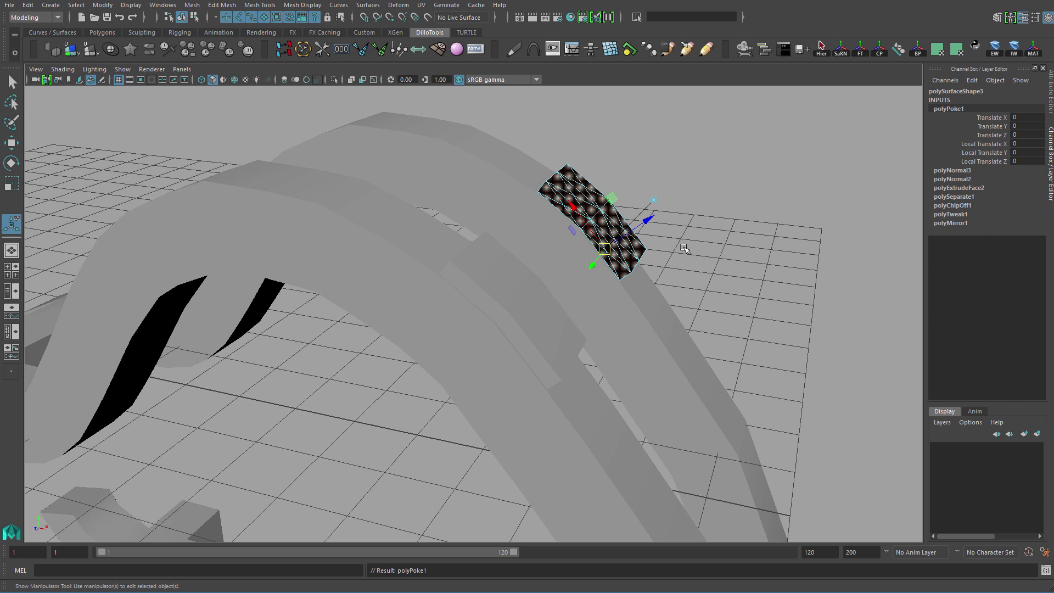
# Undo the Poke Face on the far patch and flip its normals back with Reverse Propagate.
pyautogui.hotkey('ctrl', 'z')
pyautogui.keyDown('shift'); pyautogui.moveTo(684, 235); pyautogui.dragTo(787, 199, button='right'); pyautogui.keyUp('shift')
pyautogui.keyDown('alt'); pyautogui.moveTo(617, 254); pyautogui.dragTo(468, 210); pyautogui.keyUp('alt')
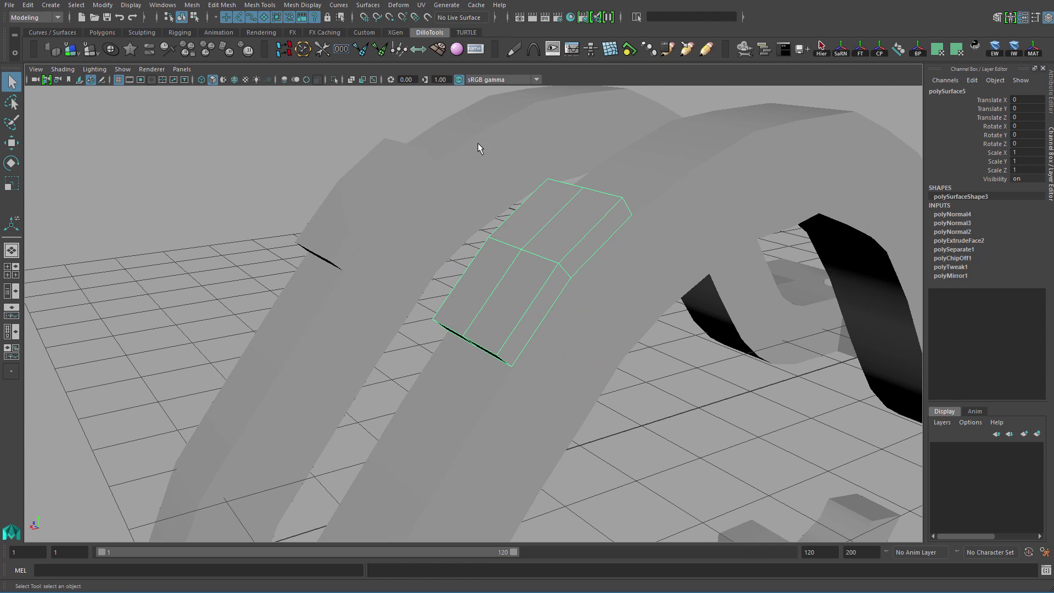
# Select the arch mesh together with the raised patches and delete their construction history.
pyautogui.keyDown('alt'); pyautogui.moveTo(478, 145); pyautogui.dragTo(466, 288); pyautogui.keyUp('alt')
pyautogui.click(632, 249)
pyautogui.moveTo(598, 199); pyautogui.dragTo(546, 271)
pyautogui.keyDown('alt'); pyautogui.moveTo(546, 272); pyautogui.dragTo(468, 250, button='right'); pyautogui.keyUp('alt')
pyautogui.hotkey('alt', 'shift', 'd')
pyautogui.keyDown('alt'); pyautogui.moveTo(467, 251); pyautogui.dragTo(544, 251); pyautogui.keyUp('alt')
pyautogui.click(544, 250)
pyautogui.moveTo(543, 251); pyautogui.dragTo(538, 308)
pyautogui.keyDown('alt'); pyautogui.moveTo(538, 308); pyautogui.dragTo(618, 223, button='right'); pyautogui.keyUp('alt')
pyautogui.keyDown('alt'); pyautogui.moveTo(618, 223); pyautogui.dragTo(659, 181); pyautogui.keyUp('alt')
pyautogui.click(690, 139)
pyautogui.moveTo(690, 139); pyautogui.dragTo(474, 318)
pyautogui.moveTo(627, 163); pyautogui.dragTo(509, 303)
pyautogui.click(605, 187)
pyautogui.keyDown('alt'); pyautogui.moveTo(510, 303); pyautogui.dragTo(577, 315, button='right'); pyautogui.keyUp('alt')
pyautogui.keyDown('alt'); pyautogui.moveTo(576, 310); pyautogui.dragTo(559, 263); pyautogui.keyUp('alt')
pyautogui.click(558, 264)
# Extrude one side face of the near arch, below its raised patch, and move it outward.
pyautogui.moveTo(565, 233); pyautogui.dragTo(678, 169, button='right')
pyautogui.click(678, 170)
pyautogui.moveTo(678, 169); pyautogui.dragTo(500, 271)
pyautogui.moveTo(563, 240); pyautogui.dragTo(565, 268, button='right')
pyautogui.click(568, 269)
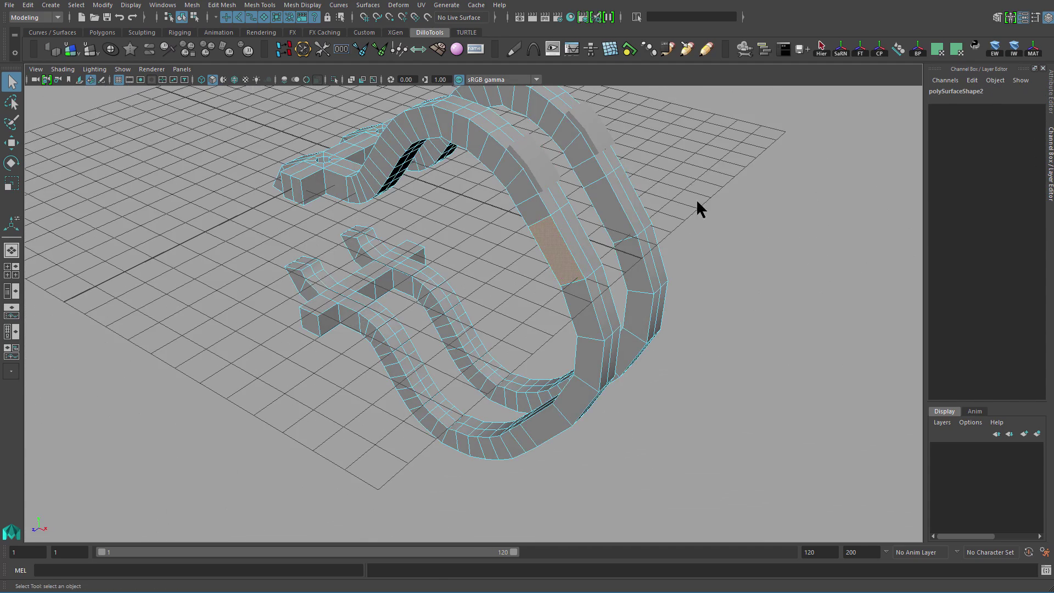
pyautogui.hotkey('ctrl', 'e')
pyautogui.press('w')
pyautogui.keyDown('alt'); pyautogui.moveTo(547, 300); pyautogui.dragTo(494, 329); pyautogui.keyUp('alt')
pyautogui.press('e')
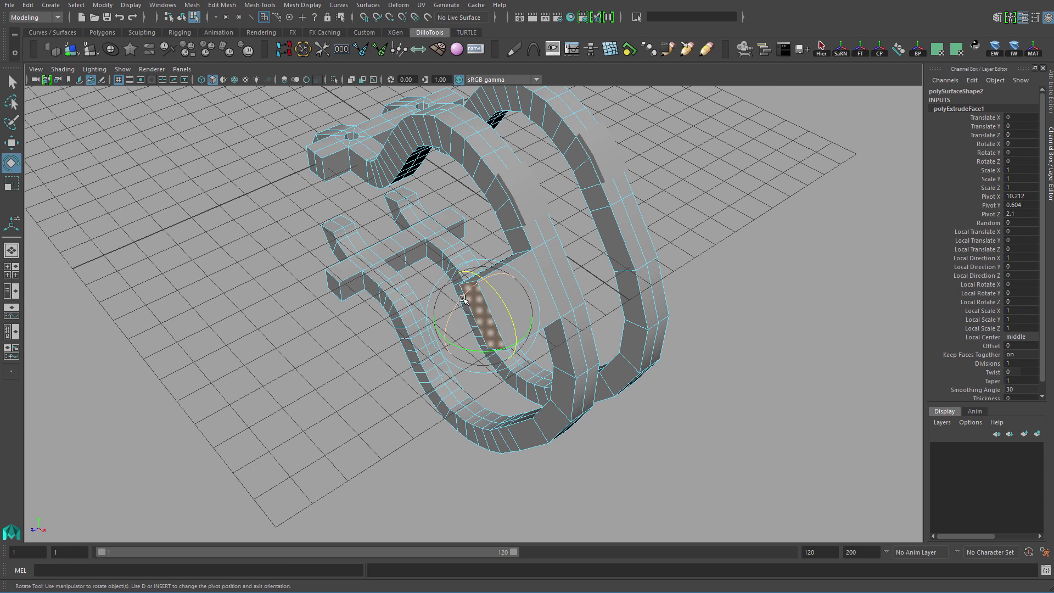
# Extrude the block's end face again, moving and rotating it into an angled second section.
pyautogui.hotkey('ctrl', 'e')
pyautogui.press('w')
pyautogui.moveTo(444, 341); pyautogui.dragTo(396, 368)
pyautogui.press('e')
pyautogui.moveTo(417, 315); pyautogui.dragTo(460, 380)
pyautogui.press('w')
pyautogui.keyDown('alt'); pyautogui.moveTo(460, 381); pyautogui.dragTo(539, 321); pyautogui.keyUp('alt')
# Bevel edges of the extruded block with 2 segments.
pyautogui.press('q')
pyautogui.moveTo(539, 321); pyautogui.dragTo(569, 214, button='right')
pyautogui.click(607, 249)
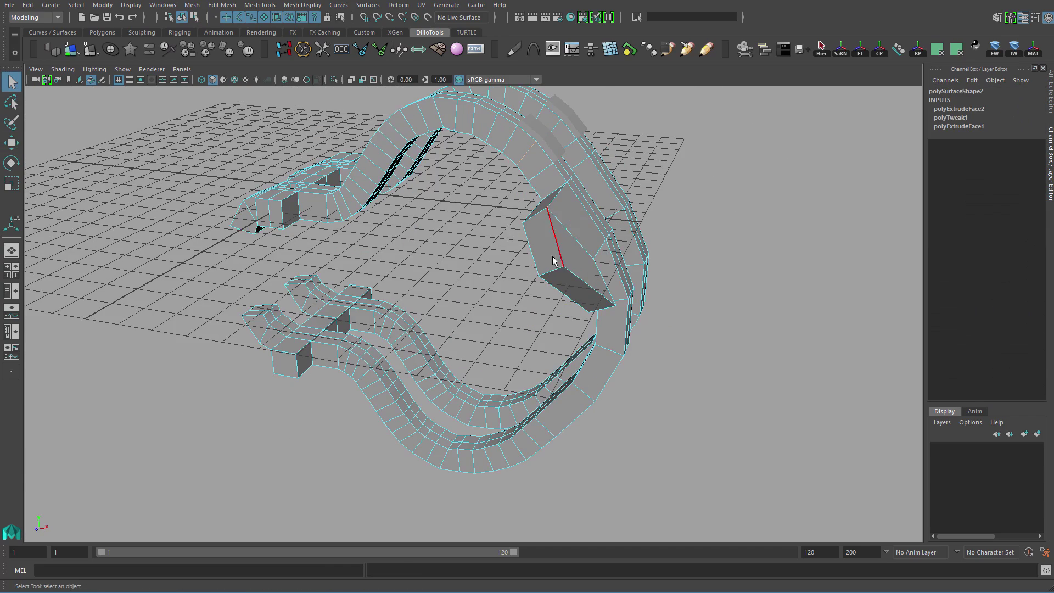
pyautogui.keyDown('shift'); pyautogui.moveTo(638, 294); pyautogui.dragTo(644, 298, button='right'); pyautogui.keyUp('shift')
pyautogui.keyDown('alt'); pyautogui.moveTo(631, 299); pyautogui.dragTo(571, 346); pyautogui.keyUp('alt')
pyautogui.moveTo(647, 279); pyautogui.dragTo(663, 278)
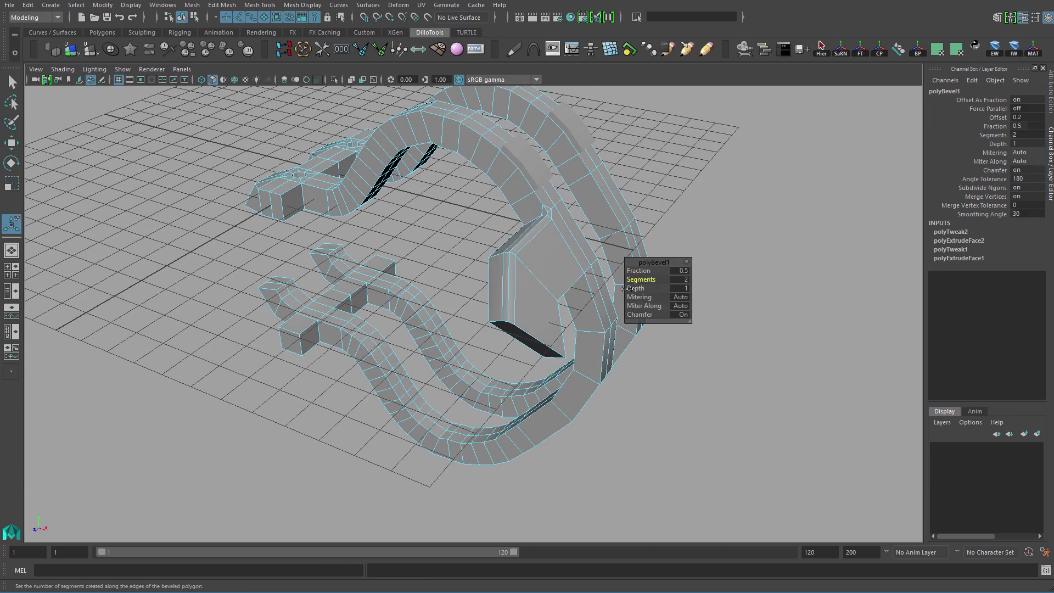
# Return to object mode, delete the arch mesh's construction history and undo that deletion.
pyautogui.press('q')
pyautogui.moveTo(618, 255); pyautogui.dragTo(680, 185, button='right')
pyautogui.click(627, 263)
pyautogui.keyDown('alt'); pyautogui.moveTo(626, 264); pyautogui.dragTo(583, 289); pyautogui.keyUp('alt')
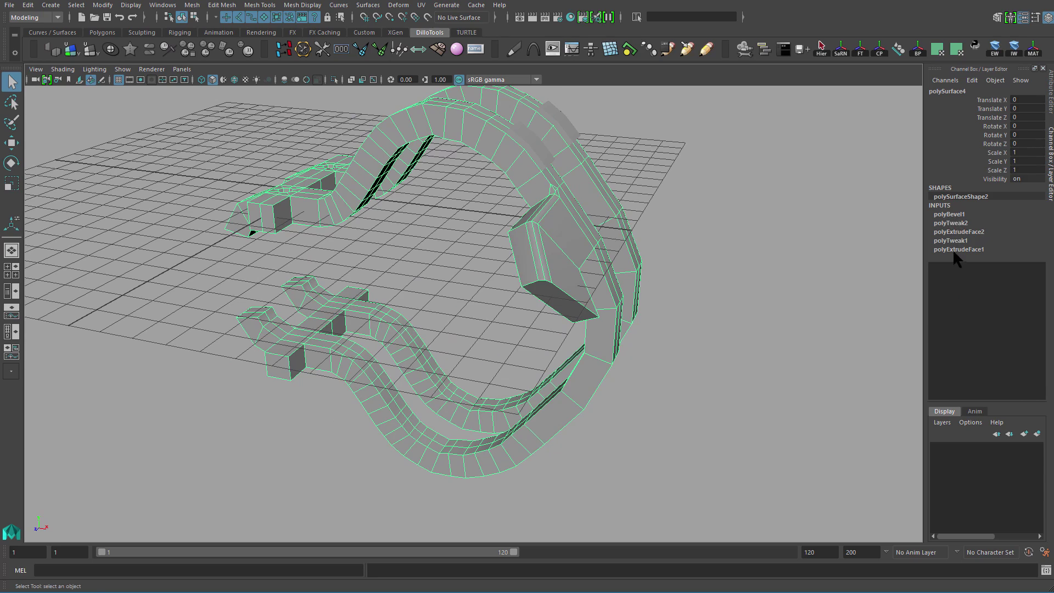
pyautogui.keyDown('alt'); pyautogui.moveTo(763, 297); pyautogui.dragTo(779, 334); pyautogui.keyUp('alt')
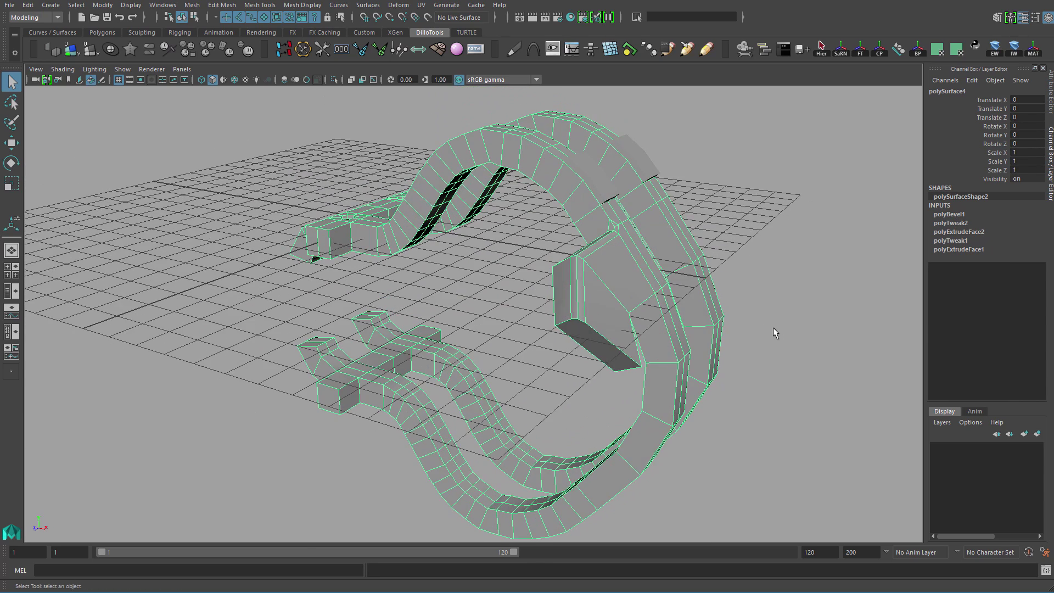
pyautogui.hotkey('alt', 'shift', 'd')
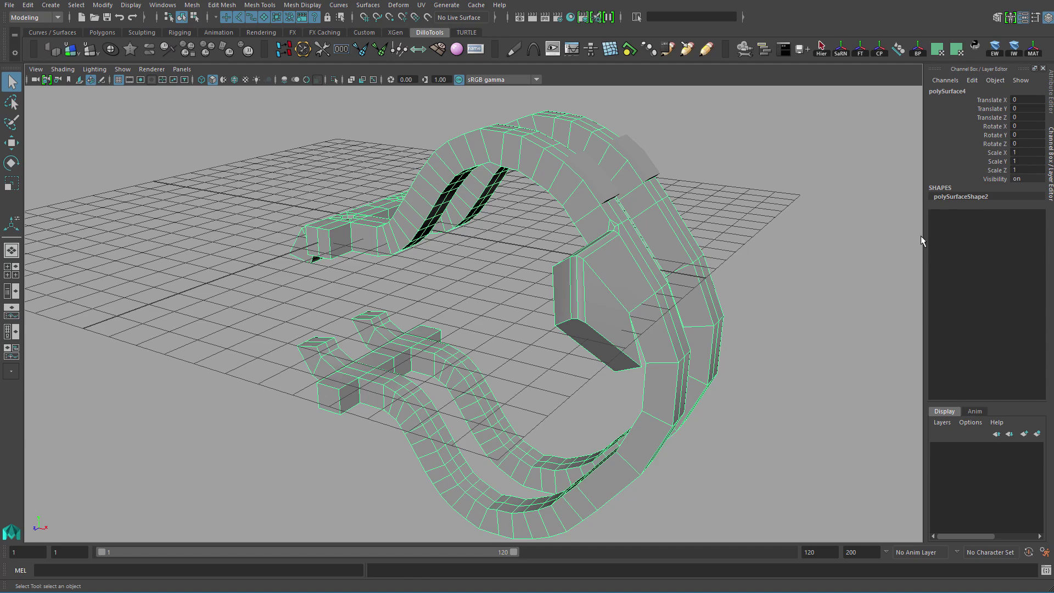
pyautogui.hotkey('ctrl', 'z')
# Select the second extrusion's node from the arch mesh's construction history.
pyautogui.moveTo(747, 362)
pyautogui.keyDown('alt'); pyautogui.mouseDown()
pyautogui.moveTo(769, 393)
pyautogui.moveTo(735, 358)
pyautogui.mouseUp(); pyautogui.keyUp('alt')
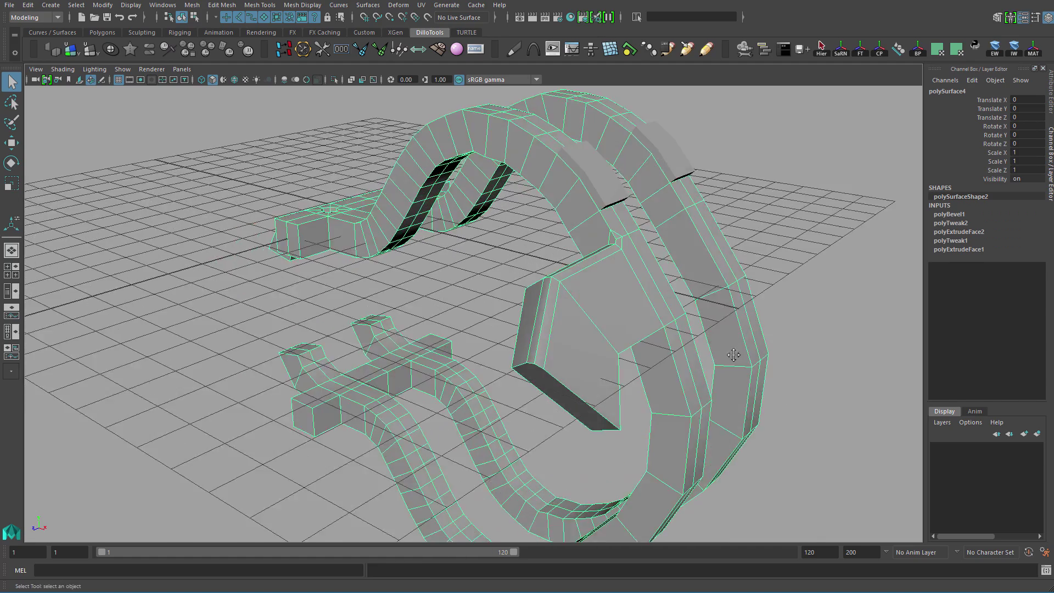
pyautogui.keyDown('alt'); pyautogui.moveTo(734, 358); pyautogui.dragTo(767, 355, button='right'); pyautogui.keyUp('alt')
pyautogui.keyDown('alt'); pyautogui.moveTo(768, 355); pyautogui.dragTo(790, 345); pyautogui.keyUp('alt')
pyautogui.click(959, 232)
pyautogui.keyDown('alt'); pyautogui.moveTo(834, 275); pyautogui.dragTo(857, 264); pyautogui.keyUp('alt')
pyautogui.click(972, 80)
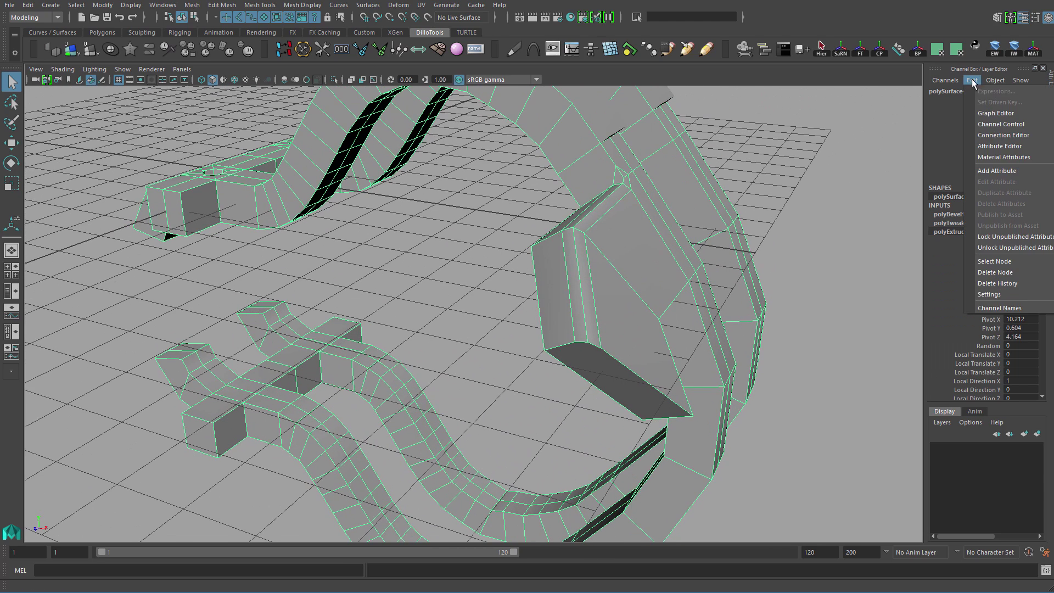
pyautogui.click(1009, 263)
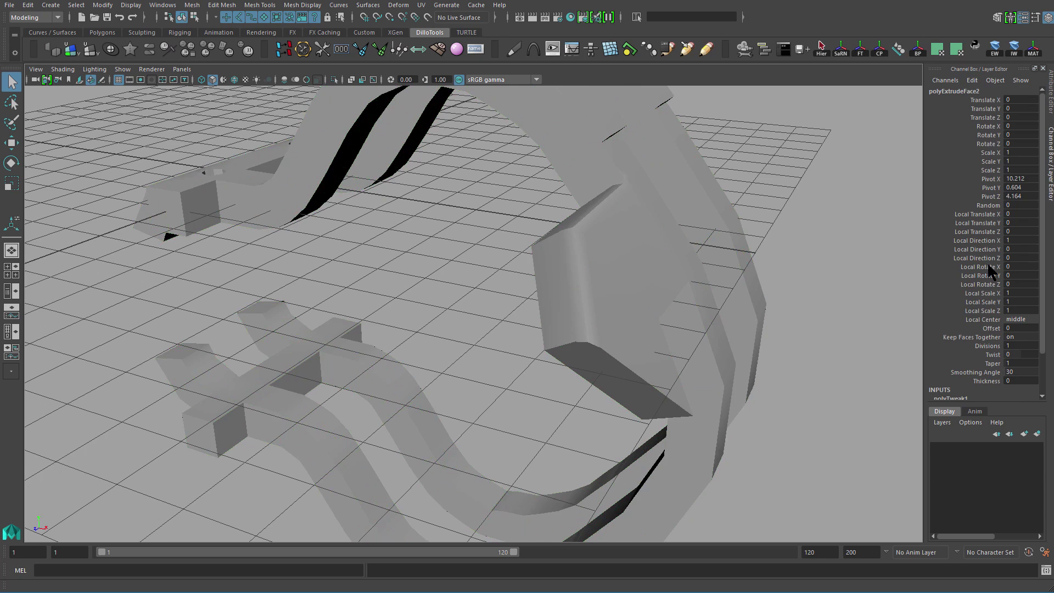
# Reselect the arch mesh and delete the second extrusion's node from its history.
pyautogui.keyDown('alt'); pyautogui.moveTo(835, 307); pyautogui.dragTo(880, 251); pyautogui.keyUp('alt')
pyautogui.click(636, 302)
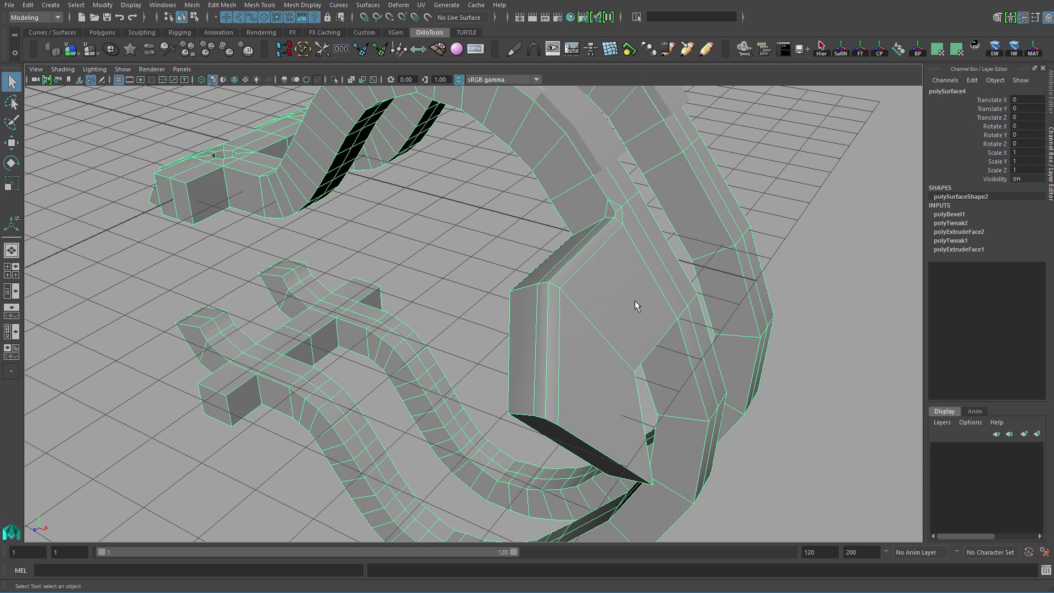
pyautogui.click(965, 232)
pyautogui.click(973, 80)
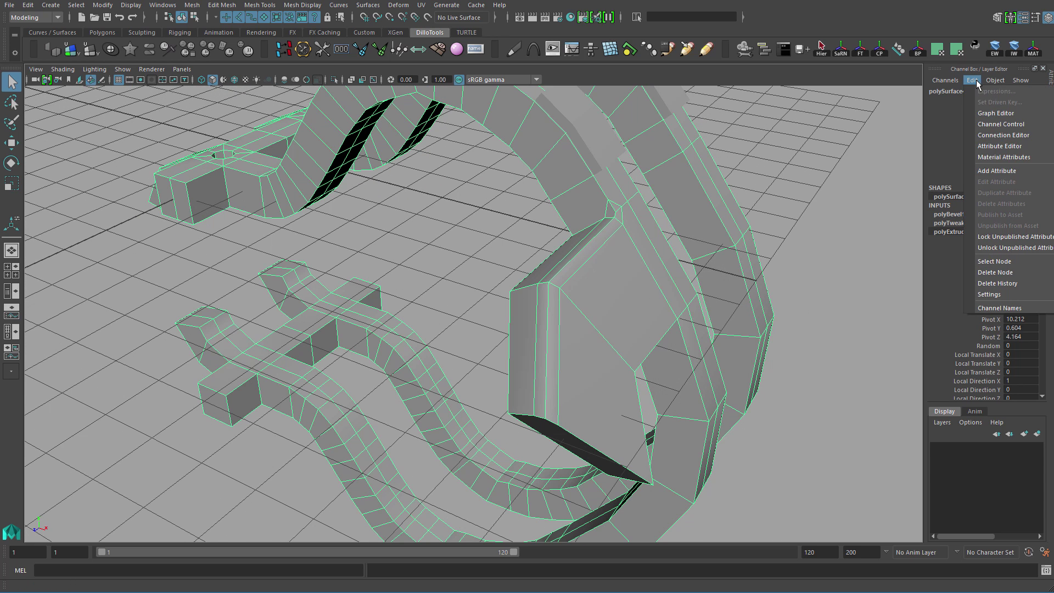
pyautogui.click(1006, 273)
pyautogui.keyDown('alt'); pyautogui.moveTo(724, 339); pyautogui.dragTo(678, 342); pyautogui.keyUp('alt')
pyautogui.keyDown('alt'); pyautogui.moveTo(552, 365); pyautogui.dragTo(639, 347, button='right'); pyautogui.keyUp('alt')
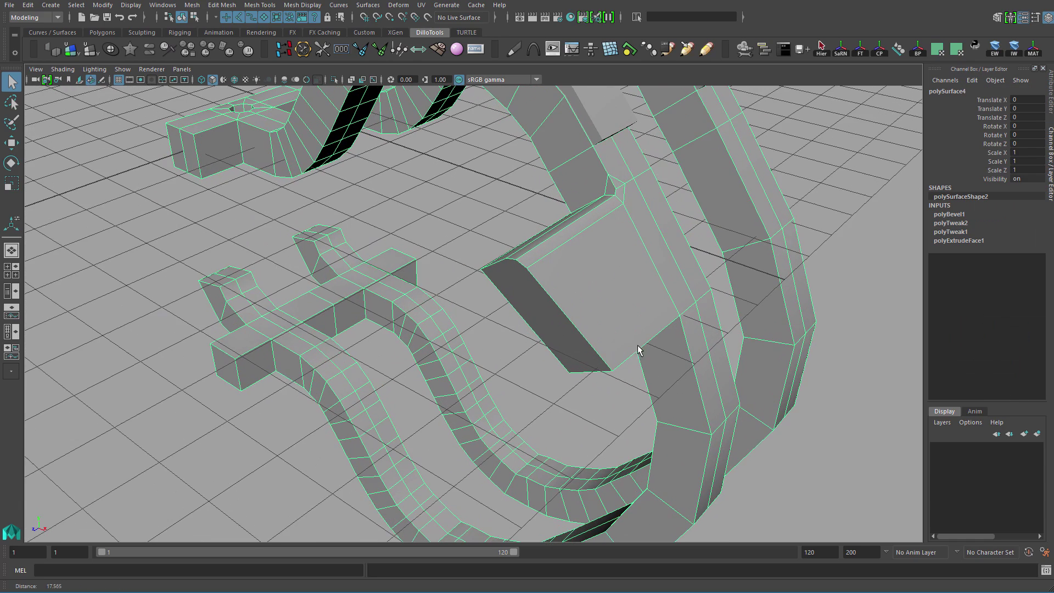
# Show the bevel node's attributes and examine the remaining beveled block from several sides.
pyautogui.click(959, 214)
pyautogui.keyDown('alt'); pyautogui.moveTo(598, 286); pyautogui.dragTo(556, 231, button='right'); pyautogui.keyUp('alt')
pyautogui.keyDown('alt'); pyautogui.moveTo(593, 262); pyautogui.dragTo(634, 233); pyautogui.keyUp('alt')
pyautogui.keyDown('alt'); pyautogui.moveTo(658, 270); pyautogui.dragTo(572, 248); pyautogui.keyUp('alt')
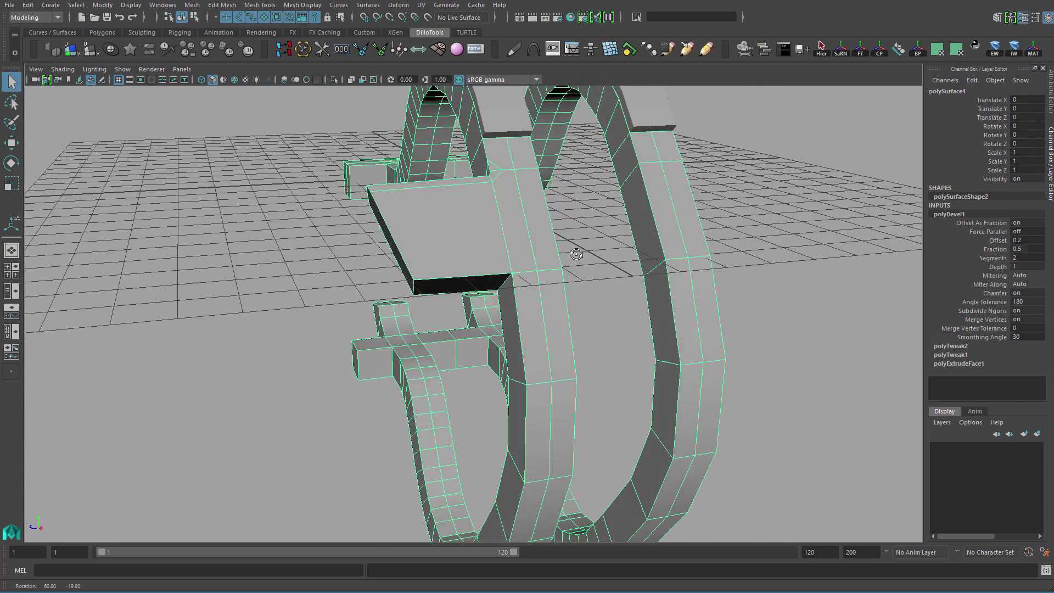
pyautogui.keyDown('alt'); pyautogui.moveTo(572, 248); pyautogui.dragTo(635, 299, button='right'); pyautogui.keyUp('alt')
pyautogui.keyDown('alt'); pyautogui.moveTo(635, 299); pyautogui.dragTo(677, 296); pyautogui.keyUp('alt')
pyautogui.keyDown('alt'); pyautogui.moveTo(678, 296); pyautogui.dragTo(647, 287, button='right'); pyautogui.keyUp('alt')
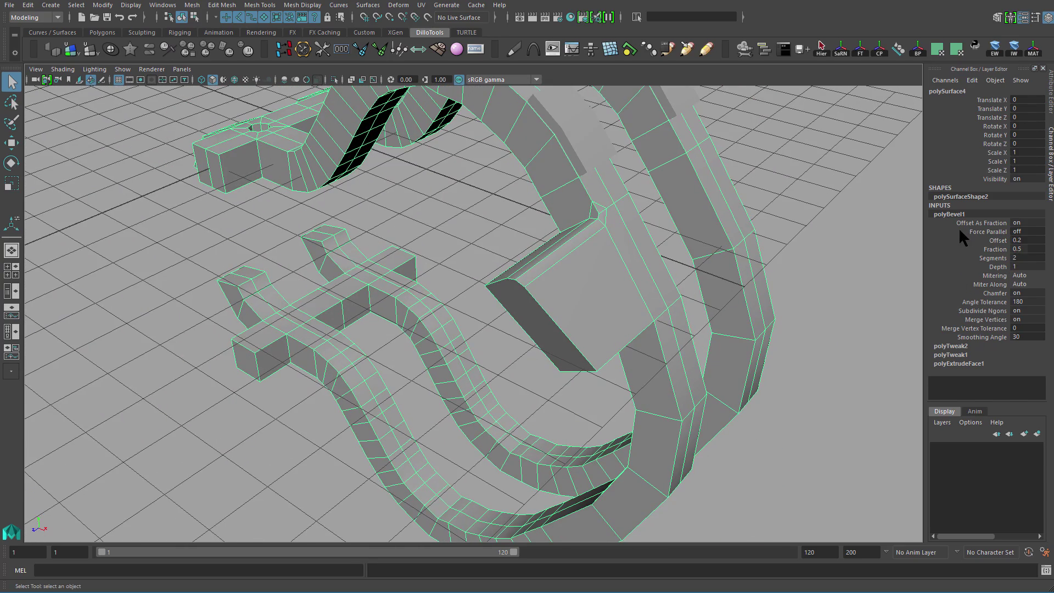
# Delete the arch mesh's remaining construction history.
pyautogui.keyDown('alt'); pyautogui.moveTo(717, 314); pyautogui.dragTo(637, 280); pyautogui.keyUp('alt')
pyautogui.keyDown('alt'); pyautogui.moveTo(637, 280); pyautogui.dragTo(609, 288, button='right'); pyautogui.keyUp('alt')
pyautogui.hotkey('alt', 'shift', 'd')
pyautogui.keyDown('alt'); pyautogui.moveTo(609, 288); pyautogui.dragTo(579, 308); pyautogui.keyUp('alt')
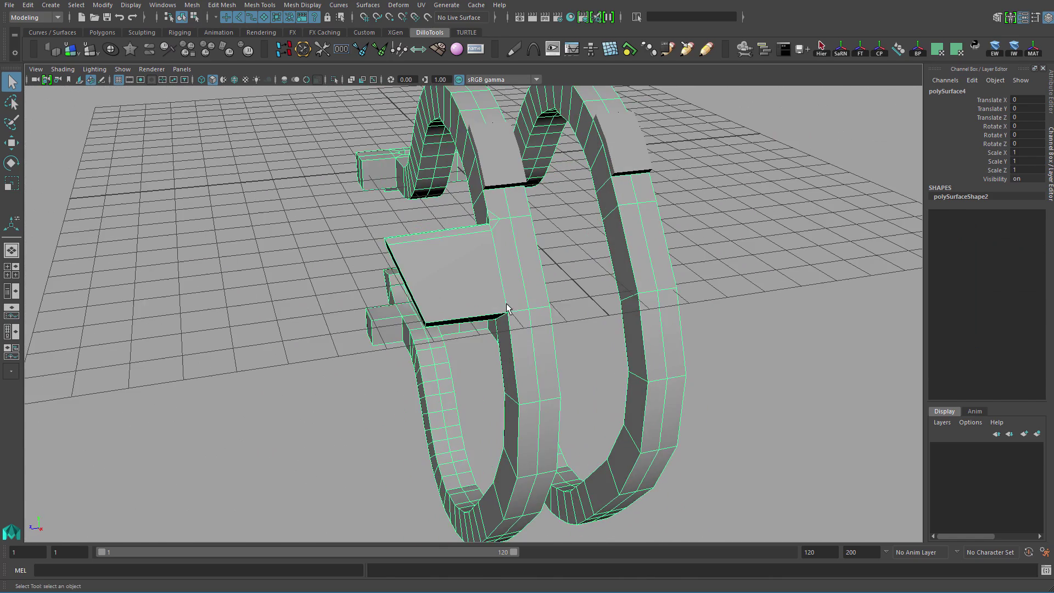
# Undo the history deletions, the bevel and both extrusions on the near arch.
pyautogui.hotkey('ctrl', 'z')
pyautogui.hotkey('ctrl', 'z')
pyautogui.hotkey('ctrl', 'z')
pyautogui.hotkey('ctrl', 'z')
pyautogui.hotkey('ctrl', 'z')
pyautogui.hotkey('ctrl', 'z')
pyautogui.hotkey('ctrl', 'z')
pyautogui.hotkey('ctrl', 'z')
pyautogui.hotkey('ctrl', 'z')
pyautogui.hotkey('ctrl', 'z')
pyautogui.hotkey('ctrl', 'z')
pyautogui.hotkey('ctrl', 'z')
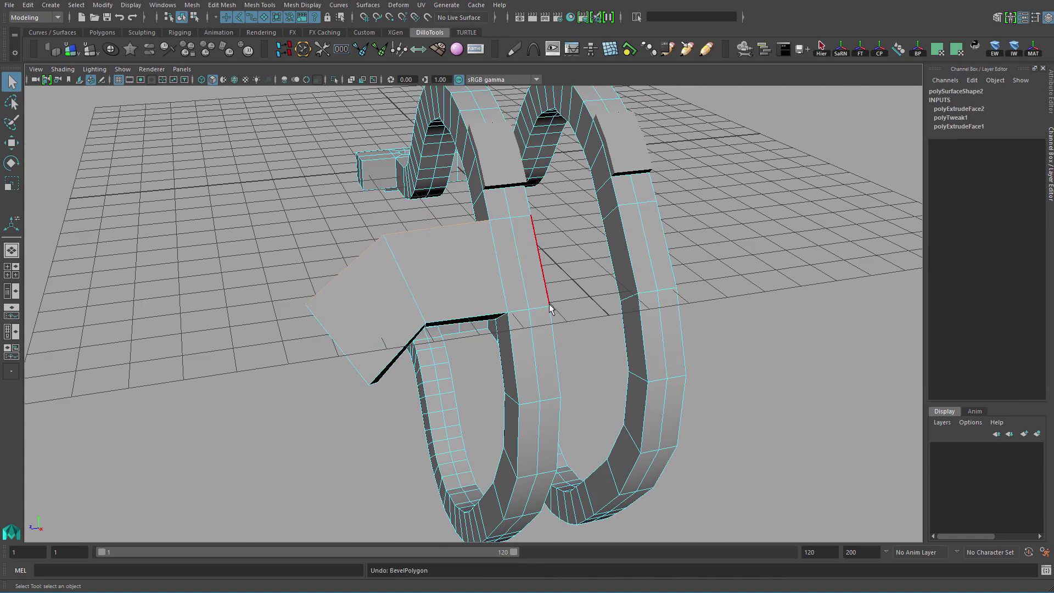
pyautogui.hotkey('ctrl', 'z')
pyautogui.hotkey('ctrl', 'z')
pyautogui.hotkey('ctrl', 'z')
pyautogui.hotkey('ctrl', 'z')
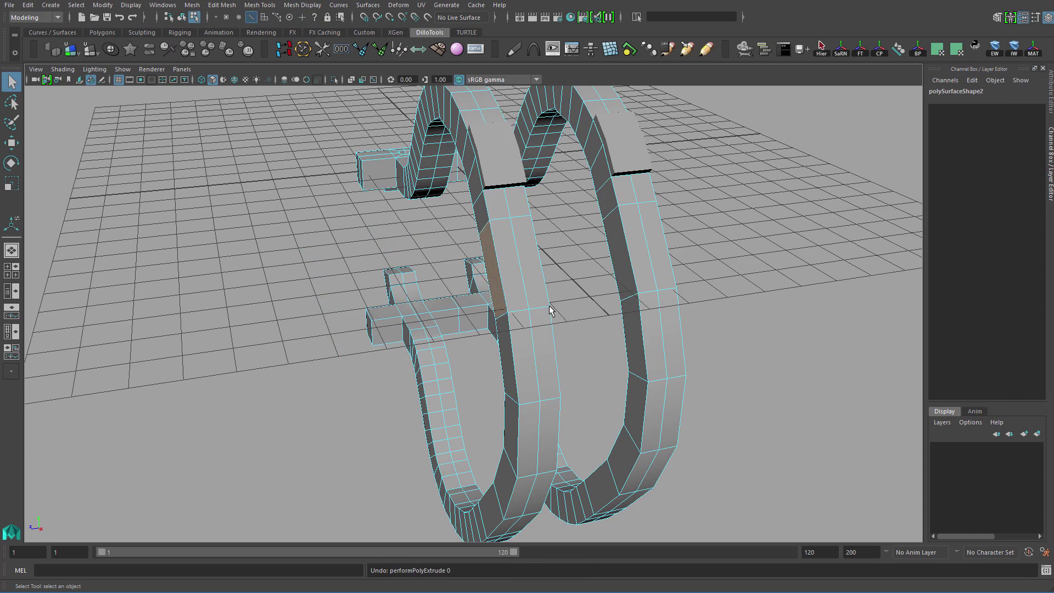
# Return to object mode and select all the pieces to check that they carry no history.
pyautogui.moveTo(772, 162); pyautogui.dragTo(714, 236)
pyautogui.click(726, 232)
pyautogui.keyDown('alt'); pyautogui.moveTo(737, 304); pyautogui.dragTo(663, 313); pyautogui.keyUp('alt')
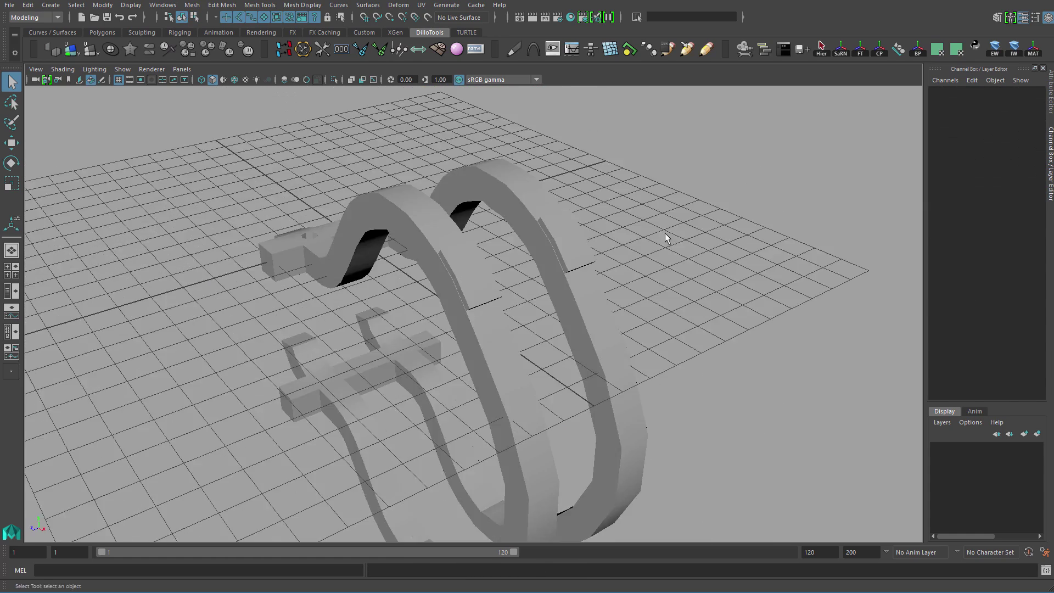
pyautogui.moveTo(670, 200); pyautogui.dragTo(367, 379)
pyautogui.keyDown('alt'); pyautogui.moveTo(646, 278); pyautogui.dragTo(525, 333); pyautogui.keyUp('alt')
pyautogui.click(754, 188)
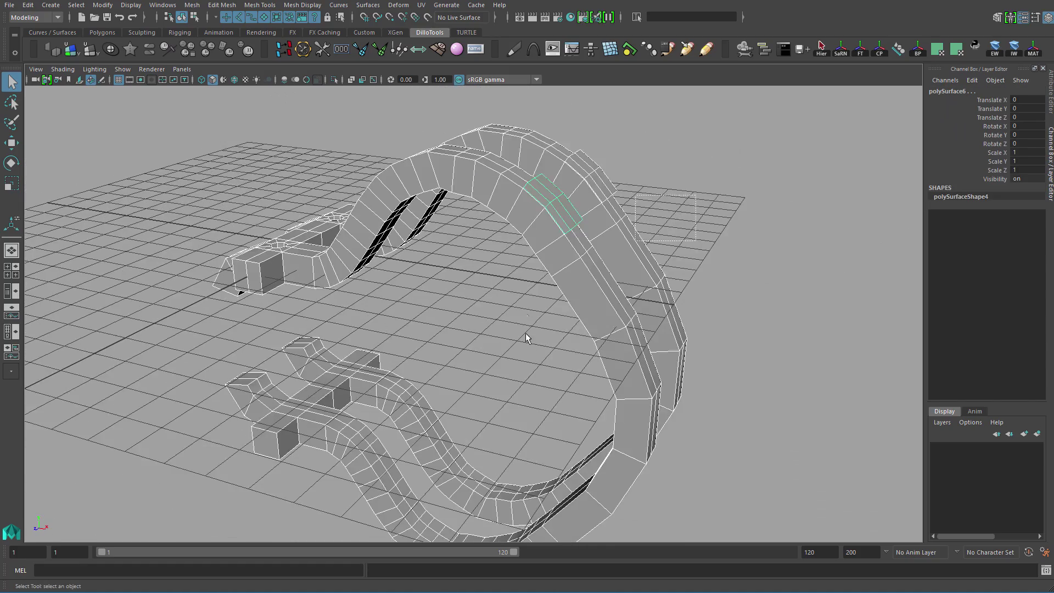
# Select the arch mesh and examine the two octagonal holes in its crossbar.
pyautogui.keyDown('alt'); pyautogui.moveTo(570, 297); pyautogui.dragTo(627, 341, button='right'); pyautogui.keyUp('alt')
pyautogui.keyDown('alt'); pyautogui.moveTo(763, 220); pyautogui.dragTo(461, 340); pyautogui.keyUp('alt')
pyautogui.click(697, 264)
pyautogui.keyDown('alt'); pyautogui.moveTo(434, 307); pyautogui.dragTo(577, 319); pyautogui.keyUp('alt')
pyautogui.keyDown('alt'); pyautogui.moveTo(577, 319); pyautogui.dragTo(567, 335, button='middle'); pyautogui.keyUp('alt')
pyautogui.click(643, 298)
pyautogui.click(607, 285)
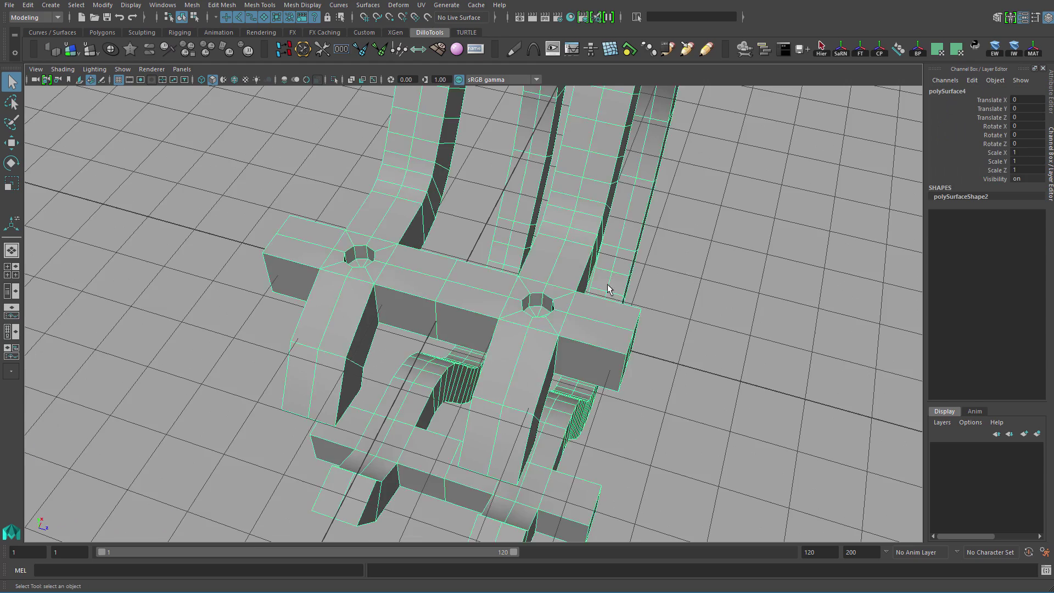
pyautogui.keyDown('alt'); pyautogui.moveTo(607, 285); pyautogui.dragTo(535, 292); pyautogui.keyUp('alt')
pyautogui.keyDown('alt'); pyautogui.moveTo(535, 292); pyautogui.dragTo(489, 256, button='right'); pyautogui.keyUp('alt')
pyautogui.keyDown('shift'); pyautogui.rightClick(579, 252); pyautogui.keyUp('shift')
pyautogui.keyDown('alt'); pyautogui.moveTo(490, 278); pyautogui.dragTo(553, 308); pyautogui.keyUp('alt')
pyautogui.keyDown('alt'); pyautogui.moveTo(553, 308); pyautogui.dragTo(619, 349, button='right'); pyautogui.keyUp('alt')
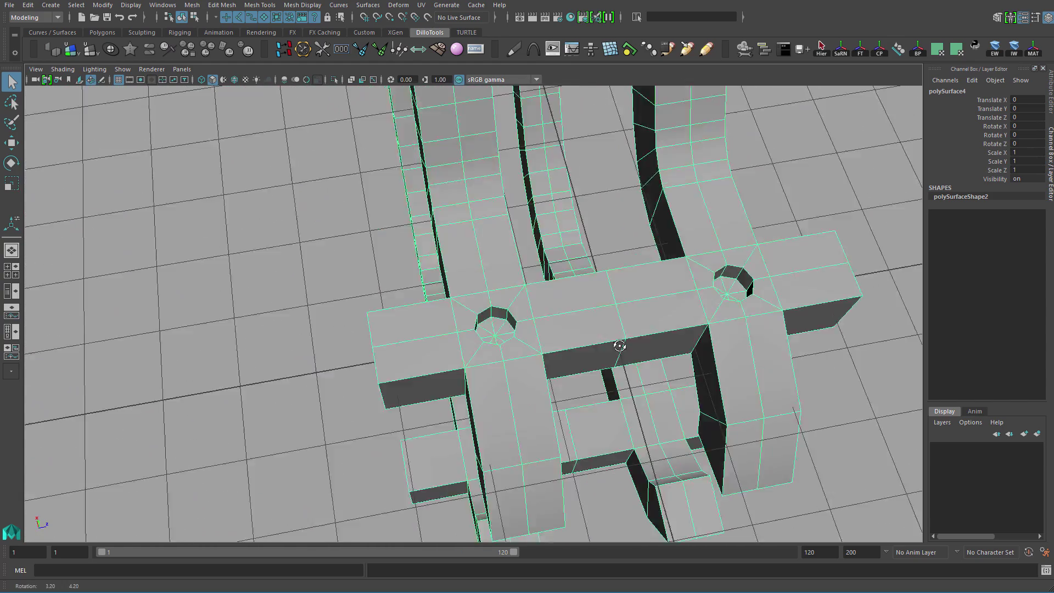
# Switch the arch mesh to vertex mode and select the centre vertex on the floor of one octagonal crossbar hole.
pyautogui.keyDown('alt'); pyautogui.moveTo(619, 348); pyautogui.dragTo(635, 298); pyautogui.keyUp('alt')
pyautogui.keyDown('alt'); pyautogui.moveTo(636, 298); pyautogui.dragTo(656, 362, button='right'); pyautogui.keyUp('alt')
pyautogui.keyDown('alt'); pyautogui.moveTo(656, 362); pyautogui.dragTo(653, 343); pyautogui.keyUp('alt')
pyautogui.moveTo(654, 344); pyautogui.dragTo(599, 324, button='right')
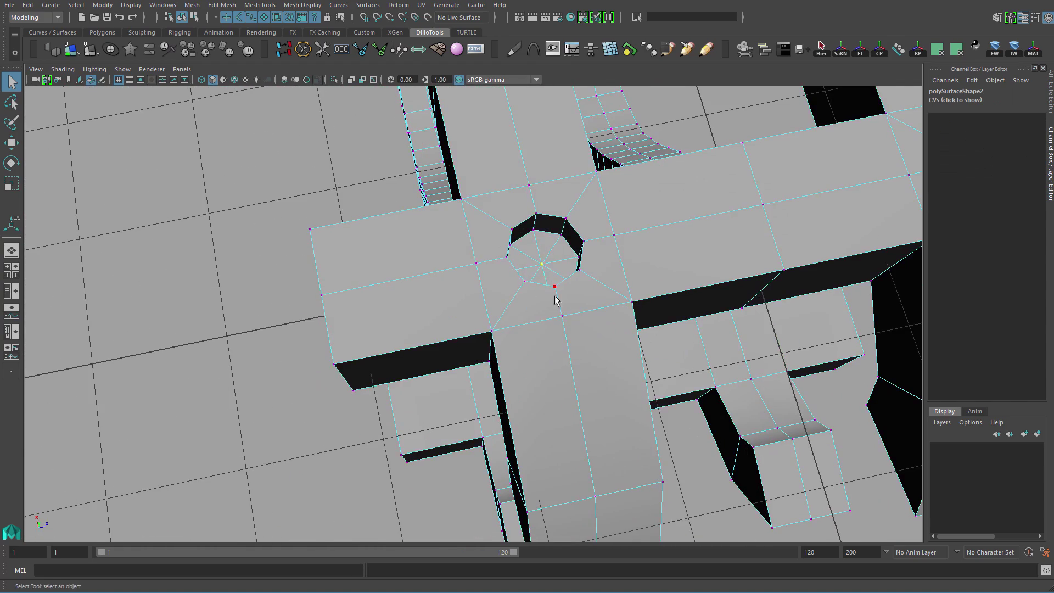
pyautogui.keyDown('alt'); pyautogui.moveTo(555, 297); pyautogui.dragTo(528, 307); pyautogui.keyUp('alt')
pyautogui.keyDown('alt'); pyautogui.moveTo(528, 306); pyautogui.dragTo(595, 374, button='right'); pyautogui.keyUp('alt')
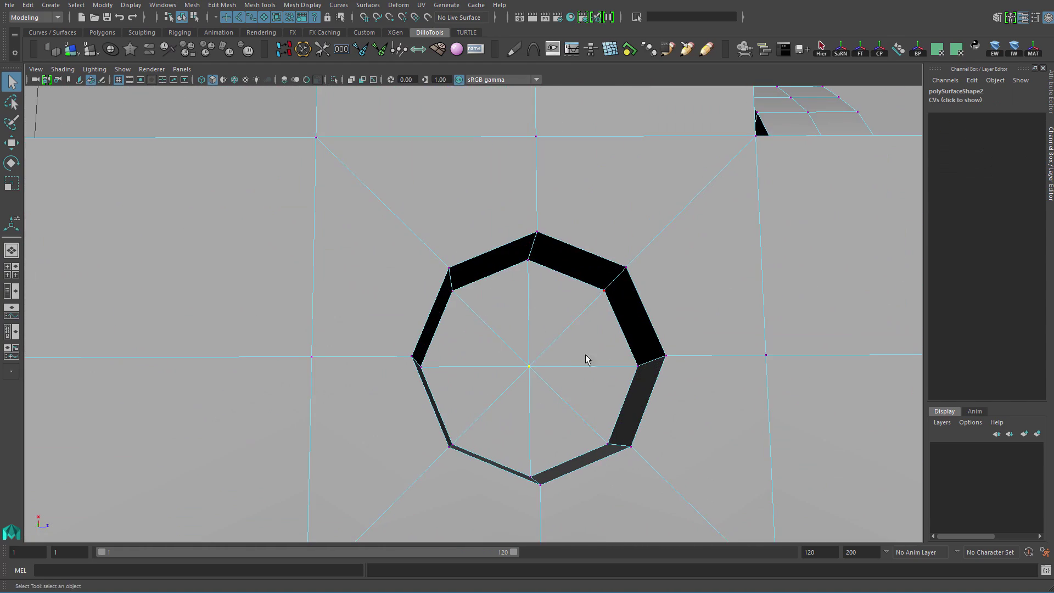
pyautogui.keyDown('alt'); pyautogui.moveTo(526, 343); pyautogui.dragTo(489, 323, button='right'); pyautogui.keyUp('alt')
pyautogui.keyDown('alt'); pyautogui.moveTo(490, 323); pyautogui.dragTo(525, 339); pyautogui.keyUp('alt')
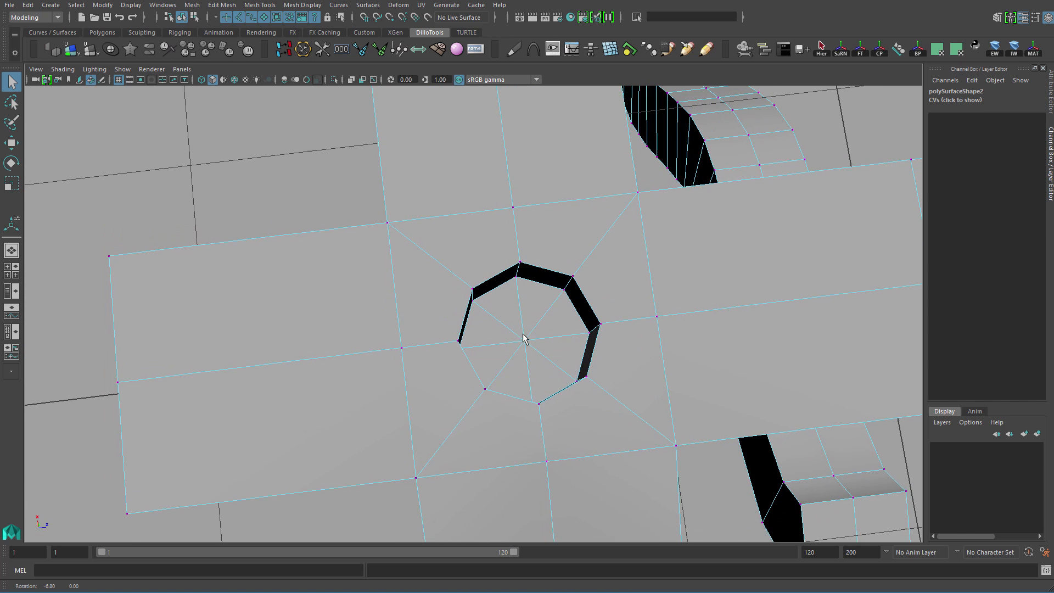
# Select the triangular faces forming the octagonal hole's floor in face mode and return to object mode.
pyautogui.keyDown('alt'); pyautogui.moveTo(525, 338); pyautogui.dragTo(559, 355, button='right'); pyautogui.keyUp('alt')
pyautogui.moveTo(559, 355); pyautogui.dragTo(557, 381, button='right')
pyautogui.click(512, 340)
pyautogui.keyDown('shift'); pyautogui.click(519, 309); pyautogui.keyUp('shift')
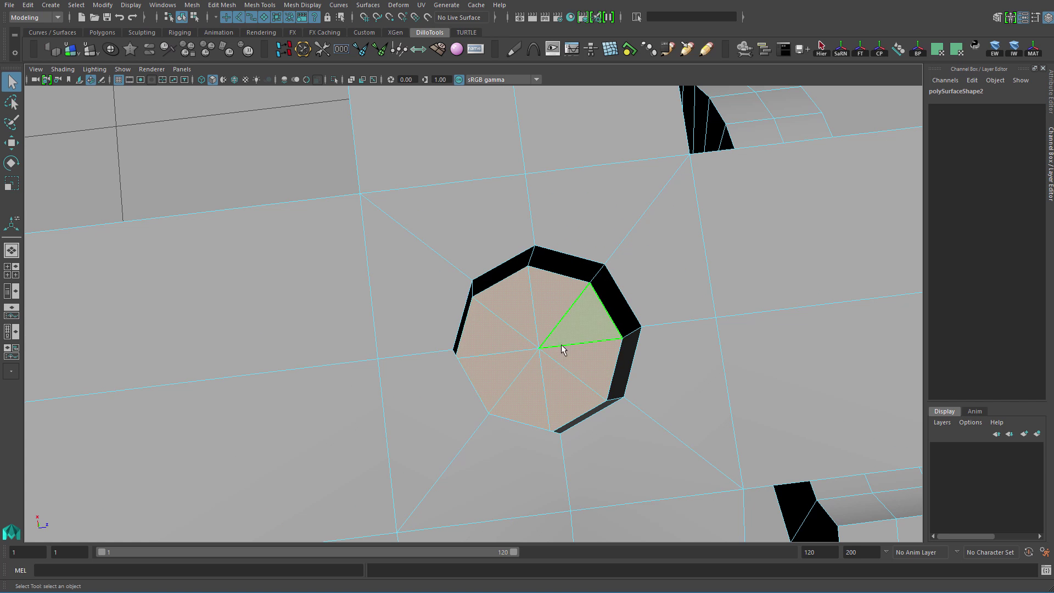
pyautogui.moveTo(568, 341); pyautogui.dragTo(588, 297, button='right')
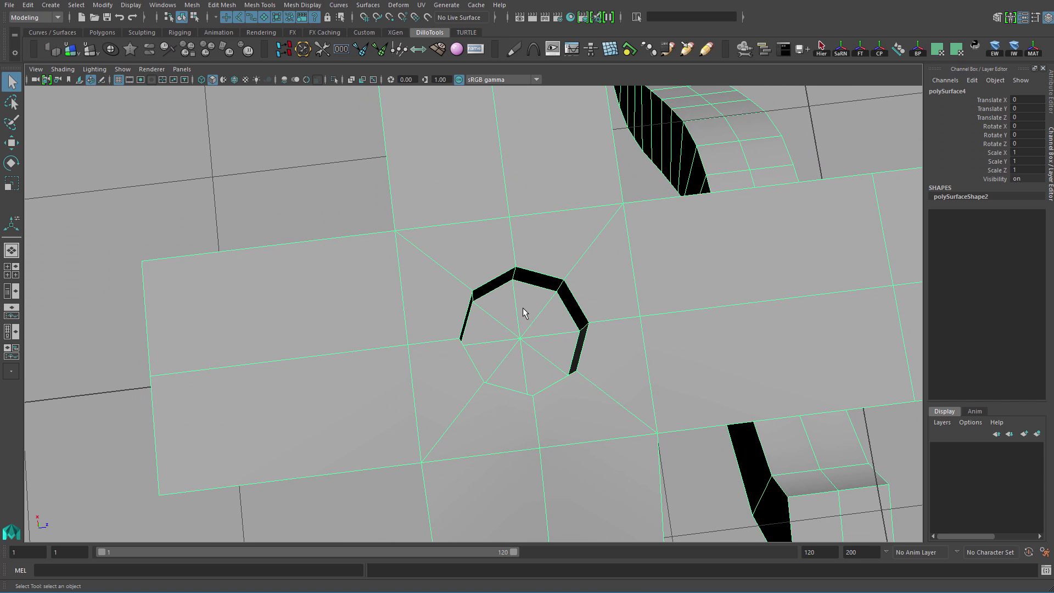
# Select the hole floor's centre vertex, grow the selection to the surrounding vertices and shrink it back to the centre.
pyautogui.keyDown('alt'); pyautogui.moveTo(523, 308); pyautogui.dragTo(560, 308, button='right'); pyautogui.keyUp('alt')
pyautogui.keyDown('alt'); pyautogui.moveTo(560, 308); pyautogui.dragTo(597, 314); pyautogui.keyUp('alt')
pyautogui.keyDown('alt'); pyautogui.moveTo(598, 314); pyautogui.dragTo(623, 313, button='right'); pyautogui.keyUp('alt')
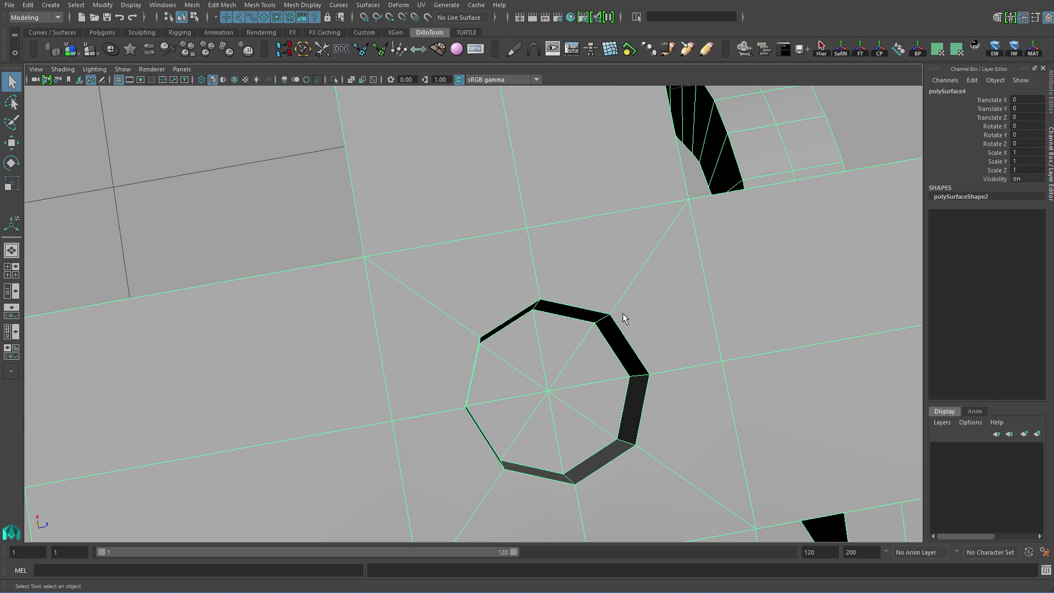
pyautogui.moveTo(623, 314)
pyautogui.keyDown('alt'); pyautogui.mouseDown()
pyautogui.moveTo(567, 300)
pyautogui.moveTo(611, 309)
pyautogui.mouseUp(); pyautogui.keyUp('alt')
pyautogui.moveTo(611, 309); pyautogui.dragTo(535, 314, button='right')
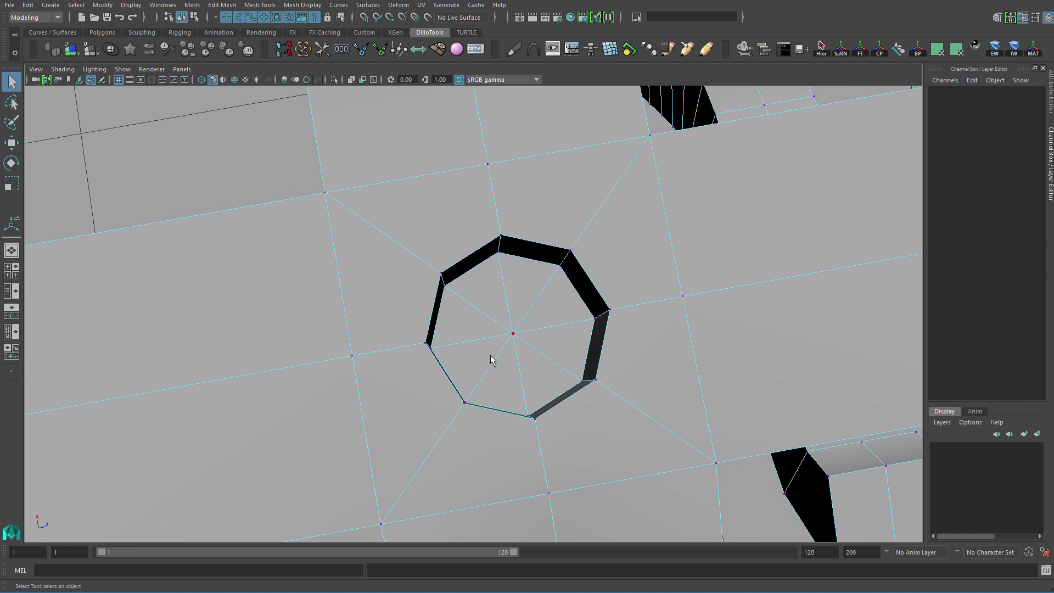
pyautogui.click(509, 336)
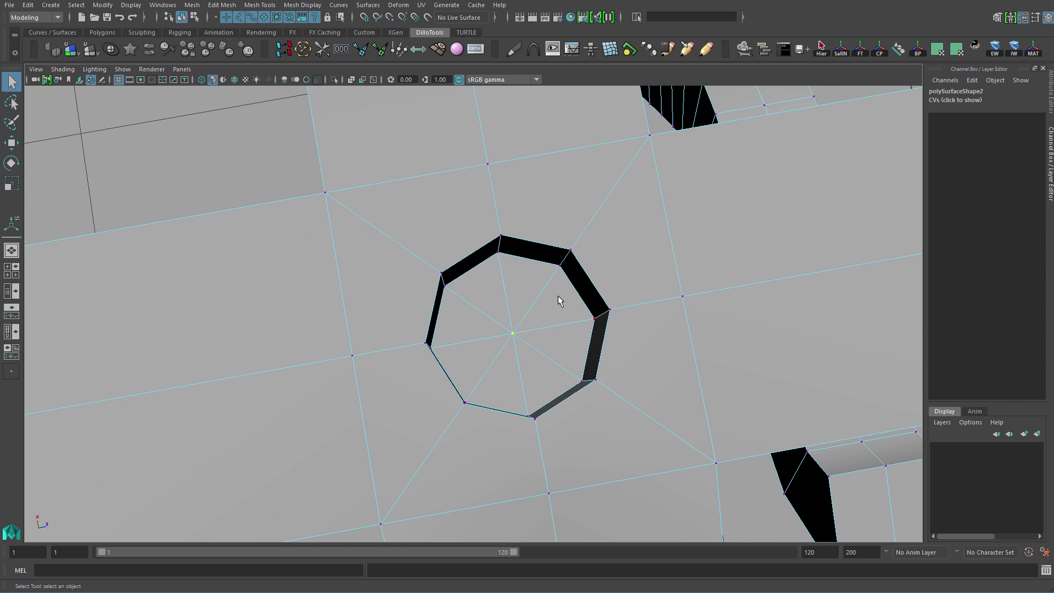
pyautogui.keyDown('shift'); pyautogui.rightClick(538, 287); pyautogui.keyUp('shift')
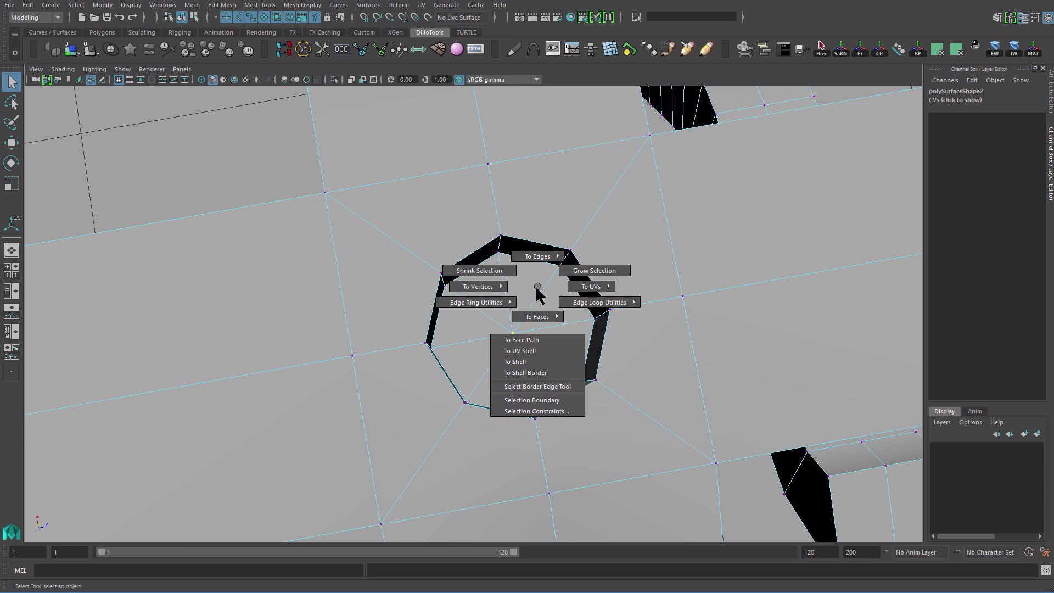
pyautogui.keyDown('shift'); pyautogui.moveTo(538, 288); pyautogui.dragTo(672, 203, button='right'); pyautogui.keyUp('shift')
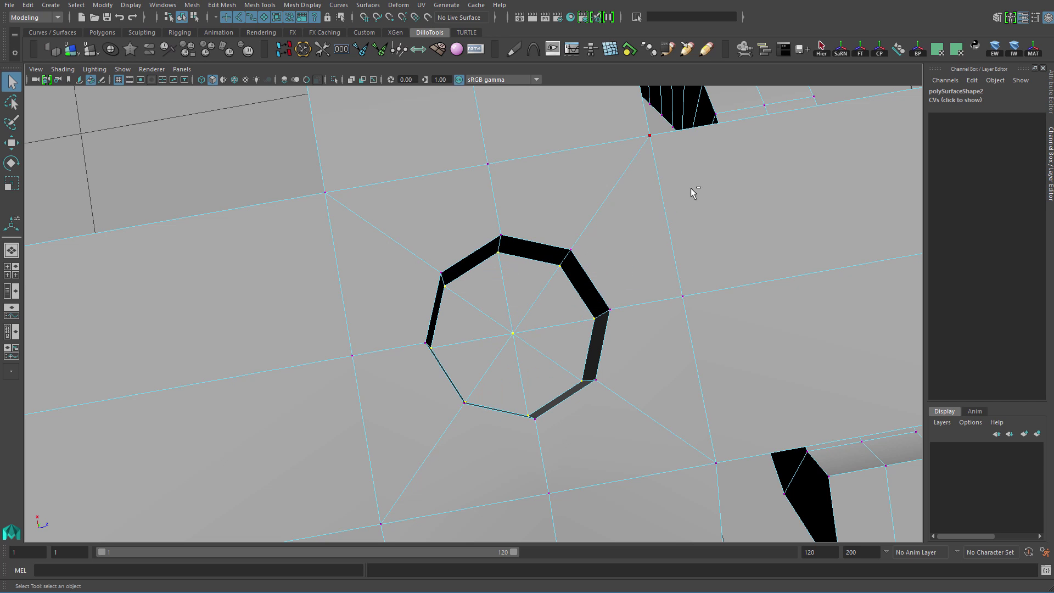
pyautogui.keyDown('shift'); pyautogui.moveTo(534, 307); pyautogui.dragTo(429, 248, button='right'); pyautogui.keyUp('shift')
# Convert the centre vertex selection to the hole's floor faces and undo the conversion.
pyautogui.keyDown('alt'); pyautogui.moveTo(542, 330); pyautogui.dragTo(591, 335); pyautogui.keyUp('alt')
pyautogui.press('w')
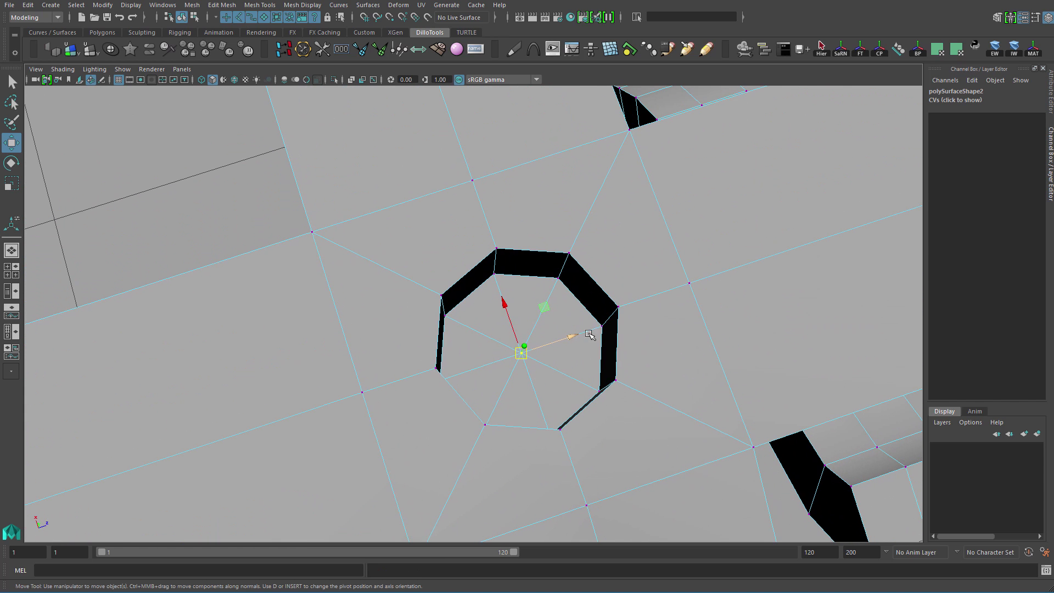
pyautogui.keyDown('ctrl'); pyautogui.moveTo(556, 289); pyautogui.dragTo(552, 357, button='right'); pyautogui.keyUp('ctrl')
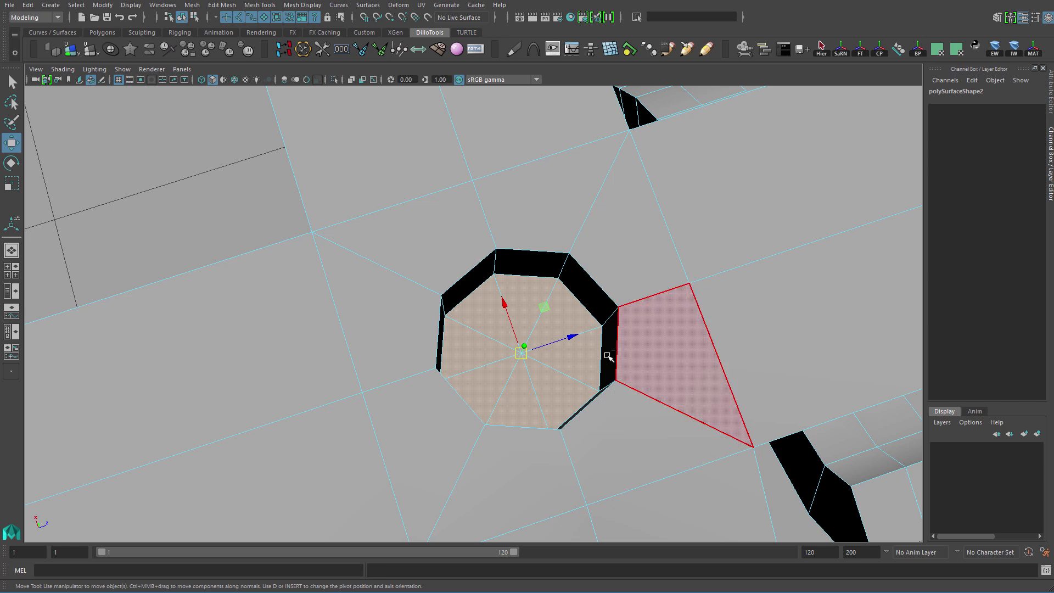
pyautogui.hotkey('ctrl', 'z')
# Look through the edge conversion options for the selection and return to vertex mode.
pyautogui.keyDown('ctrl'); pyautogui.moveTo(575, 313); pyautogui.dragTo(574, 291, button='right'); pyautogui.keyUp('ctrl')
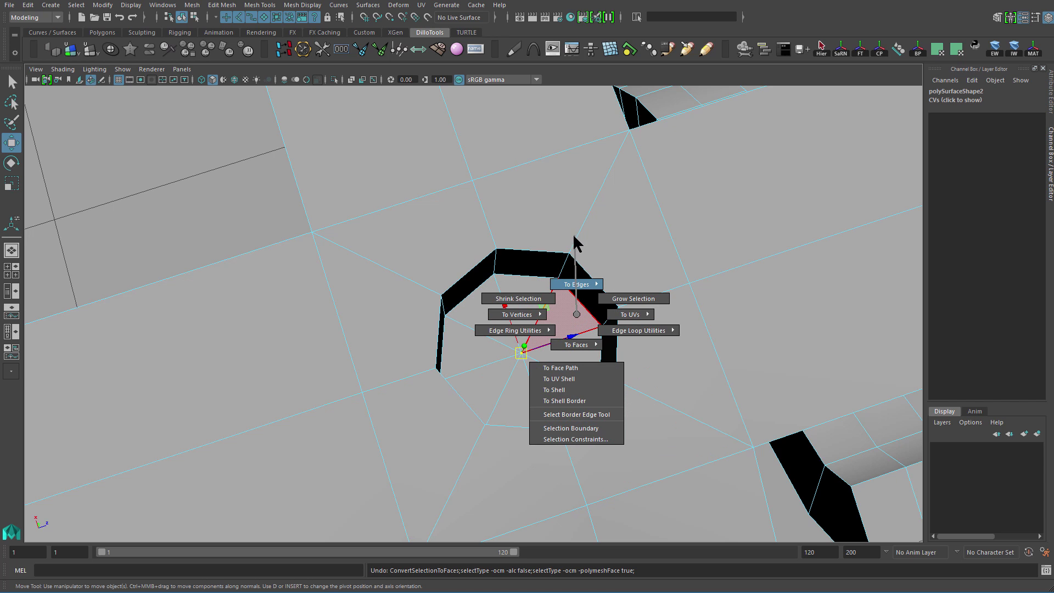
pyautogui.keyDown('ctrl'); pyautogui.moveTo(574, 237); pyautogui.dragTo(575, 223, button='right'); pyautogui.keyUp('ctrl')
pyautogui.keyDown('ctrl'); pyautogui.moveTo(574, 313); pyautogui.dragTo(653, 326, button='right'); pyautogui.keyUp('ctrl')
pyautogui.press('F9')
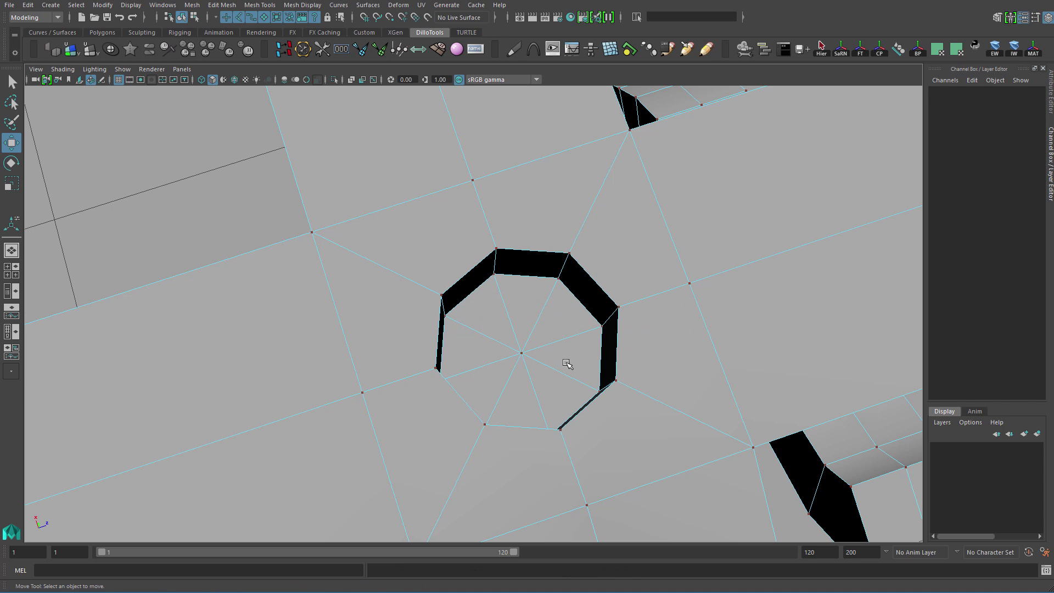
# Select the centre vertex, convert it to the surrounding floor faces and return to object mode.
pyautogui.click(521, 354)
pyautogui.keyDown('ctrl'); pyautogui.moveTo(555, 314); pyautogui.dragTo(556, 387, button='right'); pyautogui.keyUp('ctrl')
pyautogui.keyDown('alt'); pyautogui.moveTo(584, 379); pyautogui.dragTo(596, 334); pyautogui.keyUp('alt')
pyautogui.press('q')
pyautogui.press('F8')
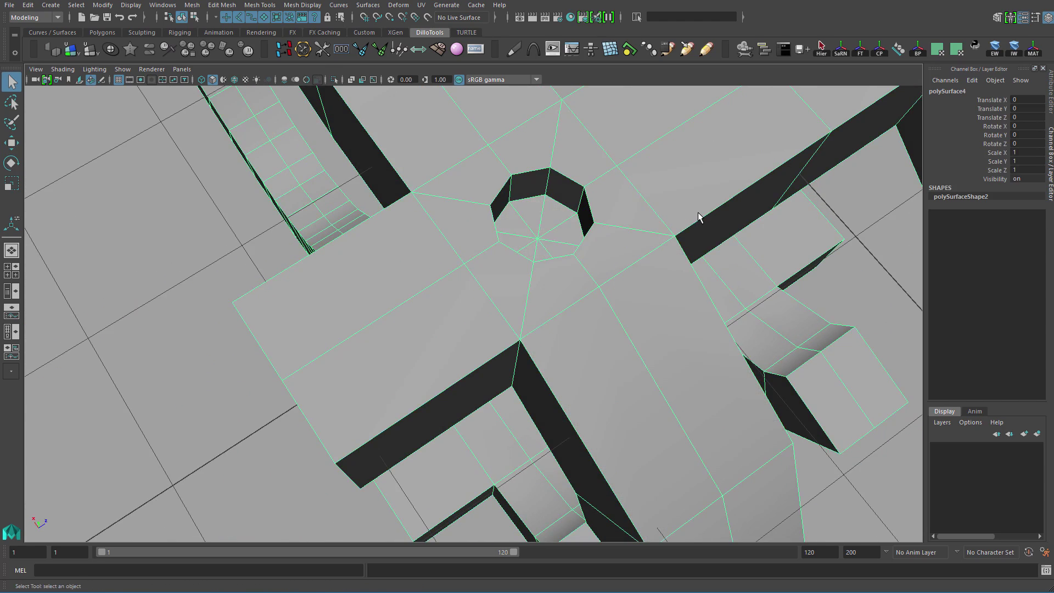
# Bevel the long edge loop running along the near arch and undo the bevel.
pyautogui.scroll(-5, 702, 326)
pyautogui.keyDown('alt'); pyautogui.moveTo(702, 327); pyautogui.dragTo(624, 267); pyautogui.keyUp('alt')
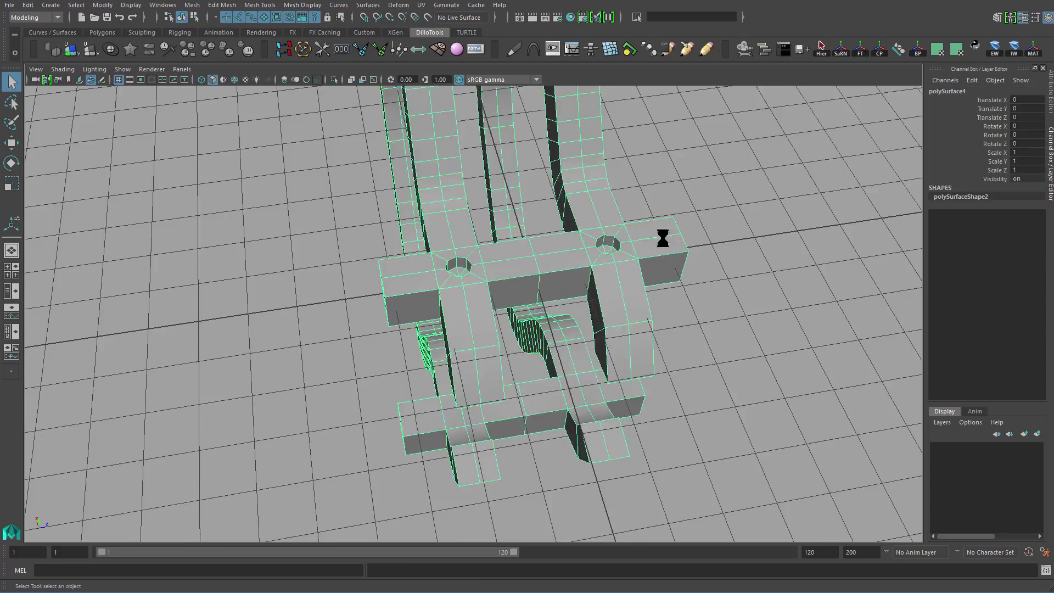
pyautogui.keyDown('alt'); pyautogui.moveTo(669, 235); pyautogui.dragTo(572, 299); pyautogui.keyUp('alt')
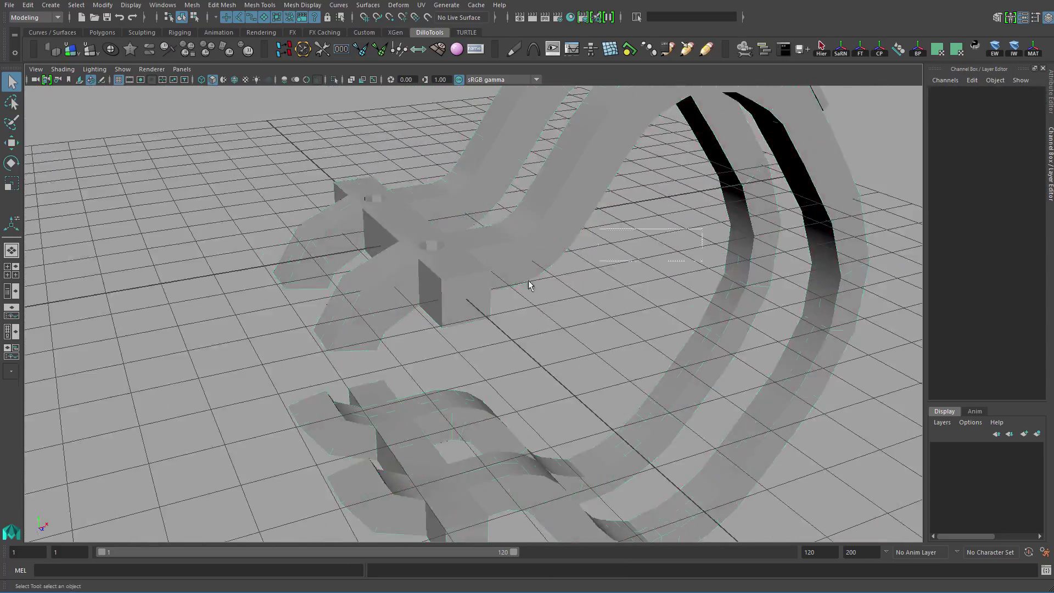
pyautogui.keyDown('alt'); pyautogui.moveTo(481, 258); pyautogui.dragTo(513, 207); pyautogui.keyUp('alt')
pyautogui.click(490, 304)
pyautogui.click(565, 236)
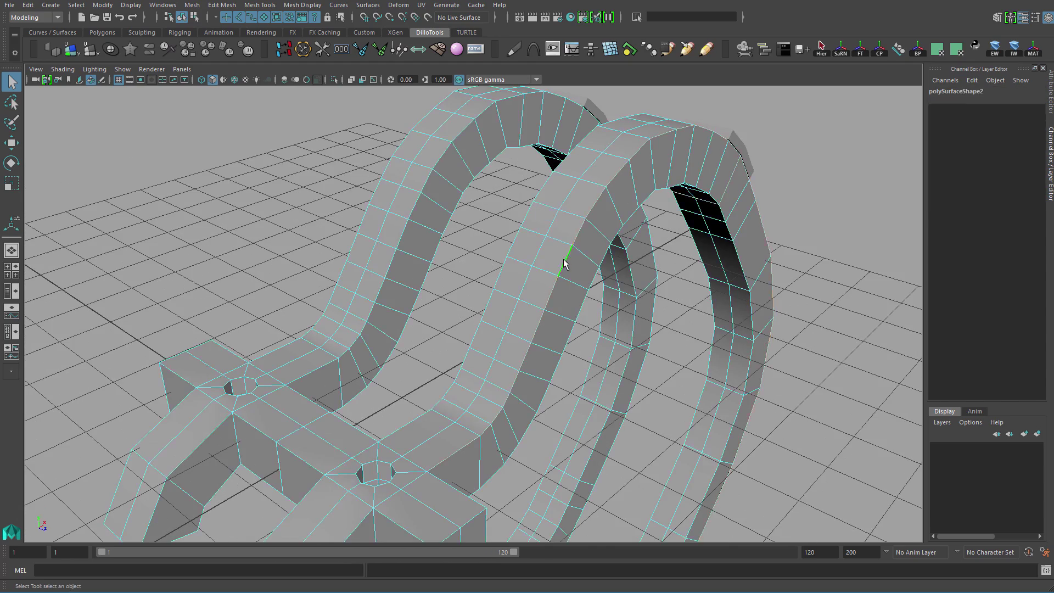
pyautogui.keyDown('shift'); pyautogui.moveTo(580, 253); pyautogui.dragTo(633, 253, button='right'); pyautogui.keyUp('shift')
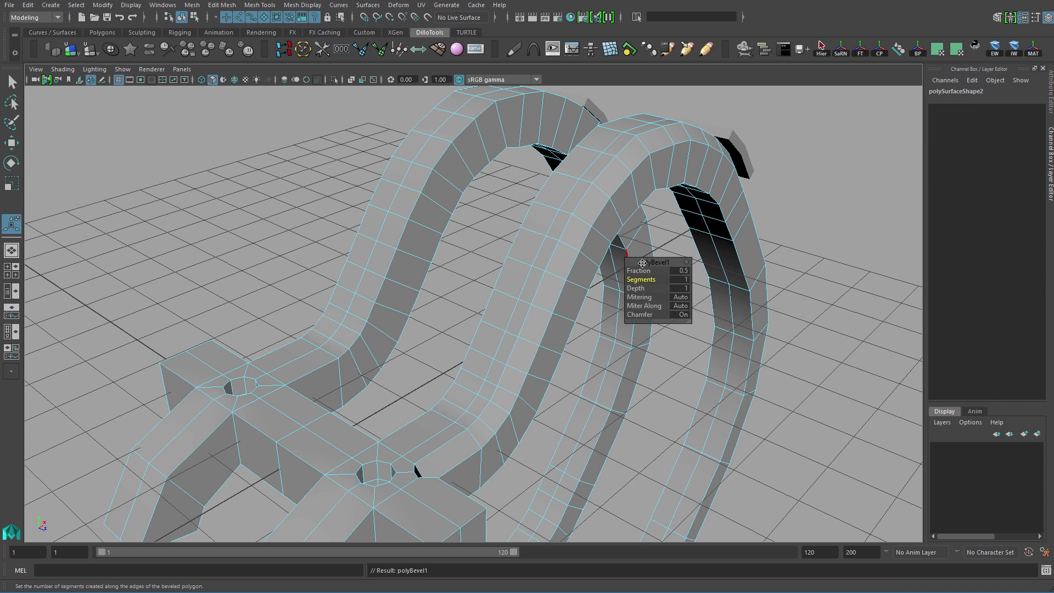
pyautogui.click(653, 278)
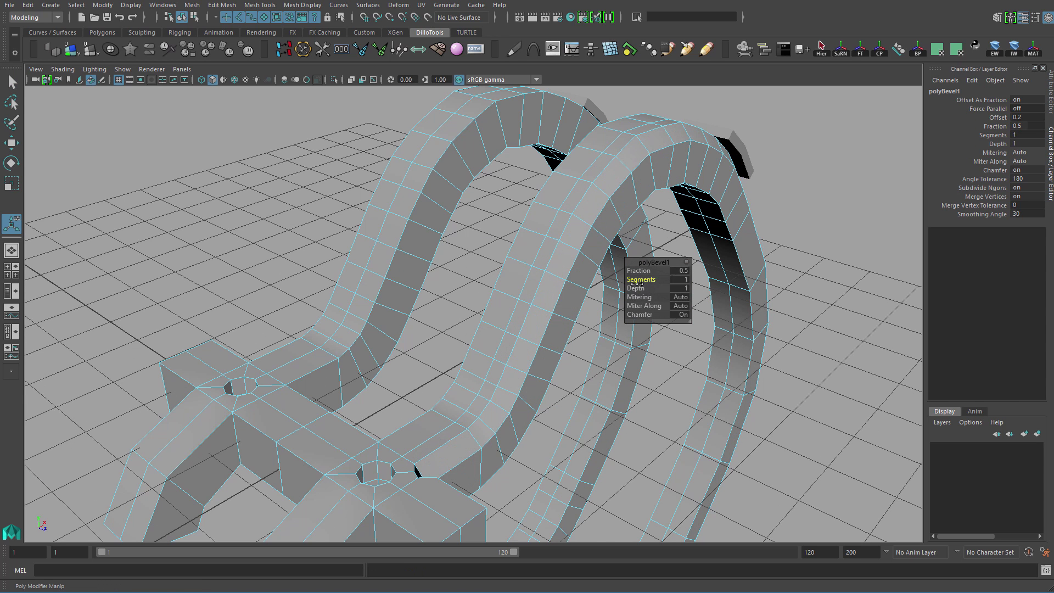
pyautogui.press('F8')
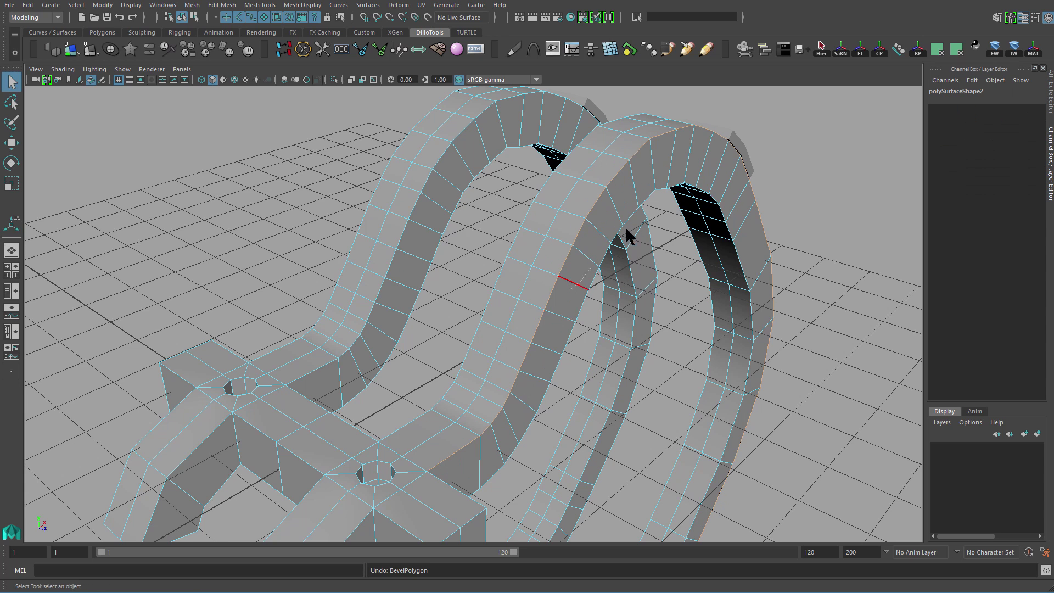
# Return to object mode and review the modeling commands available for the whole arch mesh.
pyautogui.press('q')
pyautogui.keyDown('alt'); pyautogui.moveTo(598, 234); pyautogui.dragTo(588, 229); pyautogui.keyUp('alt')
pyautogui.moveTo(588, 228)
pyautogui.keyDown('shift'); pyautogui.mouseDown(button='right')
pyautogui.moveTo(537, 134)
pyautogui.moveTo(637, 147)
pyautogui.moveTo(665, 242)
pyautogui.mouseUp(button='right'); pyautogui.keyUp('shift')
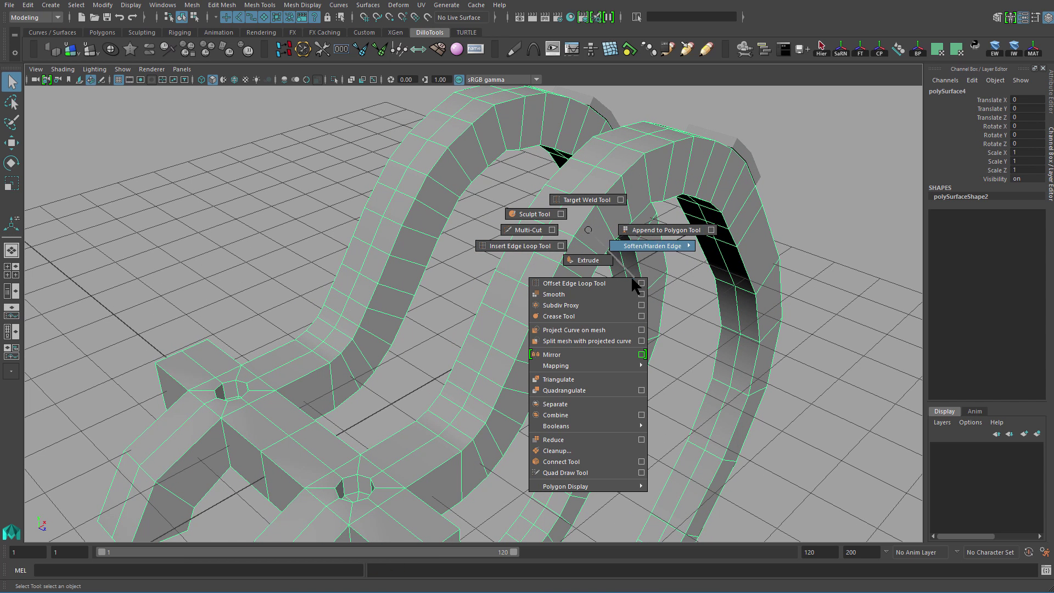
pyautogui.keyDown('shift'); pyautogui.moveTo(632, 278); pyautogui.dragTo(588, 229, button='right'); pyautogui.keyUp('shift')
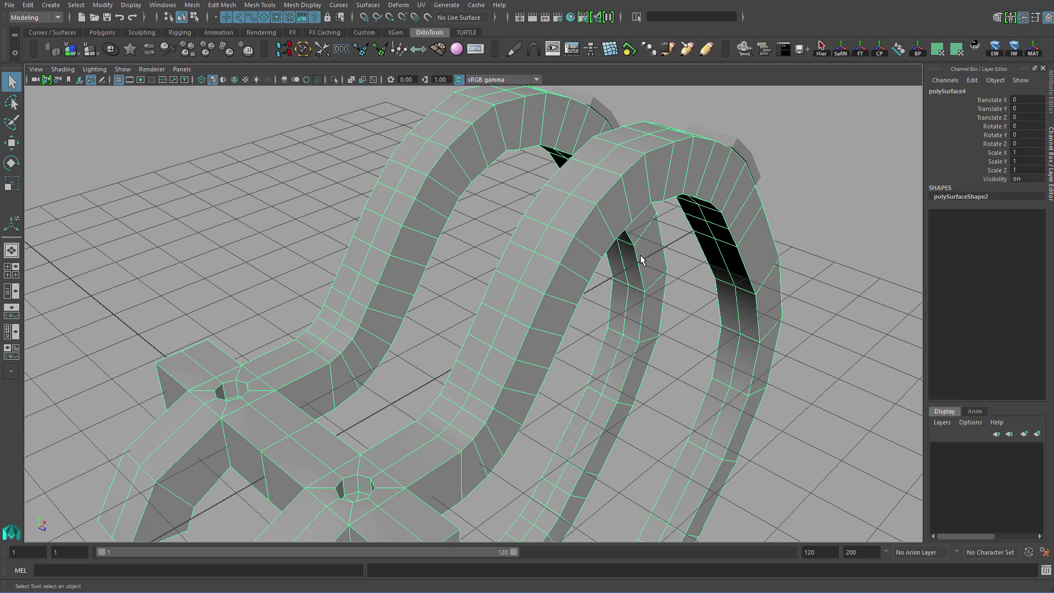
# Reselect the arch mesh in shaded view and move it upward to a Translate Y of 3.026.
pyautogui.click(805, 179)
pyautogui.moveTo(805, 178)
pyautogui.keyDown('alt'); pyautogui.mouseDown()
pyautogui.moveTo(452, 242)
pyautogui.moveTo(438, 235)
pyautogui.moveTo(588, 192)
pyautogui.moveTo(579, 261)
pyautogui.moveTo(626, 242)
pyautogui.moveTo(692, 252)
pyautogui.moveTo(539, 330)
pyautogui.mouseUp(); pyautogui.keyUp('alt')
pyautogui.click(588, 192)
pyautogui.click(600, 294)
pyautogui.press('5')
pyautogui.click(599, 294)
pyautogui.press('w')
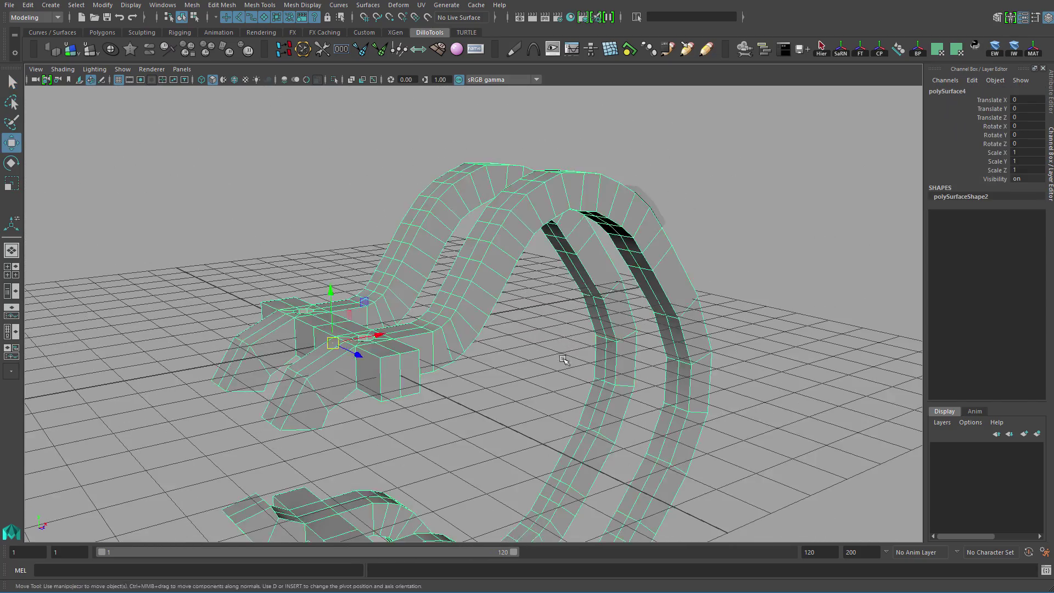
pyautogui.keyDown('alt'); pyautogui.moveTo(600, 294); pyautogui.dragTo(615, 335); pyautogui.keyUp('alt')
pyautogui.moveTo(594, 257); pyautogui.dragTo(555, 212)
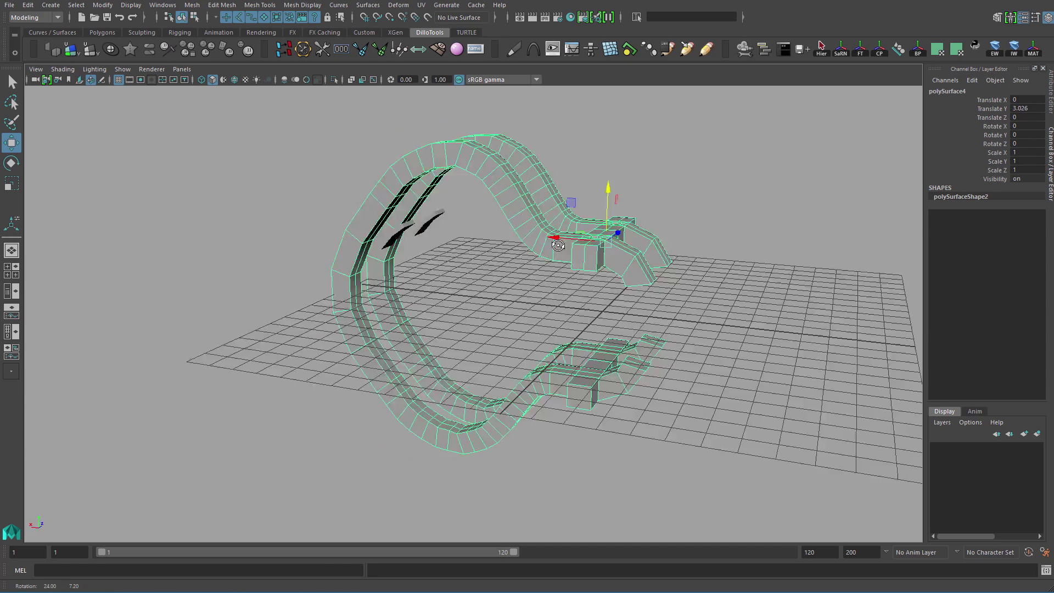
# Select the two separate curved strips inside the arch and reselect the arch mesh to compare the pieces.
pyautogui.keyDown('alt'); pyautogui.moveTo(556, 211); pyautogui.dragTo(604, 222, button='right'); pyautogui.keyUp('alt')
pyautogui.click(428, 212)
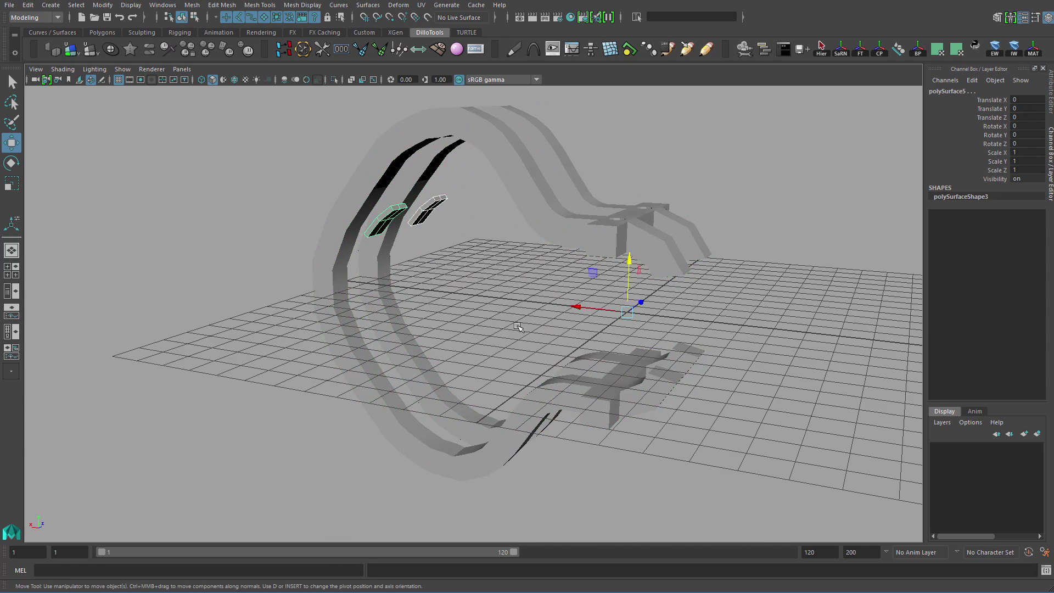
pyautogui.click(564, 326)
pyautogui.click(672, 235)
pyautogui.keyDown('alt'); pyautogui.moveTo(716, 293); pyautogui.dragTo(630, 313); pyautogui.keyUp('alt')
pyautogui.keyDown('alt'); pyautogui.moveTo(631, 313); pyautogui.dragTo(556, 260, button='right'); pyautogui.keyUp('alt')
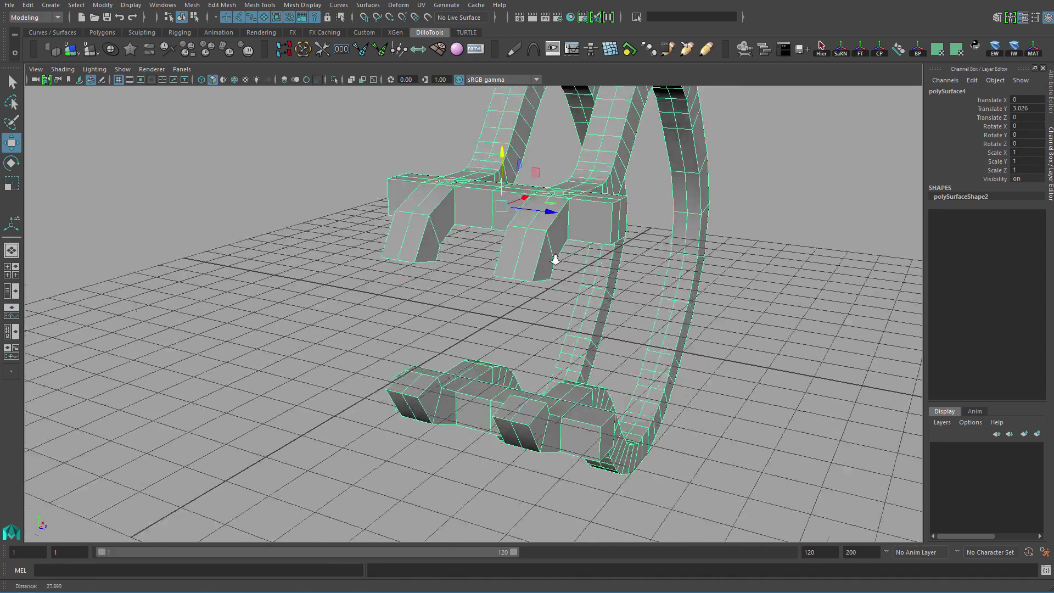
# Adjust the arch mesh's height to a Translate Y of 3.017.
pyautogui.keyDown('alt'); pyautogui.moveTo(556, 260); pyautogui.dragTo(556, 196); pyautogui.keyUp('alt')
pyautogui.keyDown('alt'); pyautogui.moveTo(517, 153); pyautogui.dragTo(478, 175); pyautogui.keyUp('alt')
pyautogui.click(474, 172)
pyautogui.click(520, 214)
pyautogui.keyDown('alt'); pyautogui.moveTo(521, 214); pyautogui.dragTo(619, 280); pyautogui.keyUp('alt')
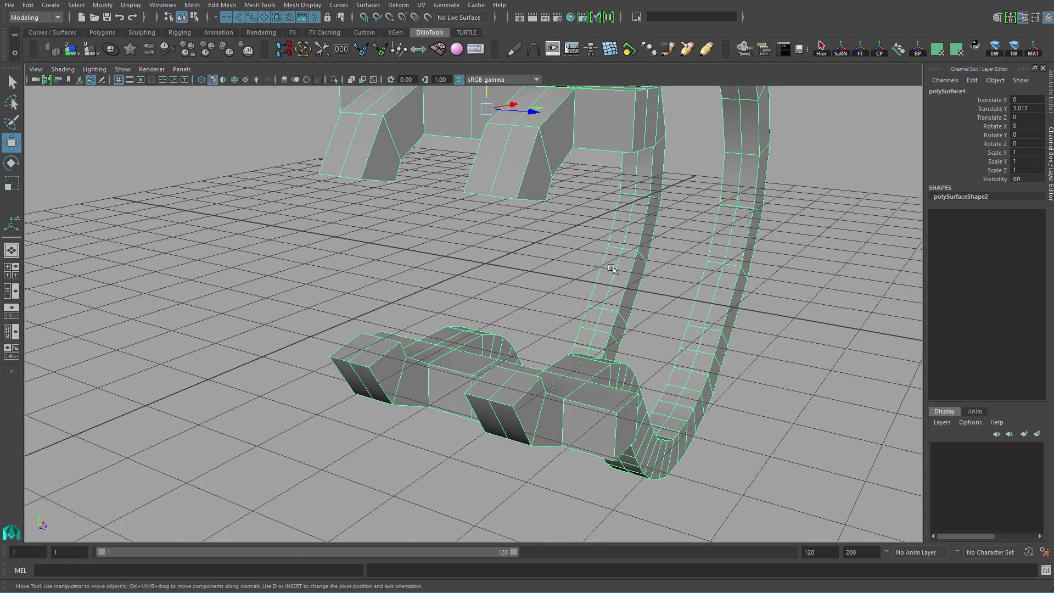
pyautogui.press('q')
pyautogui.press('F9')
pyautogui.keyDown('alt'); pyautogui.moveTo(783, 234); pyautogui.dragTo(412, 183); pyautogui.keyUp('alt')
pyautogui.press('w')
pyautogui.press('q')
pyautogui.press('F8')
pyautogui.press('w')
pyautogui.click(400, 164)
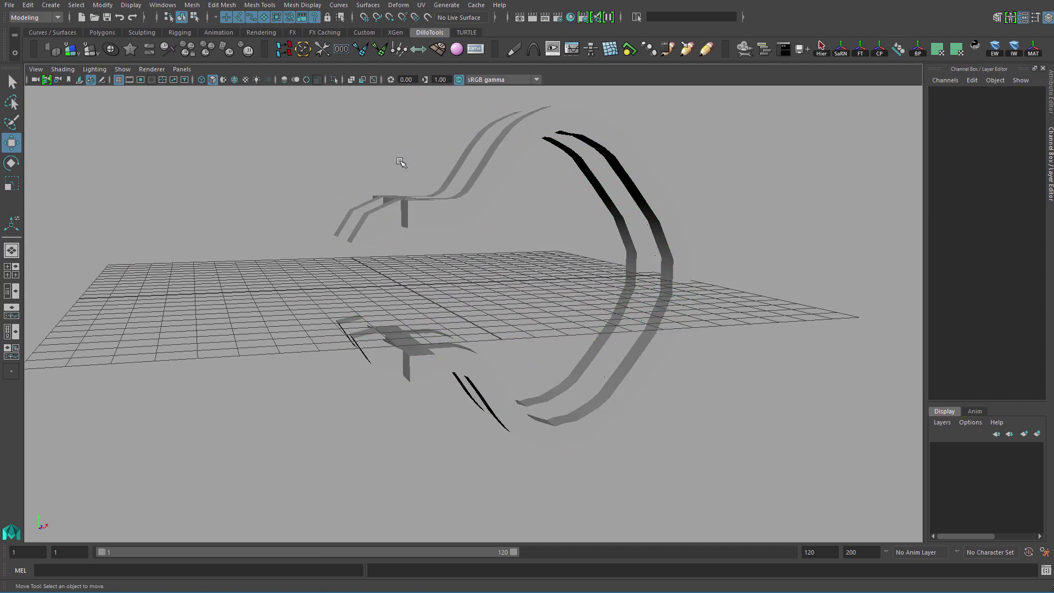
pyautogui.hotkey('ctrl', 'z')
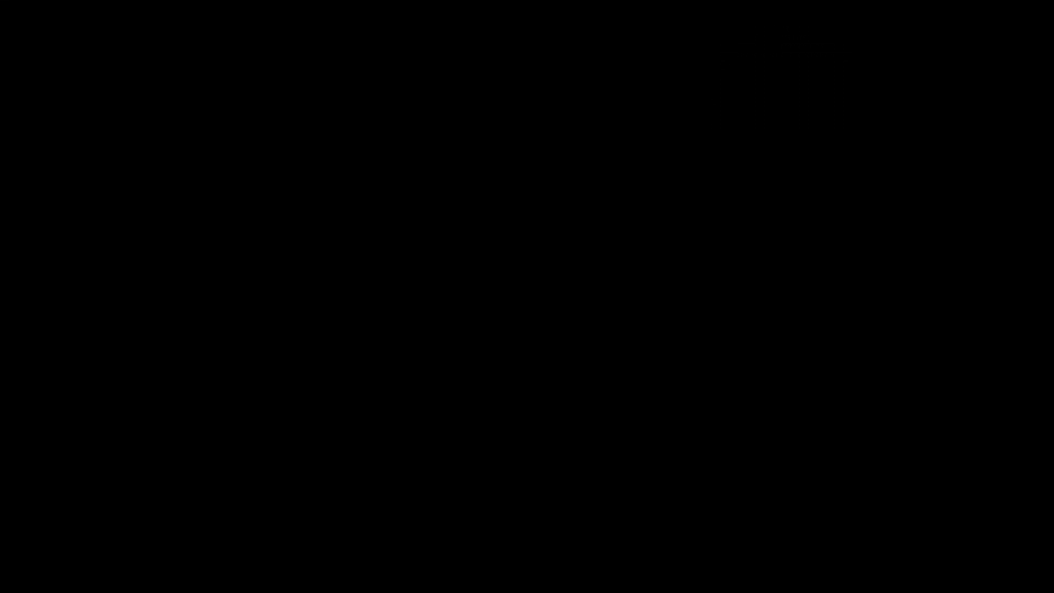